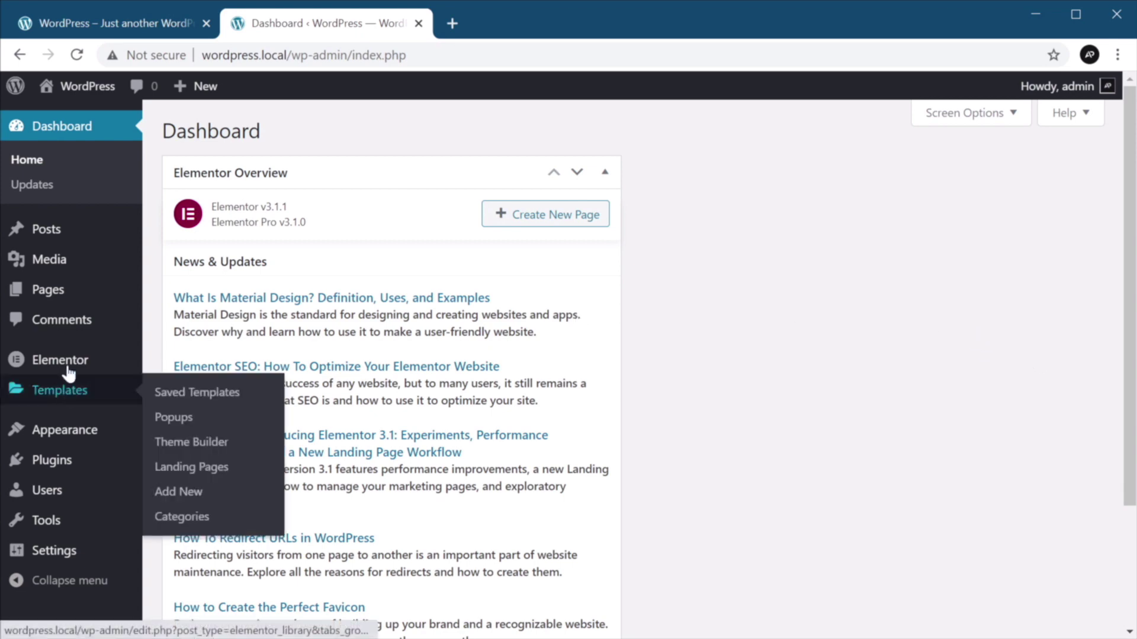
- Open the Landing Pages area under Templates and add a new landing page
mouse_move(74, 359)
mouse_move(75, 394)
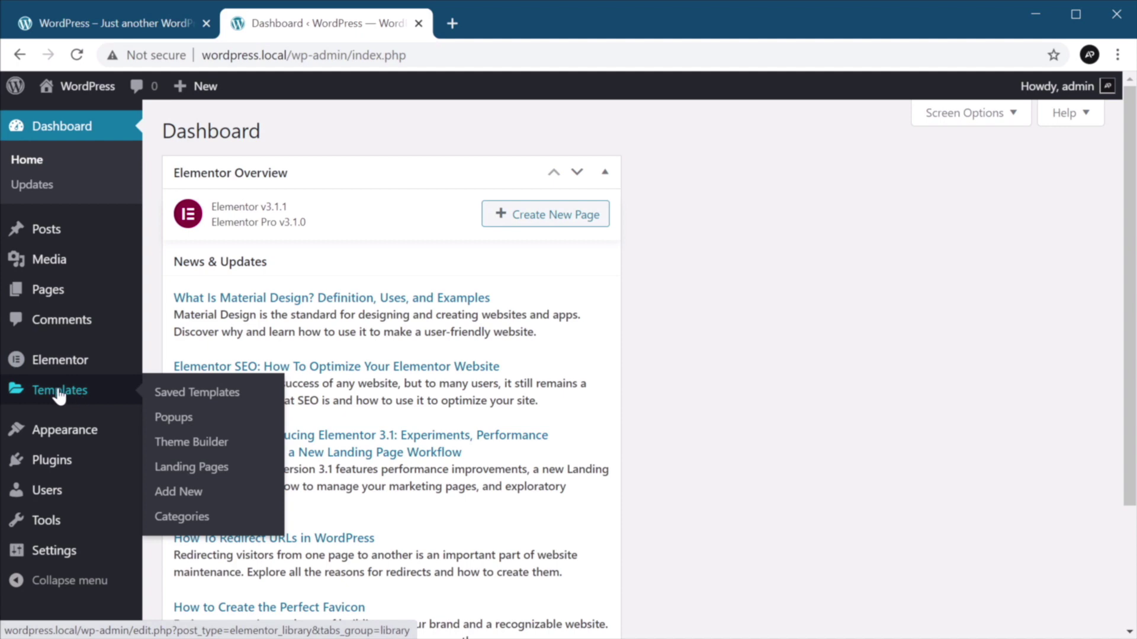
left_click(202, 477)
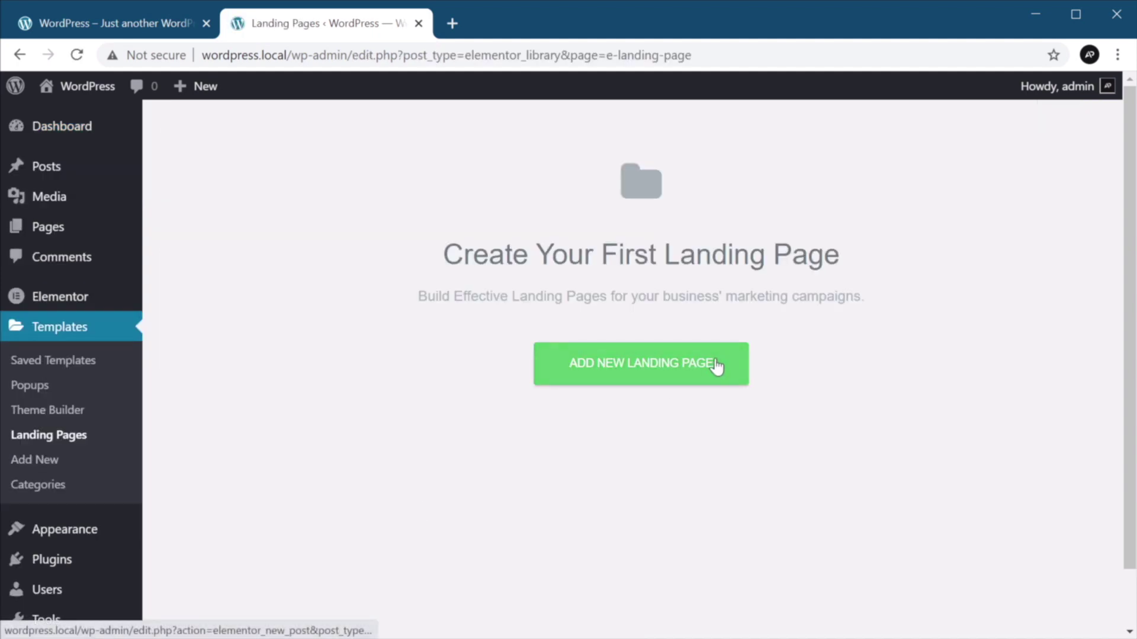
left_click(597, 372)
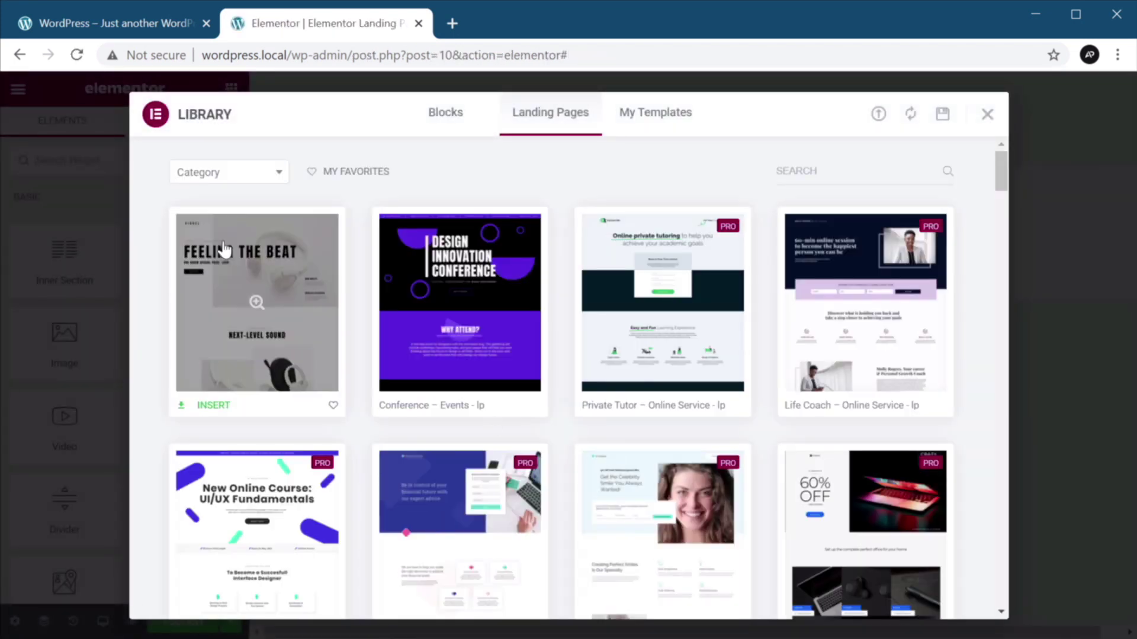
- Browse the ready-made landing page templates in the library and close it without inserting one
scroll(955, 364, "down", 10)
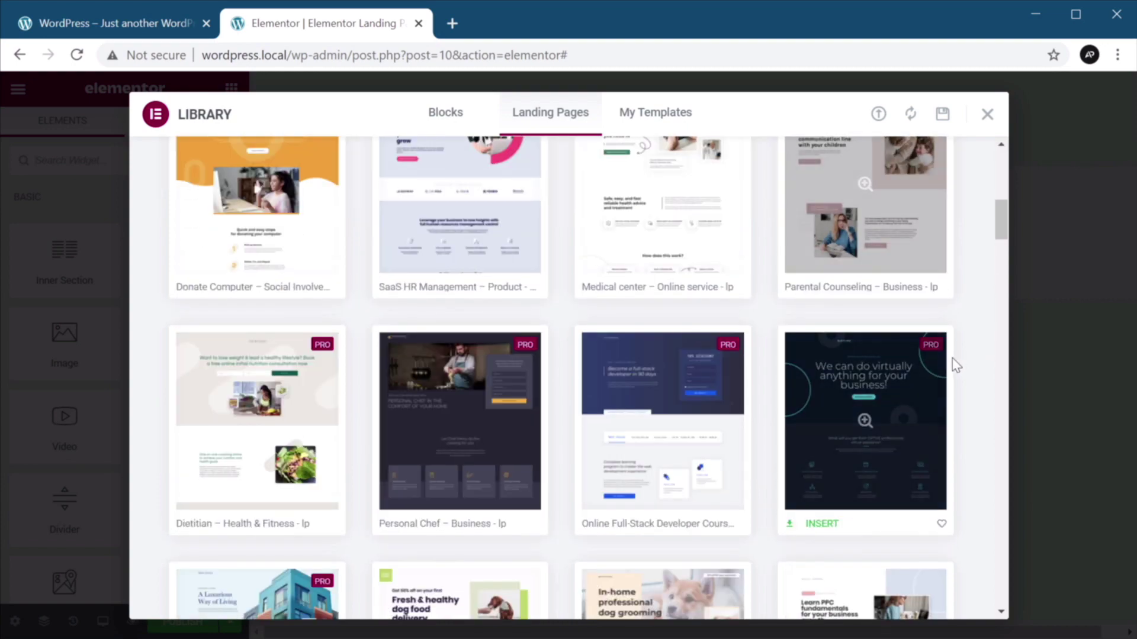
scroll(748, 360, "down", 8)
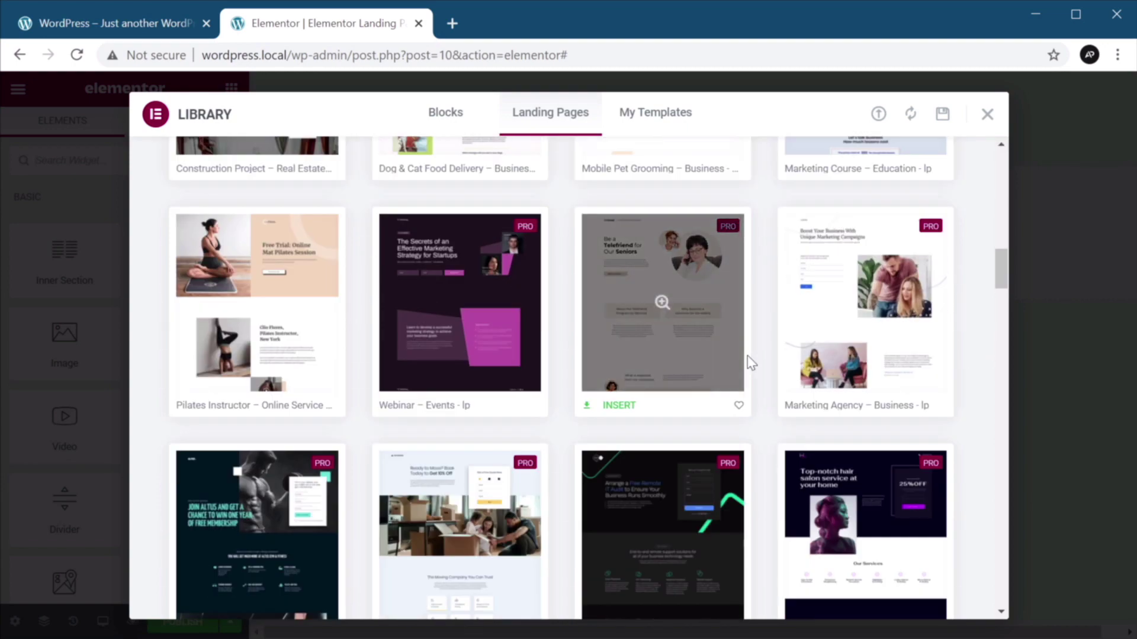
scroll(748, 360, "down", 8)
scroll(749, 362, "down", 15)
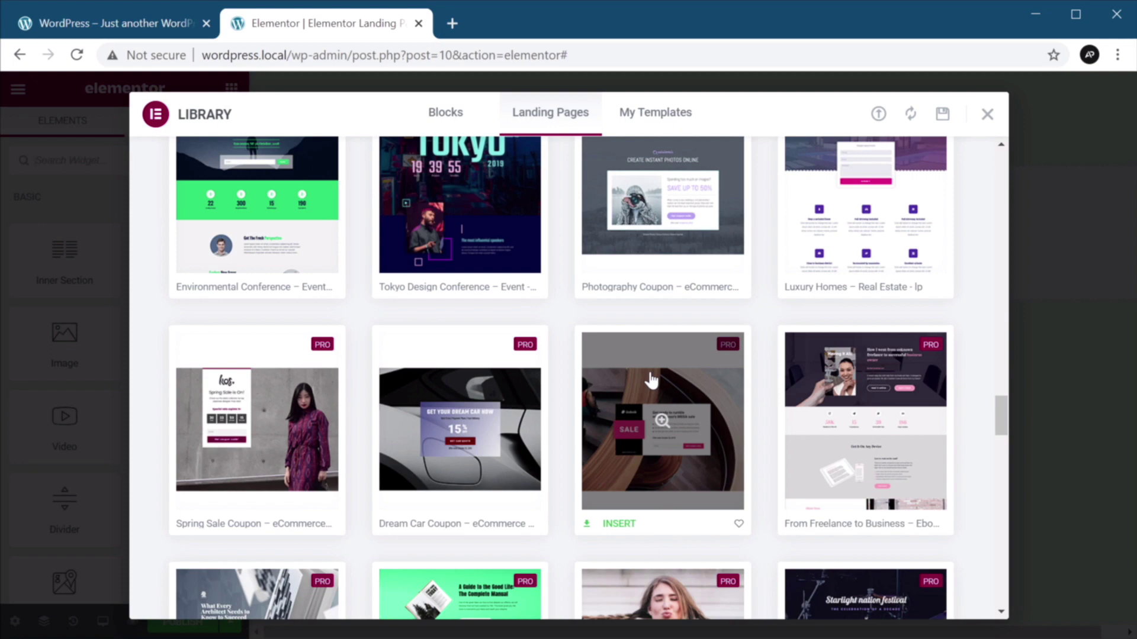
scroll(651, 380, "up", 20)
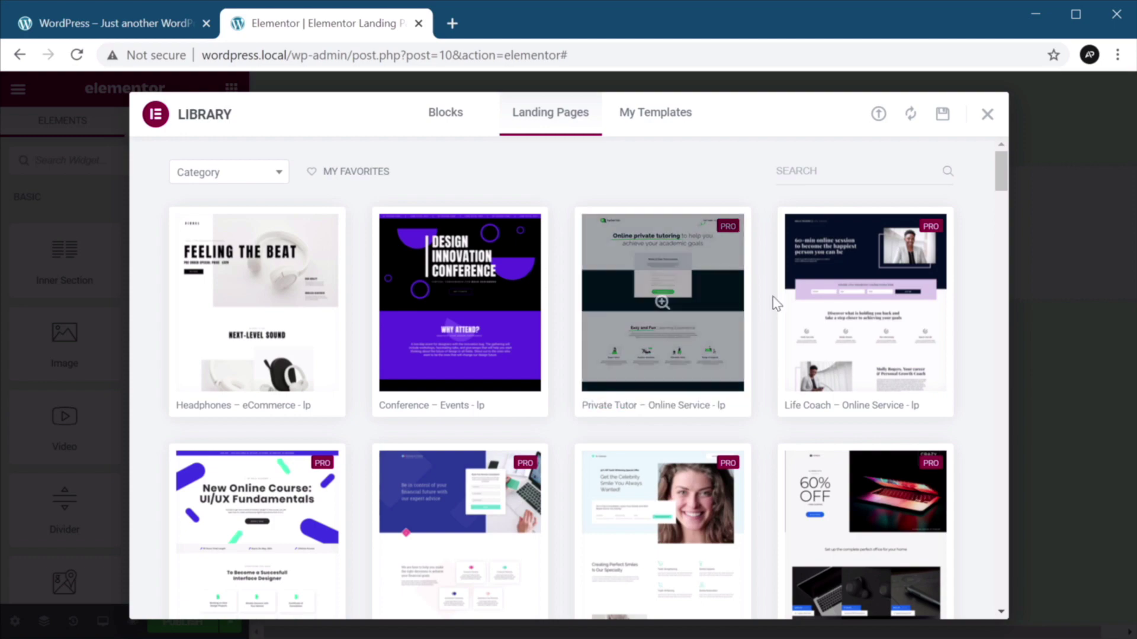
scroll(768, 312, "down", 10)
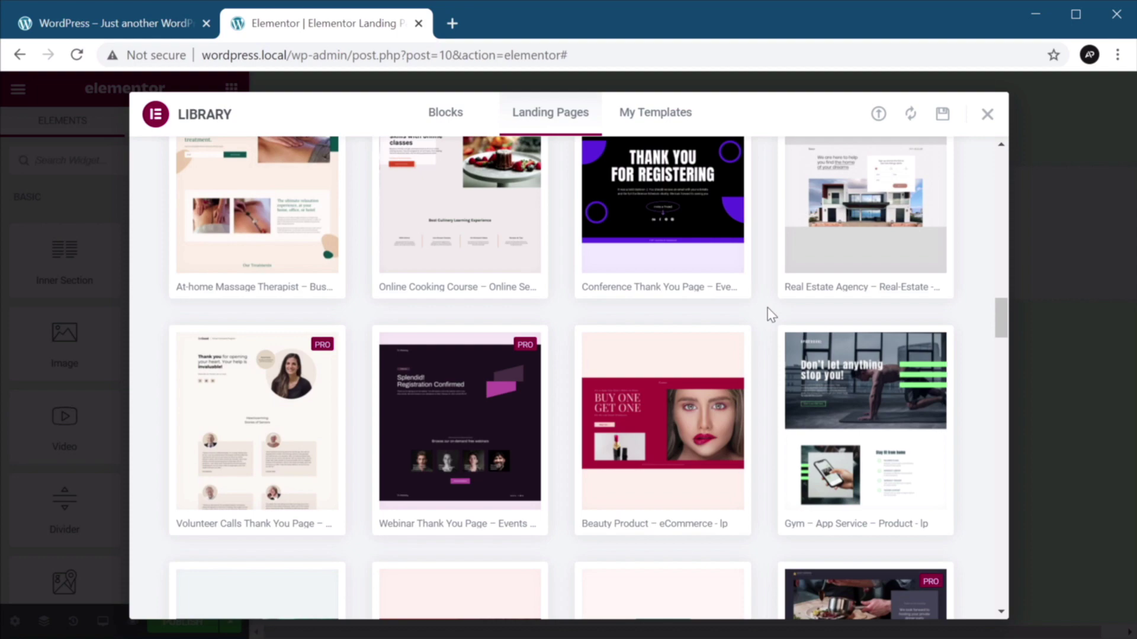
scroll(768, 313, "down", 10)
scroll(769, 313, "up", 10)
left_click(987, 114)
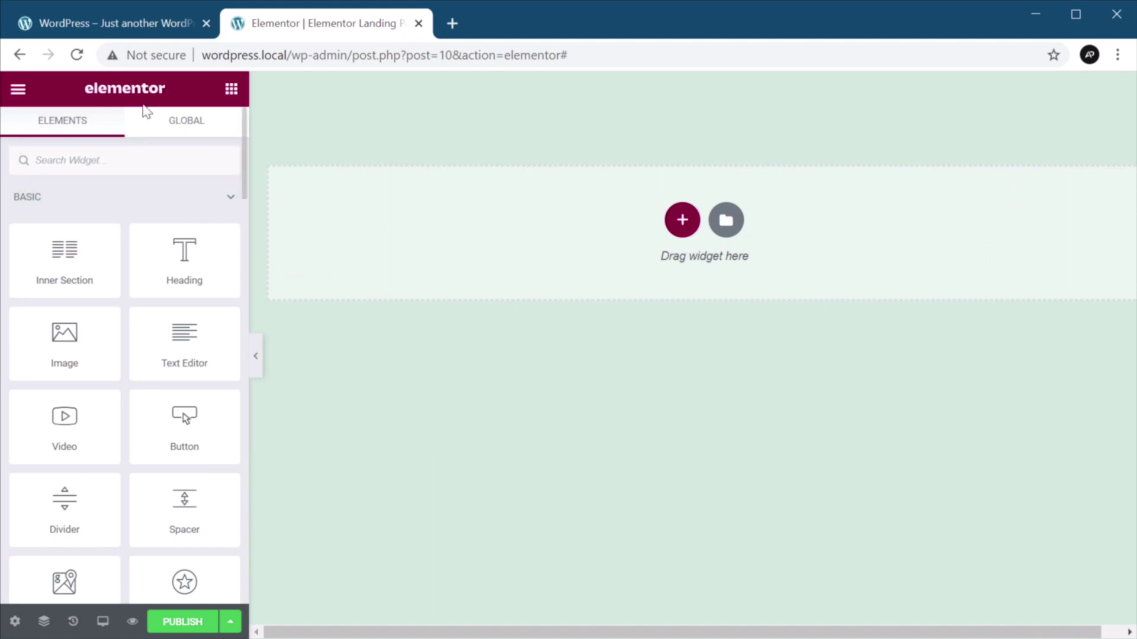
- Exit to the WordPress dashboard, add a new page and open it for editing with Elementor
left_click(17, 89)
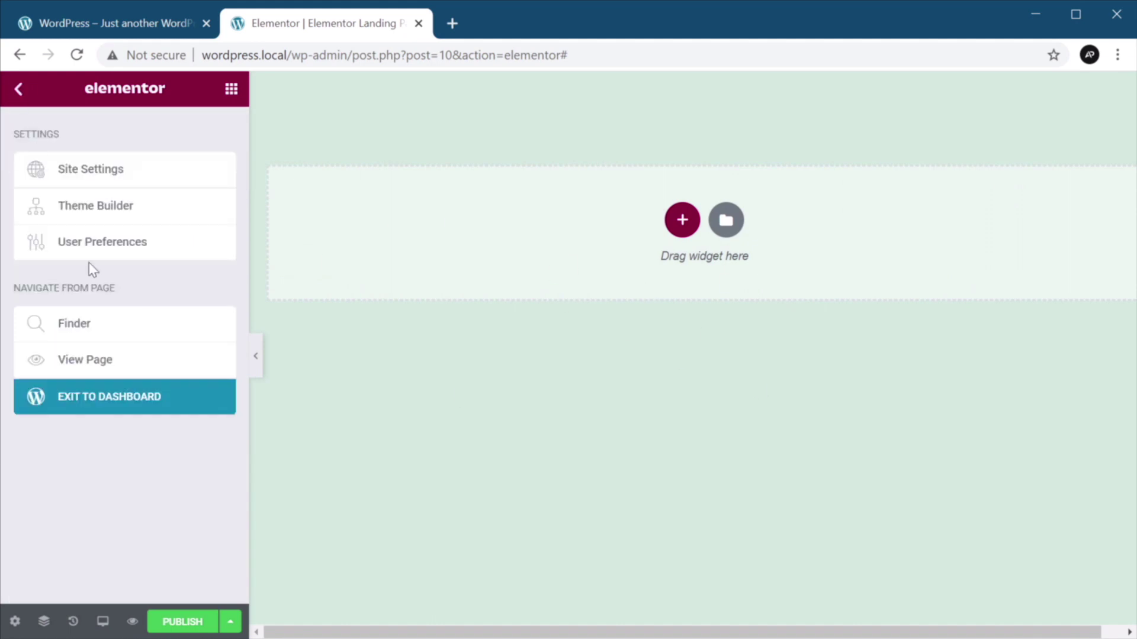
left_click(119, 401)
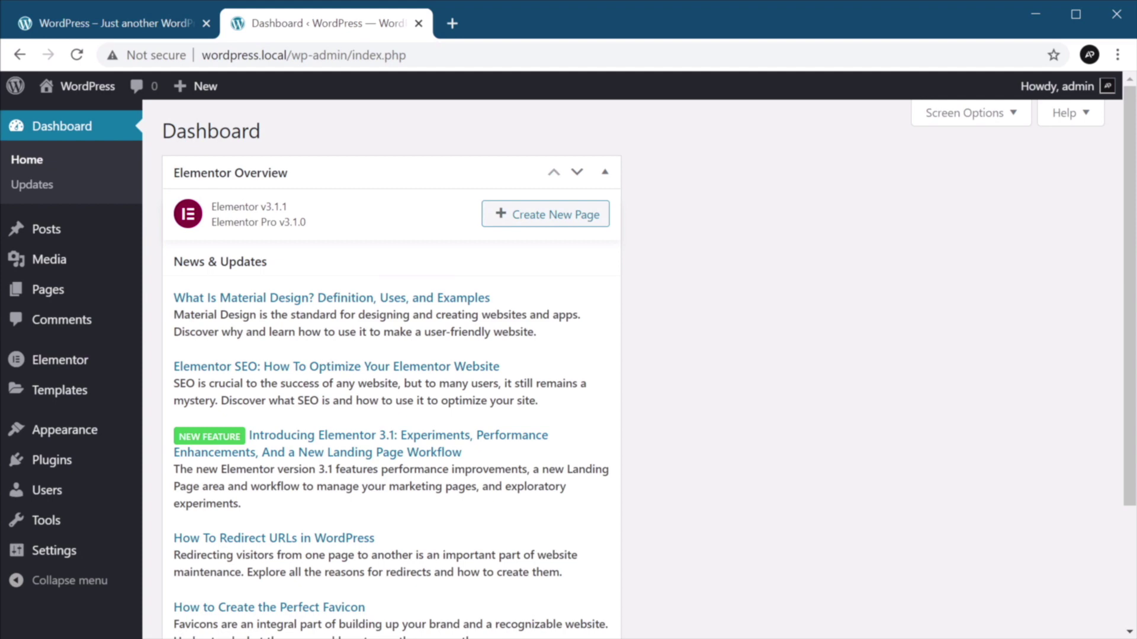
left_click(56, 293)
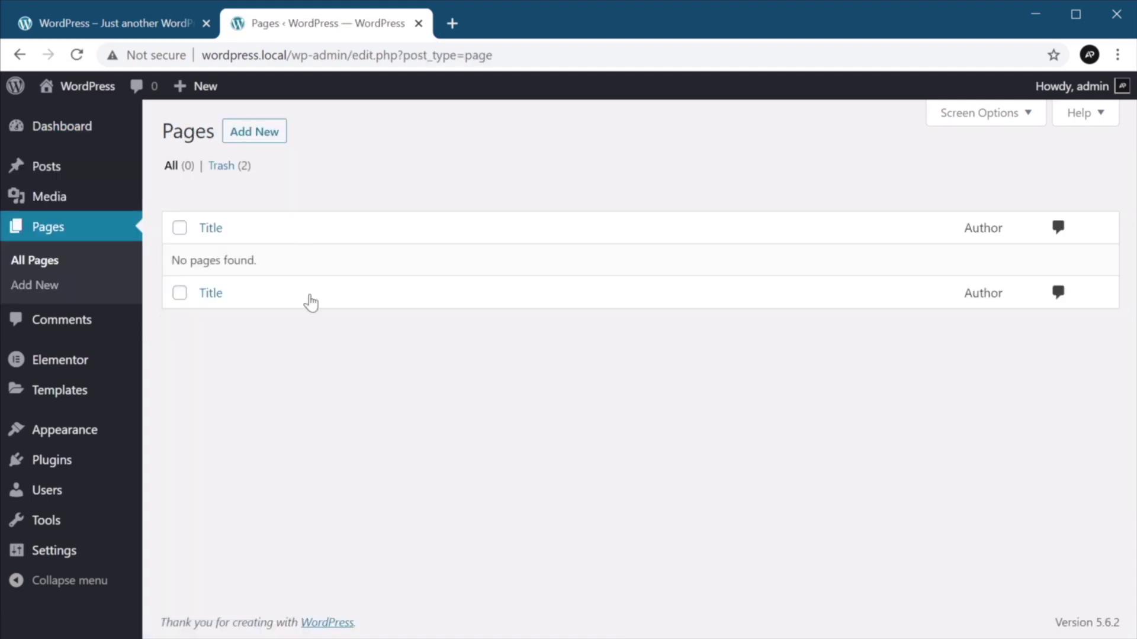
left_click(254, 133)
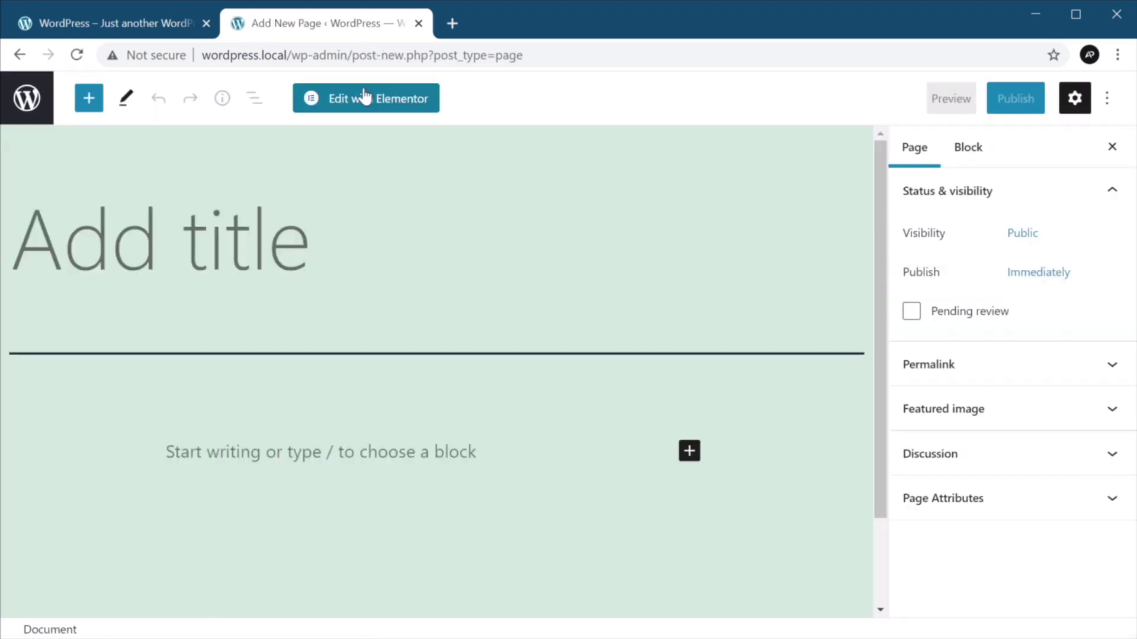
left_click(392, 109)
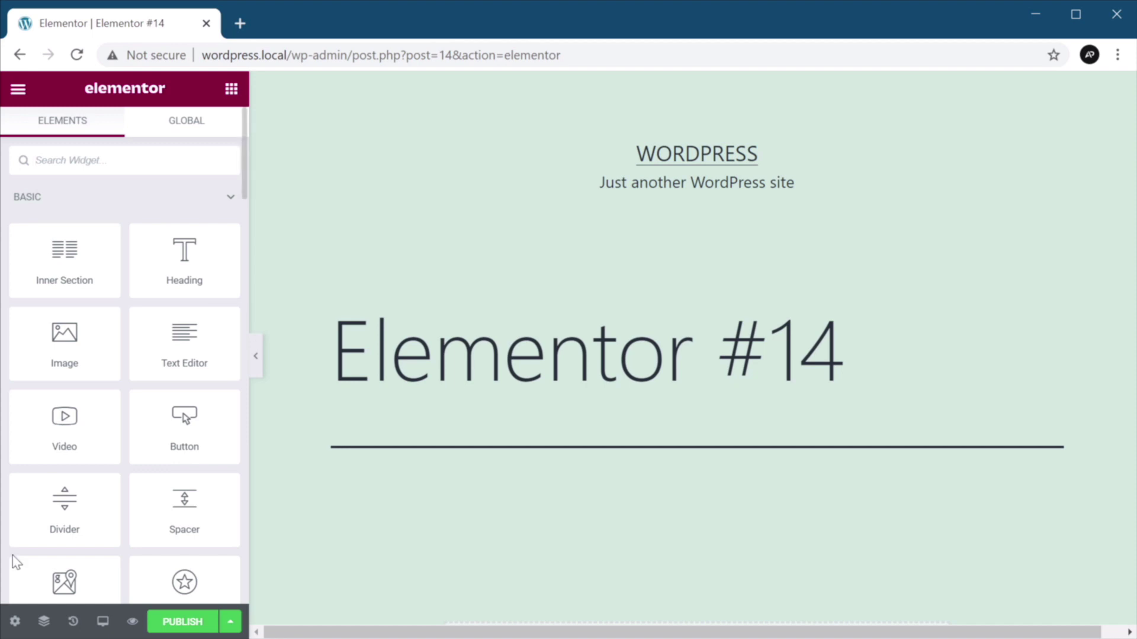
- Set the page's title to "Furniture Landing Page" and its page layout to Elementor Canvas
left_click(18, 623)
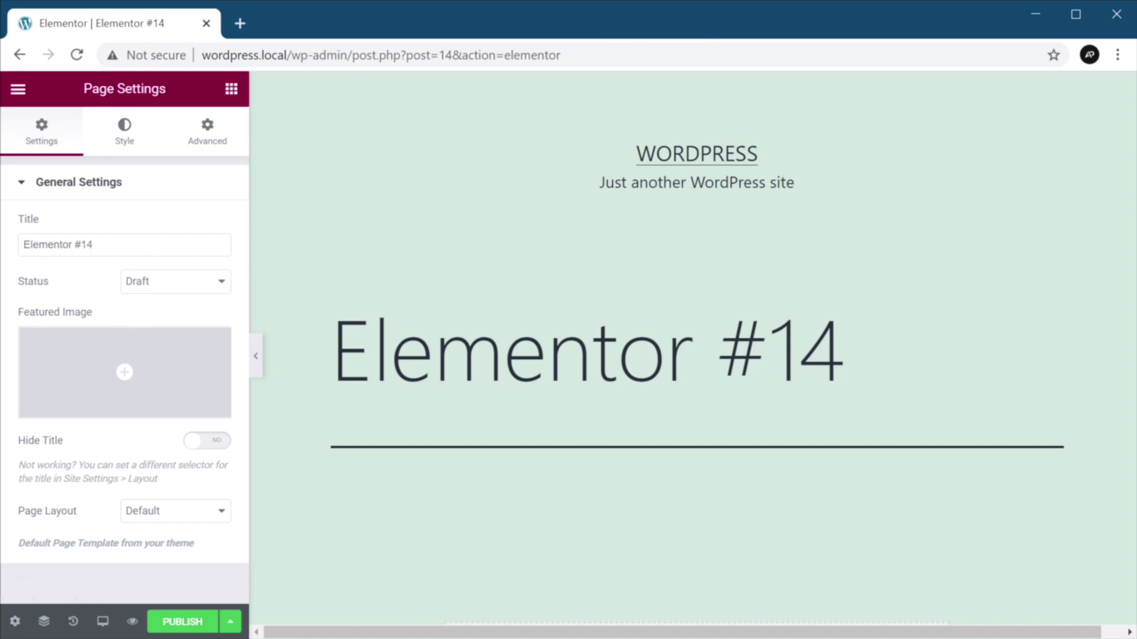
left_click_drag(97, 245, 22, 245)
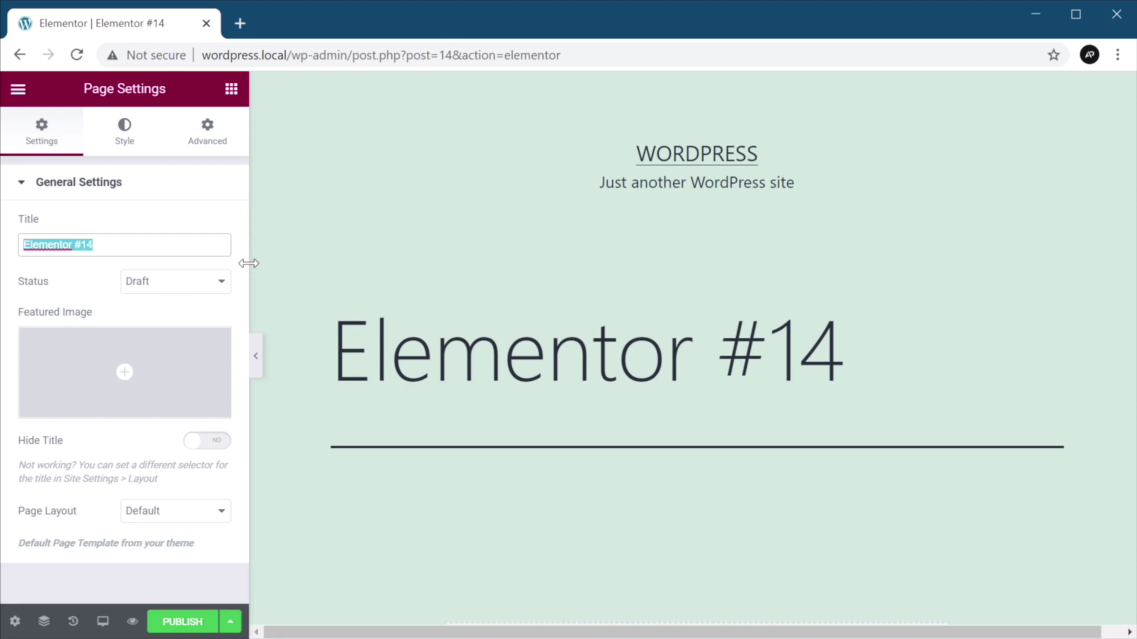
type("Furniture Landing Page")
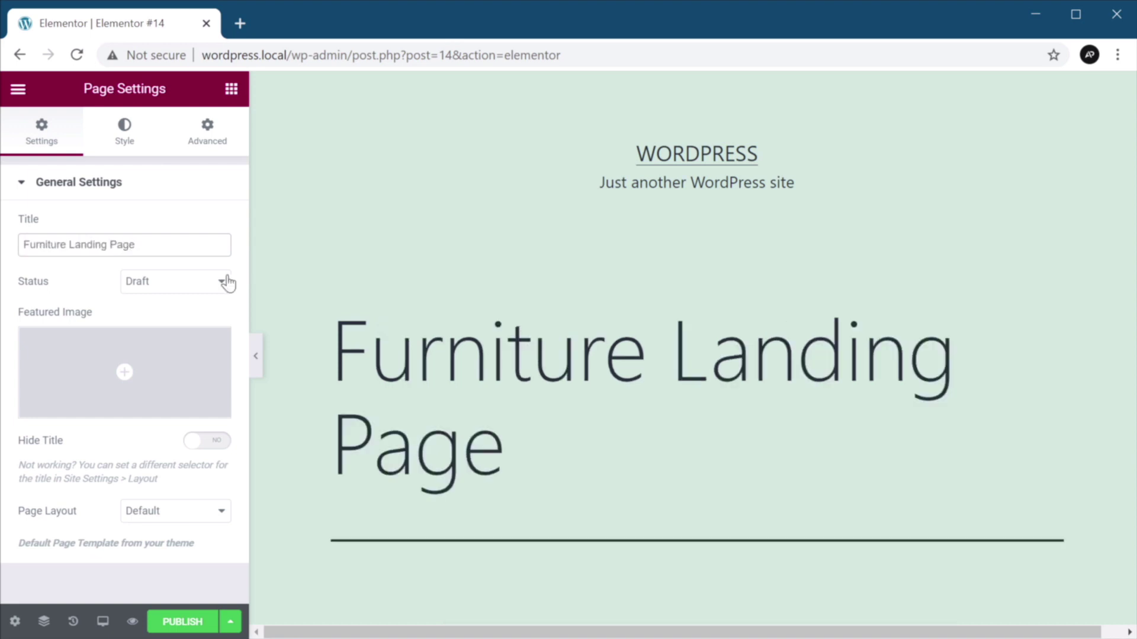
left_click(186, 514)
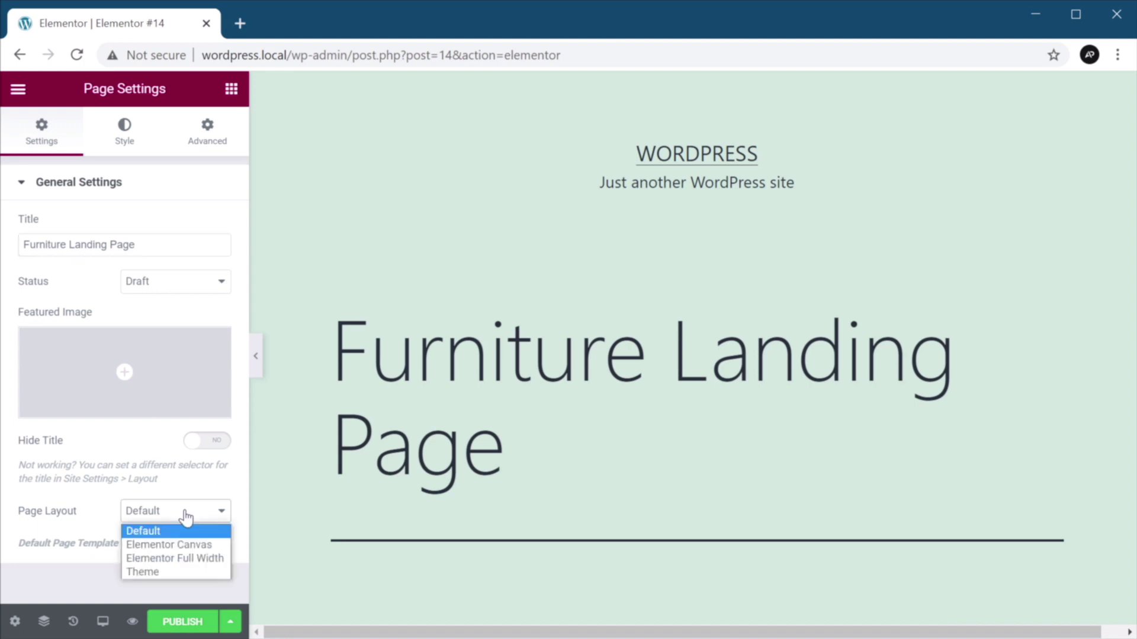
left_click(179, 550)
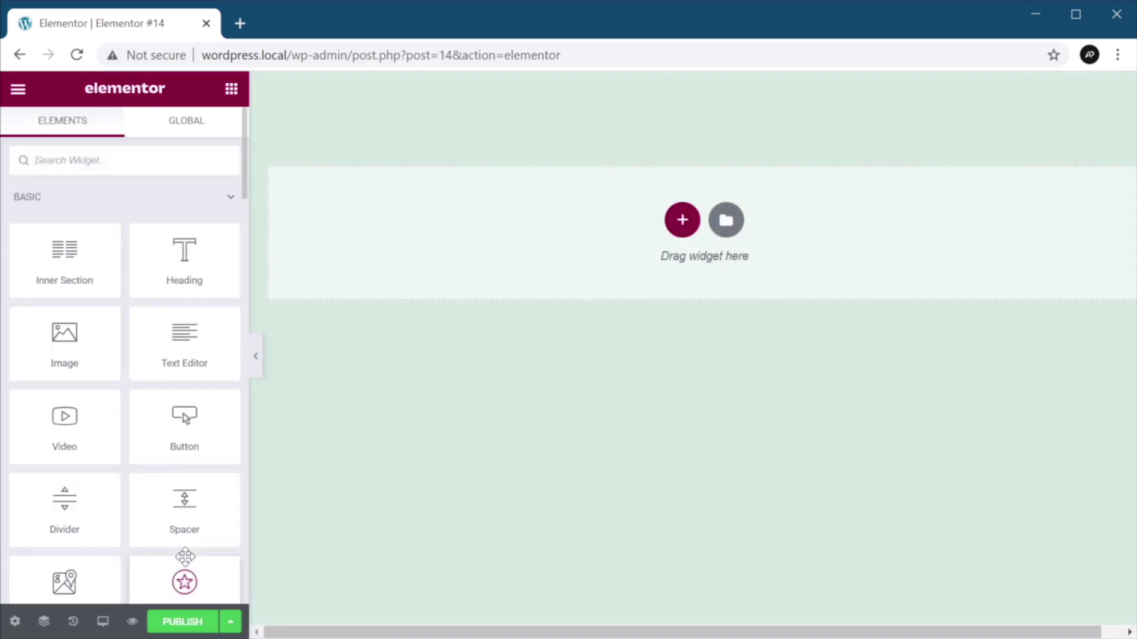
- Publish the page, view it live and return to the Elementor editor
scroll(185, 557, "down", 20)
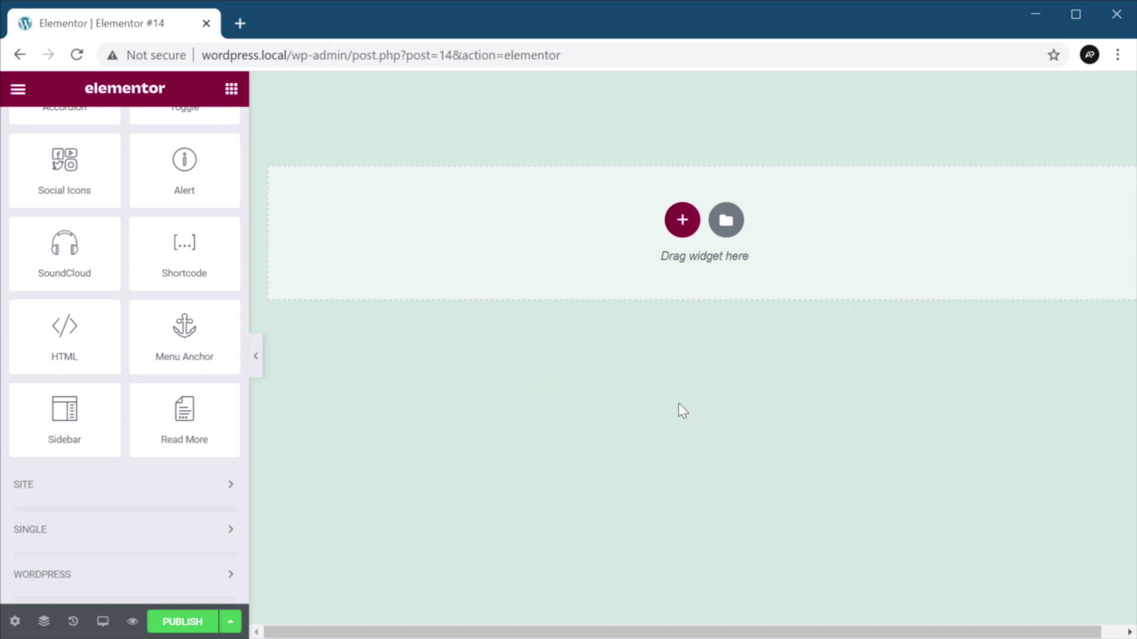
key("ctrl+s")
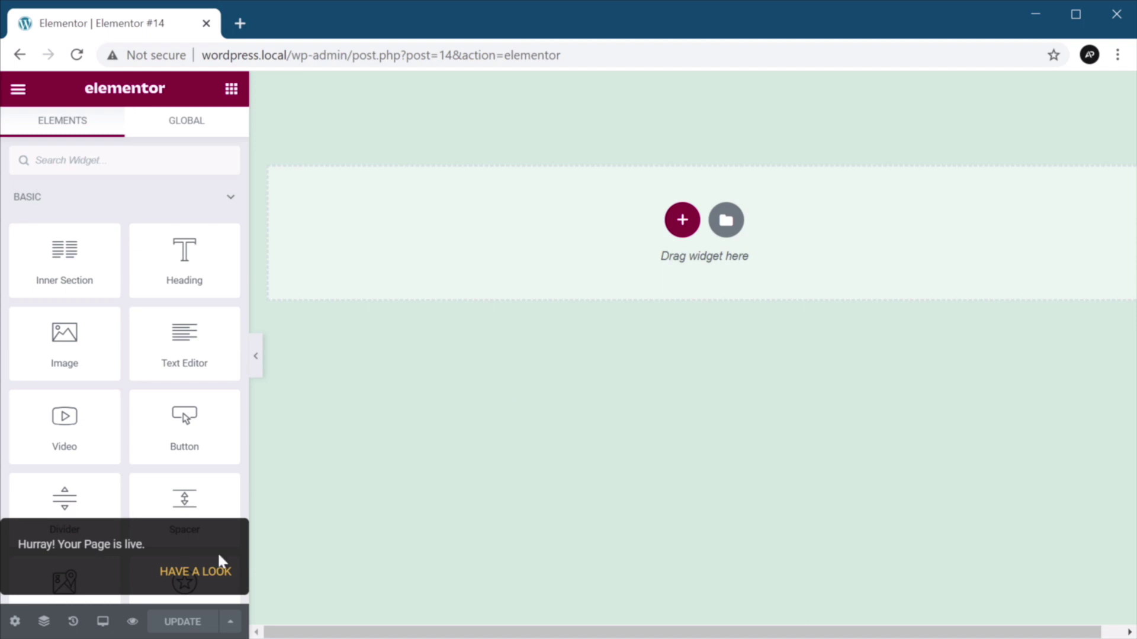
left_click(184, 573)
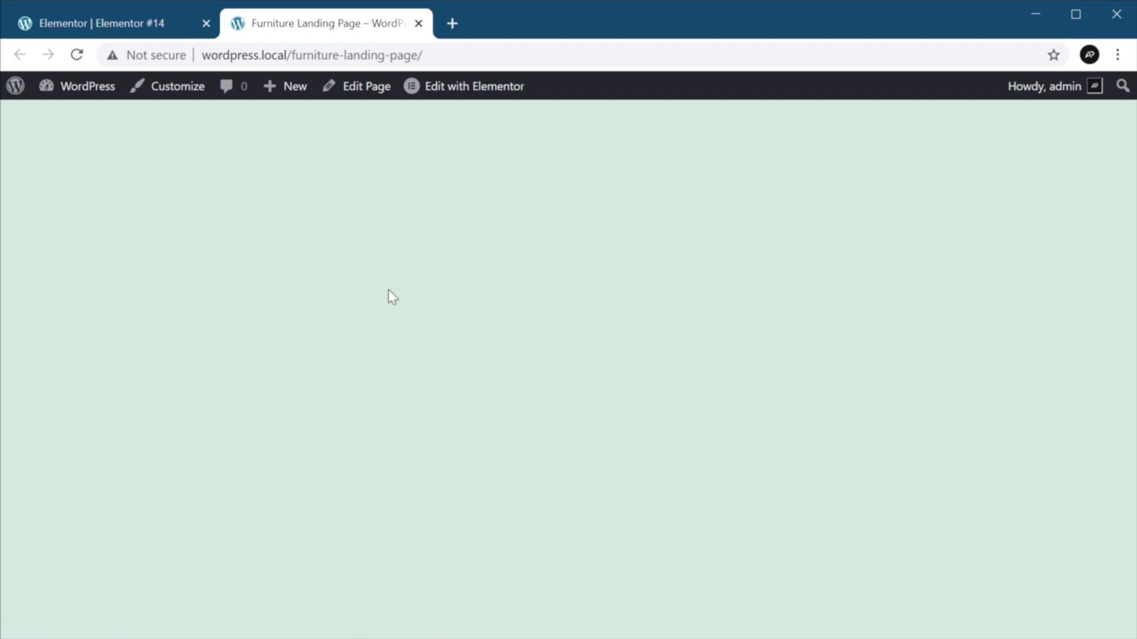
left_click(135, 26)
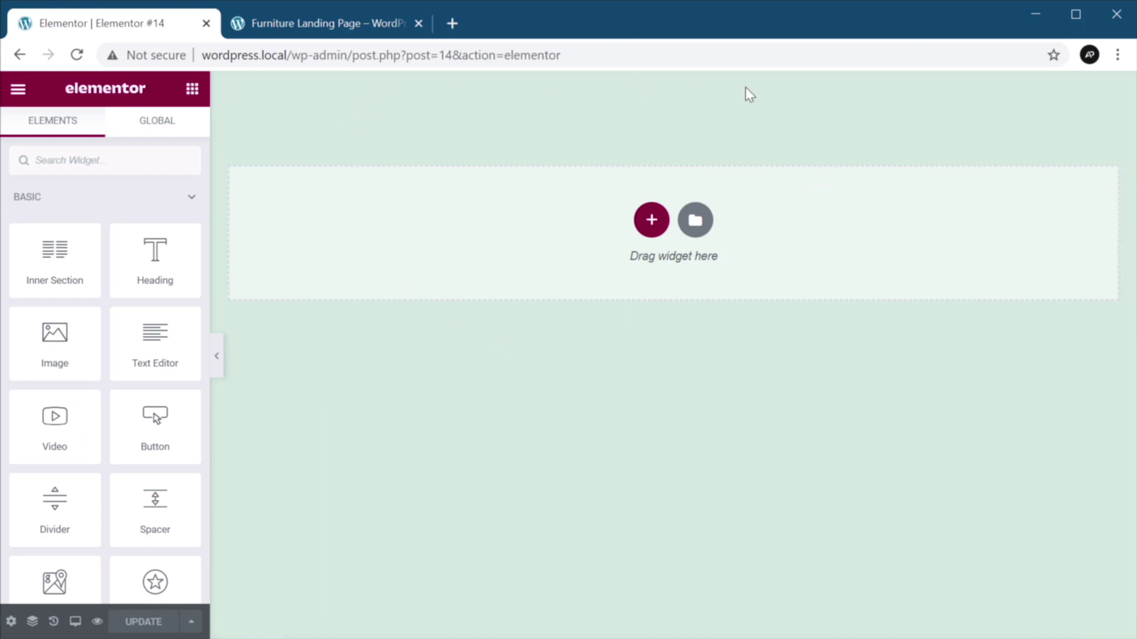
- Add a single-column section to the page and set its content width to Full Width
left_click(651, 224)
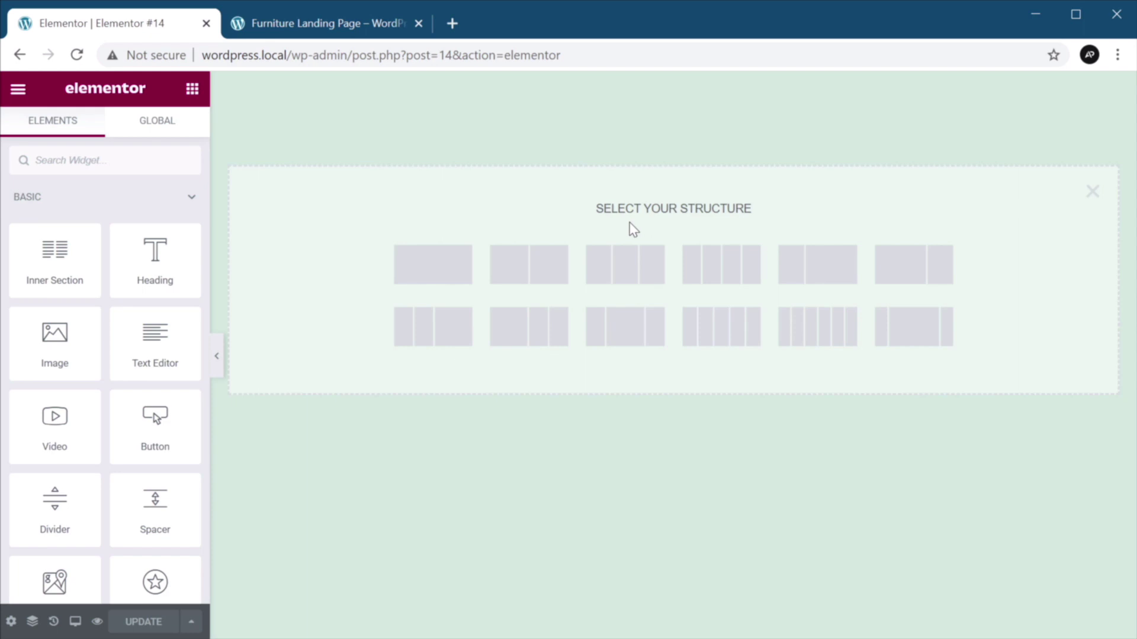
left_click(448, 275)
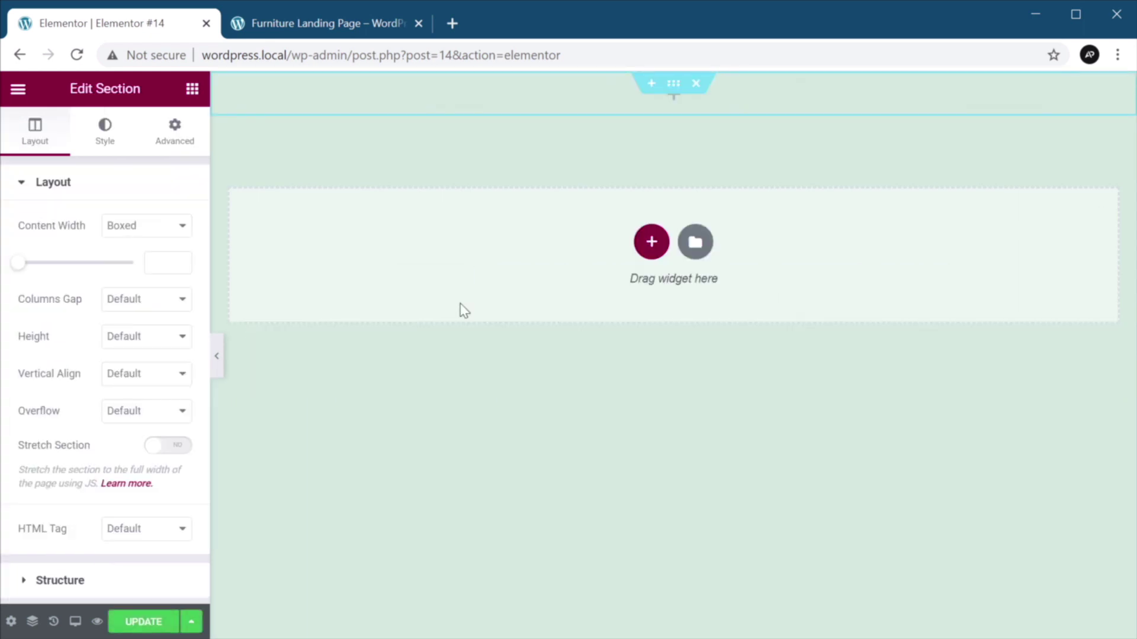
left_click(151, 231)
left_click(152, 257)
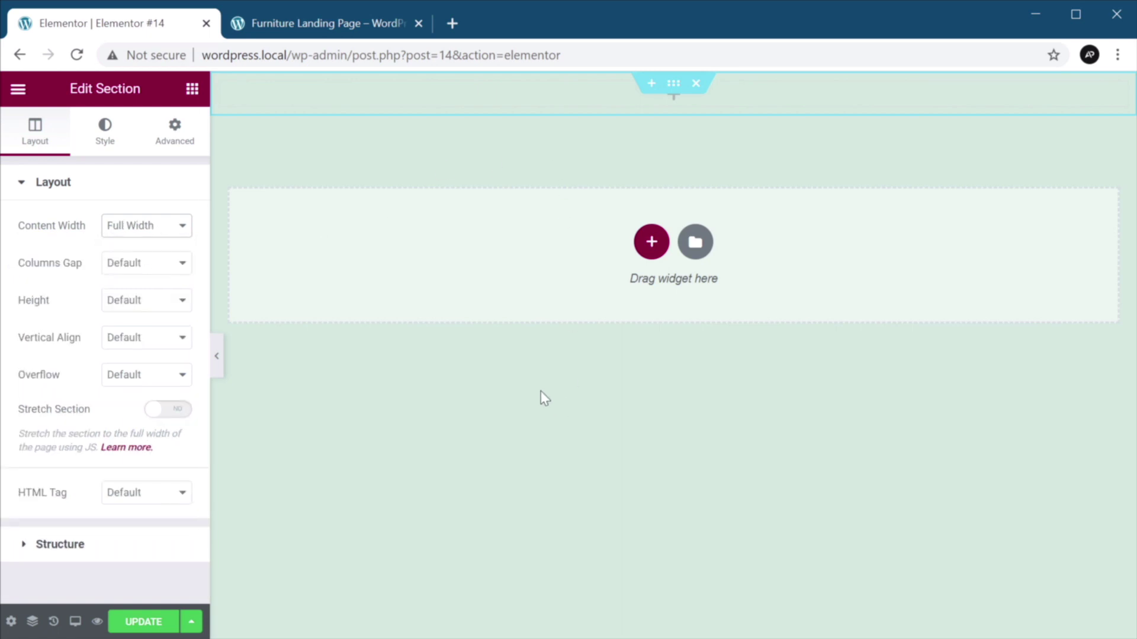
- Set the section's height to Min Height with a minimum height of 100 VH
left_click(153, 301)
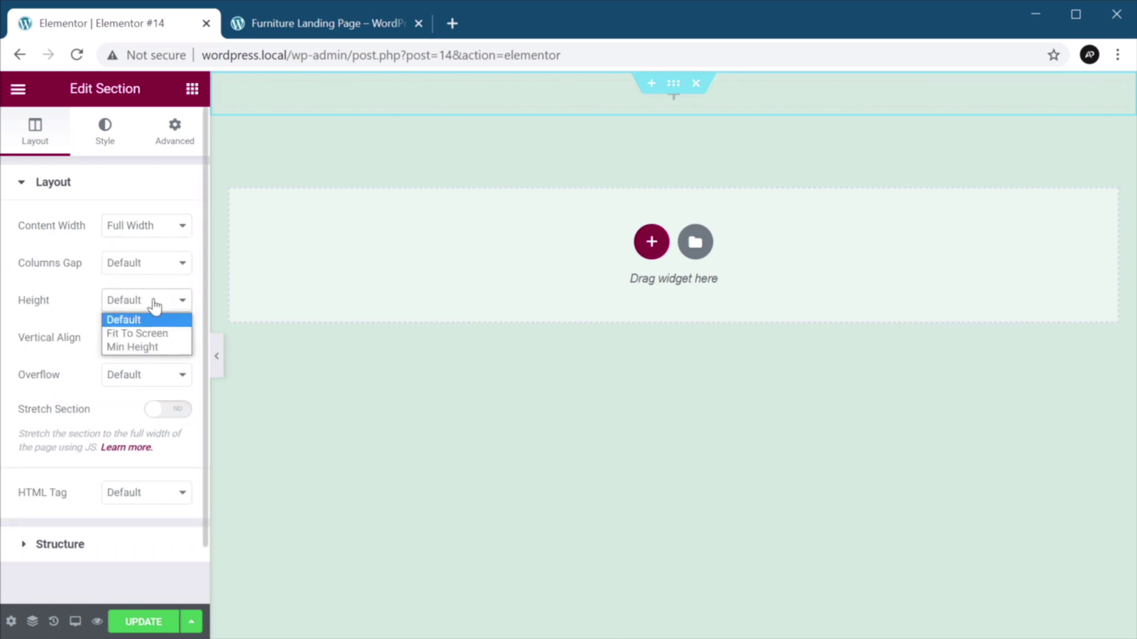
left_click(154, 348)
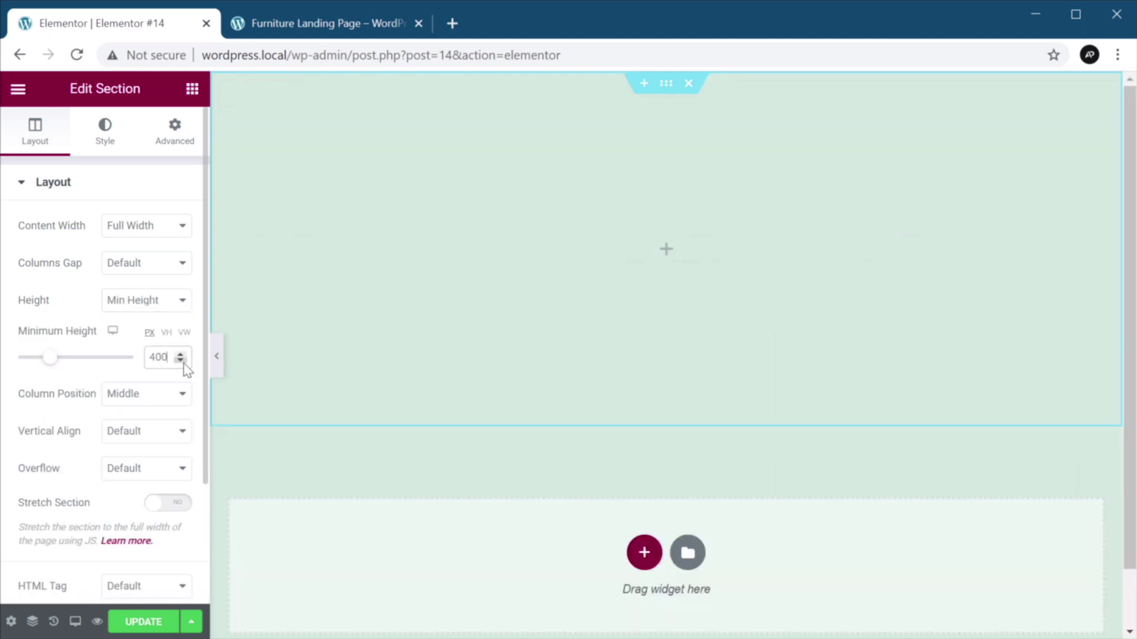
key("BackSpace")
key("BackSpace")
key("BackSpace")
type("100")
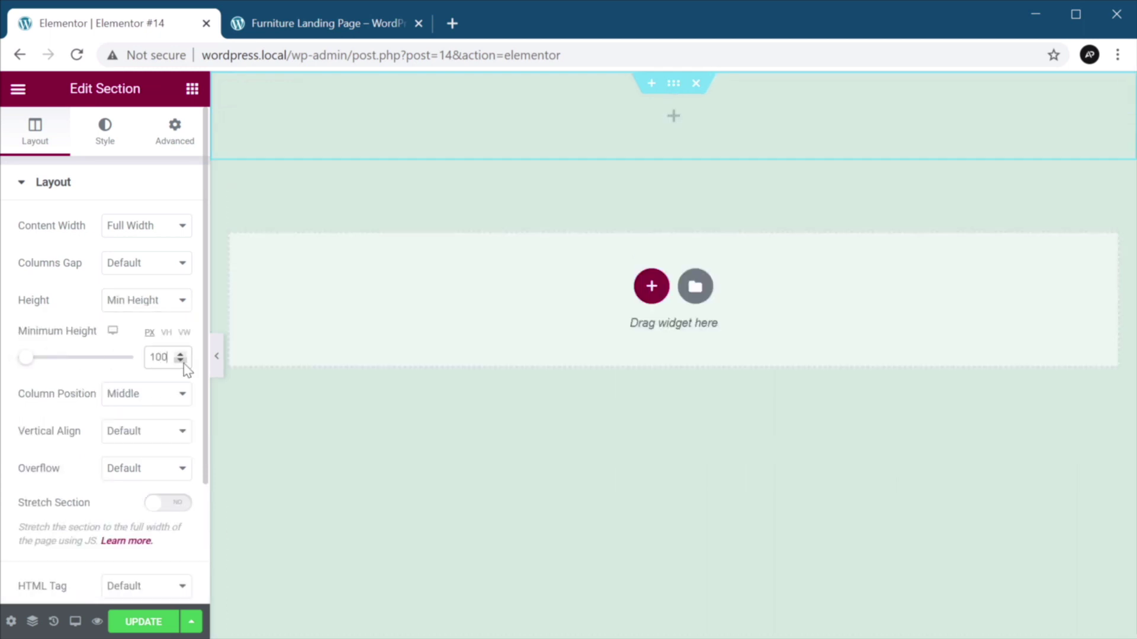
left_click(167, 333)
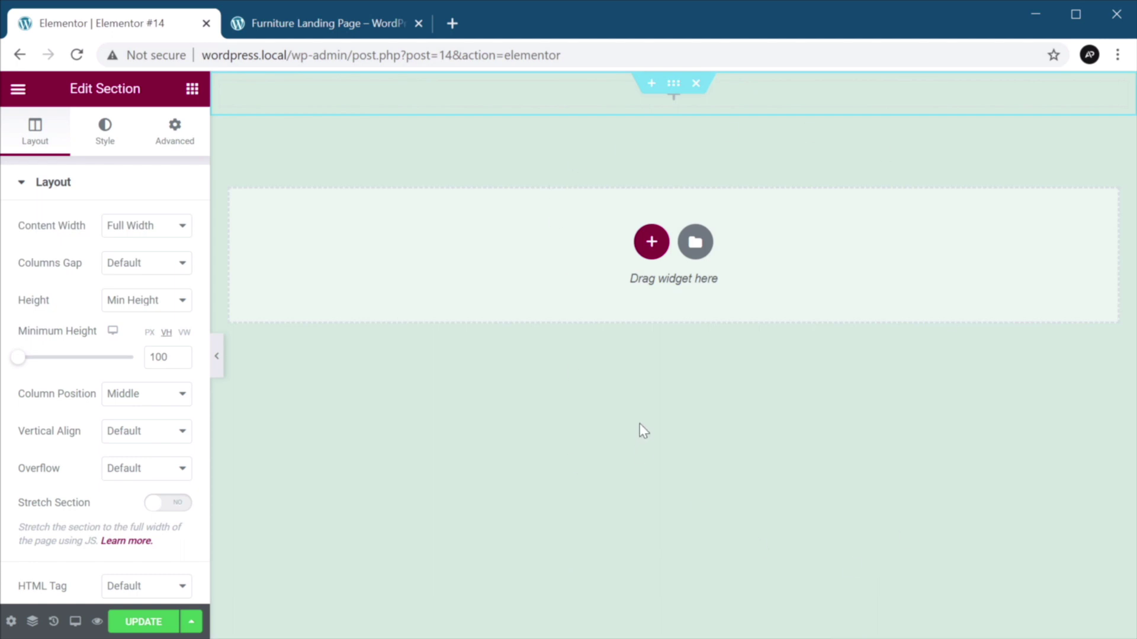
- Add an Image widget to the section and a Heading widget directly below the image
left_click(192, 89)
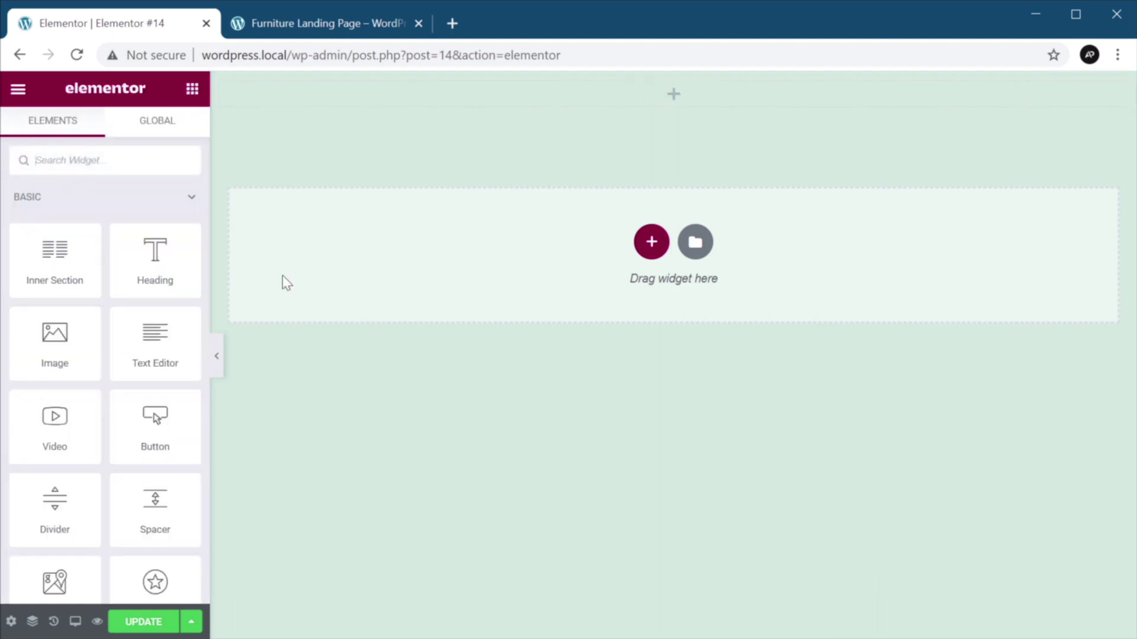
left_click_drag(62, 349, 723, 94)
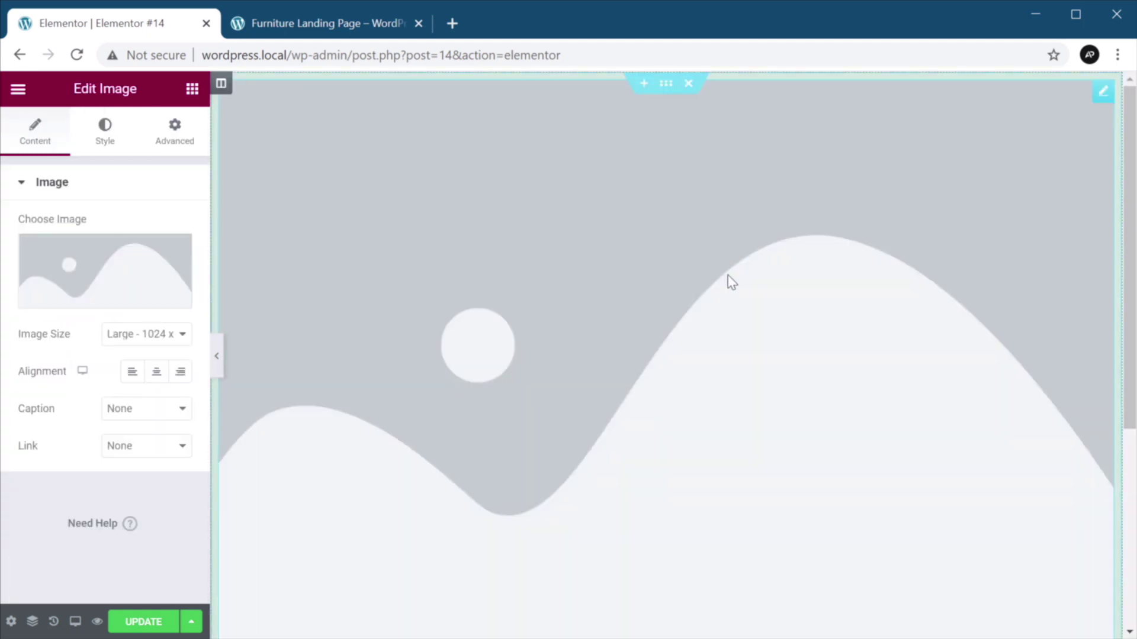
scroll(732, 282, "down", 5)
left_click(192, 89)
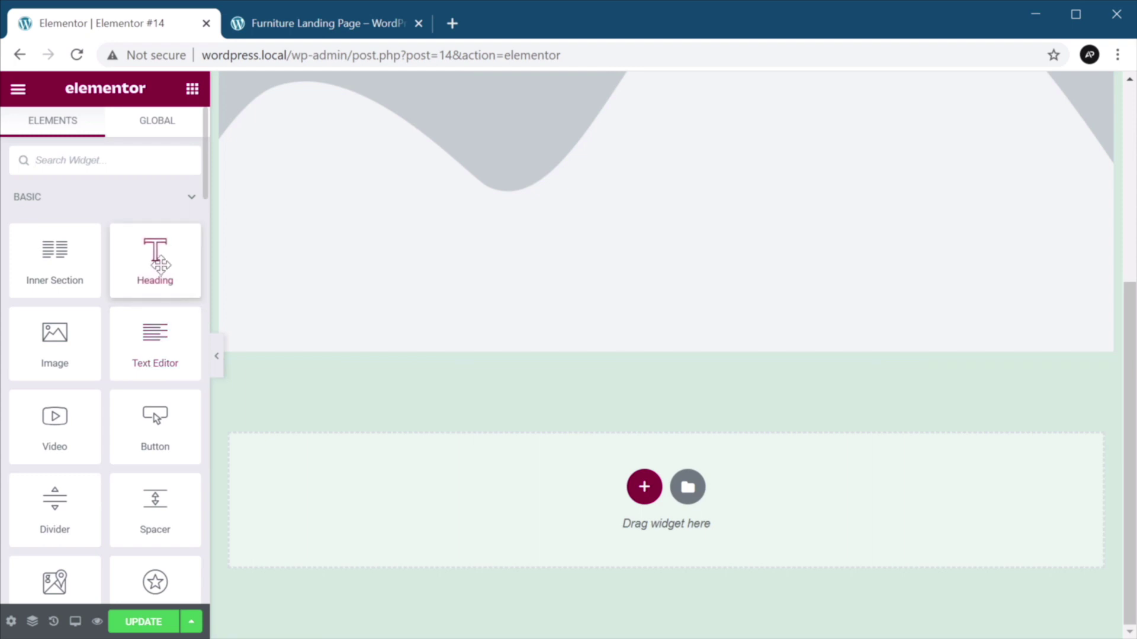
left_click_drag(159, 263, 580, 353)
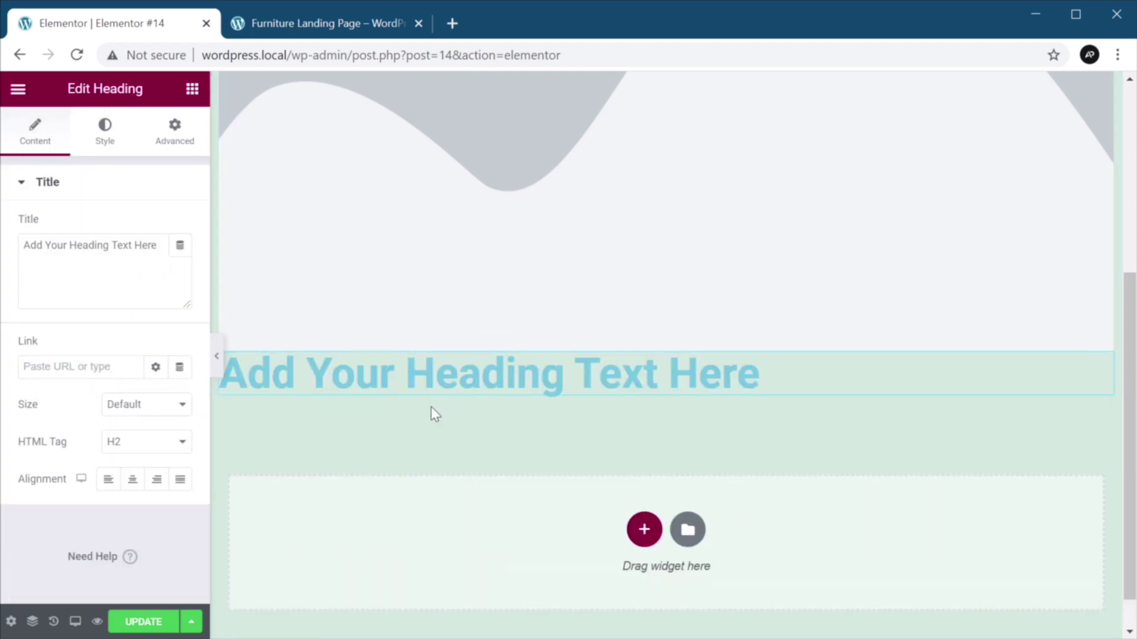
left_click(191, 88)
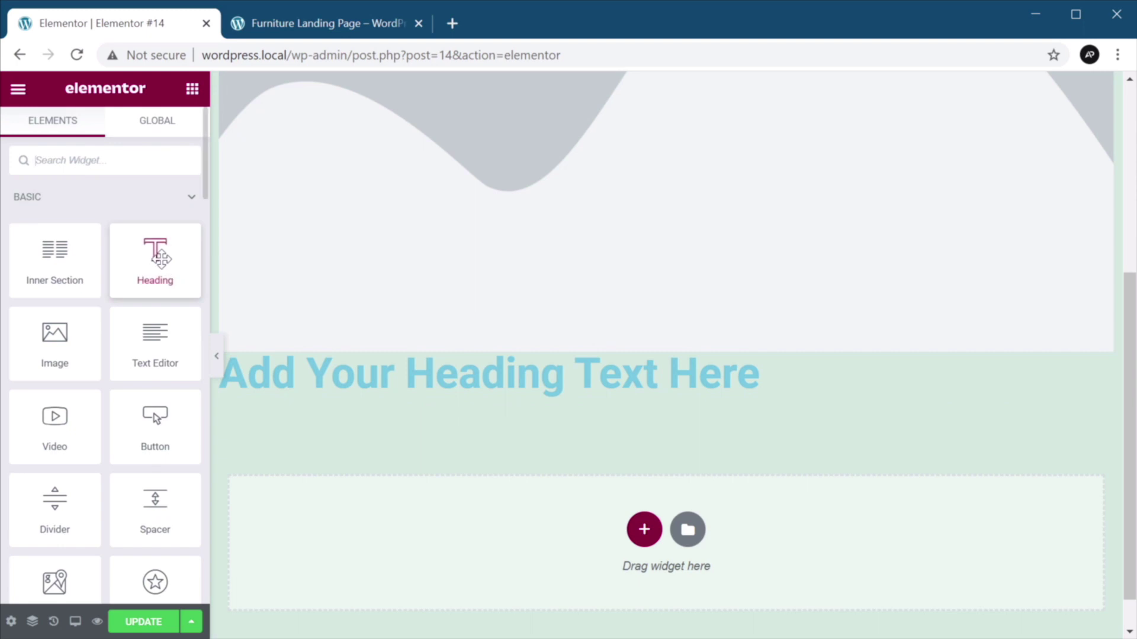
- Duplicate the heading to get a second one directly below it, and add a Button widget under both headings
left_click_drag(160, 258, 667, 447)
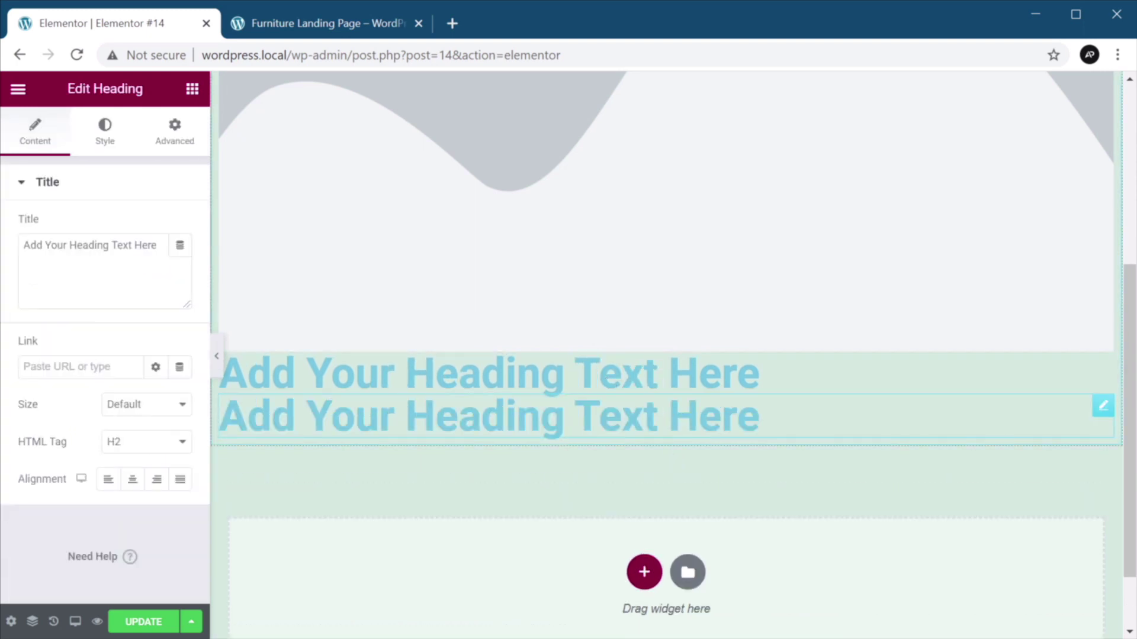
key("Delete")
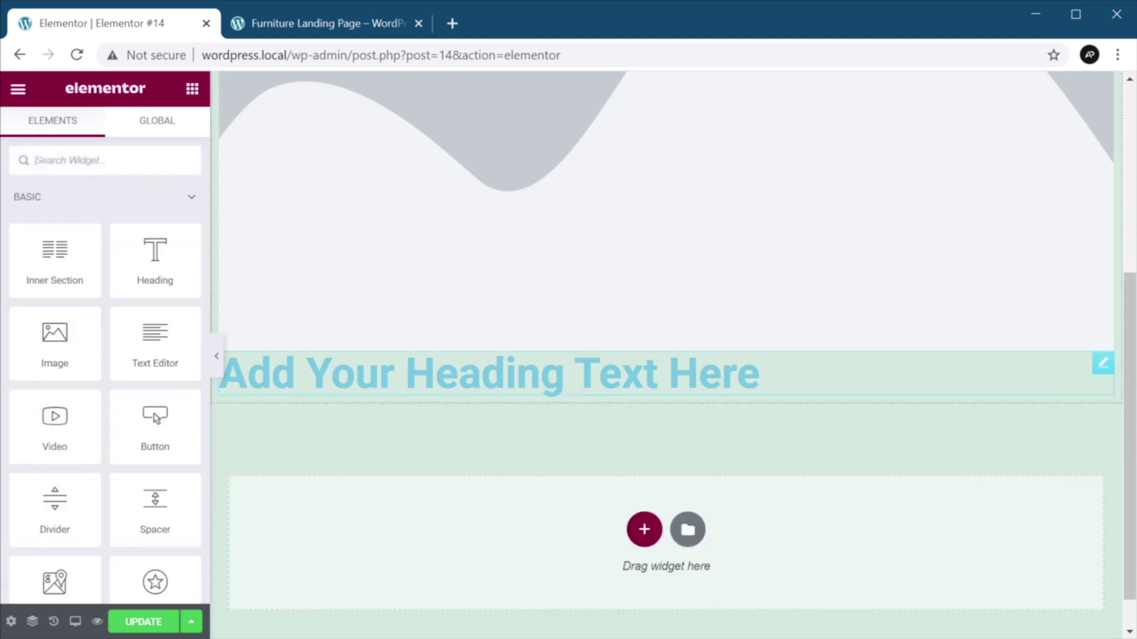
left_click(1102, 365)
right_click(1102, 368)
left_click(1070, 403)
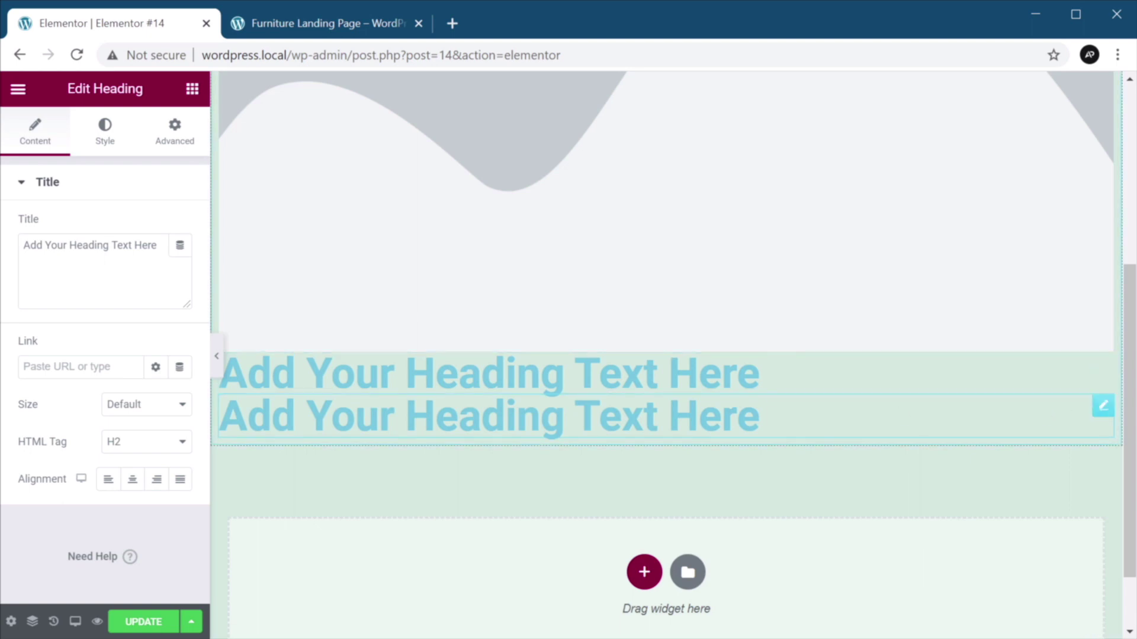
left_click(192, 89)
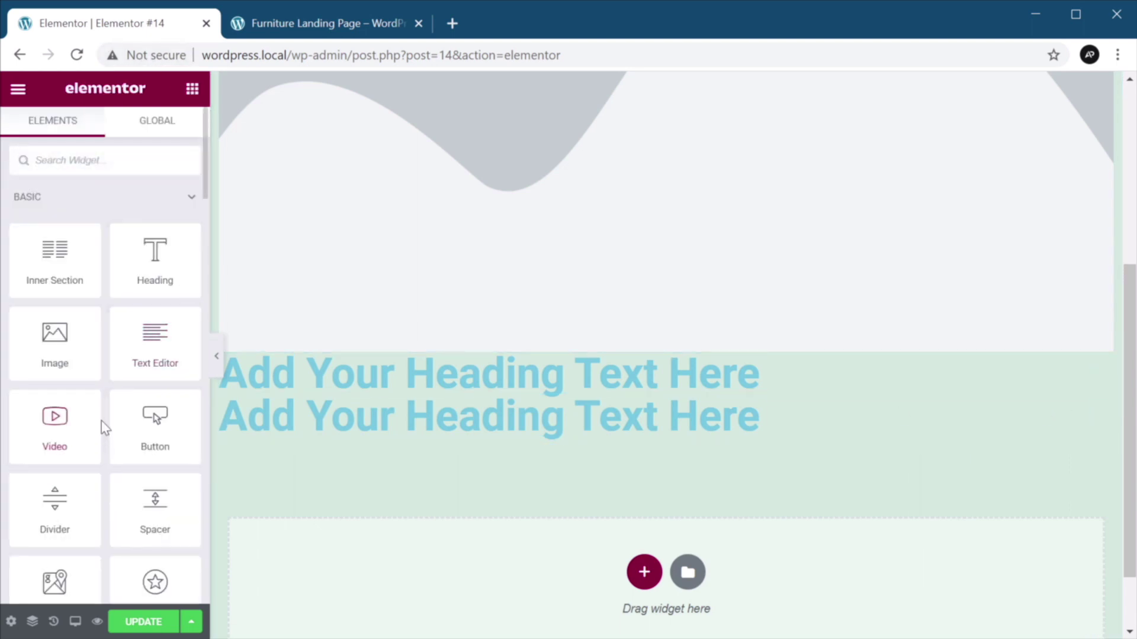
left_click_drag(161, 424, 539, 441)
- Replace the placeholder in the Image widget with logo.png from the media library
scroll(770, 515, "up", 5)
left_click(908, 525)
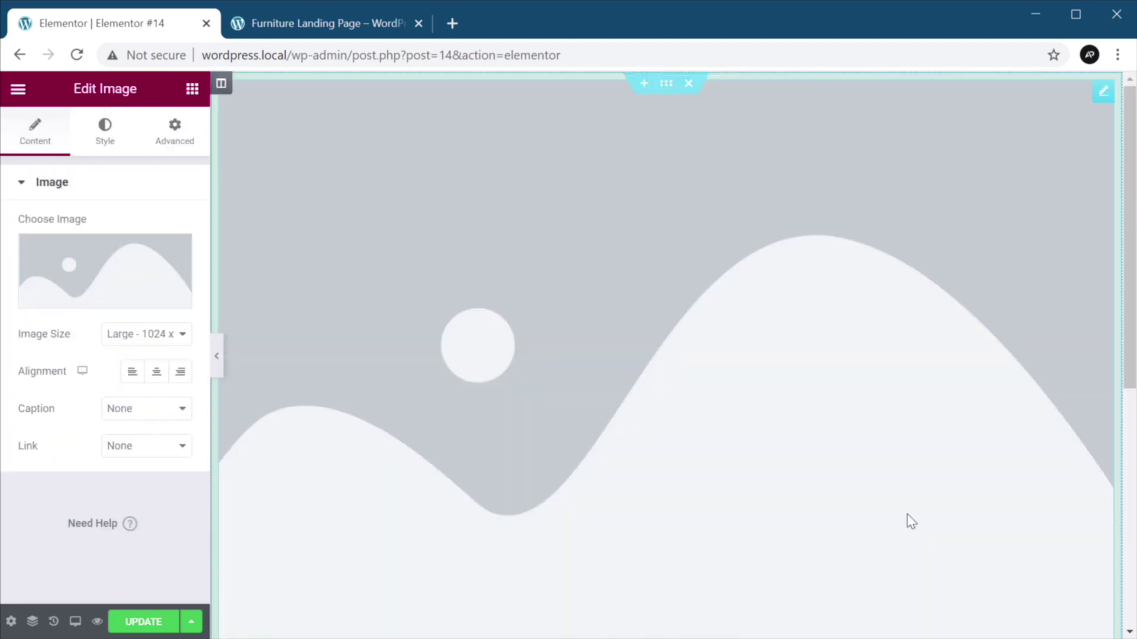
left_click(130, 267)
left_click(369, 309)
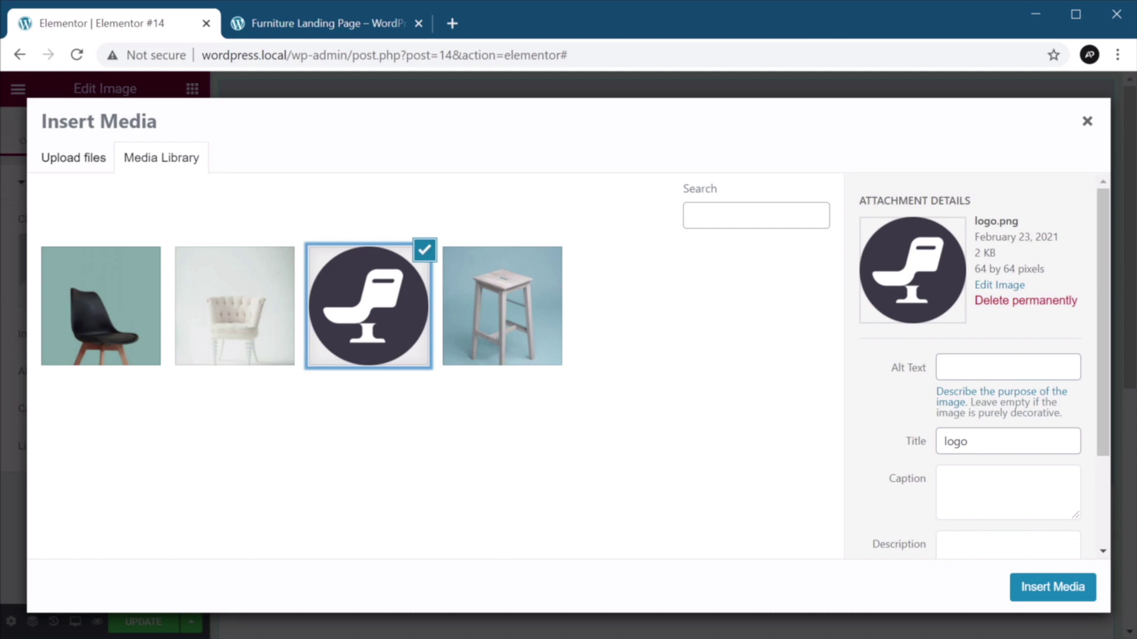
left_click(1052, 586)
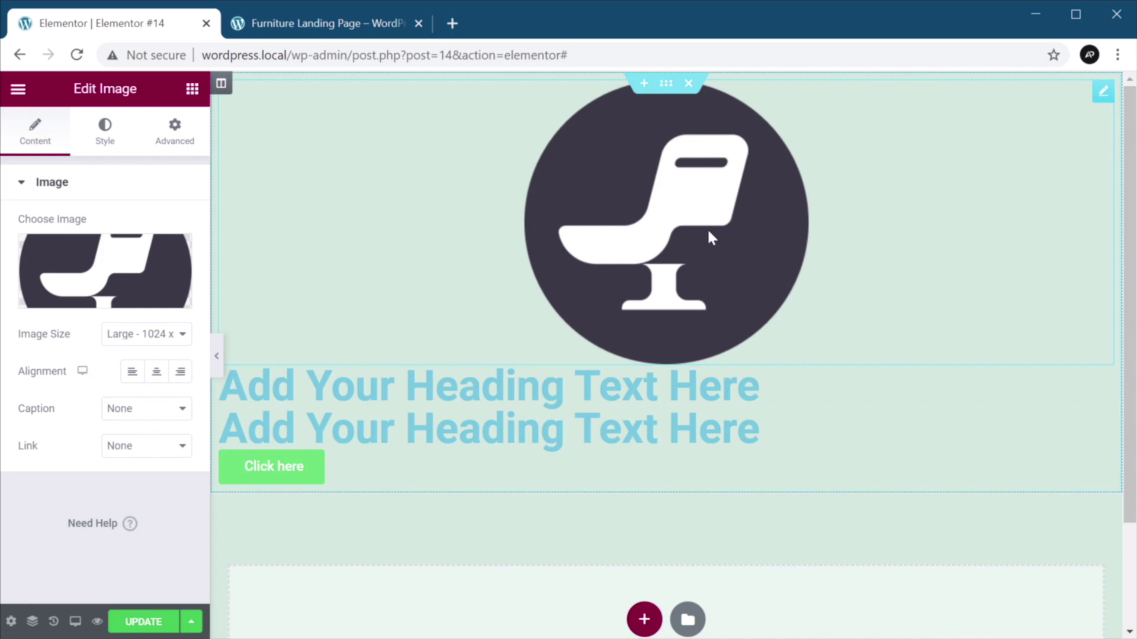
- Set the logo's image size to Custom 64 x 64 and its alignment to Center
left_click(142, 333)
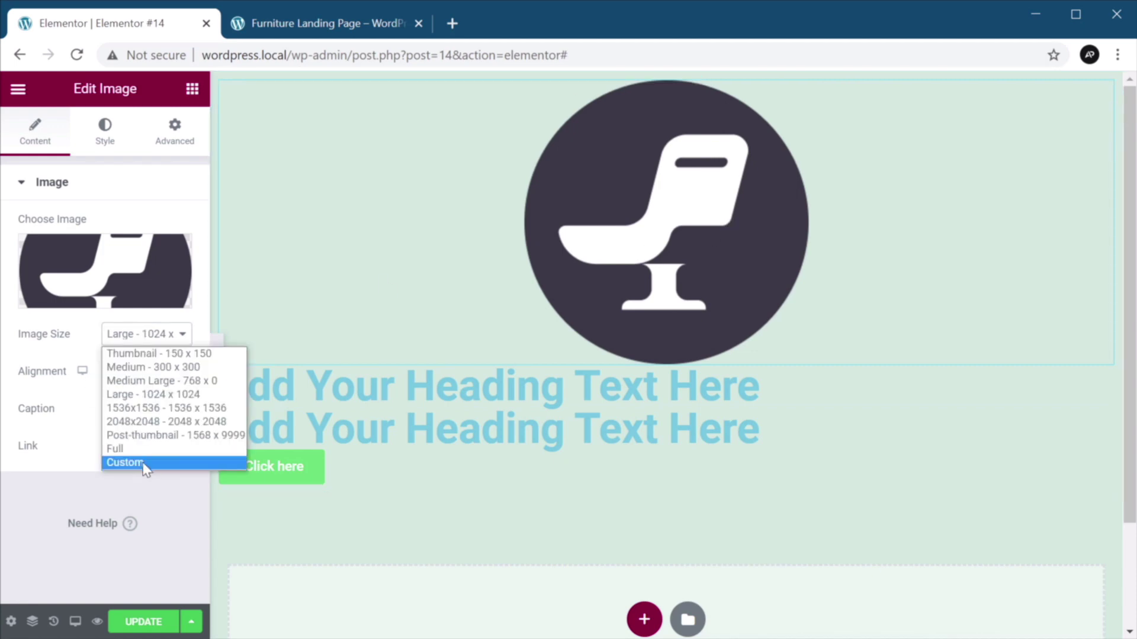
left_click(146, 468)
left_click(46, 439)
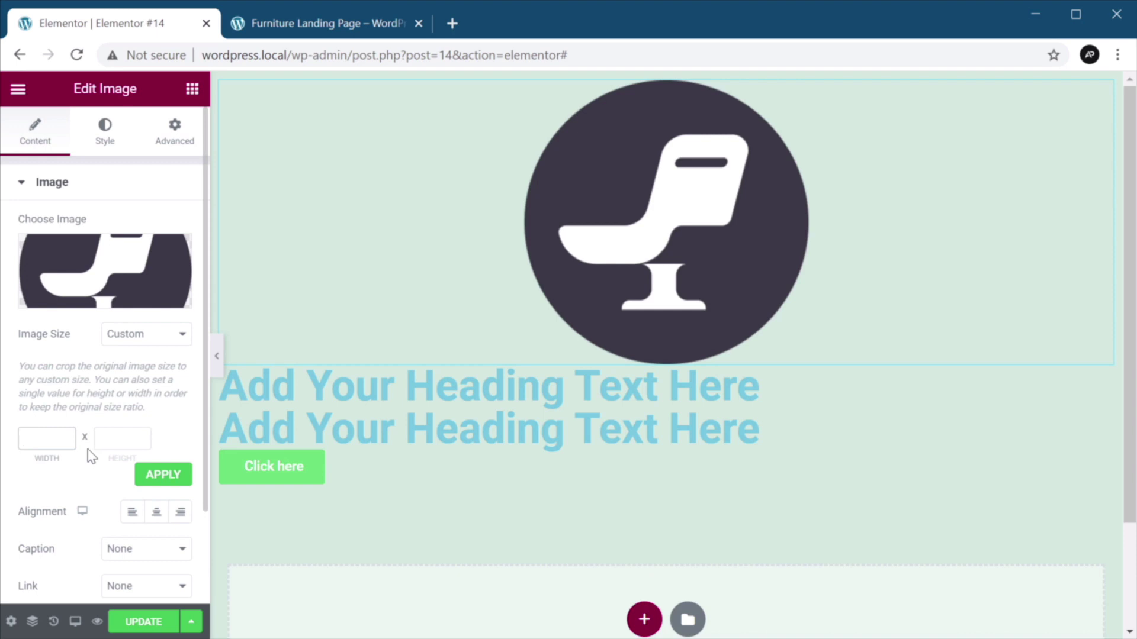
type("64")
key("Tab")
type("64")
left_click(157, 474)
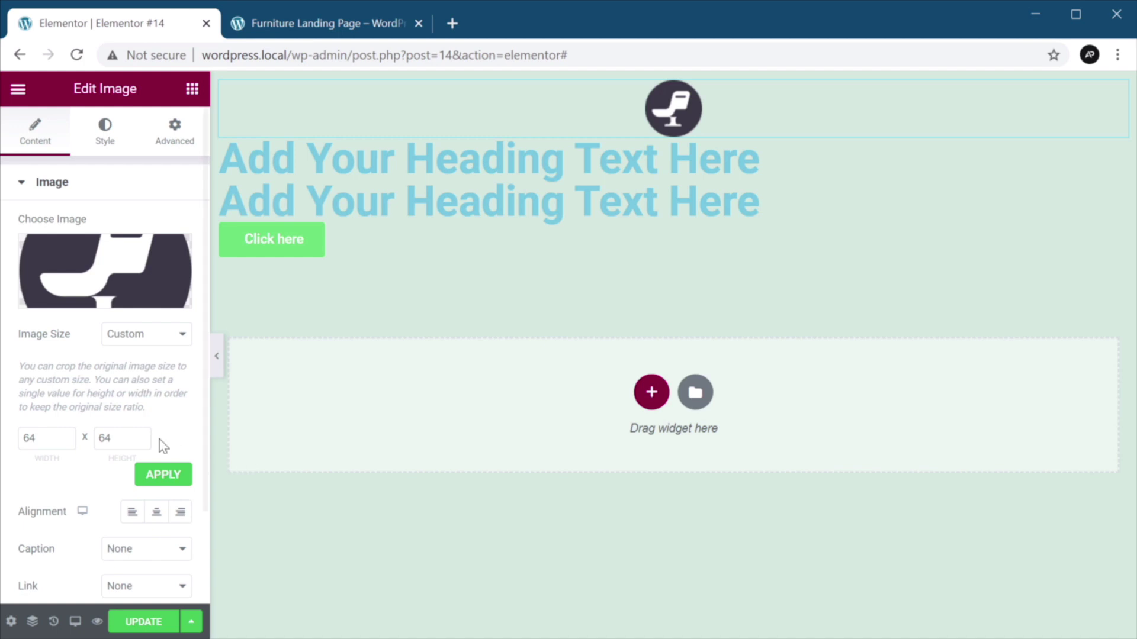
left_click(155, 513)
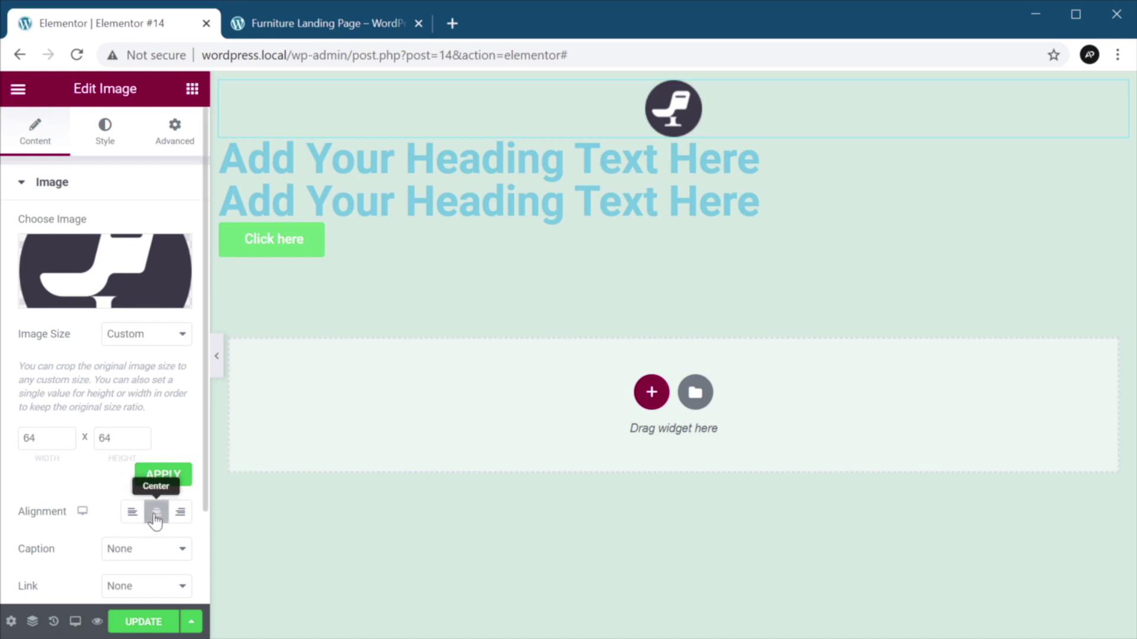
- Unlink the logo image's margins, set only the bottom margin to 128 px and update the page
left_click(110, 138)
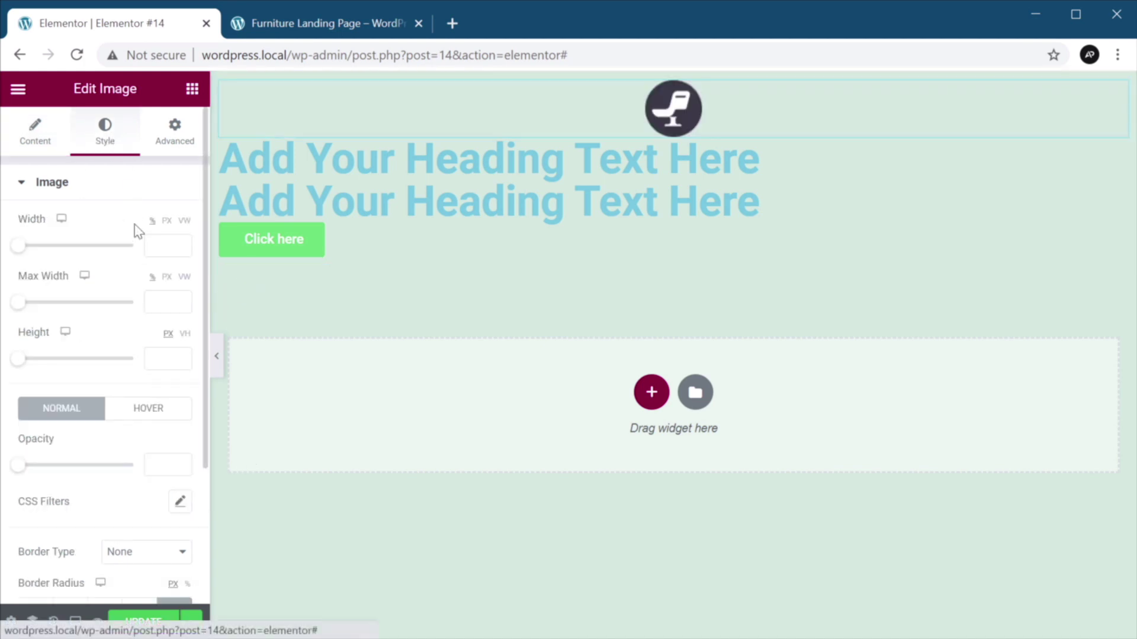
left_click(175, 139)
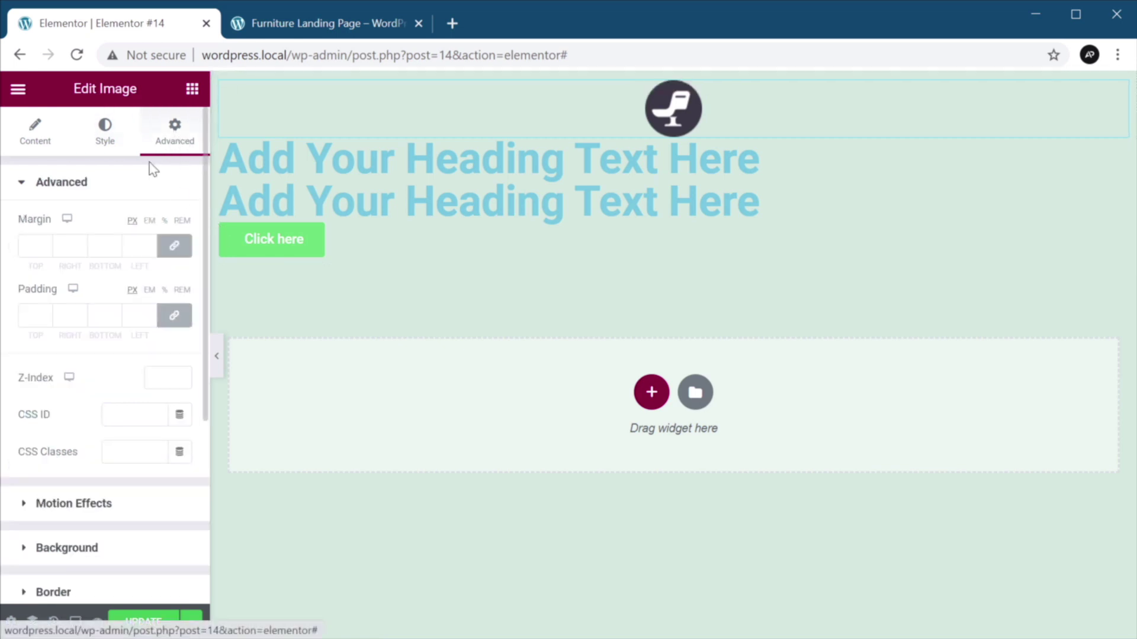
left_click(174, 245)
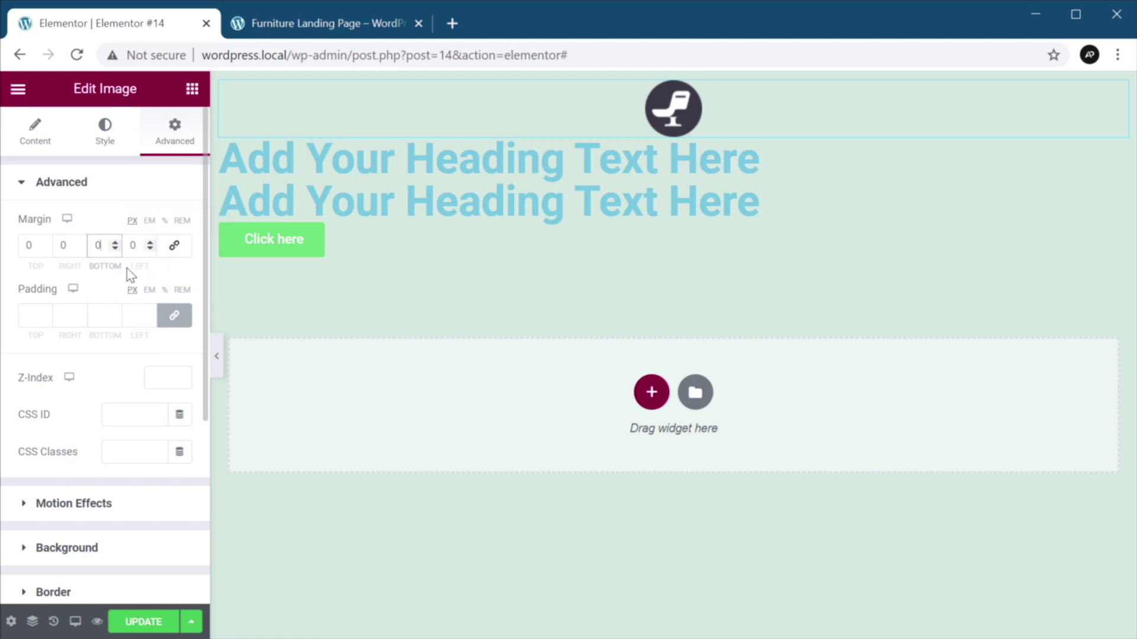
type("12")
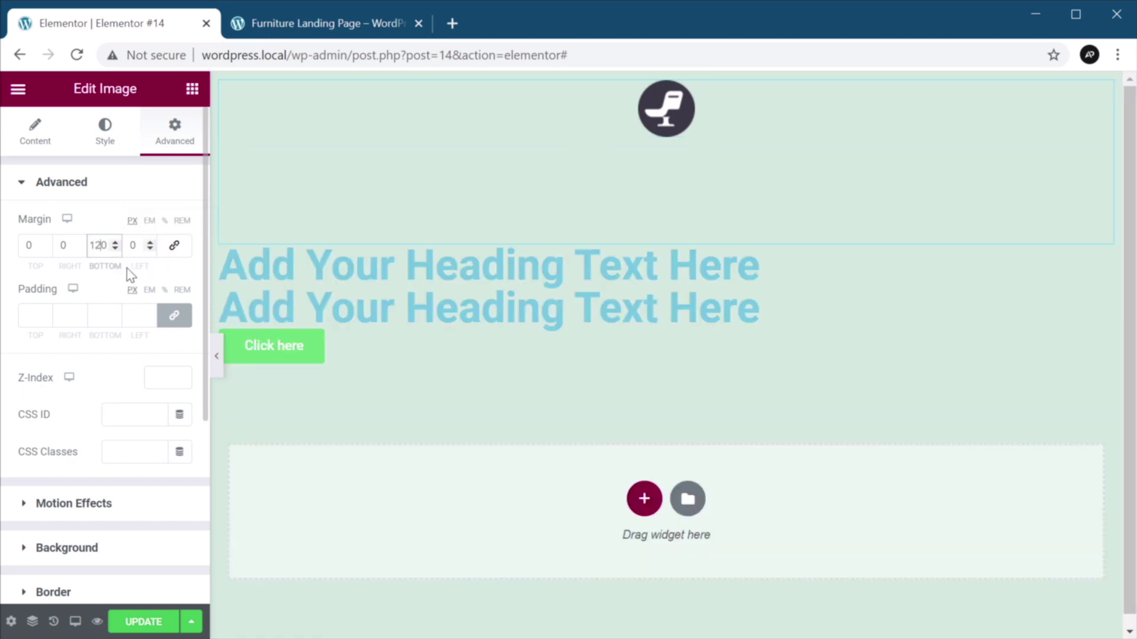
type("8")
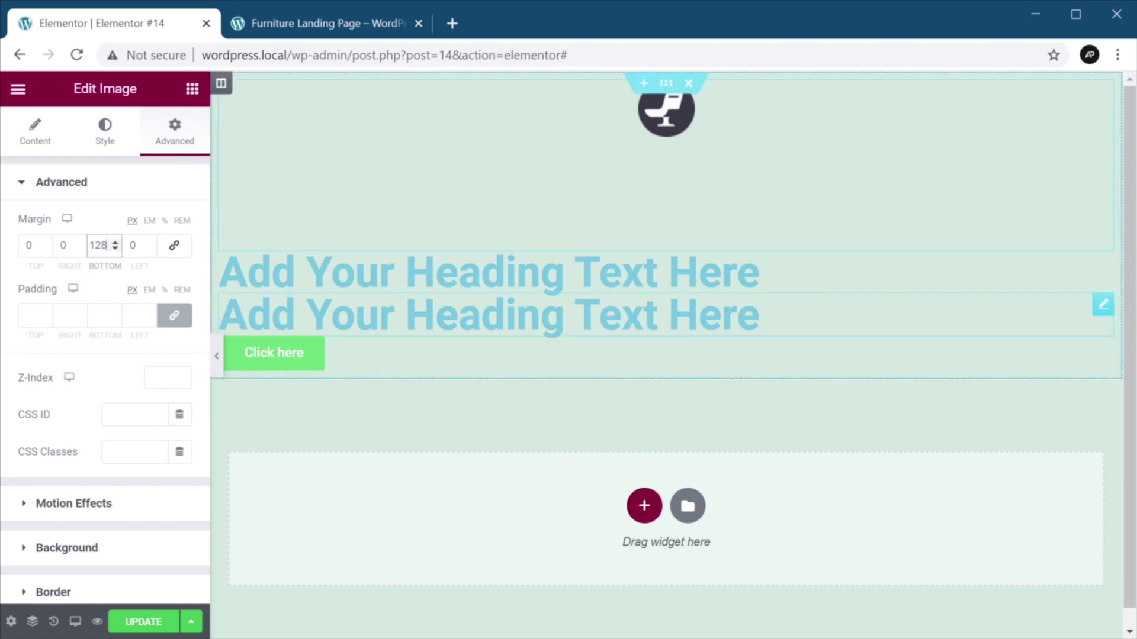
left_click(145, 622)
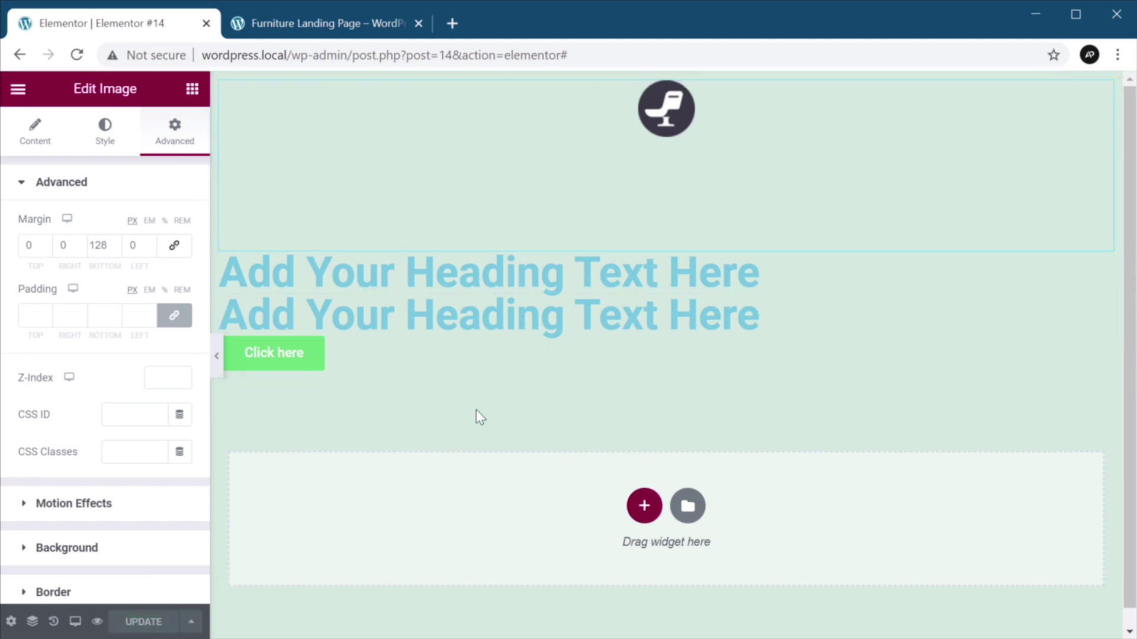
- Change the first heading's text to "Modern Chairs Crafted with Love", with HTML tag H1 and center alignment
left_click(474, 274)
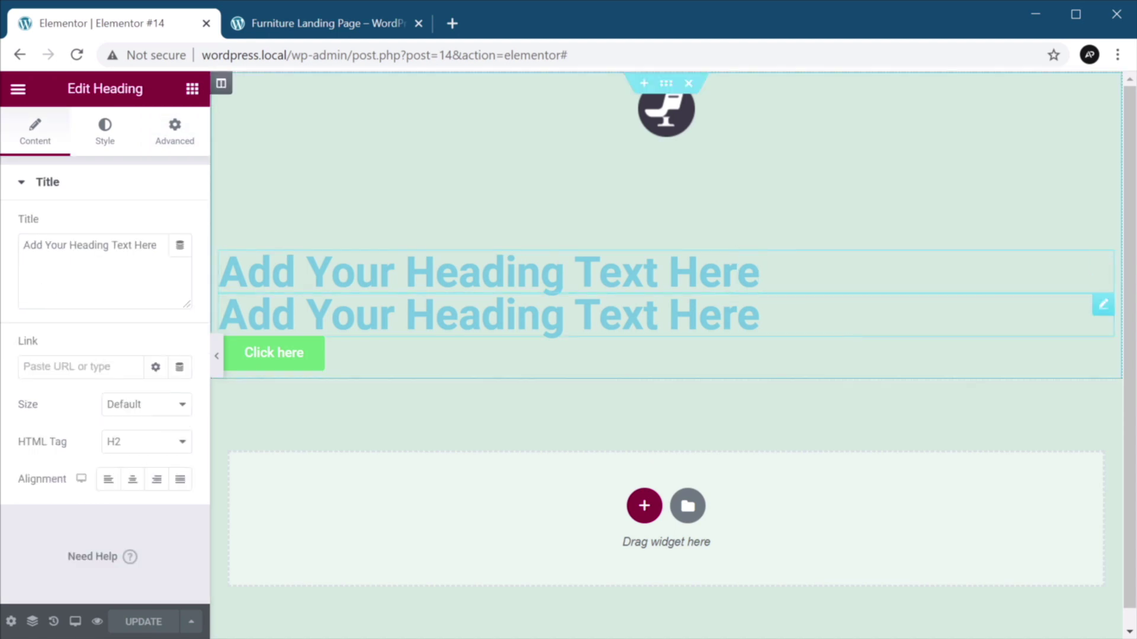
left_click(105, 266)
key("ctrl+a")
type("Modern Chairs Crafted with Love")
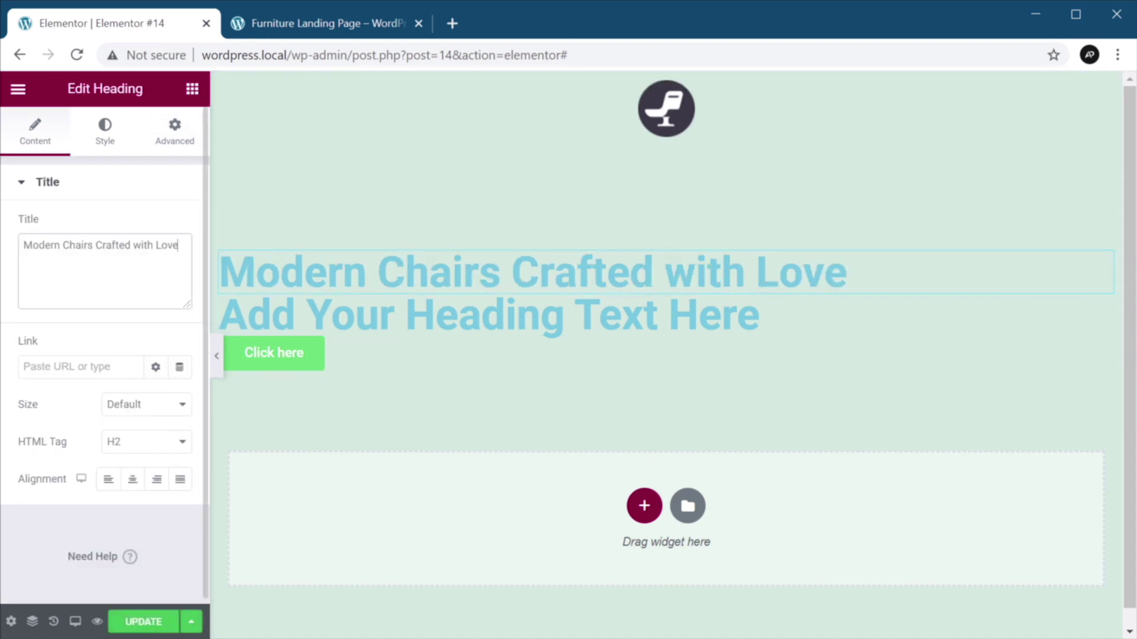
left_click(155, 444)
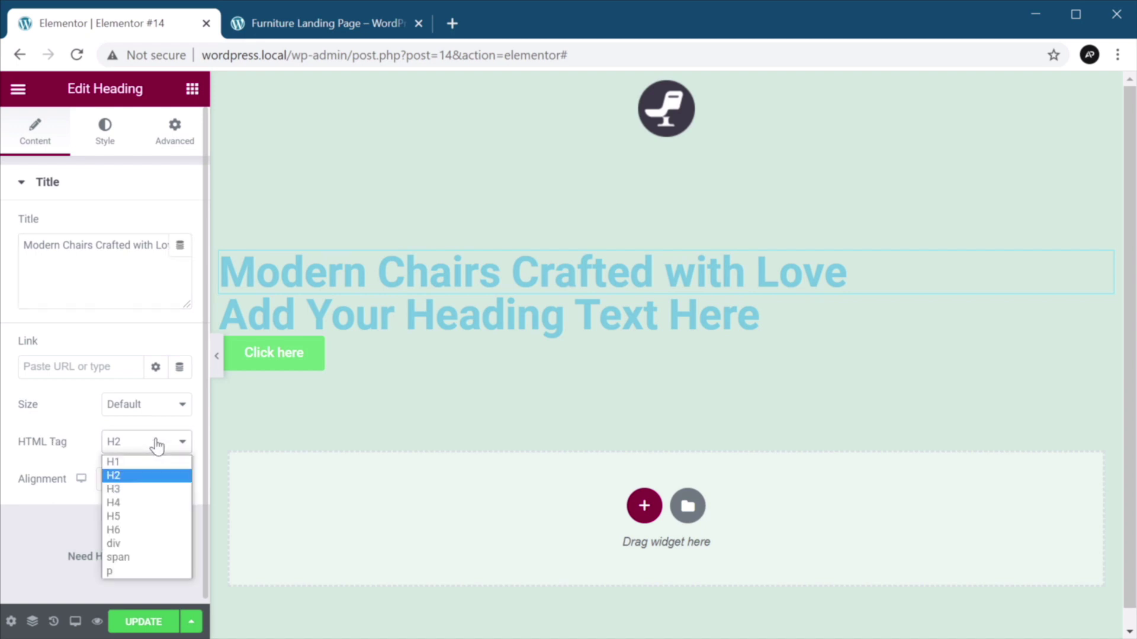
left_click(144, 464)
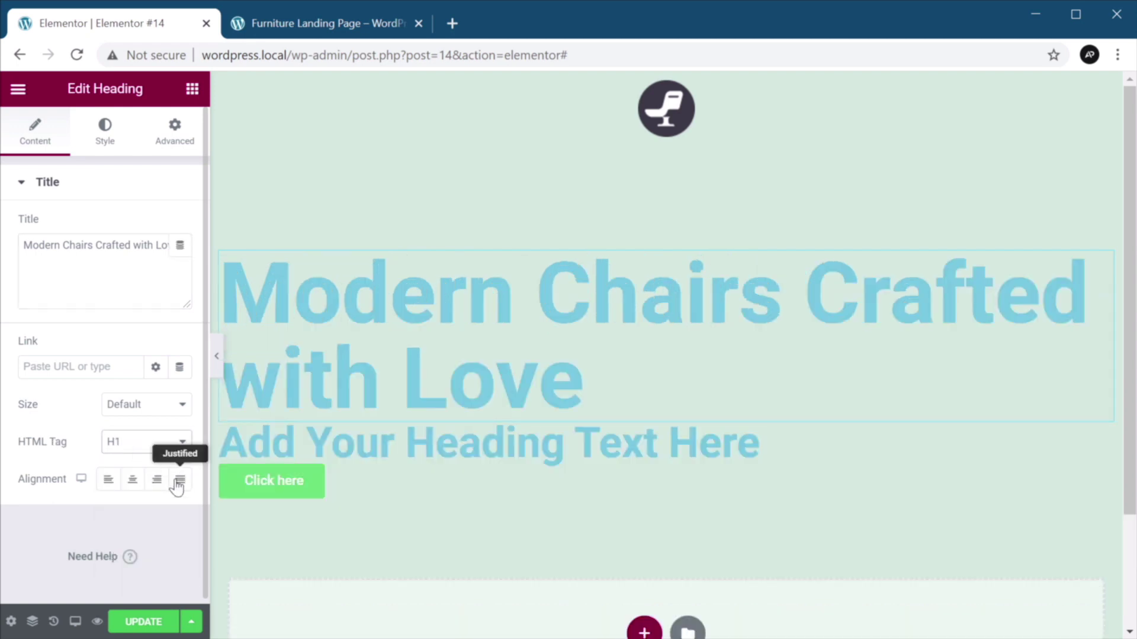
left_click(132, 480)
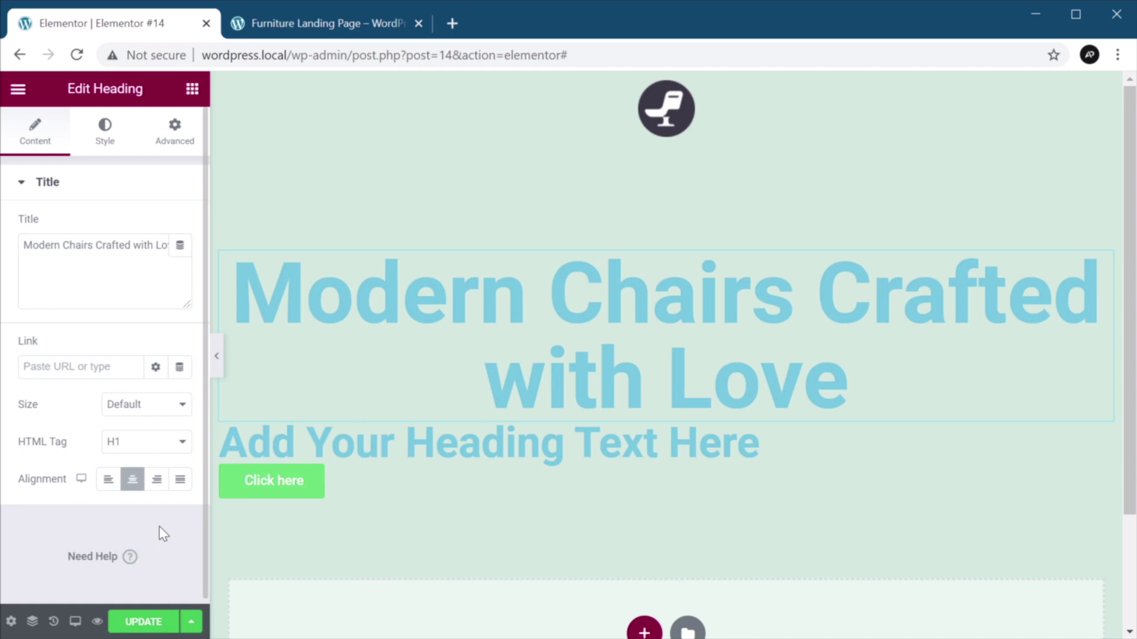
- Unlink the first heading's margins and set only its bottom margin to 16 px
left_click(176, 135)
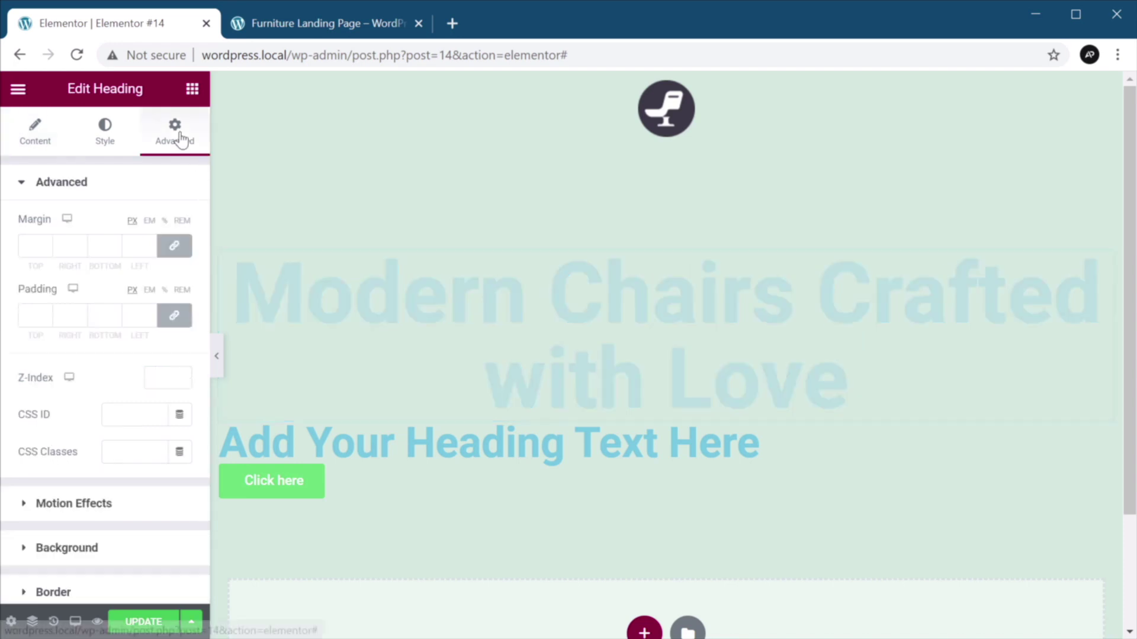
left_click(170, 252)
left_click(113, 248)
type("4")
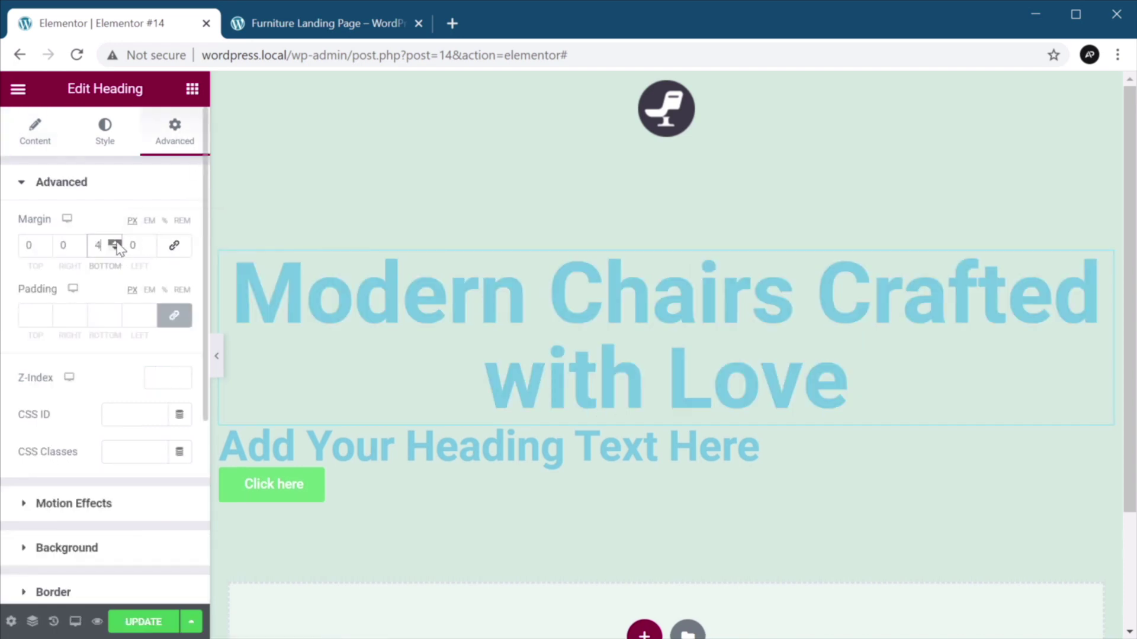
left_click(116, 243)
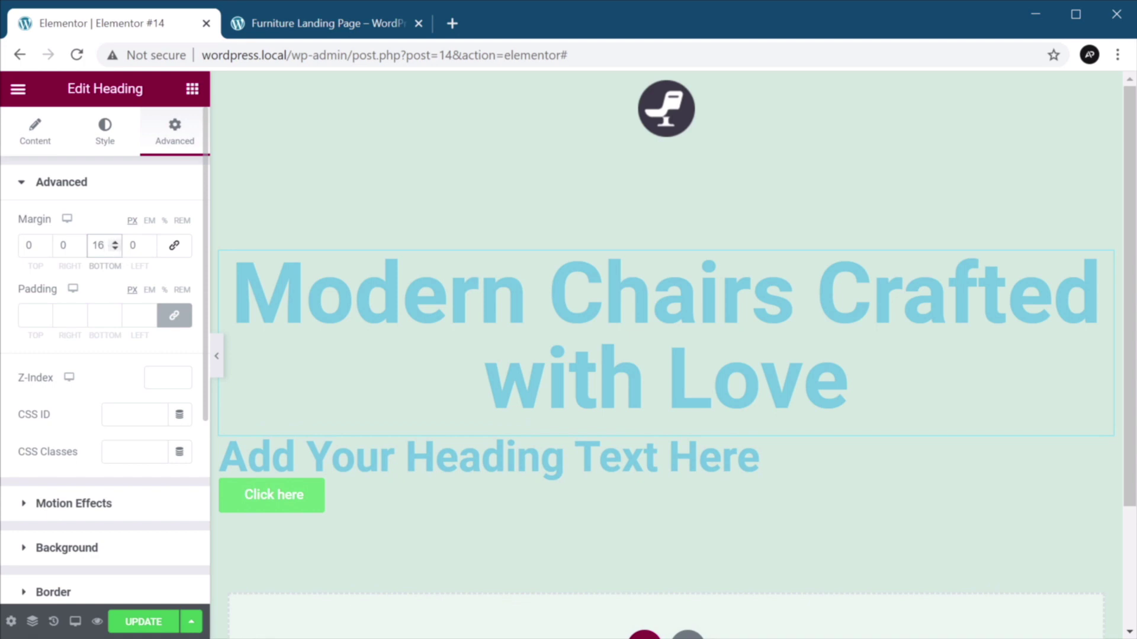
- Change the second heading's text to "We love creating high quality and comfortable chairs", center it and set its HTML tag to H3
left_click(482, 465)
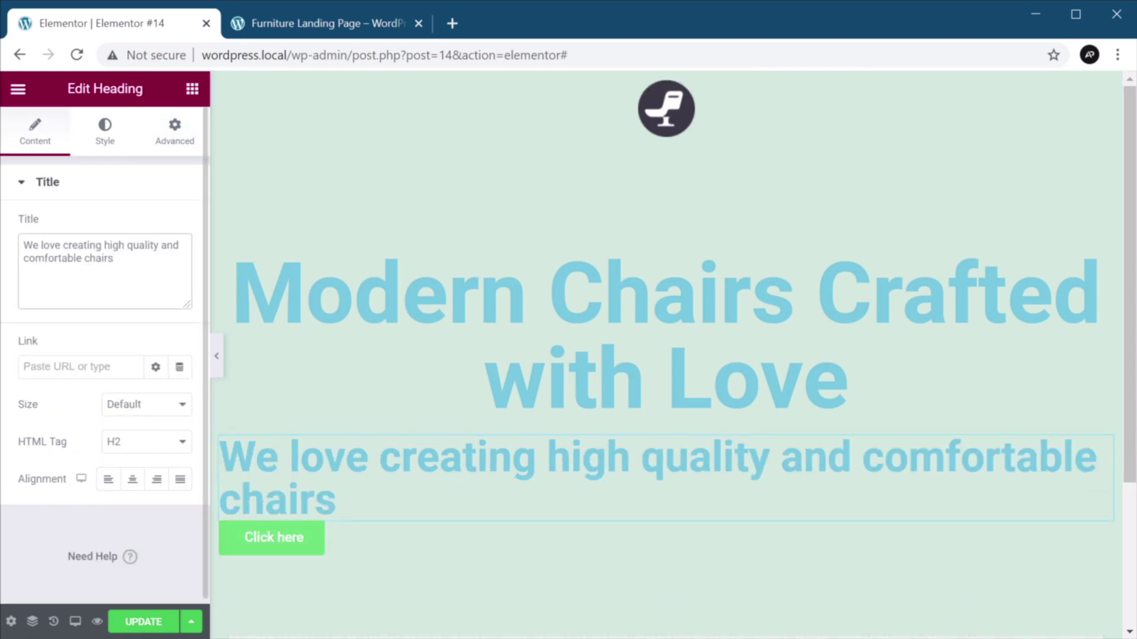
left_click(132, 479)
left_click(142, 443)
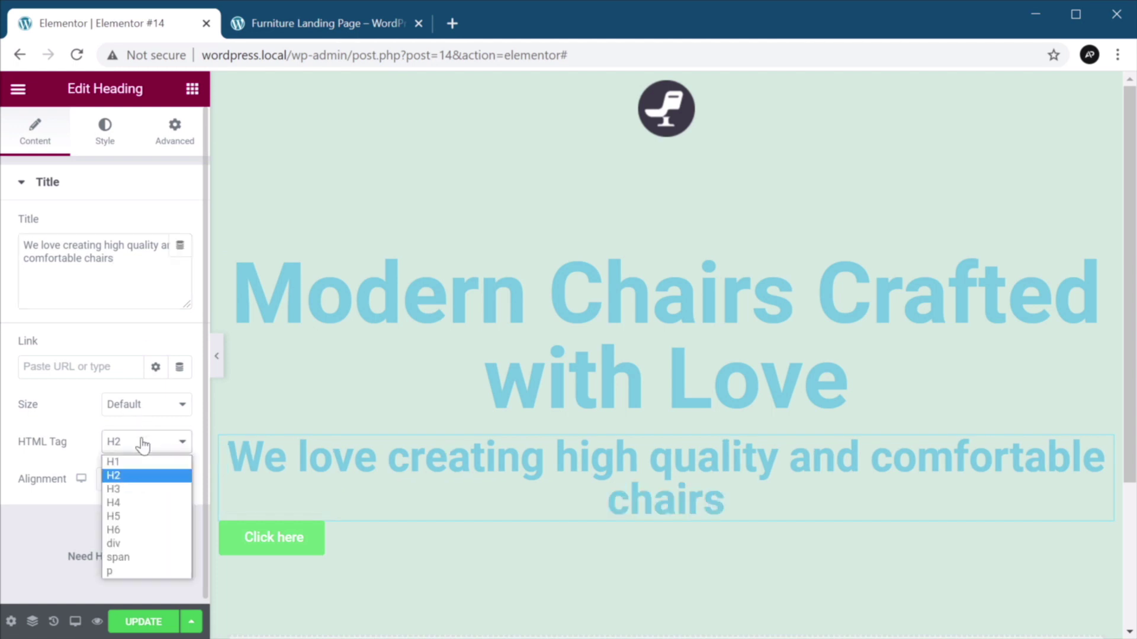
left_click(138, 490)
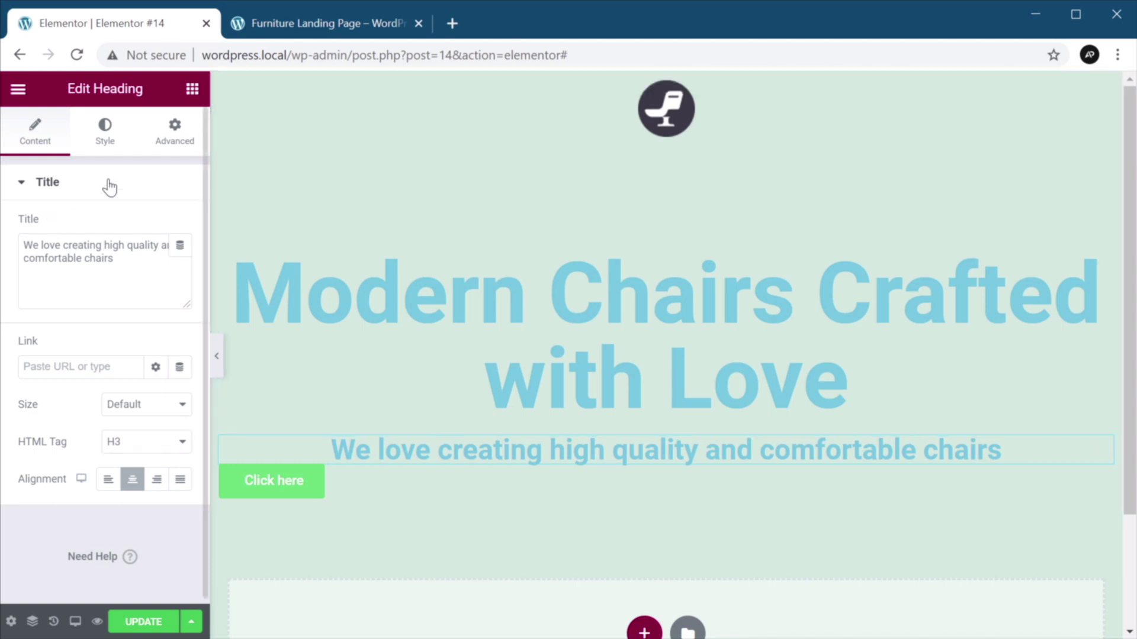
- Unlink the second heading's margins, set only the bottom margin to 128 px and save the page
left_click(175, 127)
left_click(173, 253)
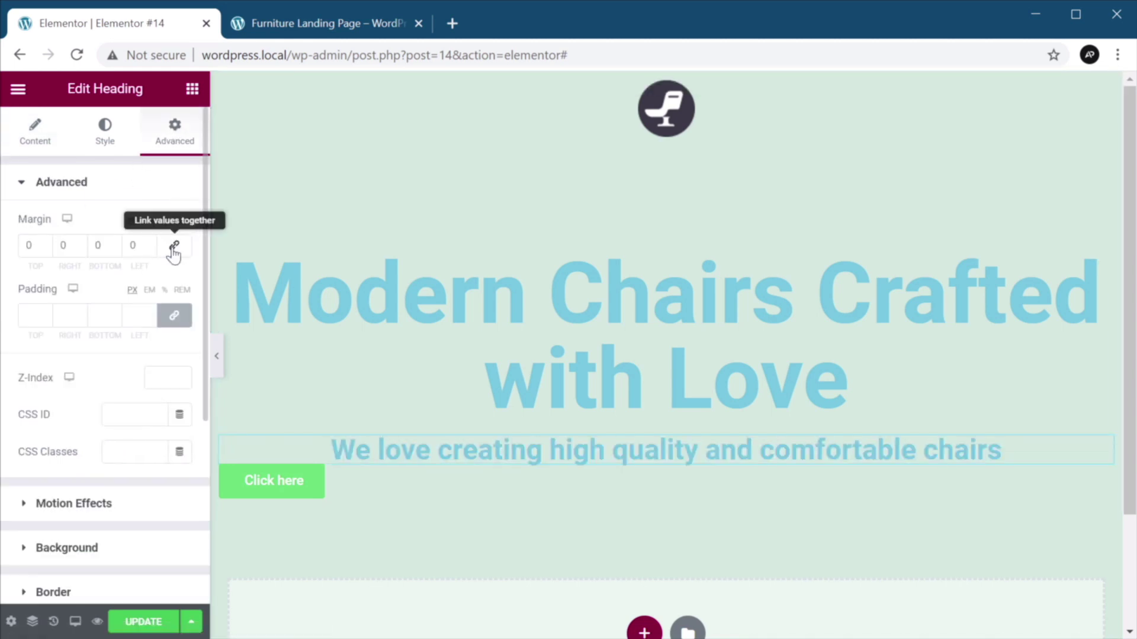
left_click(96, 245)
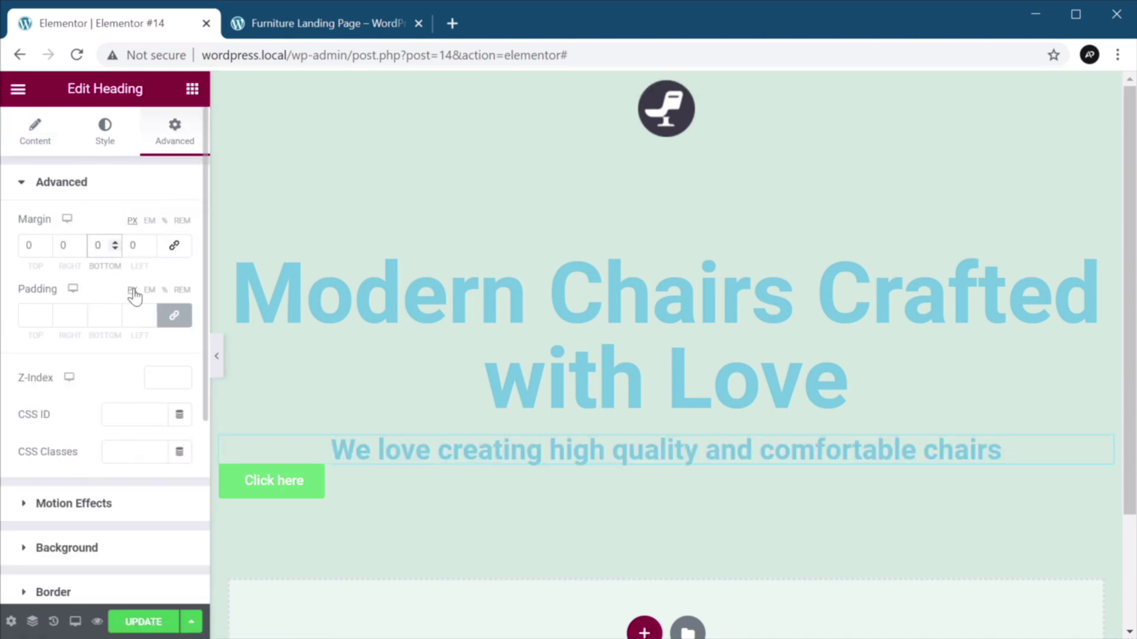
type("128")
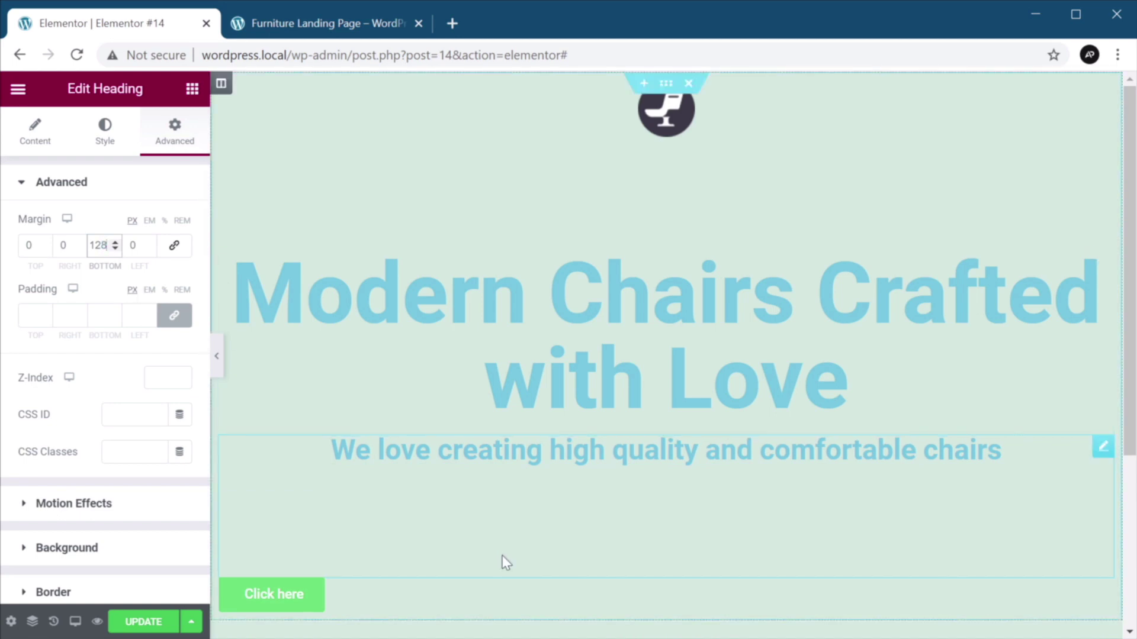
key("ctrl+s")
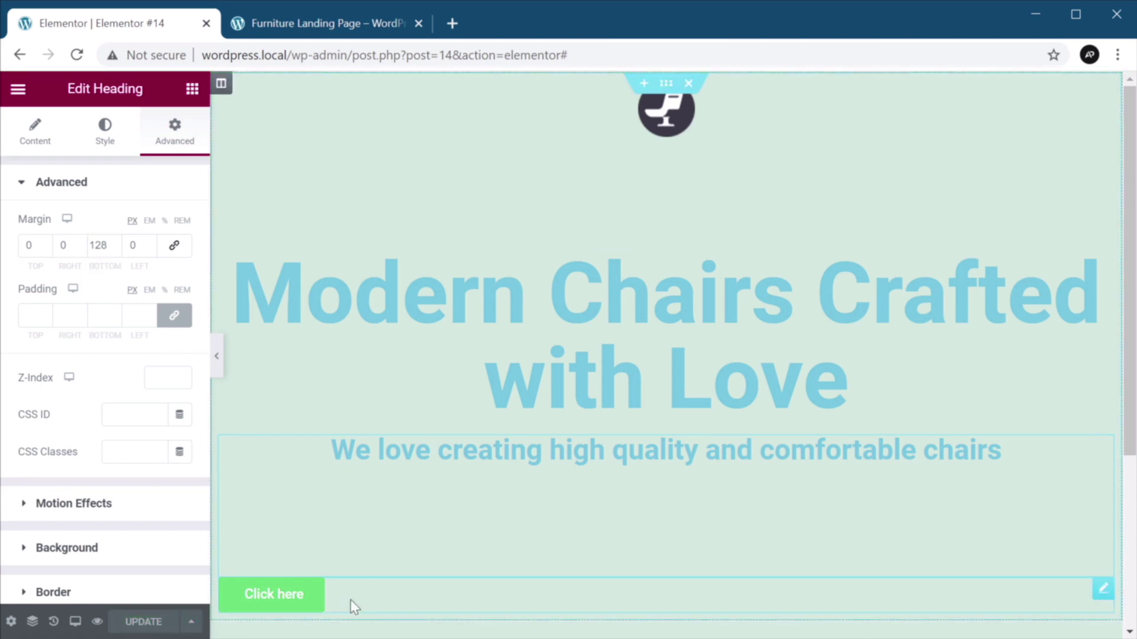
- Change the button's text to "Discover our chair selection"
left_click(376, 592)
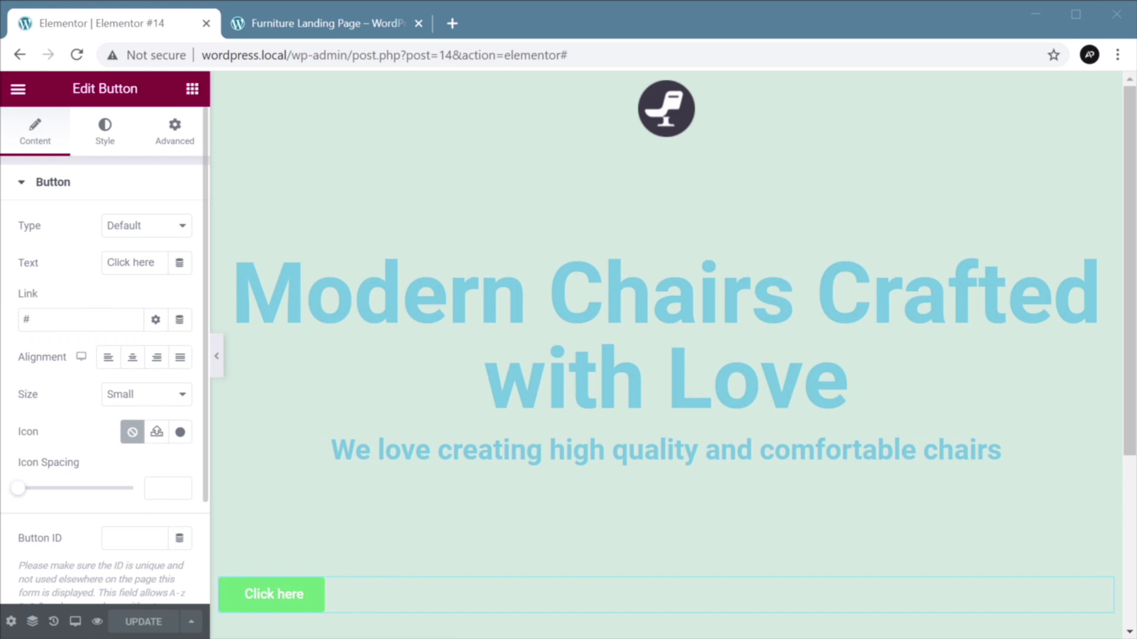
left_click(133, 264)
key("ctrl+a")
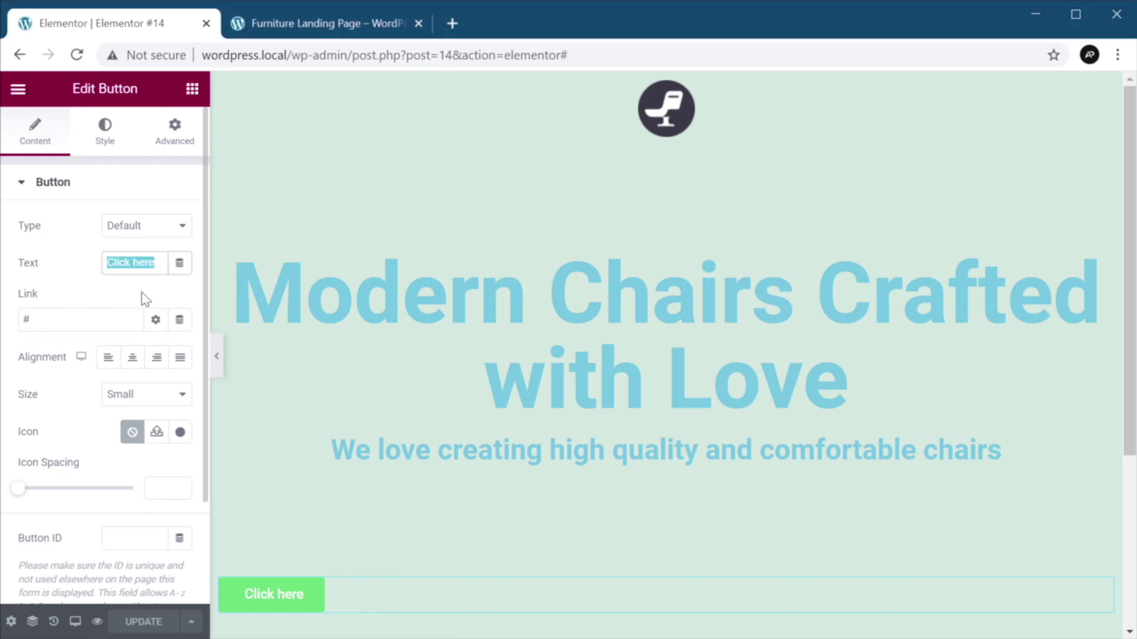
type("Discover our chair selection")
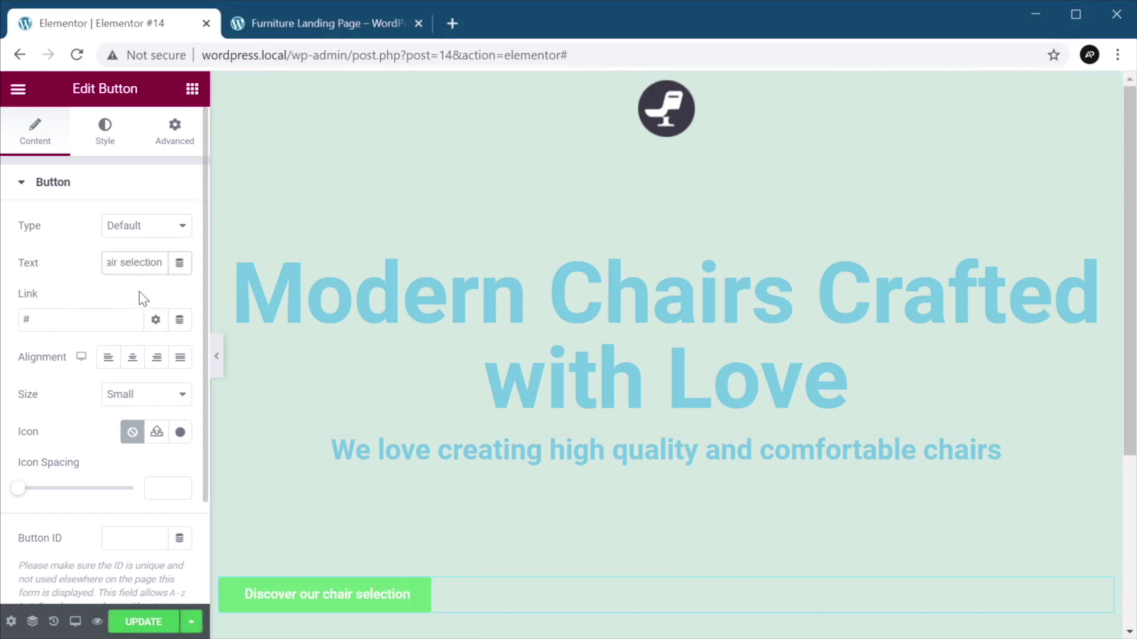
- Center the button and set its typography family to Poppins
left_click(134, 359)
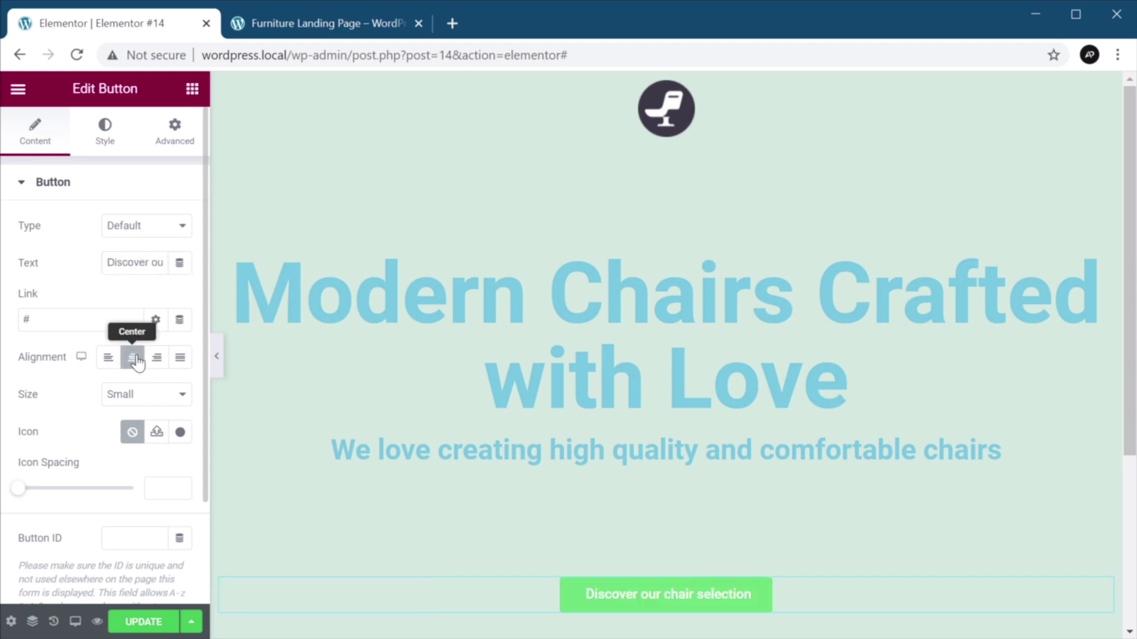
left_click(104, 131)
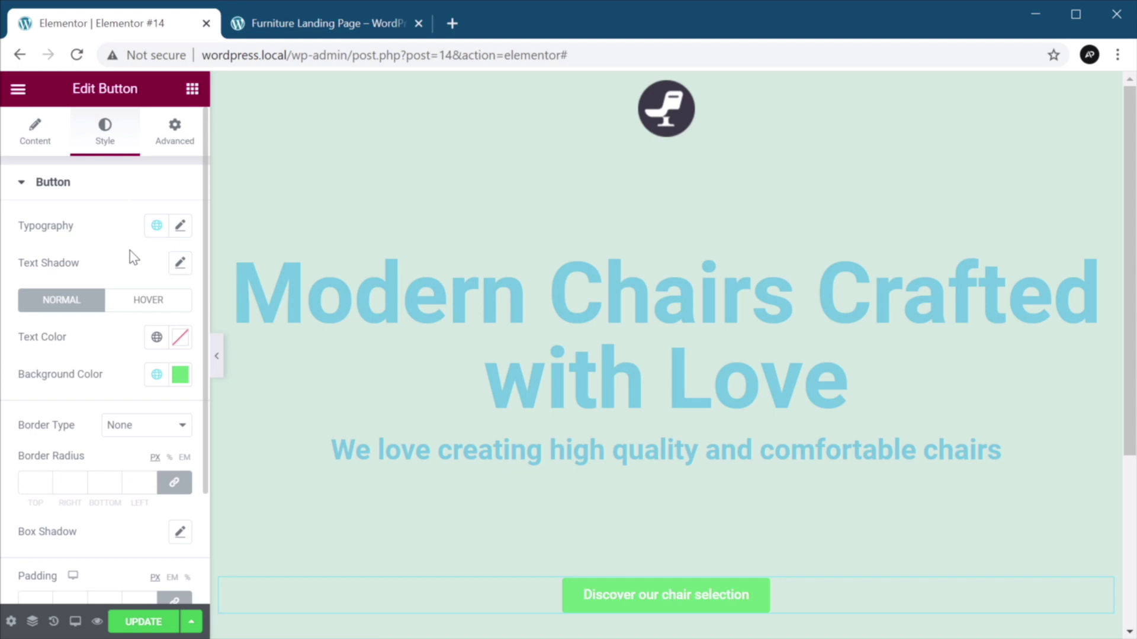
left_click(180, 226)
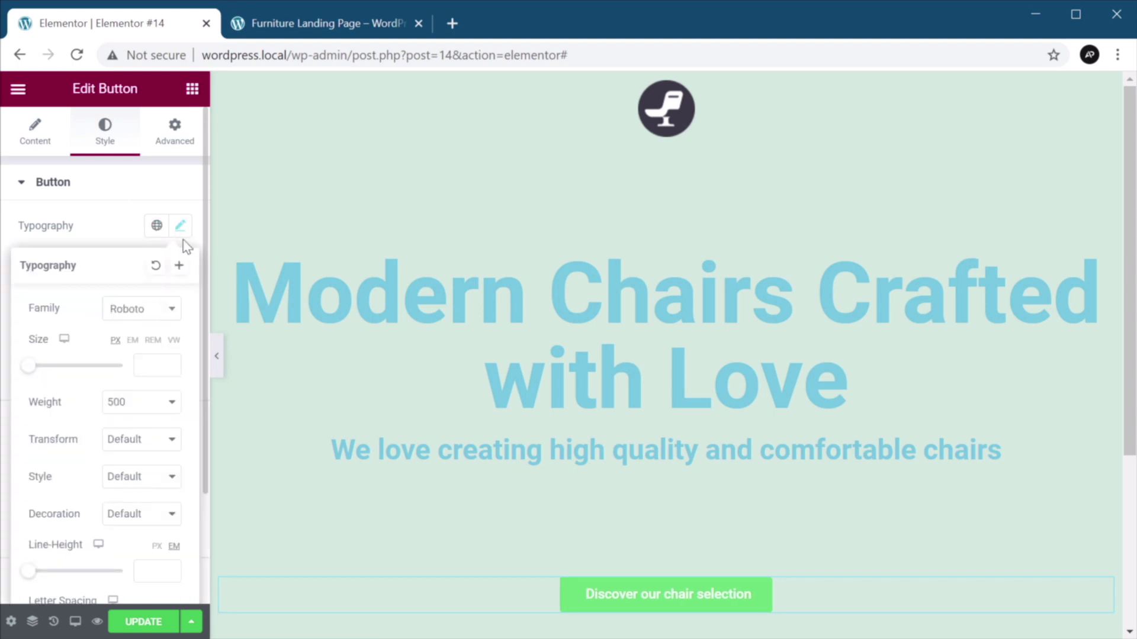
left_click(153, 312)
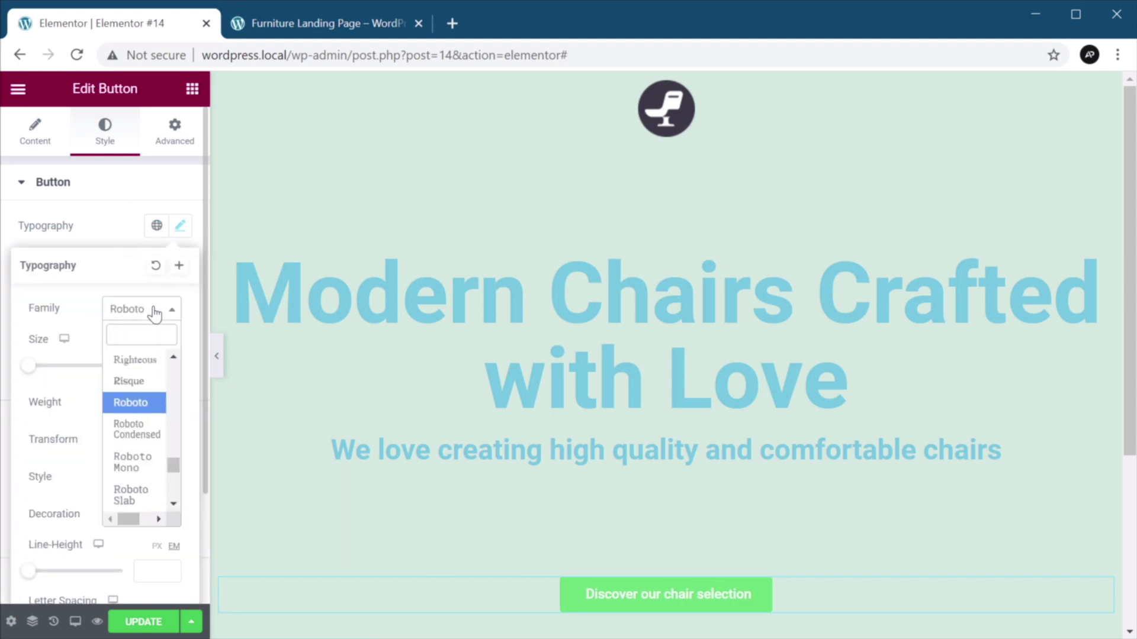
type("poppins")
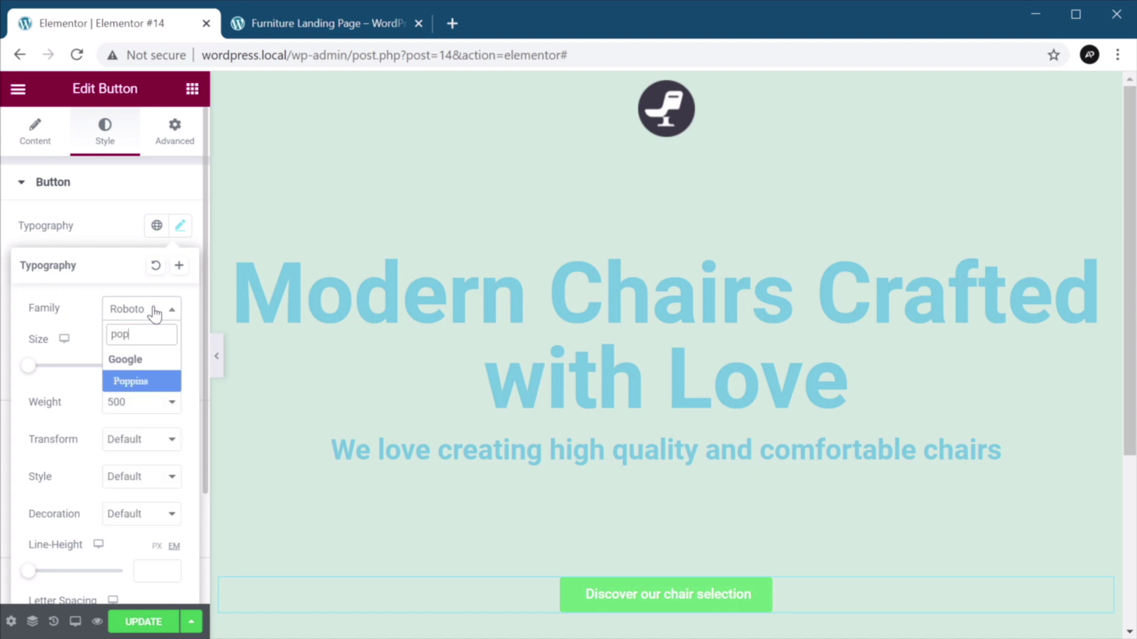
key("Return")
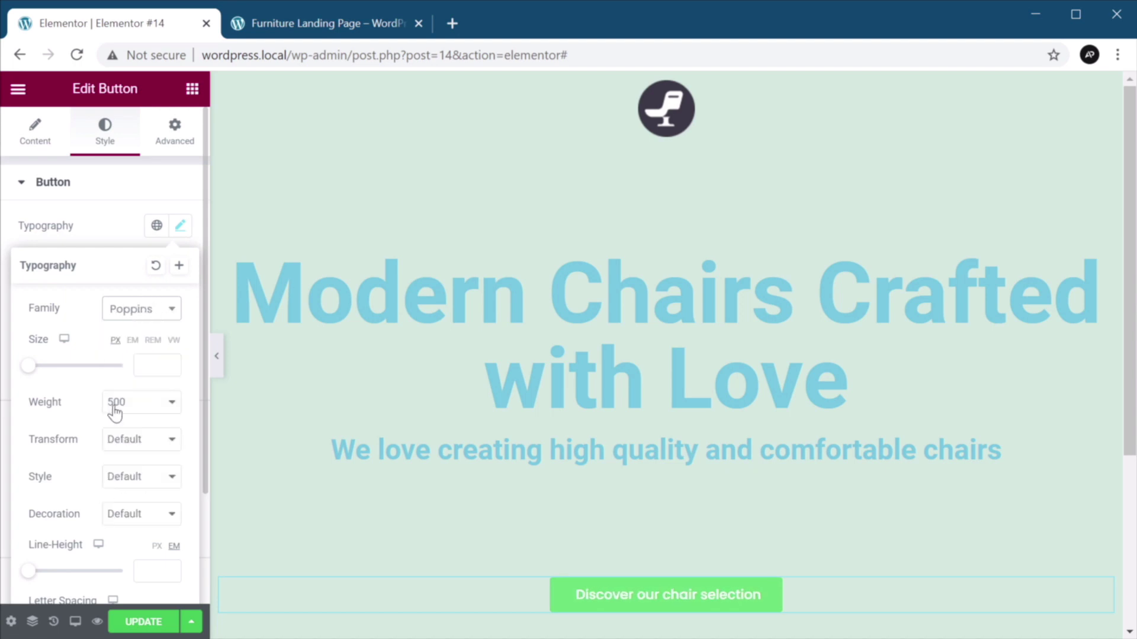
- Set the button text to 18 px size, Bold weight and a line height of 28 px
left_click(139, 365)
type("18")
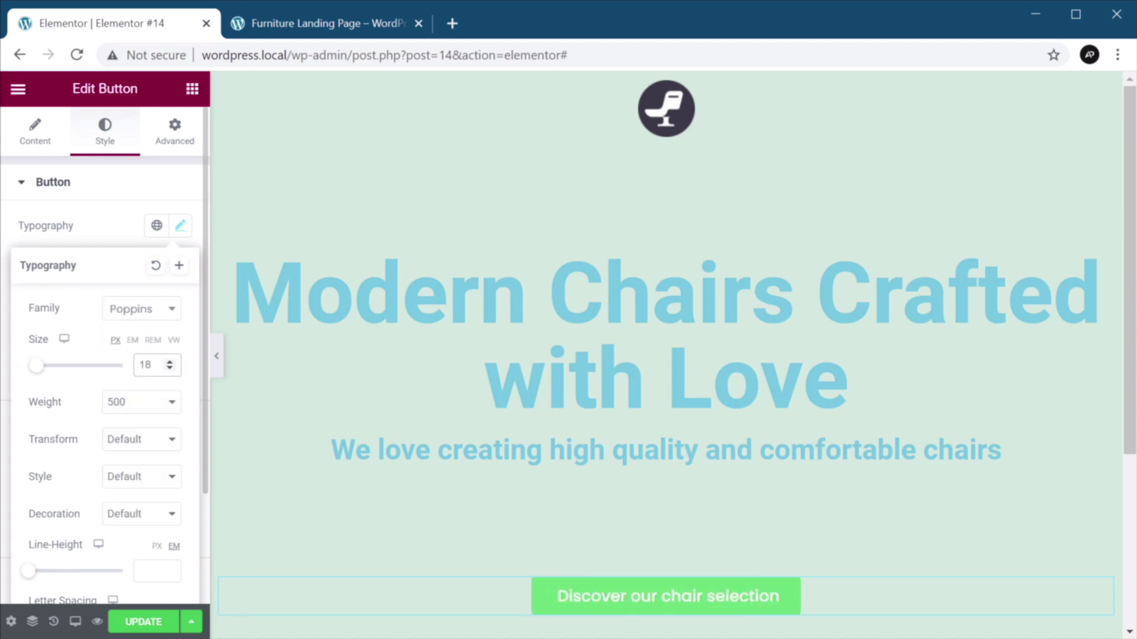
left_click(148, 408)
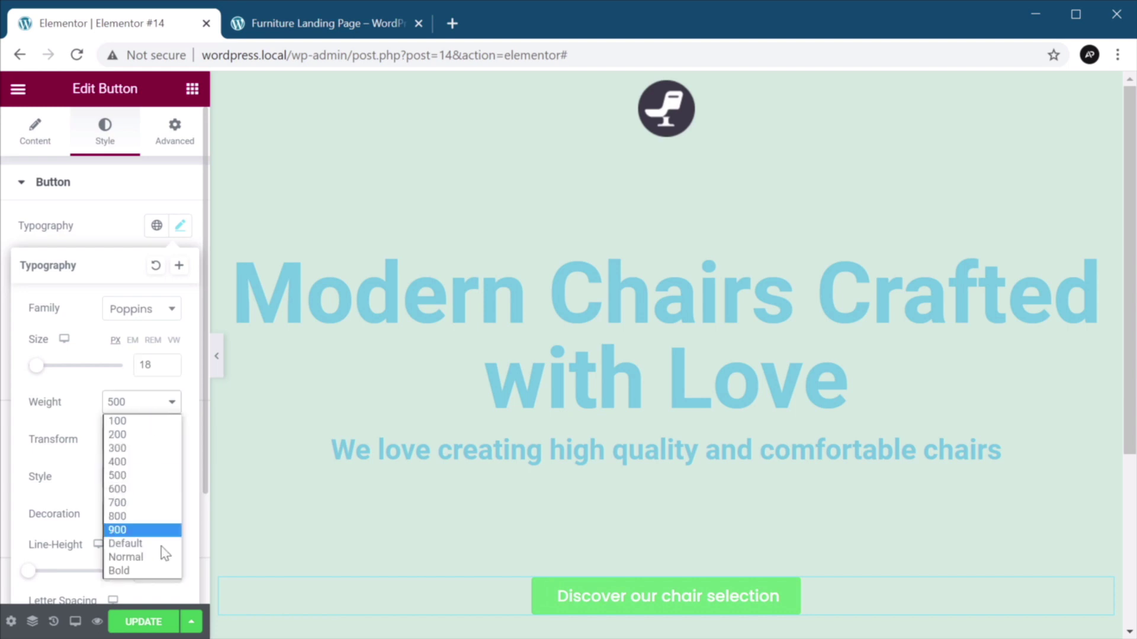
left_click(162, 571)
scroll(114, 423, "down", 3)
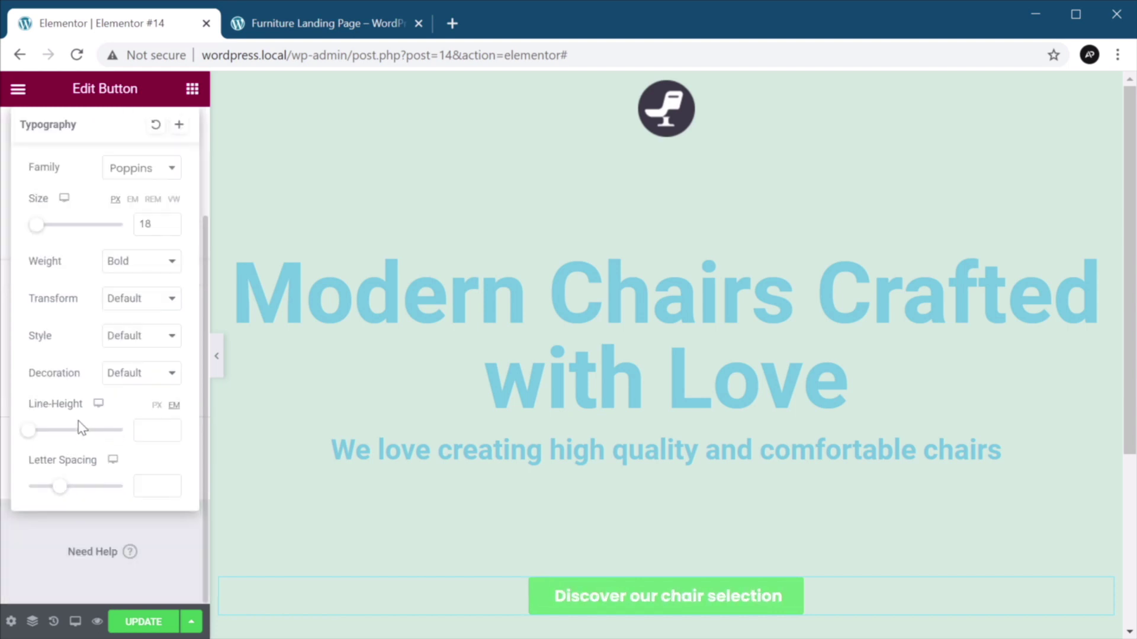
left_click(151, 430)
left_click(156, 406)
type("28")
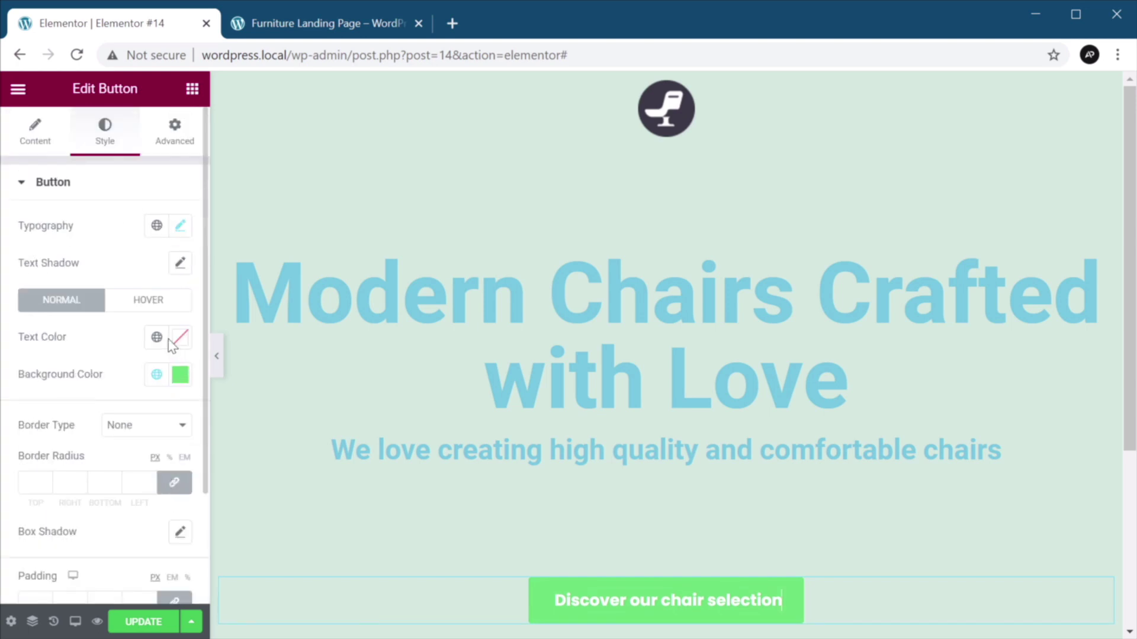
- Set the button's normal text color to 9F7657 and make its background color fully transparent
left_click(180, 339)
left_click(179, 459)
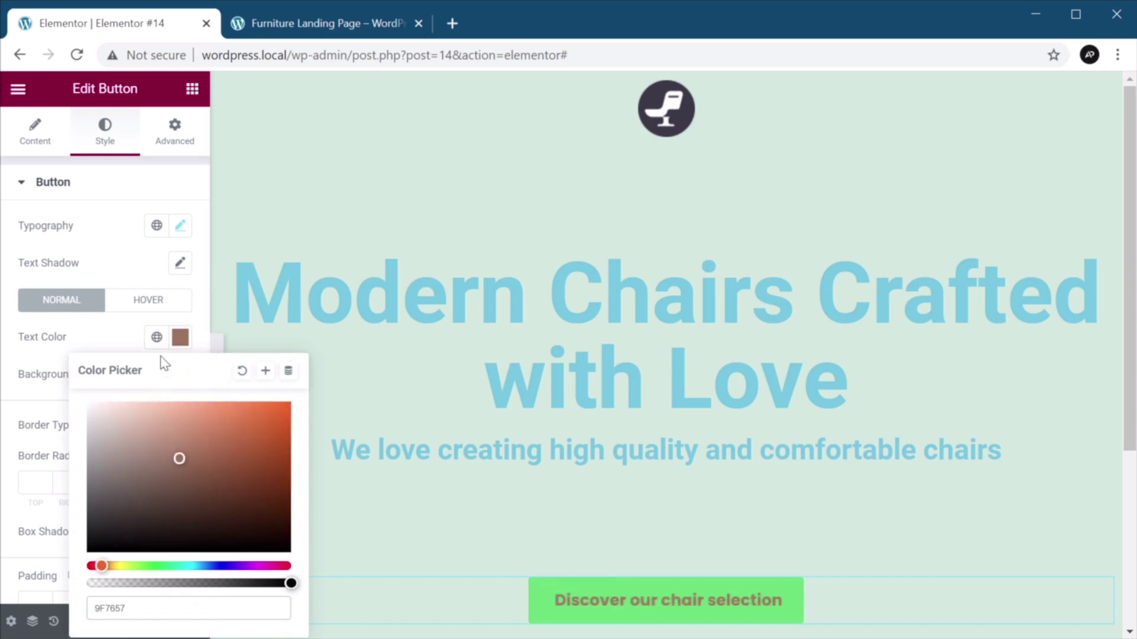
left_click(121, 331)
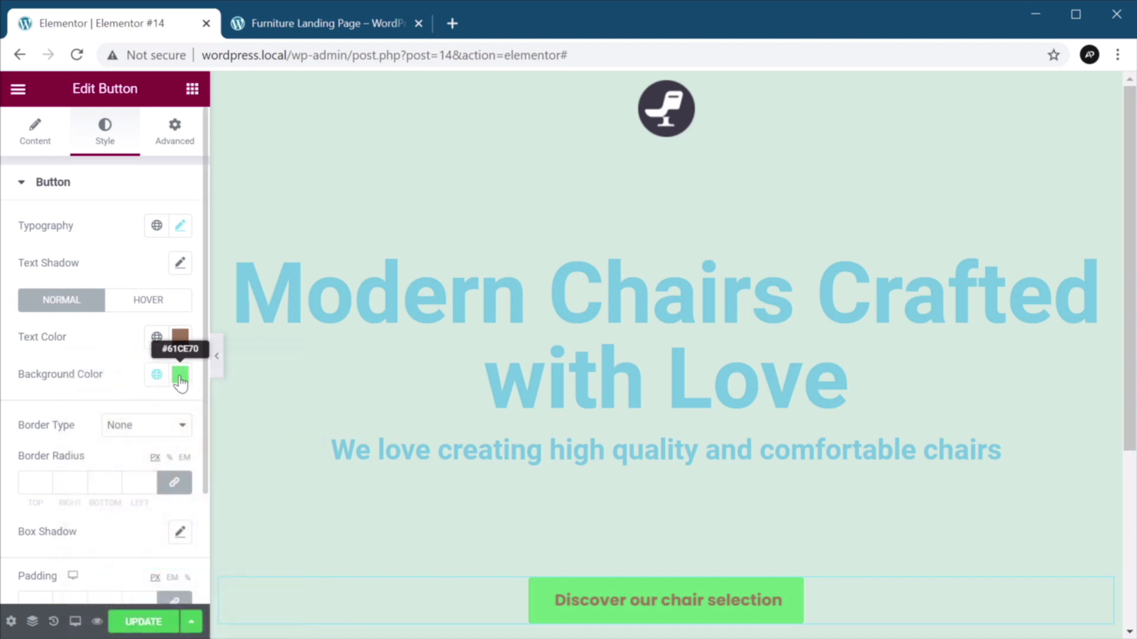
left_click(179, 378)
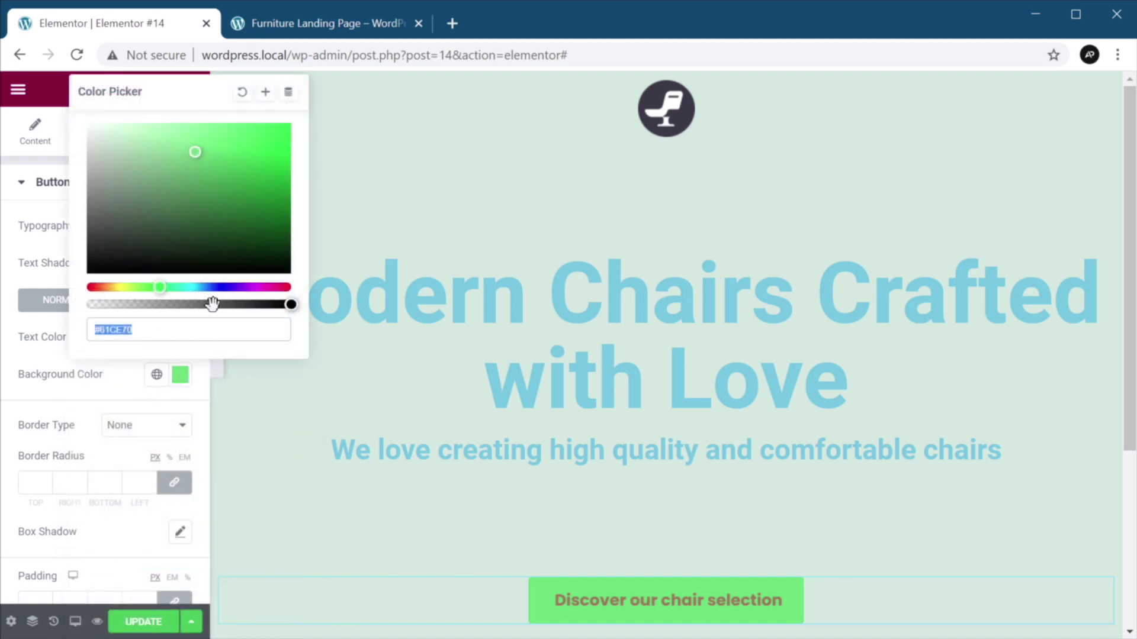
left_click_drag(291, 304, 47, 308)
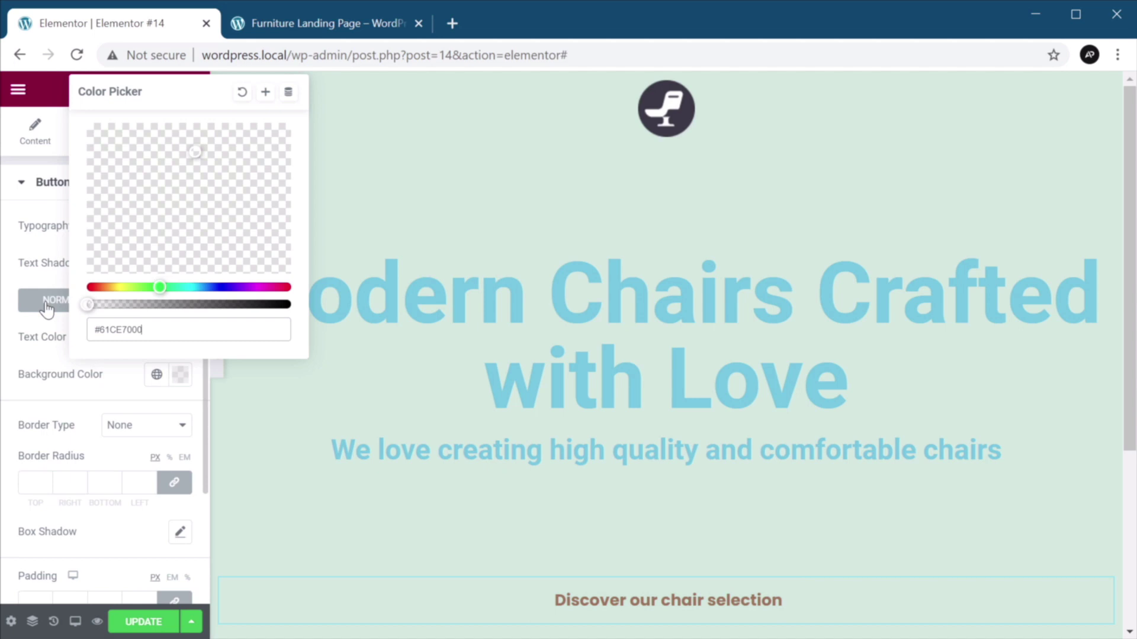
left_click(73, 393)
- Give the button a solid border 1 px wide on all sides in color 9F7657
left_click(134, 426)
left_click(137, 458)
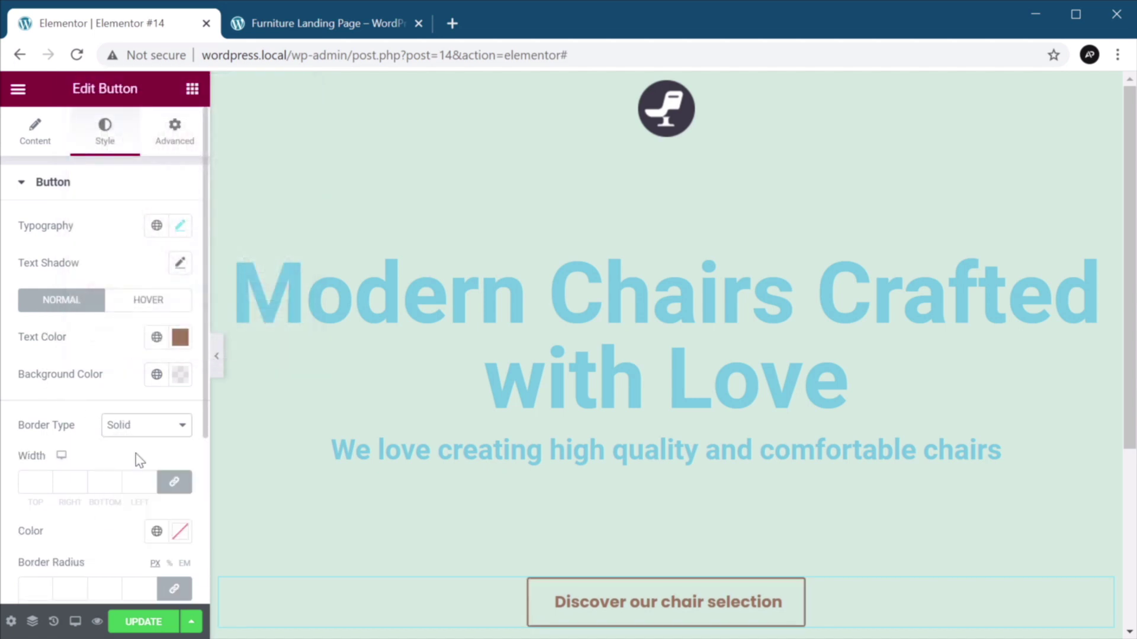
left_click(45, 479)
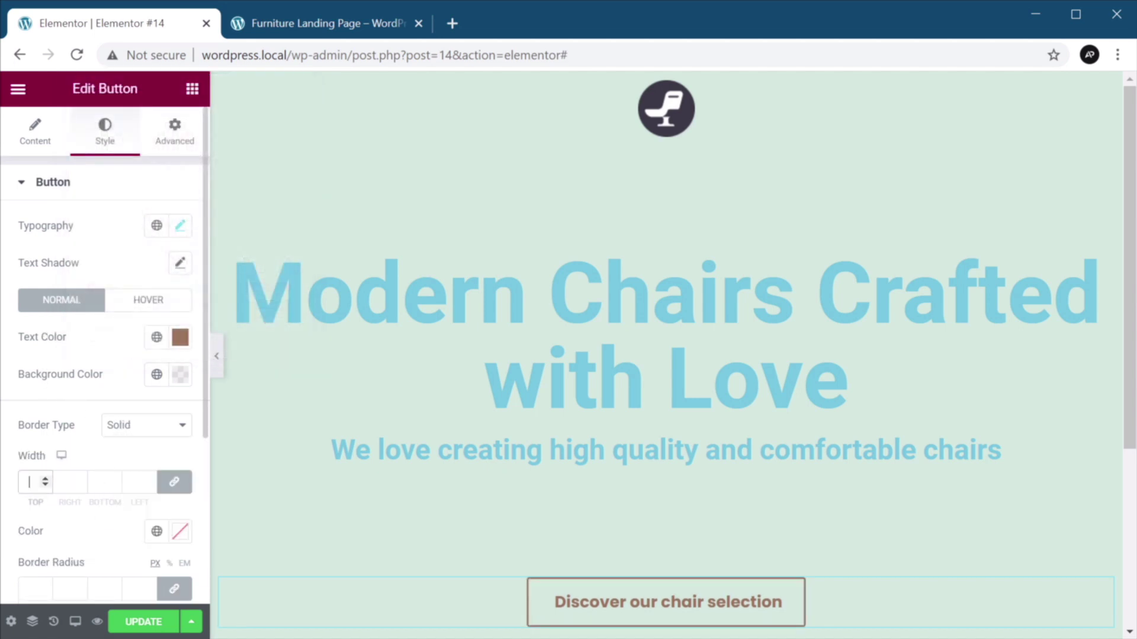
left_click(180, 531)
type("9F7657")
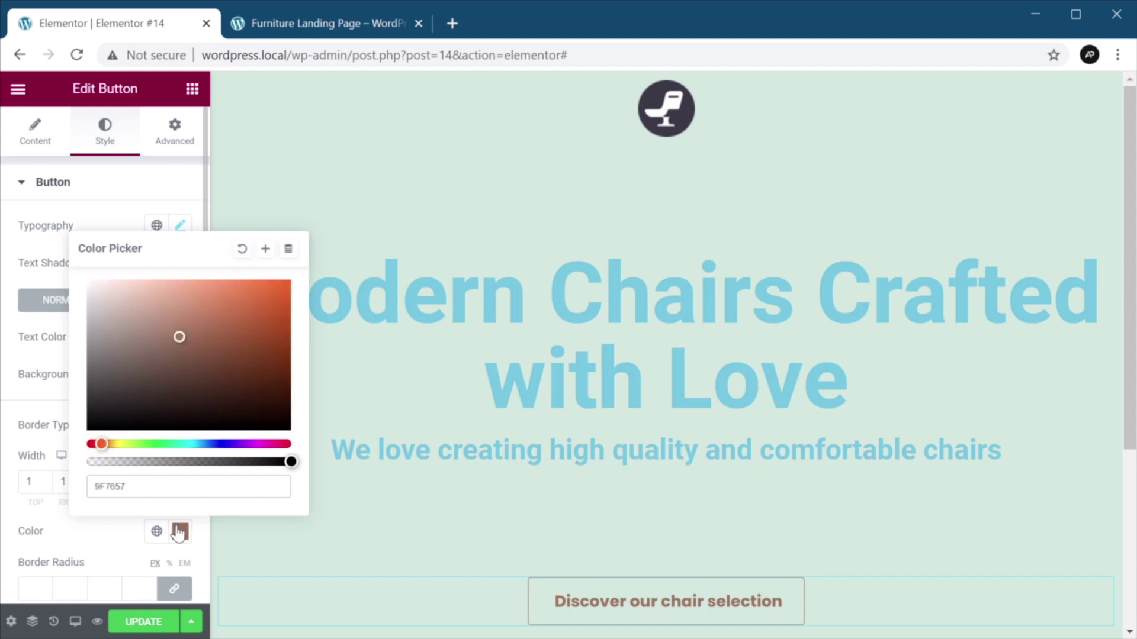
left_click(42, 439)
- Set the button's padding to 24 px top and bottom and, with the values unlinked, 64 px right and left
scroll(35, 450, "down", 4)
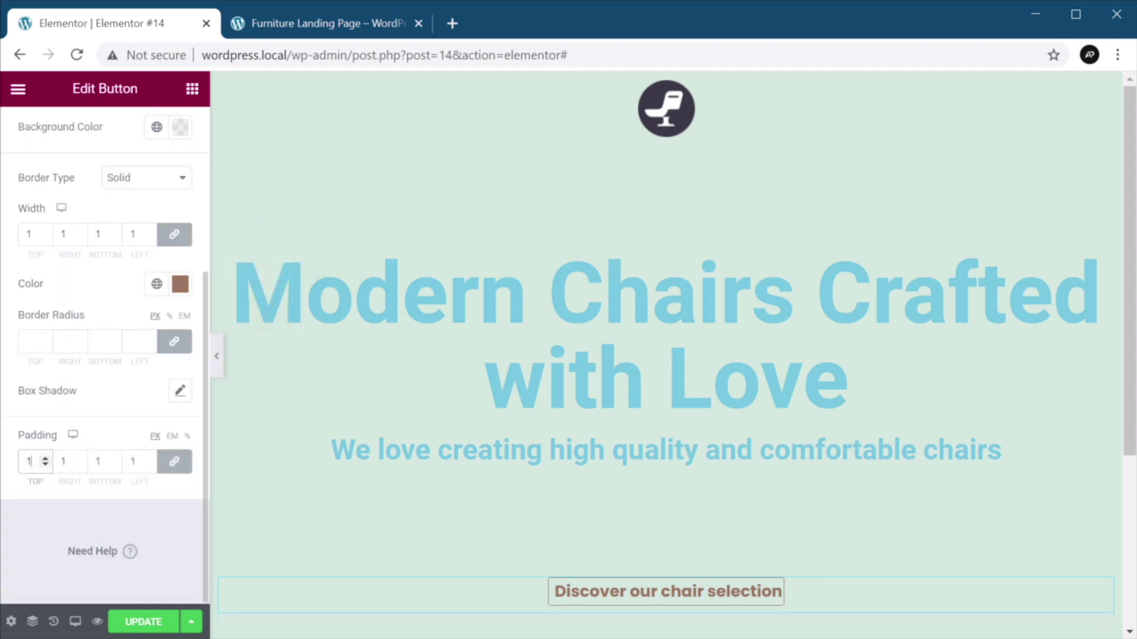
key("BackSpace")
type("24")
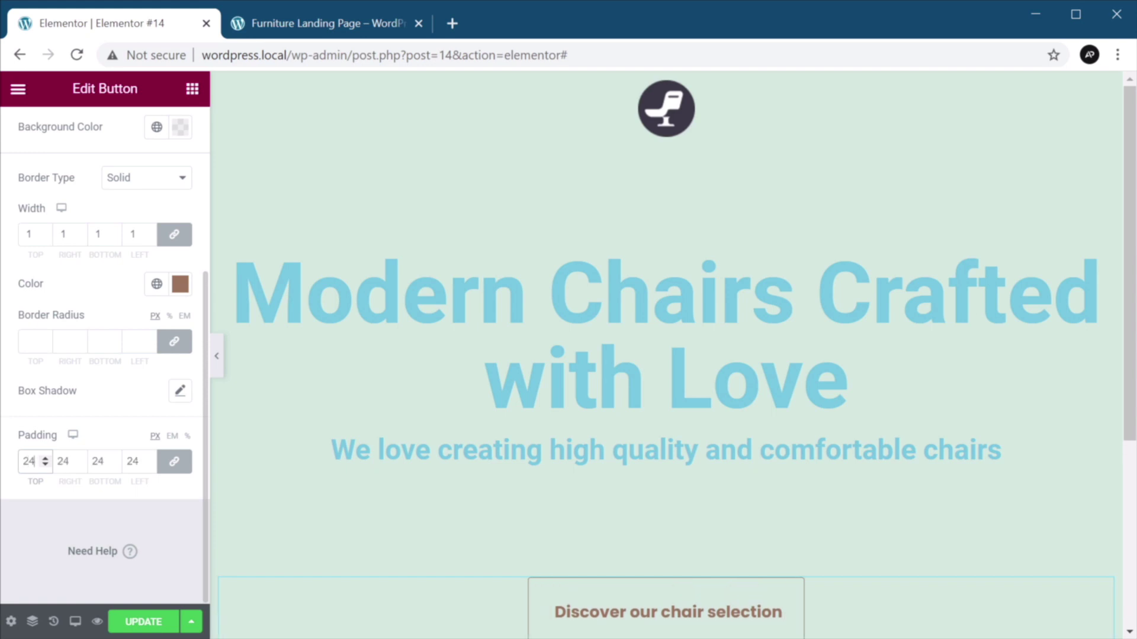
left_click(168, 463)
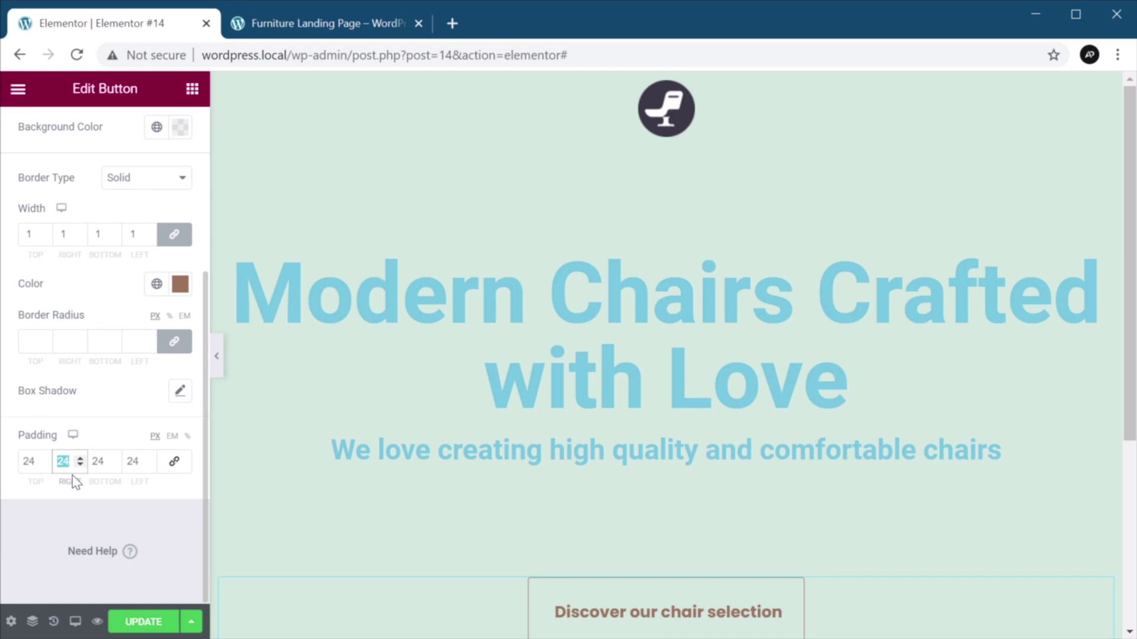
type("64")
double_click(134, 461)
type("64")
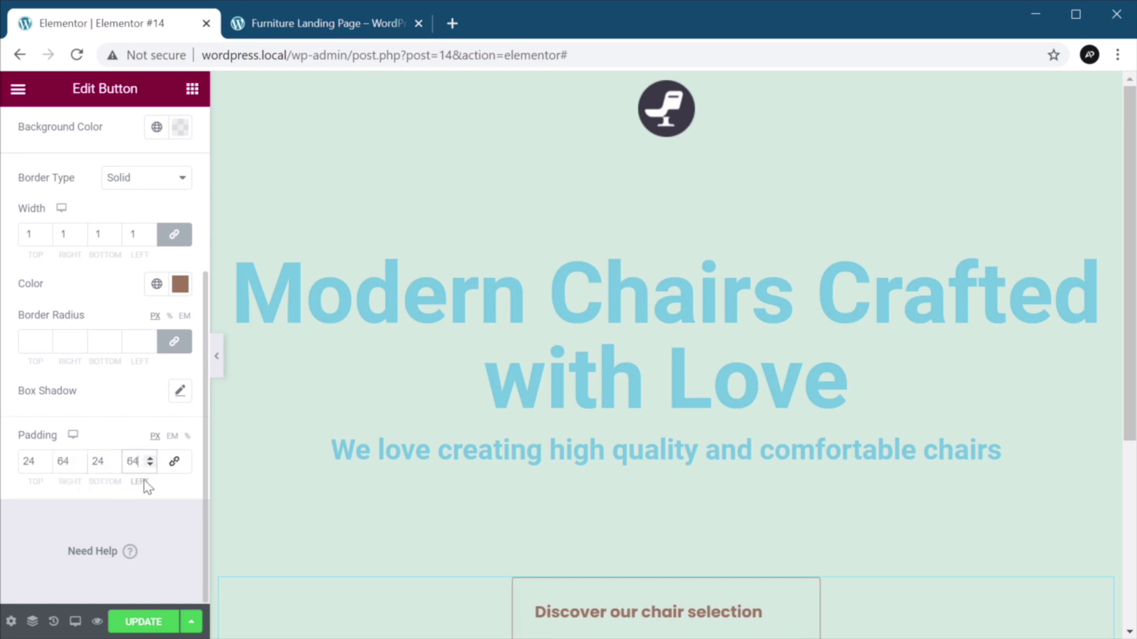
left_click_drag(1132, 273, 1132, 329)
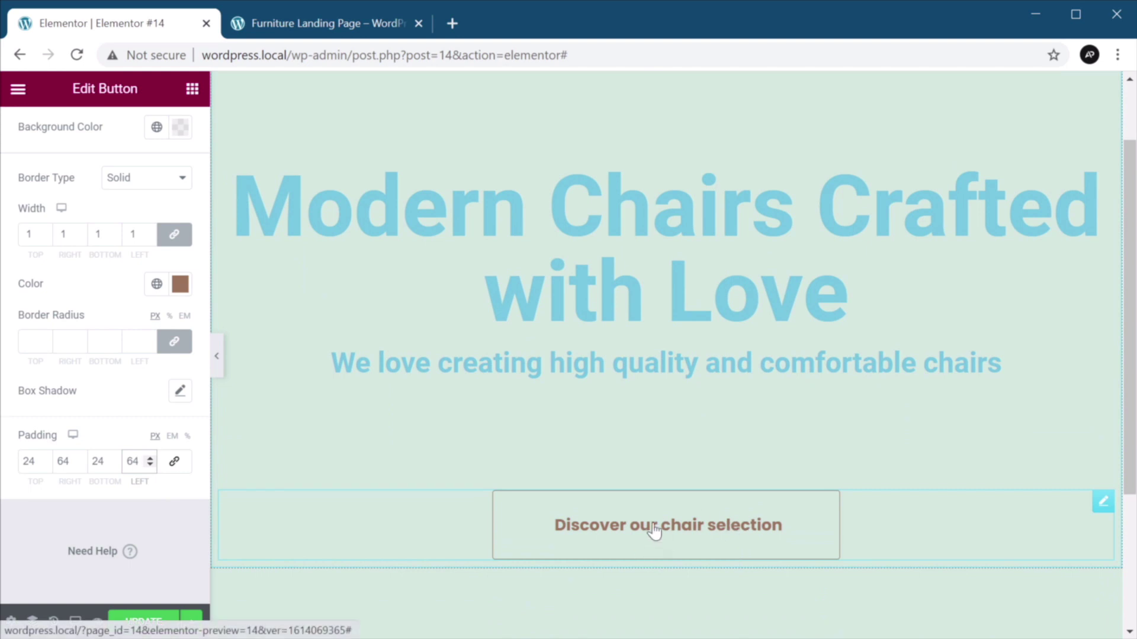
- Set the button's hover text color to white and its hover background color to 9F7657
scroll(90, 249, "up", 4)
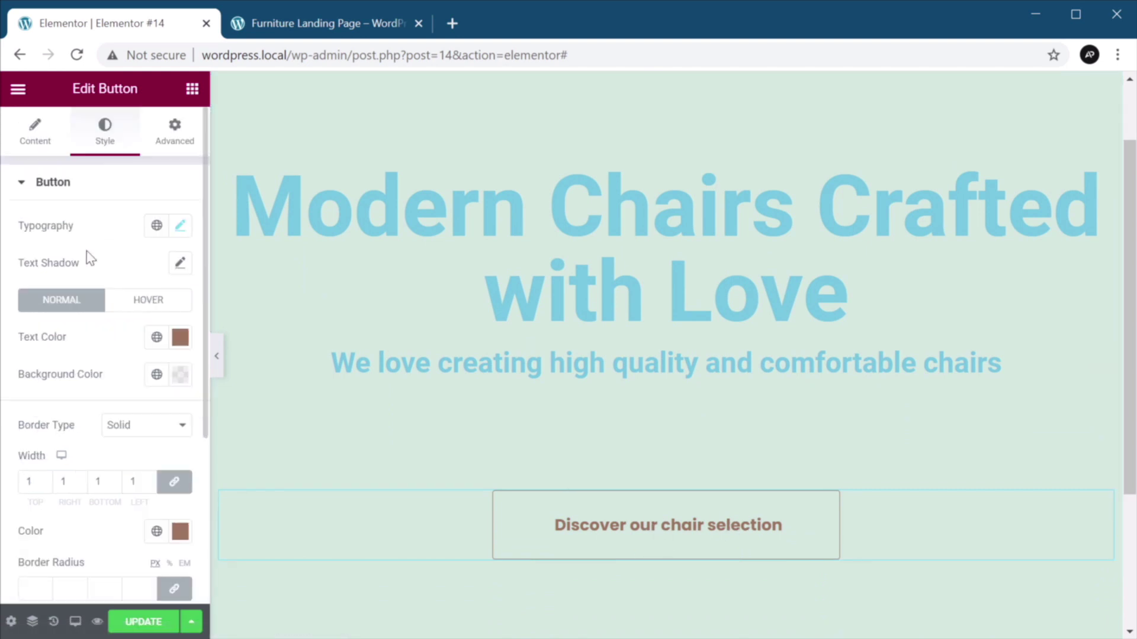
left_click(151, 302)
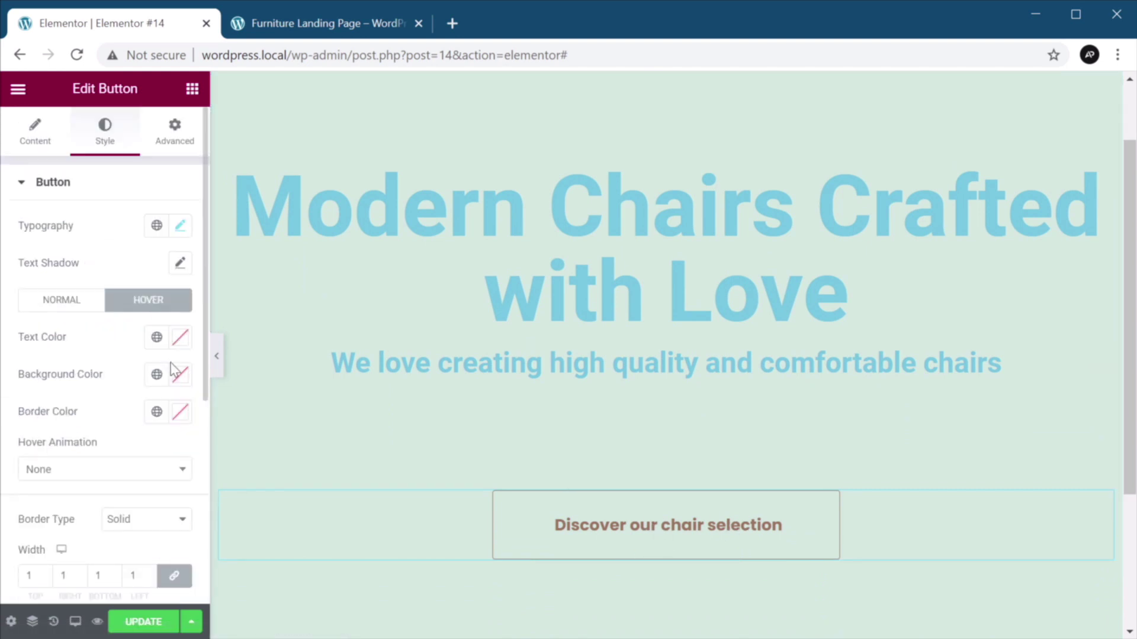
left_click(180, 340)
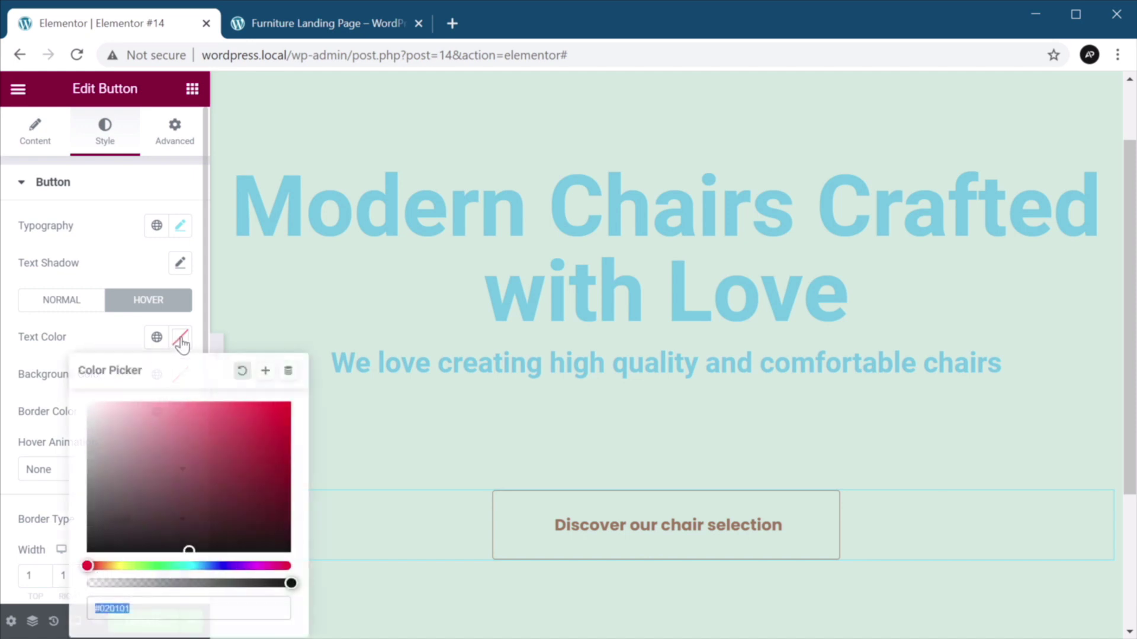
left_click_drag(128, 474, 71, 373)
left_click(101, 332)
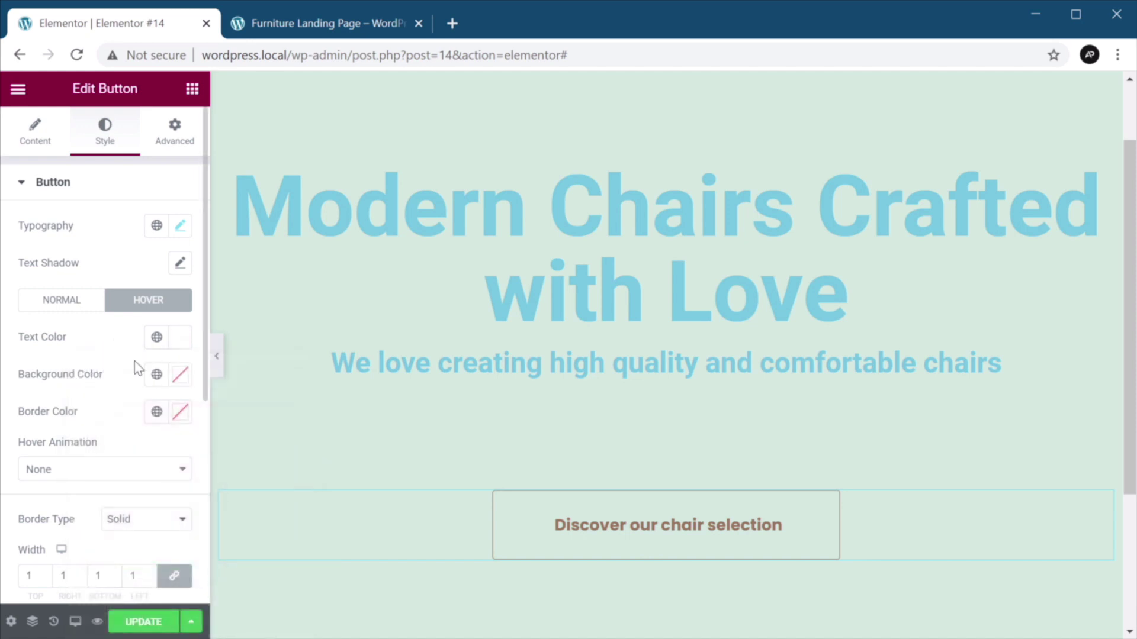
left_click(180, 377)
type("9F7657")
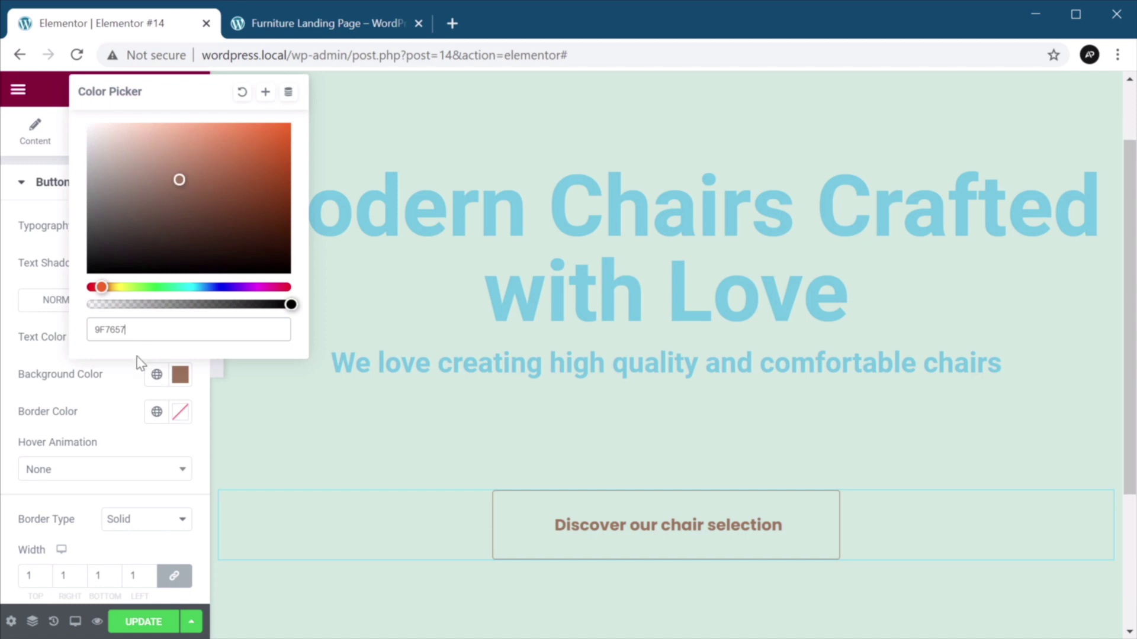
left_click(129, 382)
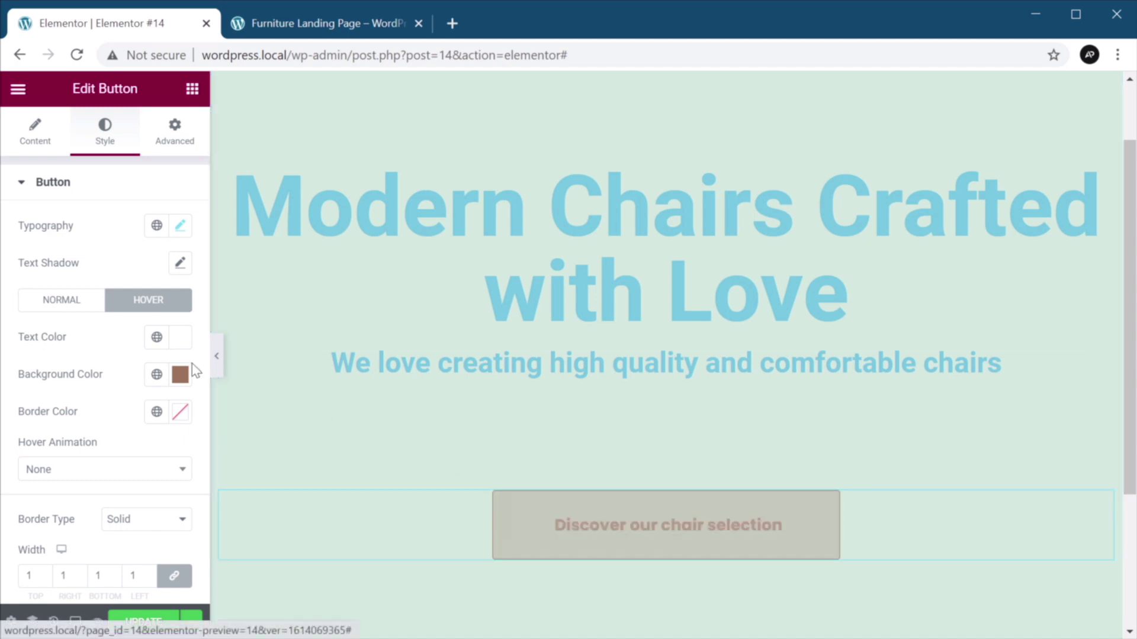
- Set the button's hover animation to Grow and save the page
left_click(75, 470)
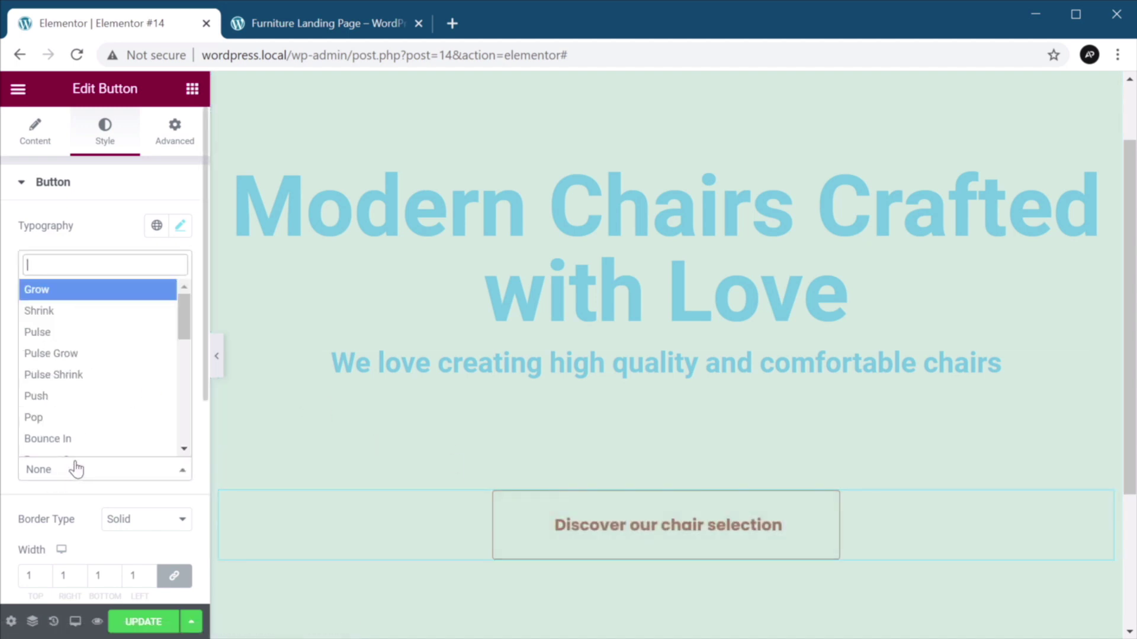
left_click(58, 291)
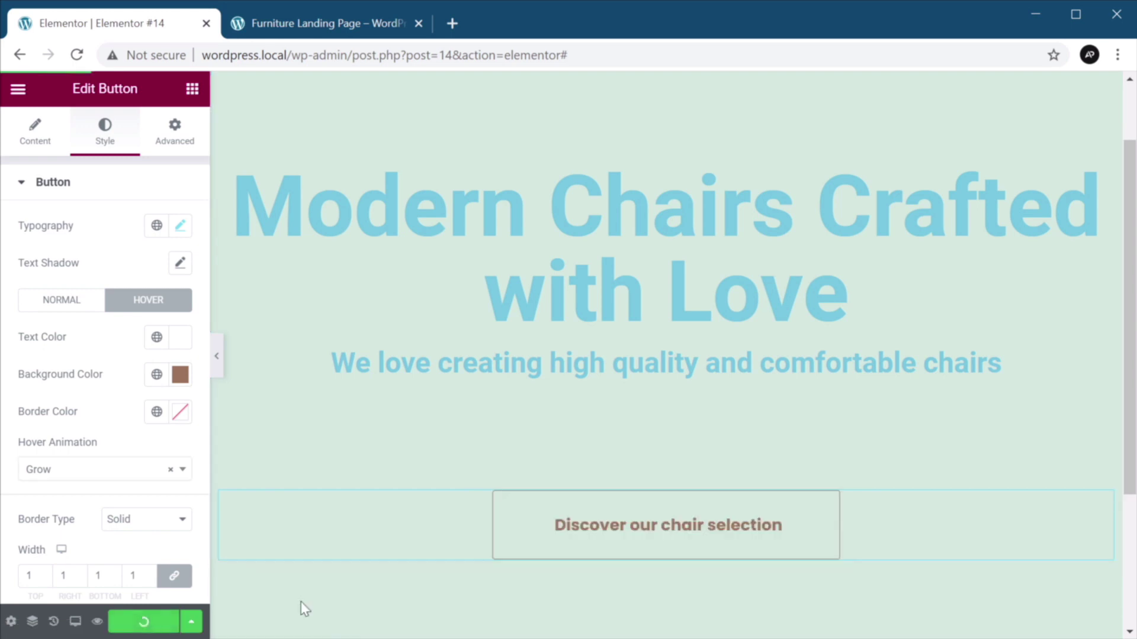
key("ctrl+s")
scroll(302, 601, "up", 2)
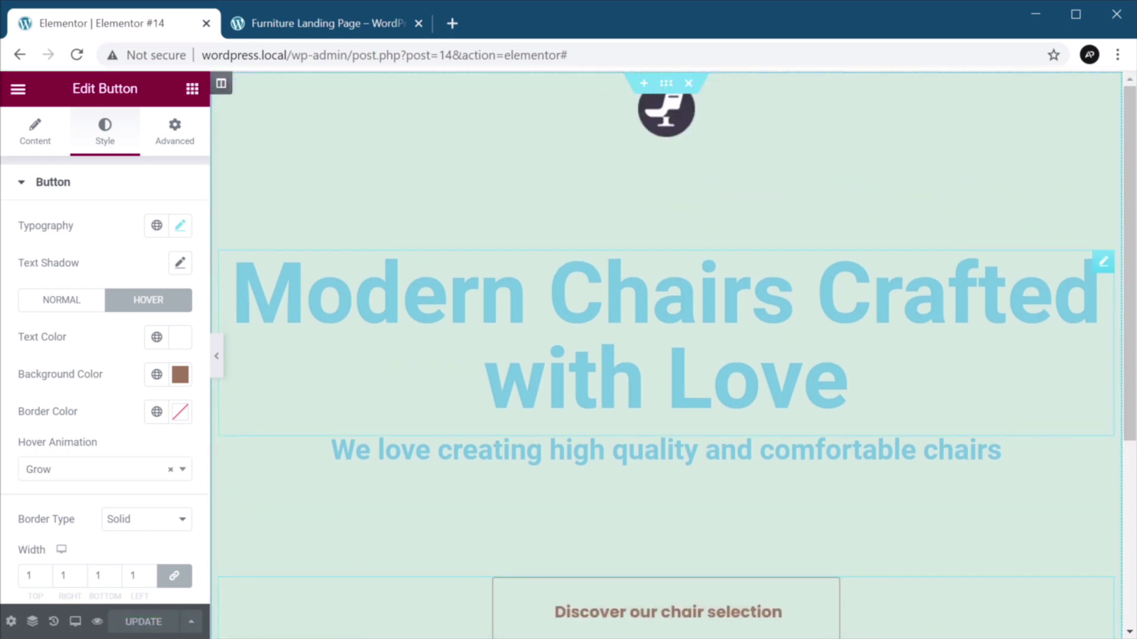
- Open the Typography theme style in the Site Settings
left_click(911, 190)
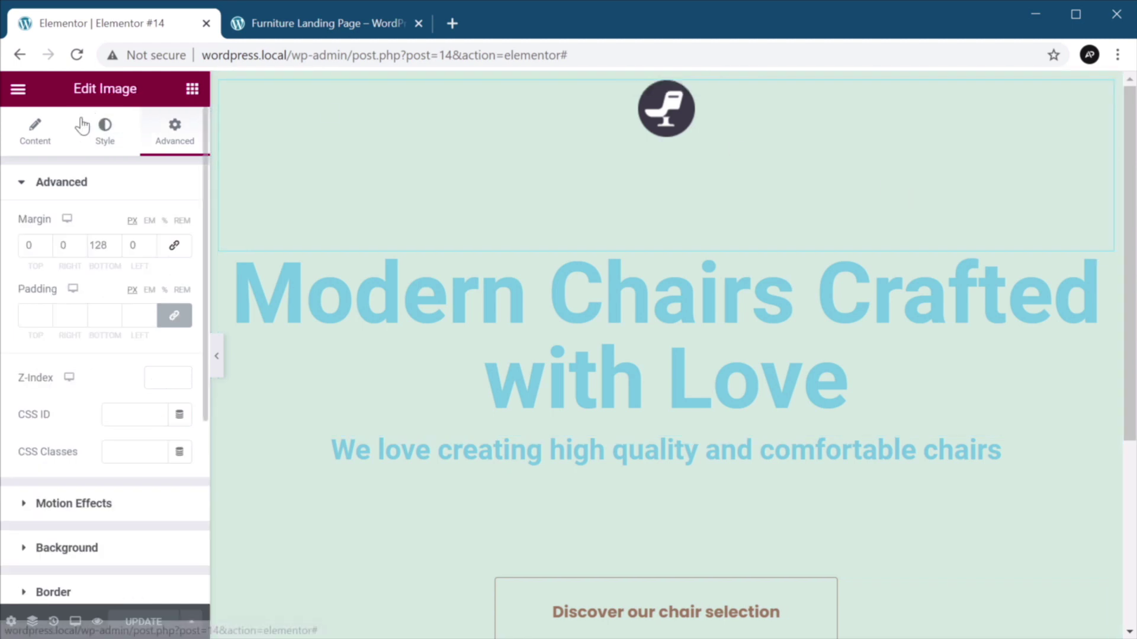
left_click(18, 92)
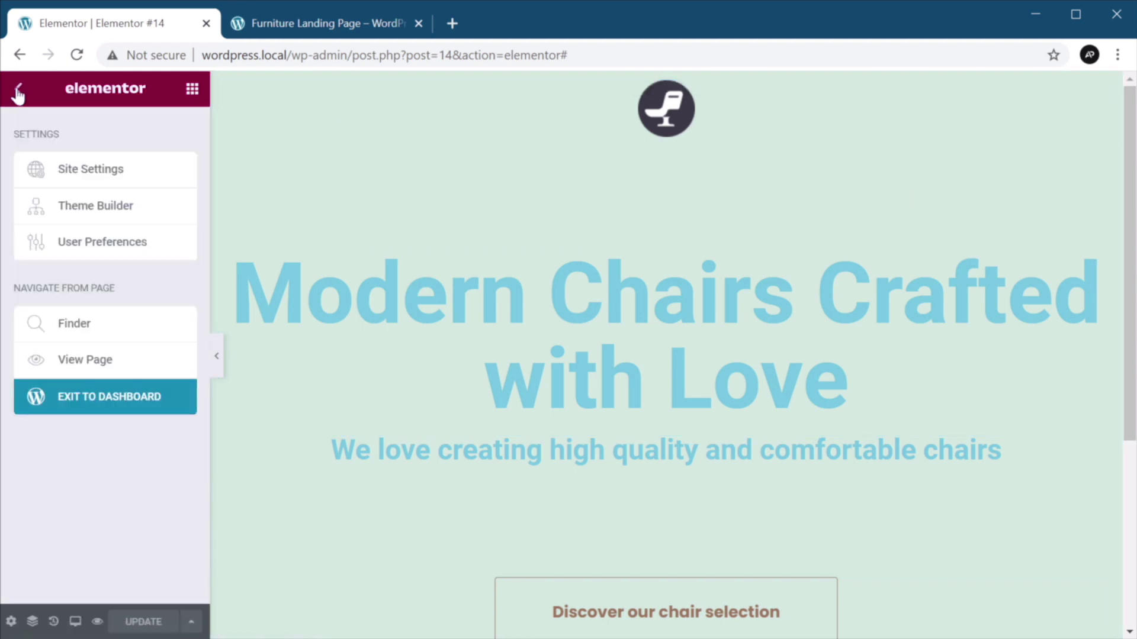
left_click(112, 169)
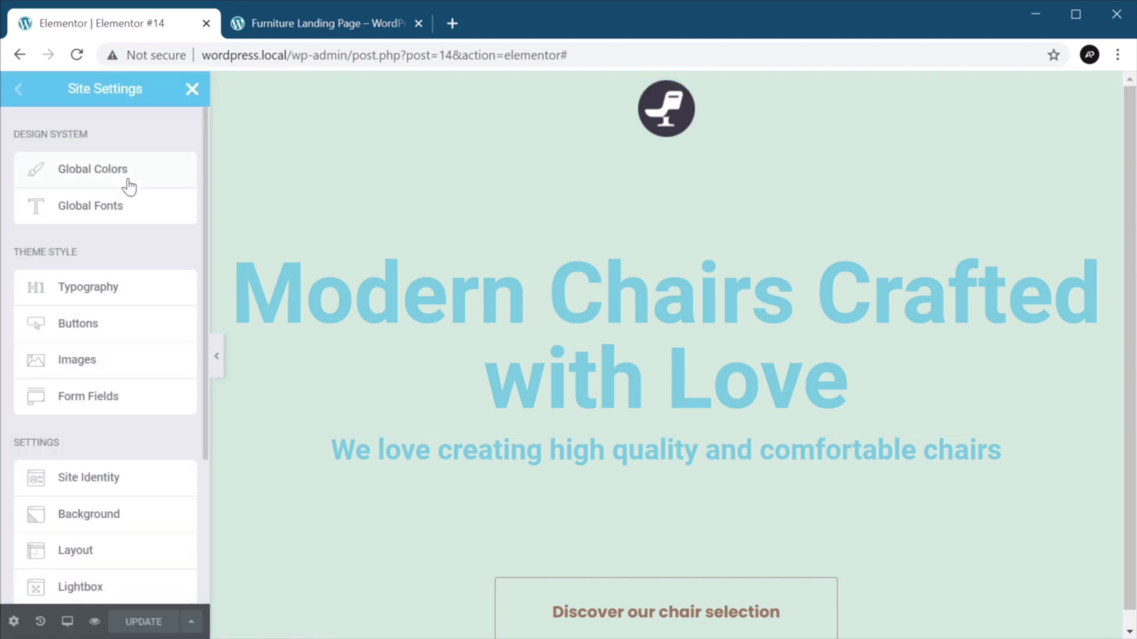
left_click(108, 301)
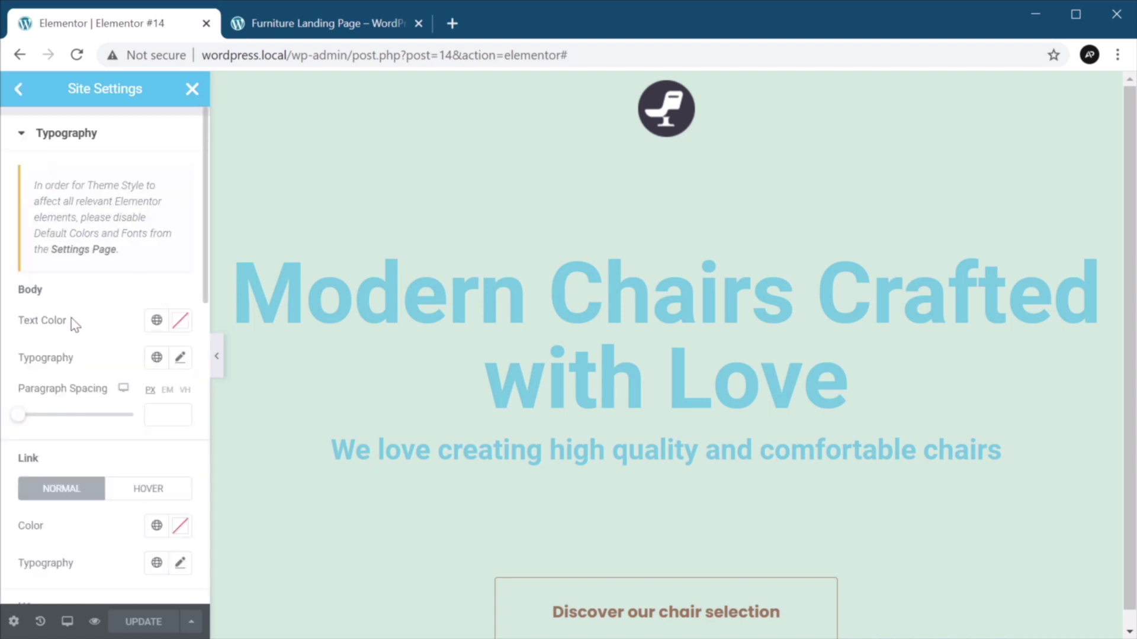
- Set the body text color to 3C3A47 and save it as a new global color named "Custom text"
left_click(180, 322)
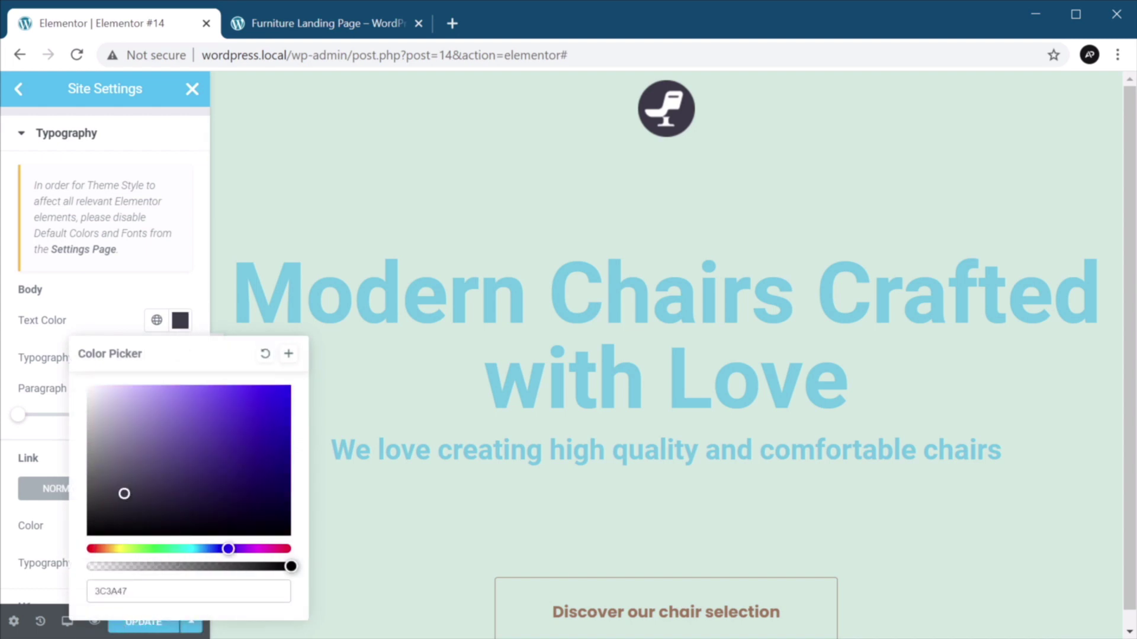
left_click(289, 355)
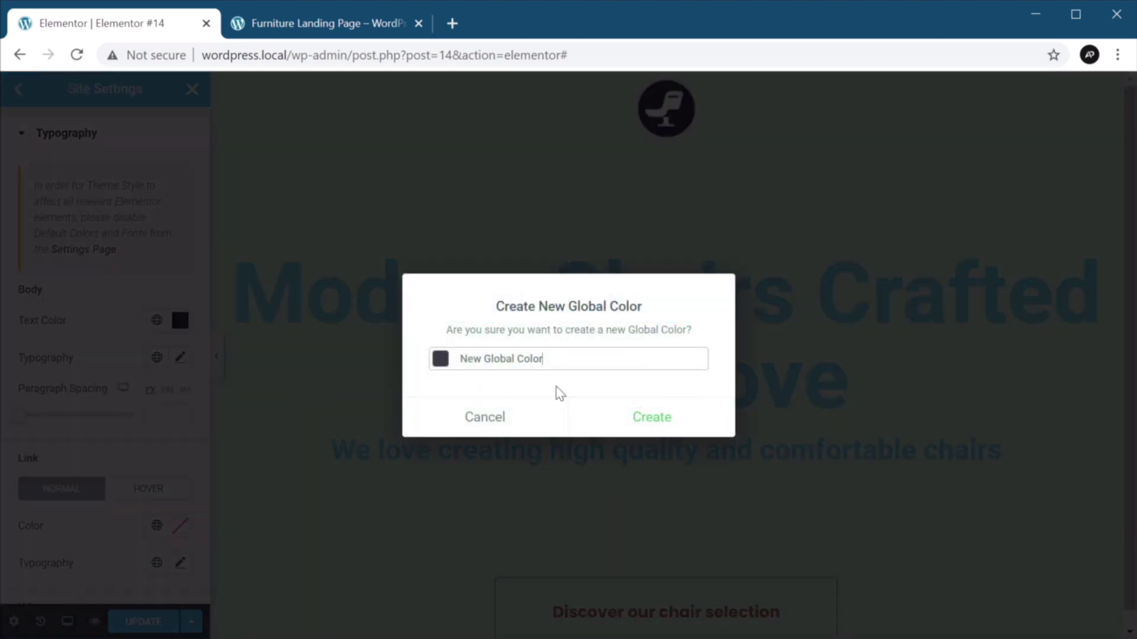
key("ctrl+shift+Left")
key("ctrl+shift+Left")
key("ctrl+shift+Left")
key("BackSpace")
type("Custom text")
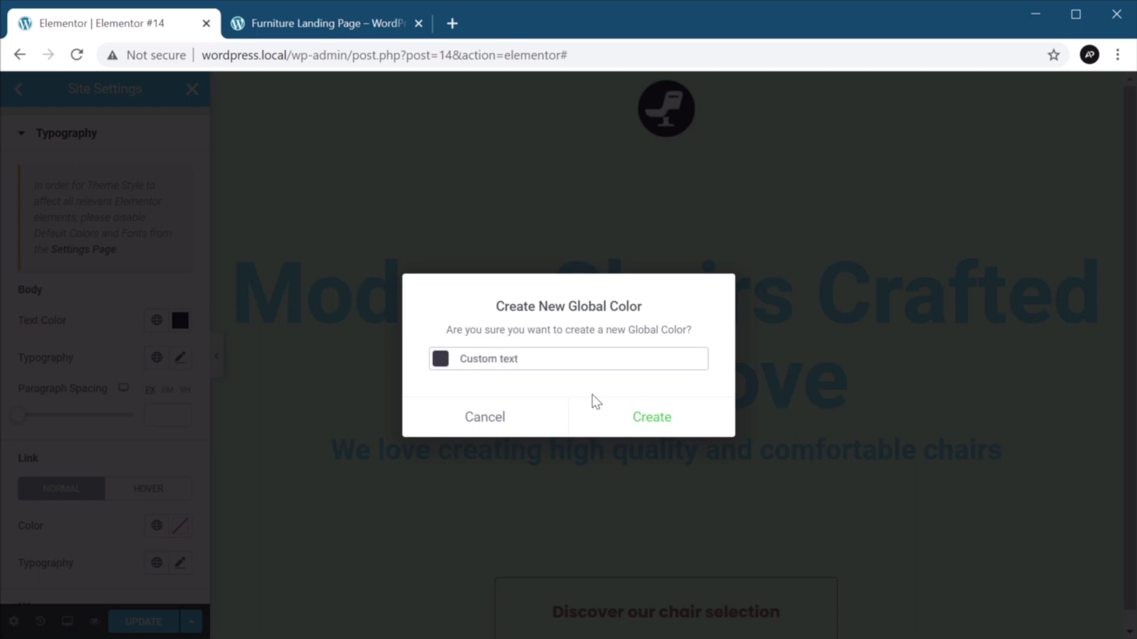
left_click(636, 425)
- Set the body typography's font family to Poppins
left_click(180, 357)
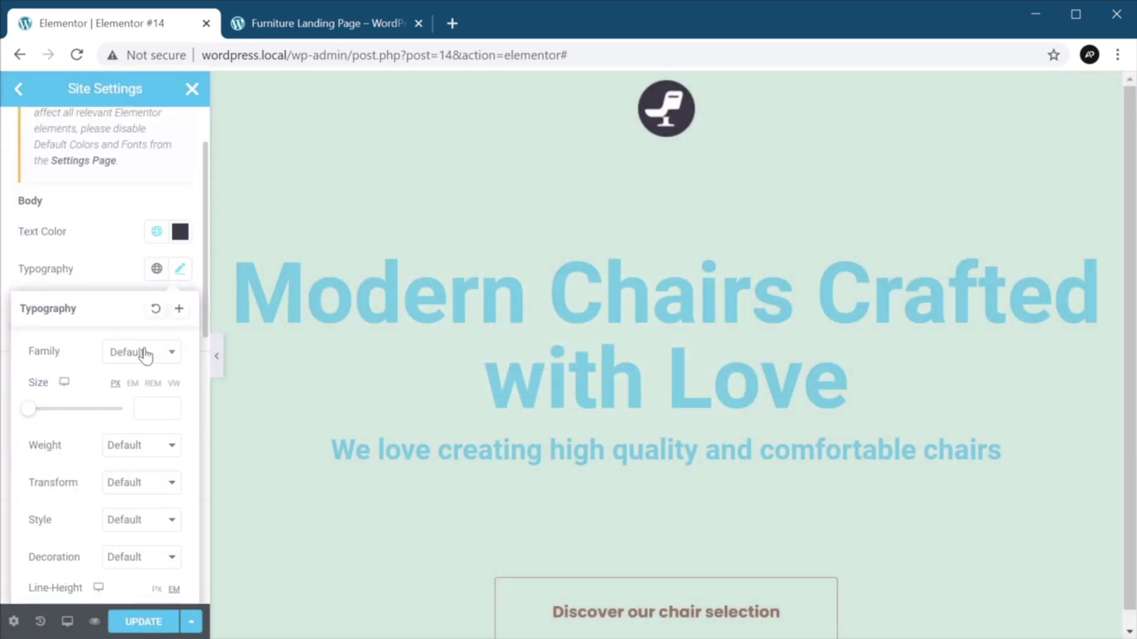
scroll(144, 358, "down", 3)
scroll(144, 358, "up", 2)
left_click(148, 263)
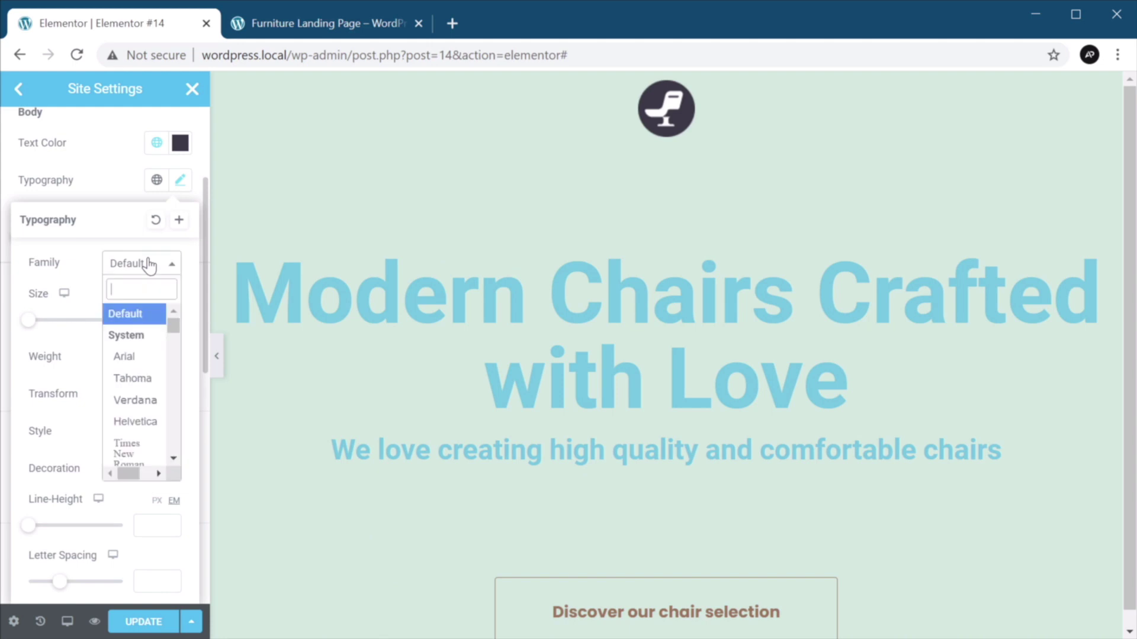
type("popp")
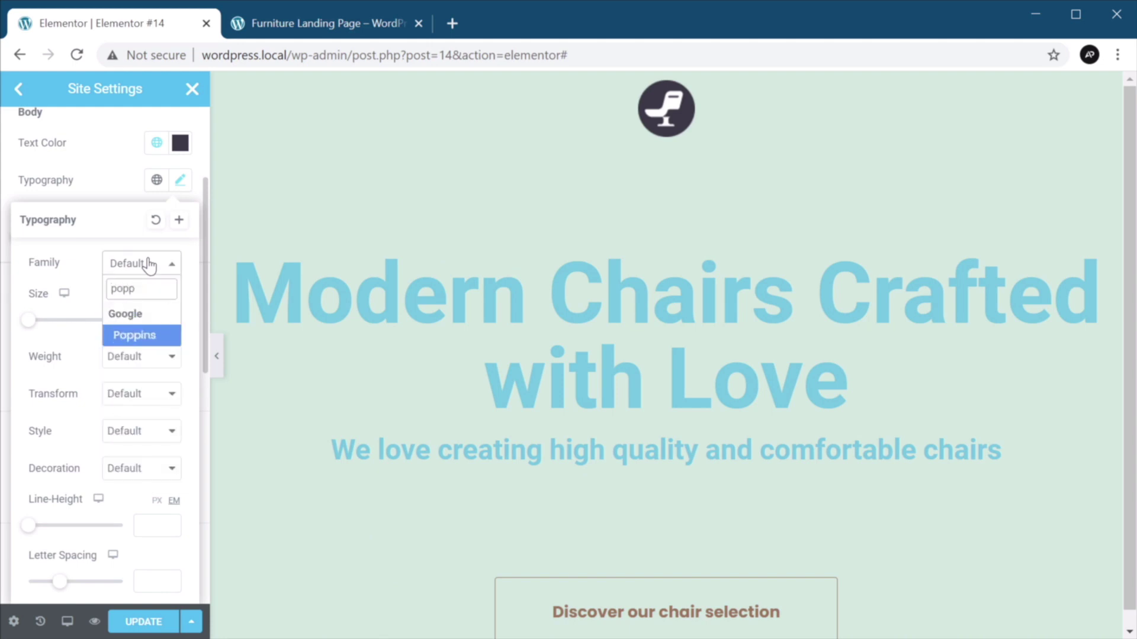
left_click(165, 336)
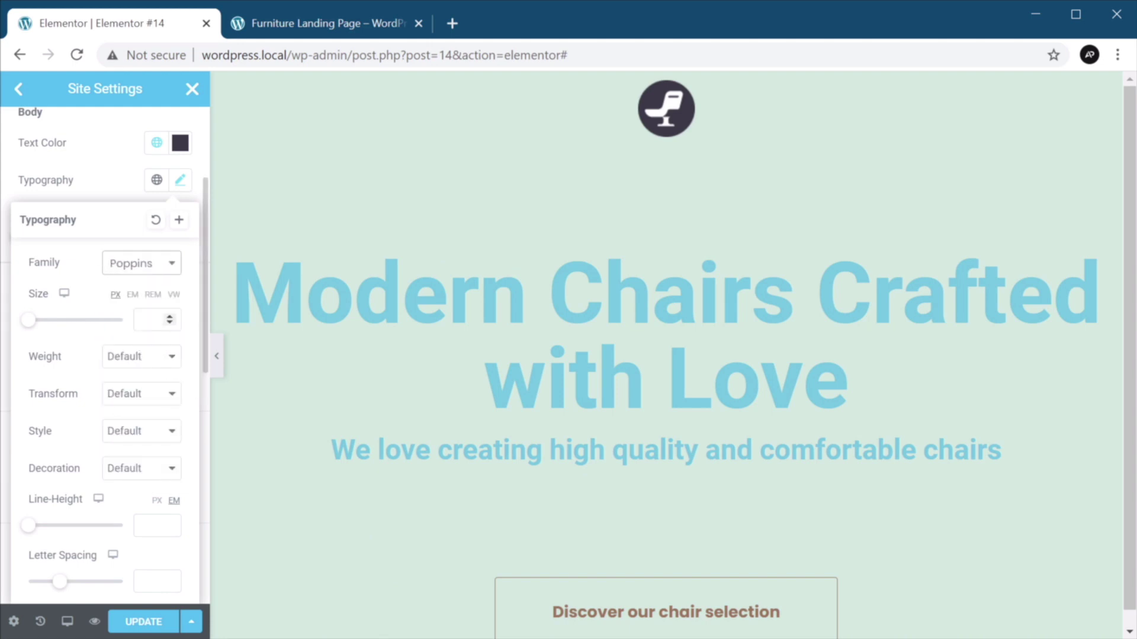
- Set the body font size to 18 px and its line height to 28 px
left_click(151, 320)
type("18")
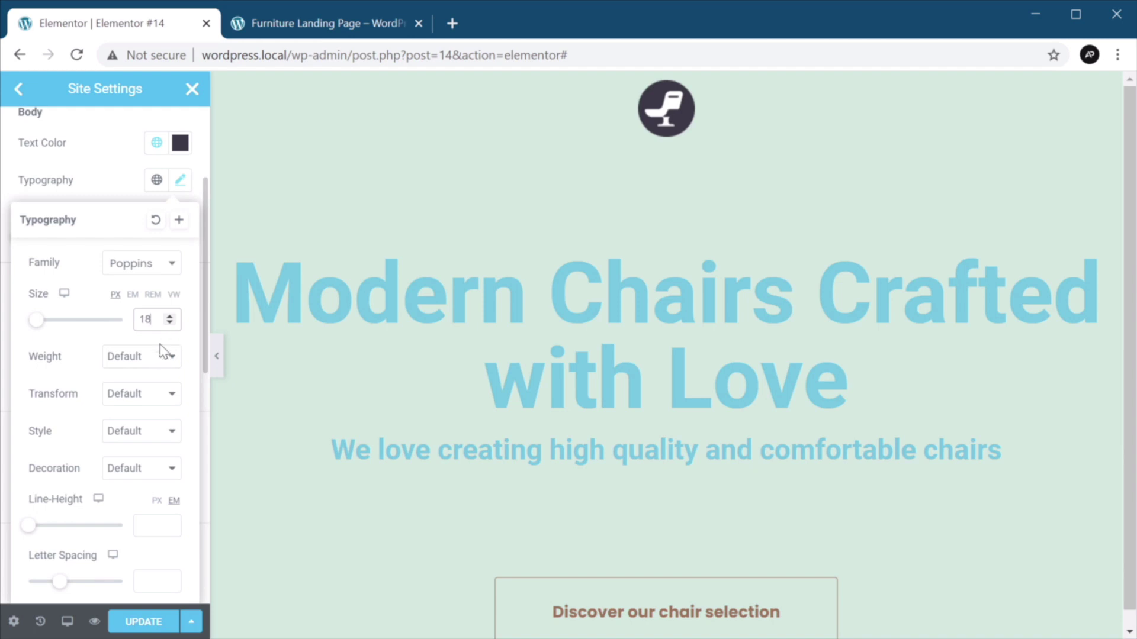
scroll(155, 354, "down", 1)
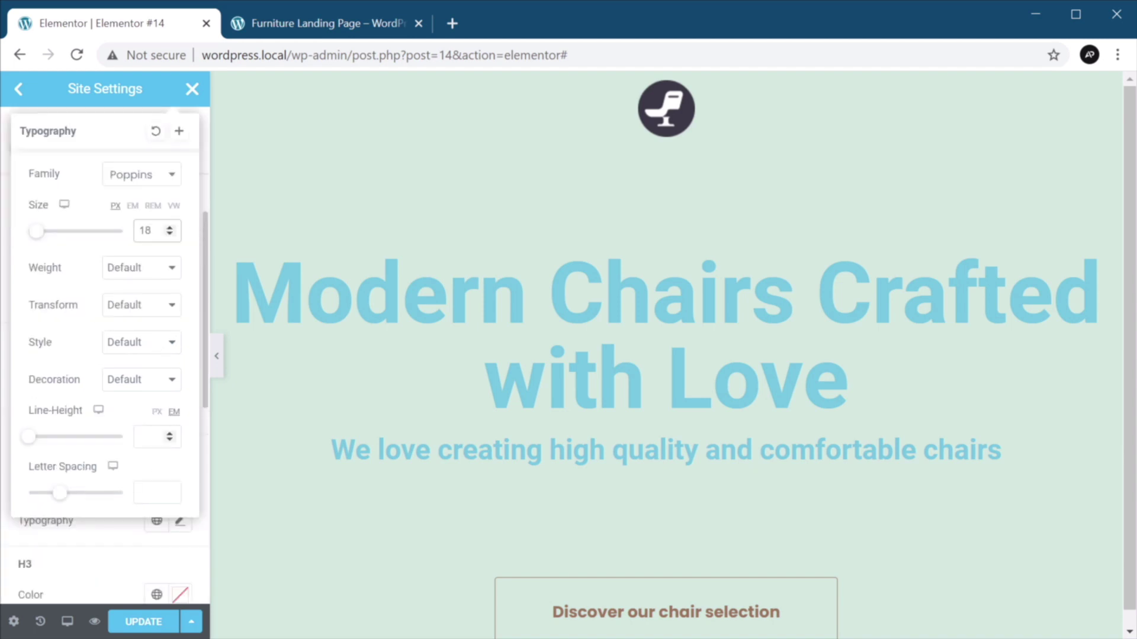
left_click(150, 437)
type("28")
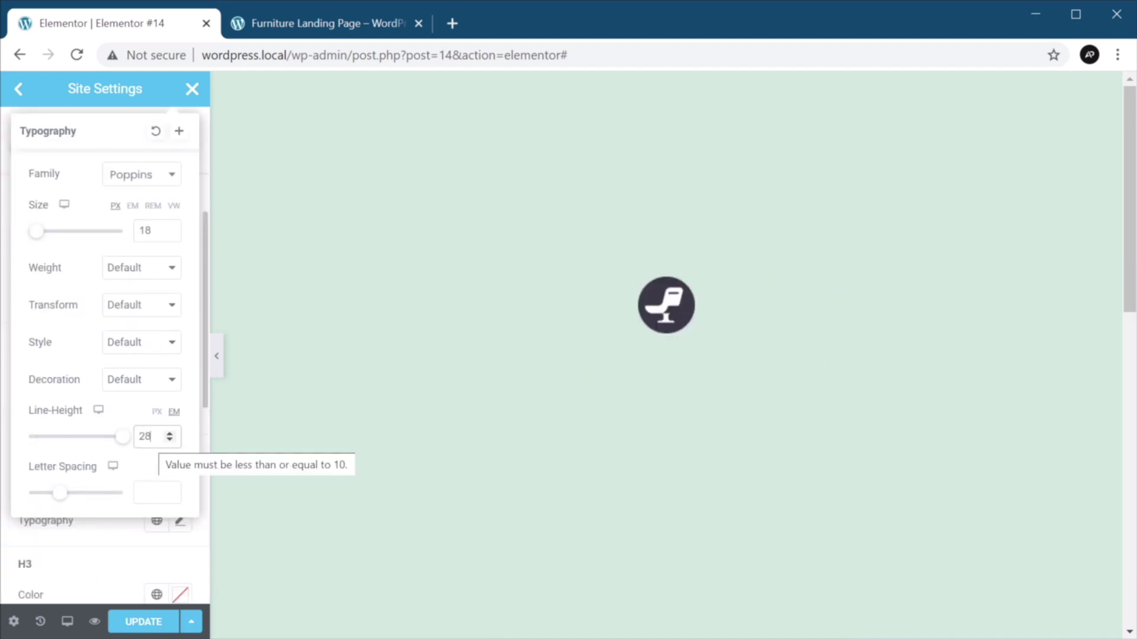
left_click(157, 412)
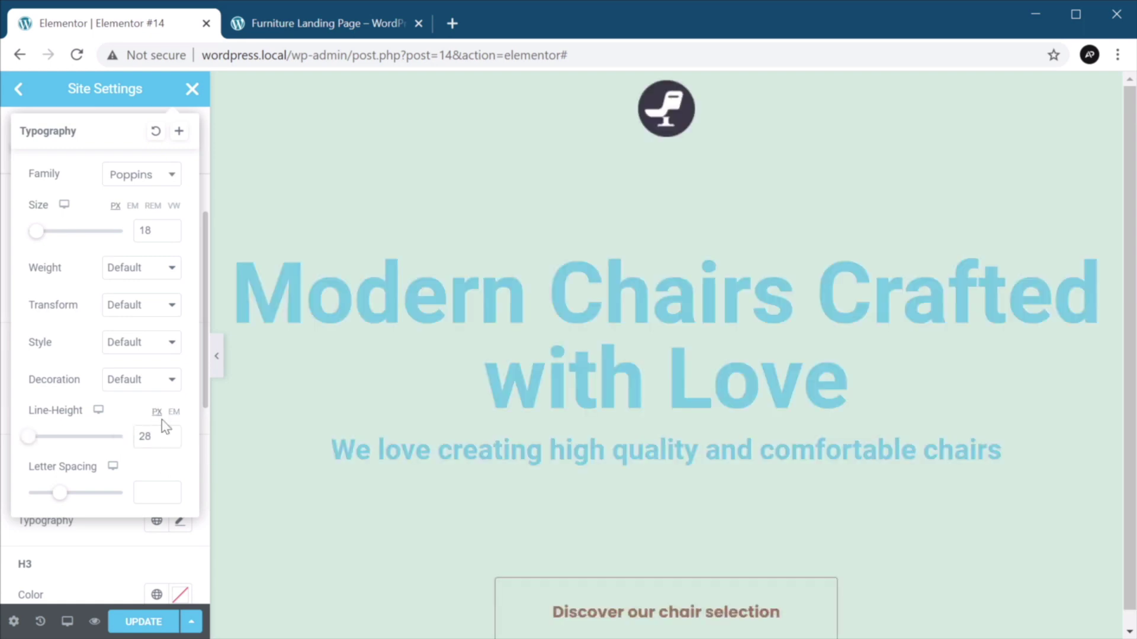
left_click(113, 546)
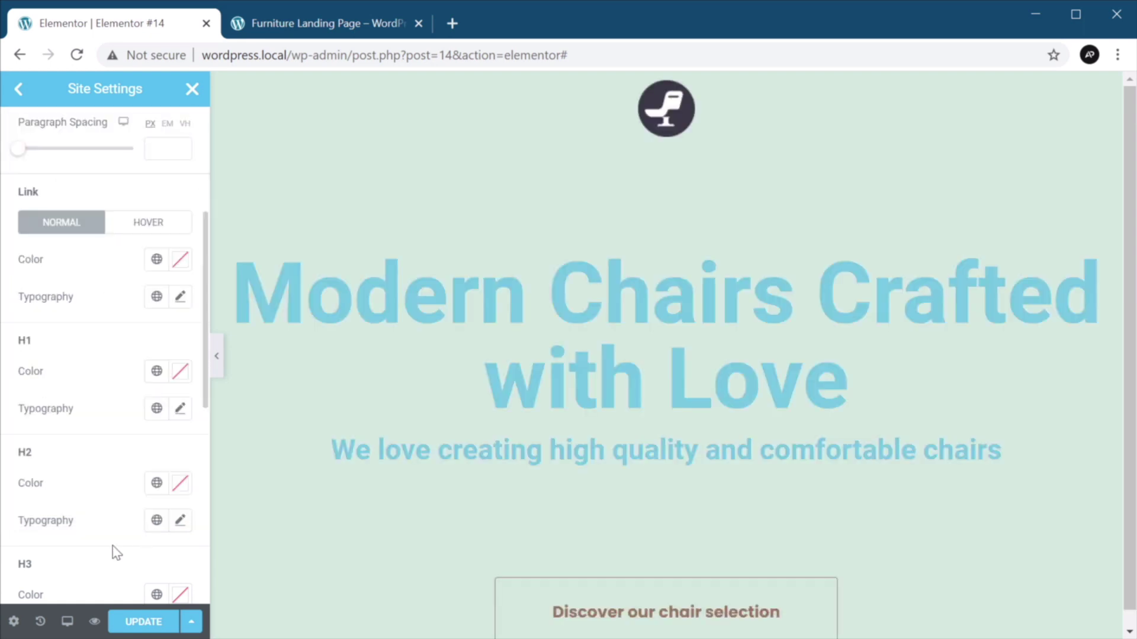
- Assign the global color "Custom text" to the H1 headings
scroll(145, 308, "up", 3)
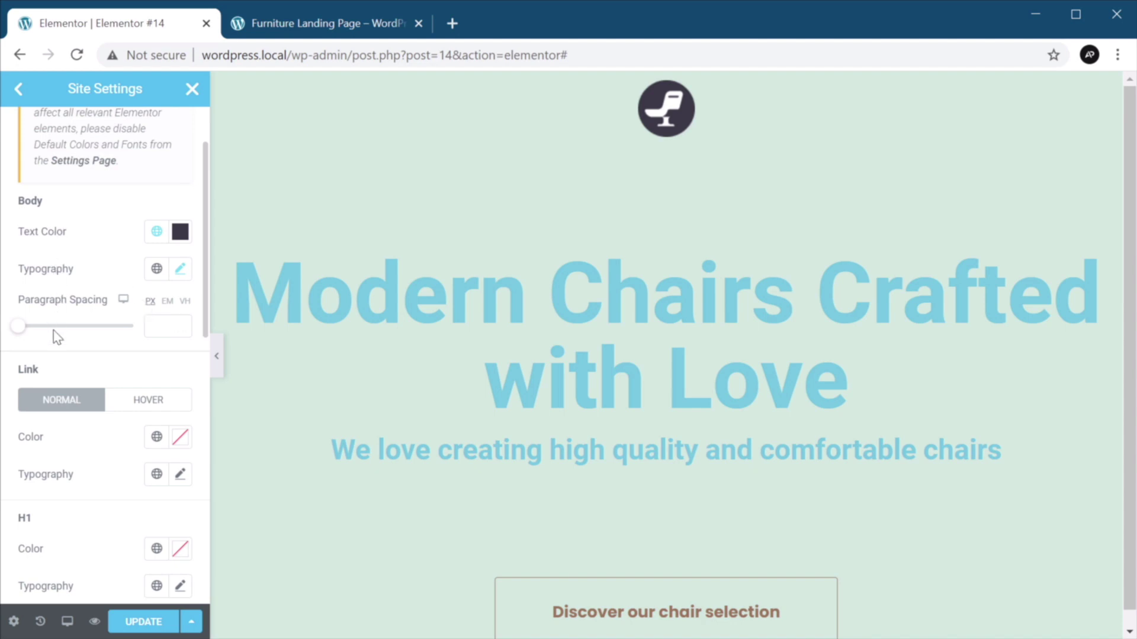
scroll(132, 326, "down", 2)
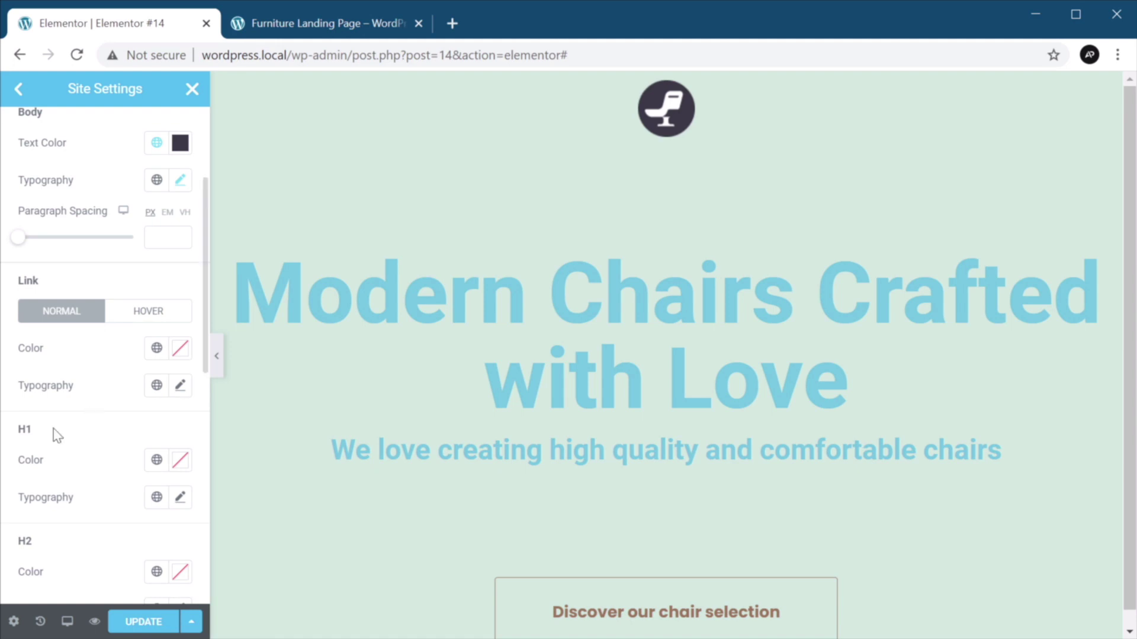
left_click(181, 461)
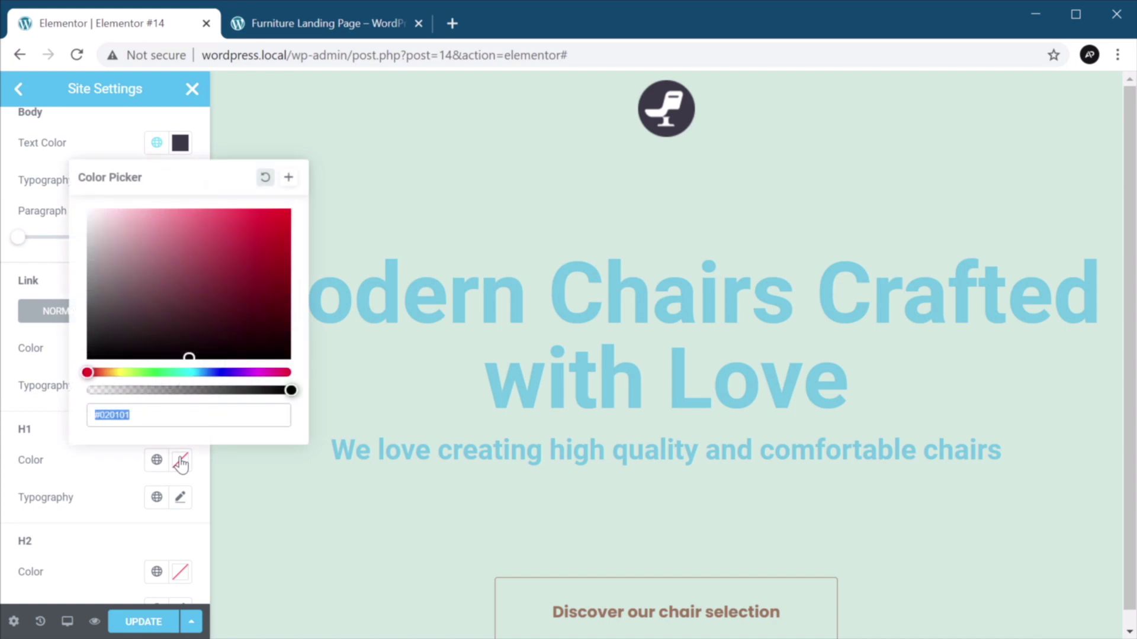
left_click(181, 463)
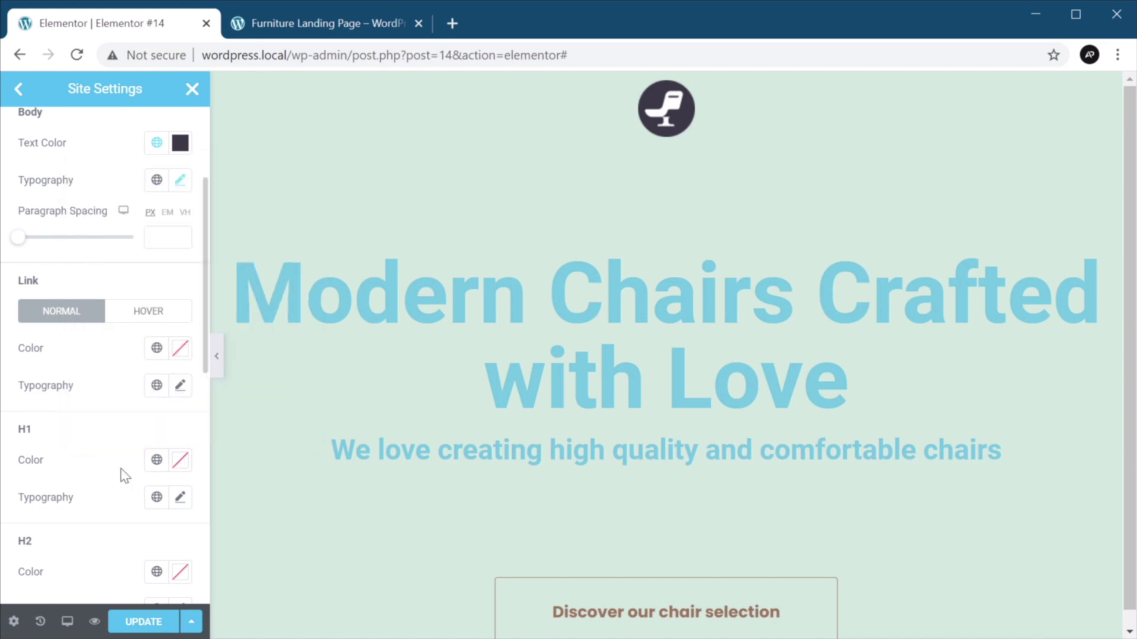
left_click(155, 463)
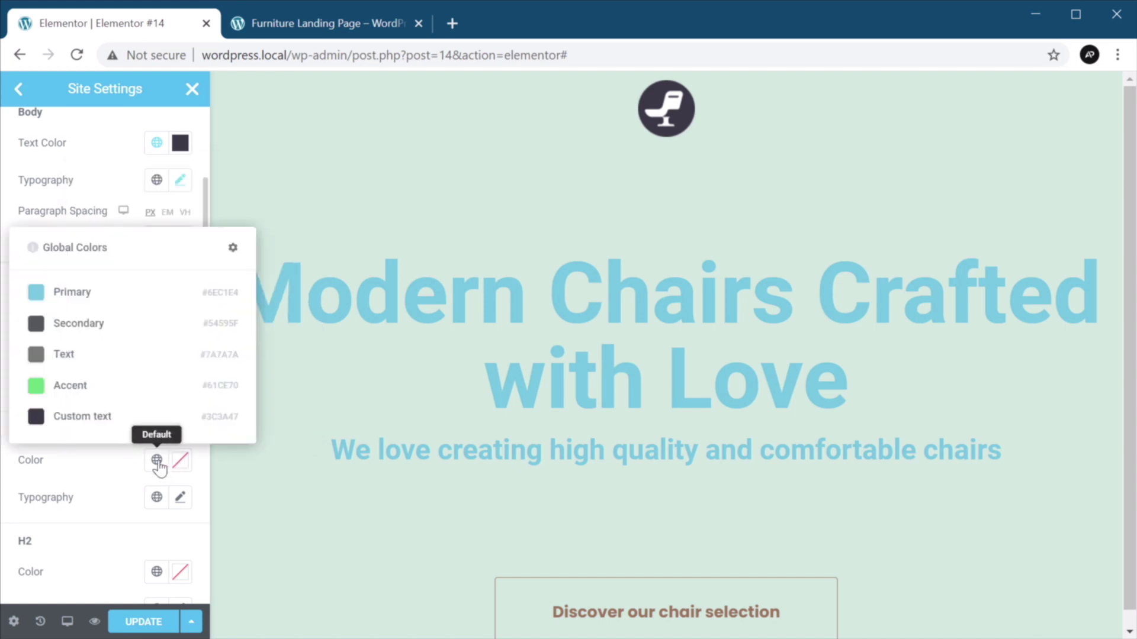
left_click(93, 417)
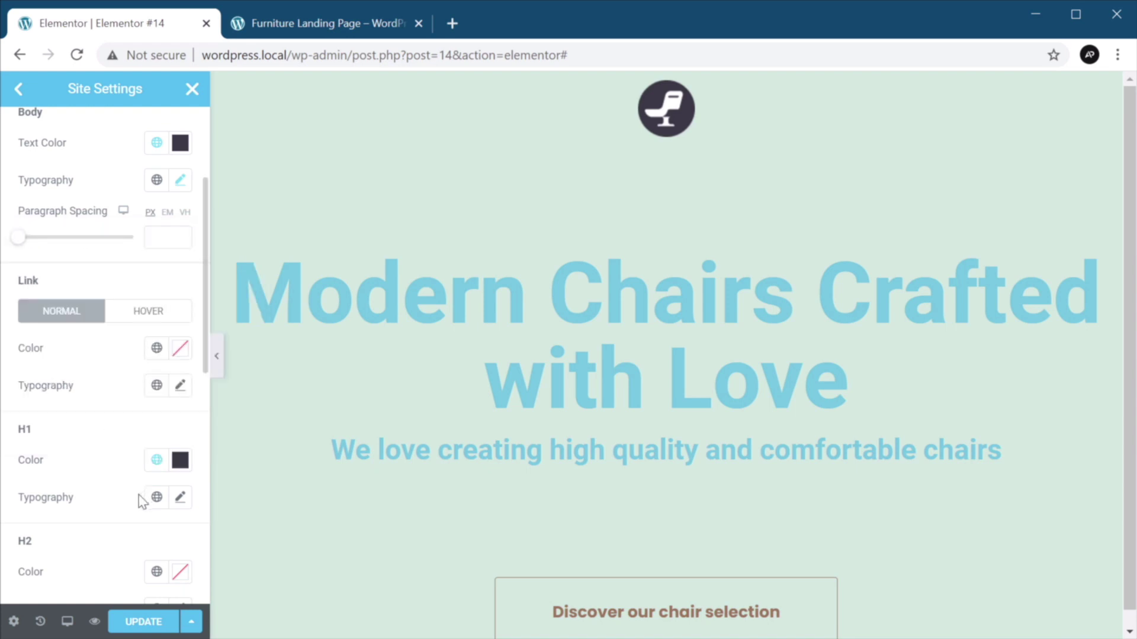
- Set the H1 typography's font family to Poppins
left_click(181, 499)
scroll(148, 414, "down", 5)
left_click(142, 225)
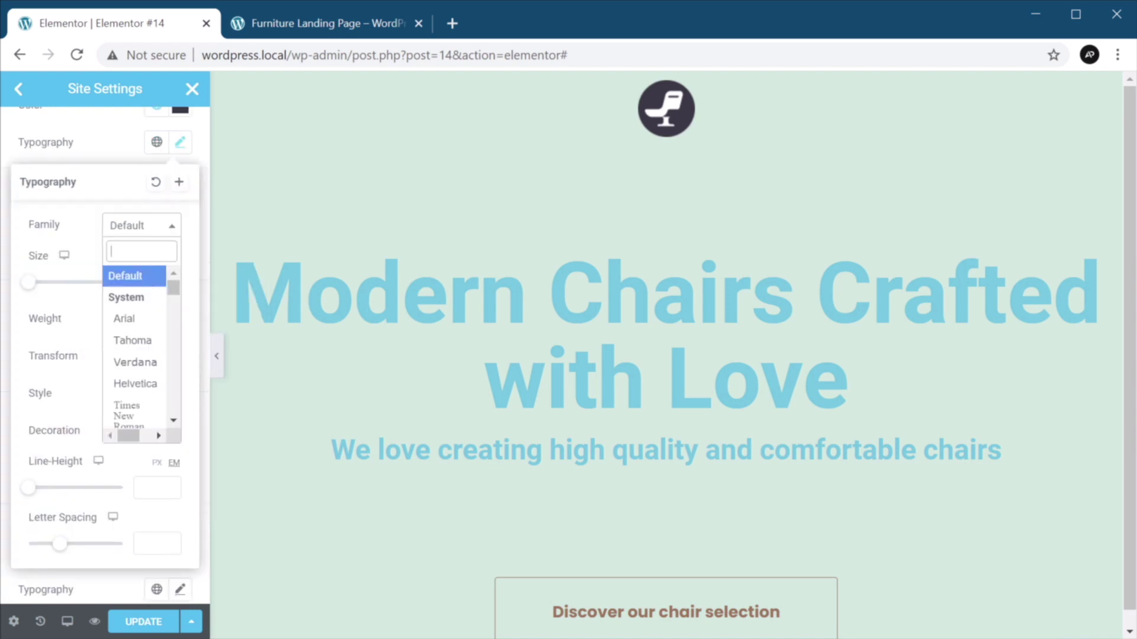
type("popp")
left_click(139, 297)
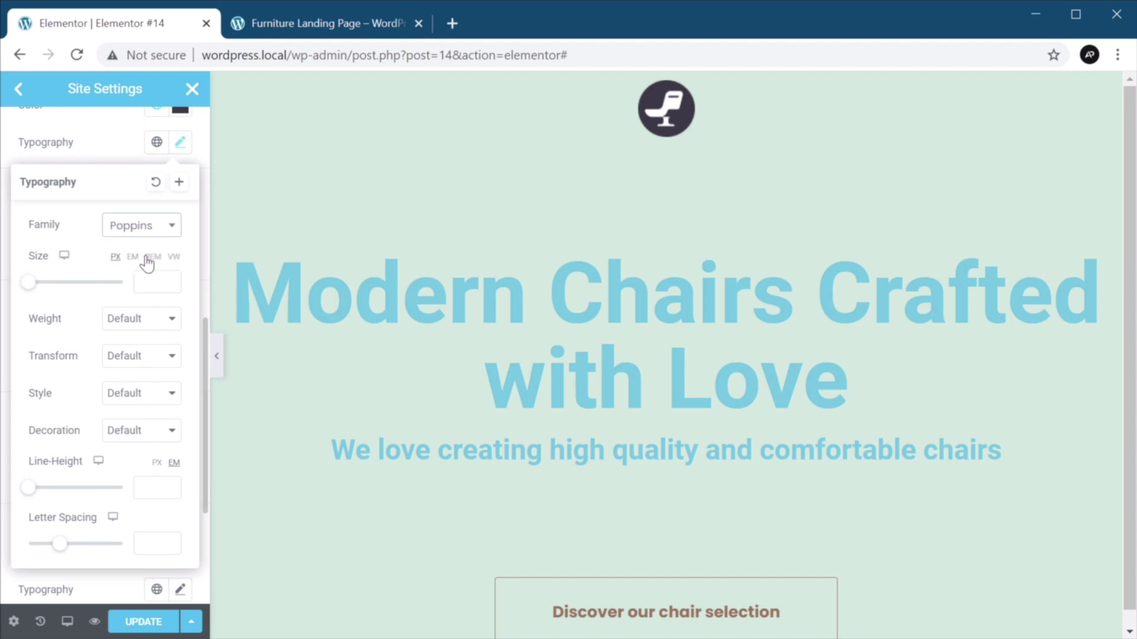
- Set the H1 font size to 57 px and its weight to Bold
left_click(155, 282)
type("5")
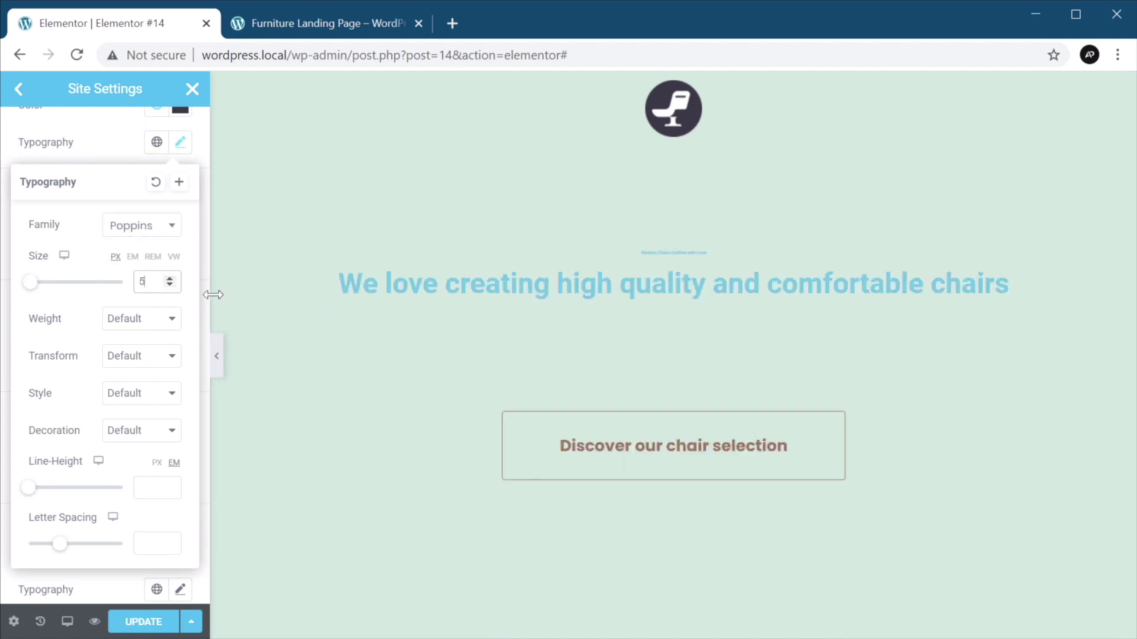
type("7")
left_click(140, 318)
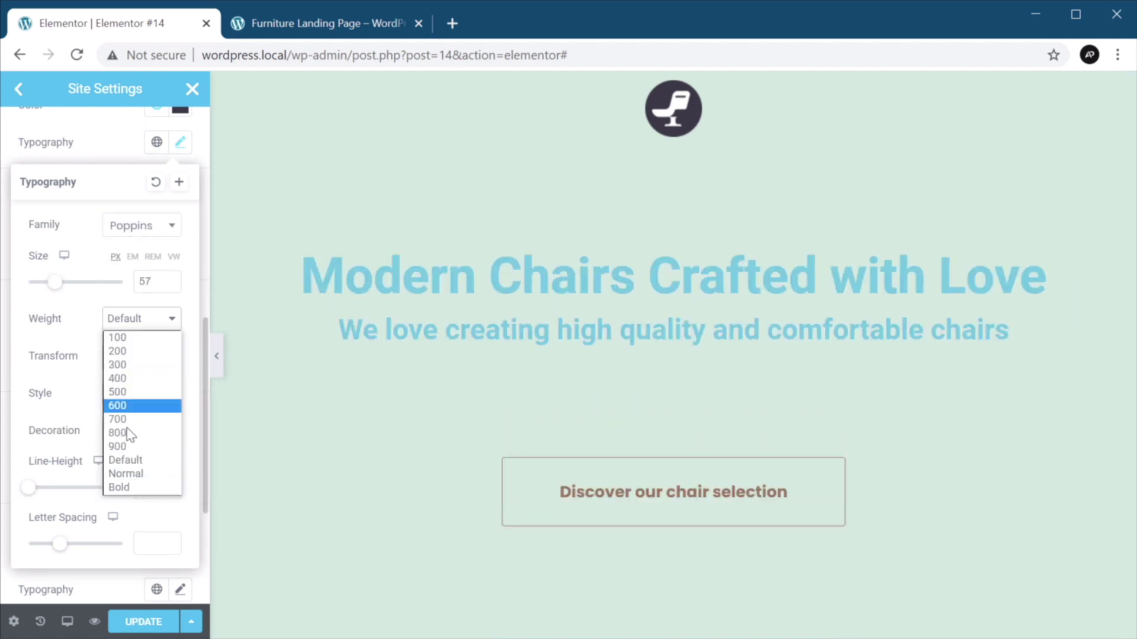
left_click(129, 490)
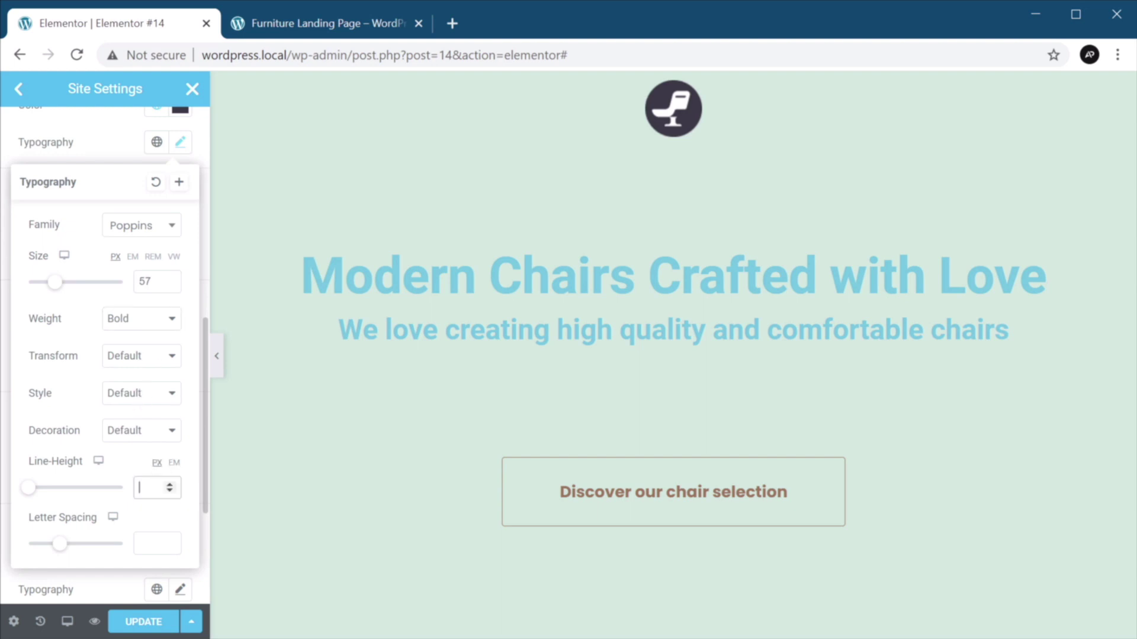
- Set the H1 line height to 86 px and its letter spacing to -2
type("86")
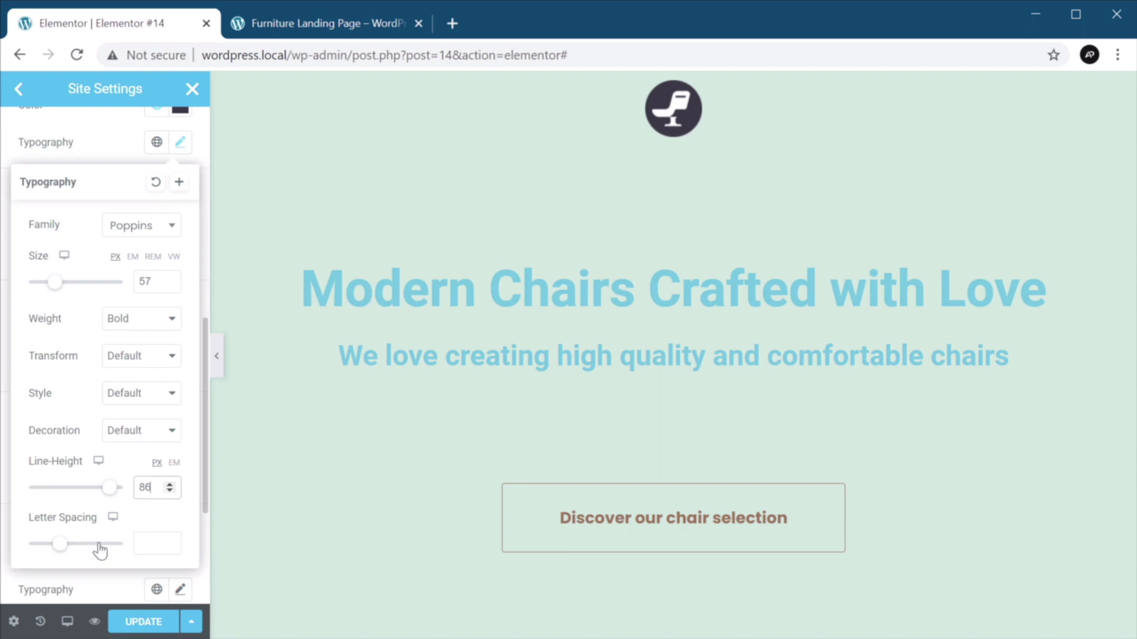
left_click_drag(63, 543, 50, 549)
scroll(98, 466, "down", 2)
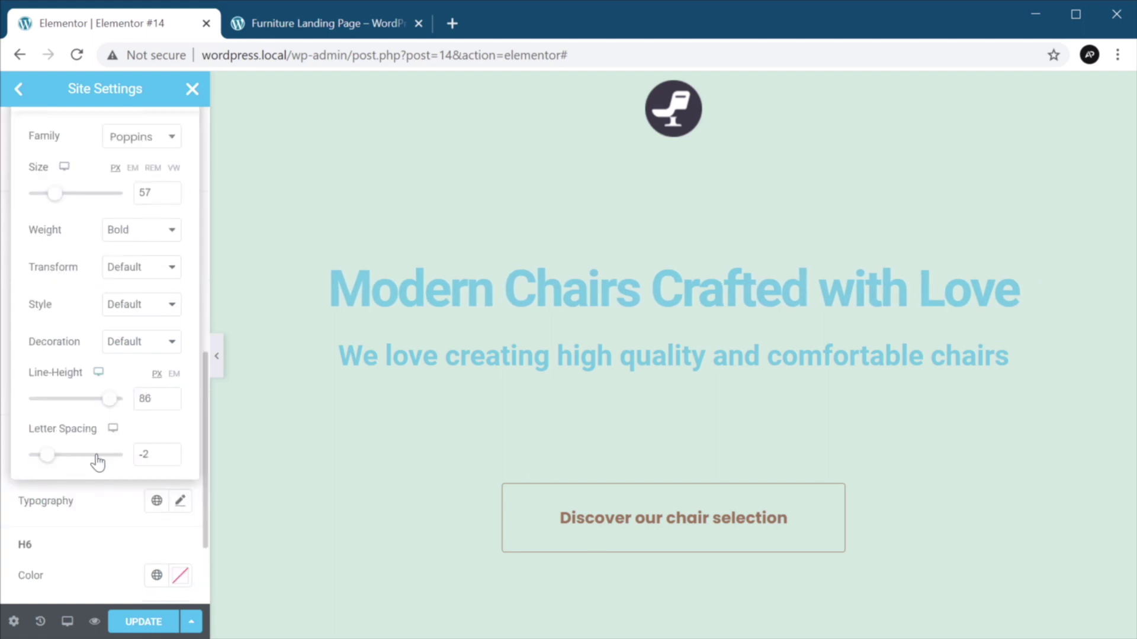
left_click(254, 362)
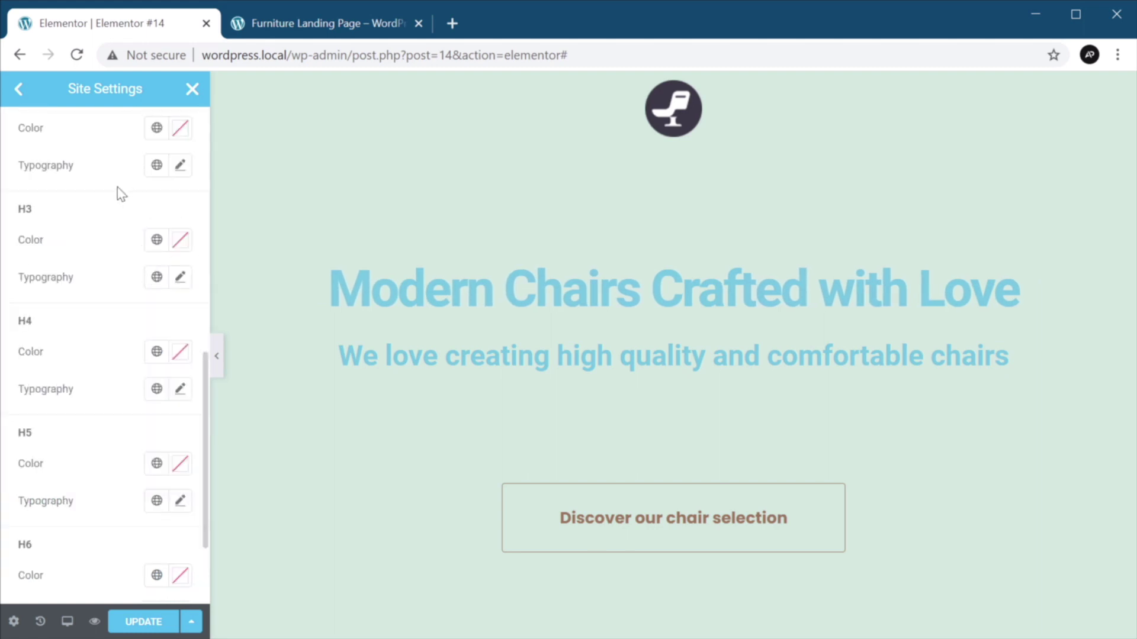
- Assign the global color "Custom text" and the Poppins font family to the H3 headings
left_click(157, 241)
left_click(151, 446)
left_click(182, 278)
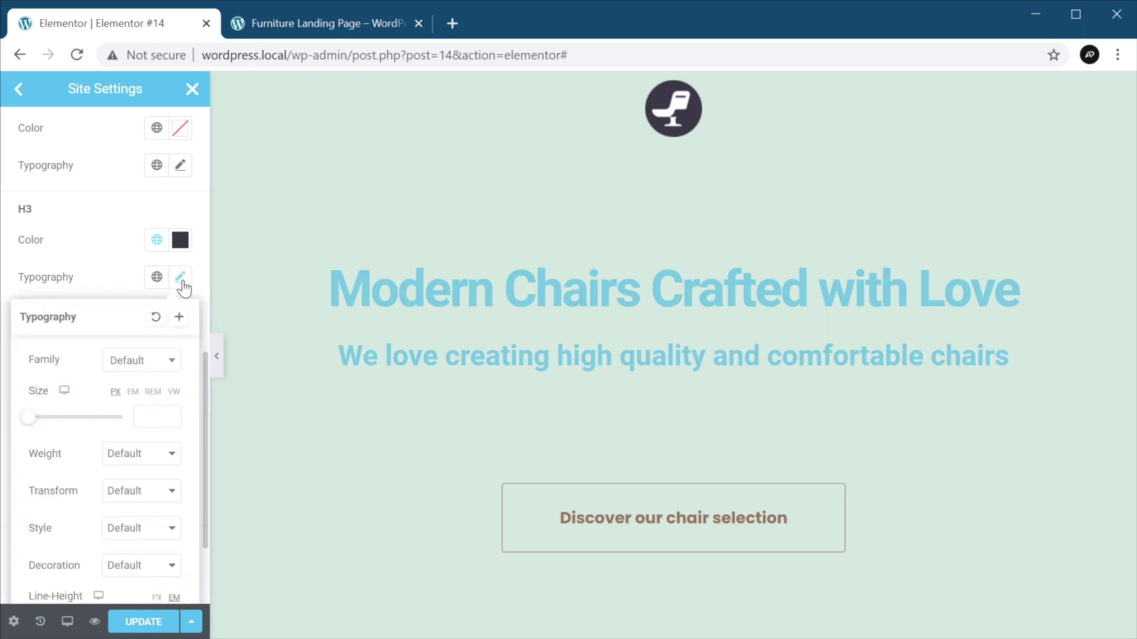
left_click(147, 363)
type("pop")
key("Return")
- Set the H3 font size to 32 px and its weight to 200
left_click(147, 416)
type("32")
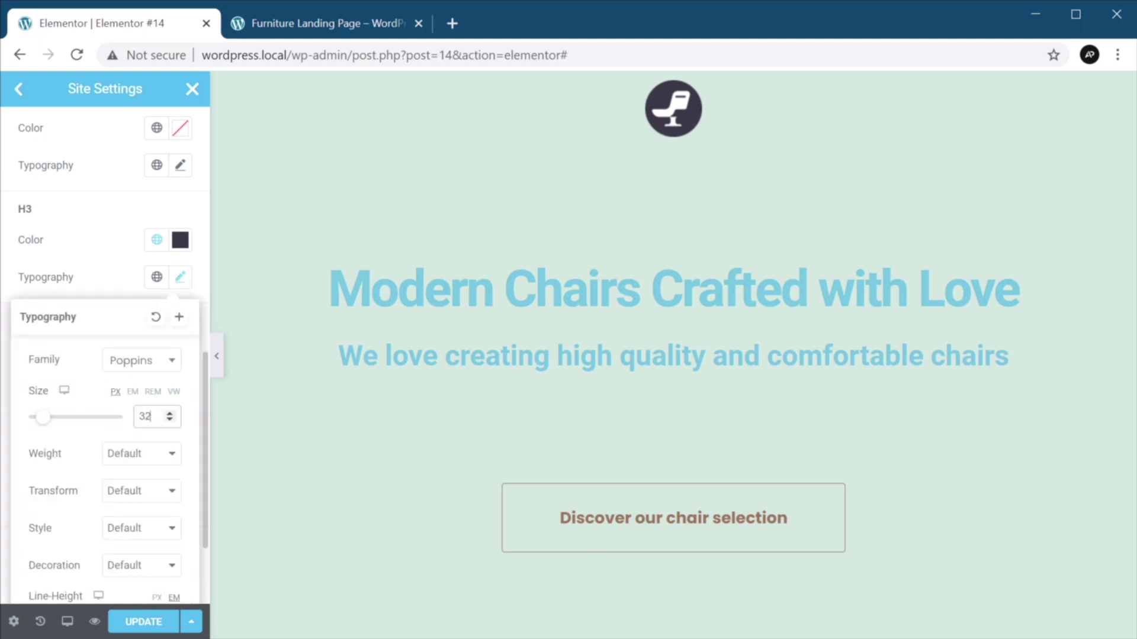
left_click(145, 462)
left_click(145, 485)
- Set the H3 line height to 48 px and its letter spacing to -1.4
scroll(151, 482, "down", 1)
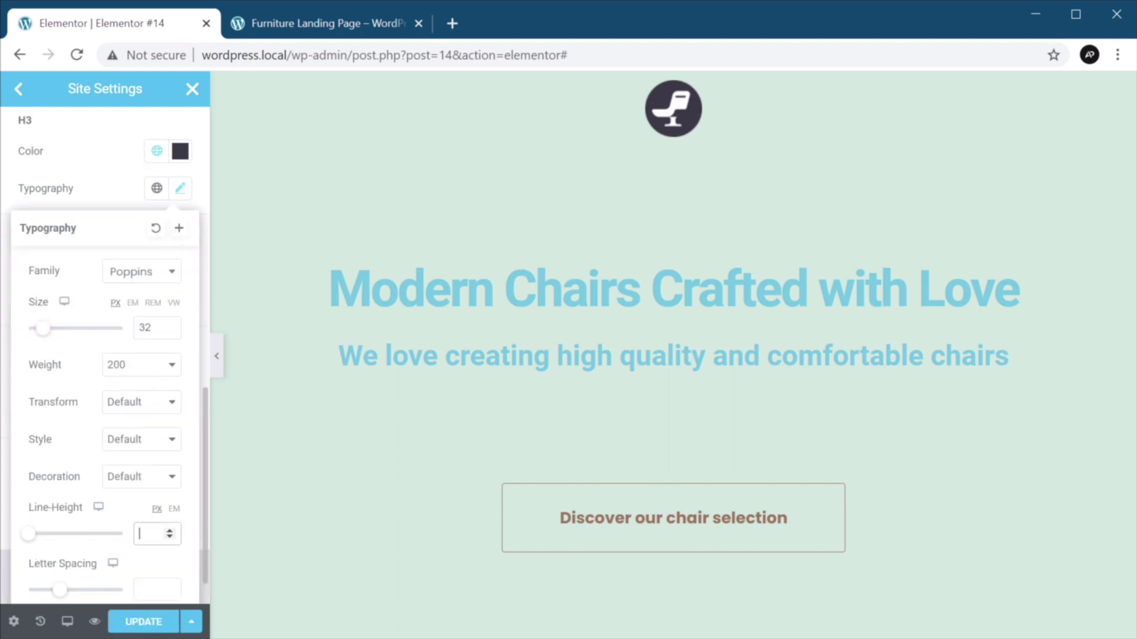
type("48")
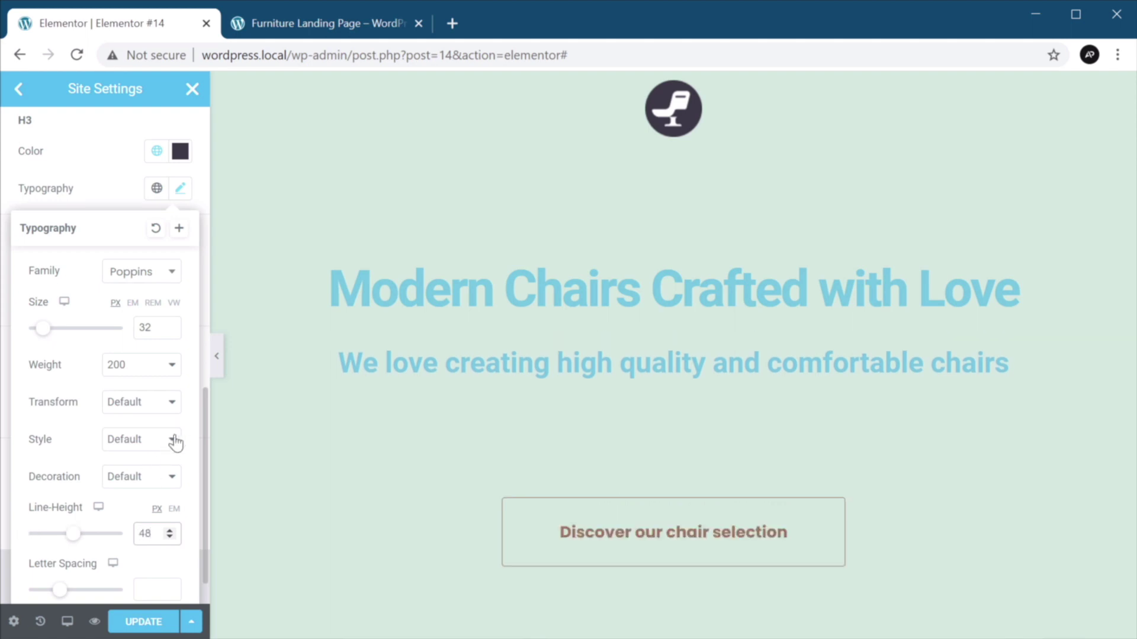
scroll(176, 442, "down", 1)
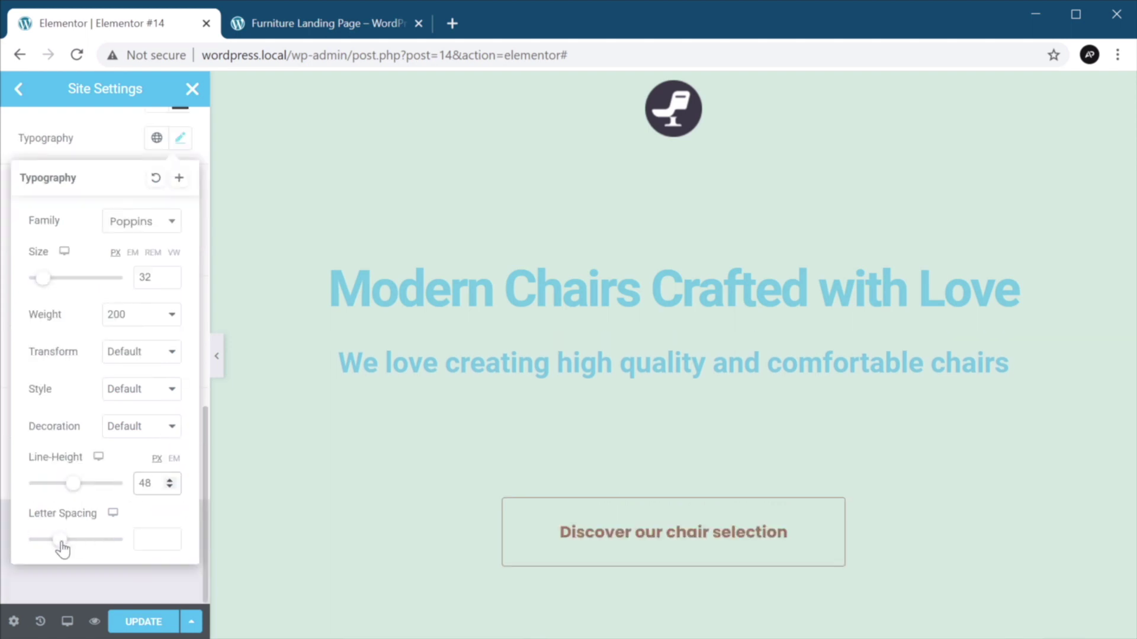
left_click_drag(61, 542, 51, 543)
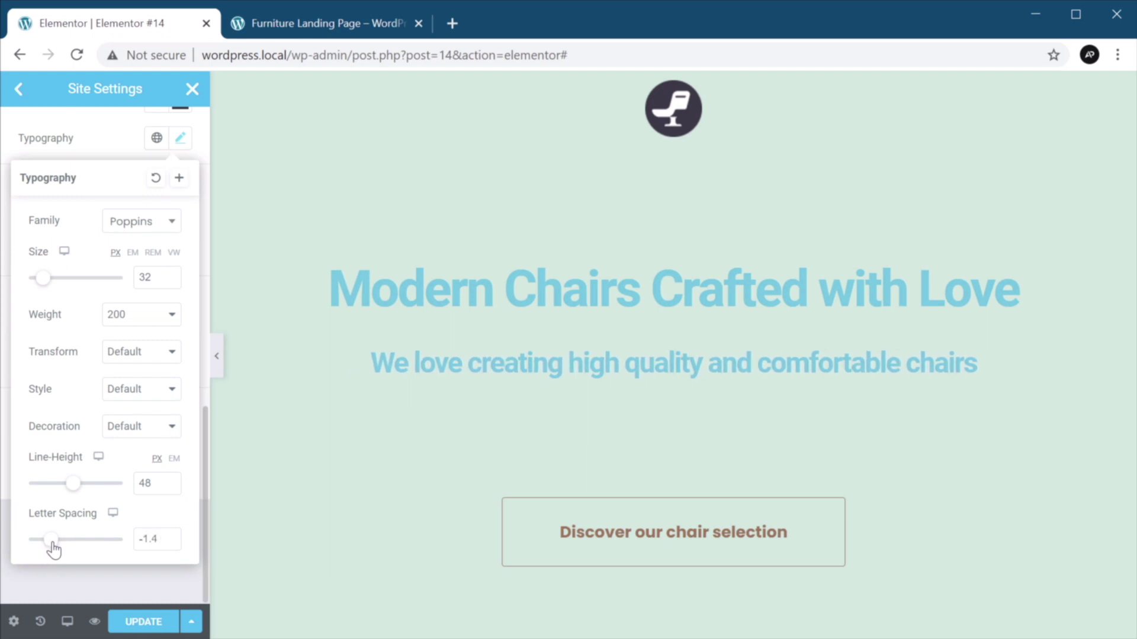
- Save the typography changes and close the Site Settings
left_click(161, 589)
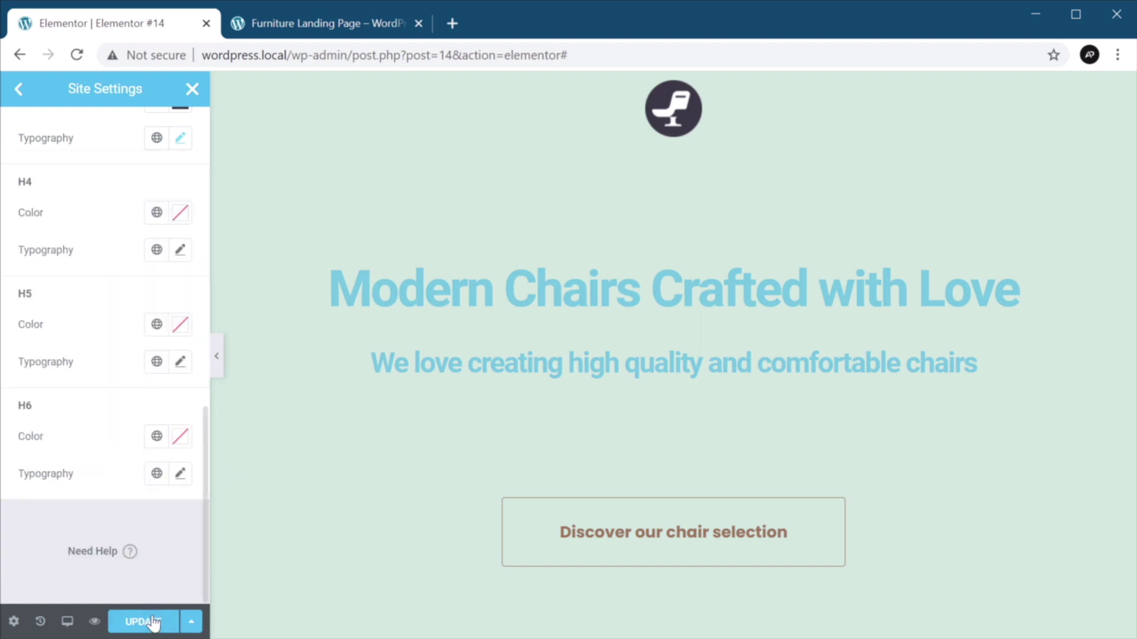
left_click(152, 622)
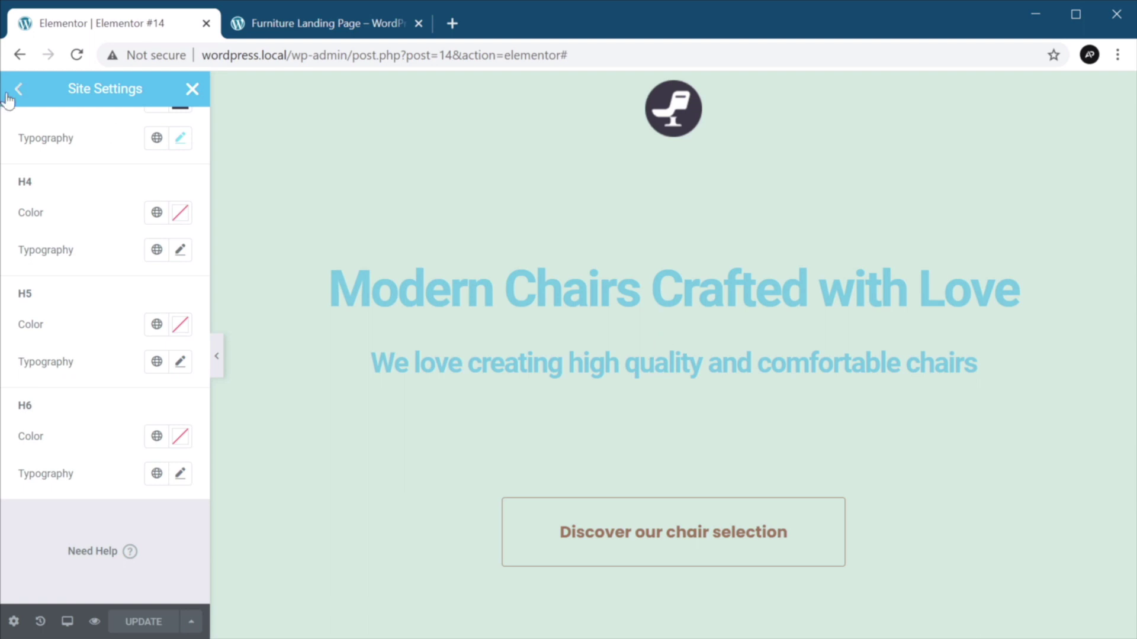
left_click(191, 90)
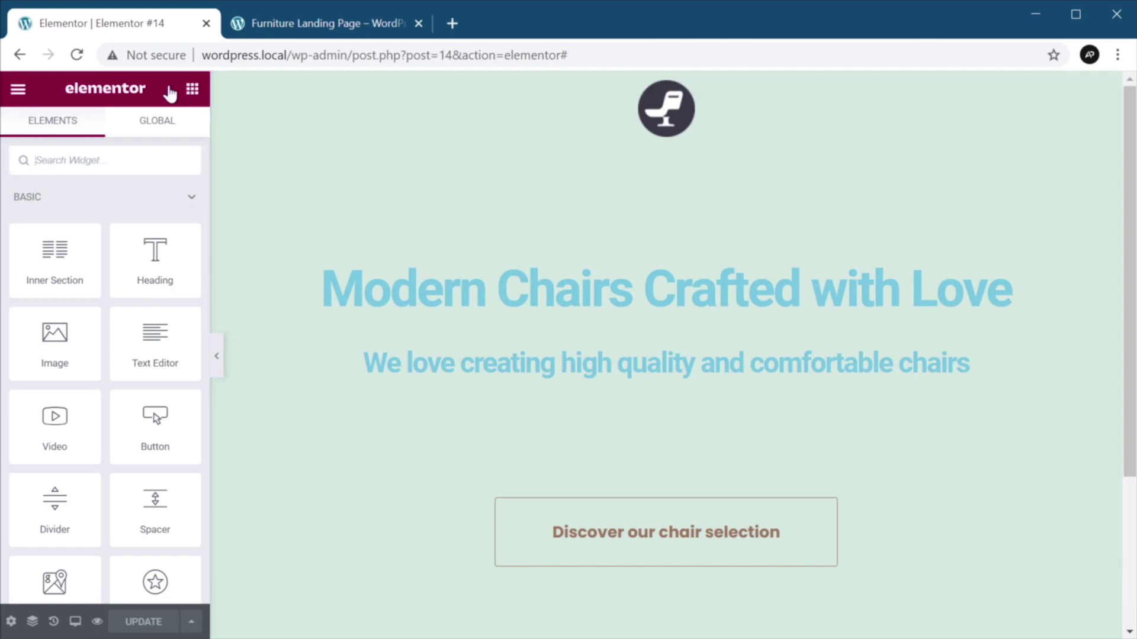
- Open the WordPress dashboard in a new browser tab and go to the Elementor plugin's general settings
left_click(17, 89)
middle_click(99, 398)
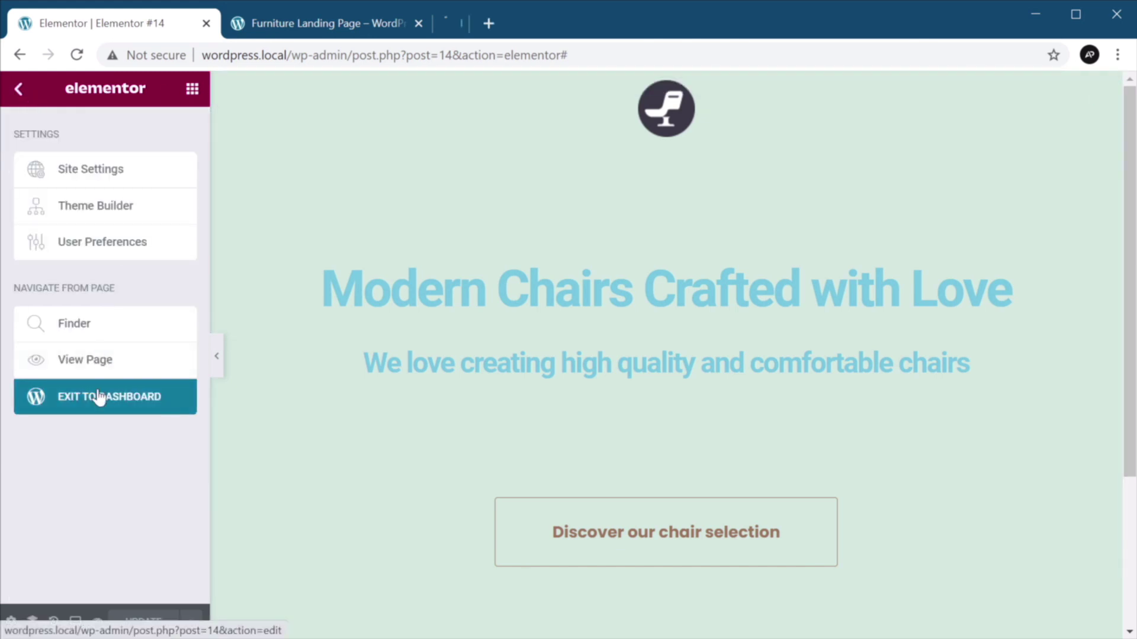
left_click(514, 28)
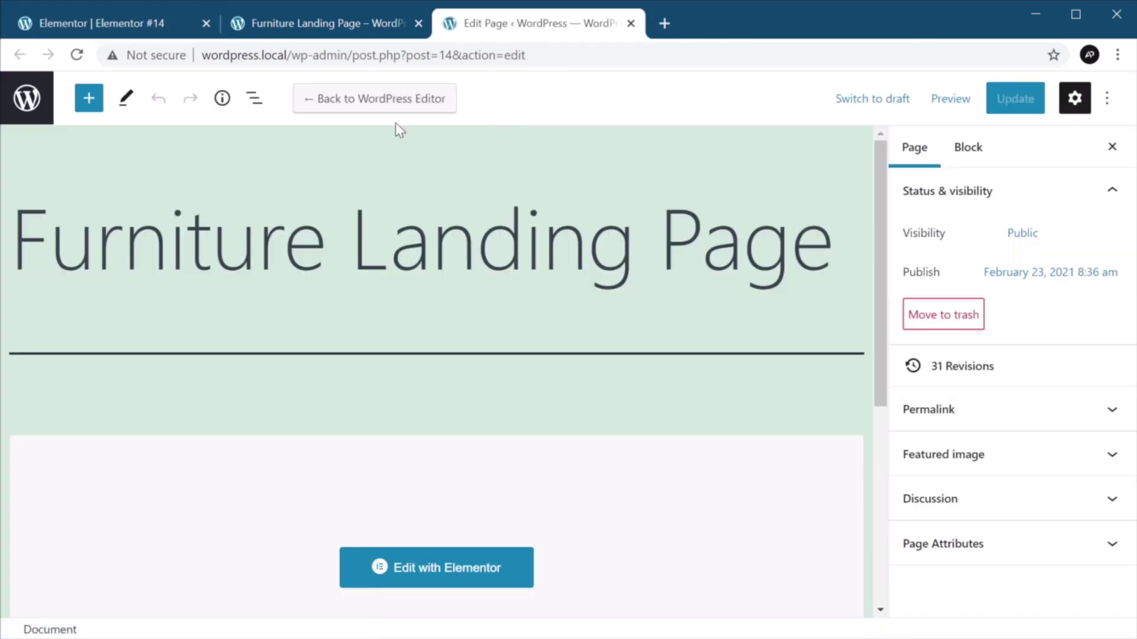
left_click(27, 98)
mouse_move(70, 365)
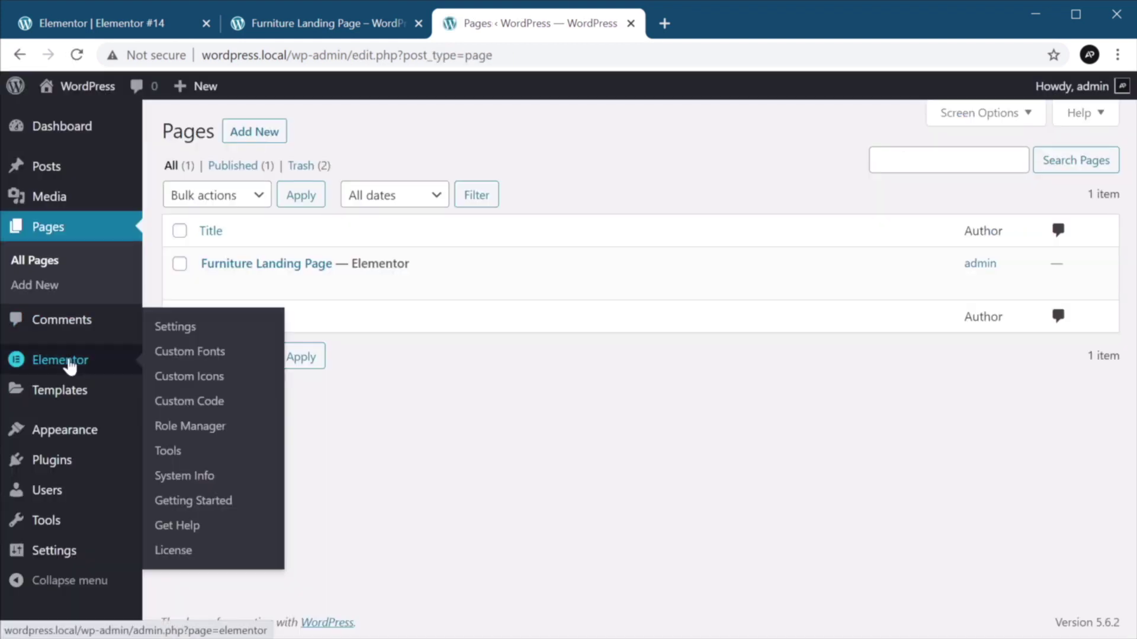
left_click(181, 326)
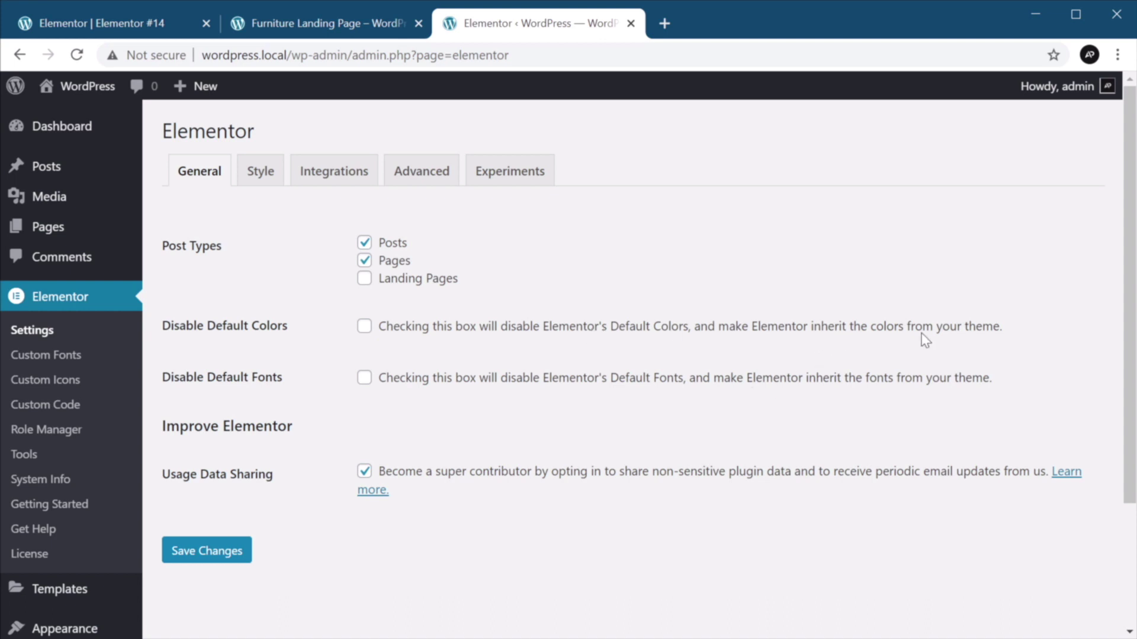
- Disable Elementor's default colors and default fonts, and save the plugin settings
left_click(364, 326)
left_click(364, 378)
left_click(211, 554)
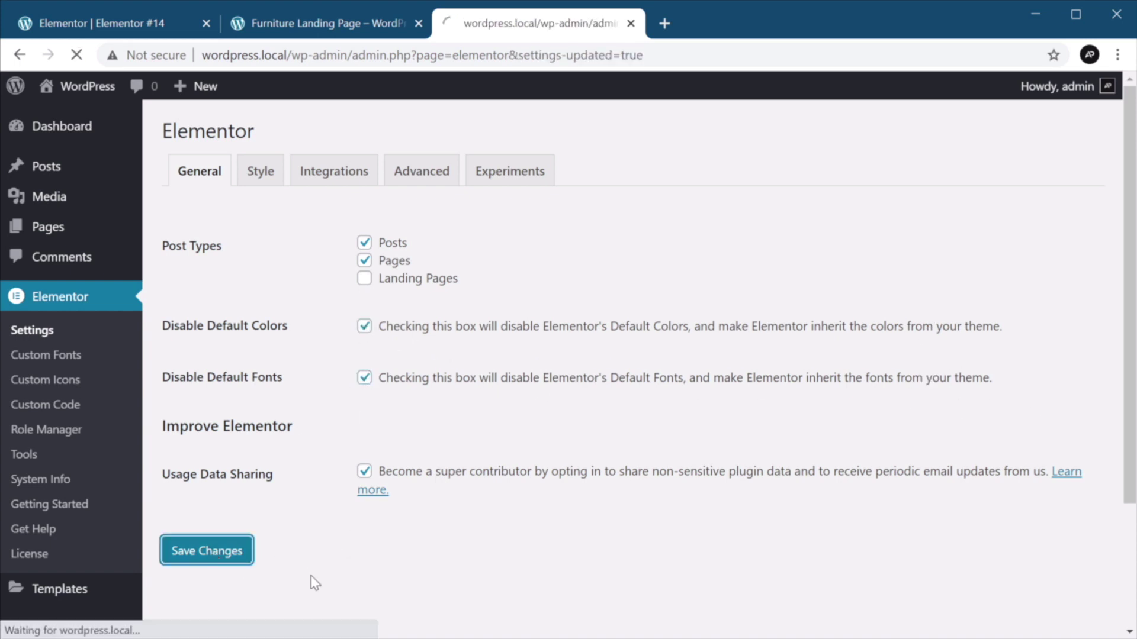
- Reload the live Furniture Landing Page and examine the styling of its two headings
left_click(309, 24)
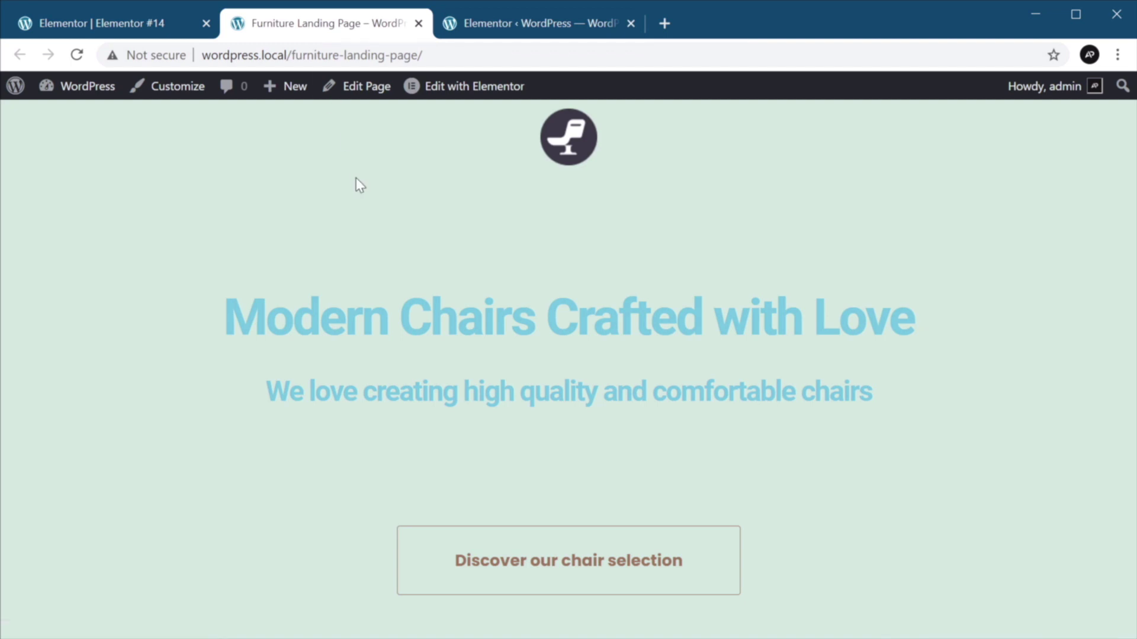
key("F5")
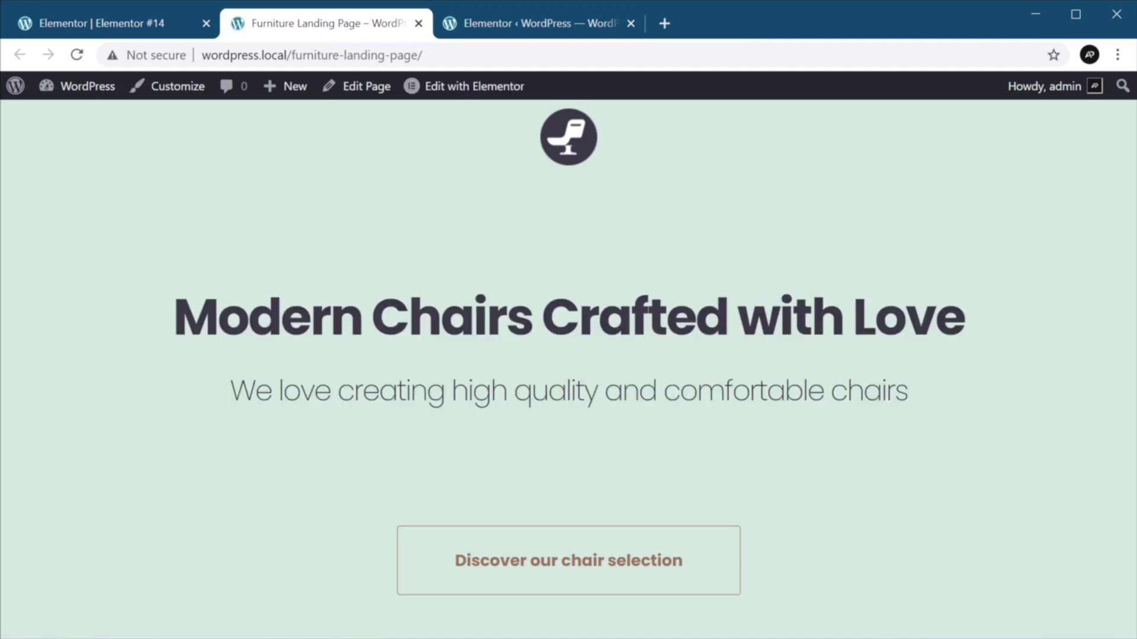
left_click_drag(247, 317, 918, 409)
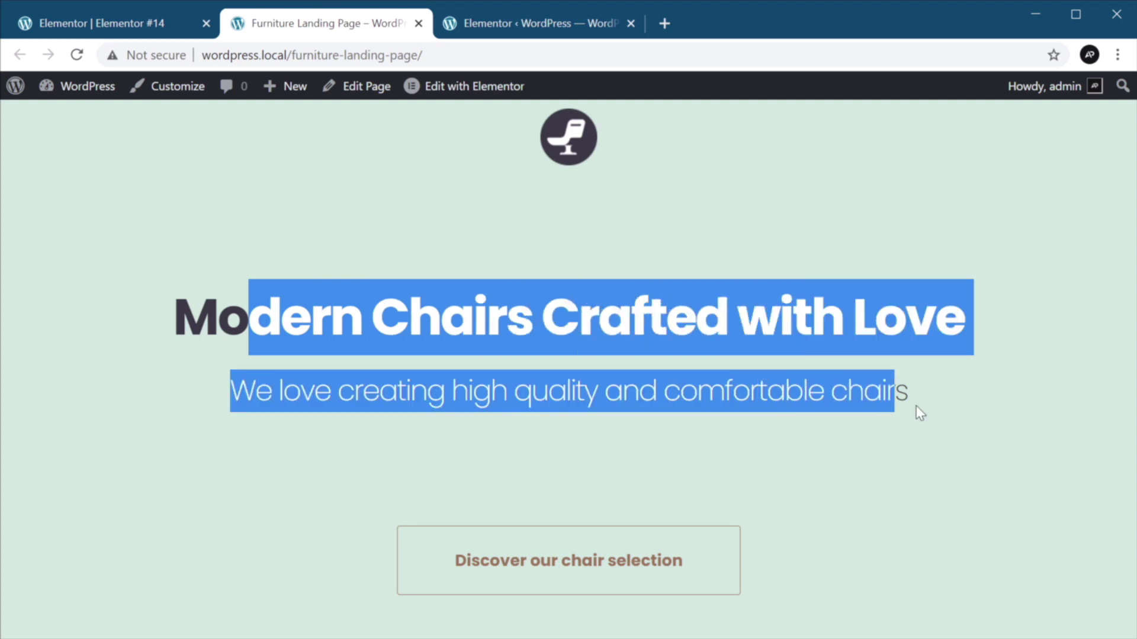
left_click(918, 409)
- Return to the landing page's Elementor editor and reload it so it applies the changed plugin settings
left_click(119, 23)
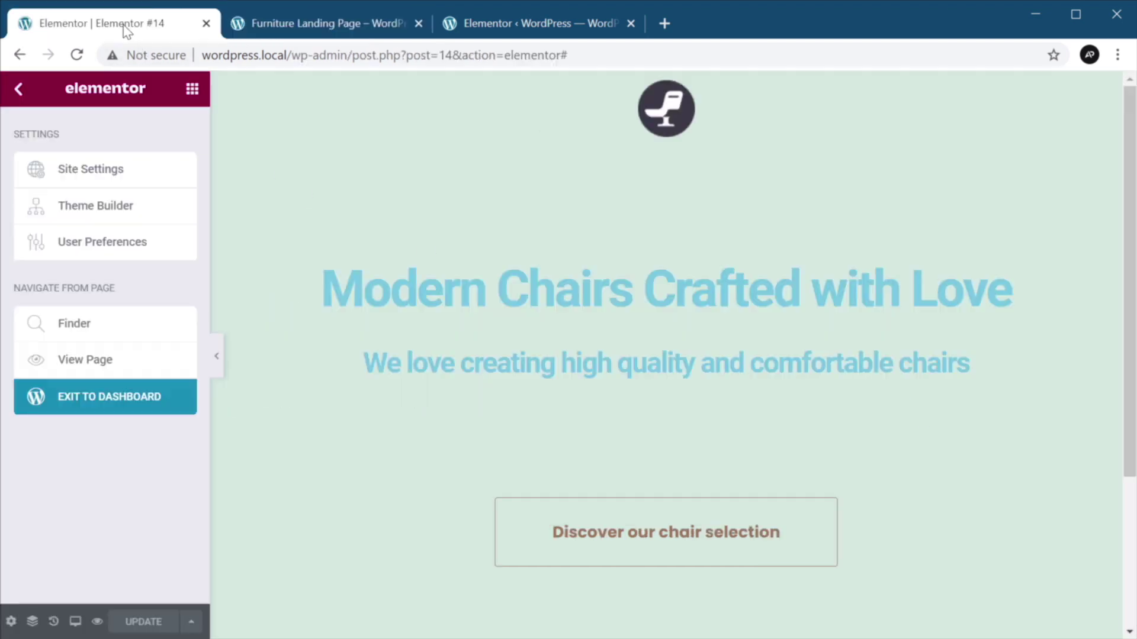
left_click(448, 168)
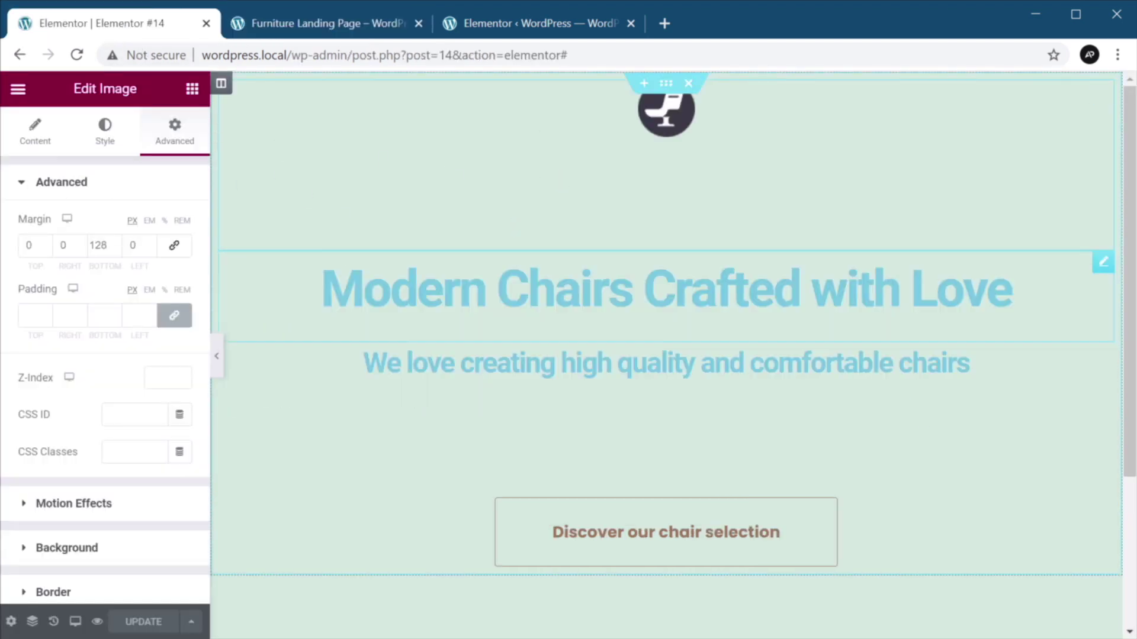
left_click(571, 391)
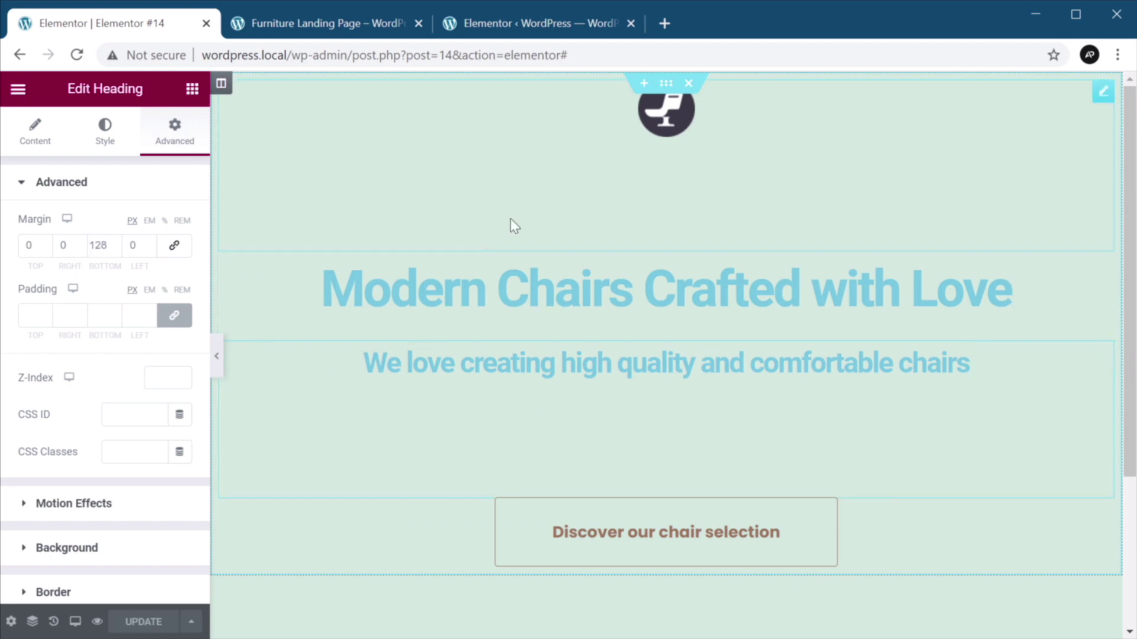
key("F5")
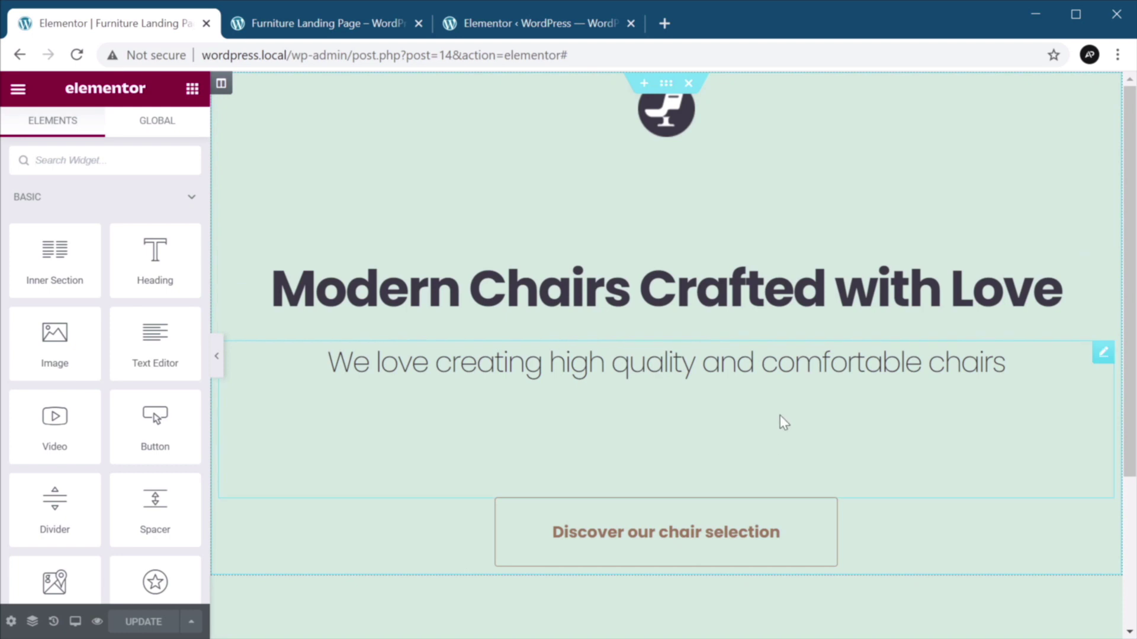
- Open the hero section's advanced settings, dismissing the tip, and set its padding to 240 px on all sides
left_click(664, 88)
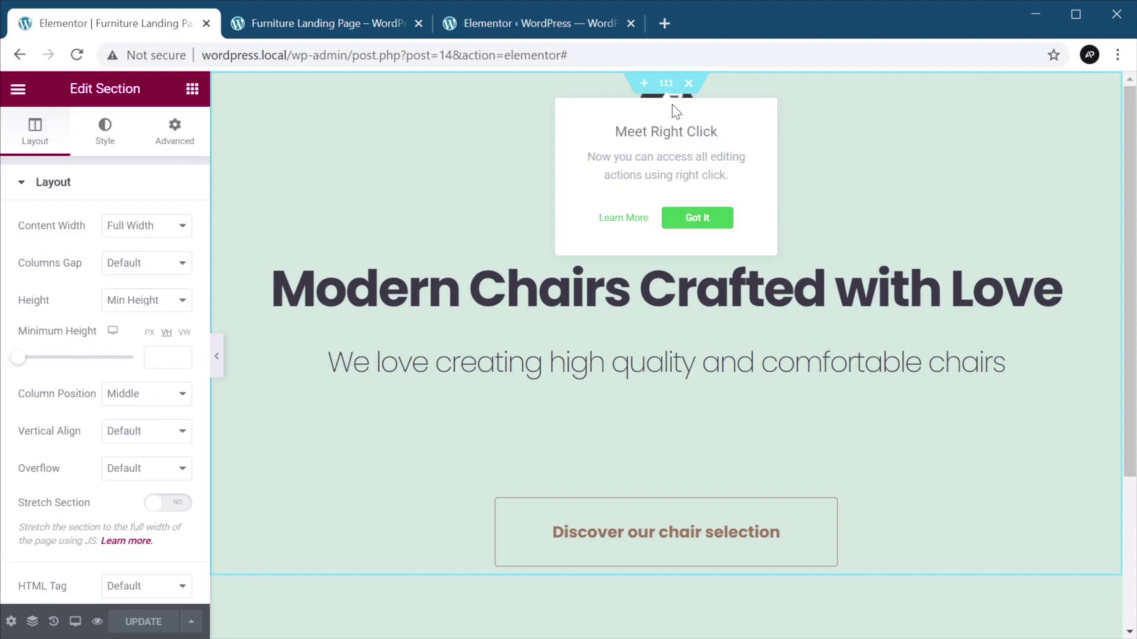
left_click(694, 220)
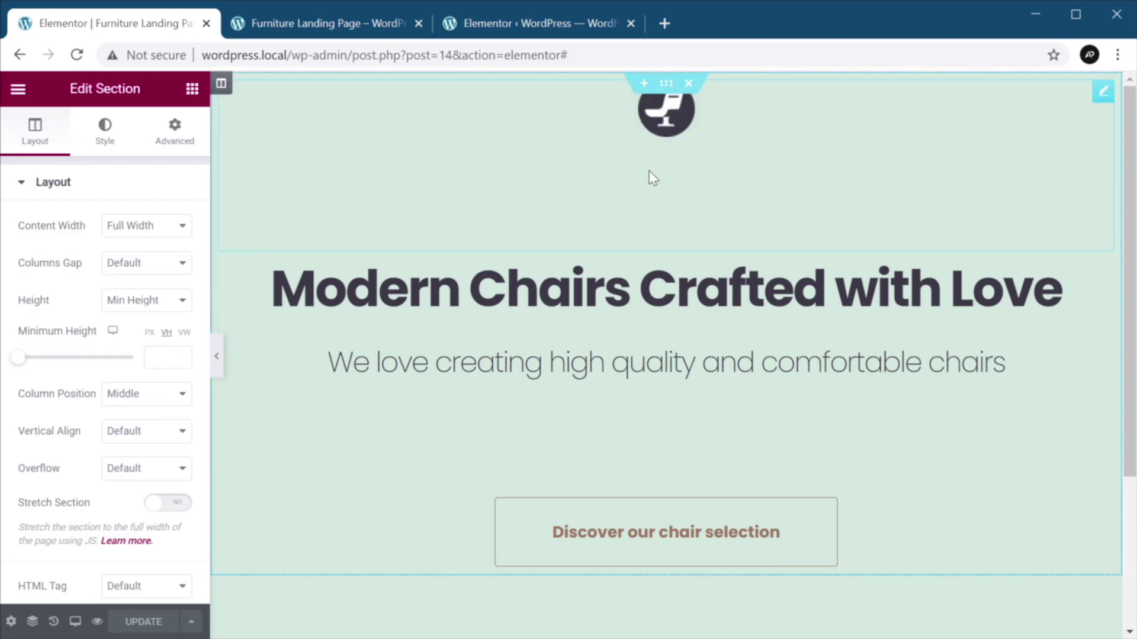
left_click(177, 134)
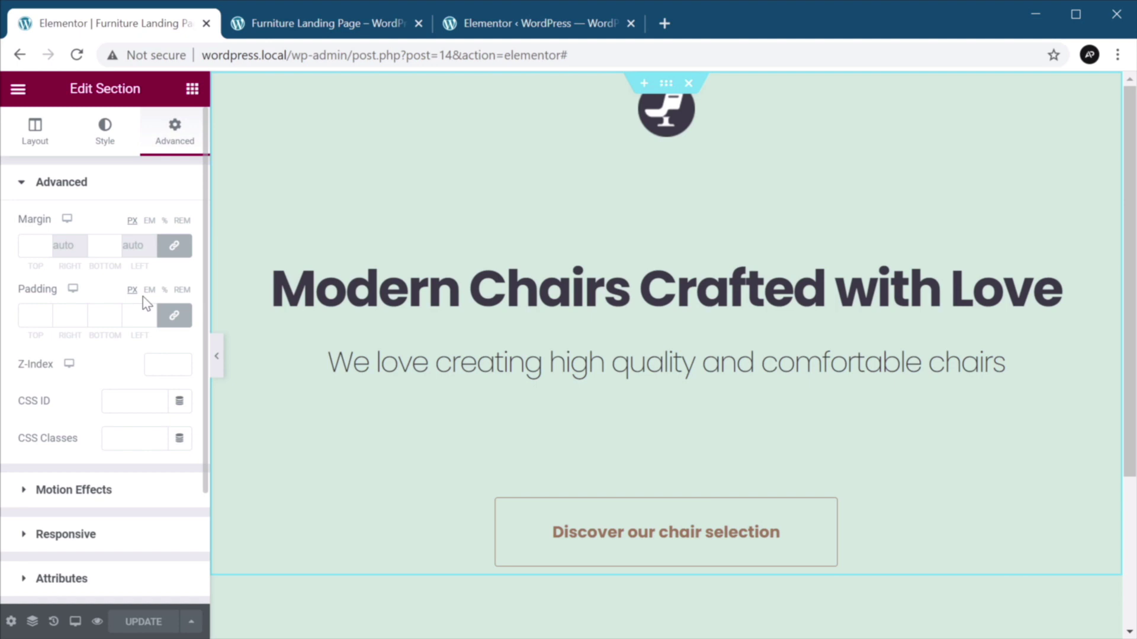
left_click(37, 315)
type("24")
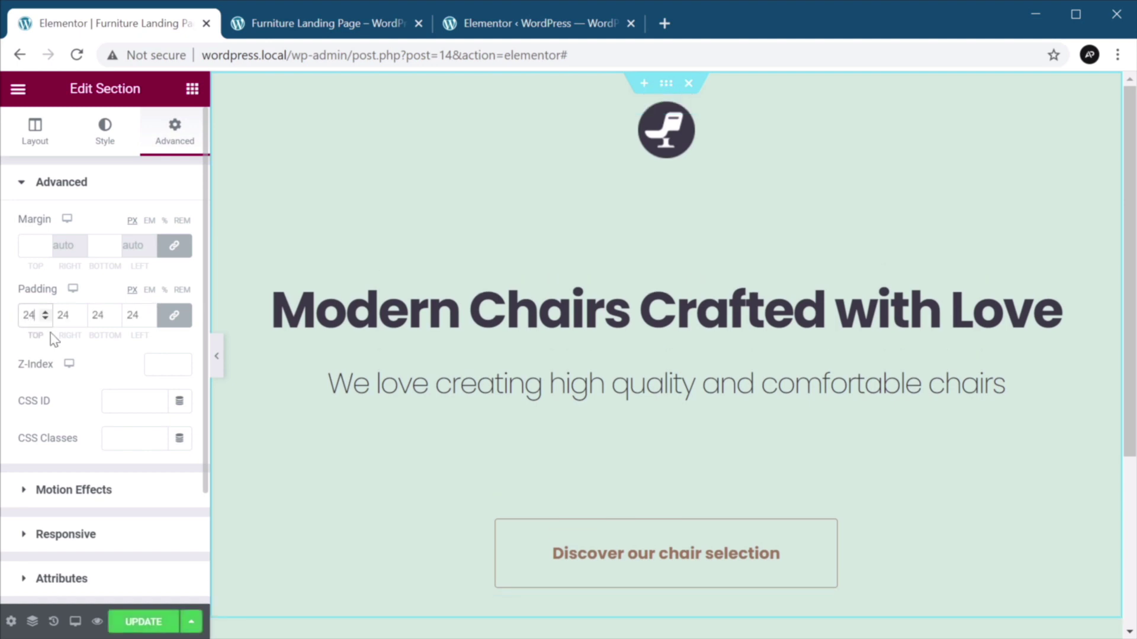
type("9")
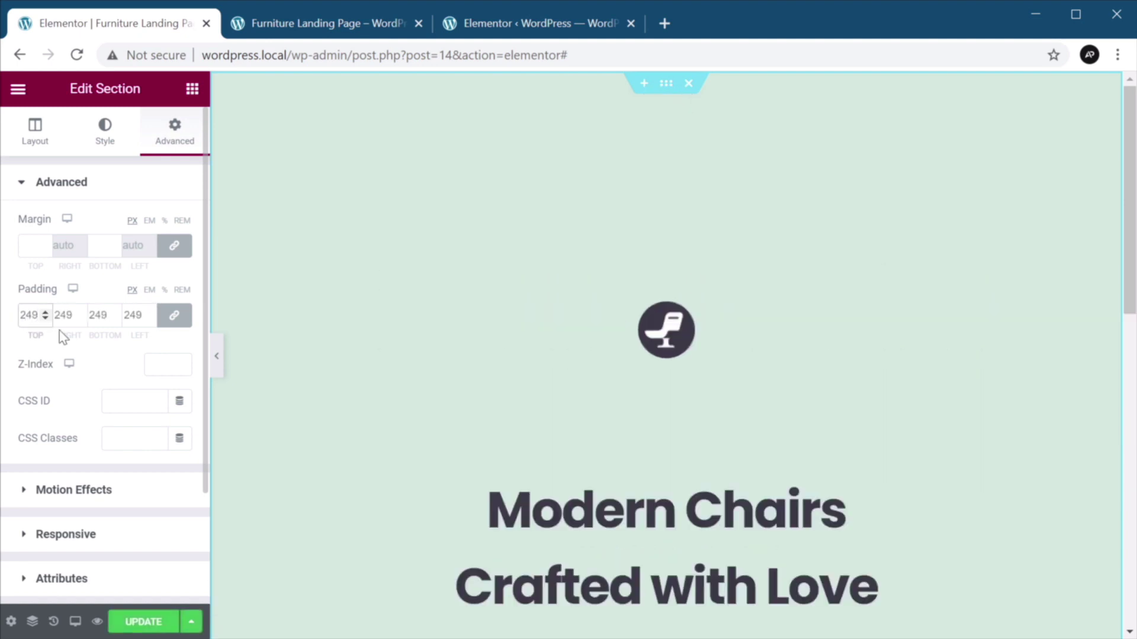
scroll(752, 237, "down", 1)
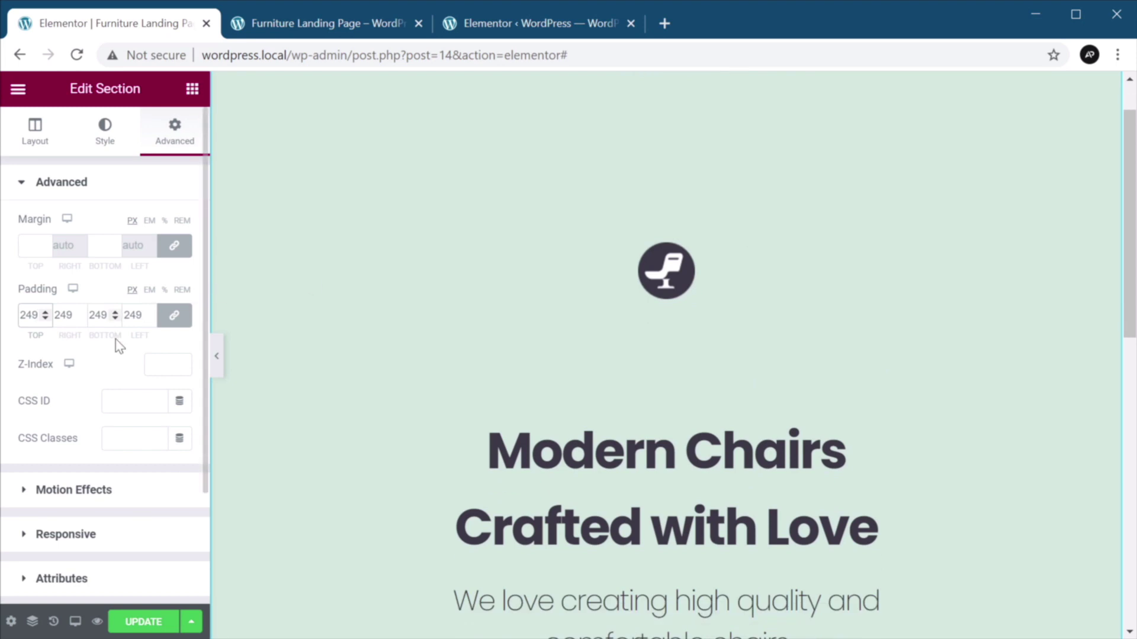
key("BackSpace")
type("0")
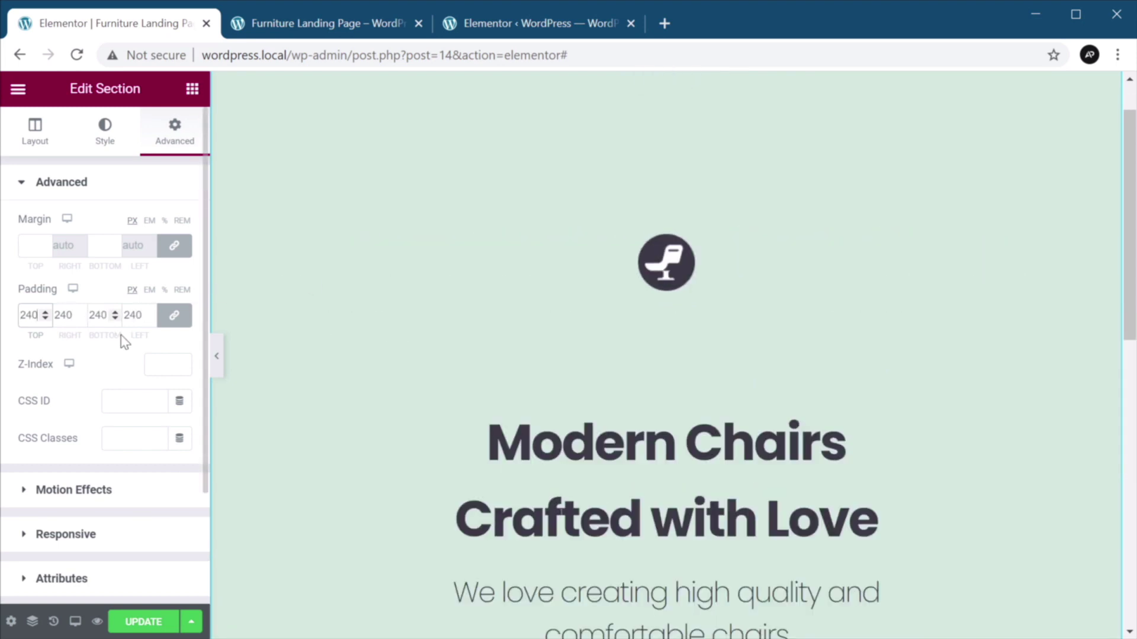
- Unlink the hero section's padding values and set the right and left padding to 120 px
left_click(175, 319)
double_click(64, 315)
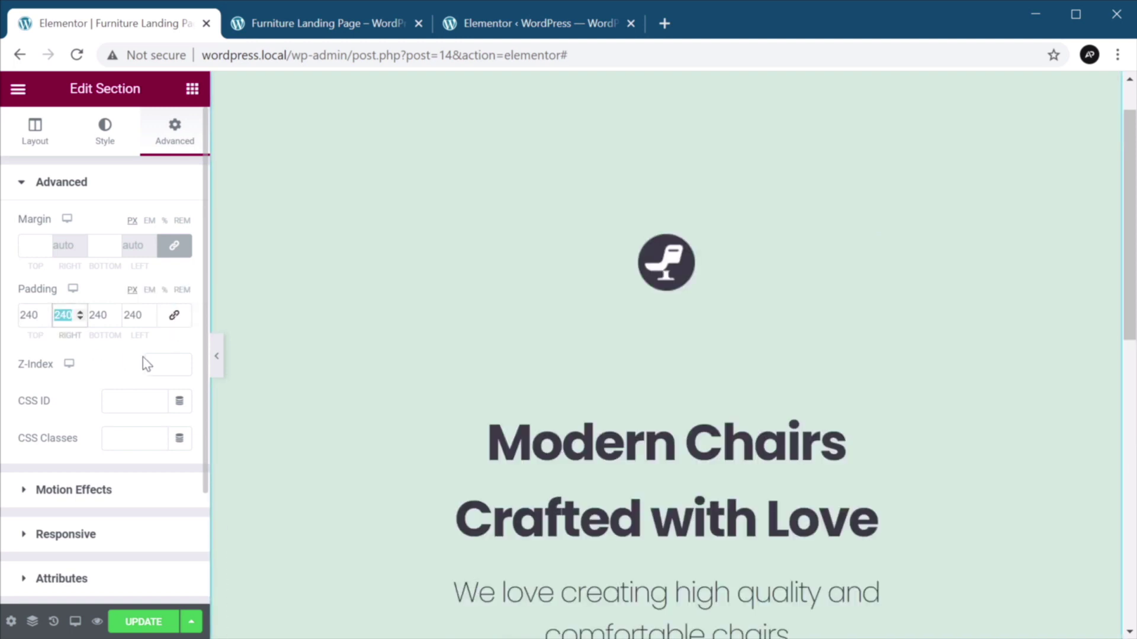
type("120")
key("Tab")
key("Tab")
type("120")
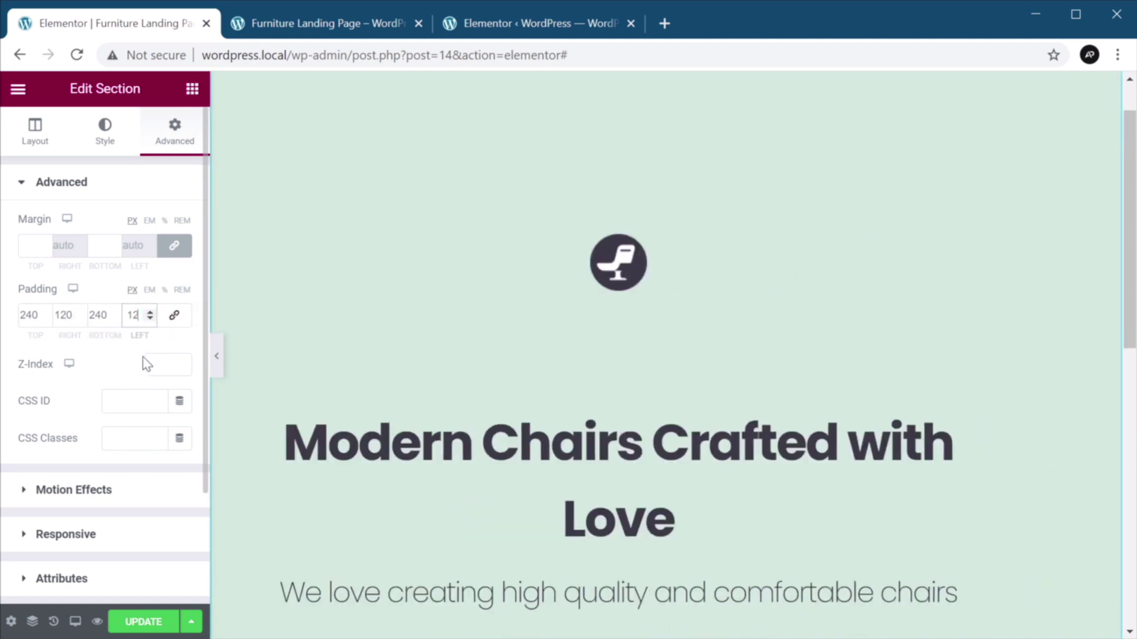
left_click(888, 175)
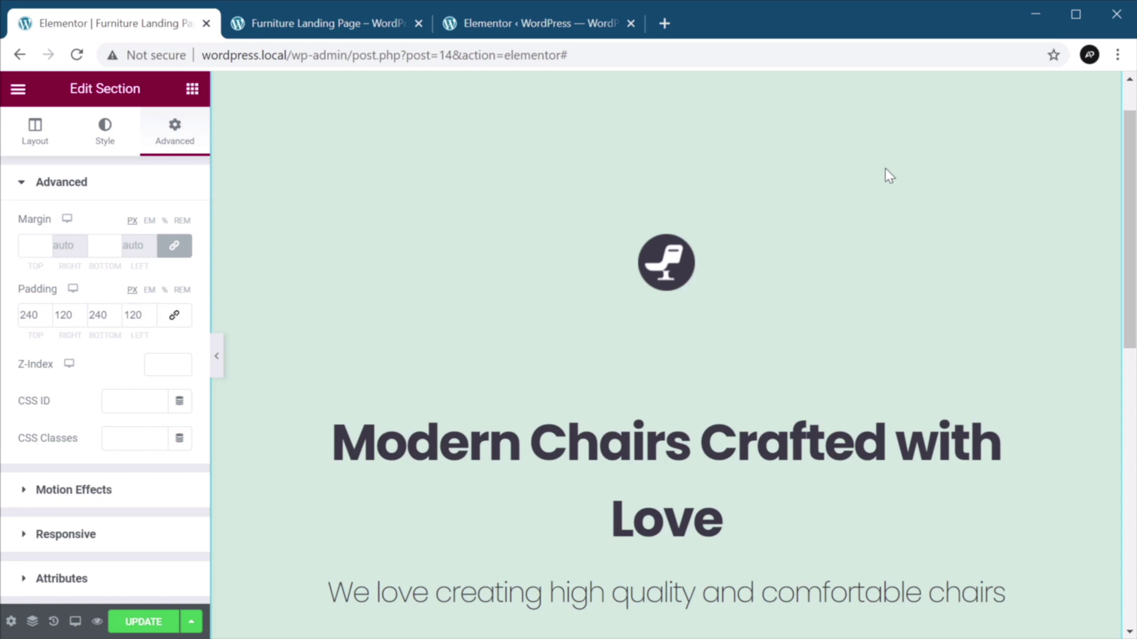
- Give the hero section a classic background in white (#FFFFFF) and collapse the background settings
scroll(889, 168, "down", 6)
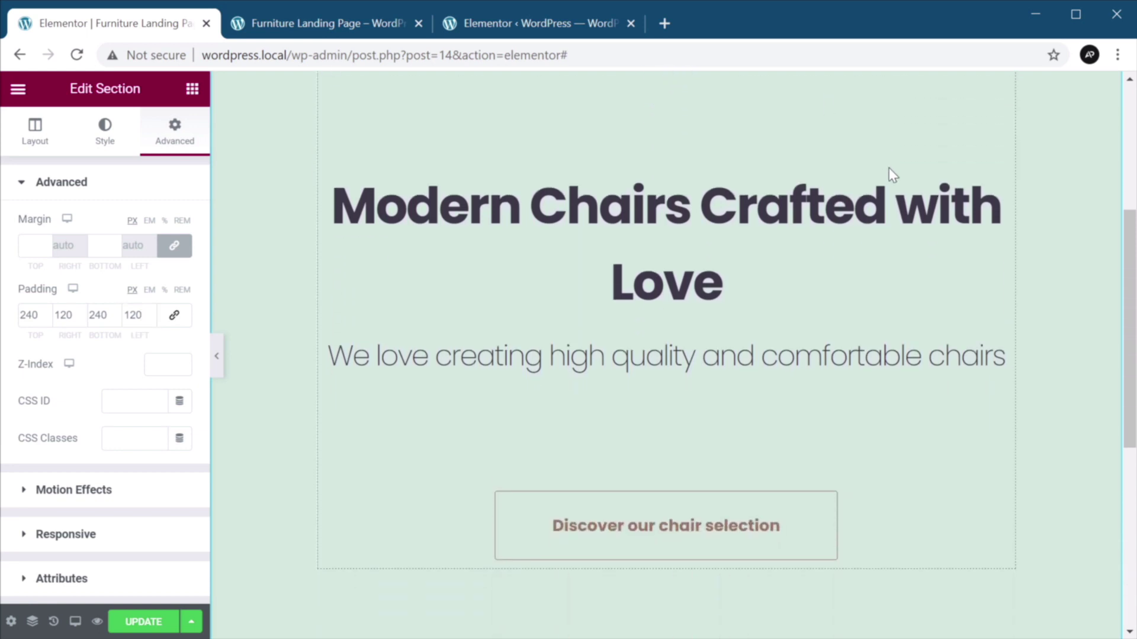
scroll(890, 168, "down", 5)
scroll(889, 168, "up", 11)
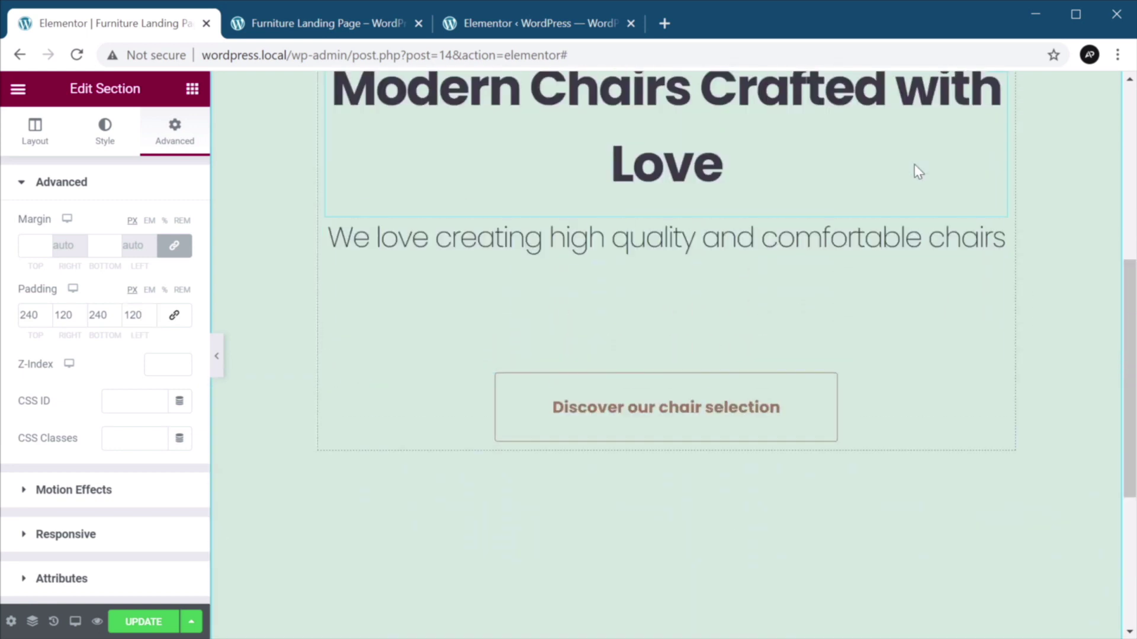
scroll(917, 175, "up", 1)
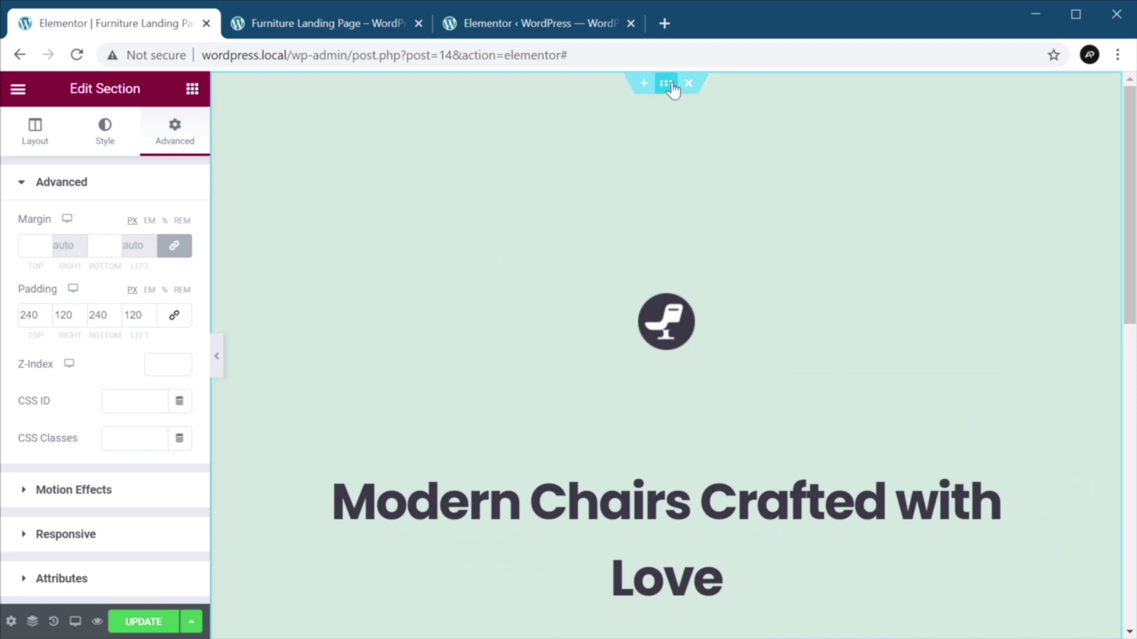
left_click(108, 132)
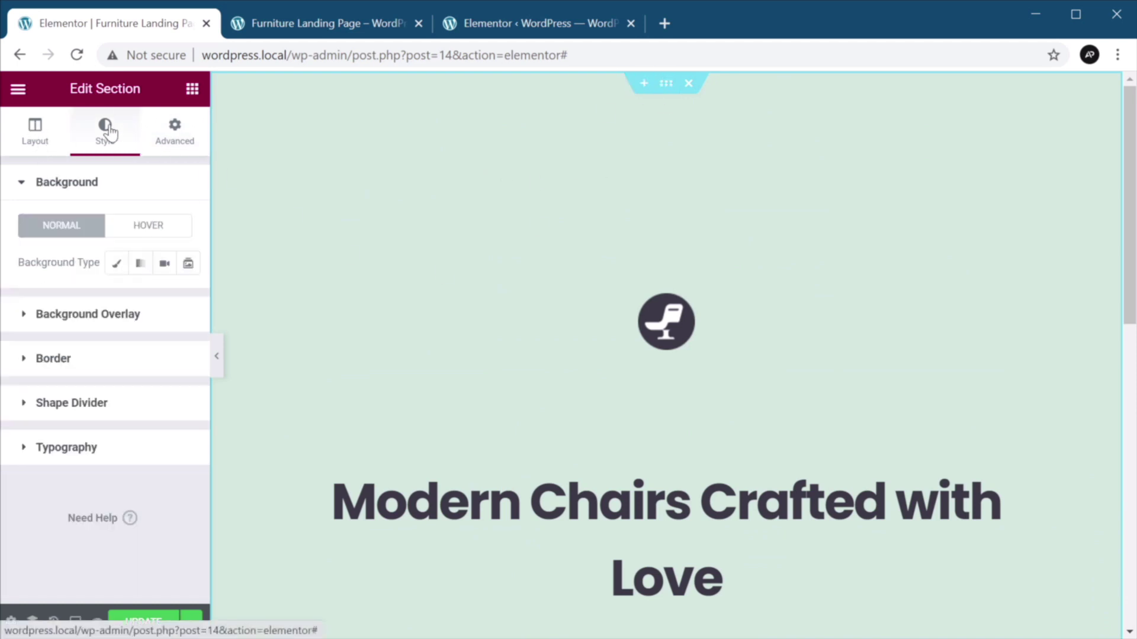
left_click(117, 264)
left_click(156, 300)
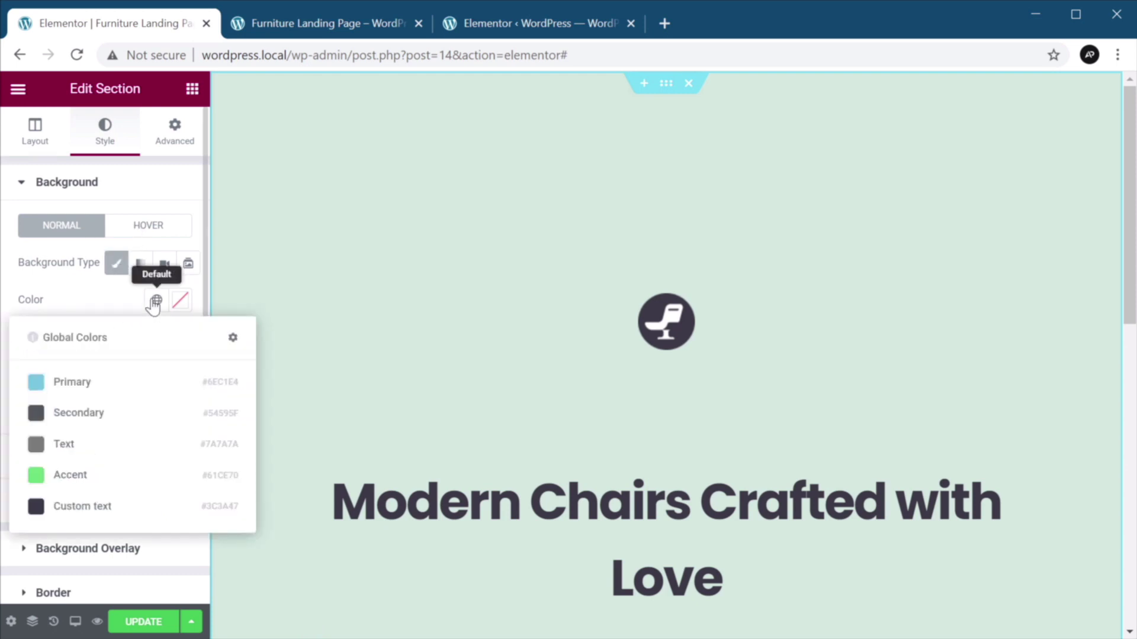
left_click(156, 300)
left_click(180, 300)
left_click_drag(160, 412, 33, 326)
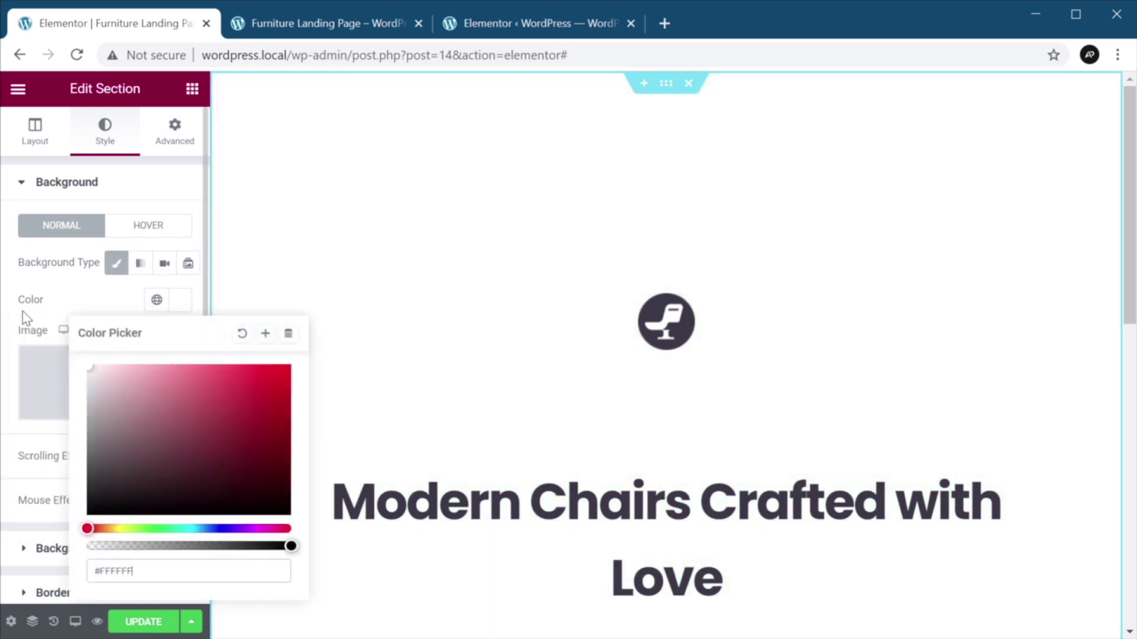
left_click(165, 196)
- Check the restyled hero section, update the page and close the browser tab with the Elementor plugin settings
scroll(624, 253, "down", 3)
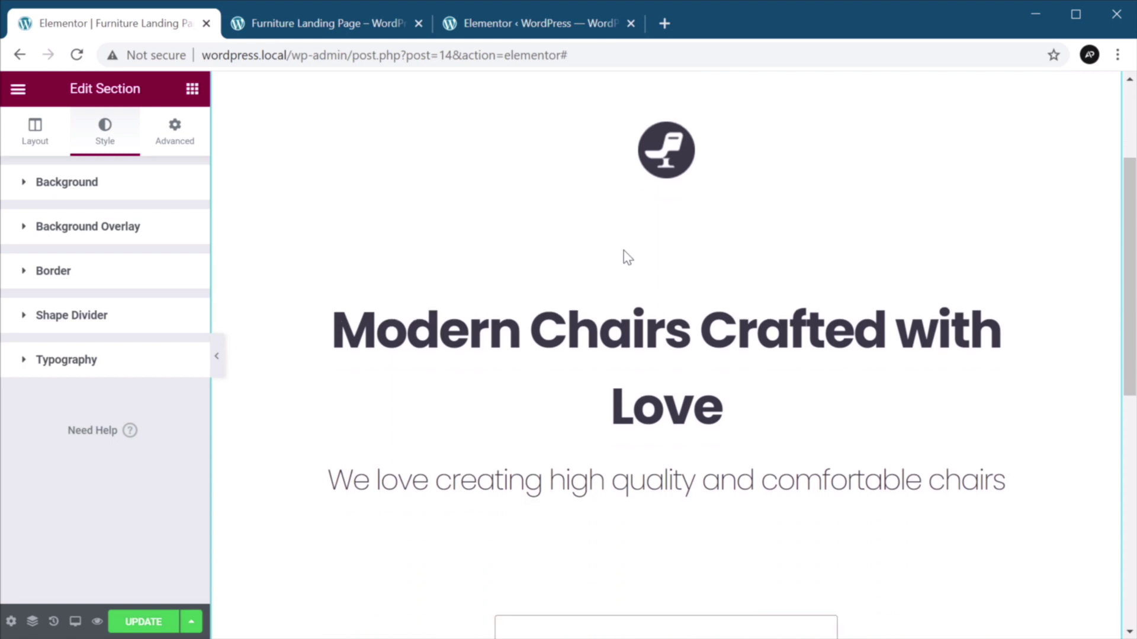
scroll(627, 258, "down", 5)
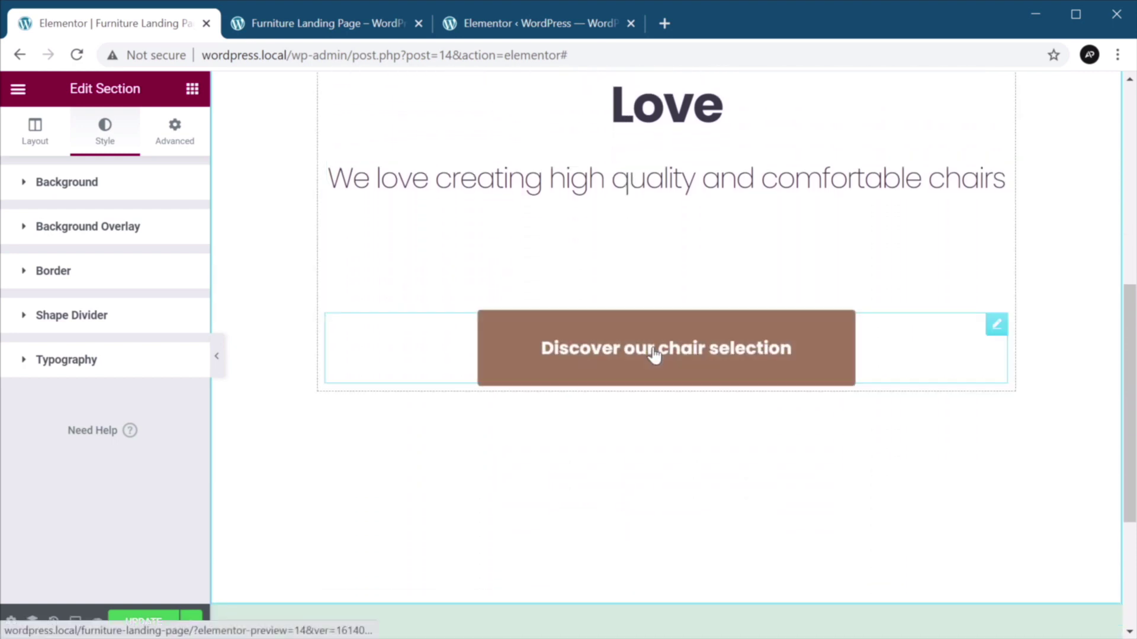
scroll(652, 271, "up", 5)
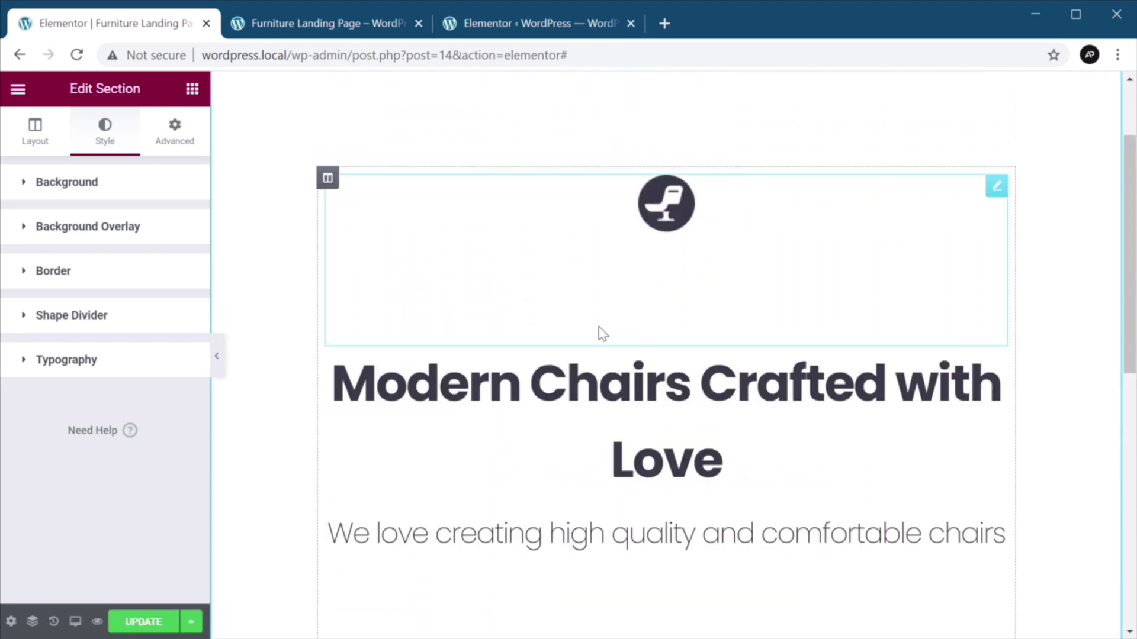
left_click(145, 621)
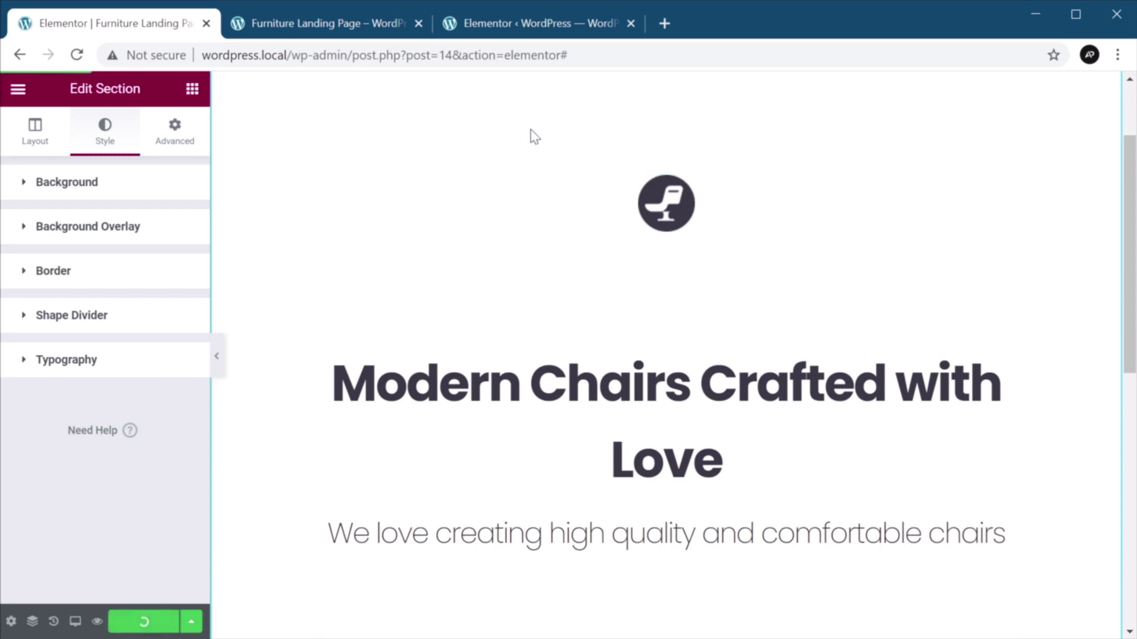
middle_click(557, 23)
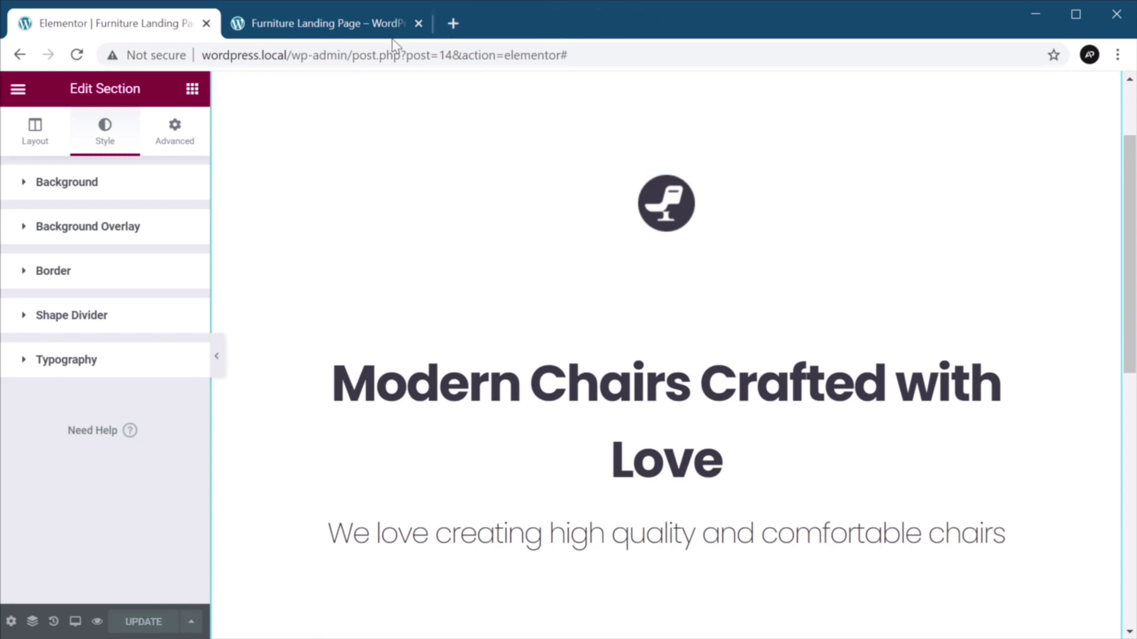
- Add a new single-column section below the hero section and set its content width to Full Width
left_click(312, 31)
left_click(168, 26)
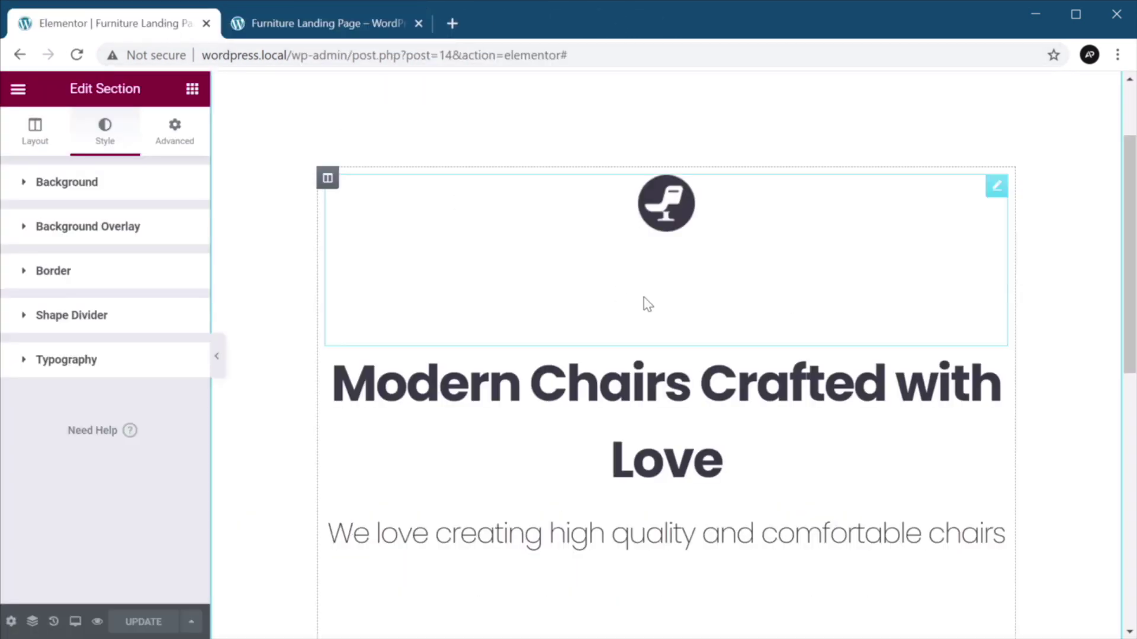
scroll(662, 298, "down", 10)
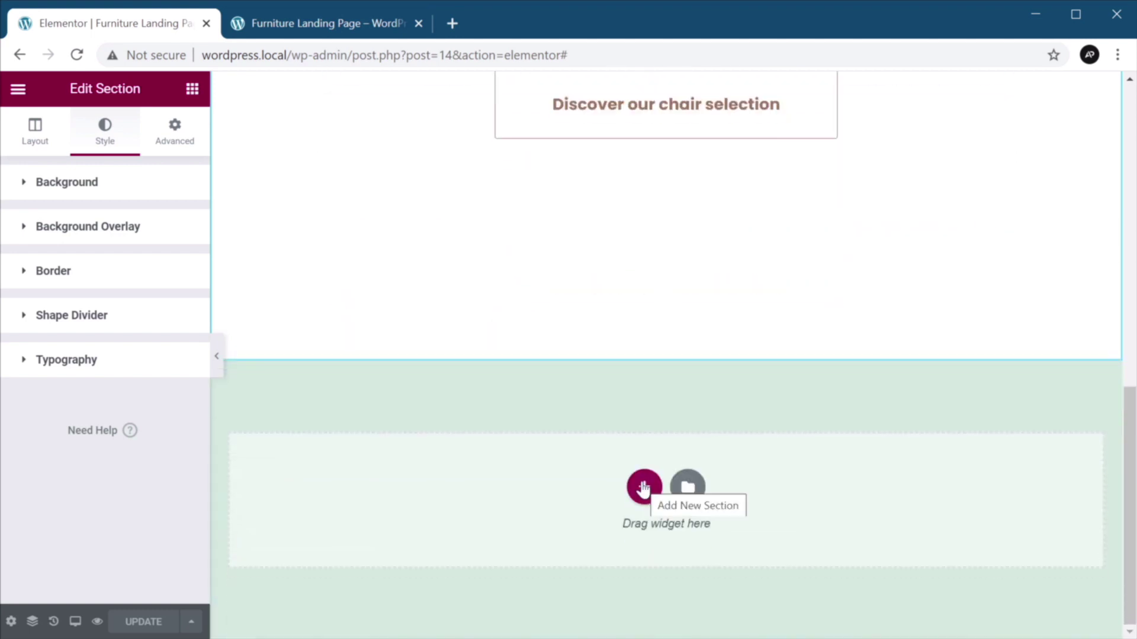
left_click(643, 488)
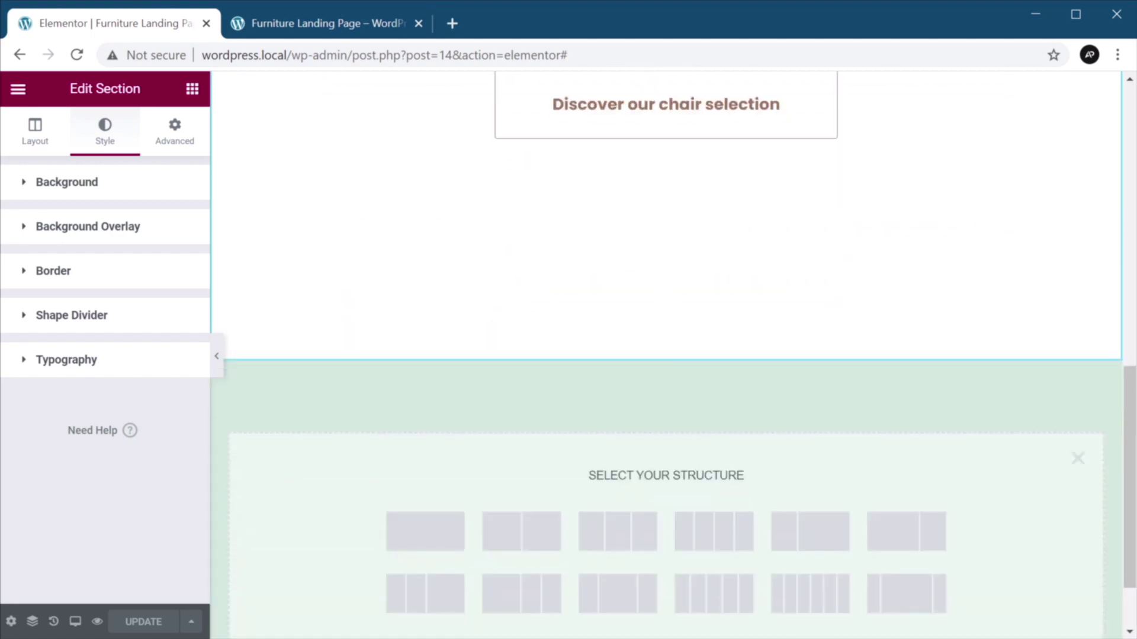
left_click(426, 533)
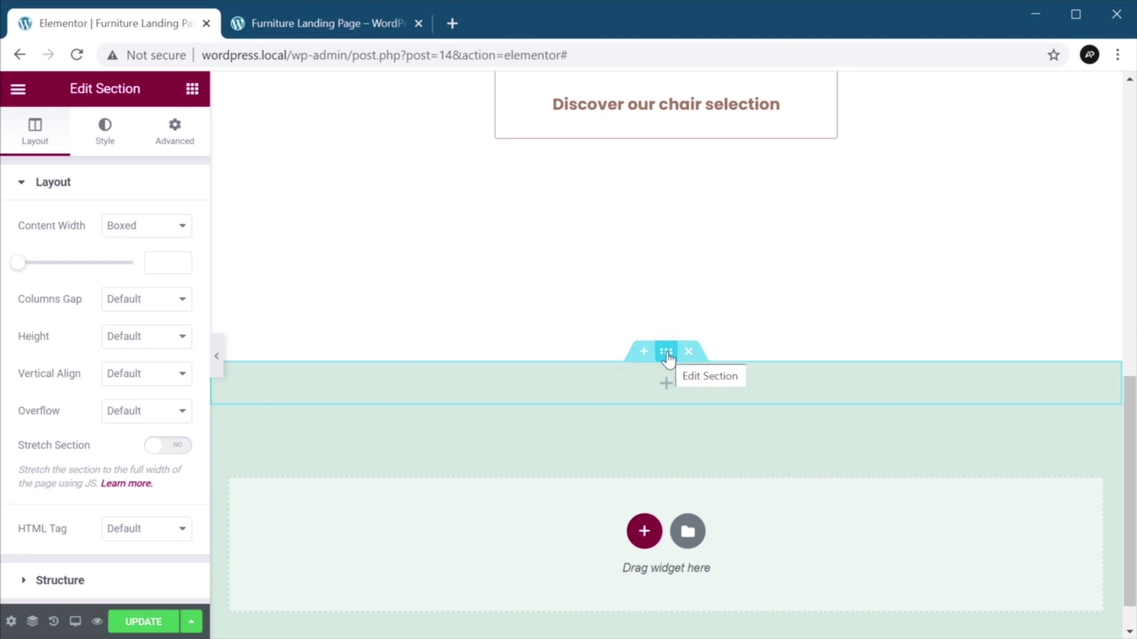
left_click(159, 227)
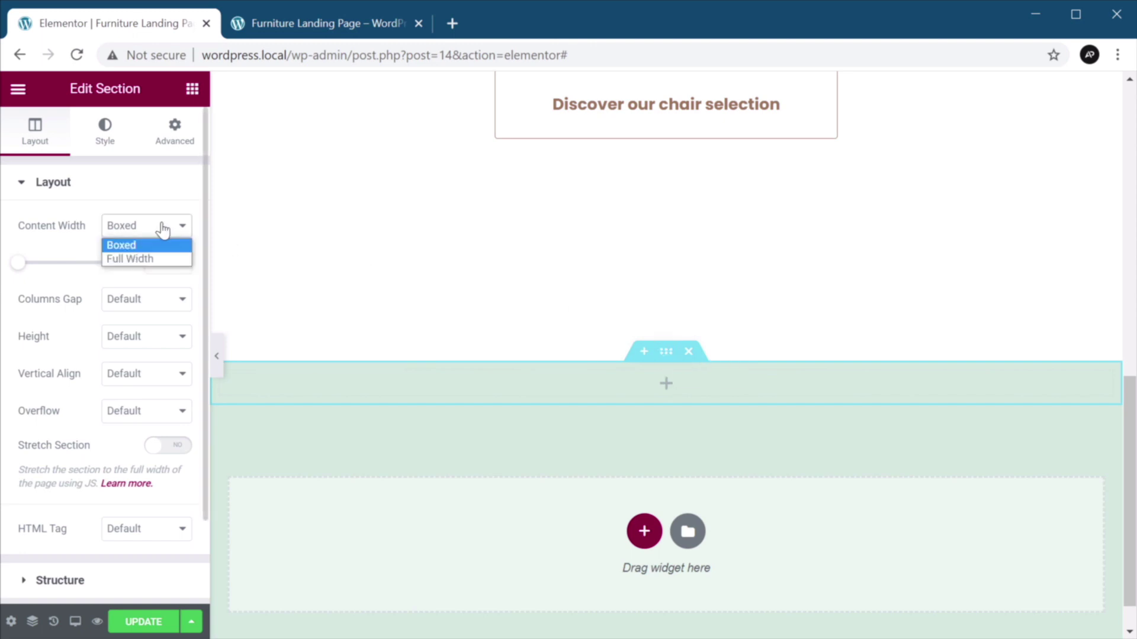
left_click(157, 259)
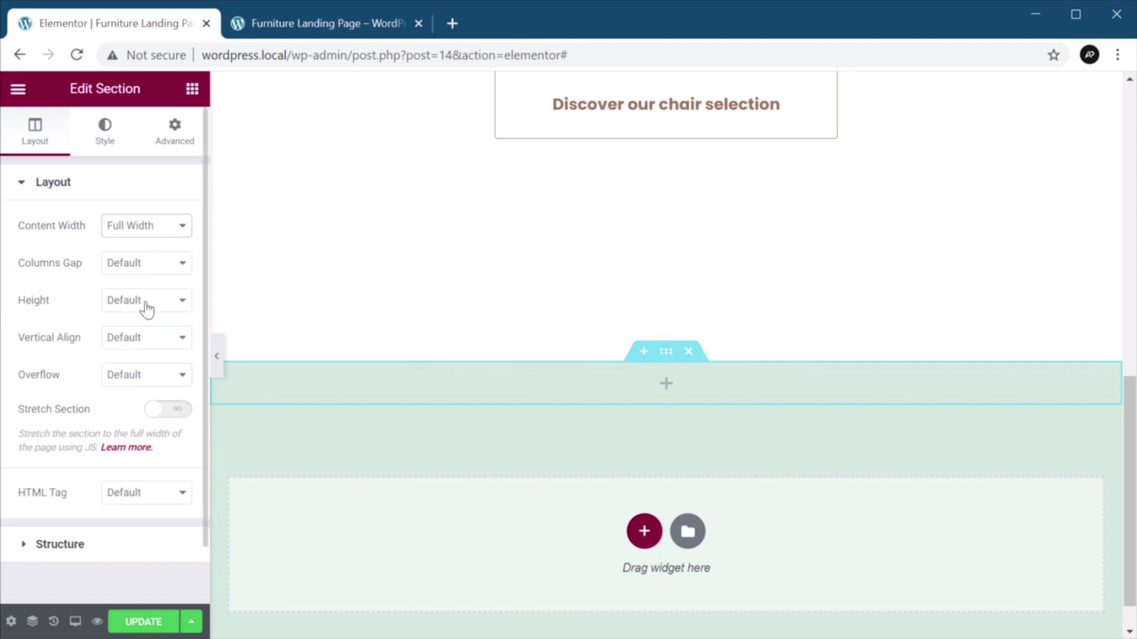
- Give the new section a classic background in the colour EFF0EA
left_click(107, 139)
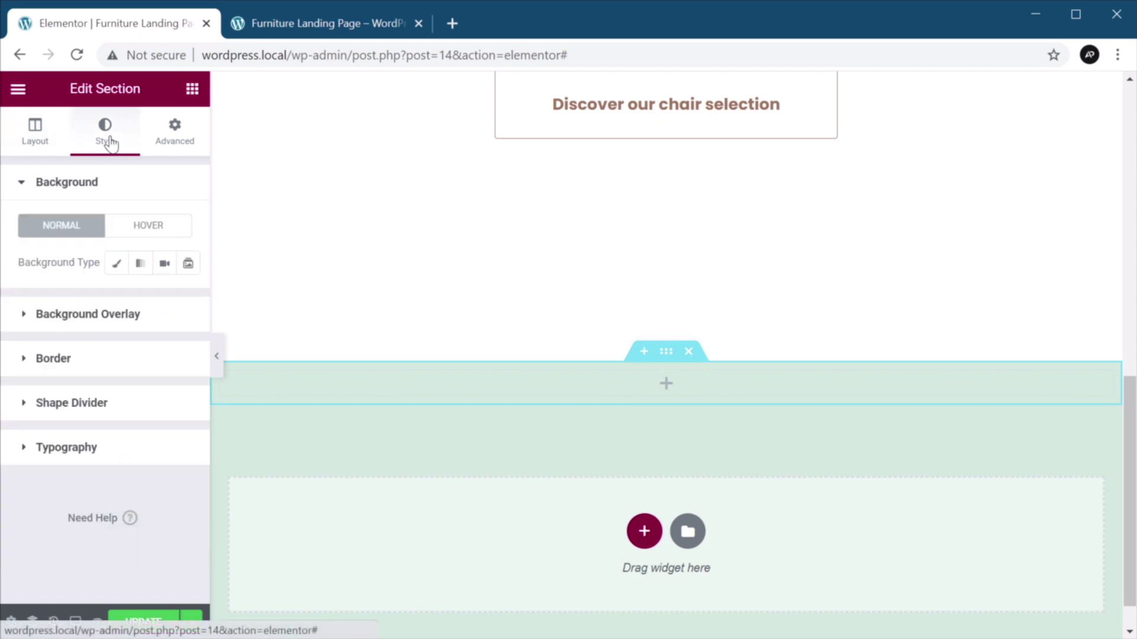
left_click(117, 264)
left_click(180, 304)
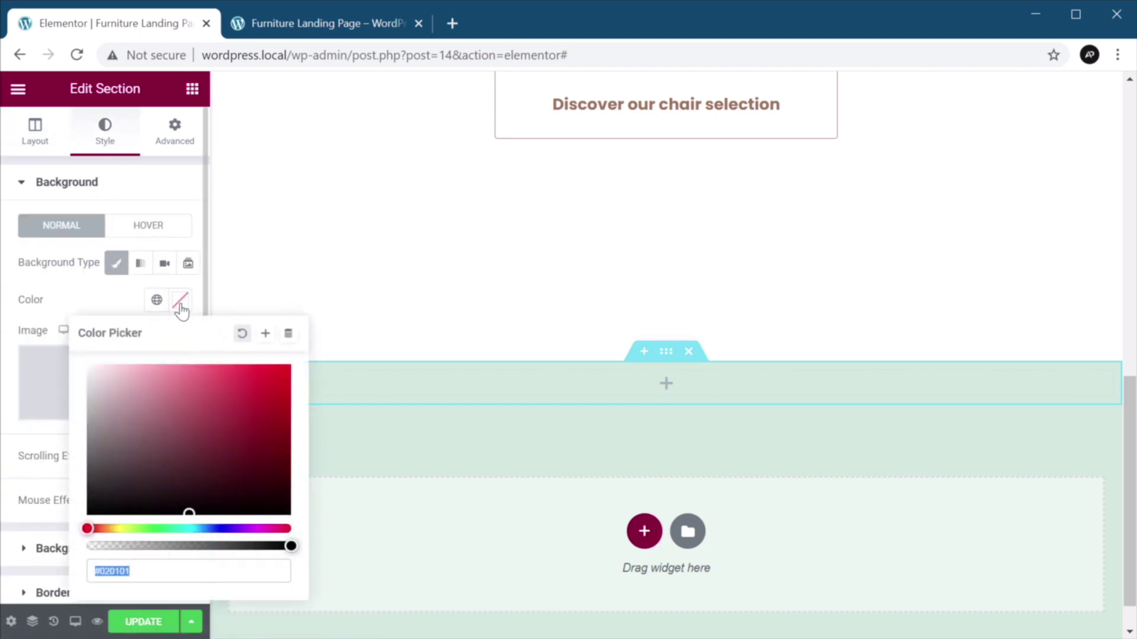
type("EFF0EA")
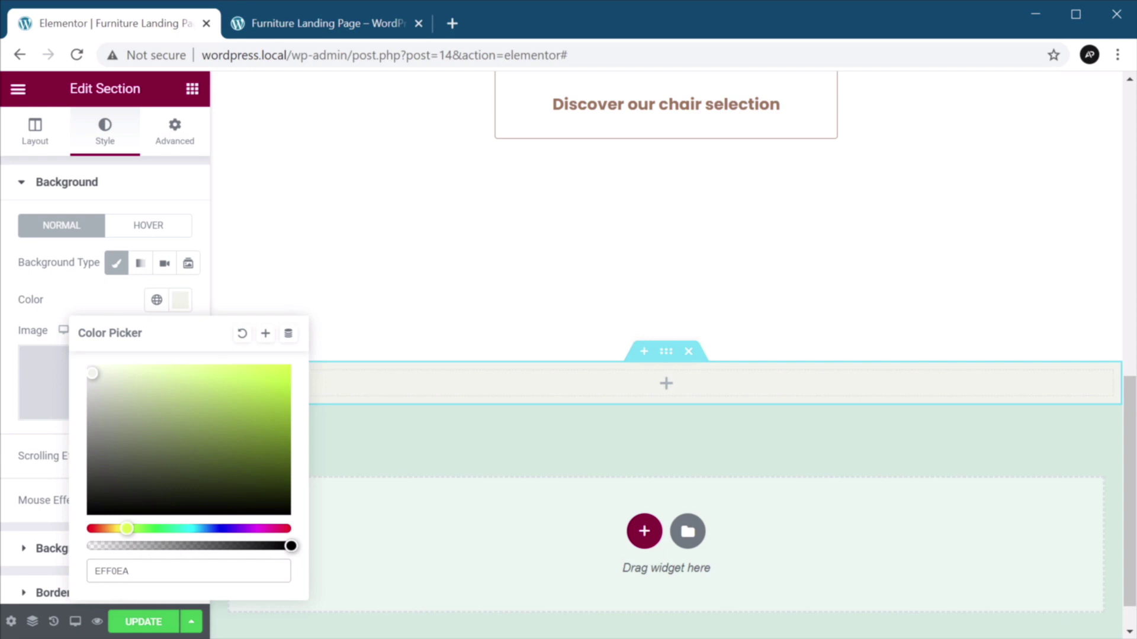
left_click(100, 307)
- Set the new section's padding to 240 px top and bottom and 120 px right and left, unlinked, and update the page
left_click(173, 135)
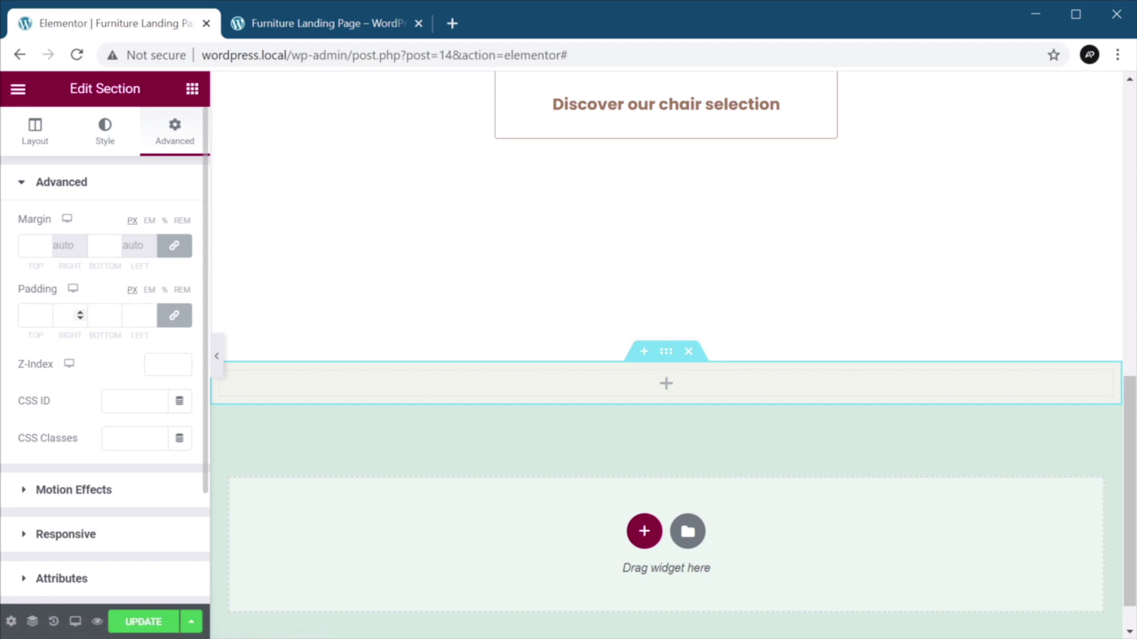
type("24")
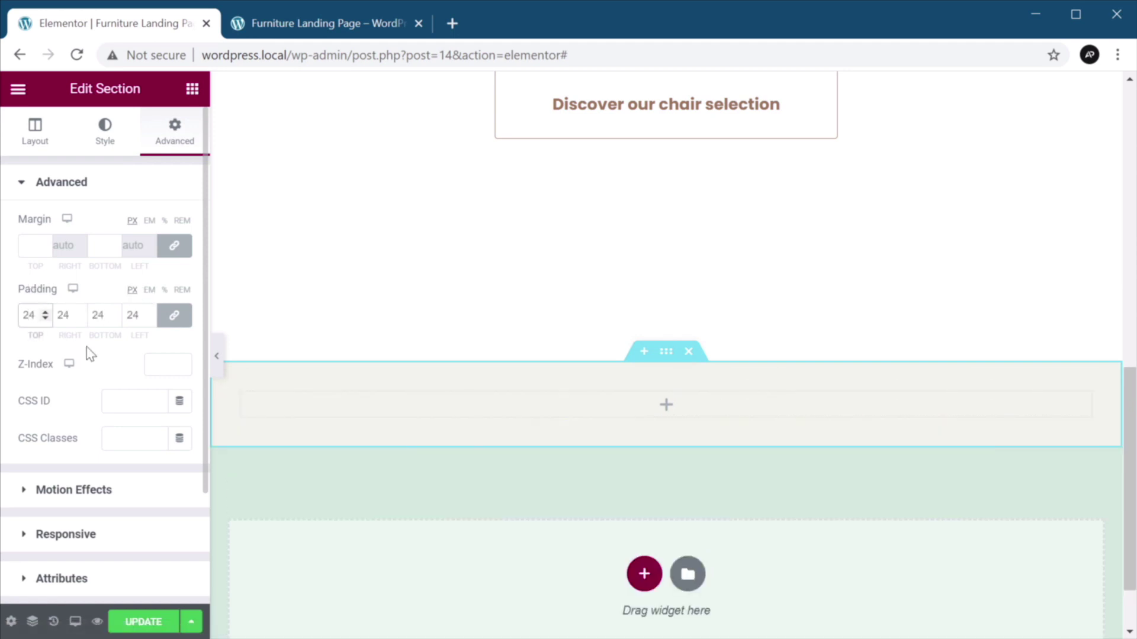
type("0")
key("Tab")
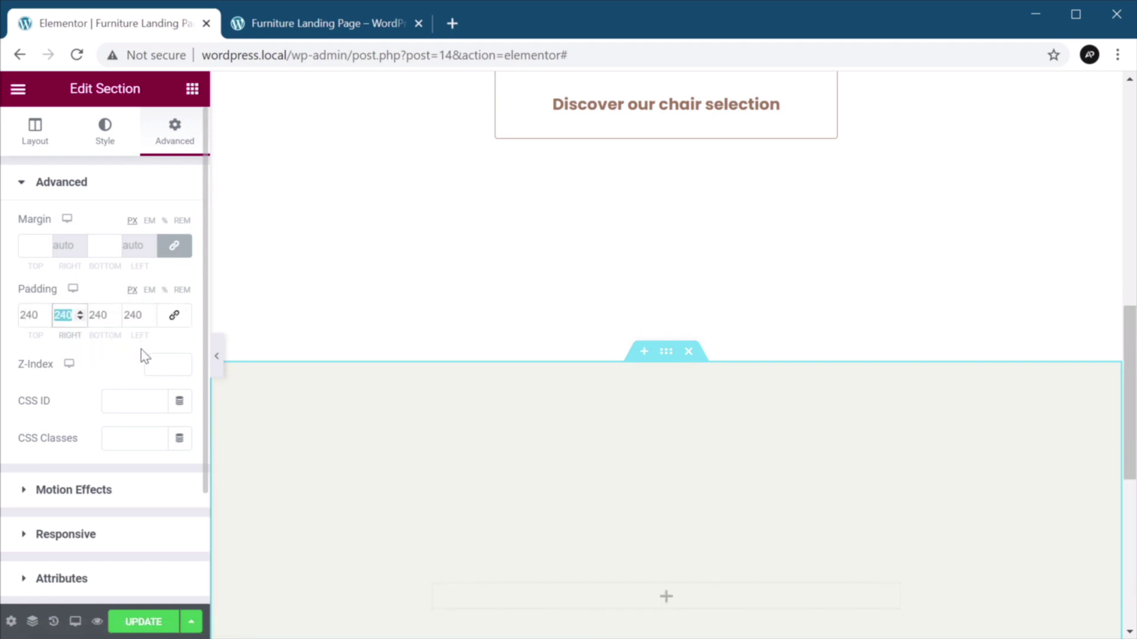
type("120")
key("Tab")
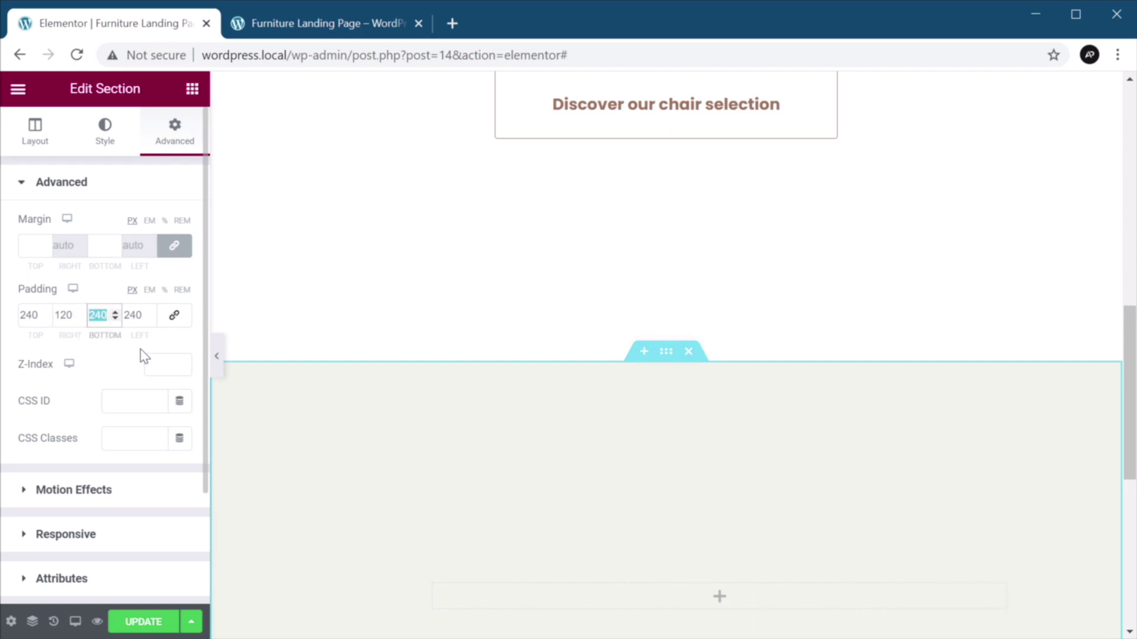
key("Tab")
type("120")
key("Tab")
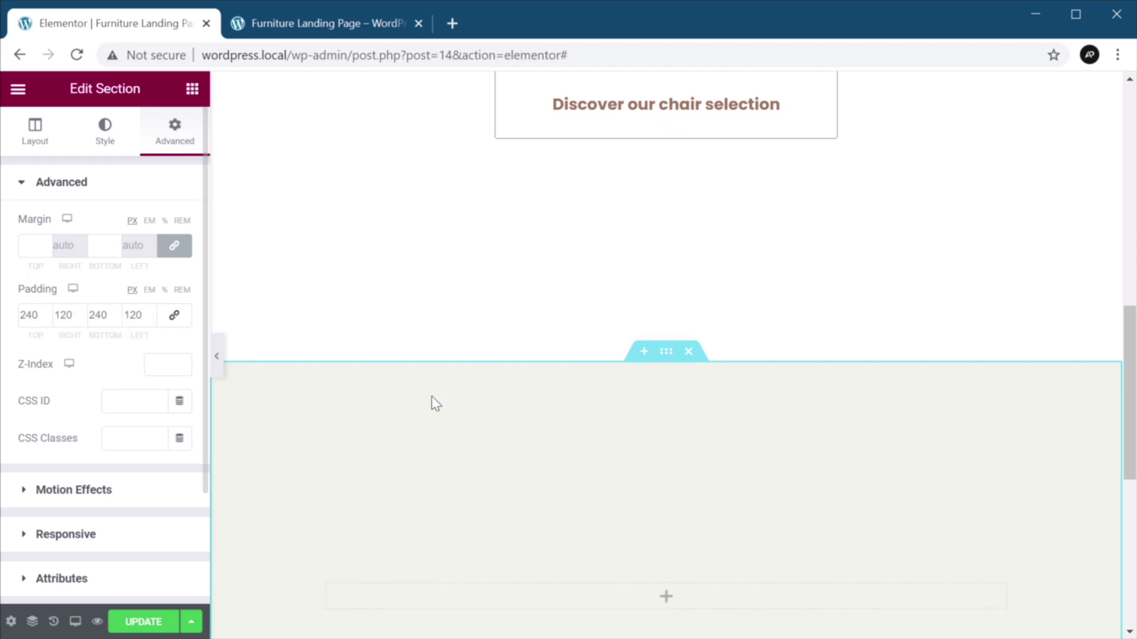
scroll(474, 401, "down", 3)
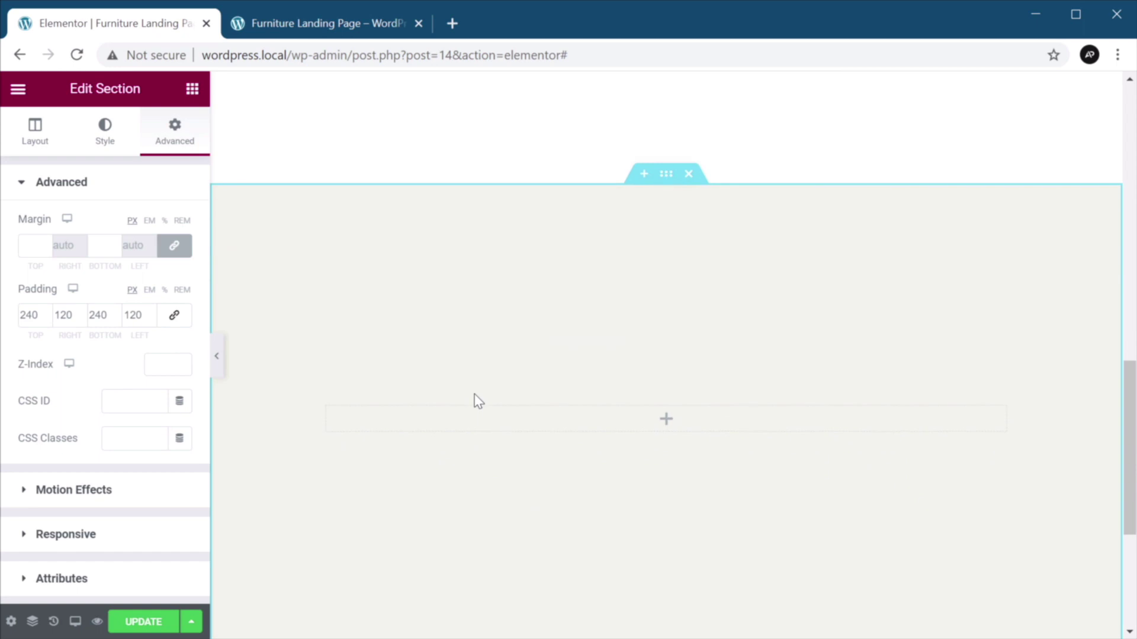
left_click(145, 623)
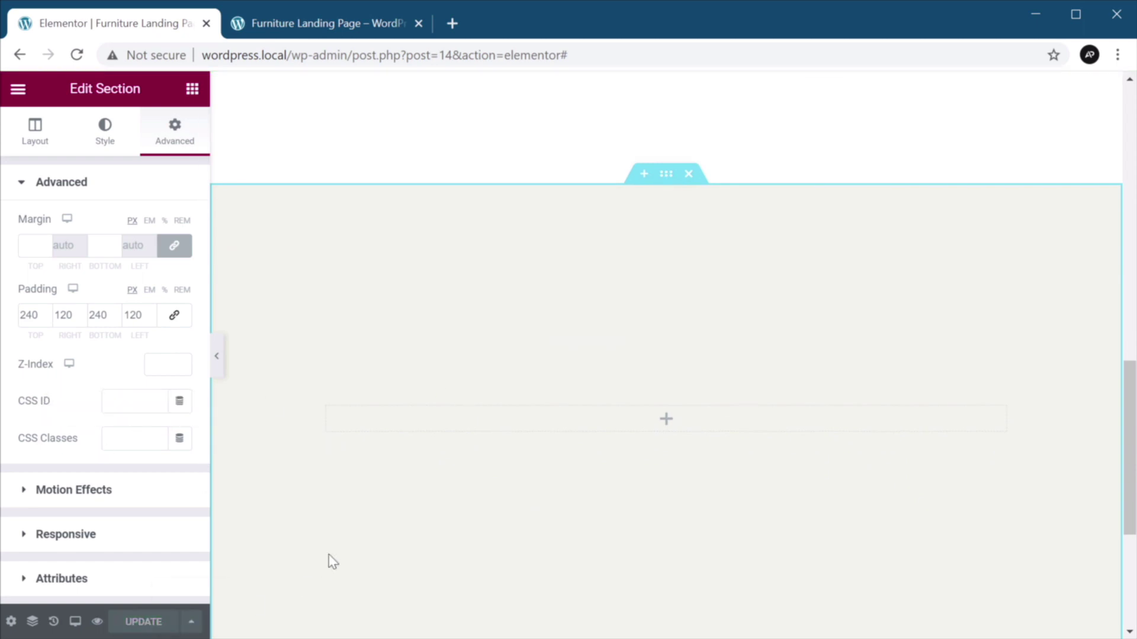
- Add a Heading widget to the new section and duplicate it
left_click(193, 90)
left_click_drag(155, 261, 668, 429)
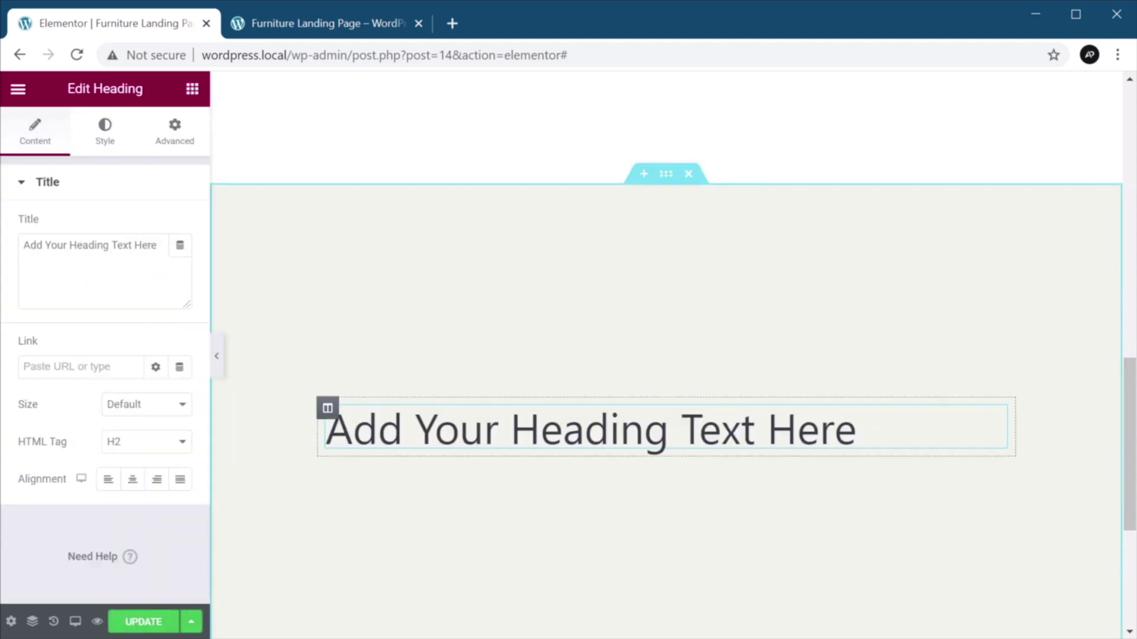
right_click(997, 424)
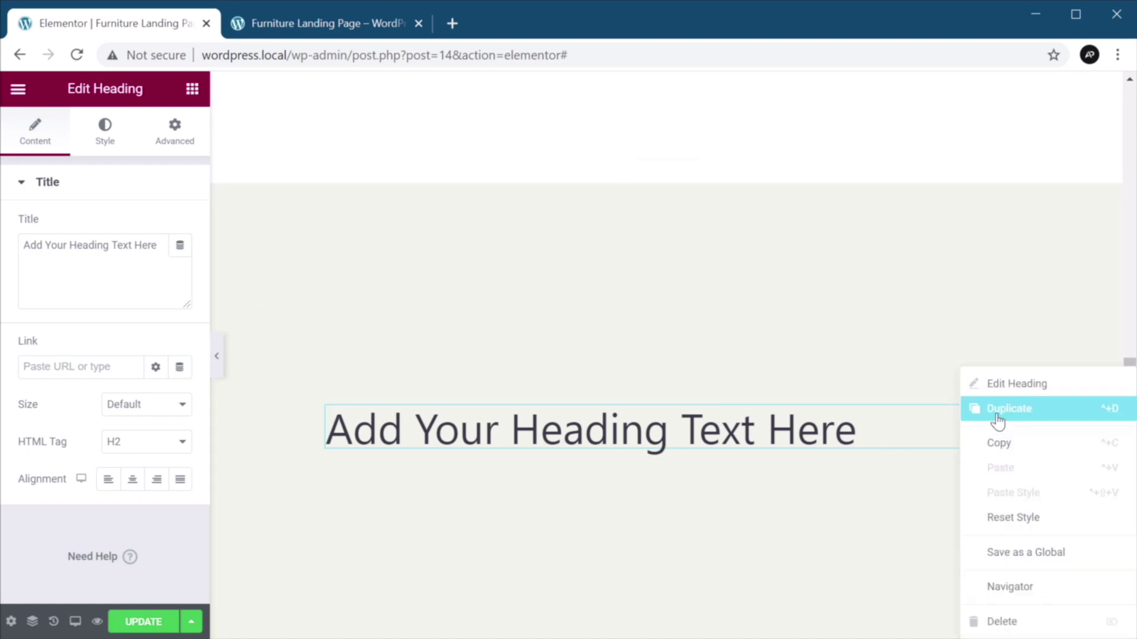
left_click(998, 421)
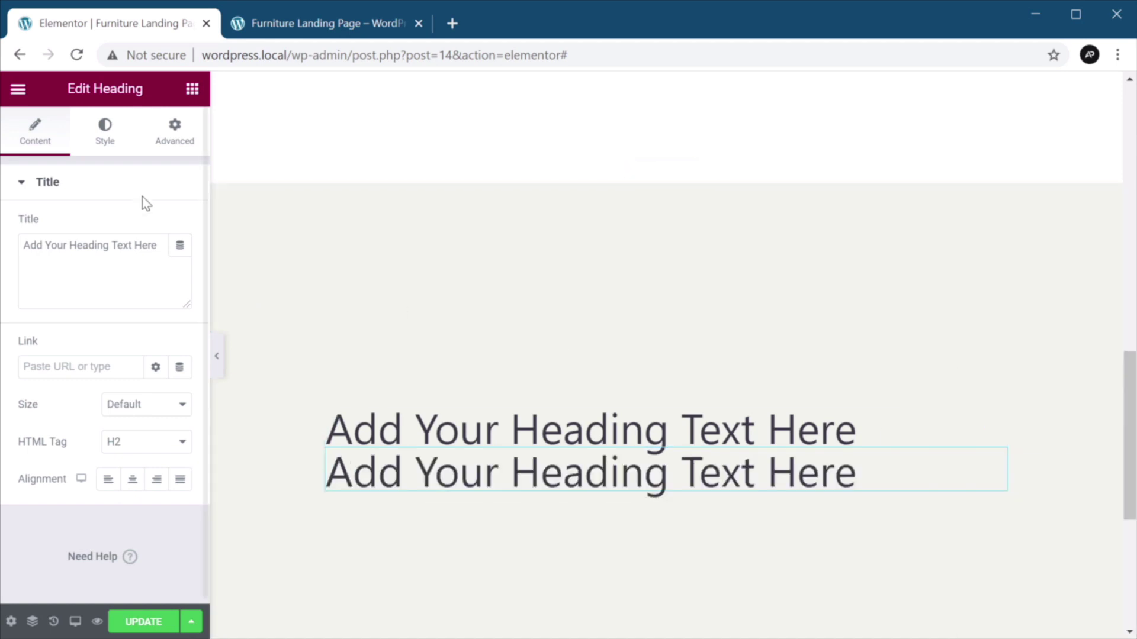
- Add a Text Editor widget below the two headings and a two-column Inner Section beneath it
left_click(192, 90)
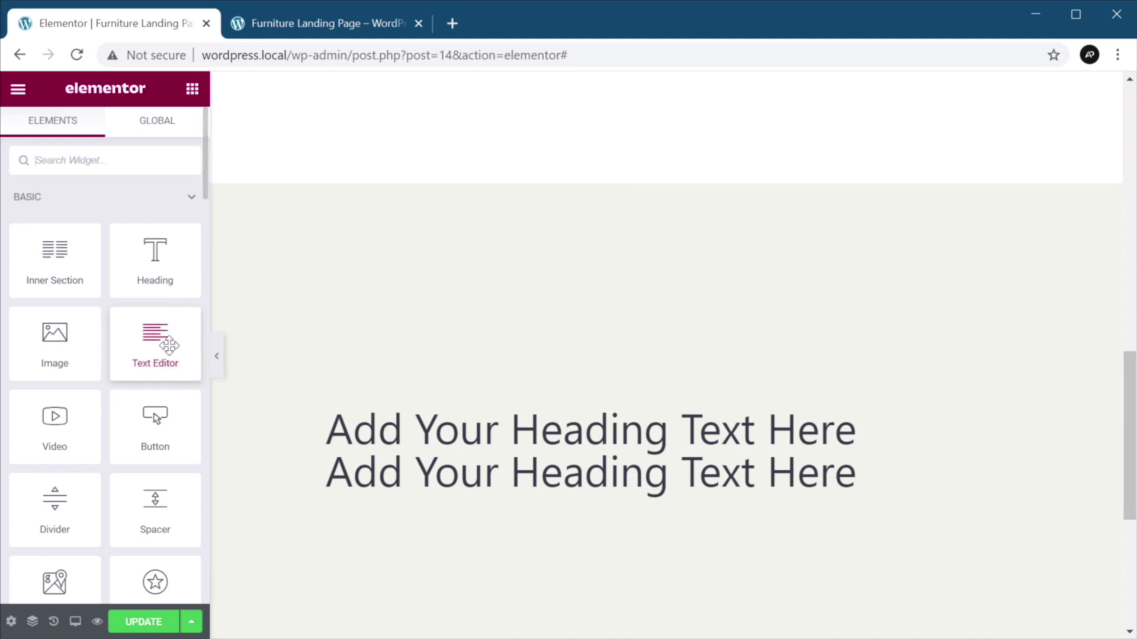
left_click_drag(151, 332, 598, 498)
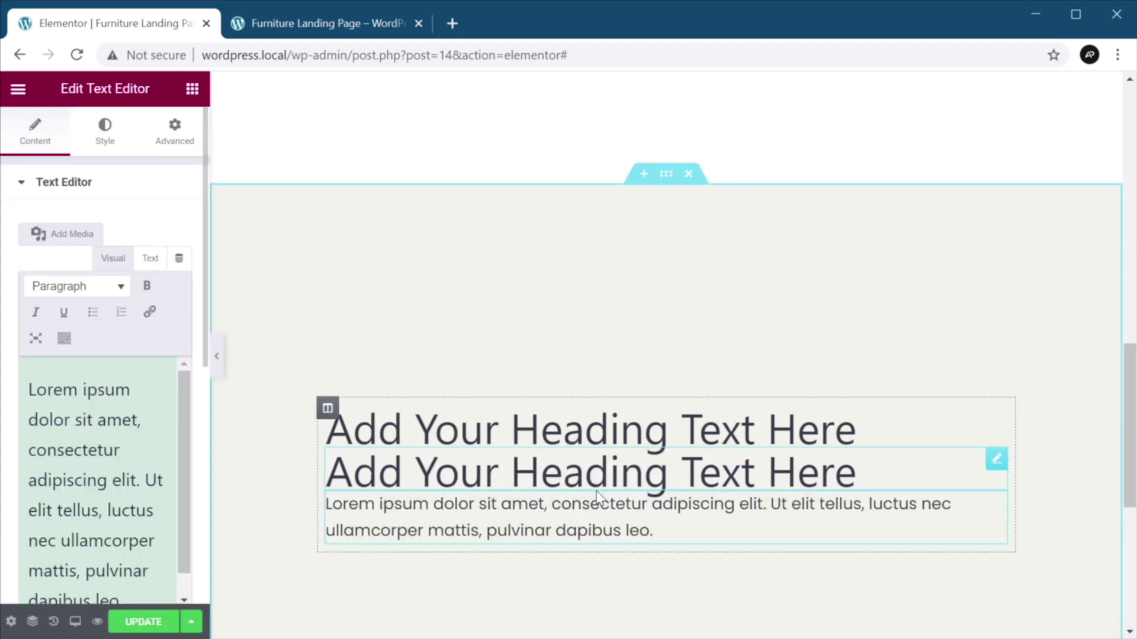
left_click(190, 94)
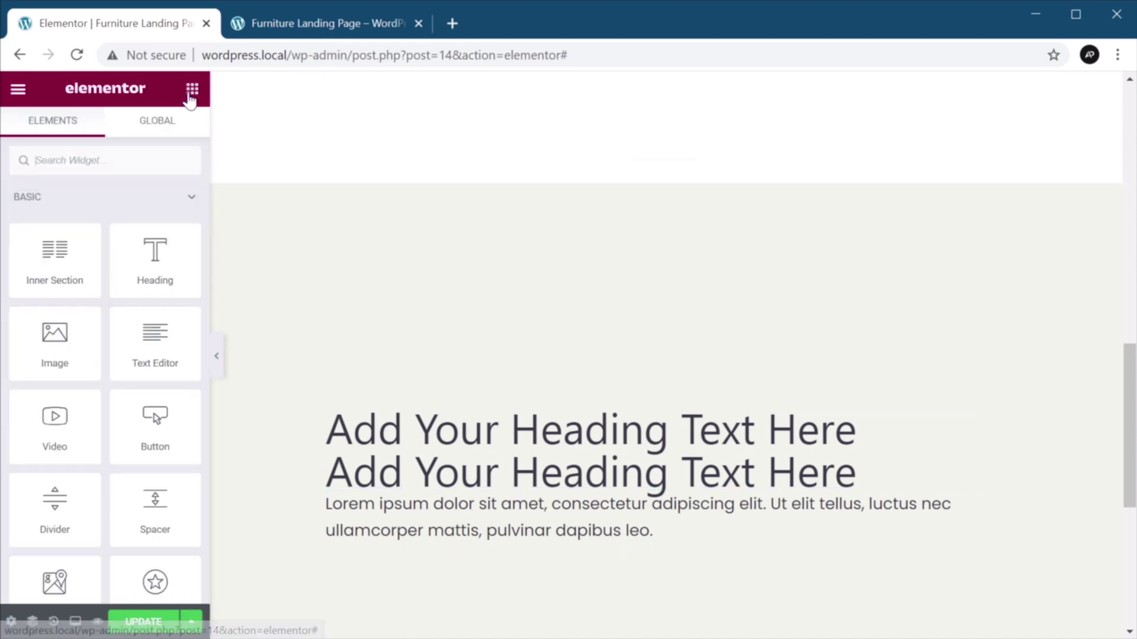
left_click_drag(55, 255, 610, 536)
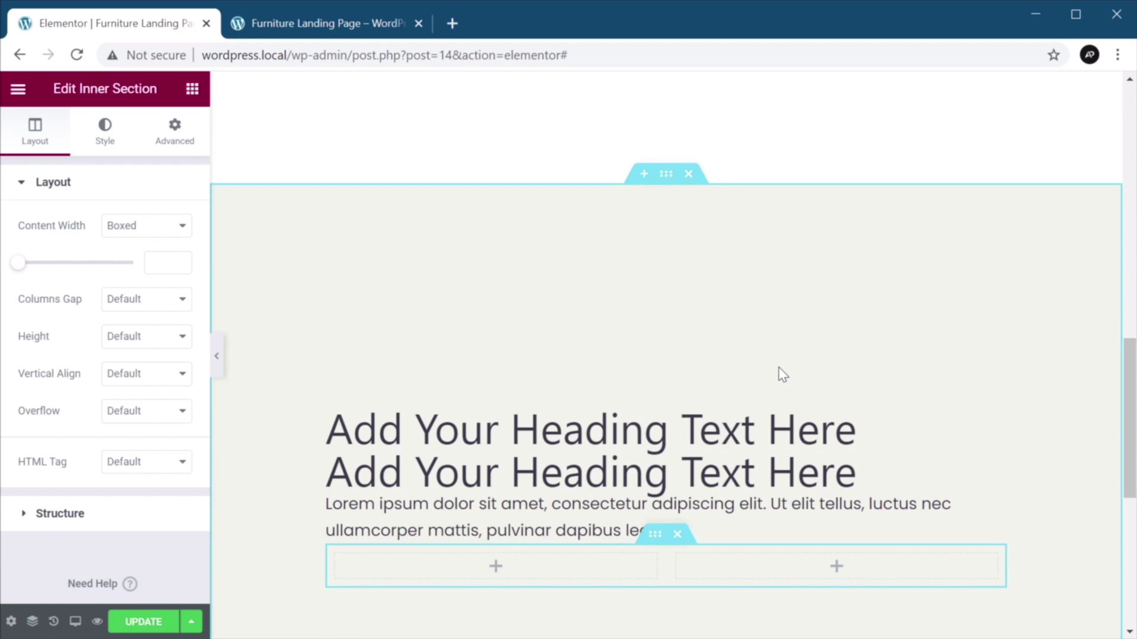
- Change the upper heading's text to "The selection", center it and set its HTML tag to H6
left_click(740, 428)
left_click(155, 279)
key("ctrl+a")
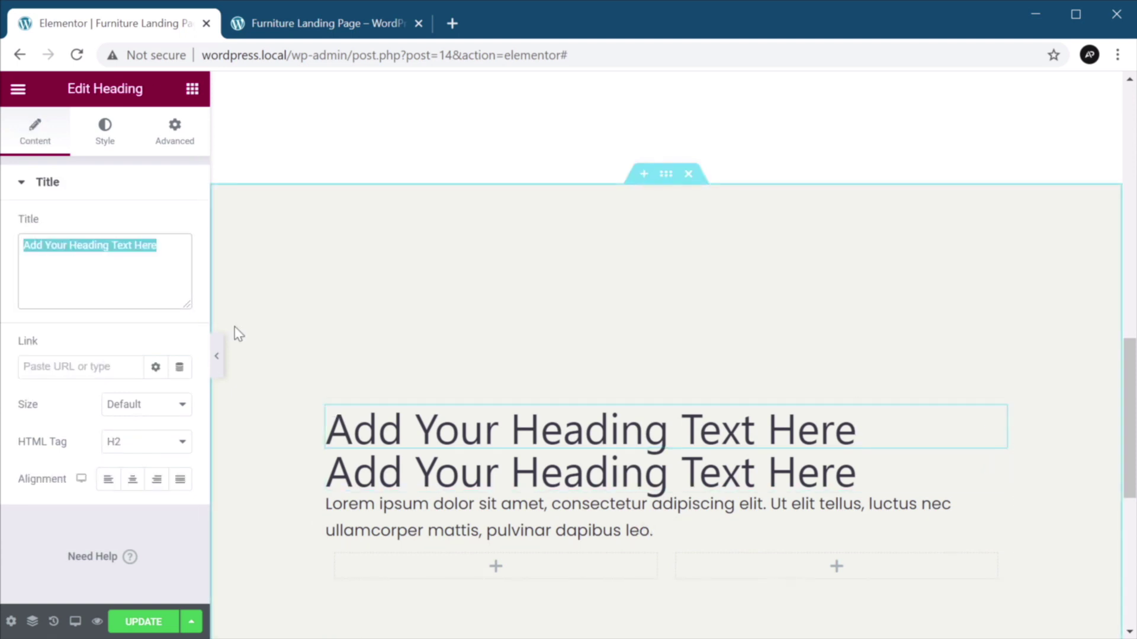
type("The selection")
left_click(132, 479)
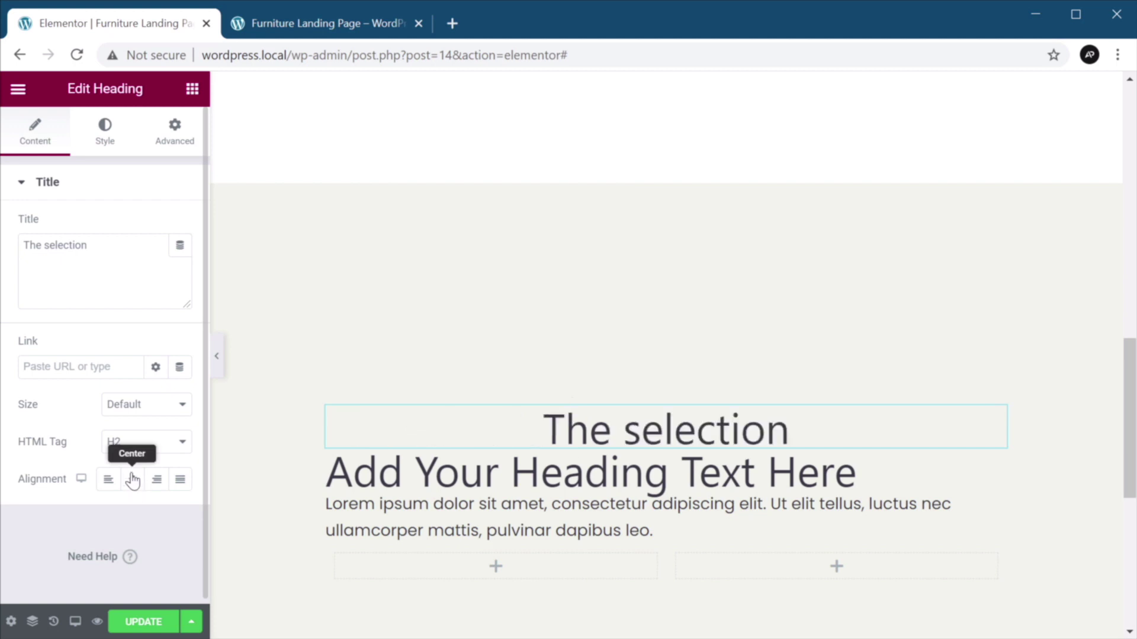
left_click(145, 452)
left_click(142, 522)
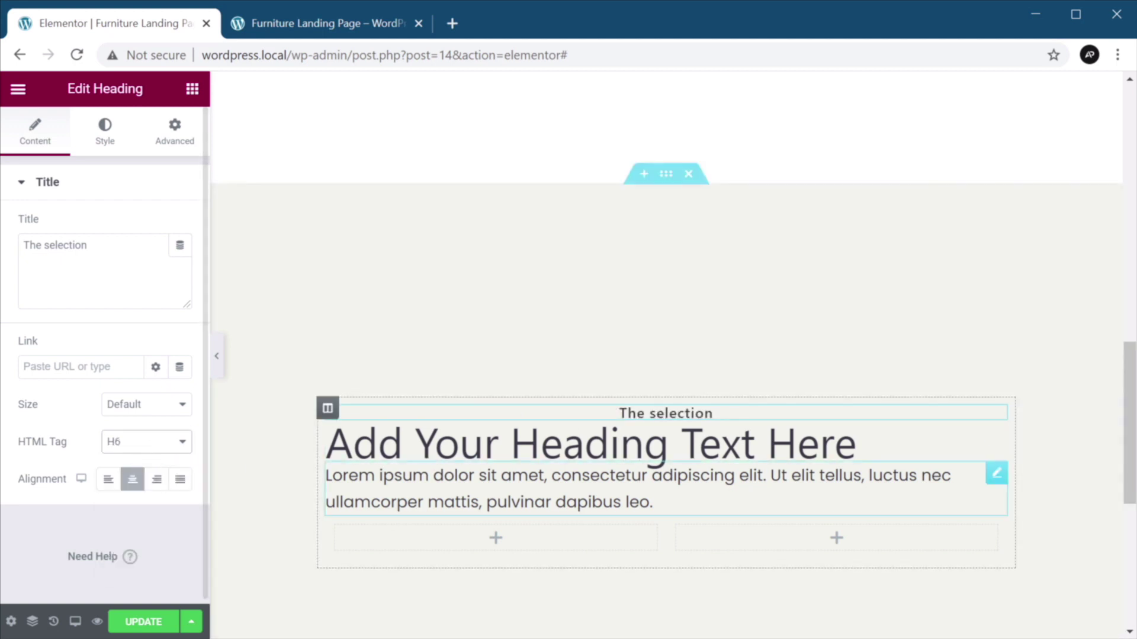
- Change the second heading's text to "Our Chairs" and center it
left_click(856, 444)
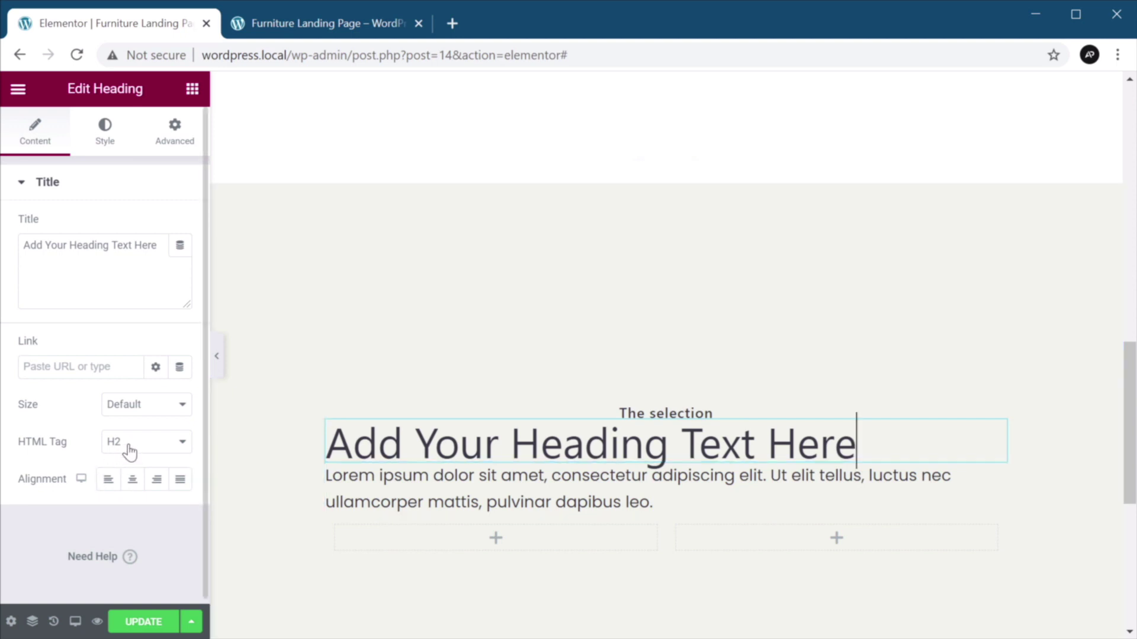
left_click(105, 260)
key("ctrl+a")
type("Our Chairs")
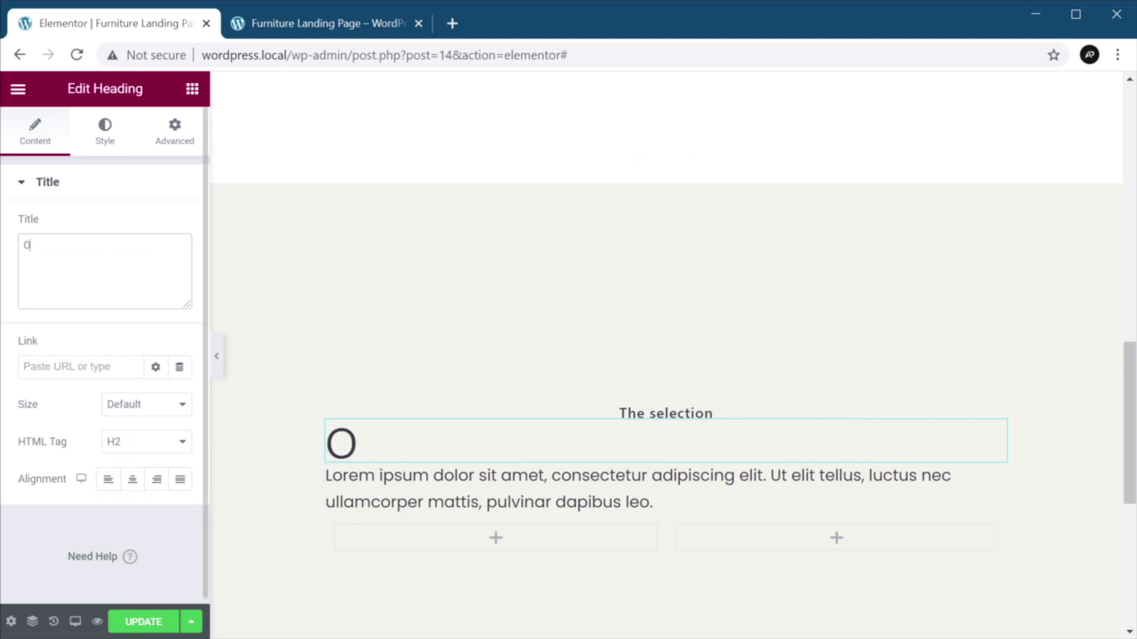
left_click(132, 479)
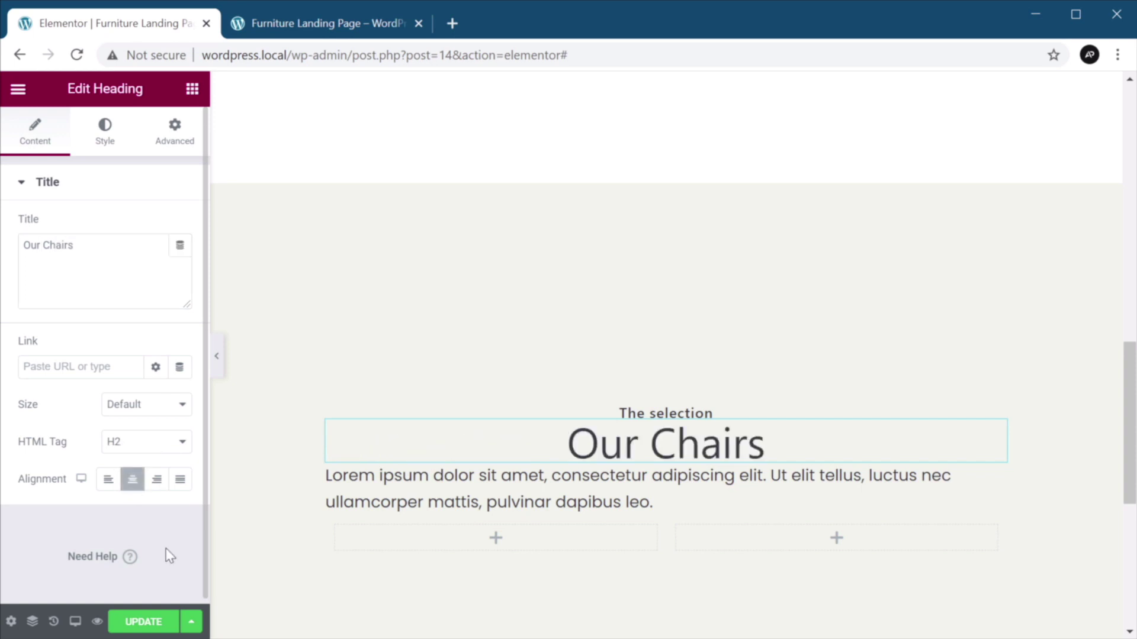
- Change the paragraph to "We mostly sell one-off items. That means that we make one-of-a-kind furniture pieces so whoever buys it will have a unique item.", centered
left_click(655, 502)
left_click(105, 390)
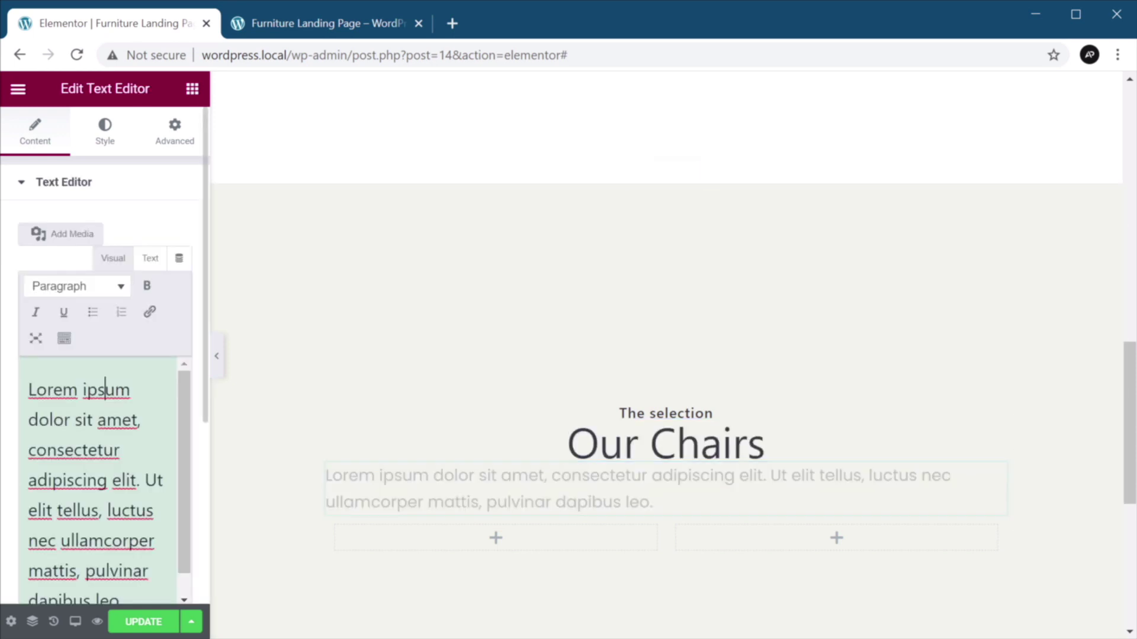
key("ctrl+a")
type("We mostly sell one-off items. That means that we make one-of-a-kind furniture pieces so whoever buys it will have a unique item.")
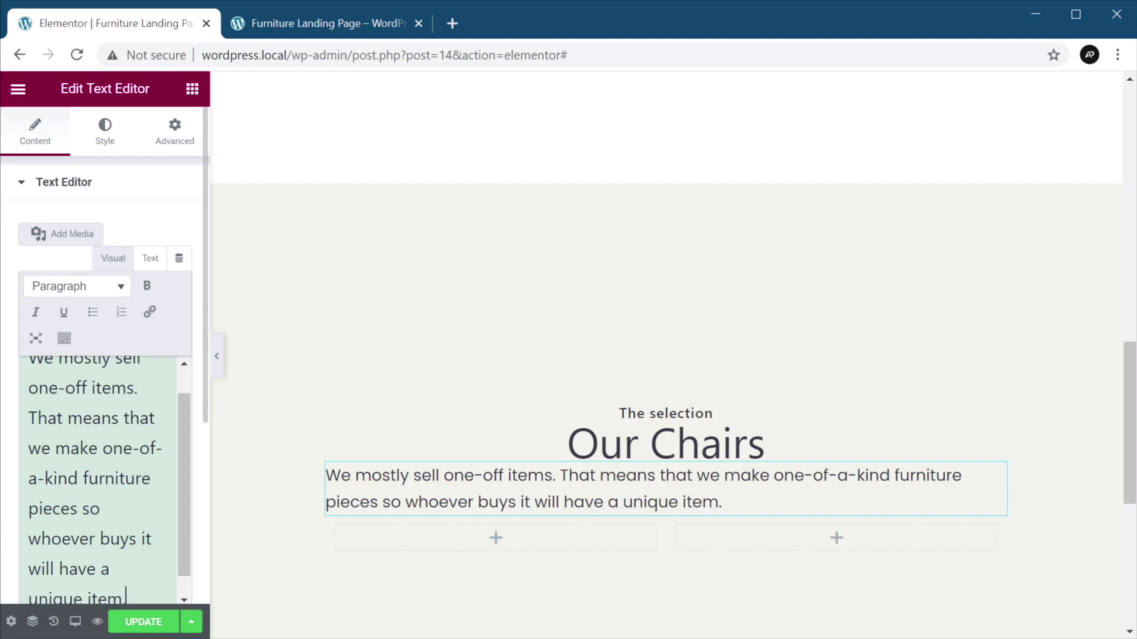
left_click(105, 139)
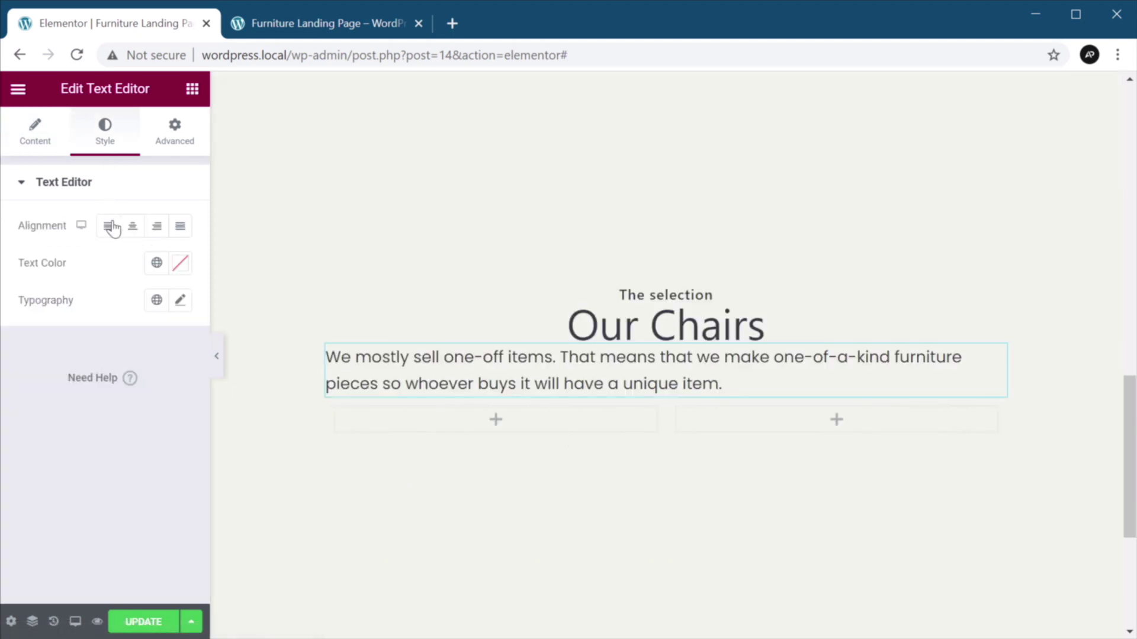
left_click(132, 226)
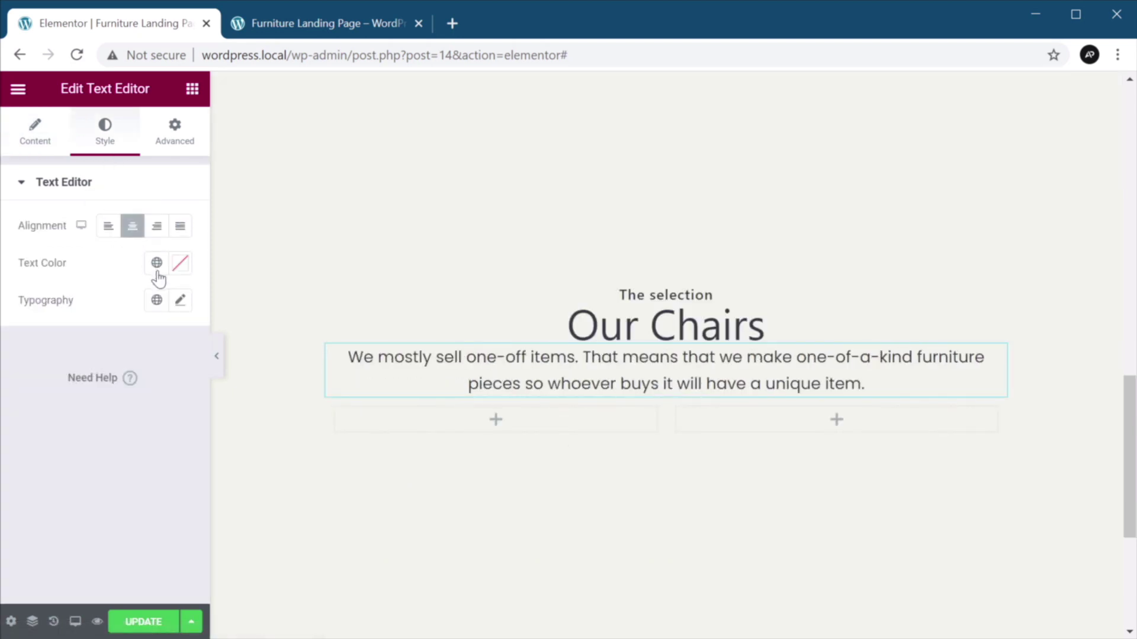
- Give the paragraph below "Our Chairs" a custom width of 640 px
left_click(176, 128)
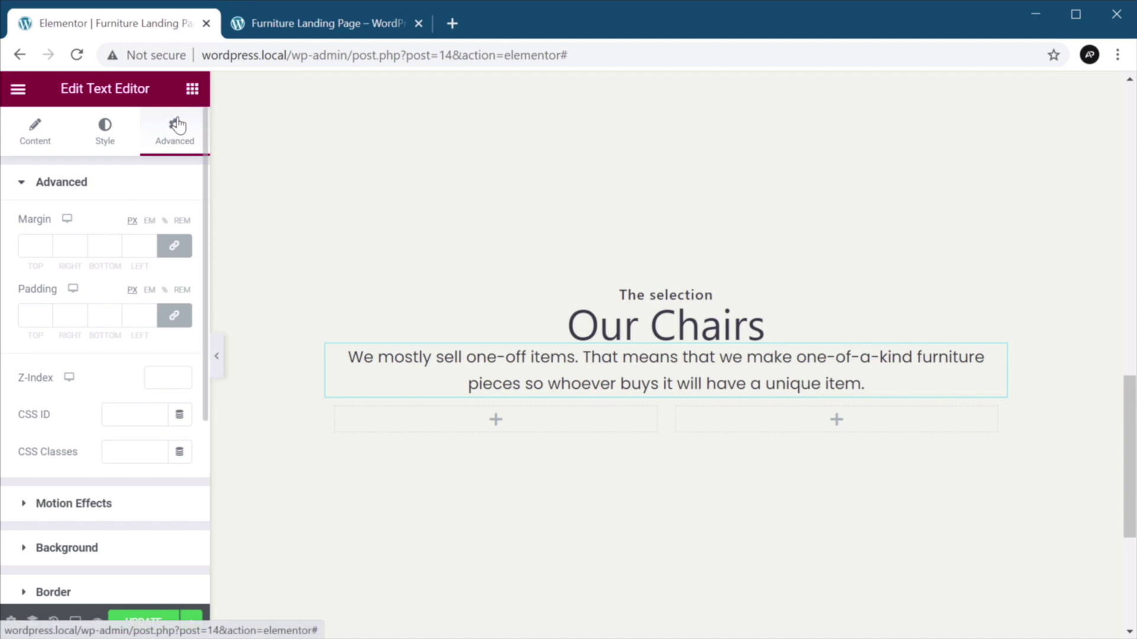
scroll(124, 279, "down", 5)
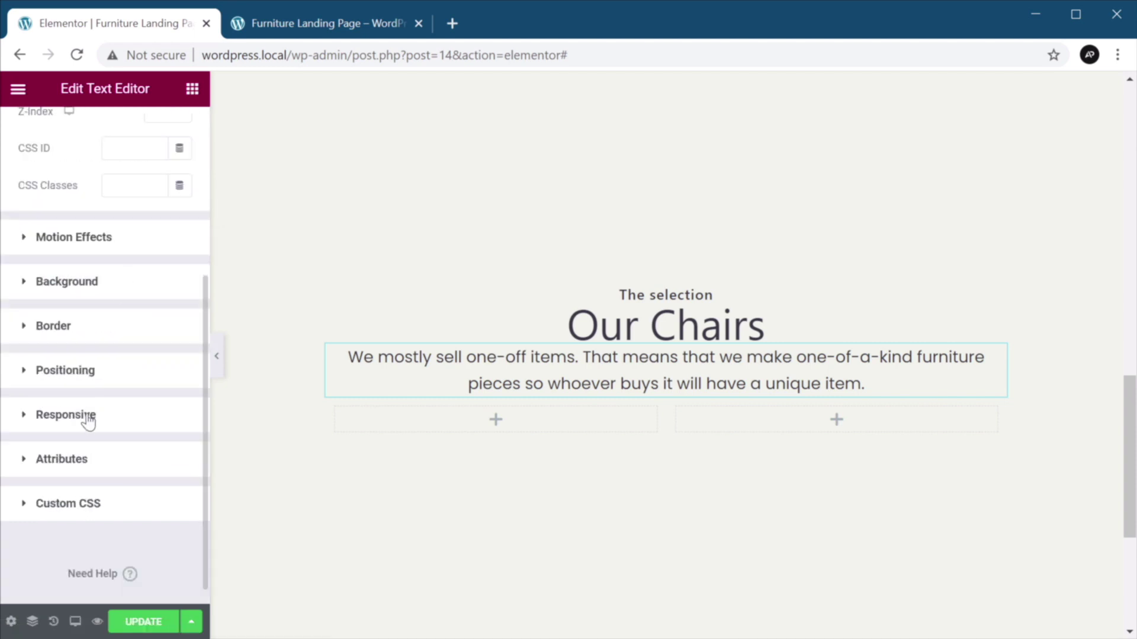
left_click(95, 370)
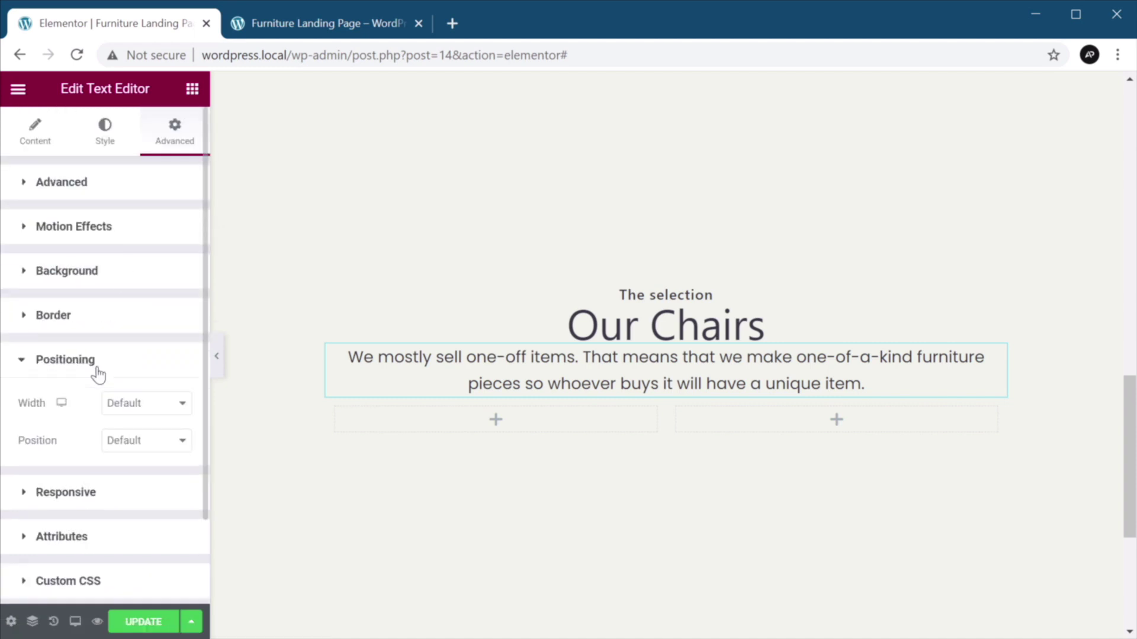
left_click(136, 407)
left_click(146, 465)
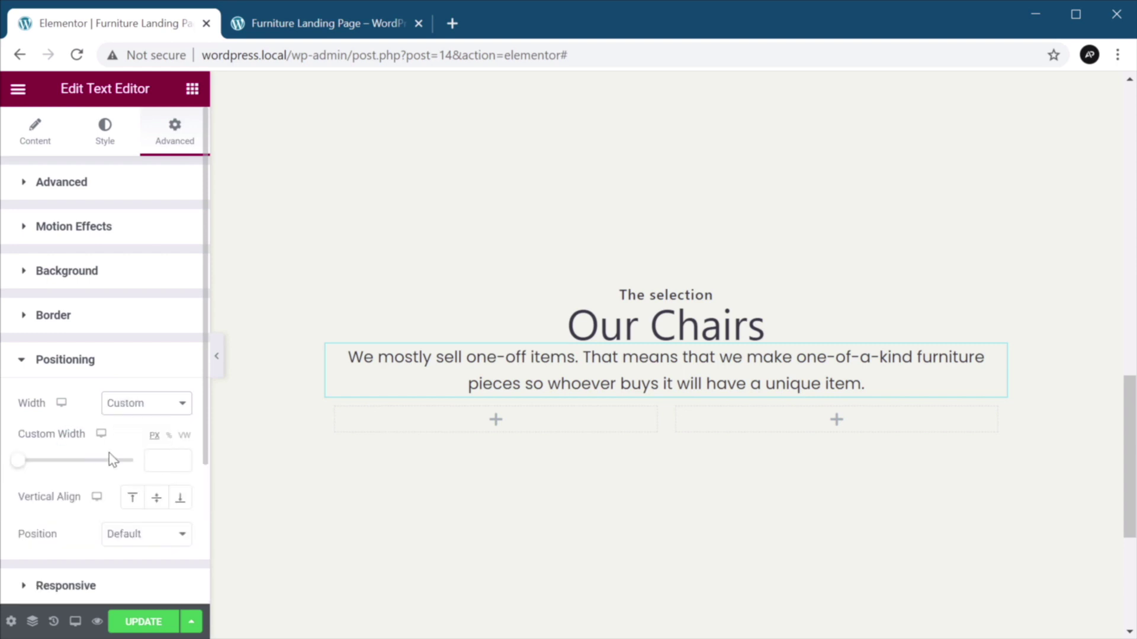
left_click(169, 460)
type("640")
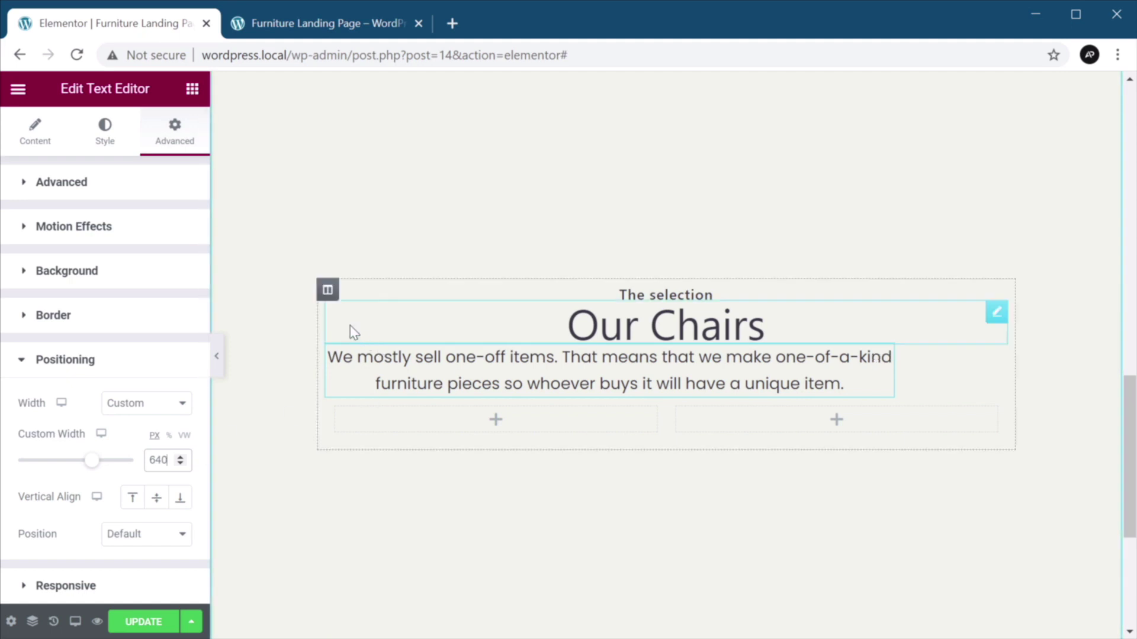
- Set the horizontal alignment of the column containing the headings and paragraph to Center
left_click(328, 291)
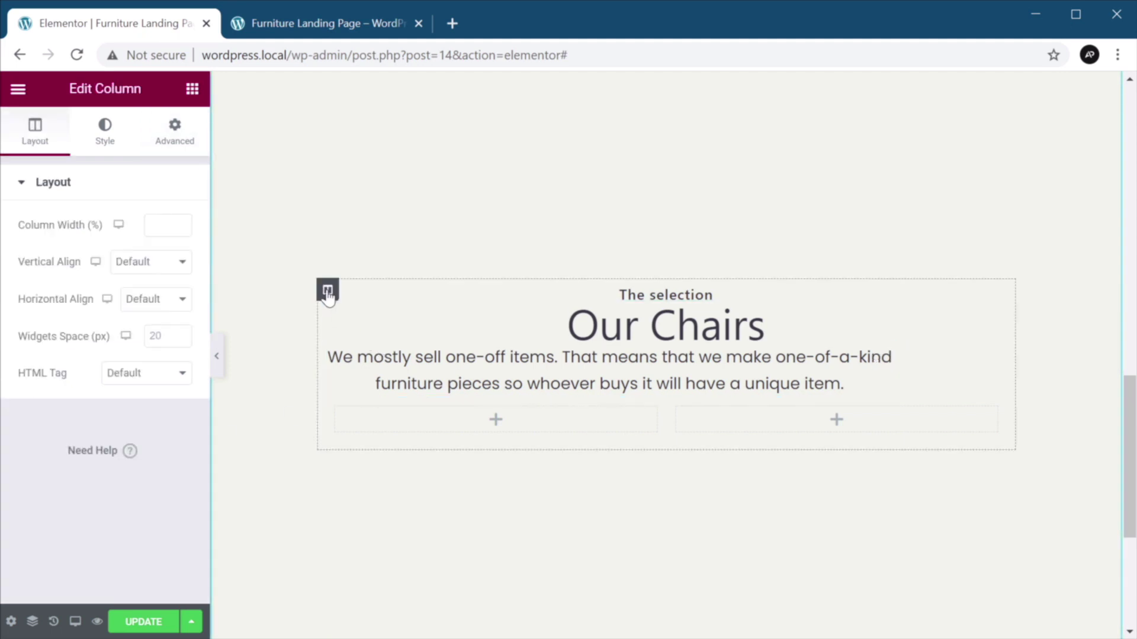
left_click(152, 302)
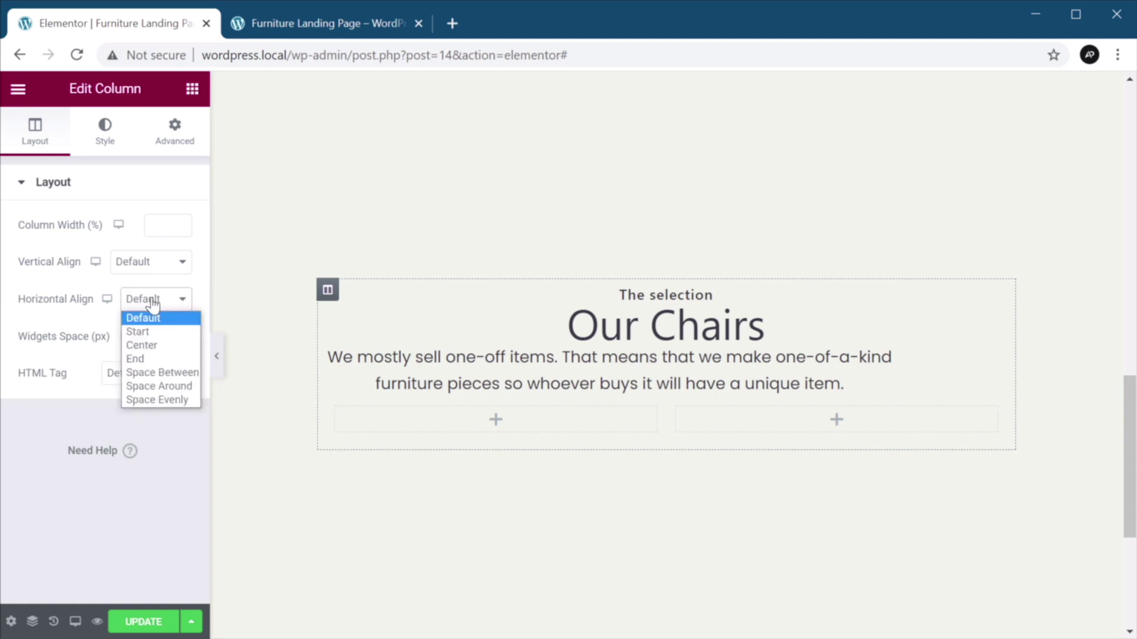
left_click(141, 345)
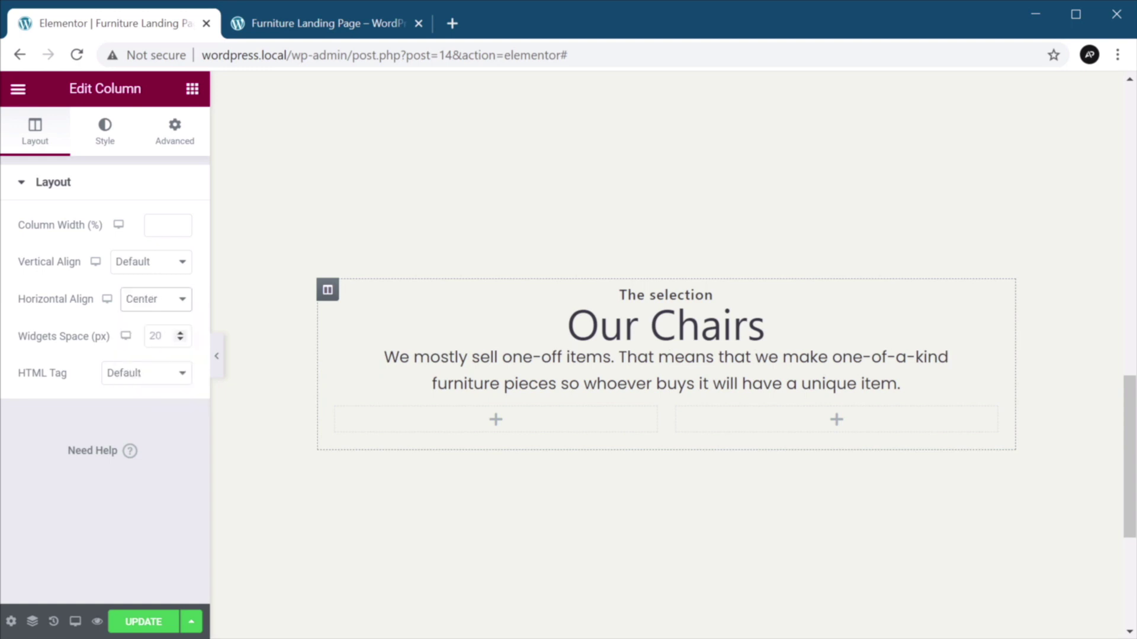
- Unlink the margins of the "The selection" heading and set its bottom margin to 8 px
left_click(713, 295)
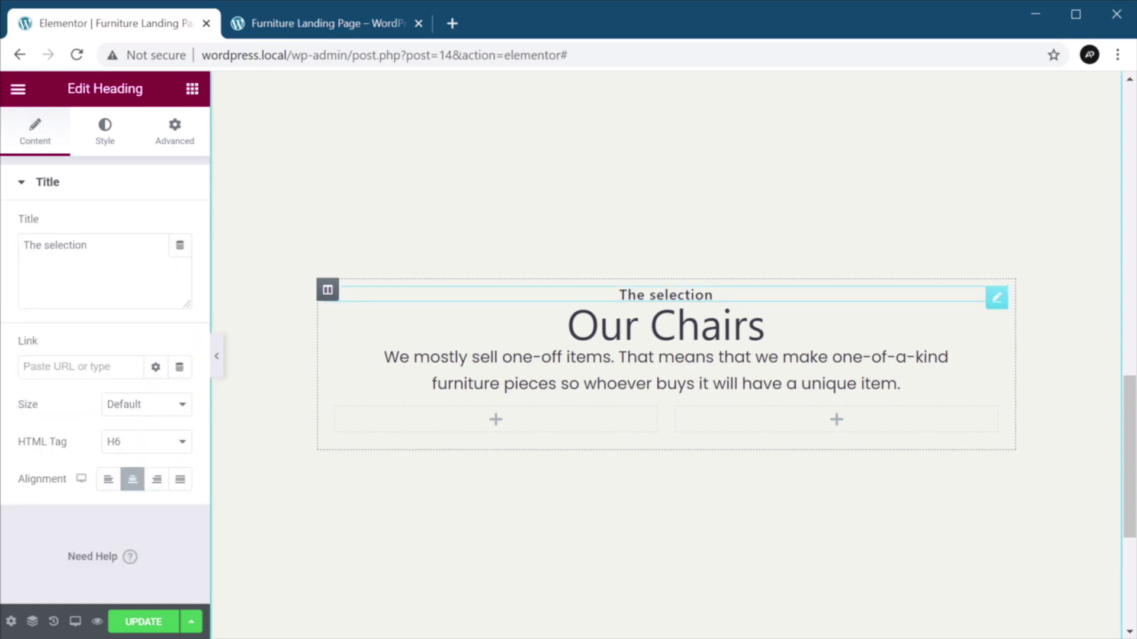
left_click(172, 141)
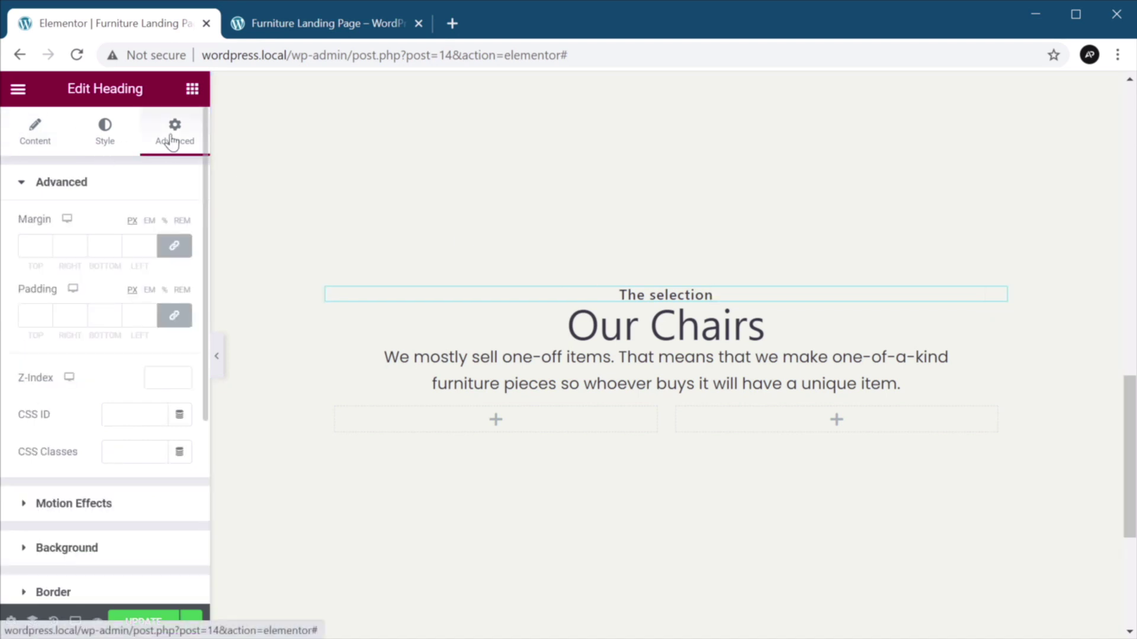
left_click(173, 245)
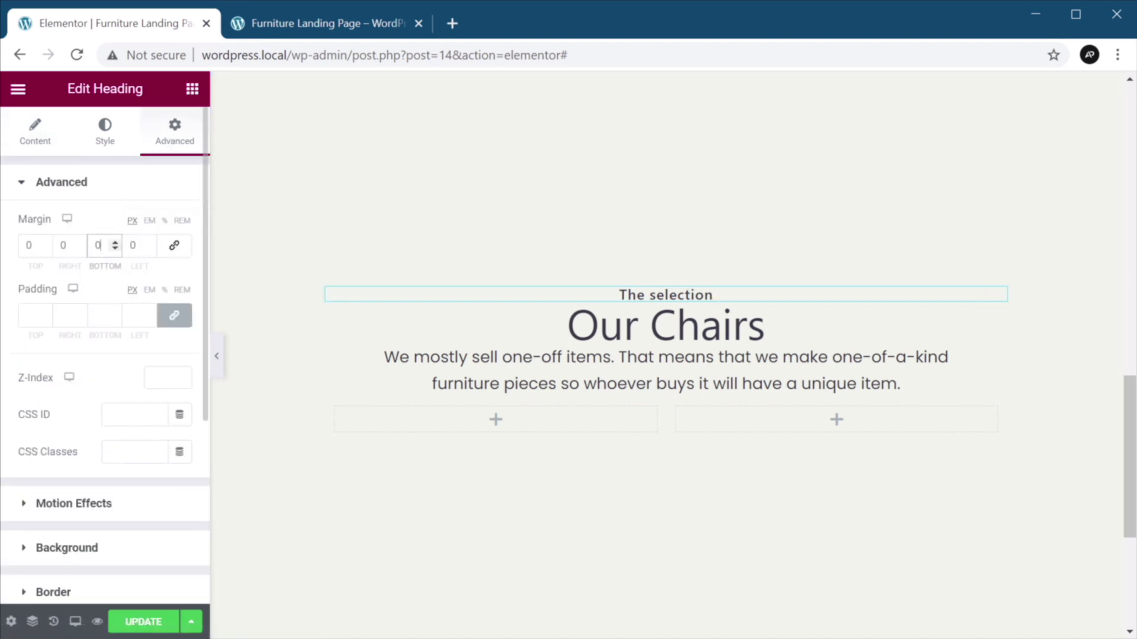
type("8")
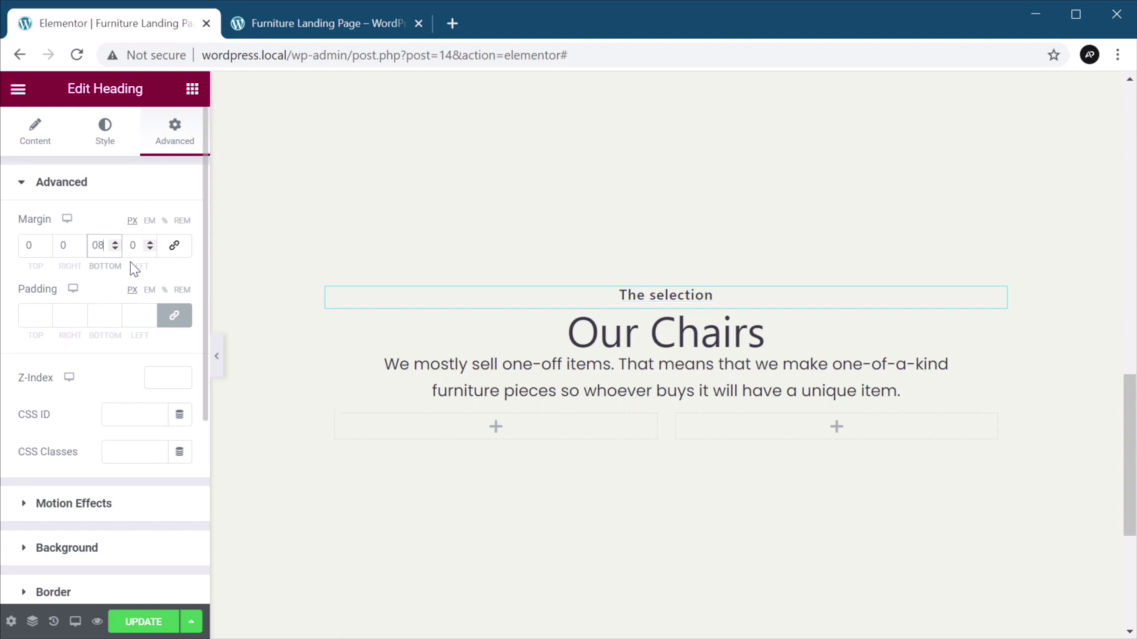
key("Tab")
- Unlink the margins of the "Our Chairs" heading and set its bottom margin to 32 px
left_click(598, 332)
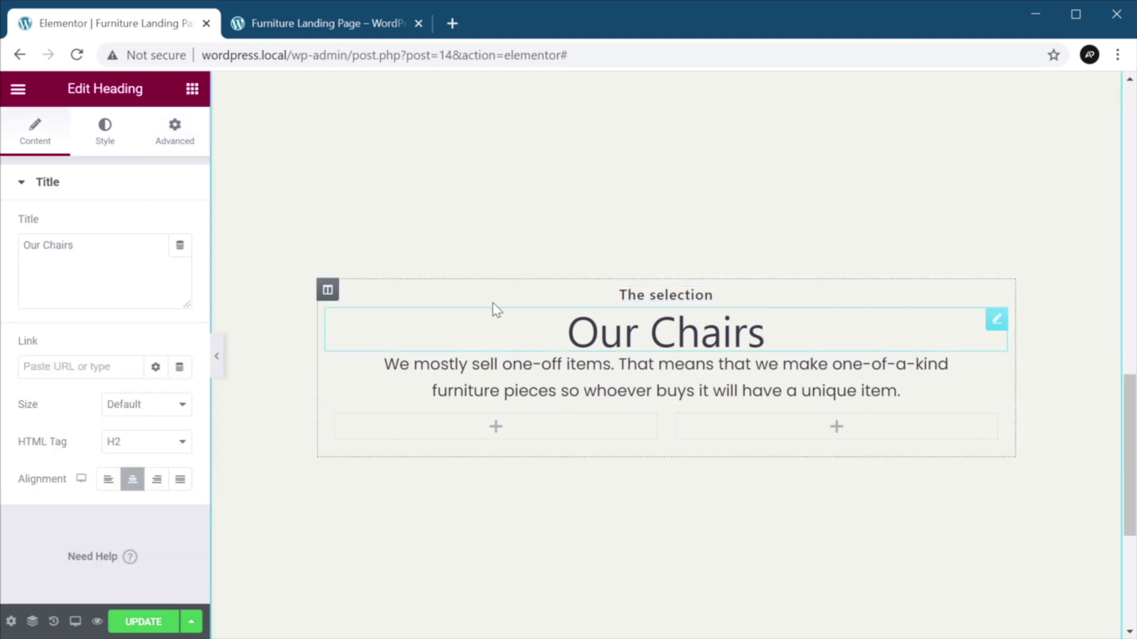
left_click(176, 135)
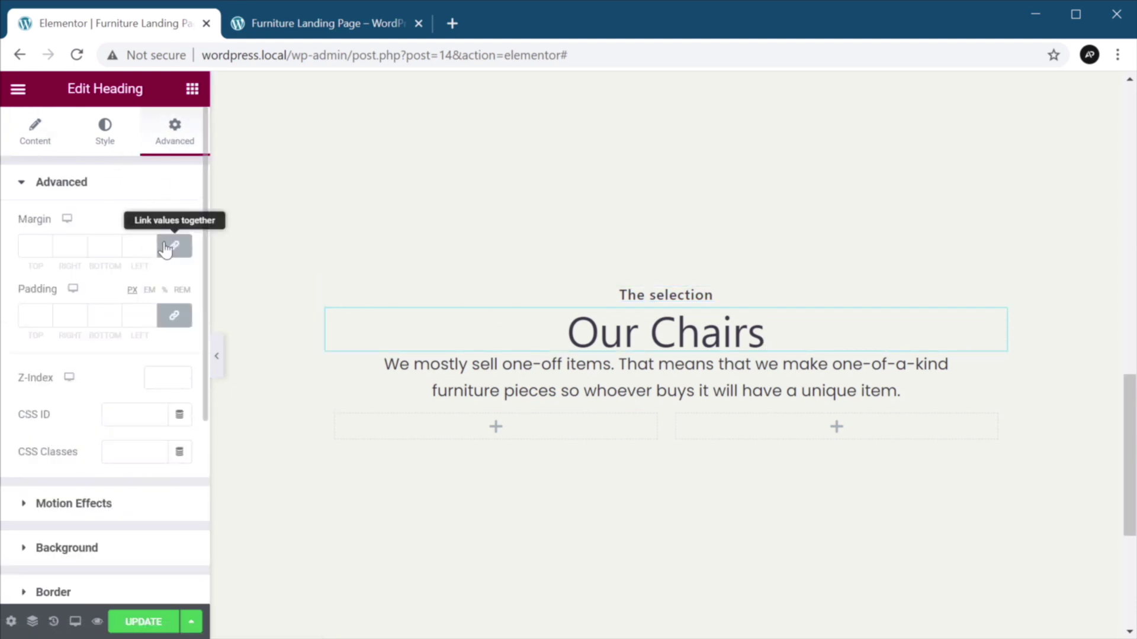
type("32")
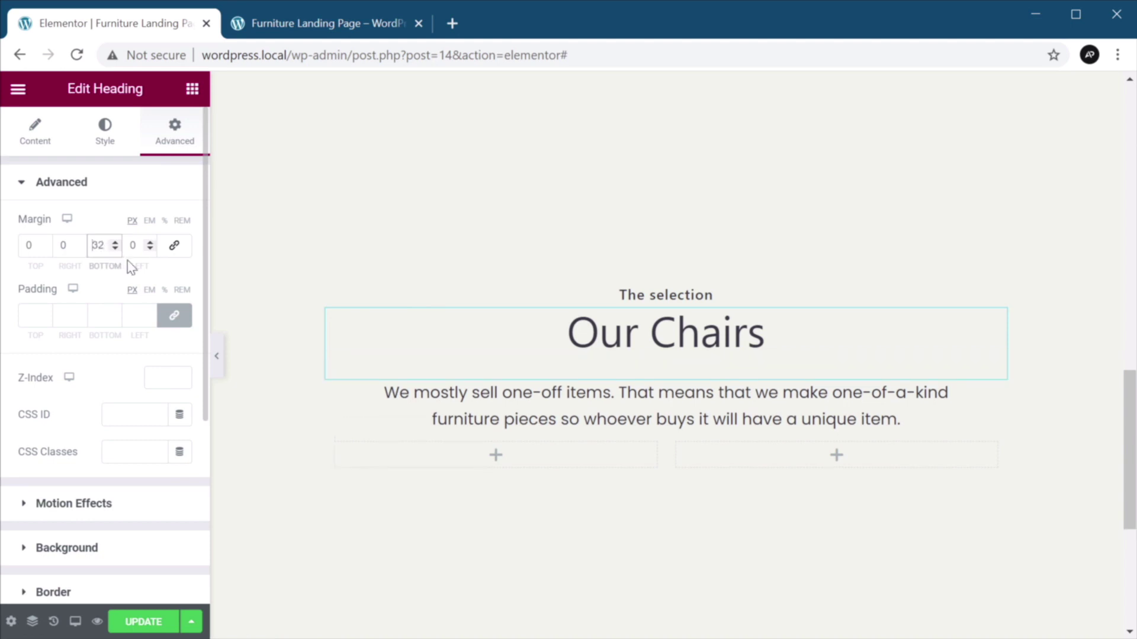
- Unlink the paragraph's margins and set its bottom margin to 64 px
left_click(597, 406)
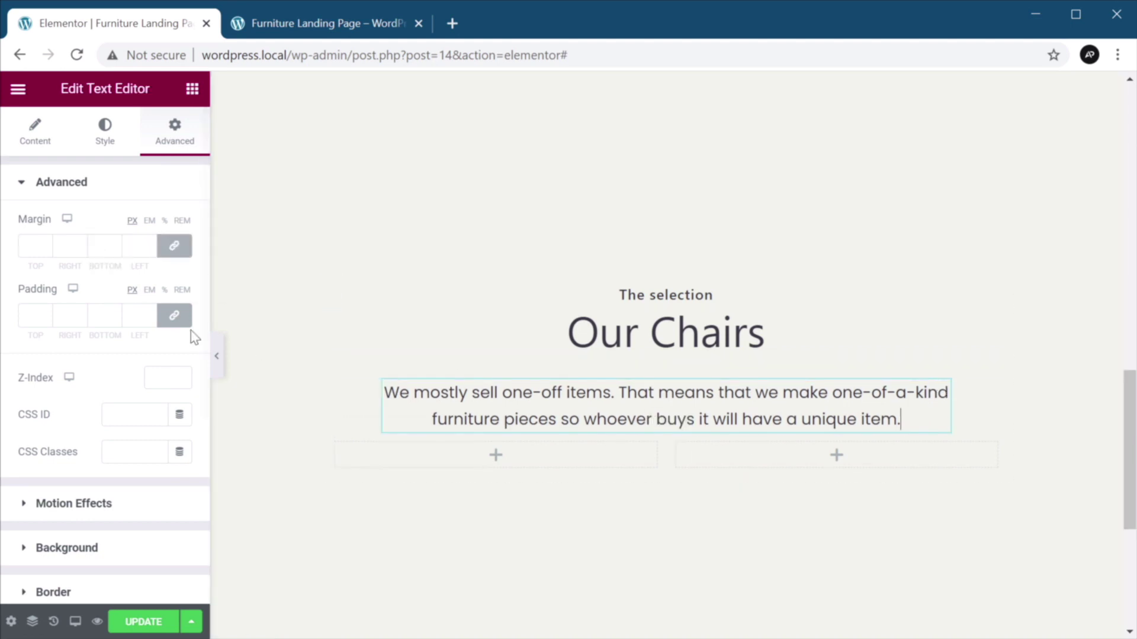
left_click(174, 246)
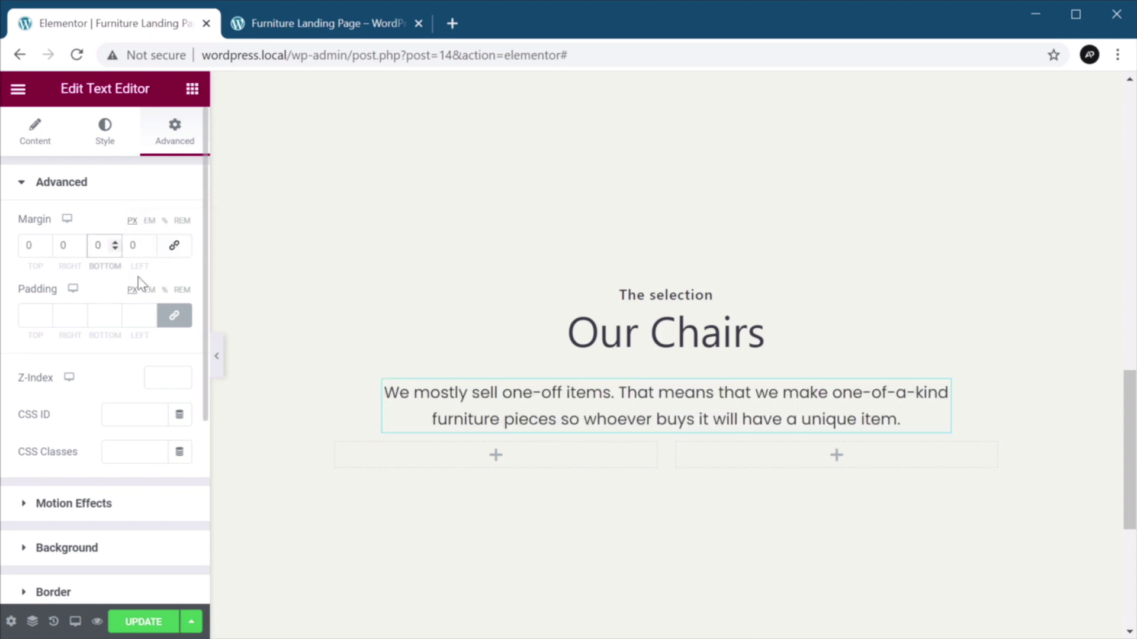
type("64")
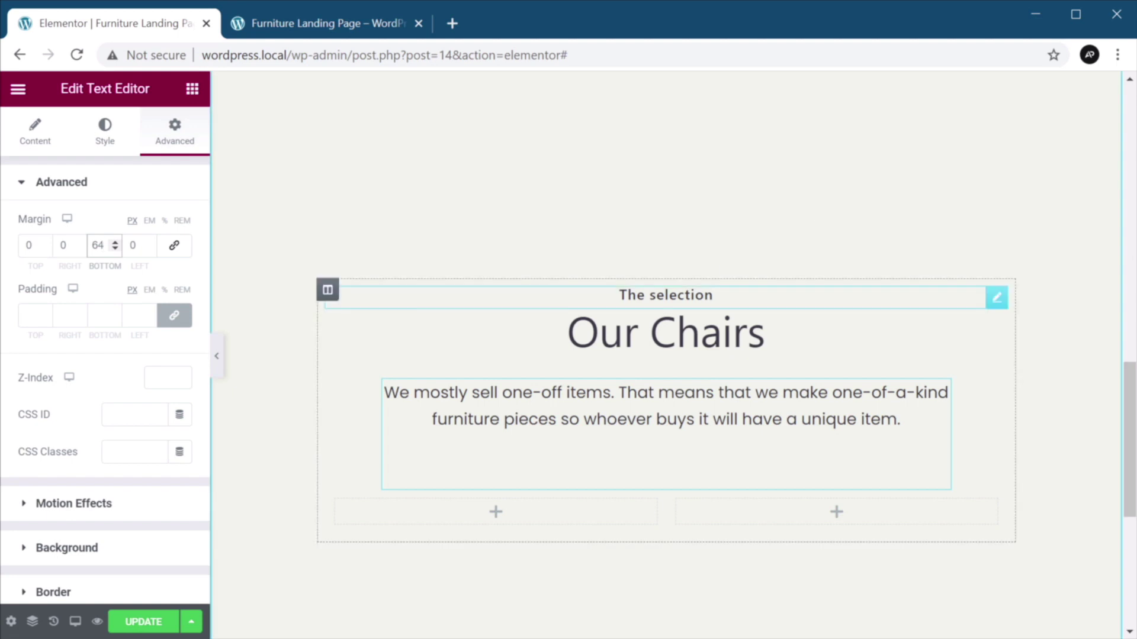
- Check the margins of both headings and save the page changes
left_click(713, 295)
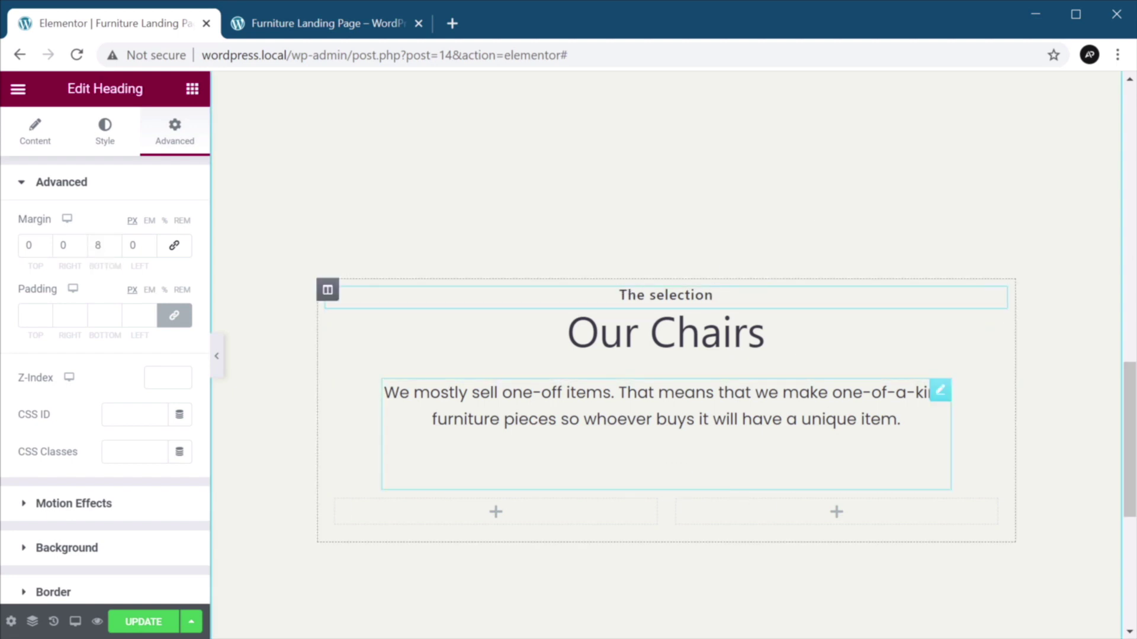
left_click(685, 295)
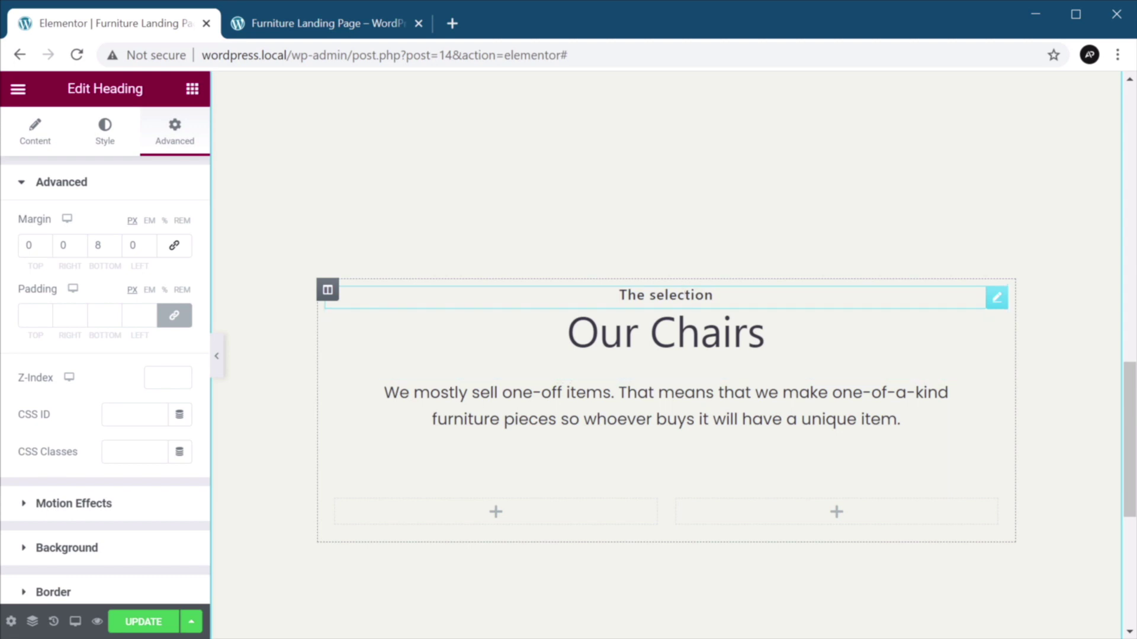
left_click(766, 331)
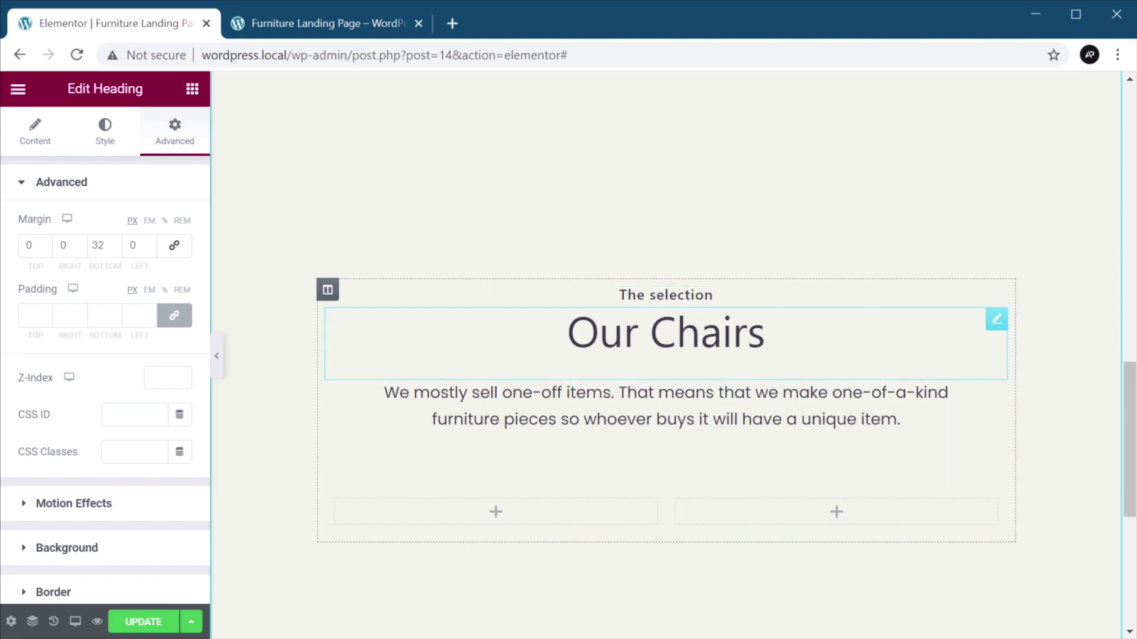
left_click(147, 623)
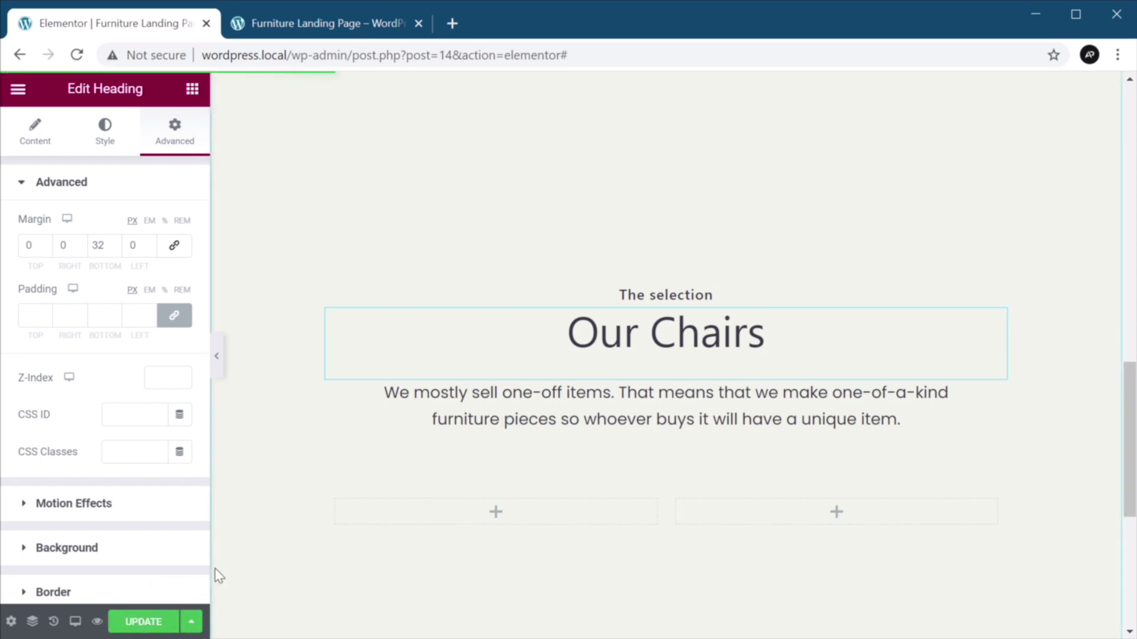
- In the site-wide typography settings, set the H2 color to the global color "Custom text"
left_click(17, 90)
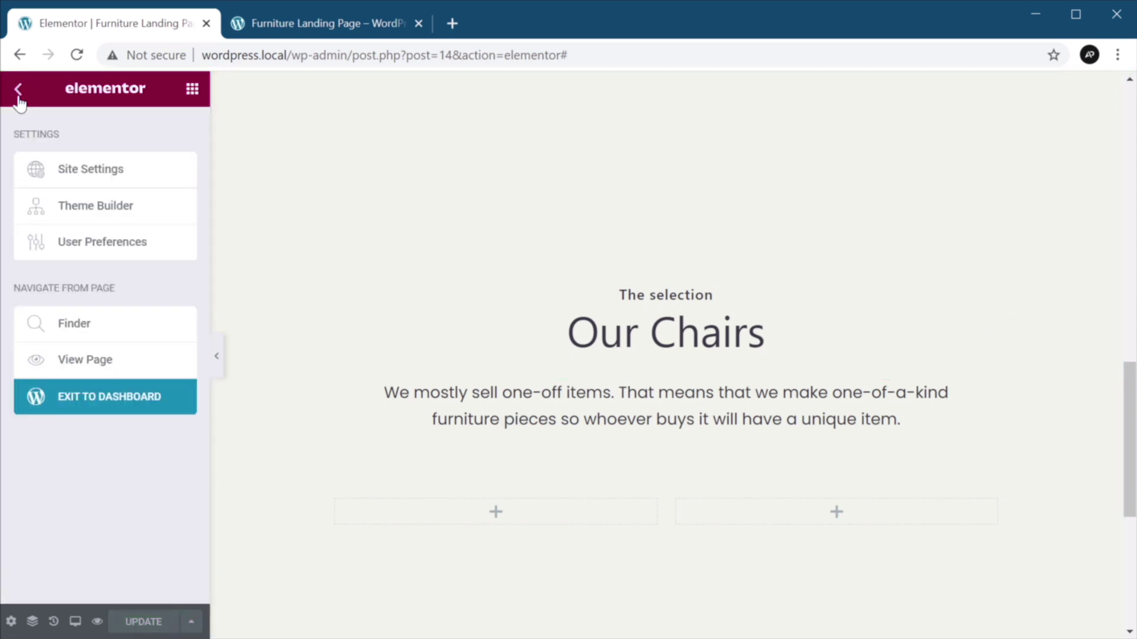
left_click(78, 177)
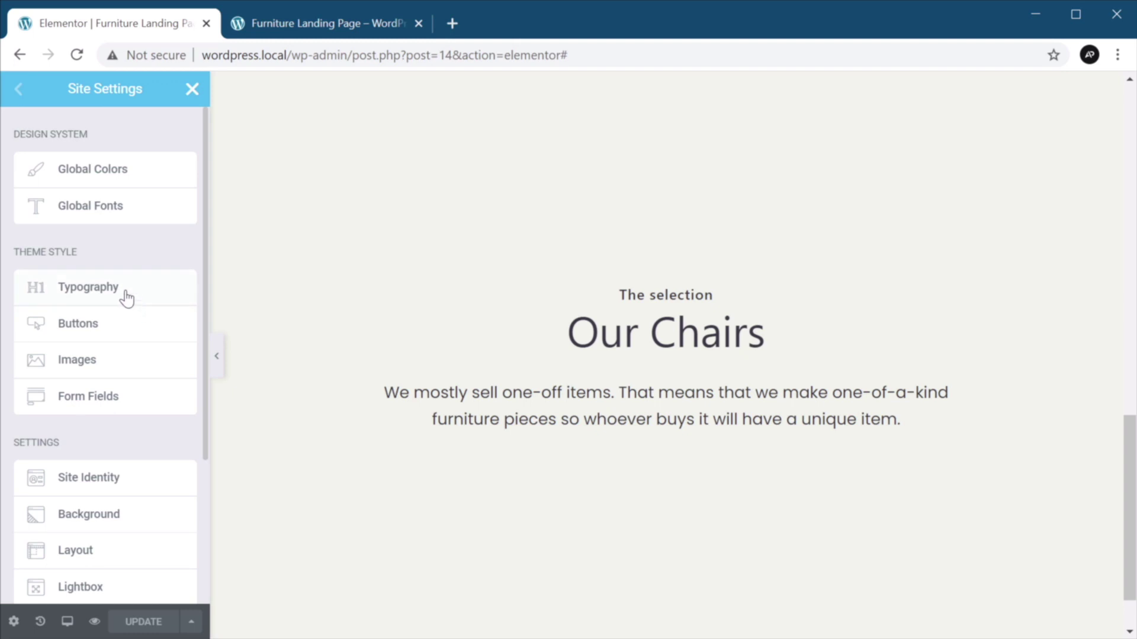
left_click(126, 297)
scroll(128, 296, "down", 3)
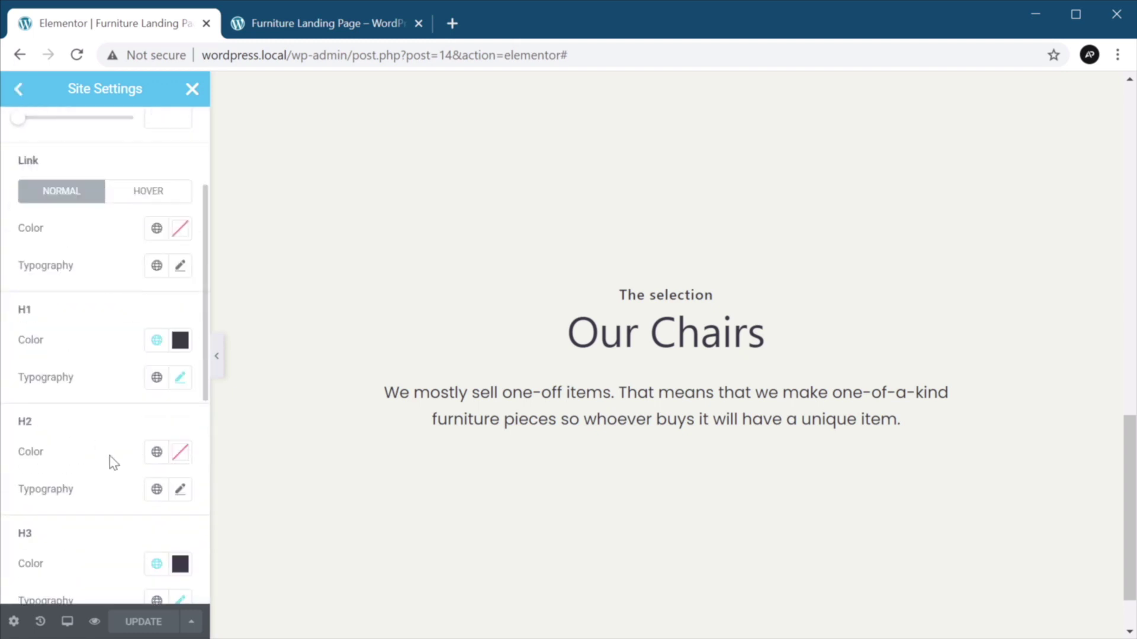
left_click(156, 452)
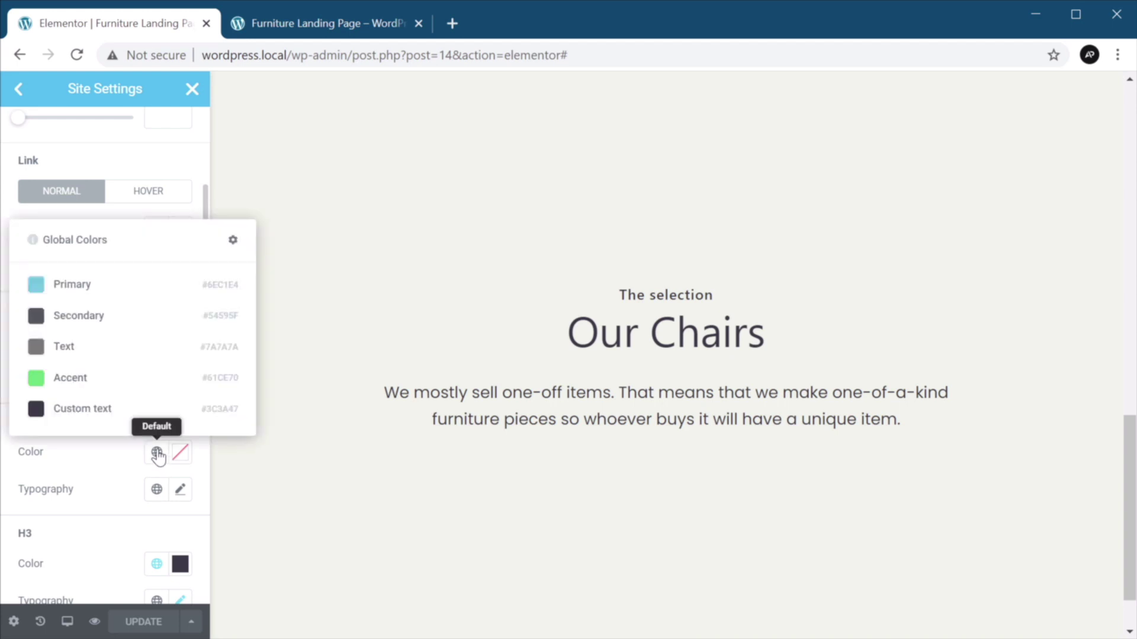
left_click(138, 420)
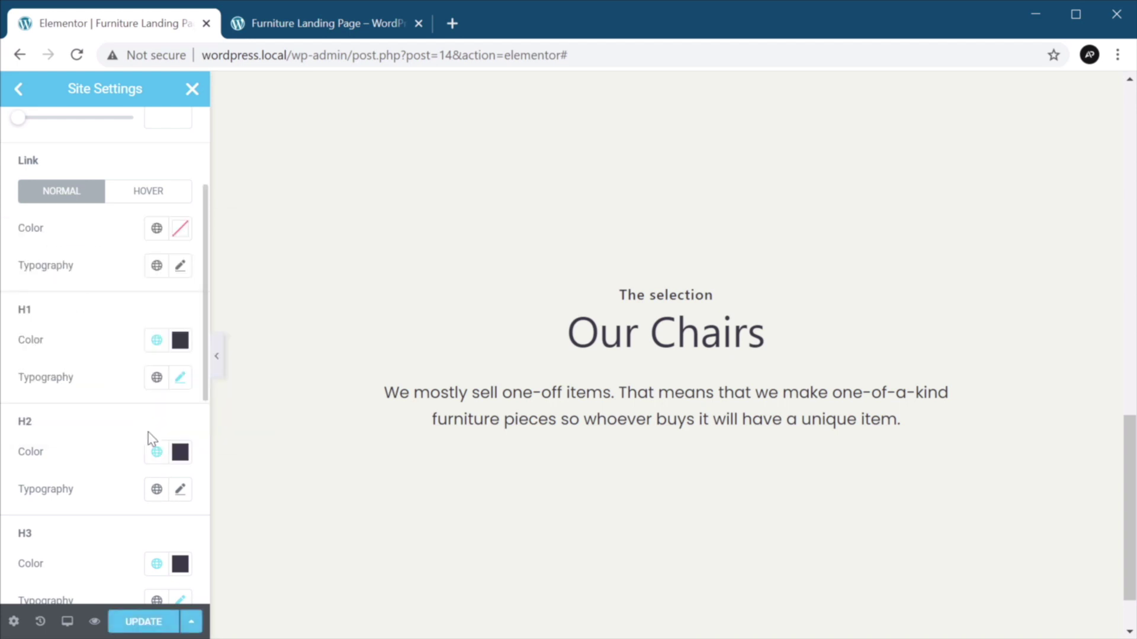
- Set the global H2 font family to Poppins
left_click(186, 495)
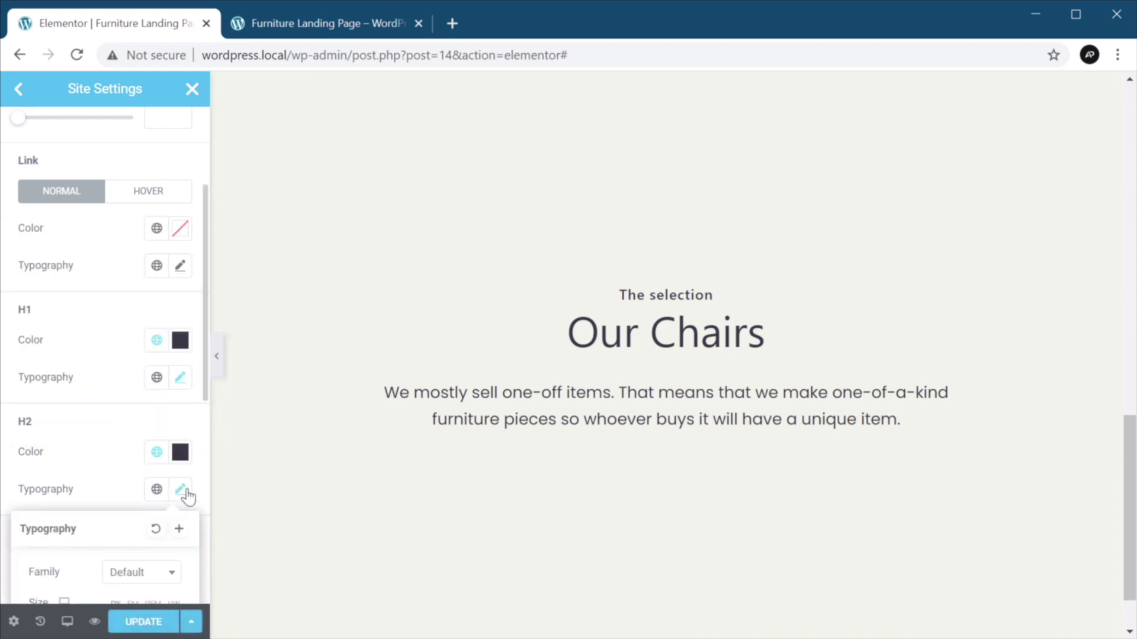
scroll(185, 495, "down", 6)
left_click(168, 218)
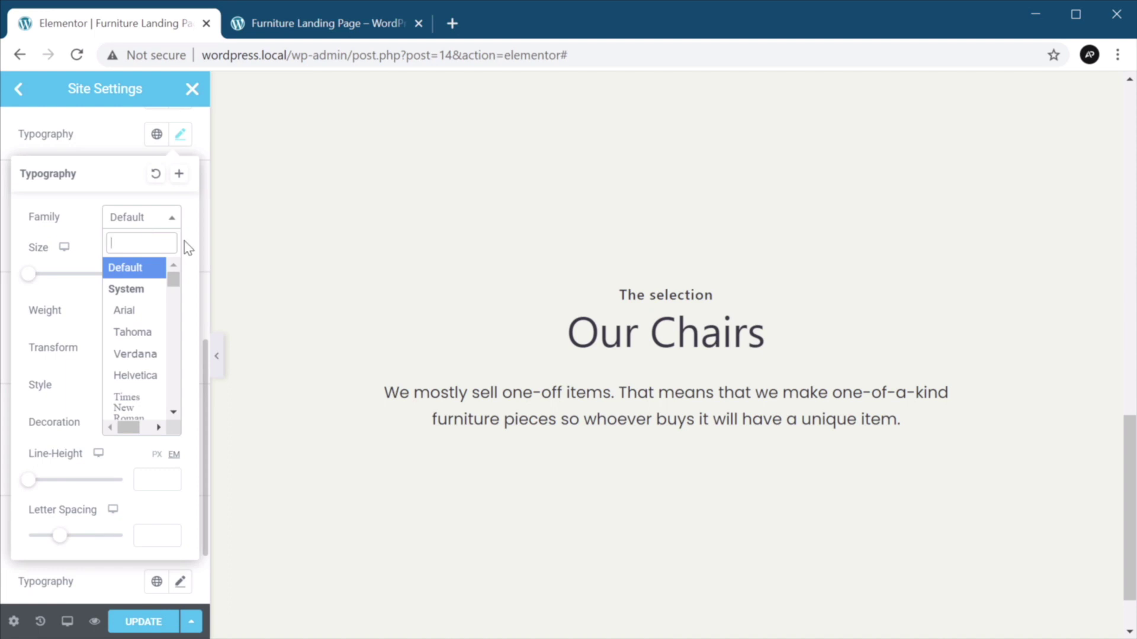
type("pop")
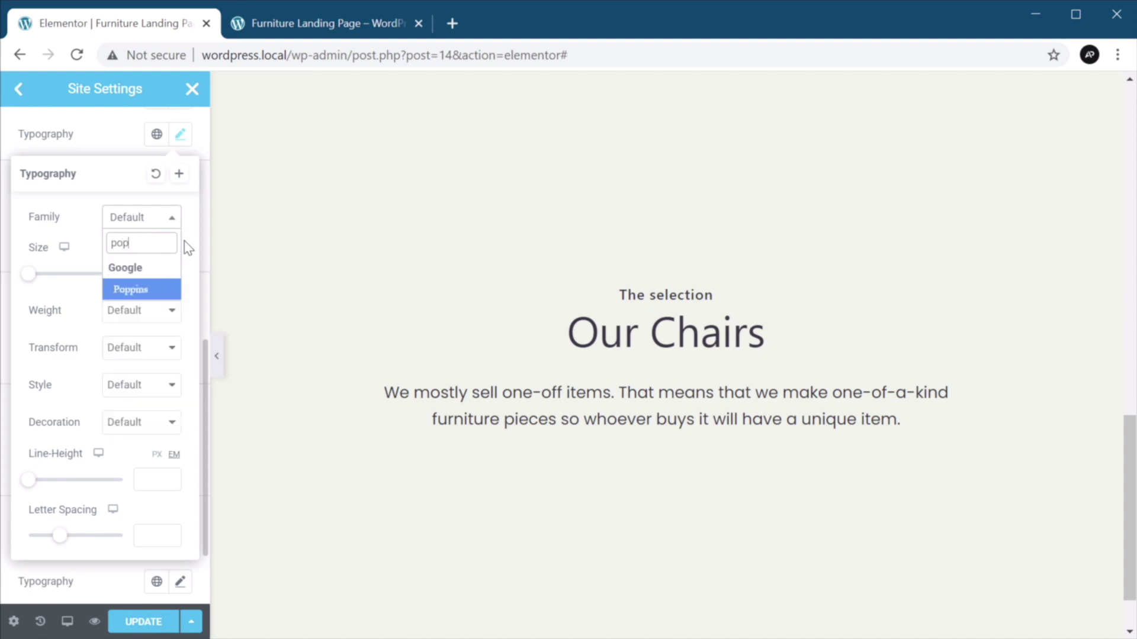
type("p")
left_click(147, 290)
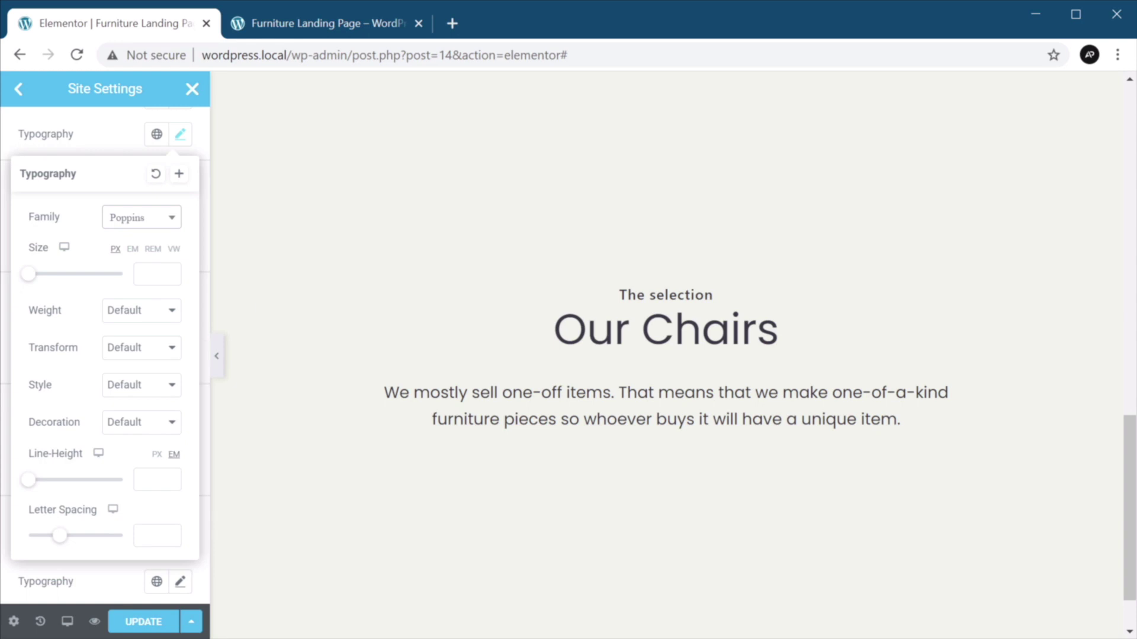
- Set the global H2 font size to 43 px and its weight to Bold
left_click(160, 276)
type("43")
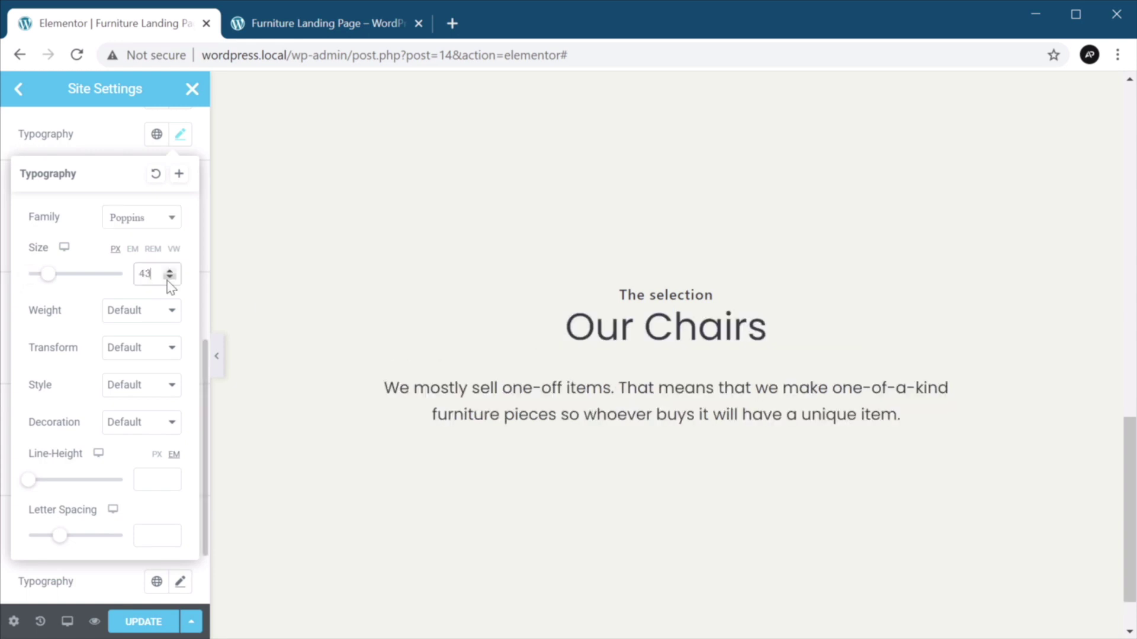
left_click(141, 310)
left_click(136, 483)
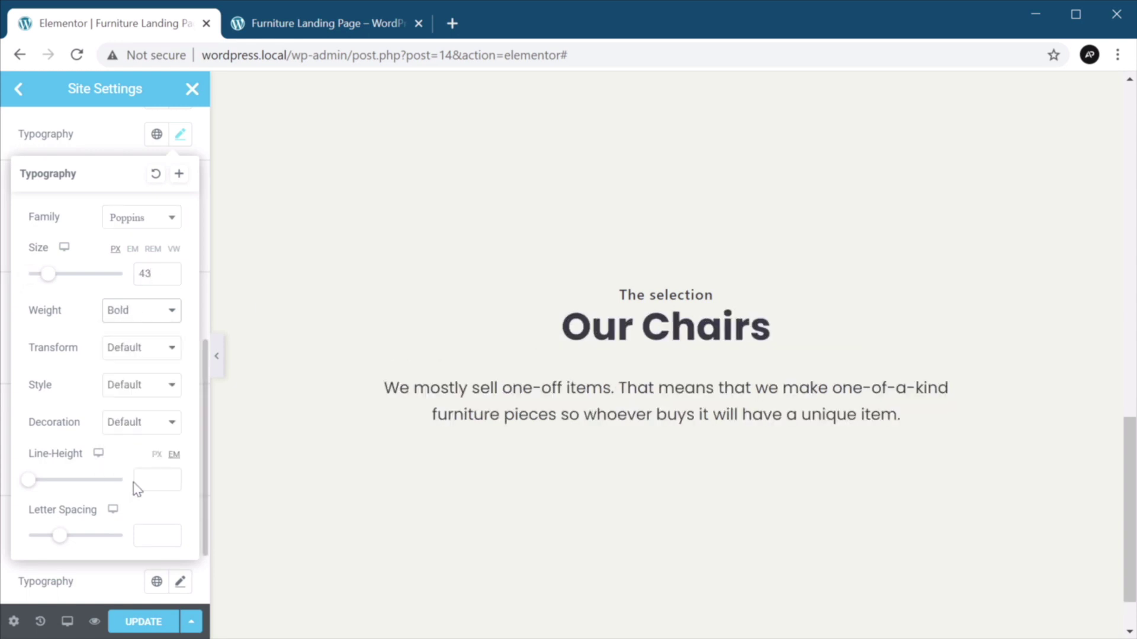
- Set the global H2 line height to 64 px and its letter spacing to -1.4
left_click(151, 479)
type("64")
left_click(157, 455)
left_click_drag(61, 536, 56, 542)
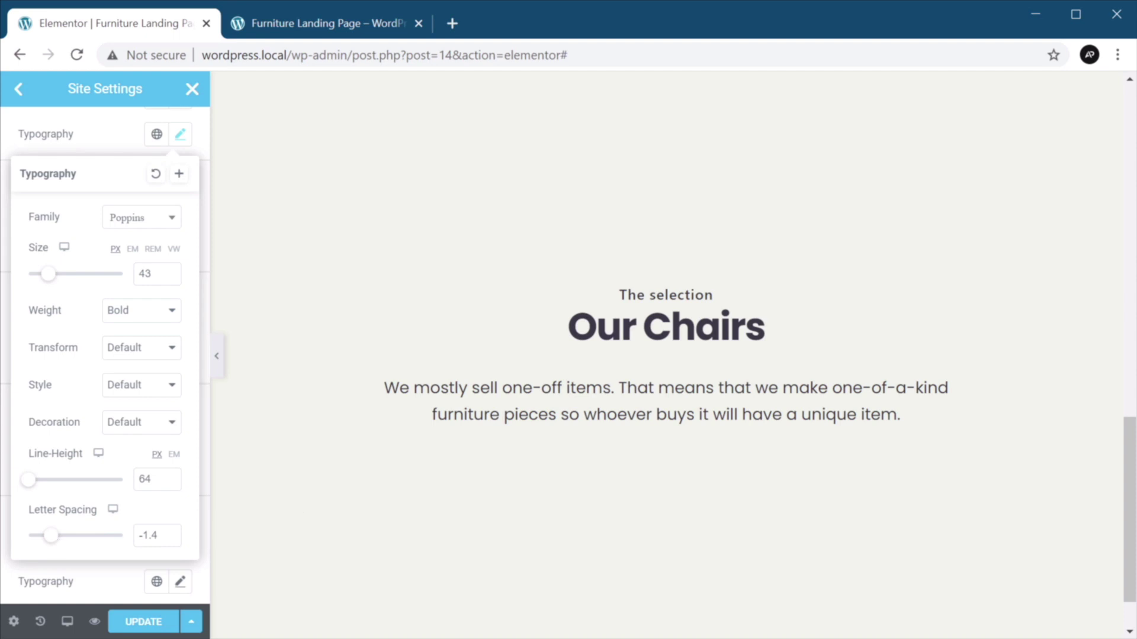
left_click(115, 588)
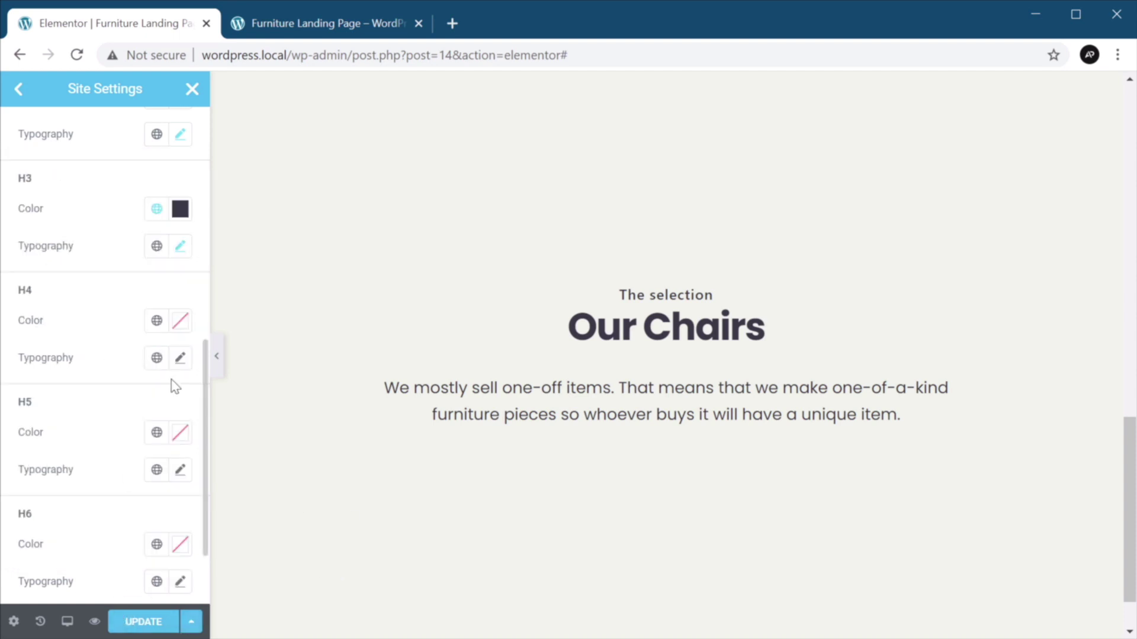
- In the site-wide typography settings, set the H6 color to the dark global text color #3C3A47
scroll(173, 385, "down", 2)
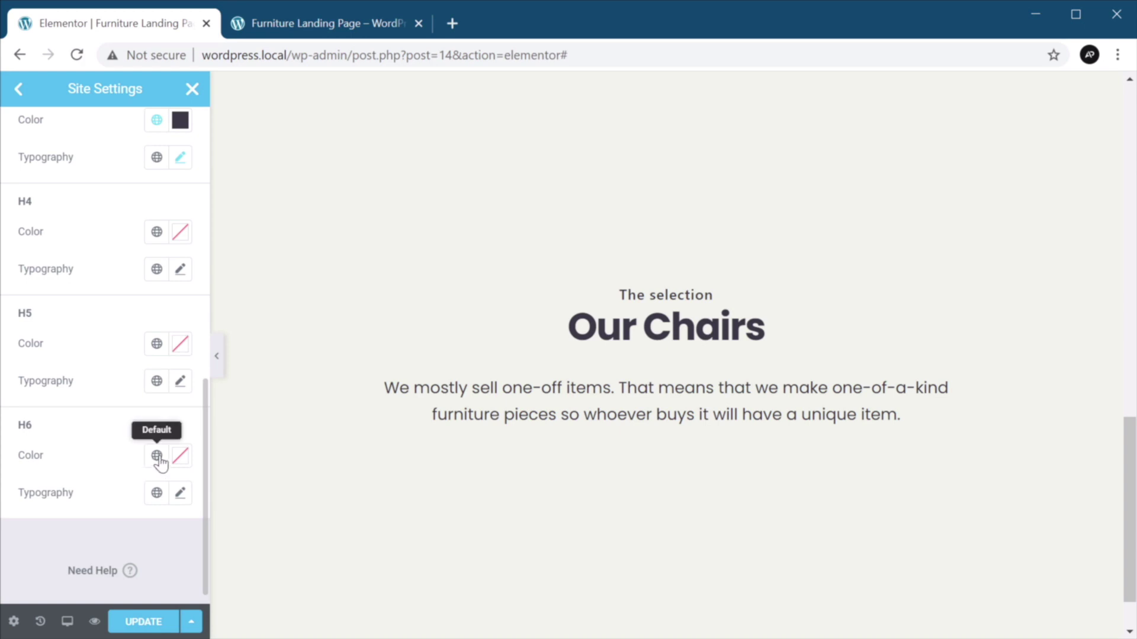
left_click(157, 457)
left_click(149, 410)
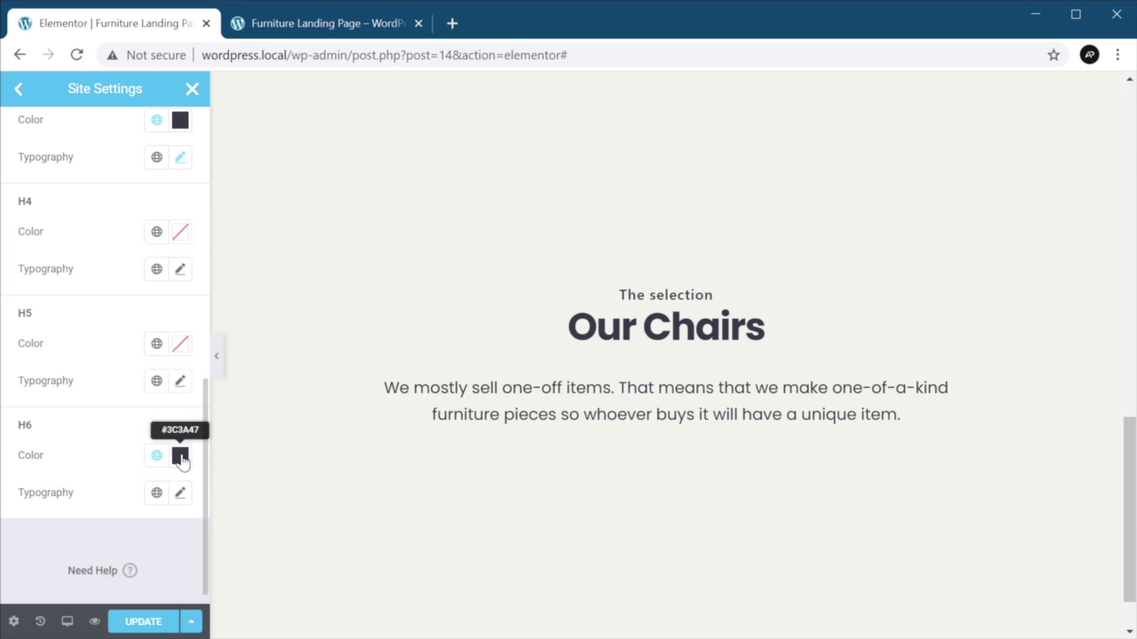
- Set the global H6 font family to Poppins
left_click(179, 495)
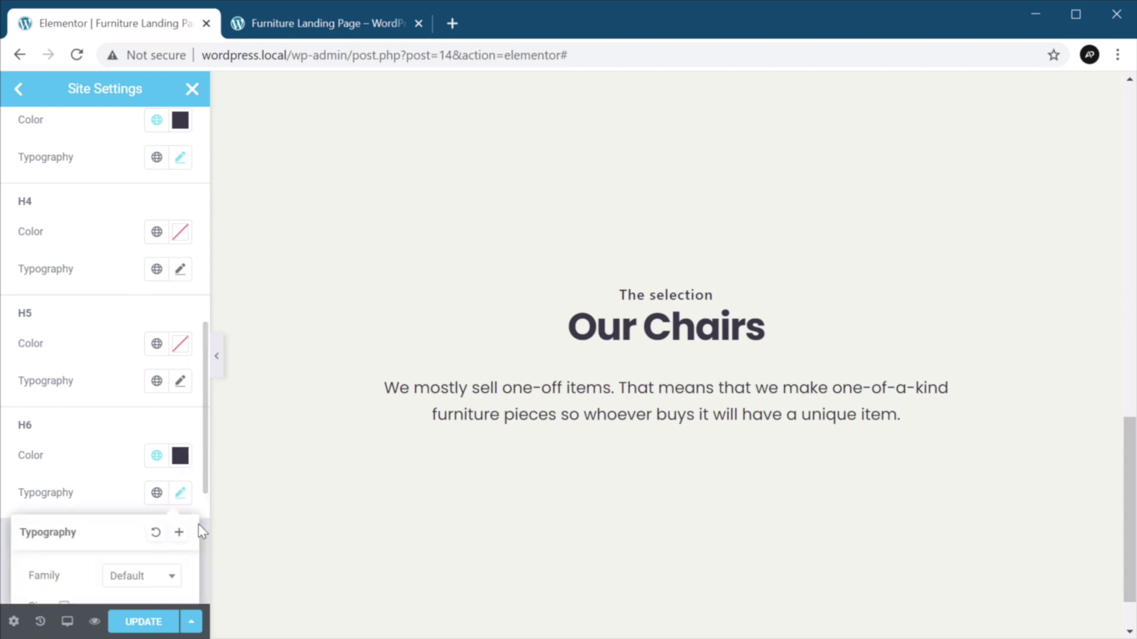
scroll(197, 524, "down", 2)
scroll(142, 425, "down", 4)
left_click(141, 309)
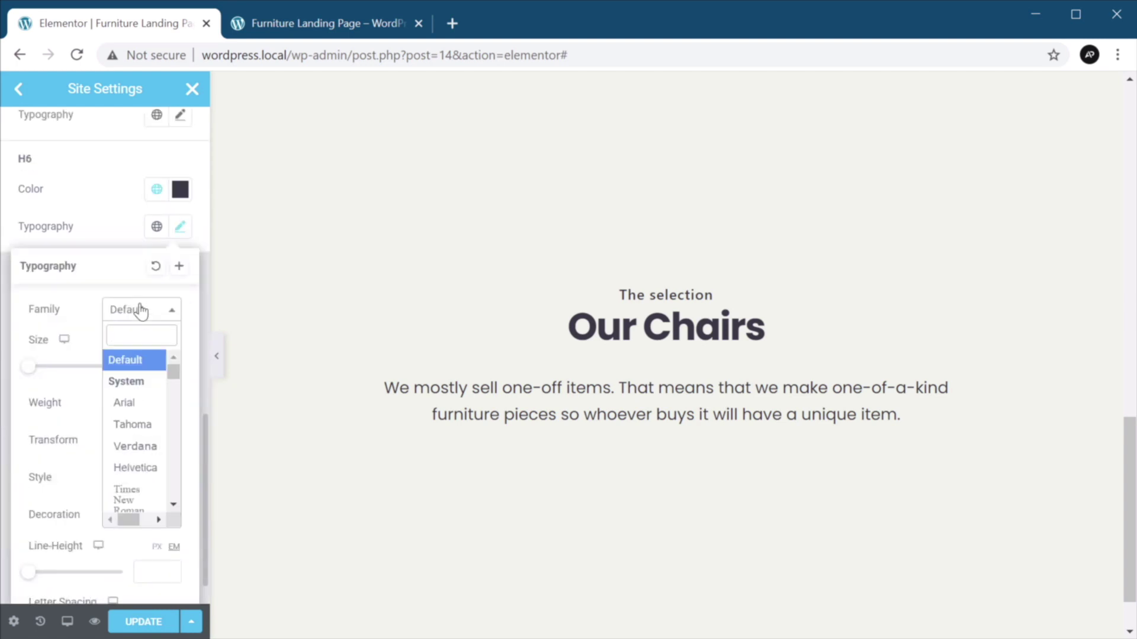
type("pop")
key("Return")
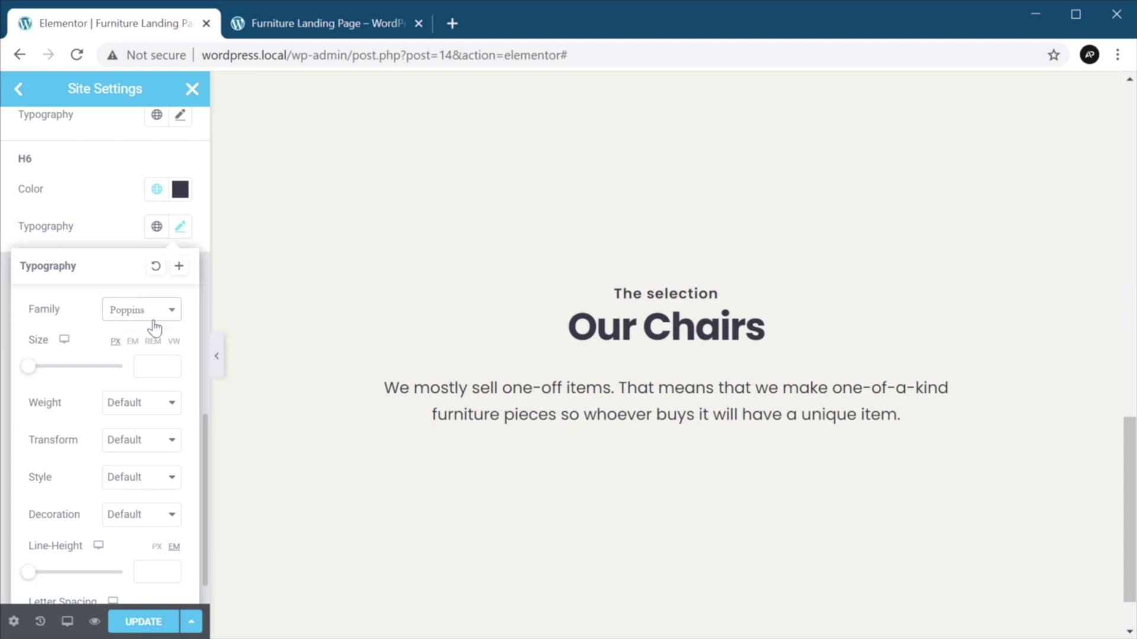
- Set the global H6 font size to 18 px, its weight to 200 and its transform to Uppercase
left_click(148, 366)
type("18")
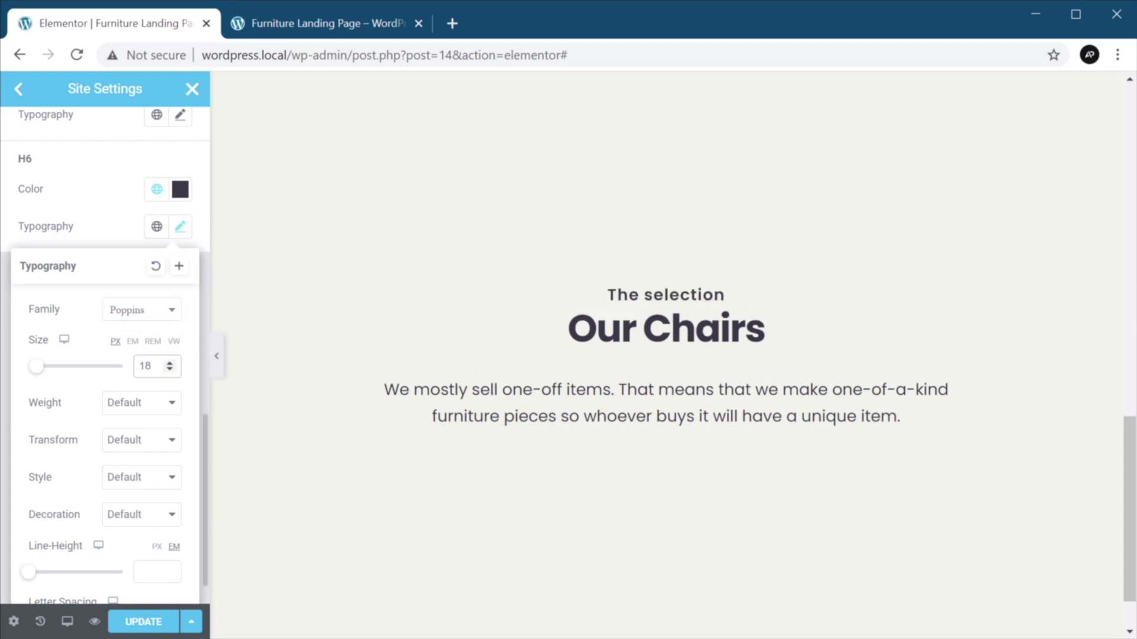
left_click(153, 408)
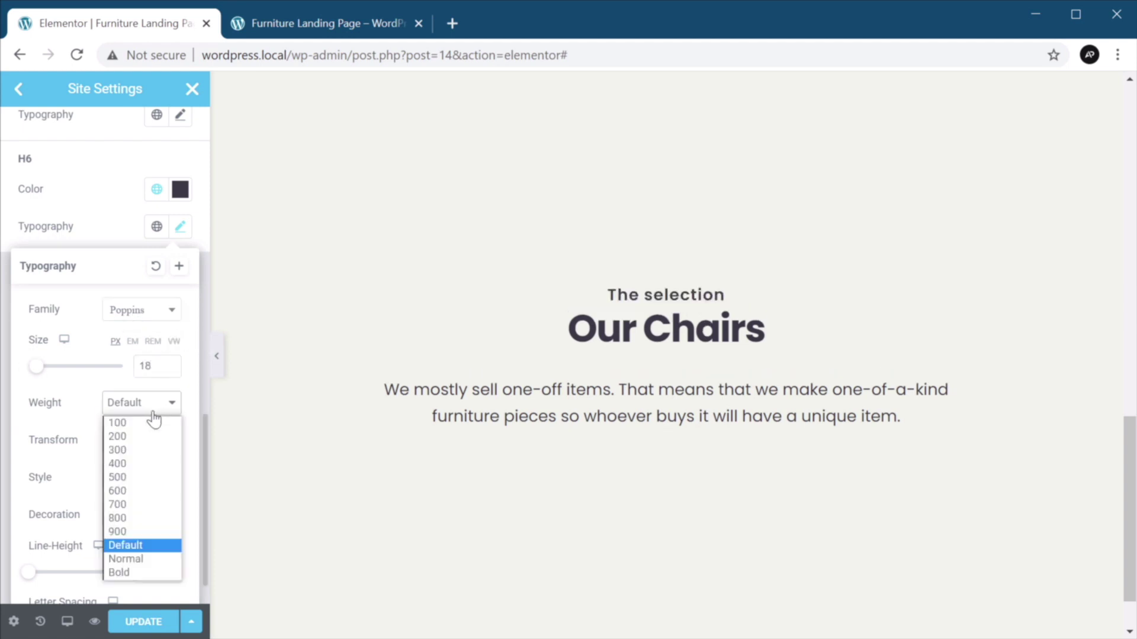
left_click(149, 437)
left_click(151, 448)
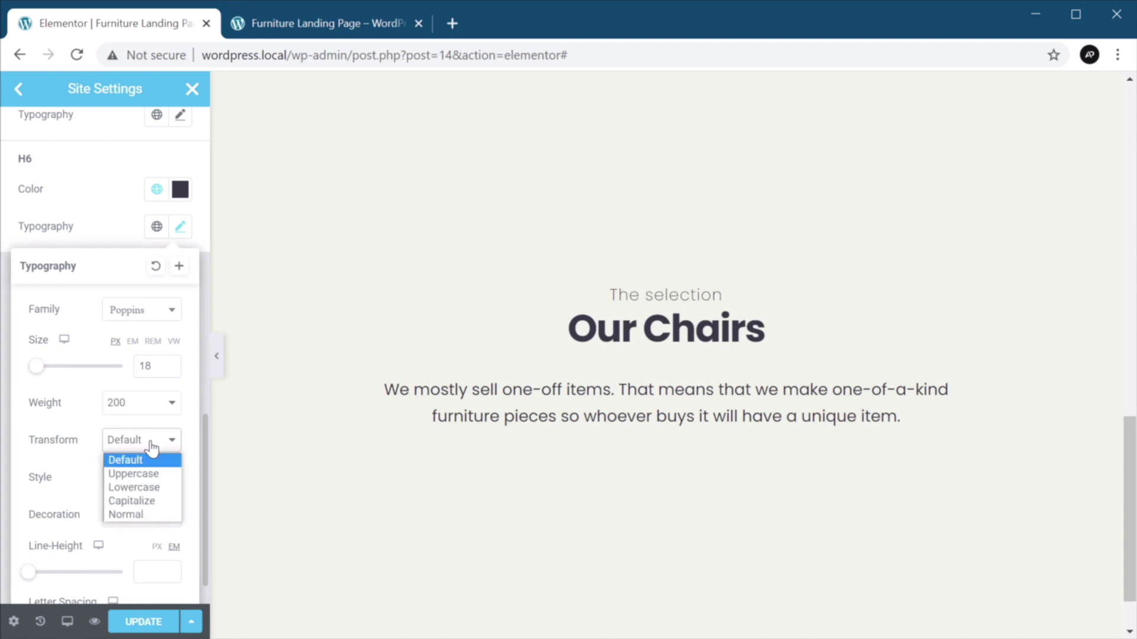
left_click(153, 472)
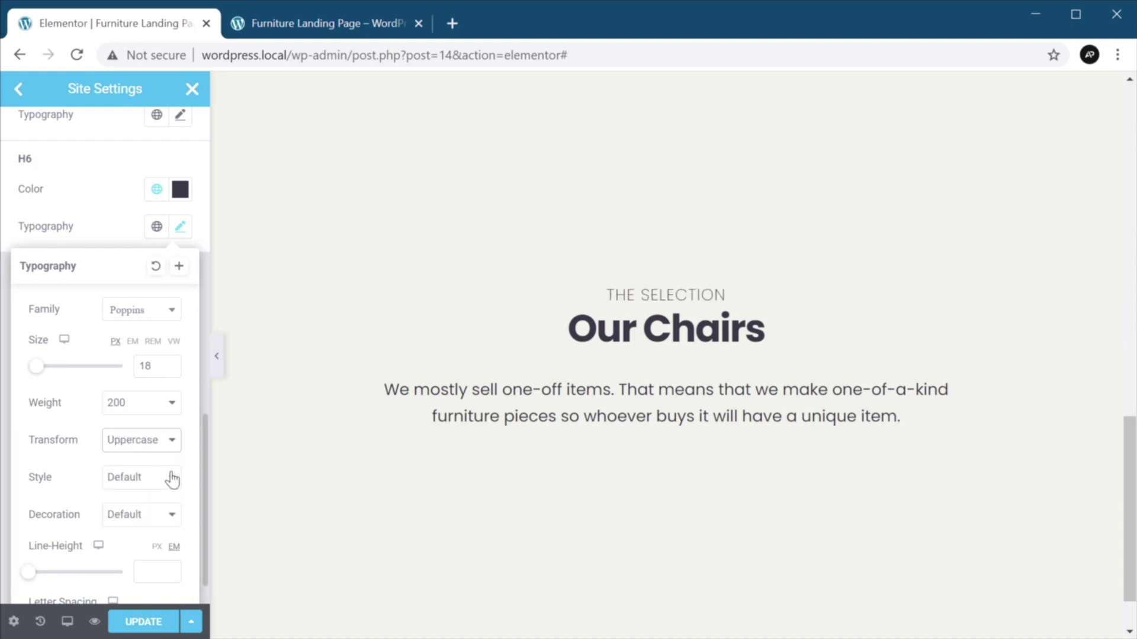
- Set the global H6 line height to 28 px and its letter spacing to 2.5
scroll(172, 480, "down", 1)
left_click(157, 498)
left_click(148, 522)
type("28")
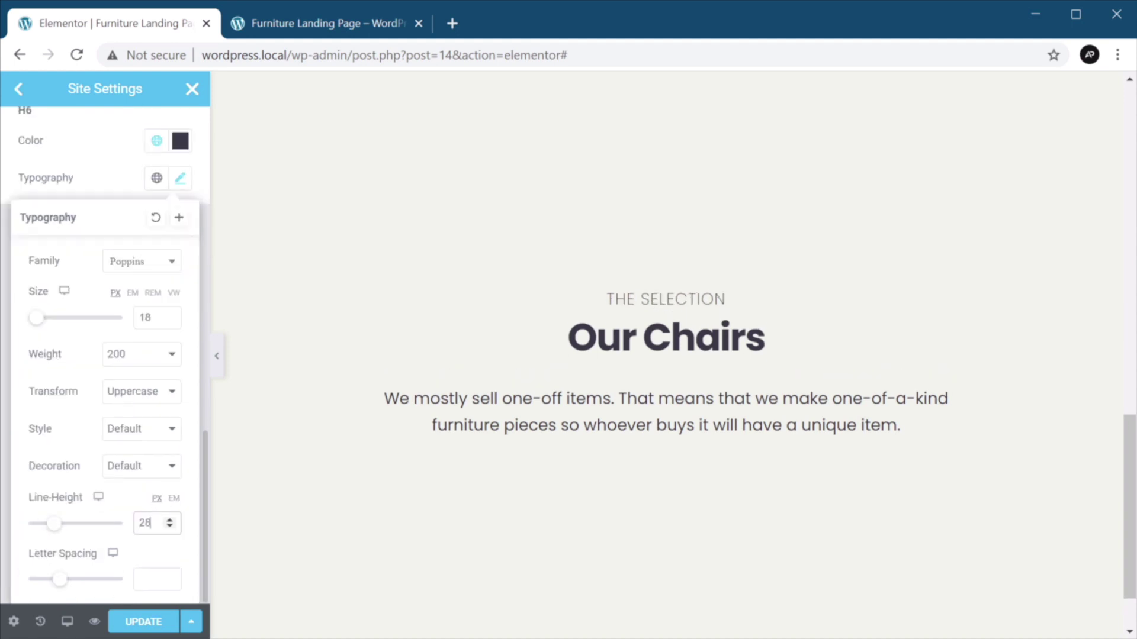
left_click_drag(58, 581, 76, 586)
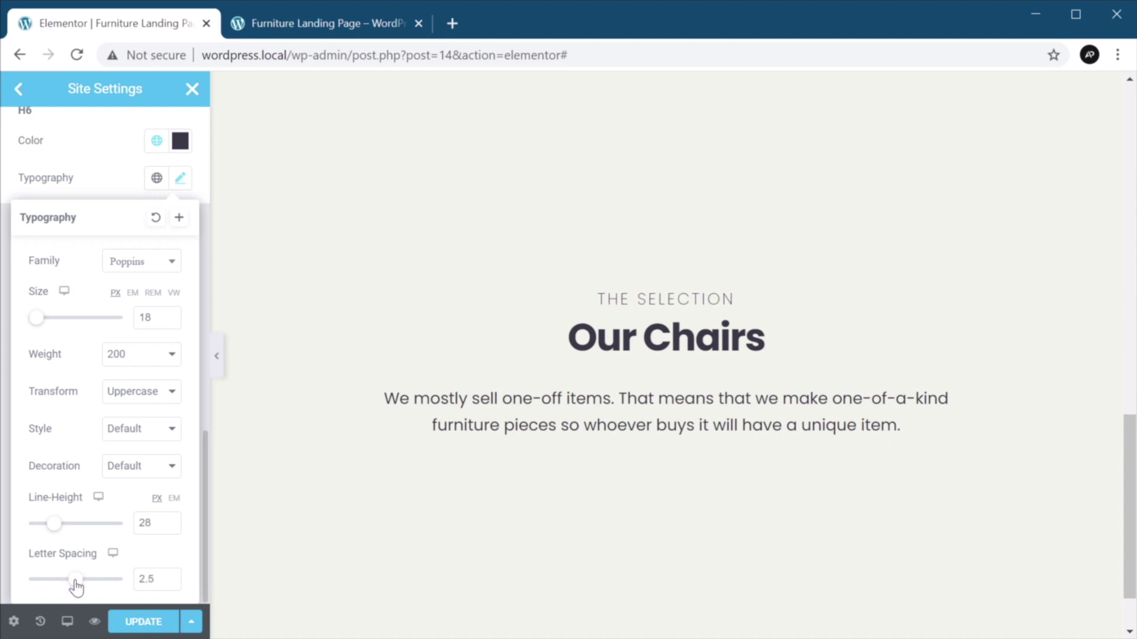
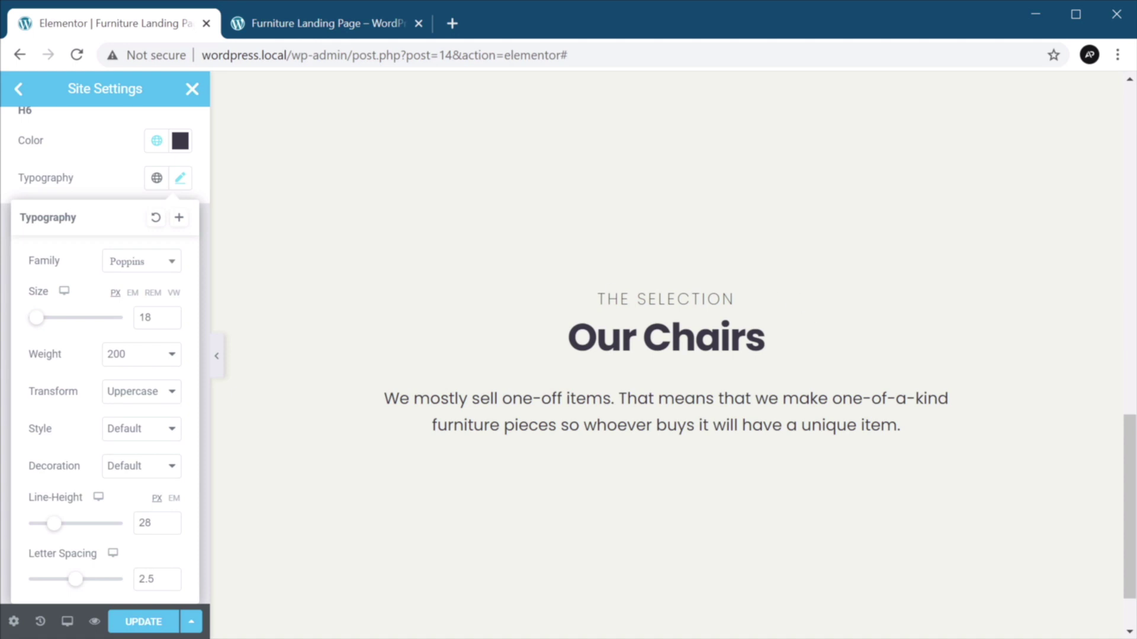
left_click(586, 266)
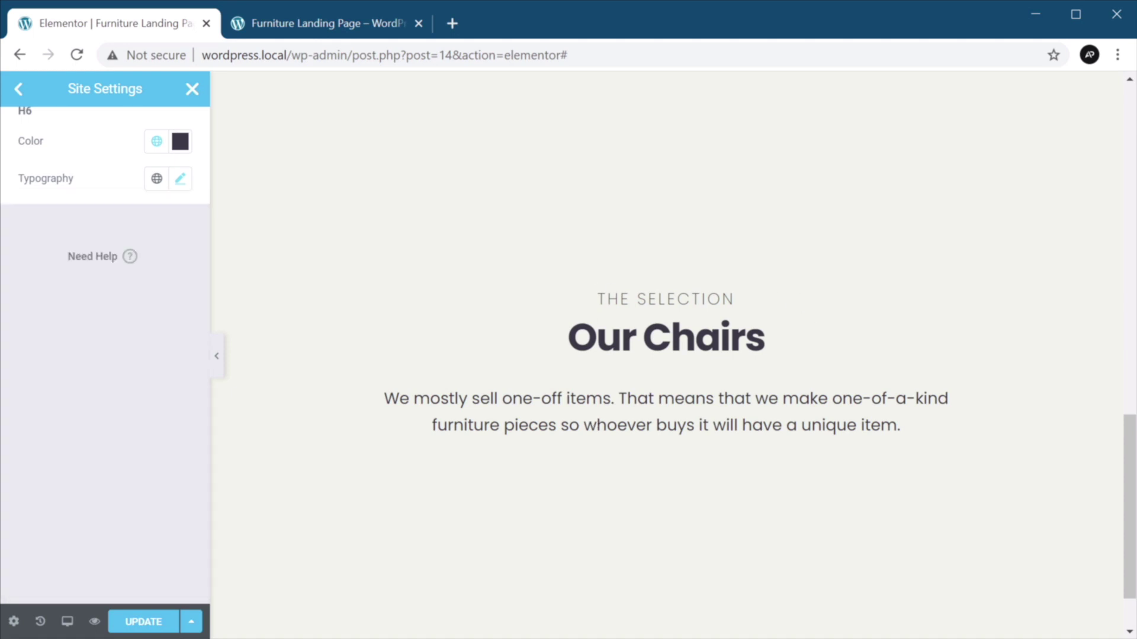
- Save and close the site settings, and check the "Our Chairs" section on the published page
scroll(144, 447, "up", 10)
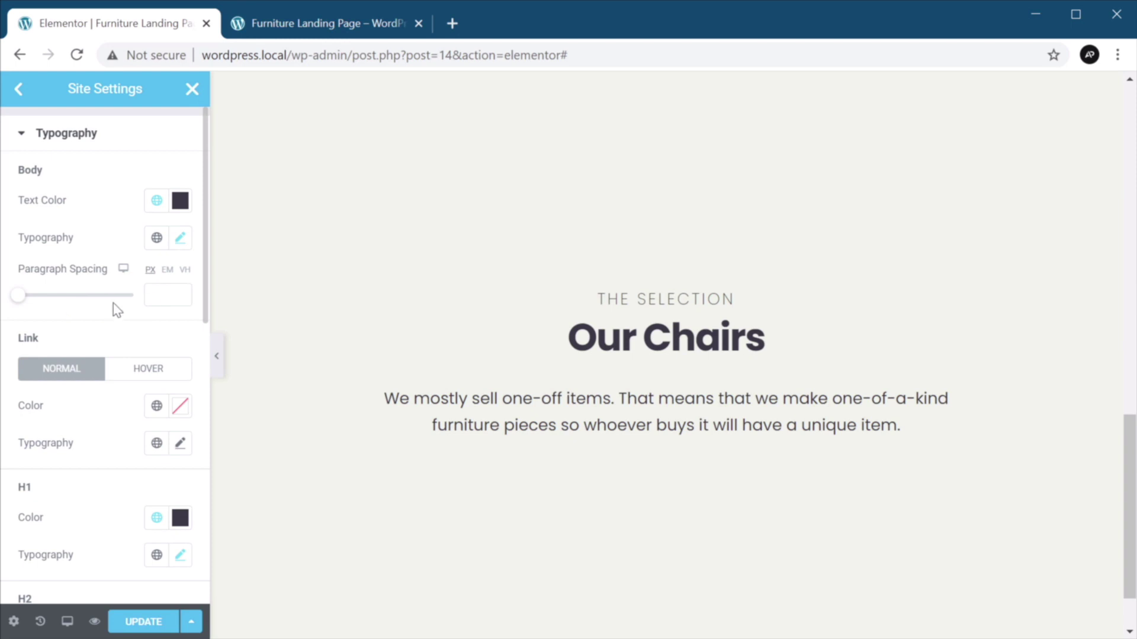
left_click(148, 621)
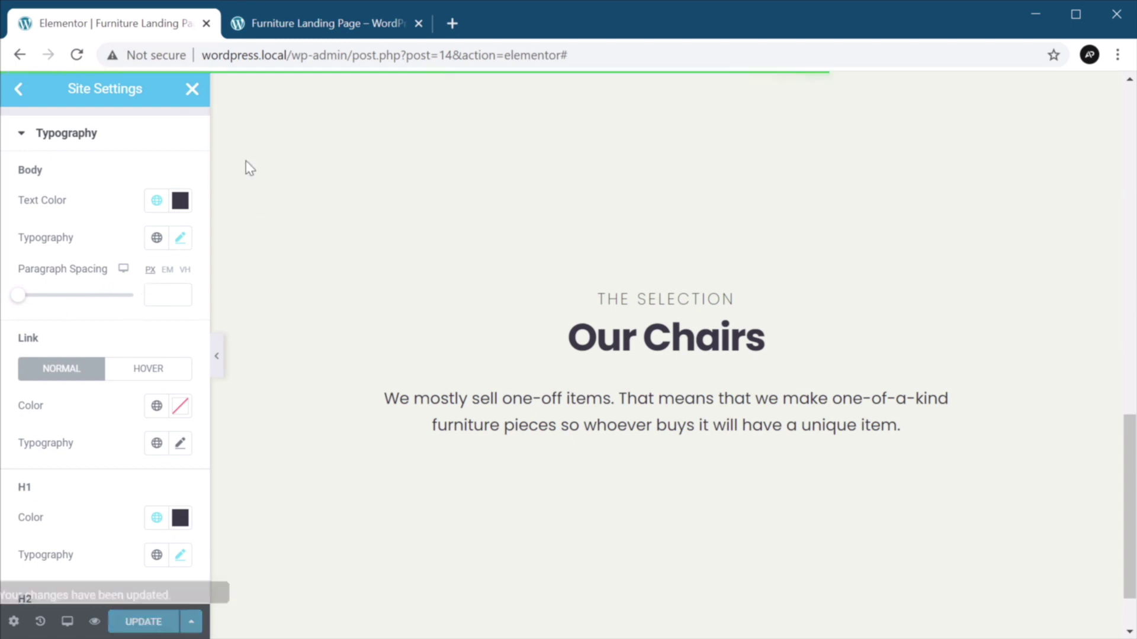
left_click(192, 89)
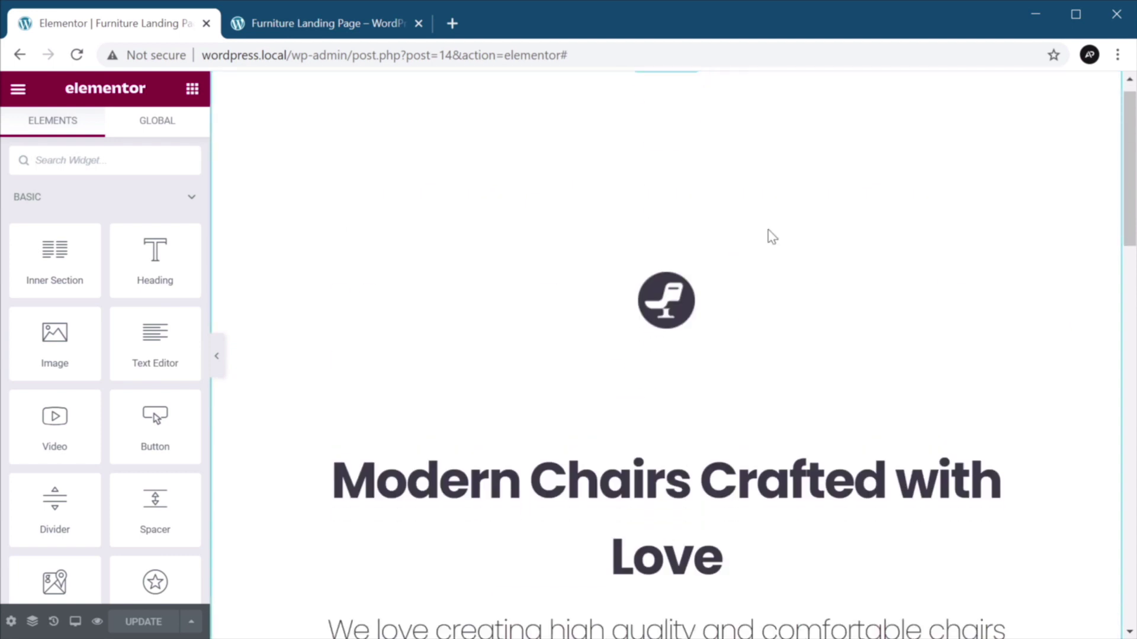
left_click(296, 21)
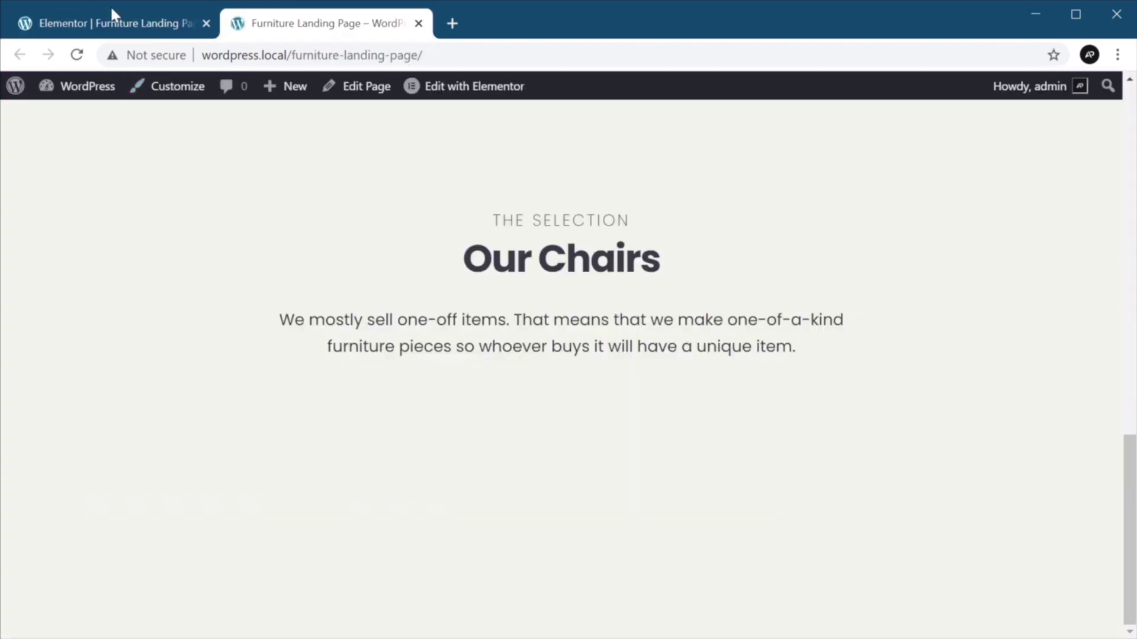
left_click(111, 13)
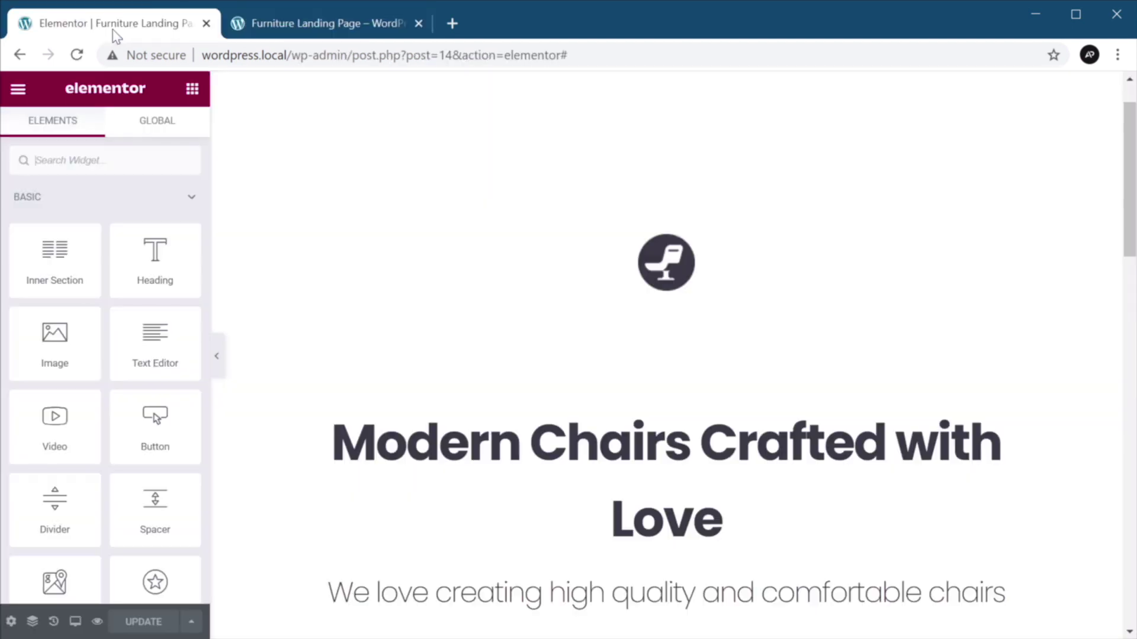
- Stack an Image, a Heading and a Text Editor widget in the first empty column below the "Our Chairs" text
scroll(748, 343, "down", 10)
scroll(743, 345, "down", 4)
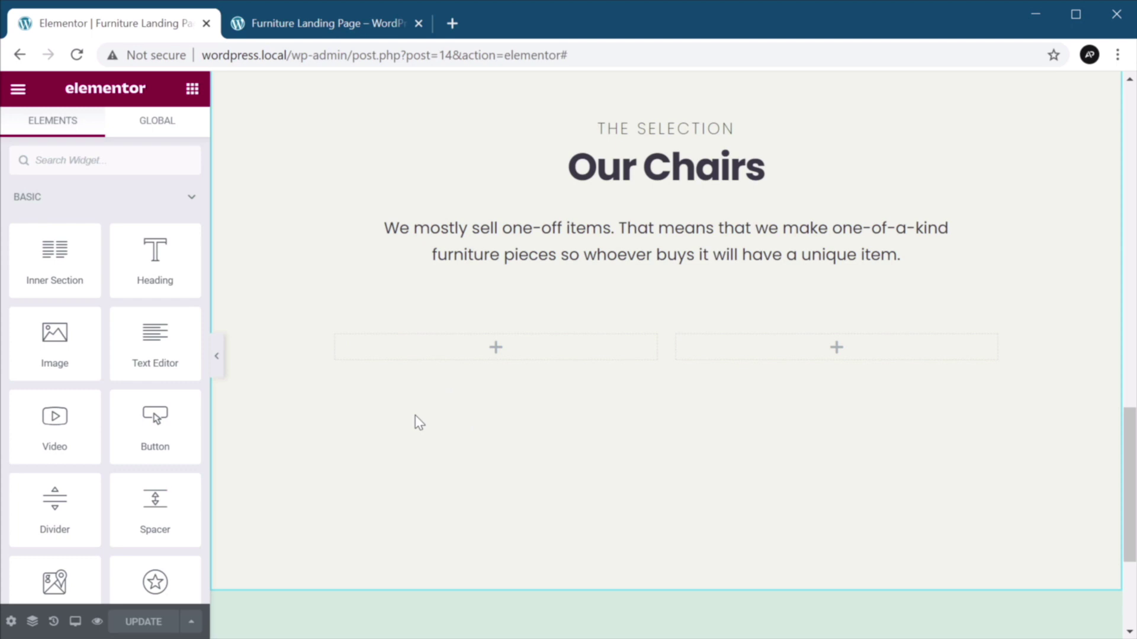
left_click_drag(53, 342, 533, 357)
left_click(192, 88)
left_click_drag(155, 254, 485, 548)
scroll(485, 533, "down", 4)
left_click(193, 88)
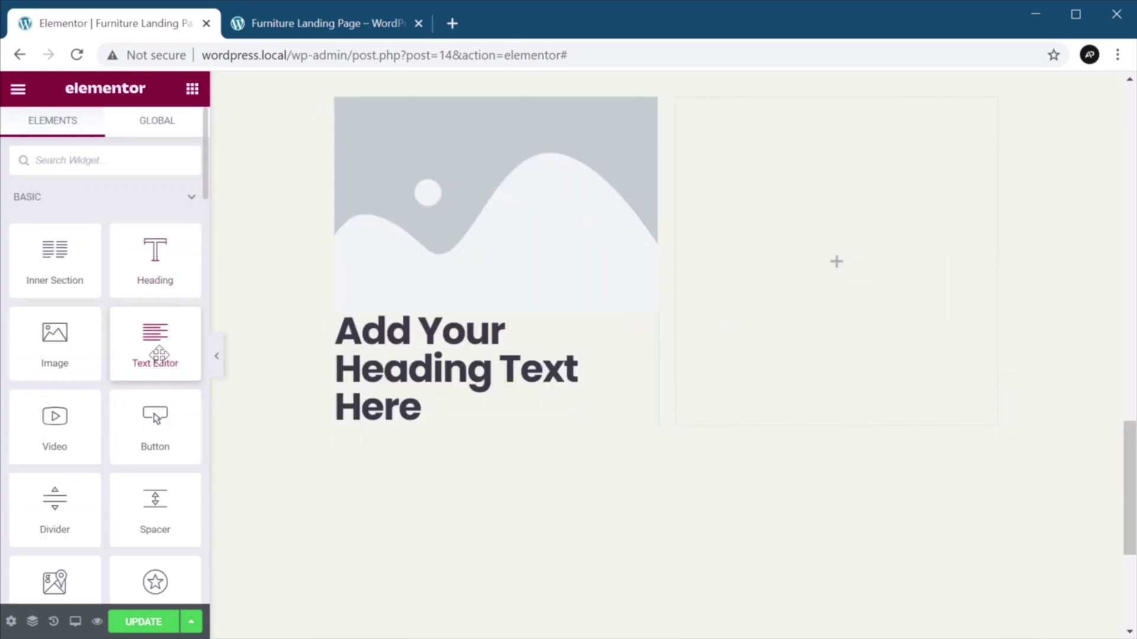
left_click_drag(158, 354, 432, 434)
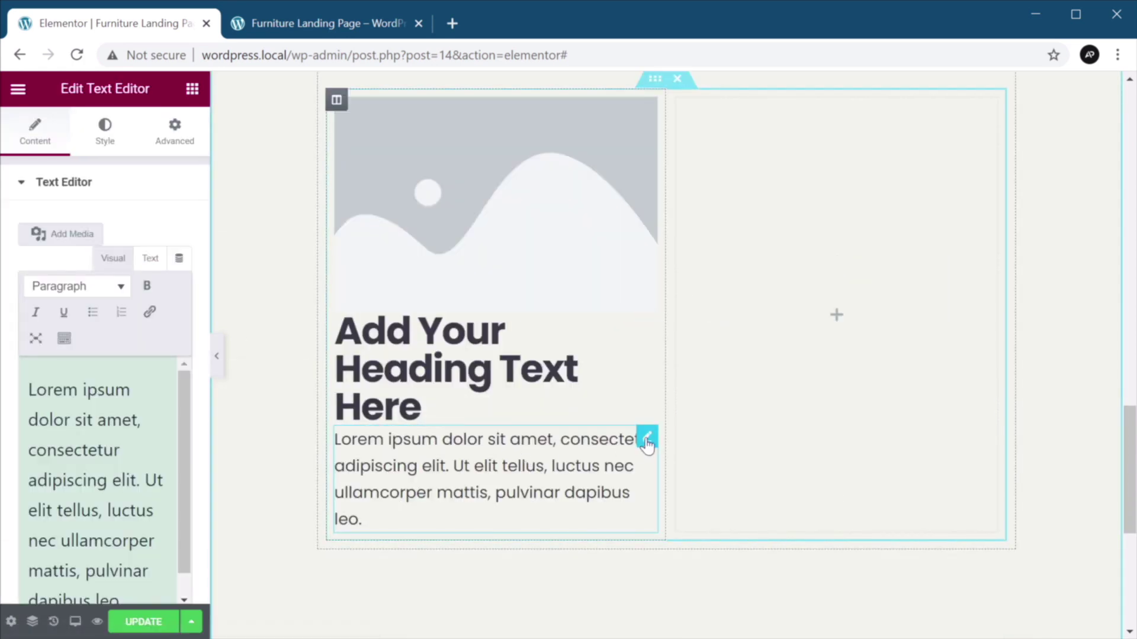
- Duplicate the text widget below the new heading twice, giving three text blocks in the column
right_click(647, 441)
left_click(751, 421)
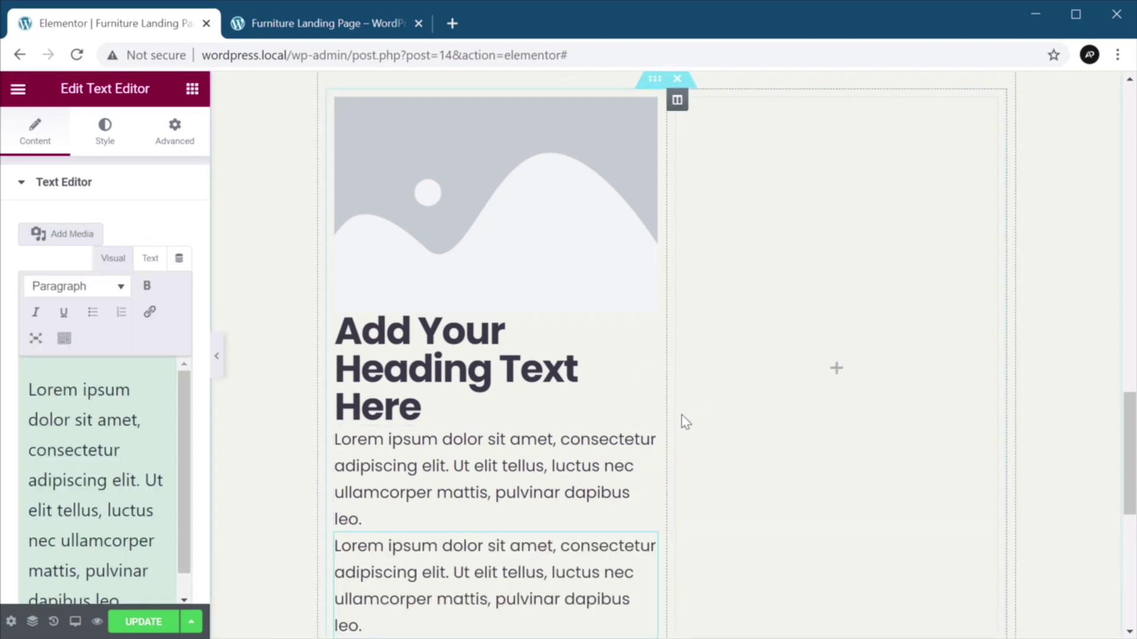
right_click(648, 542)
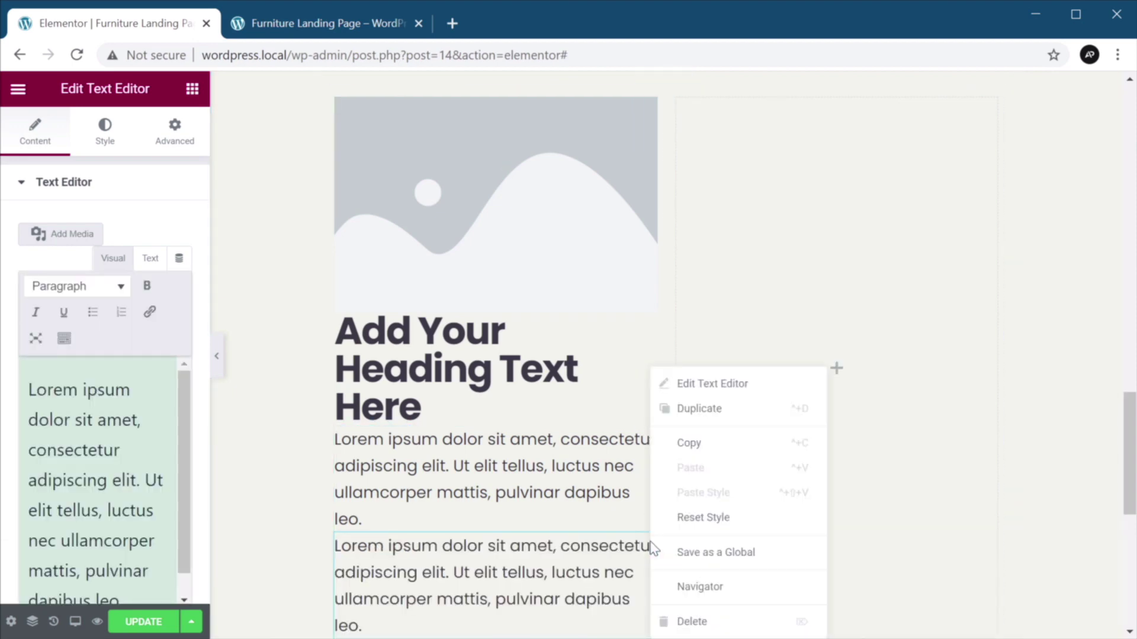
left_click(699, 408)
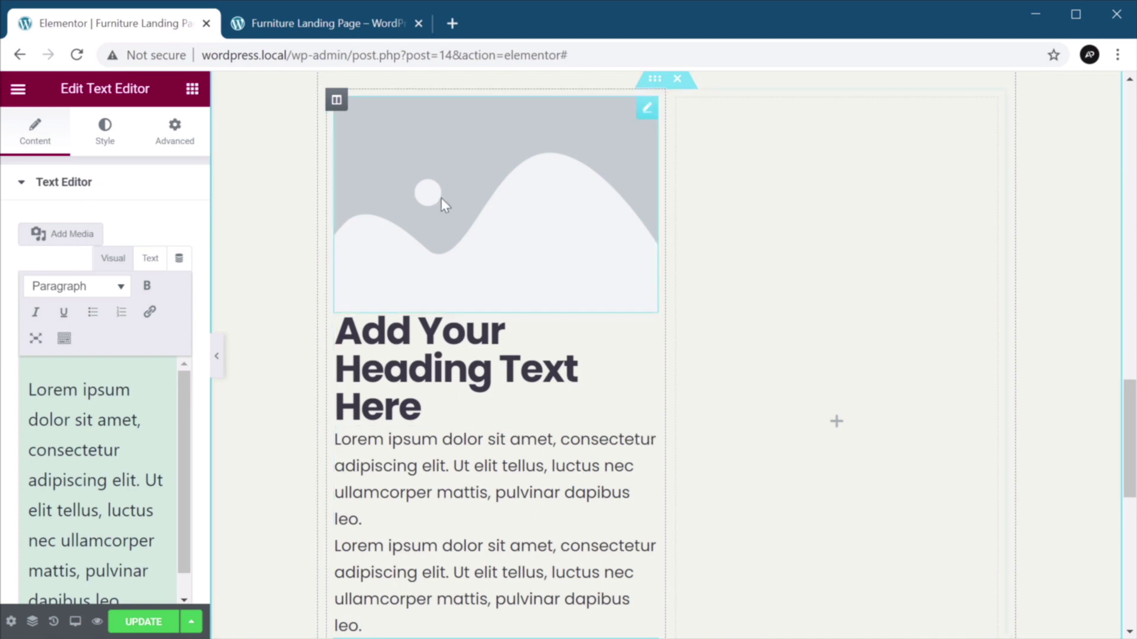
- Fill the placeholder image with the white chair picture image-1-1.jpg from the media library at Full size
left_click(464, 185)
left_click(123, 276)
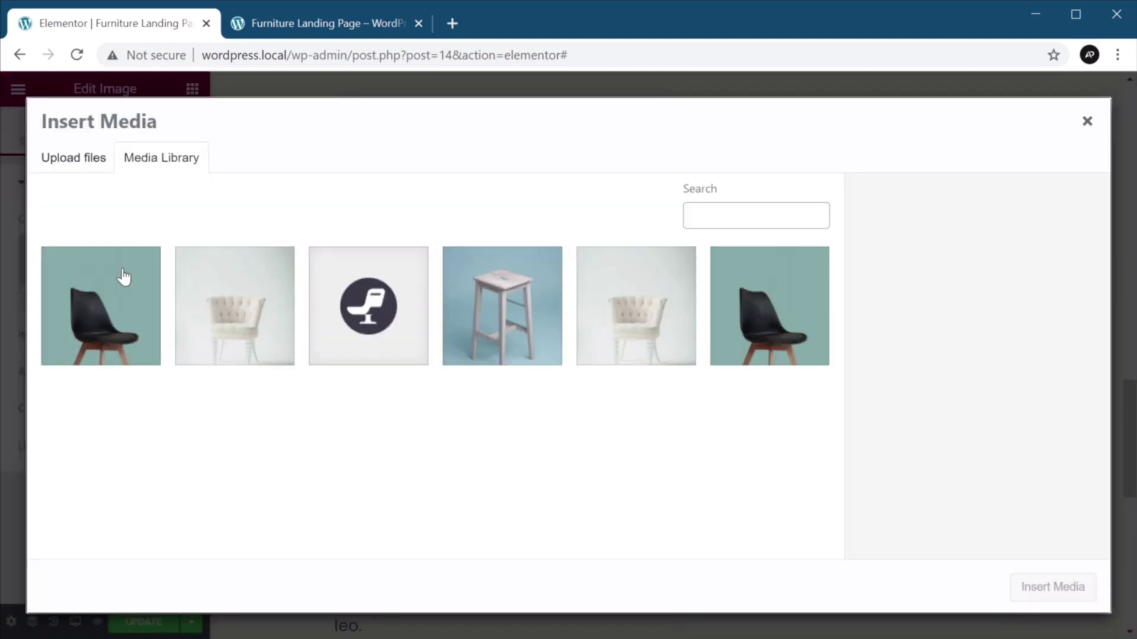
left_click(248, 294)
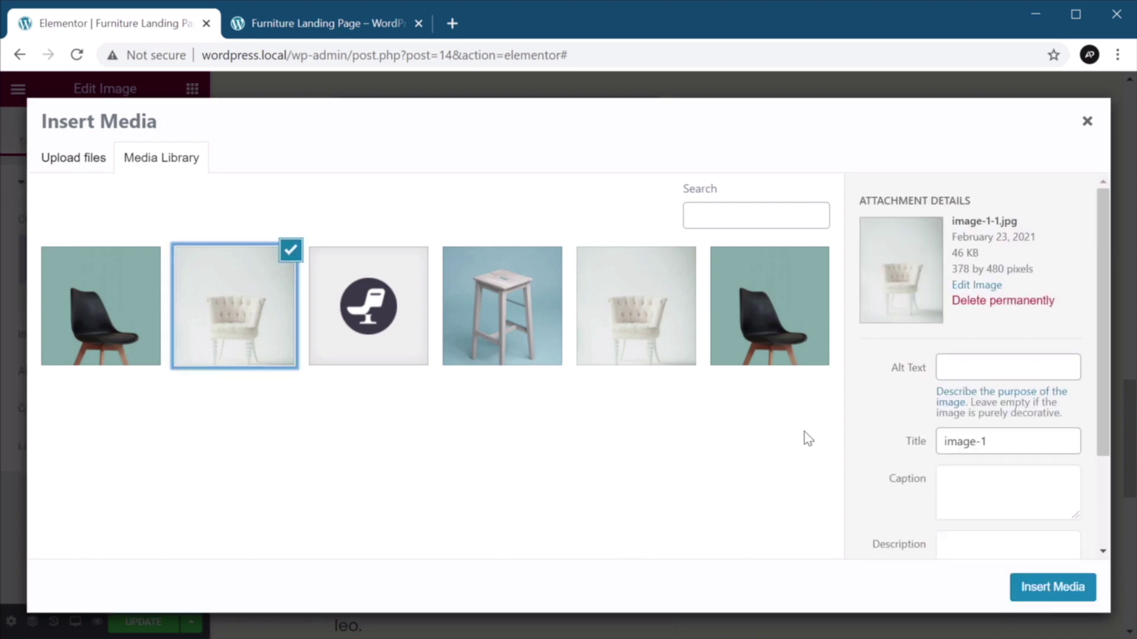
left_click(1035, 589)
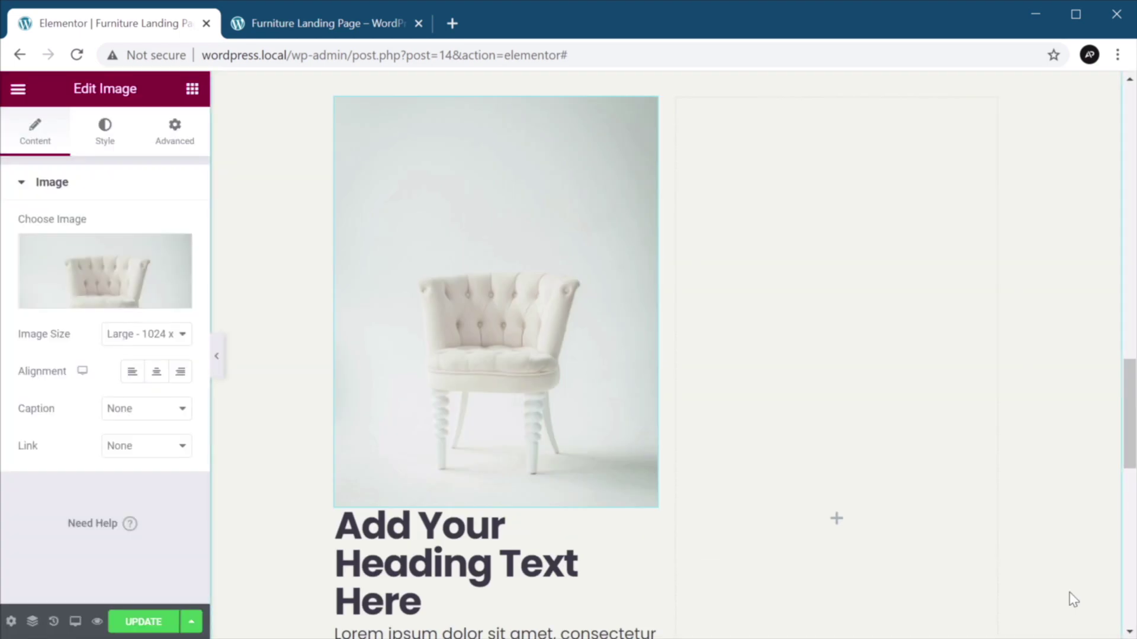
left_click(155, 334)
left_click(131, 451)
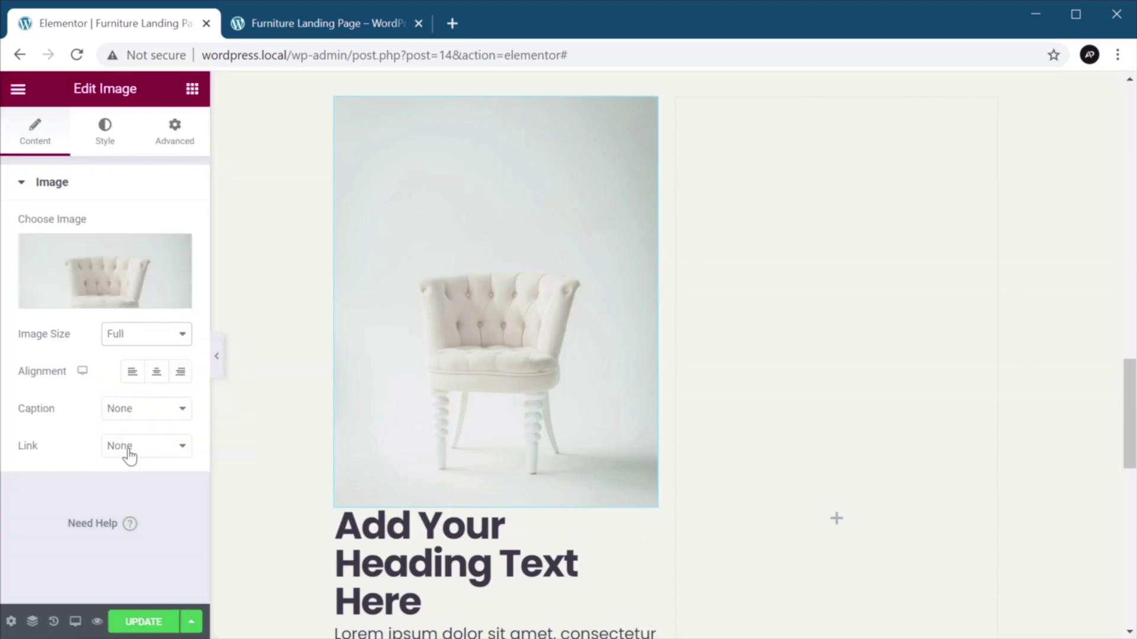
- Unlink the chair image's margin values and set its bottom margin to 24 px
left_click(175, 137)
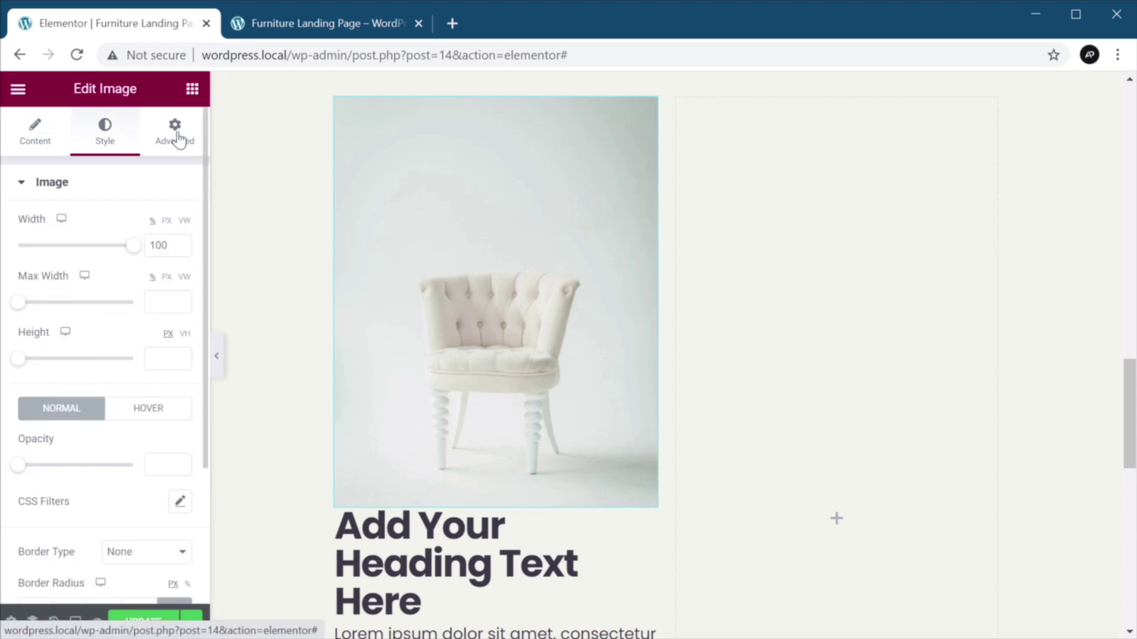
left_click(174, 245)
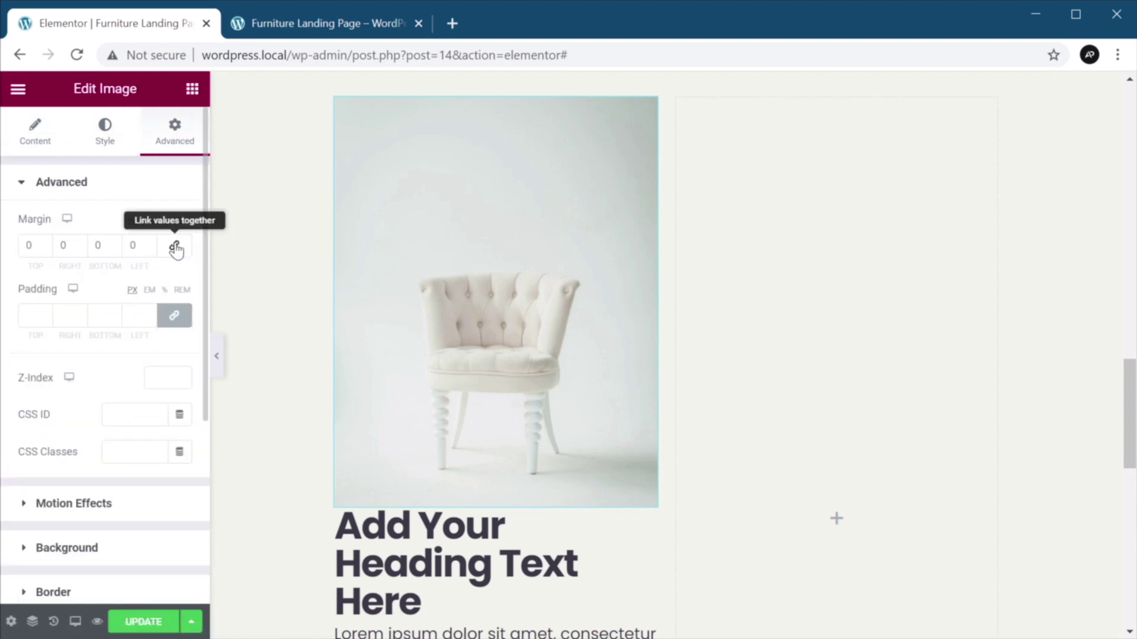
left_click(102, 245)
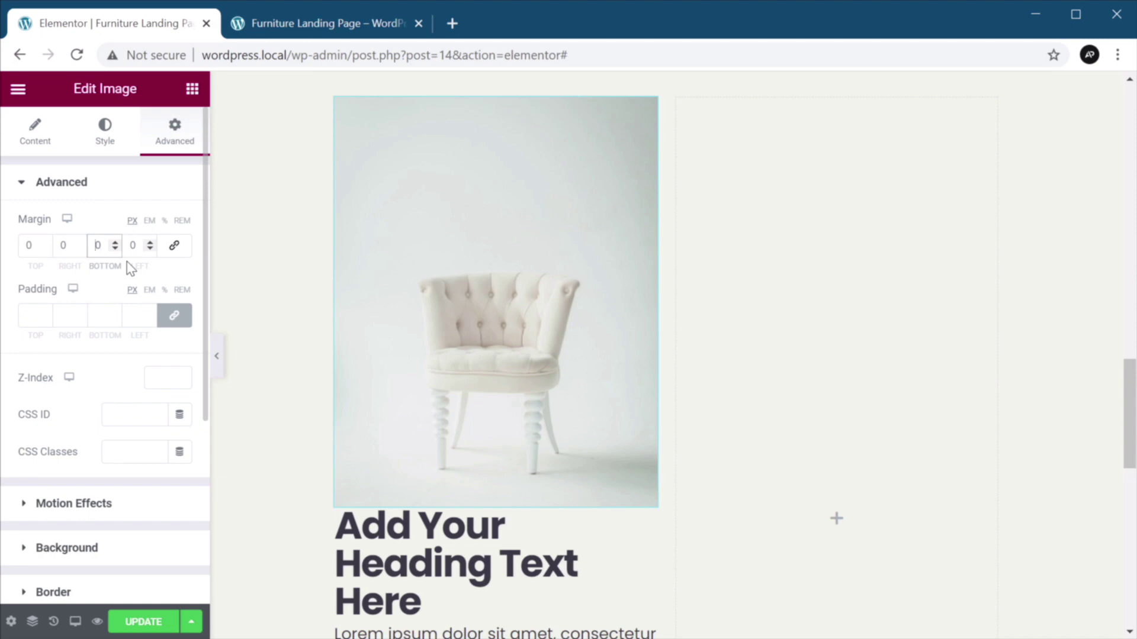
type("240")
key("Delete")
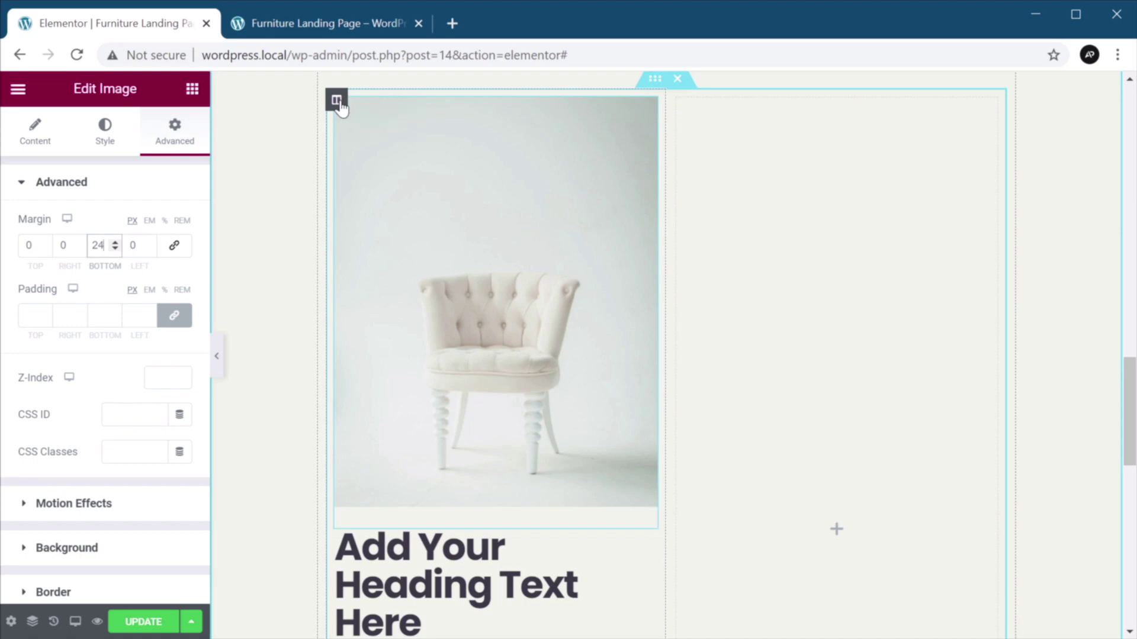
- Set the widgets space of the column containing the chair image to 24 px
left_click(336, 100)
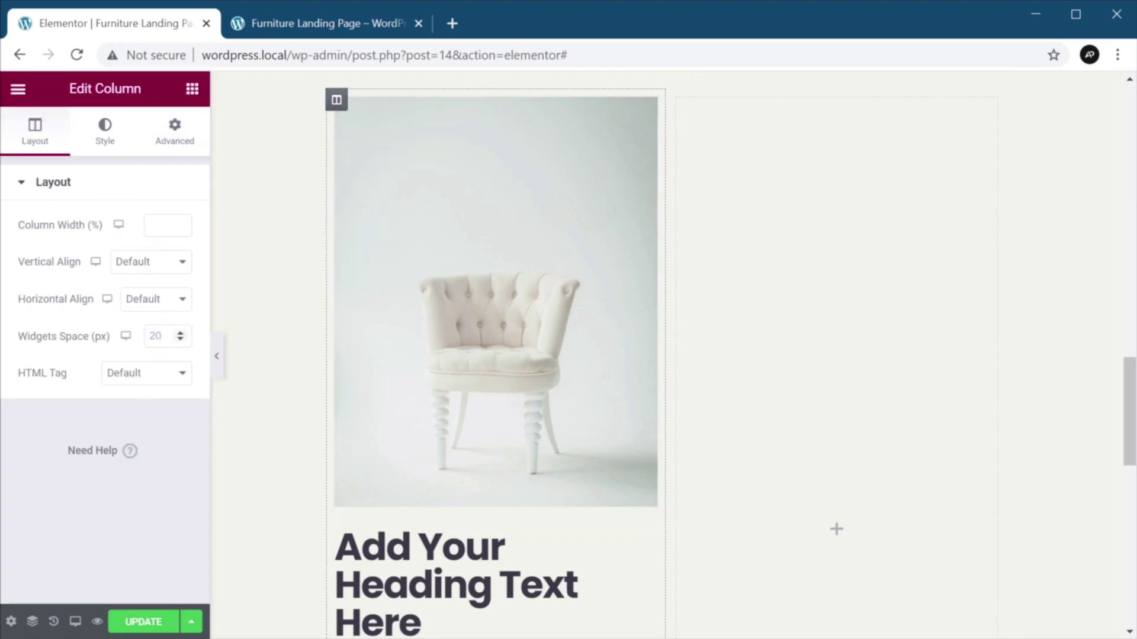
type("24")
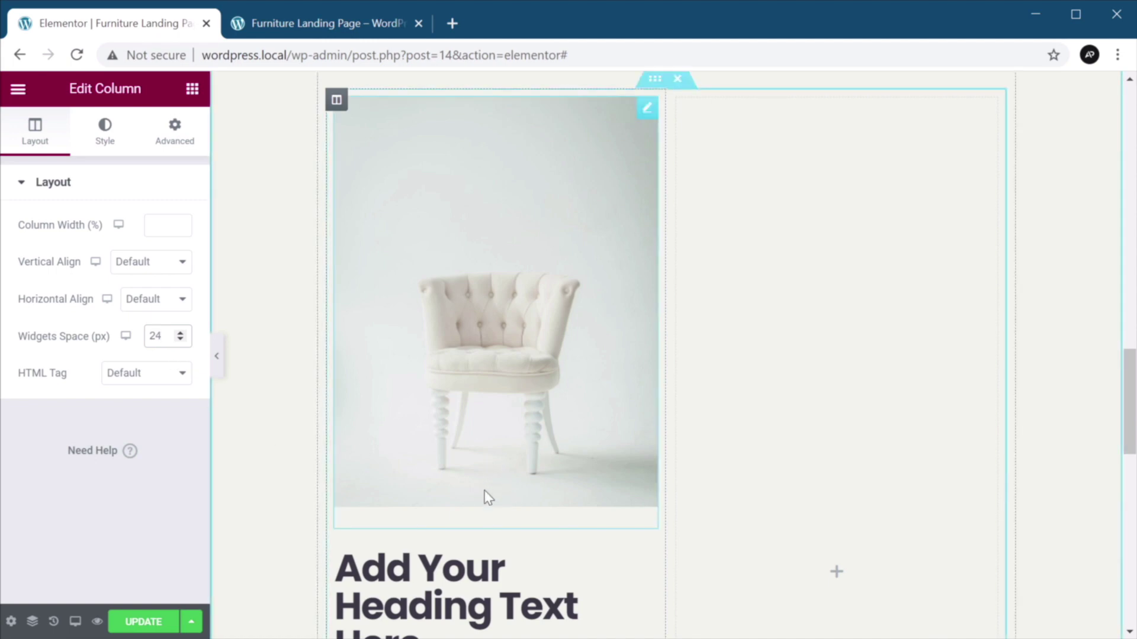
scroll(455, 442, "up", 2)
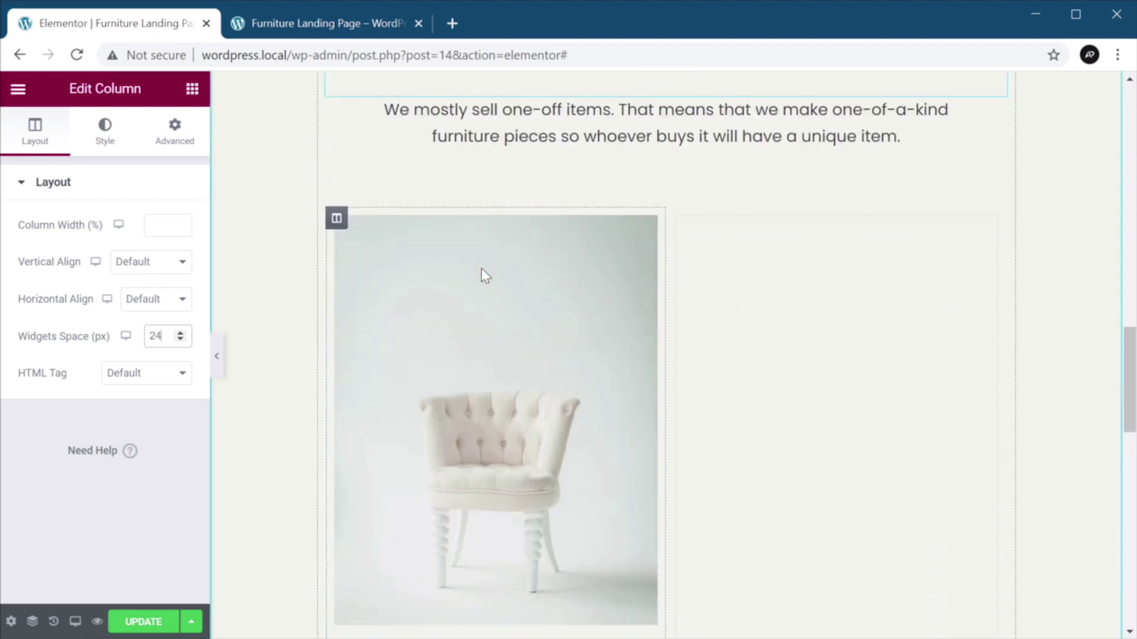
- Set the chair image's bottom margin to 0 px
left_click(454, 322)
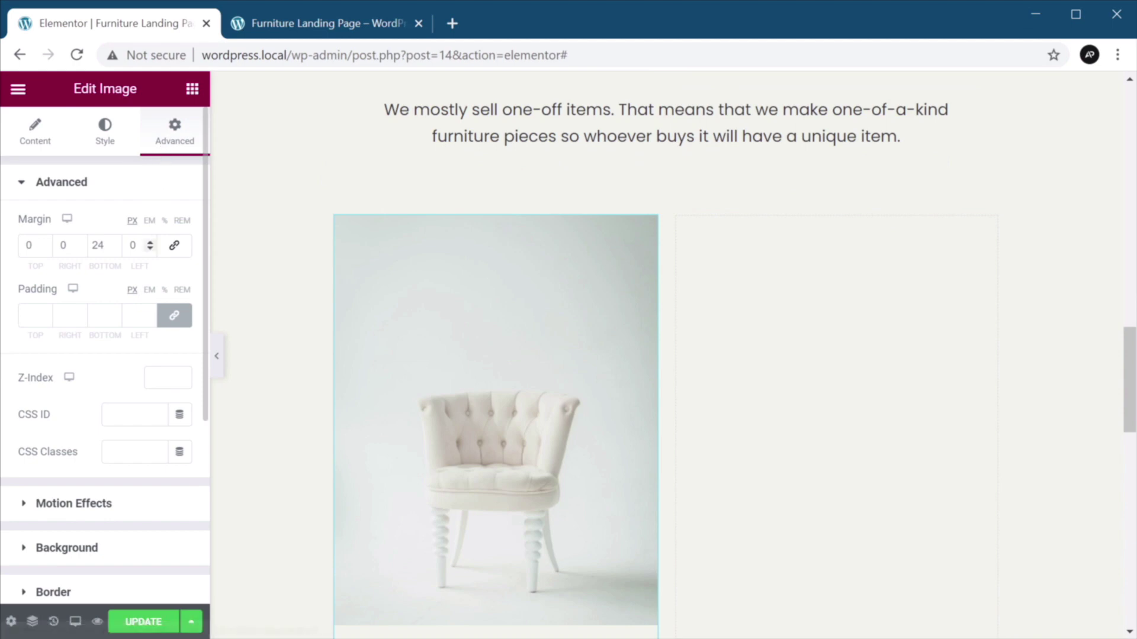
left_click(115, 248)
left_click(116, 249)
left_click(115, 248)
left_click(115, 249)
left_click(115, 249)
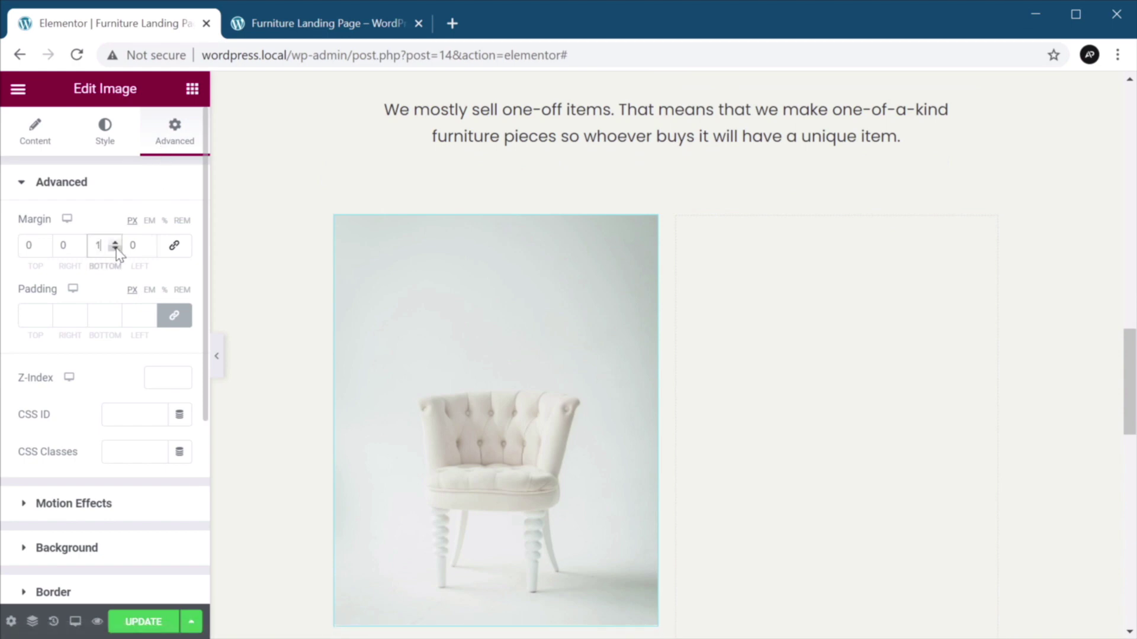
- Set the padding of the column containing the chair image to 0 px on all sides
scroll(646, 339, "down", 1)
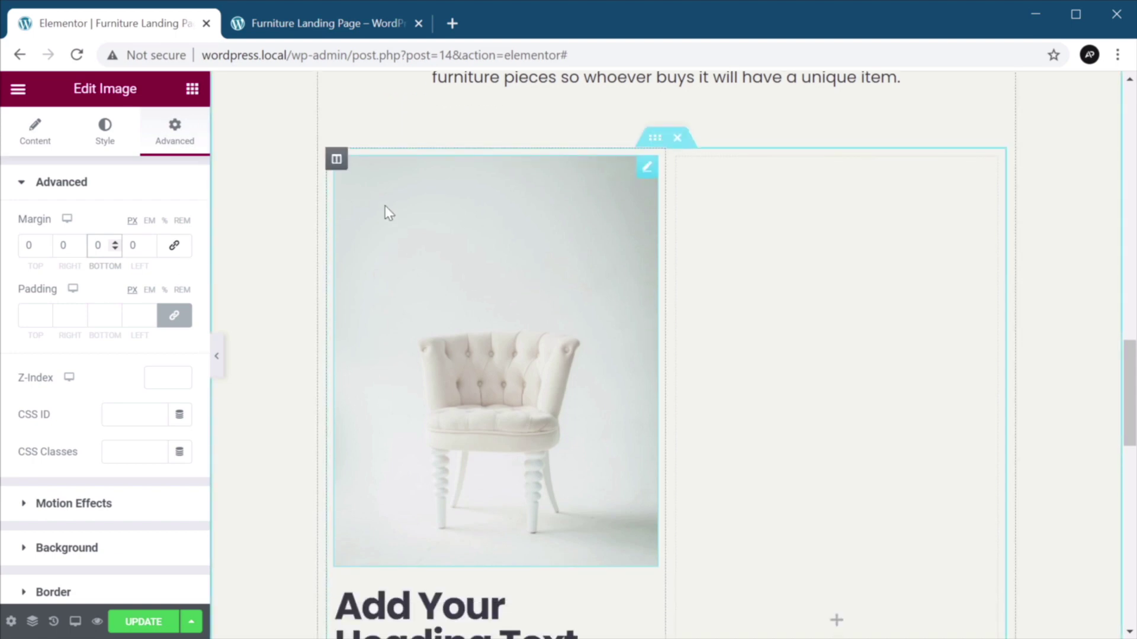
left_click(336, 160)
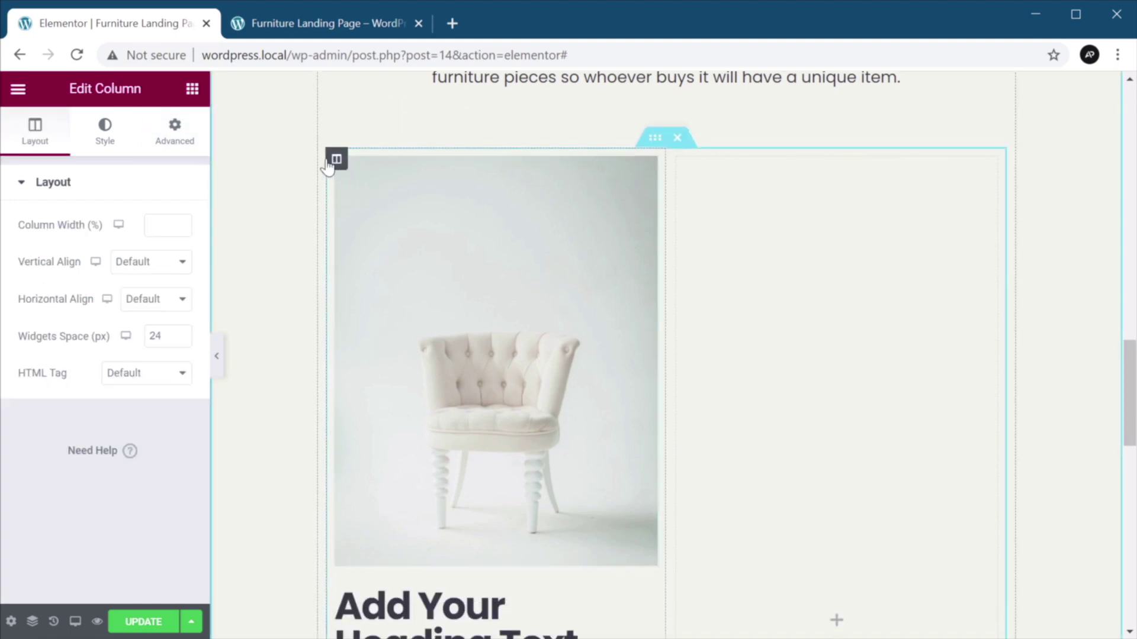
left_click(163, 137)
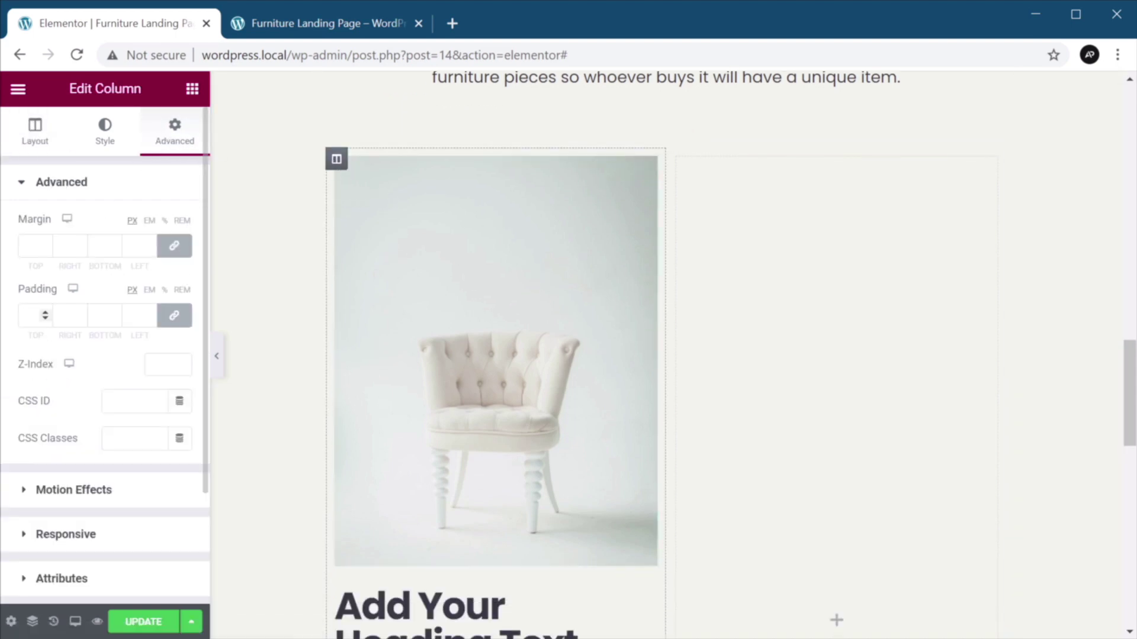
type("0")
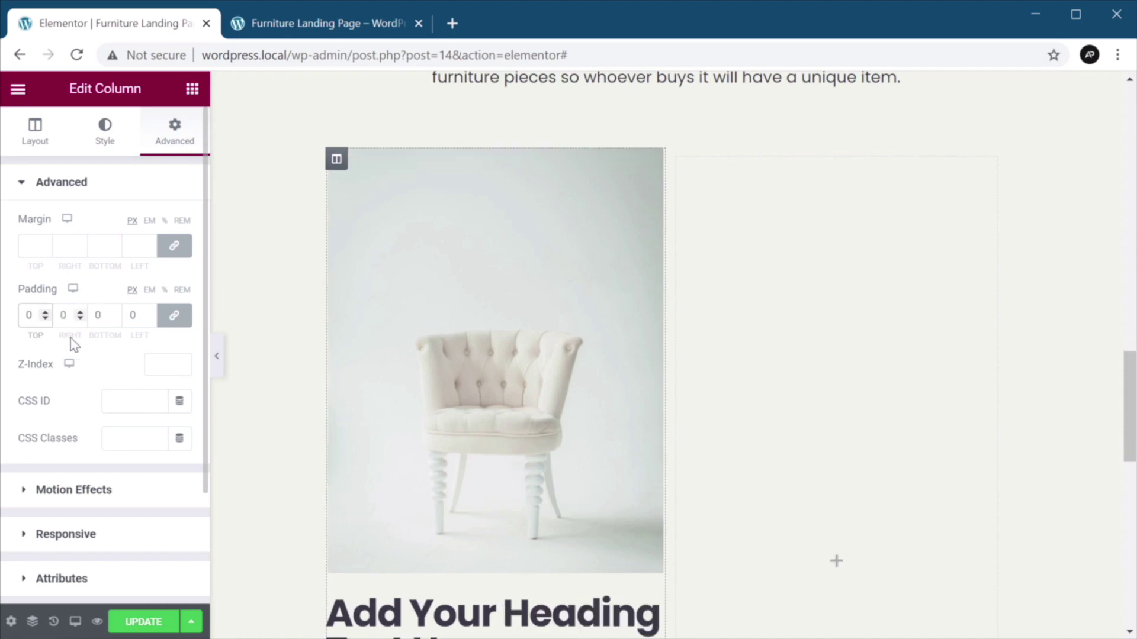
- Replace the heading text below the chair image with "01" and set its HTML tag to H5
scroll(279, 333, "down", 3)
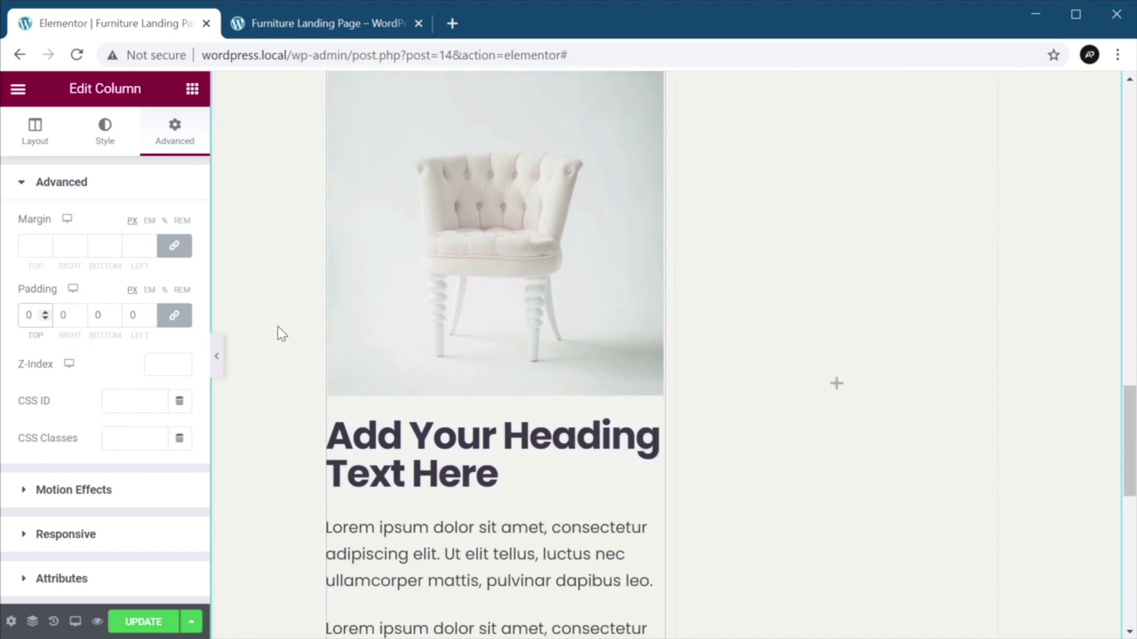
scroll(280, 333, "down", 1)
left_click(472, 415)
key("ctrl+a")
type("01")
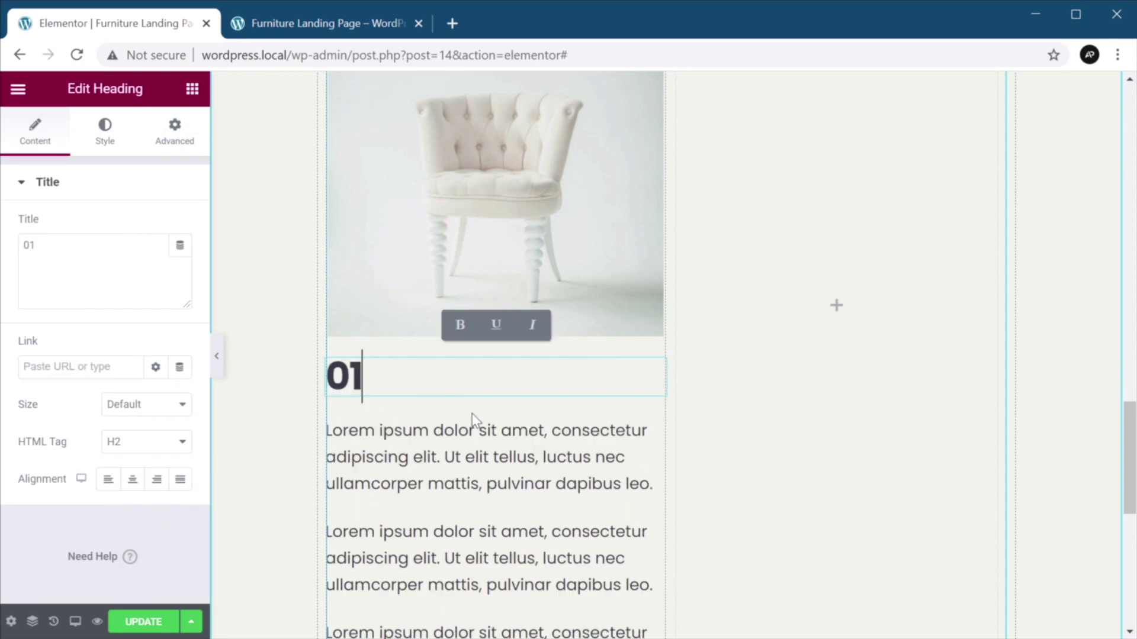
left_click(135, 451)
left_click(127, 517)
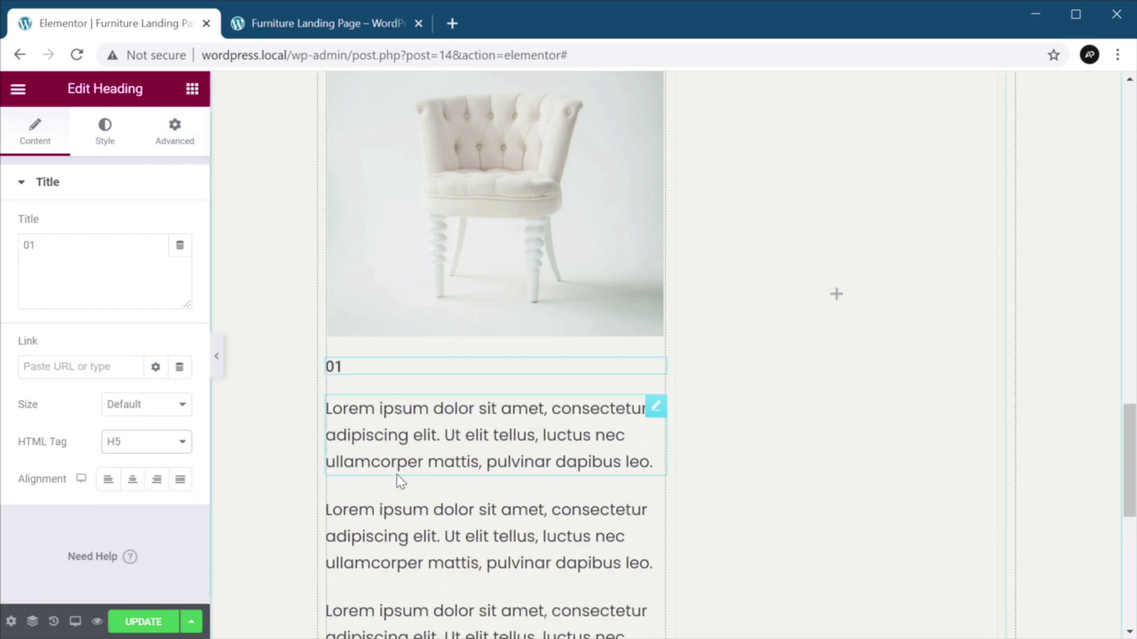
- Replace the first text block below the 01 heading with "Tufted white leather sofa chair" and make it bold
left_click(409, 427)
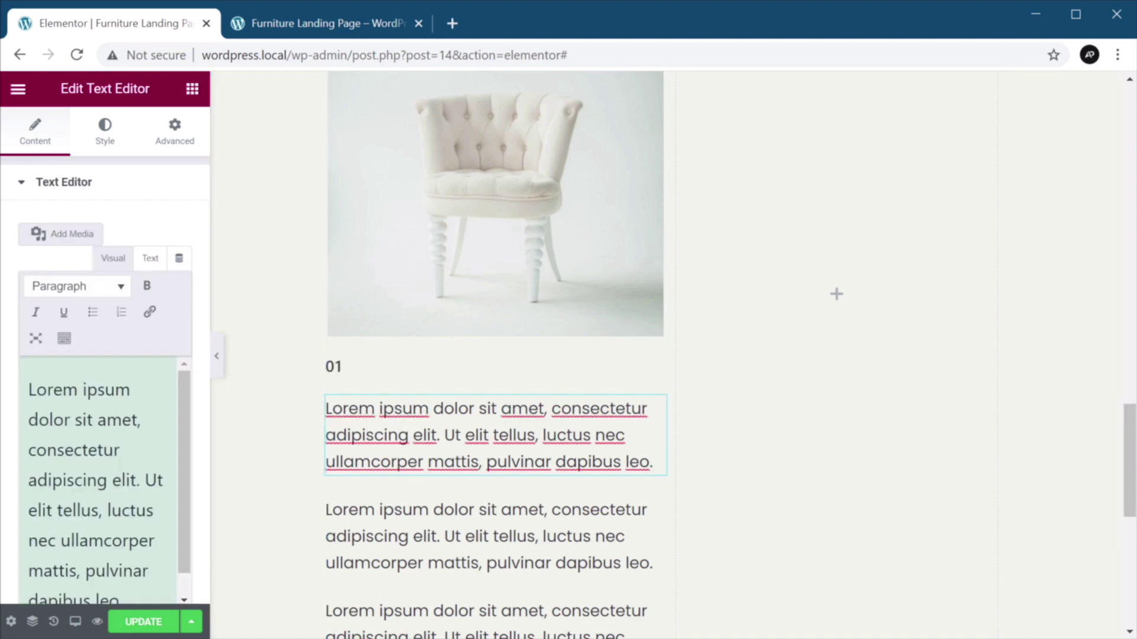
key("ctrl+a")
type("Tufted white leather sofa chair")
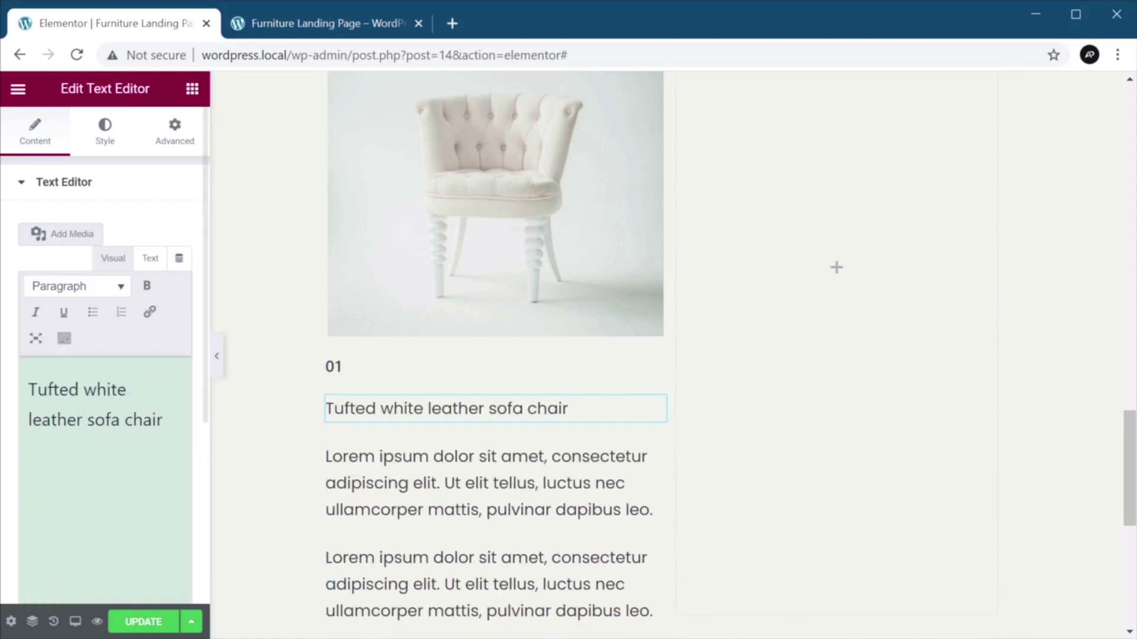
key("ctrl+a")
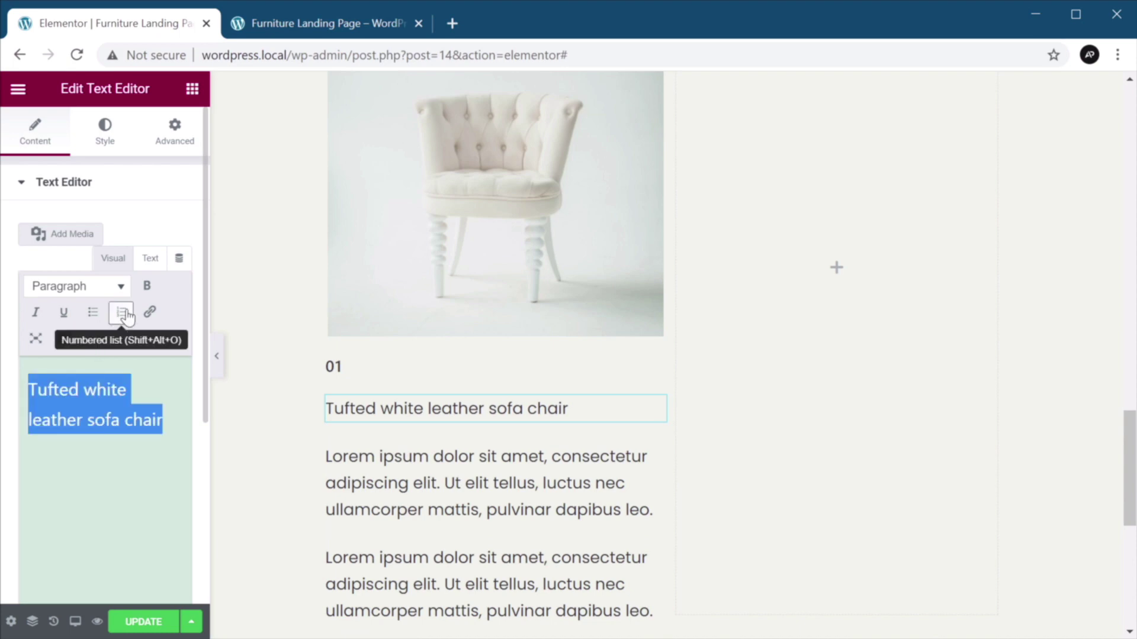
left_click(145, 288)
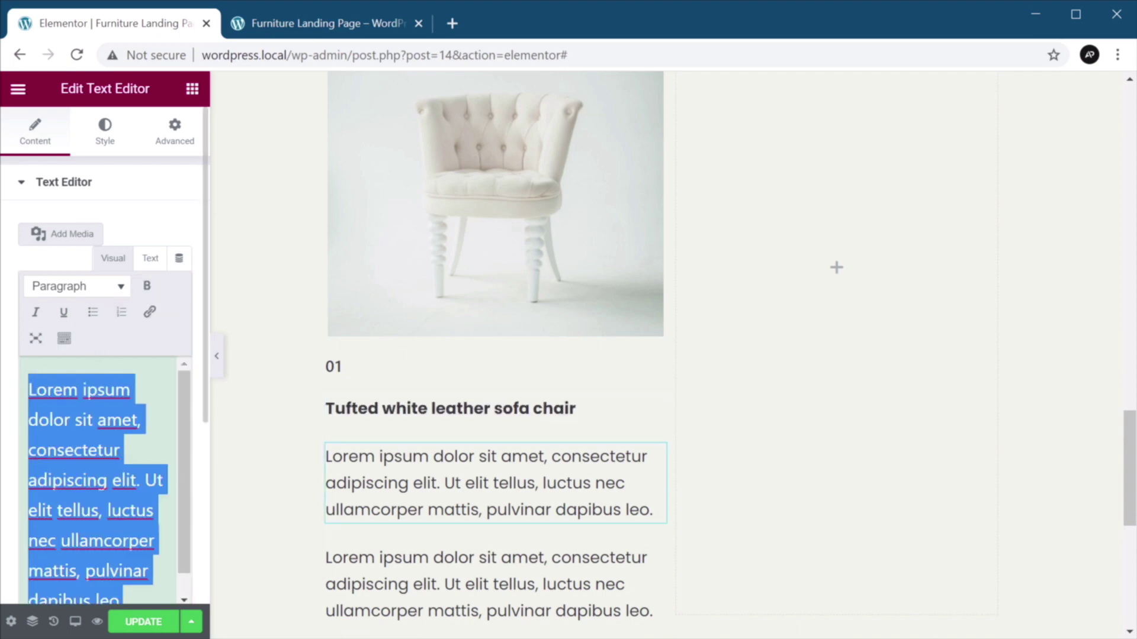
- Fill the remaining text blocks with "This will fit perfectly in any beauty salon or modern home thanks to its timeless design." and "$289"
type("This will fit perfectly in any beauty salon or modern home thanks to its timeless design.")
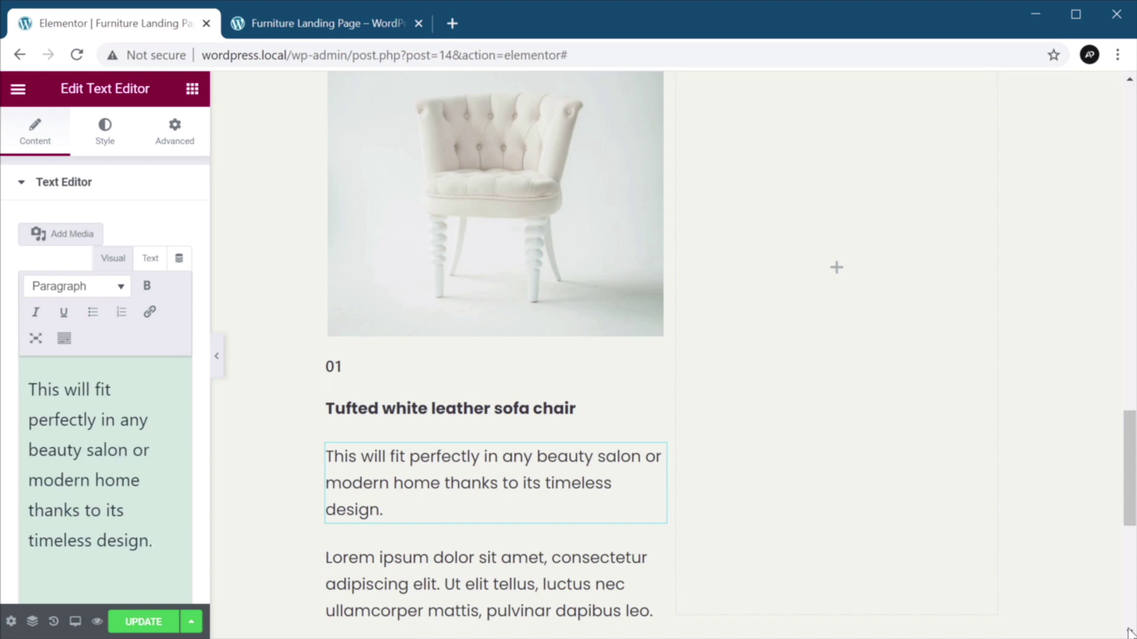
double_click(522, 581)
left_click(166, 496)
key("ctrl+a")
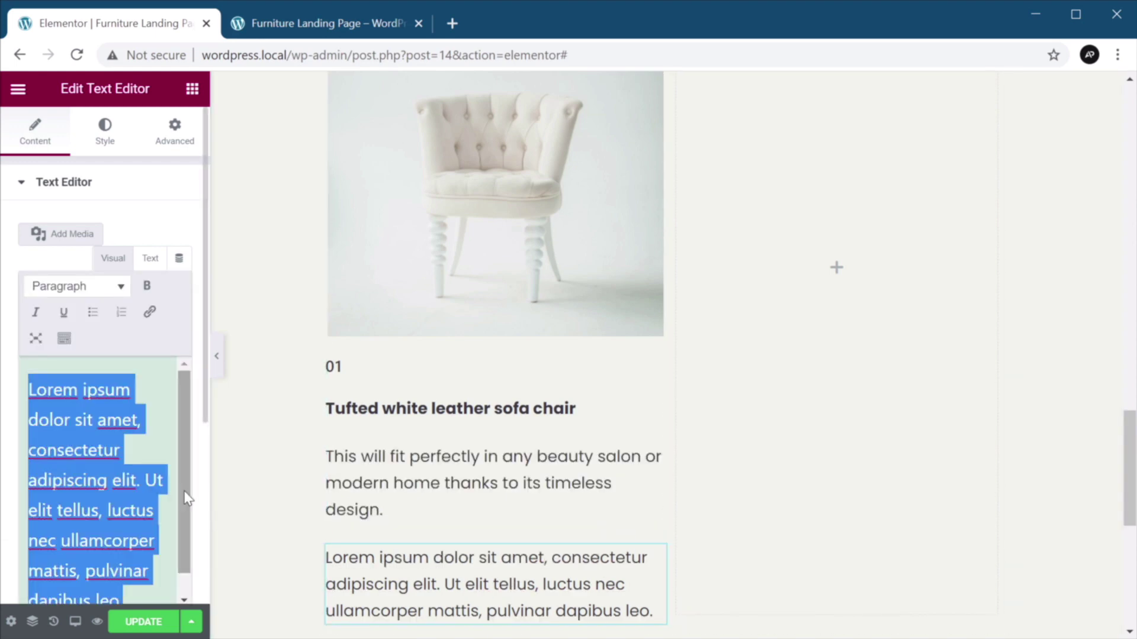
type("$289")
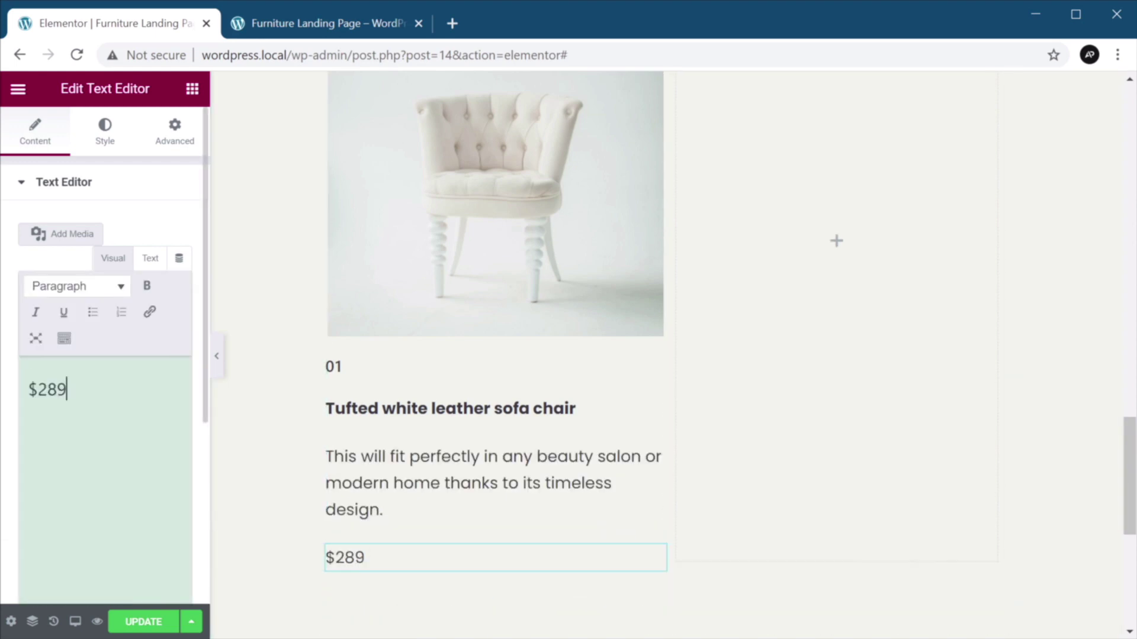
- Duplicate the finished chair column twice and delete the empty column beside the copies
scroll(363, 308, "up", 6)
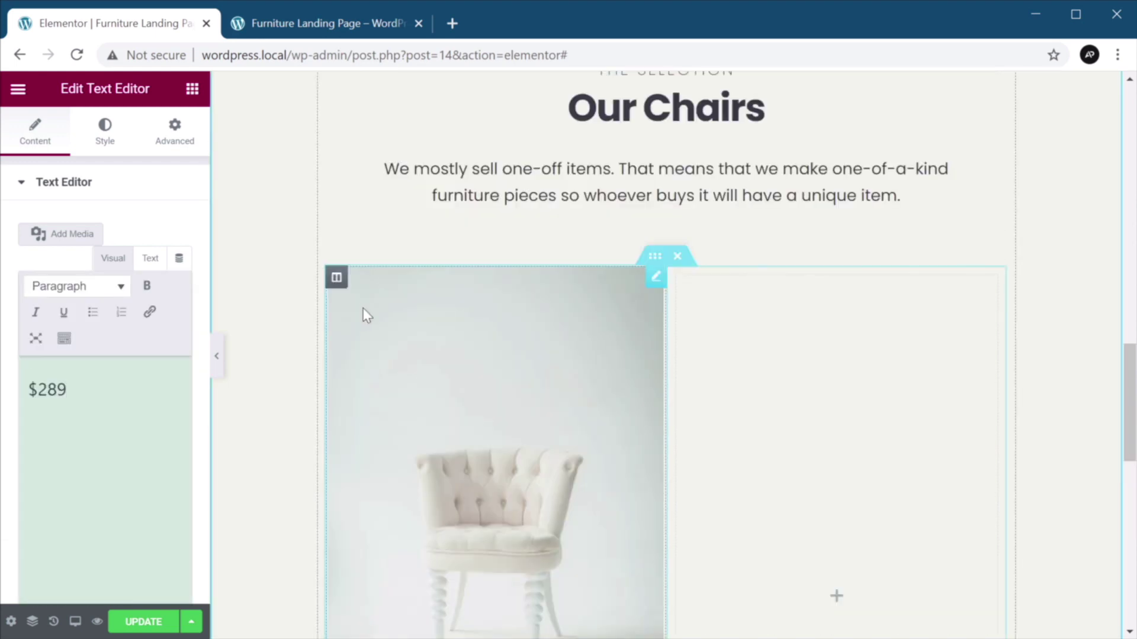
left_click(337, 278)
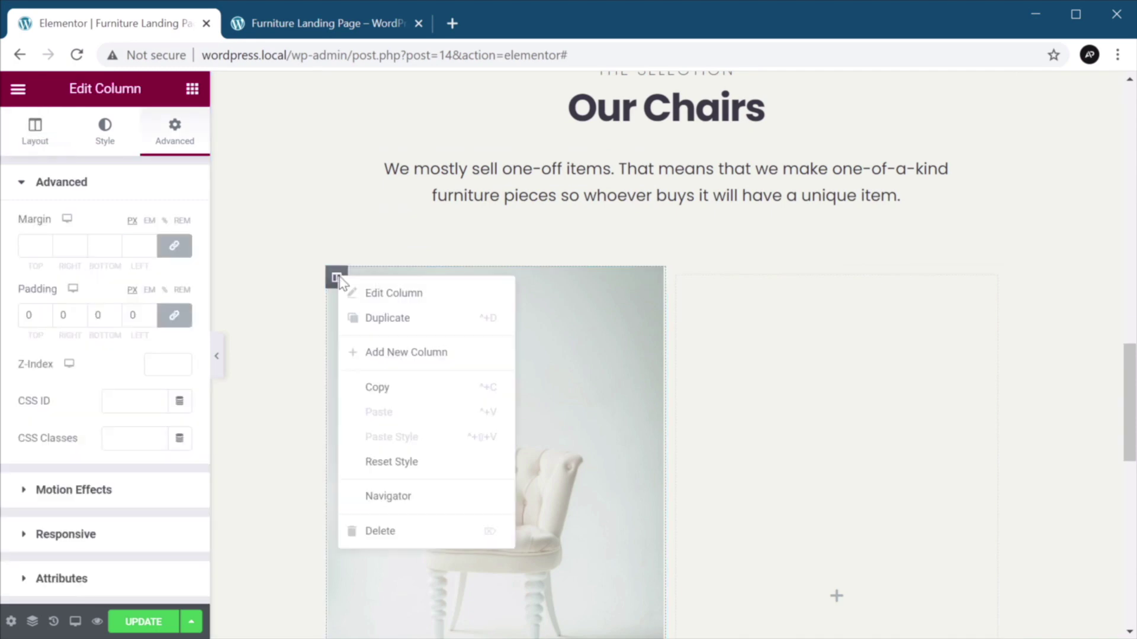
left_click(386, 316)
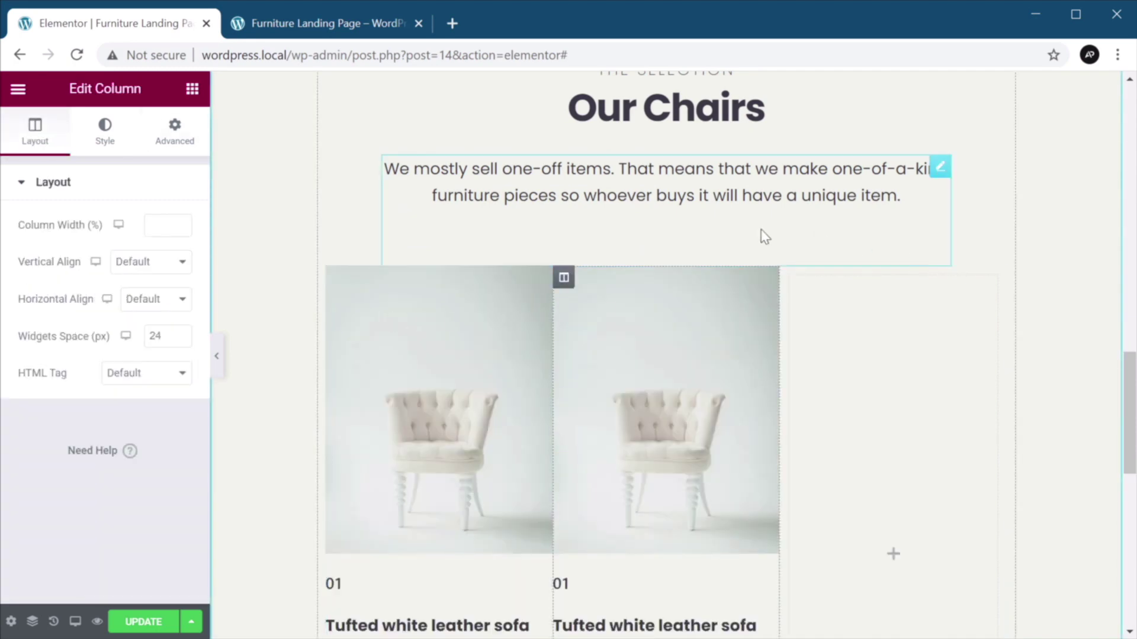
right_click(564, 277)
left_click(601, 314)
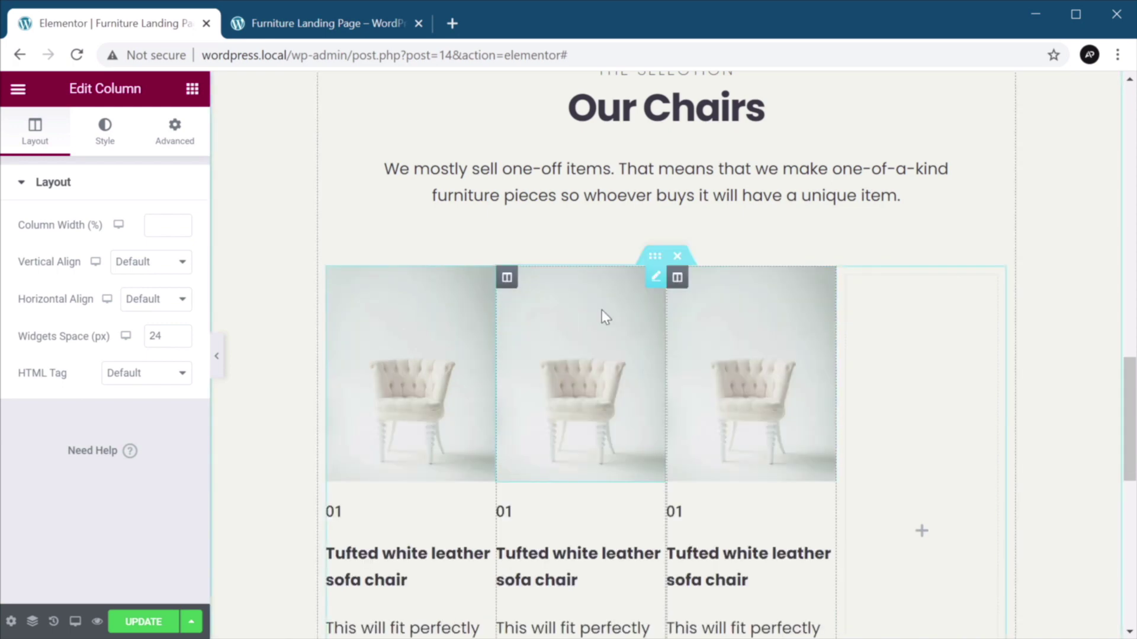
right_click(847, 278)
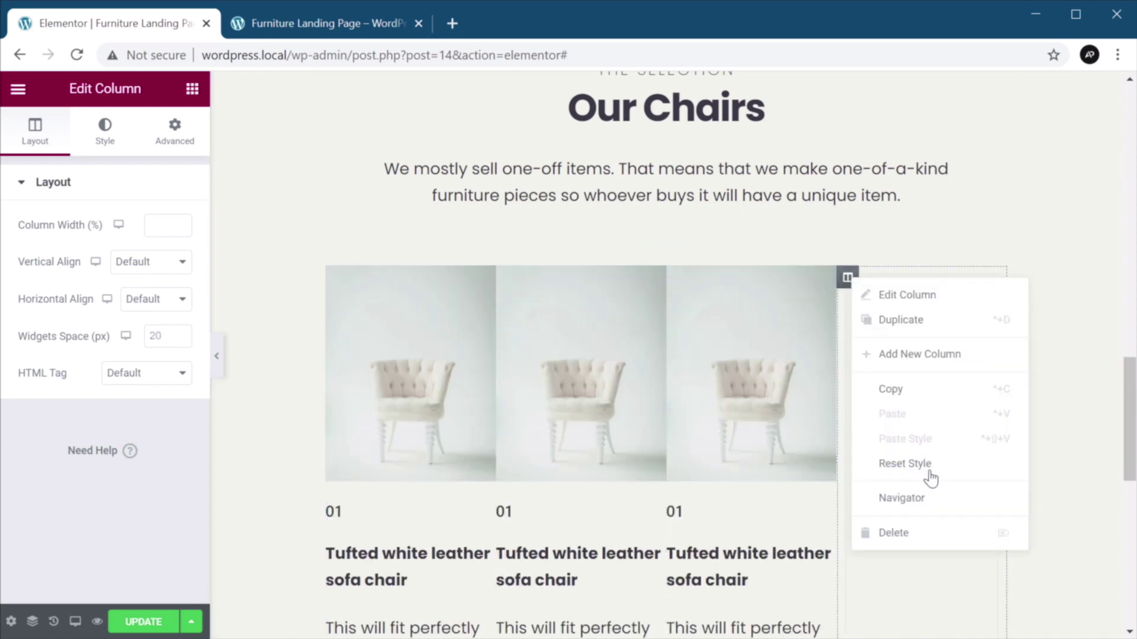
left_click(924, 535)
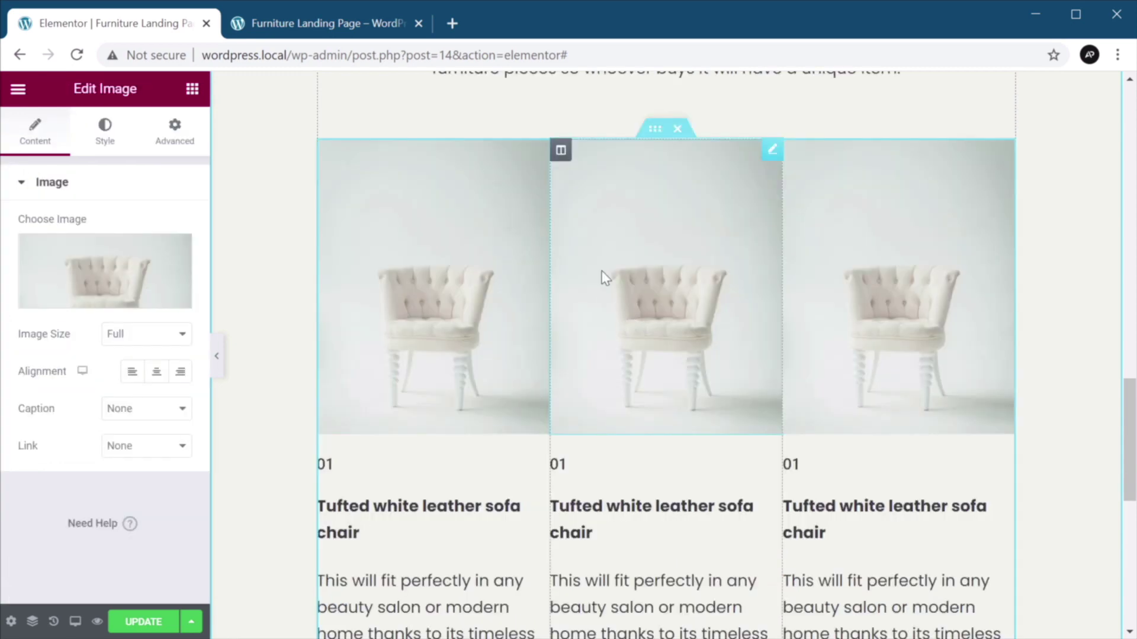
- Replace the second column's image with the black chair and the third column's image with the wooden stool from the media library
left_click(122, 276)
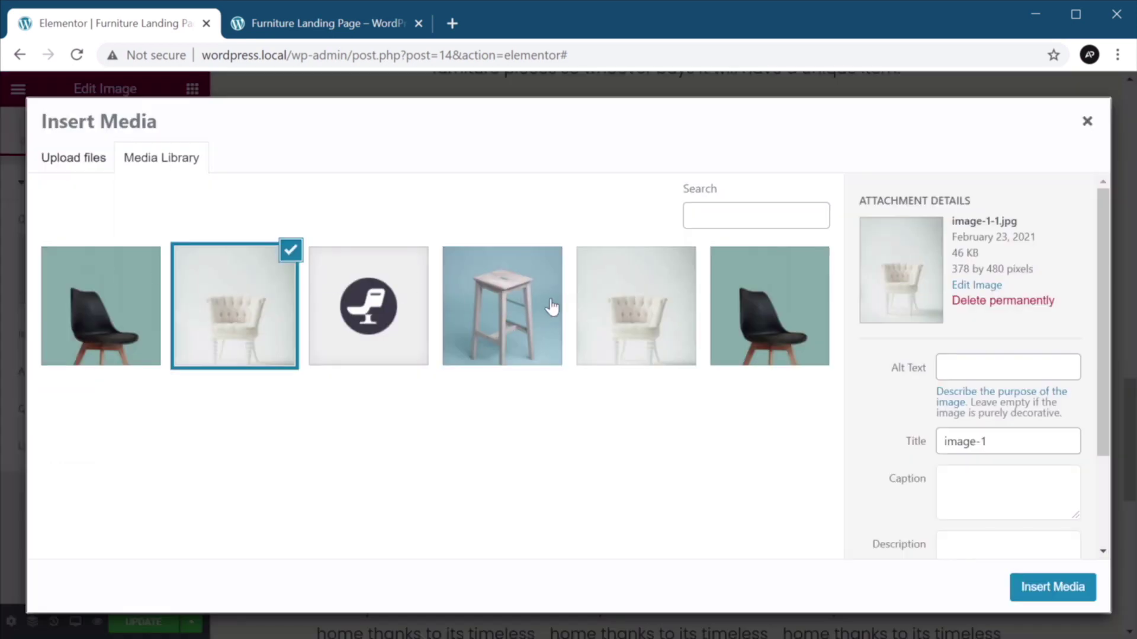
left_click(809, 314)
left_click(1077, 591)
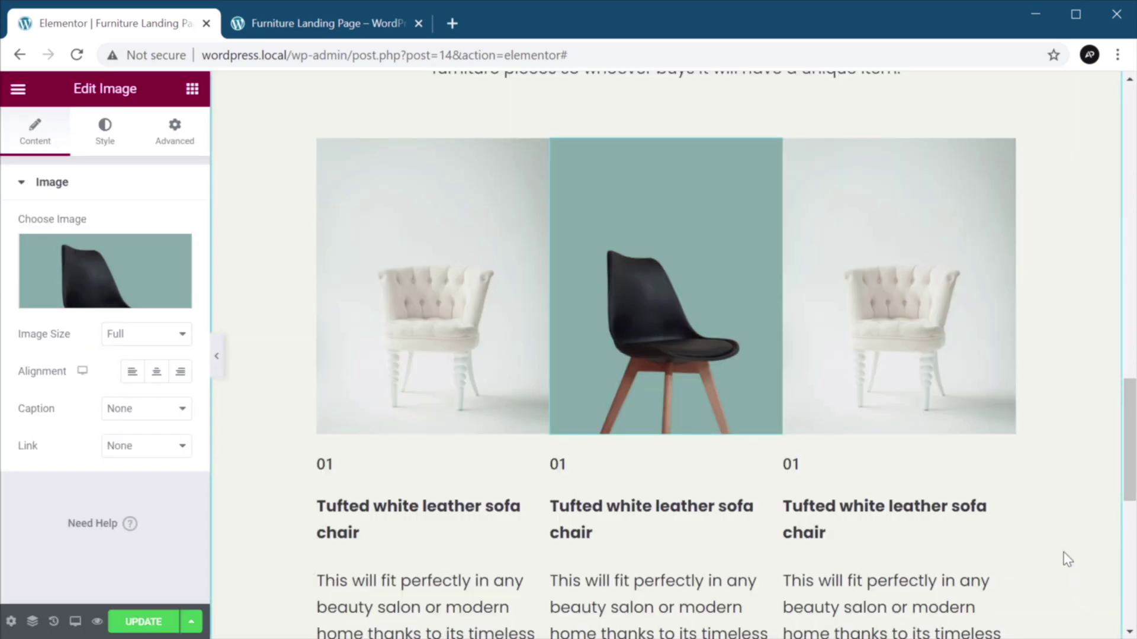
left_click(883, 261)
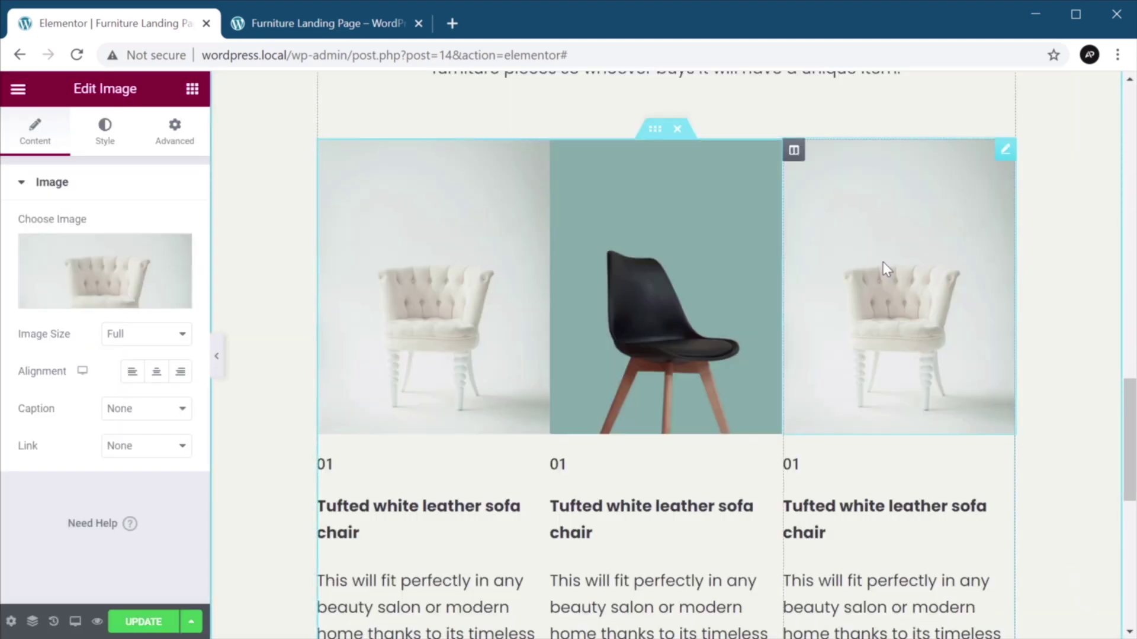
left_click(155, 290)
left_click(502, 306)
left_click(1039, 583)
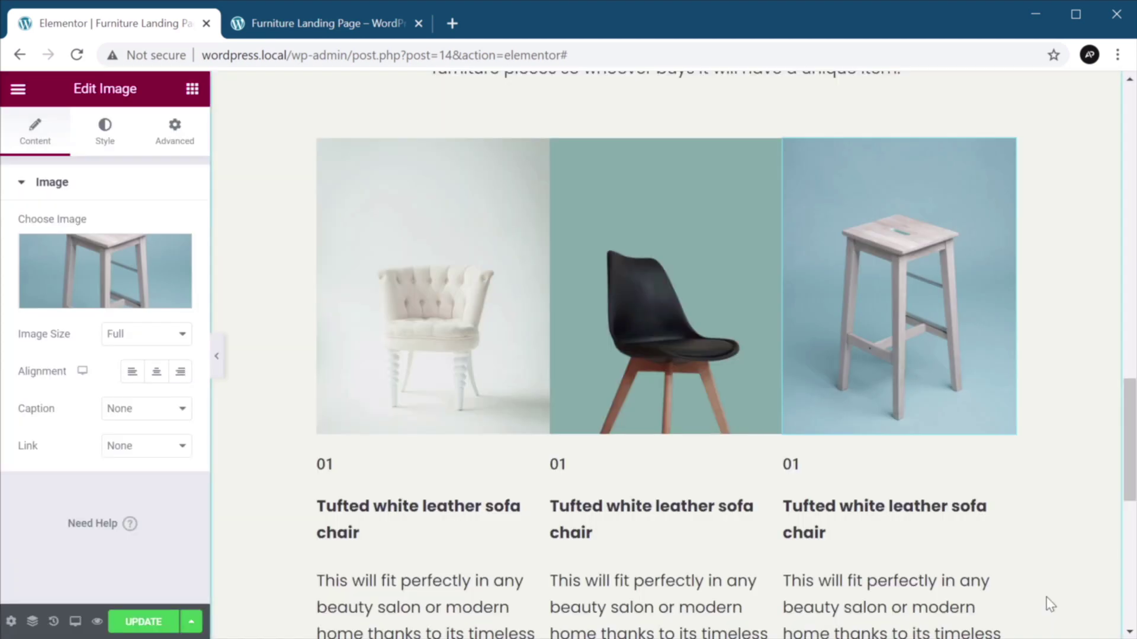
- Open the 01 heading in the second product column for editing
left_click(569, 464)
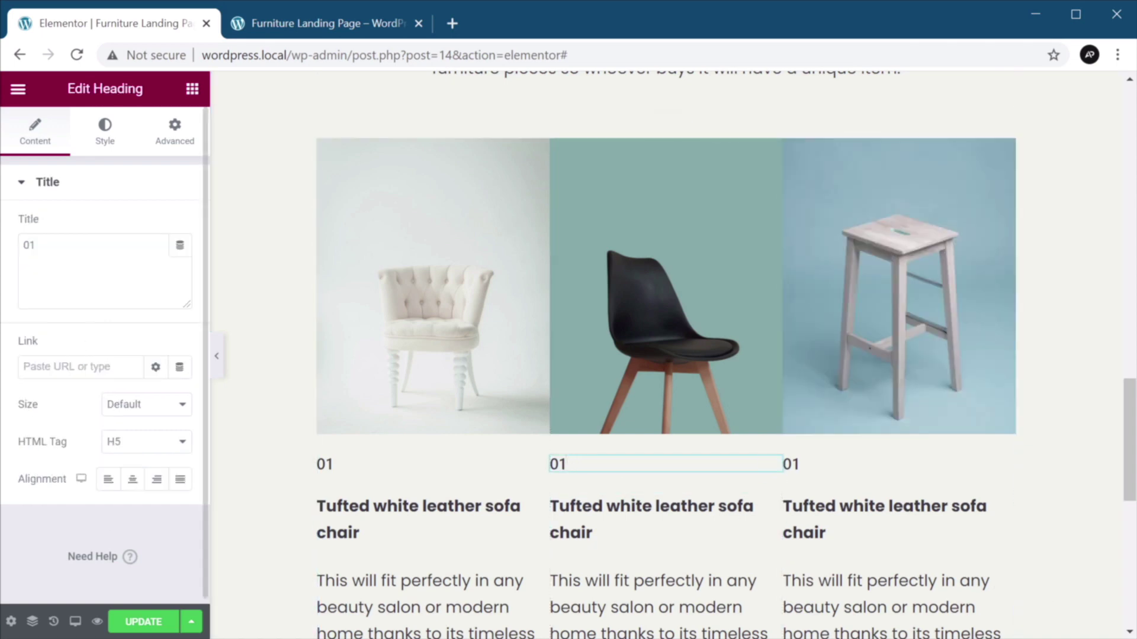
- Renumber the second and third product headings to 02 and 03, and title the second product "Black and brown wooden chair" in bold
left_click(43, 246)
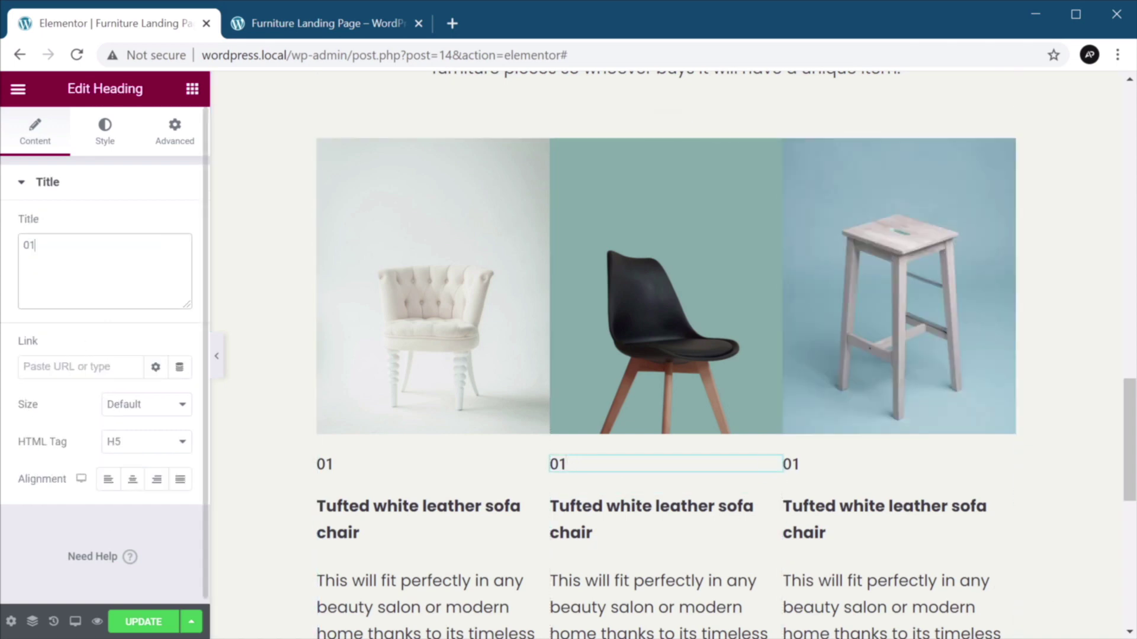
left_click(800, 469)
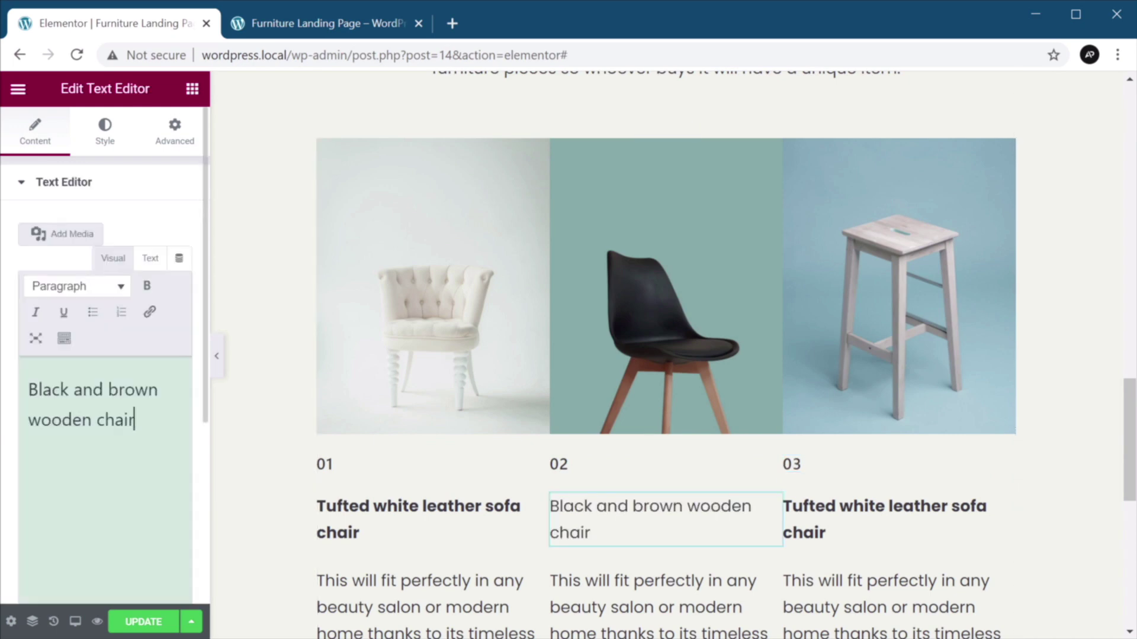
key("ctrl+a")
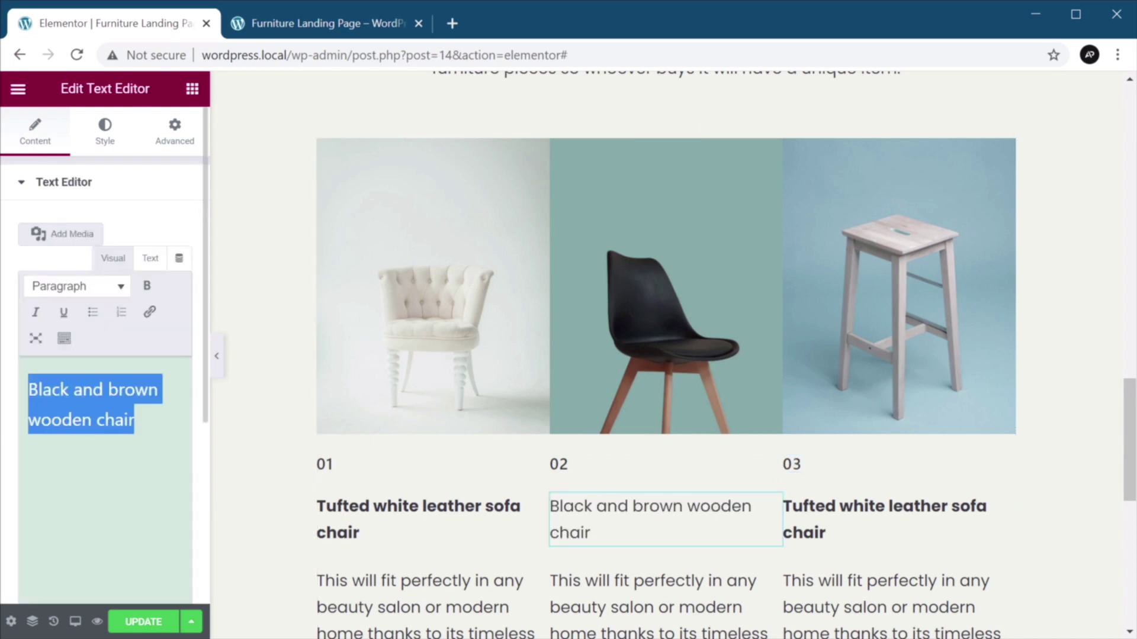
left_click(147, 288)
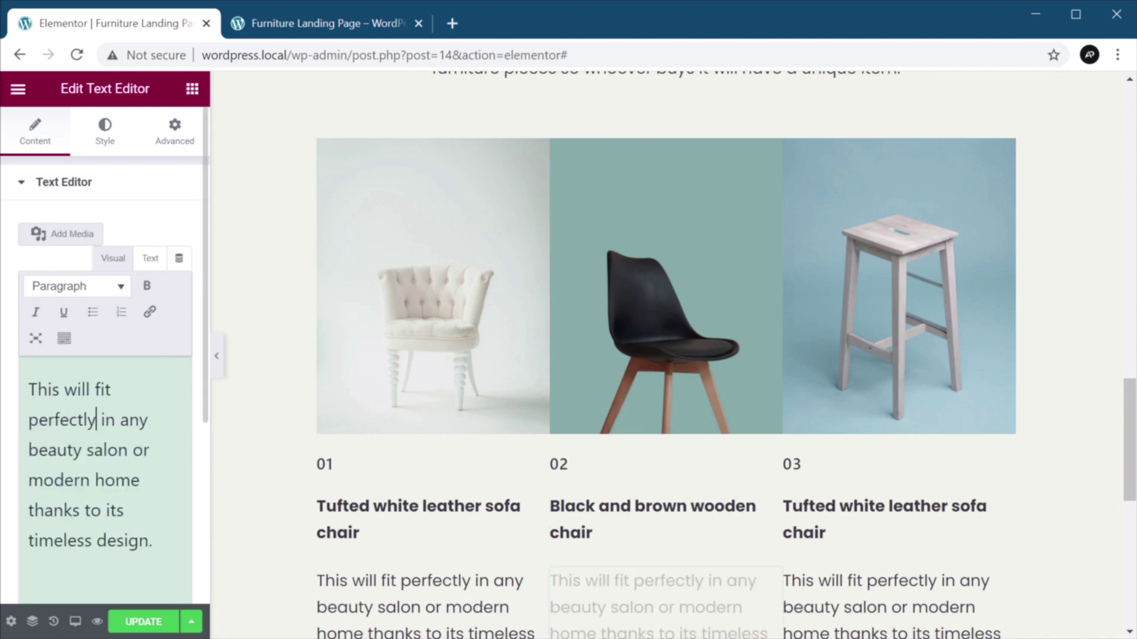
- Set the second product's description to "Both minimalistic and comfortable, this is a great choice for home or office." and its price to $99
key("ctrl+a")
type("Both minimalistic and comfortable, this is a great choice for home or office.")
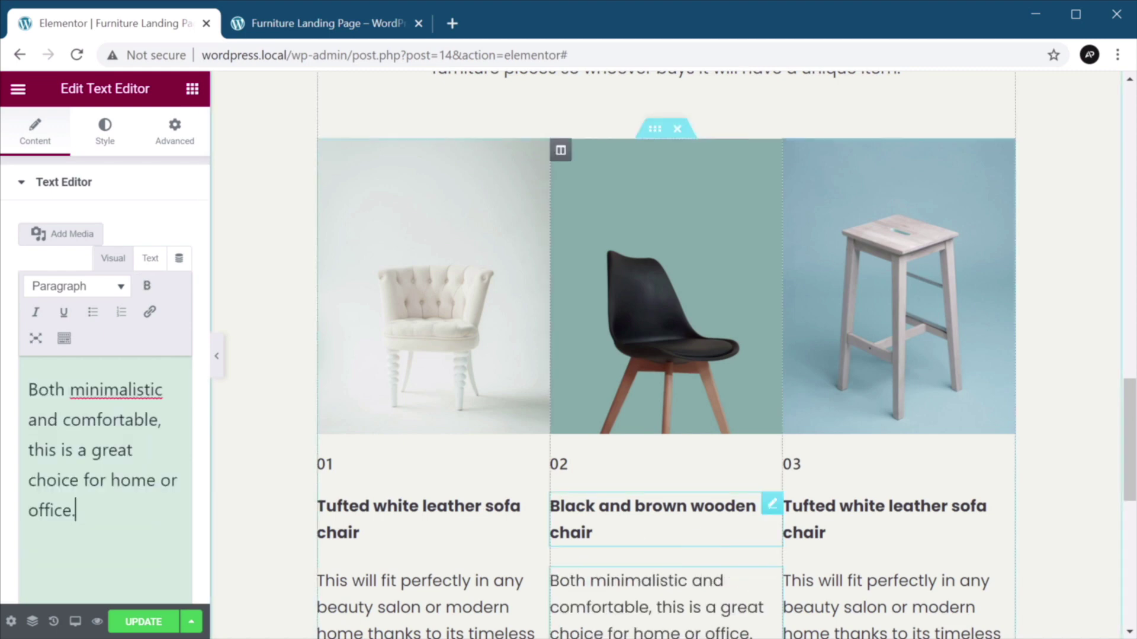
scroll(776, 474, "down", 4)
type("$99")
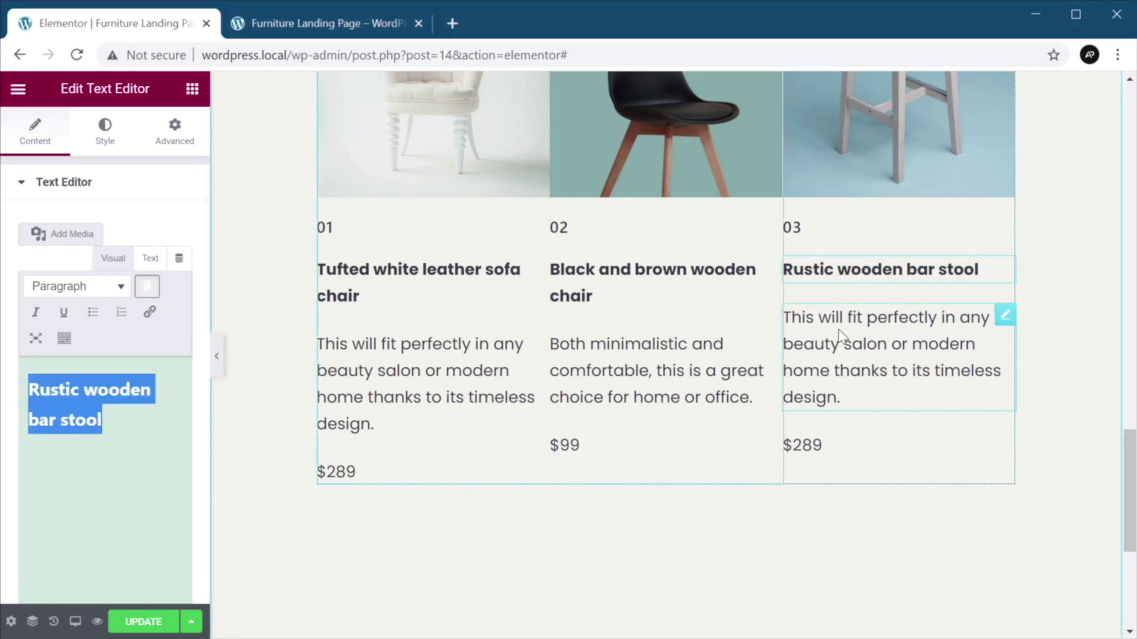
- Set the third product's description to "Made from solid beech wood, this piece will fit nicely in your rustic kitchen." and its price to $139
left_click(840, 397)
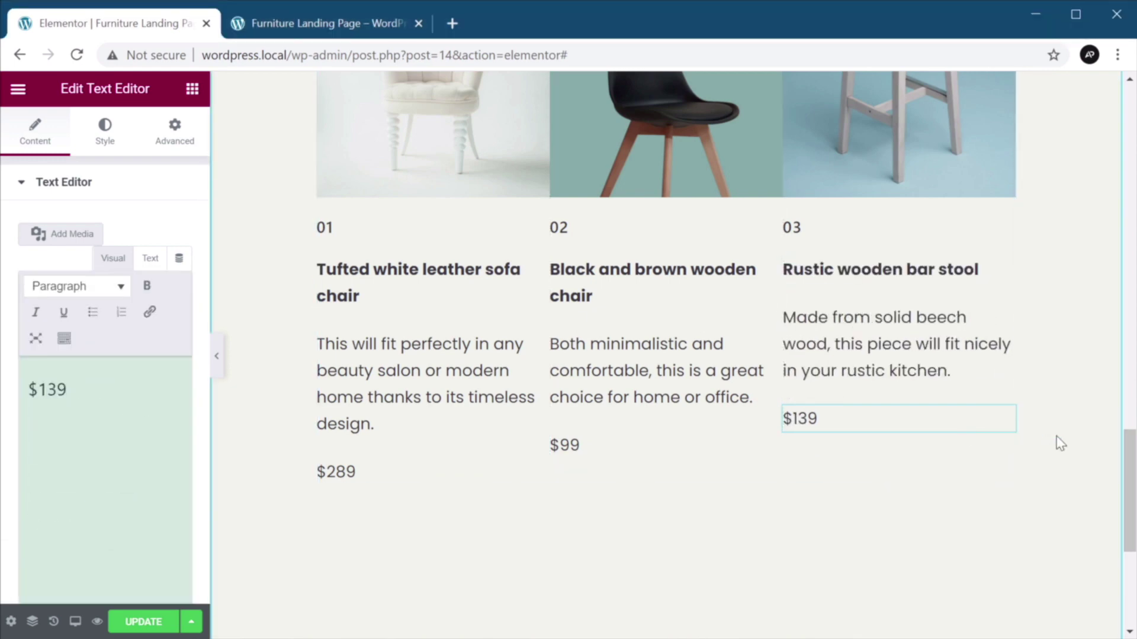
- Give the first product column a 12 px margin on its right and left sides
scroll(1040, 479, "up", 4)
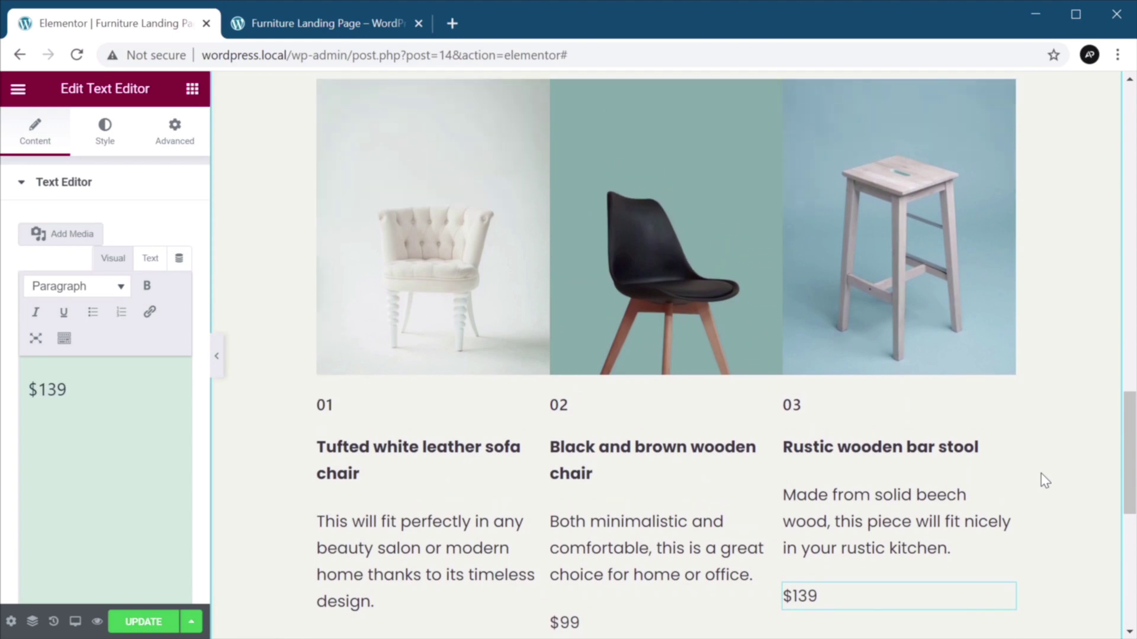
scroll(1044, 481, "up", 1)
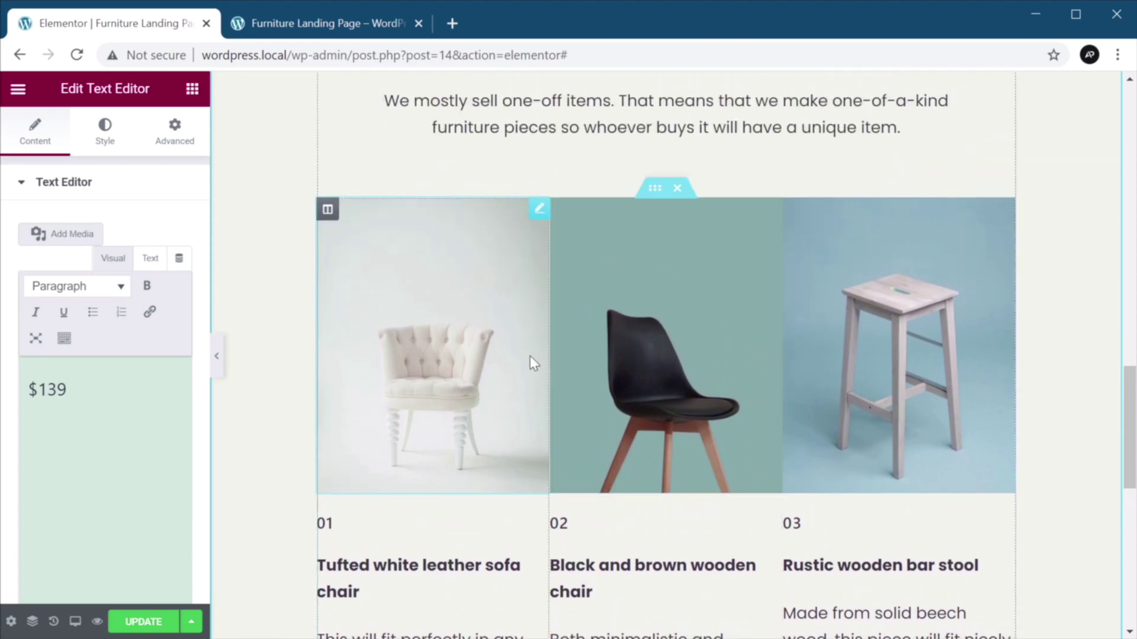
left_click(327, 209)
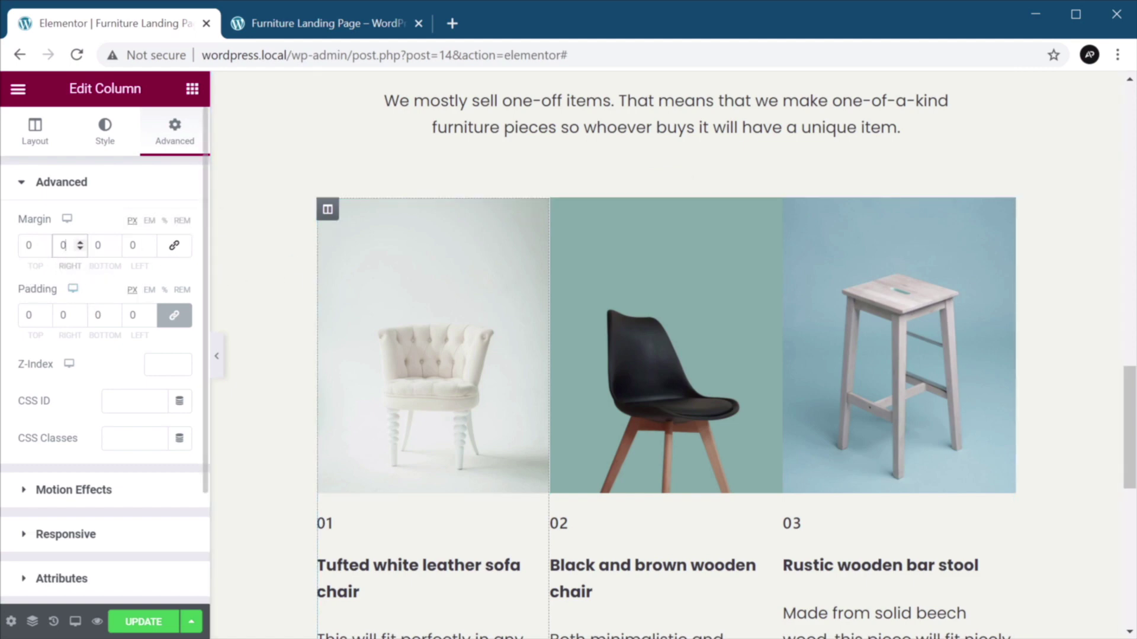
type("12")
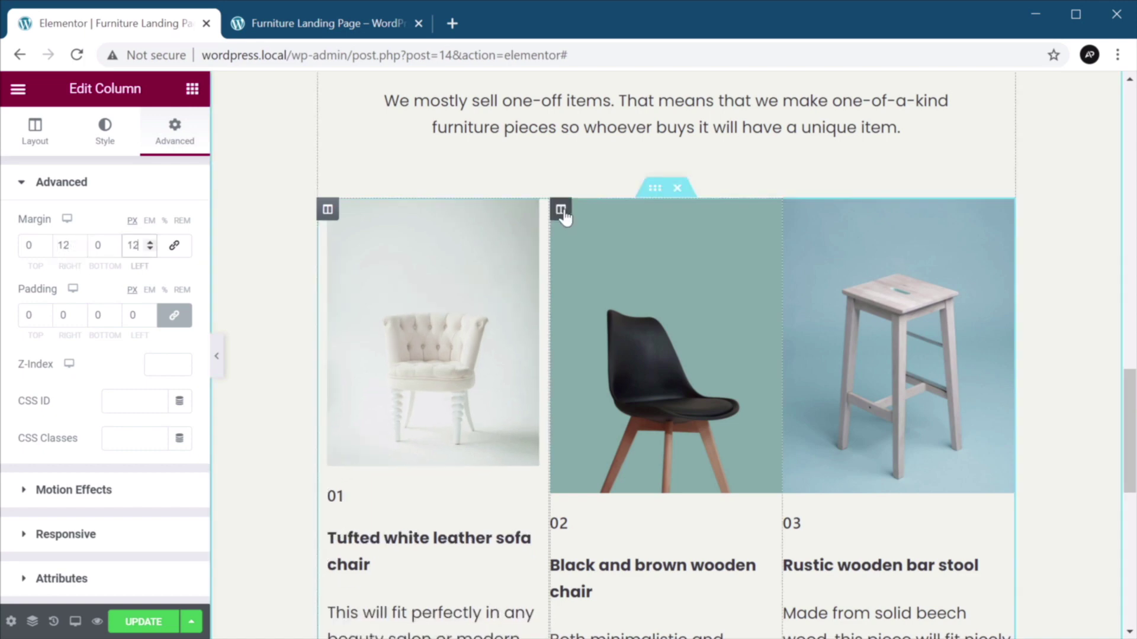
- Unlink the margin values of the second product column and set its right and left margins to 12 px
left_click(174, 245)
double_click(67, 245)
type("8")
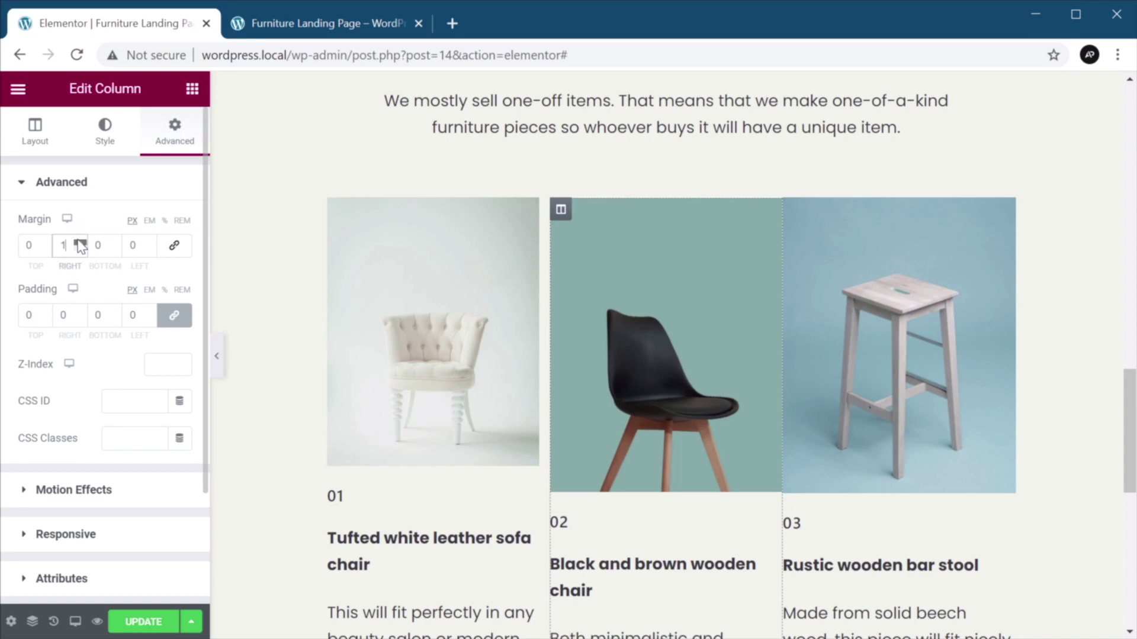
type("12")
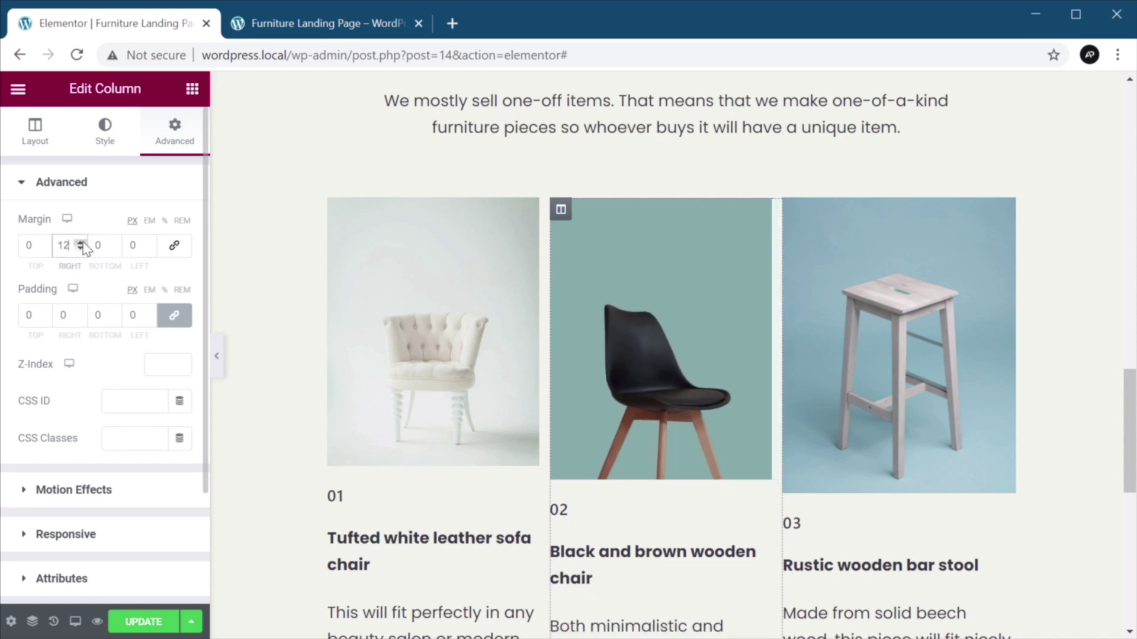
double_click(149, 247)
type("22")
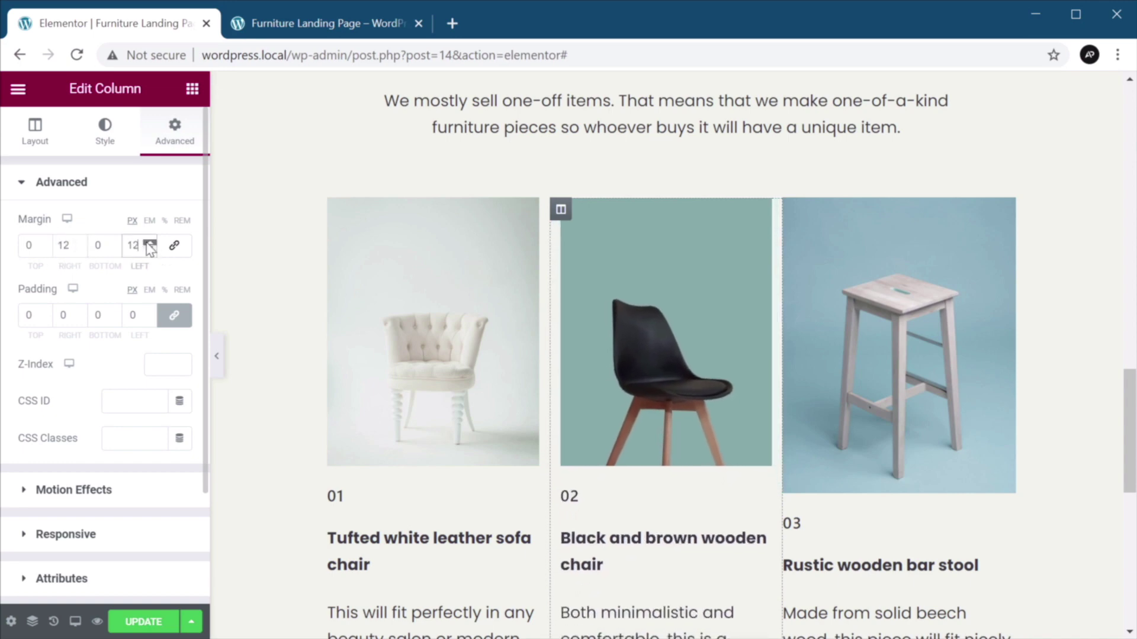
- Unlink the third product column's margins and set 12 px on the right and left
left_click(793, 209)
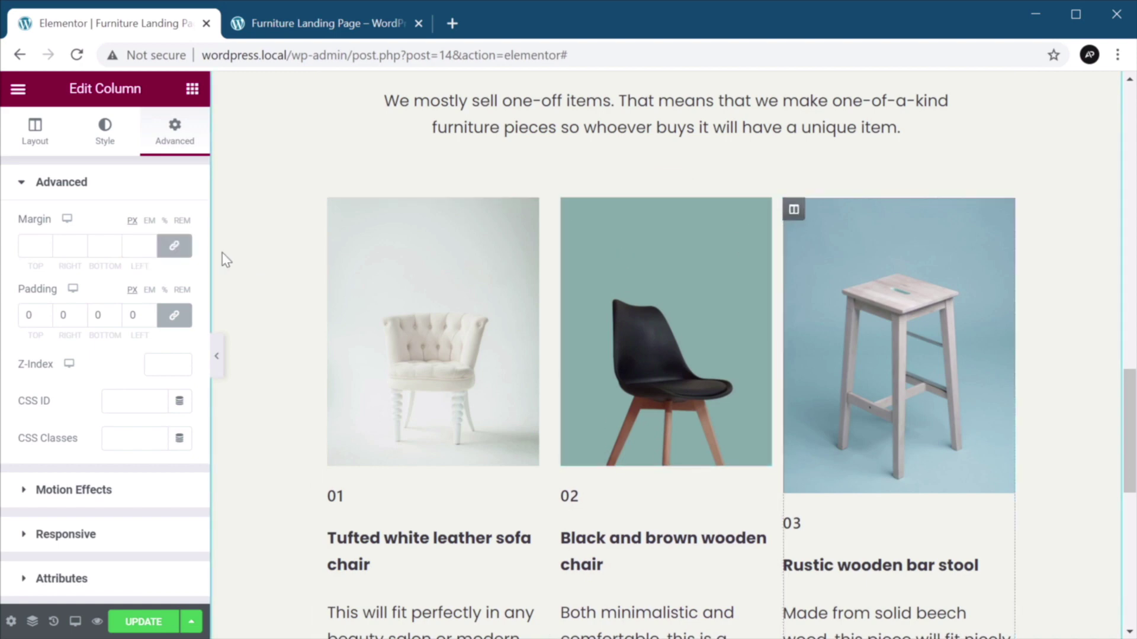
left_click(177, 236)
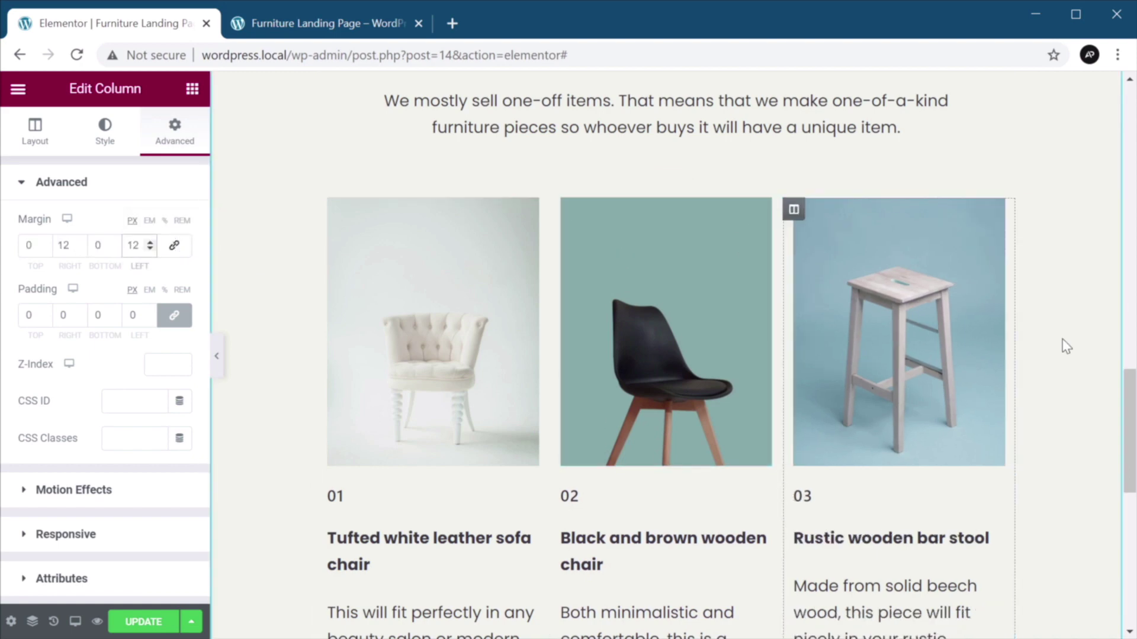
left_click(1063, 339)
- Open the first product's number heading for editing and save the page changes
scroll(1066, 346, "up", 3)
scroll(1066, 346, "down", 5)
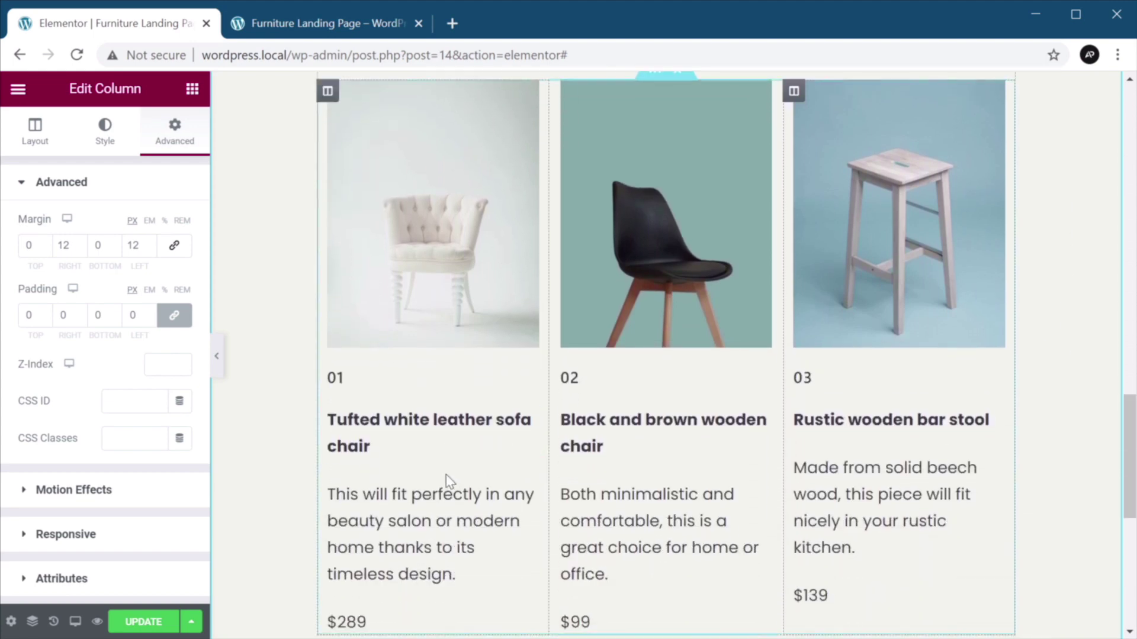
left_click(342, 379)
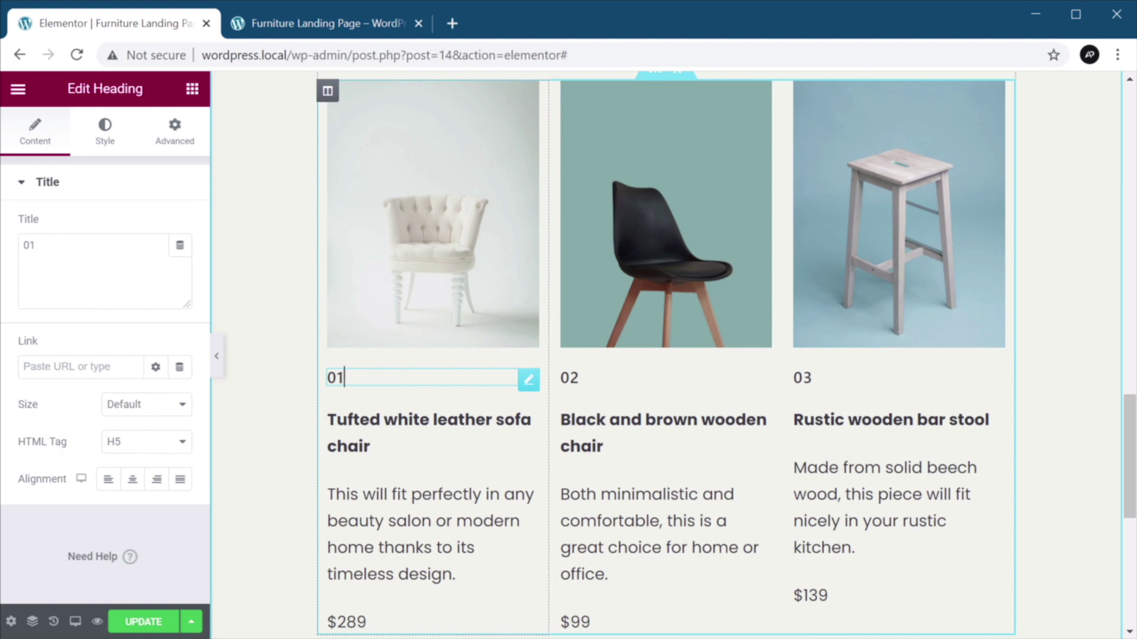
left_click(143, 623)
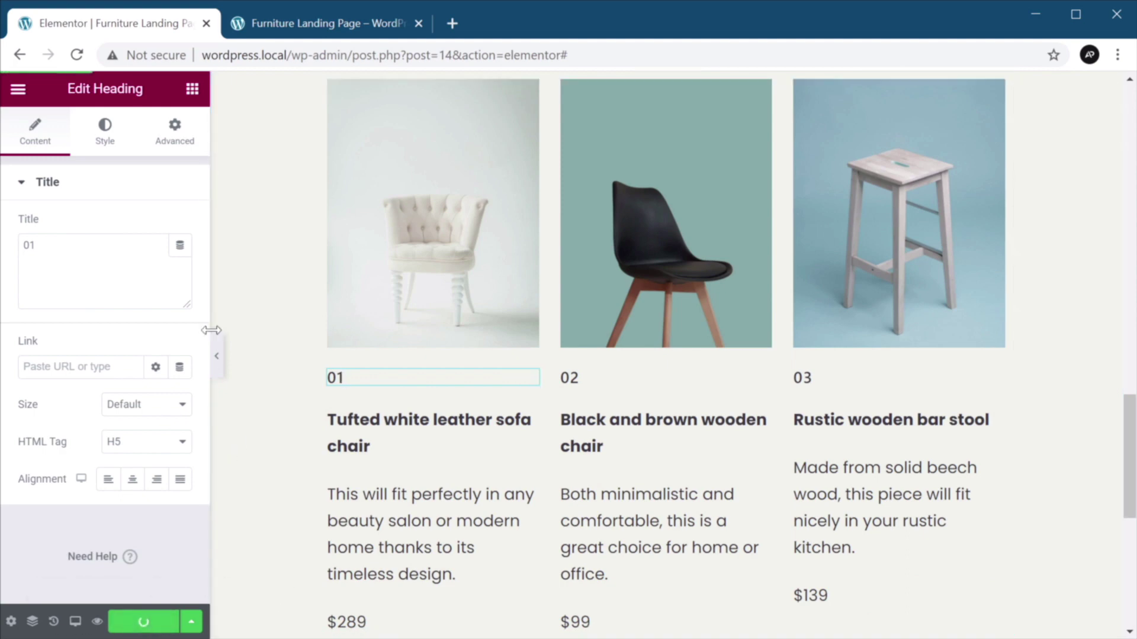
- In the site-wide typography settings, assign the global Custom text color to H5 headings
left_click(18, 89)
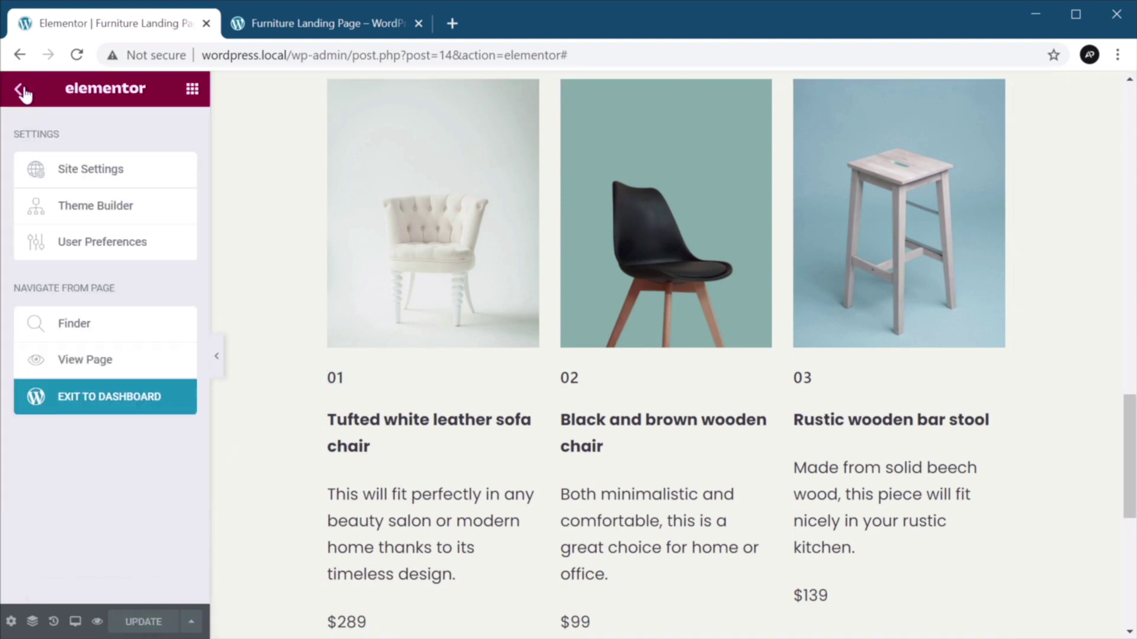
left_click(93, 174)
left_click(94, 293)
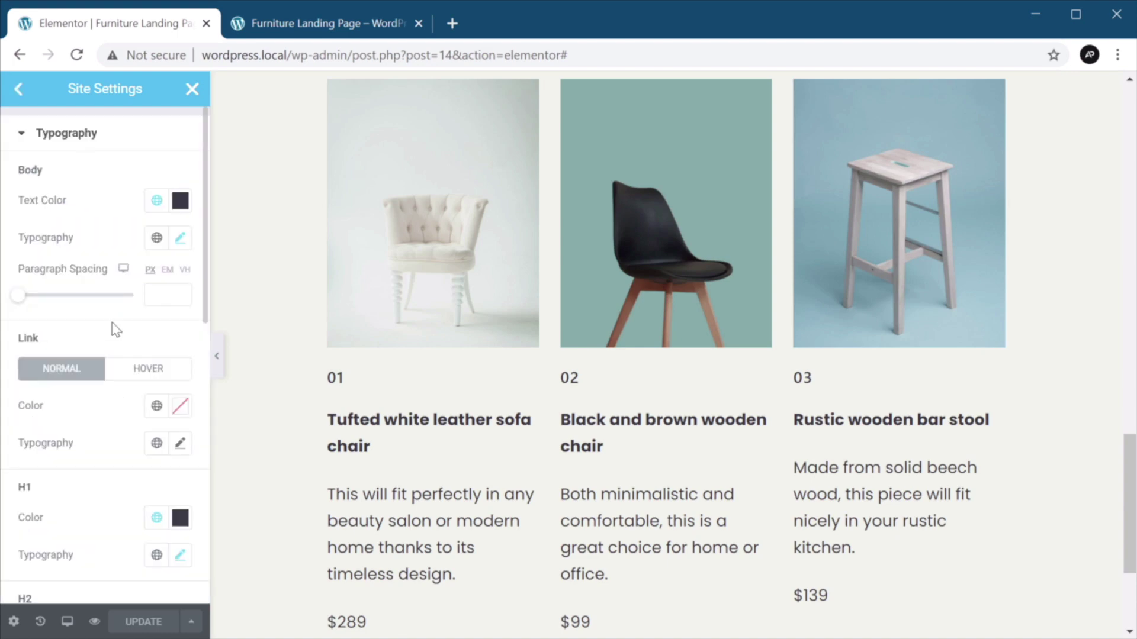
scroll(113, 331, "down", 5)
scroll(115, 331, "down", 5)
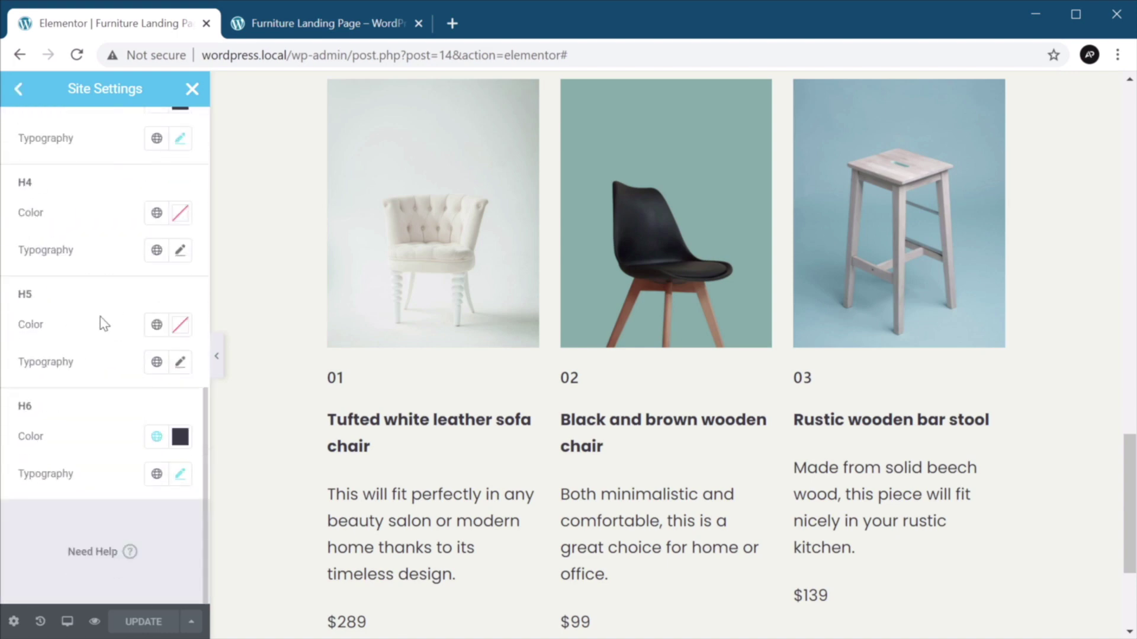
left_click(157, 326)
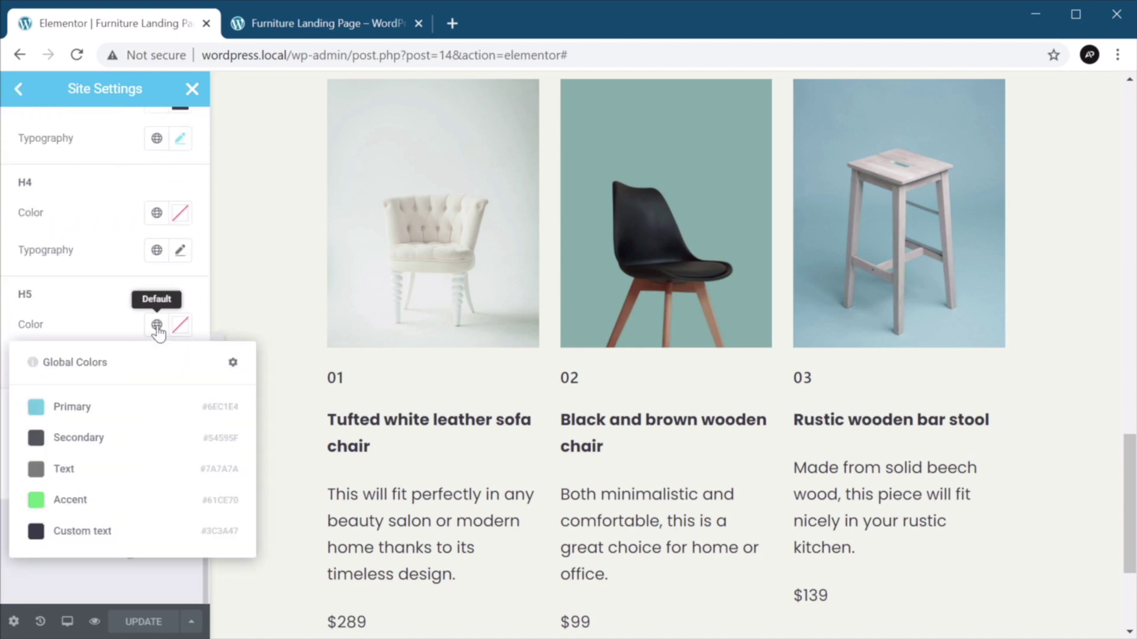
left_click(126, 536)
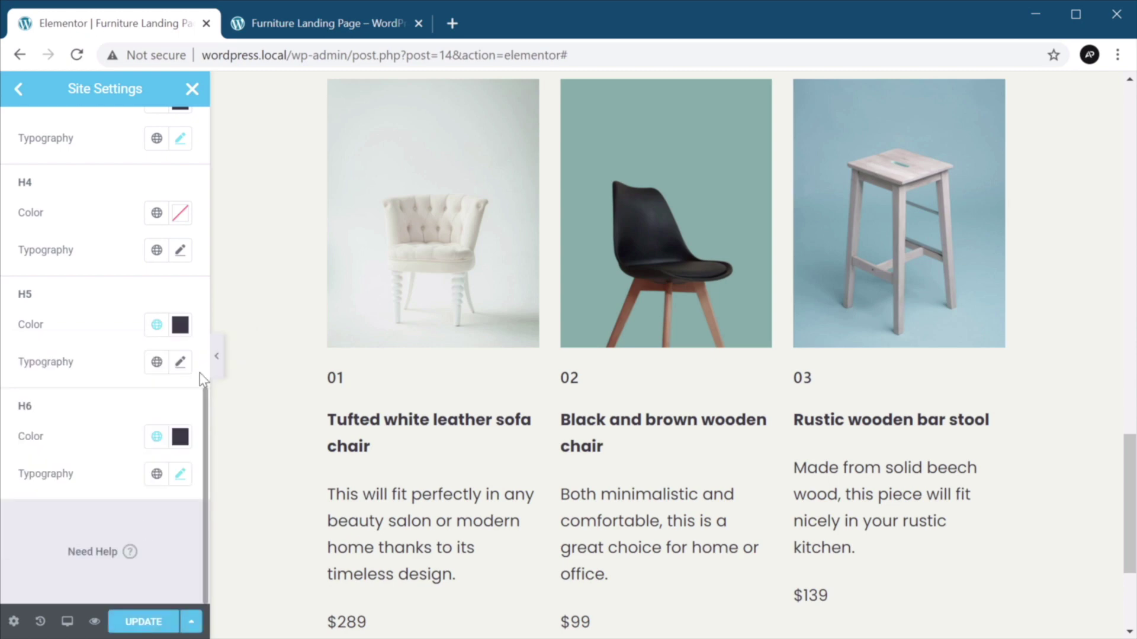
- Lower the opacity of the H5 heading color to make it #3C3A4773
left_click(180, 324)
left_click_drag(280, 570, 178, 570)
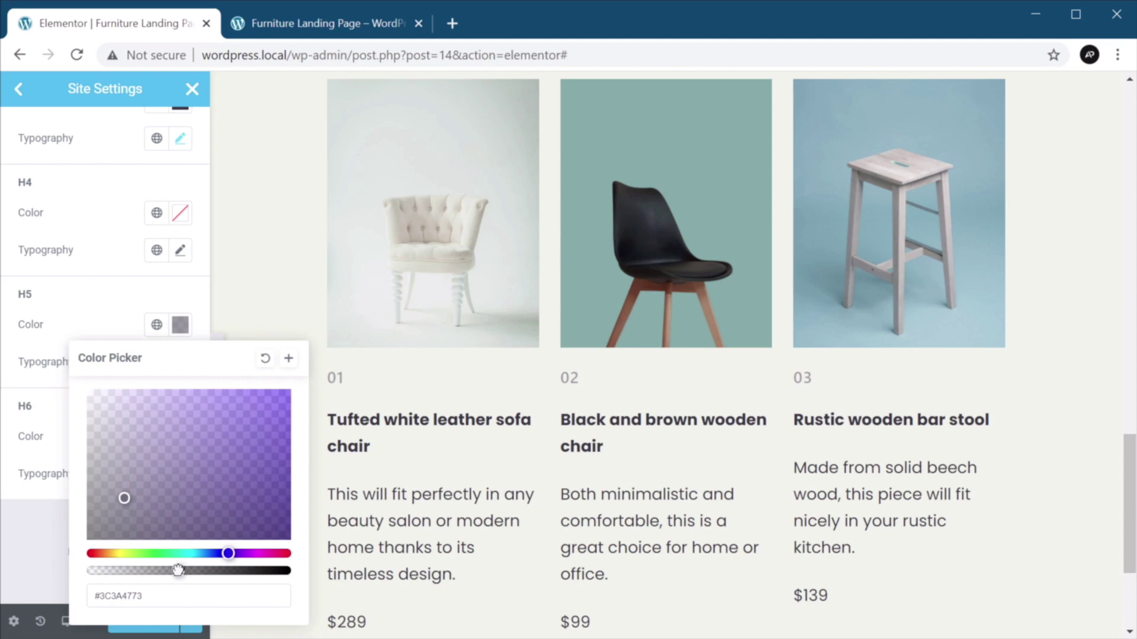
left_click(141, 320)
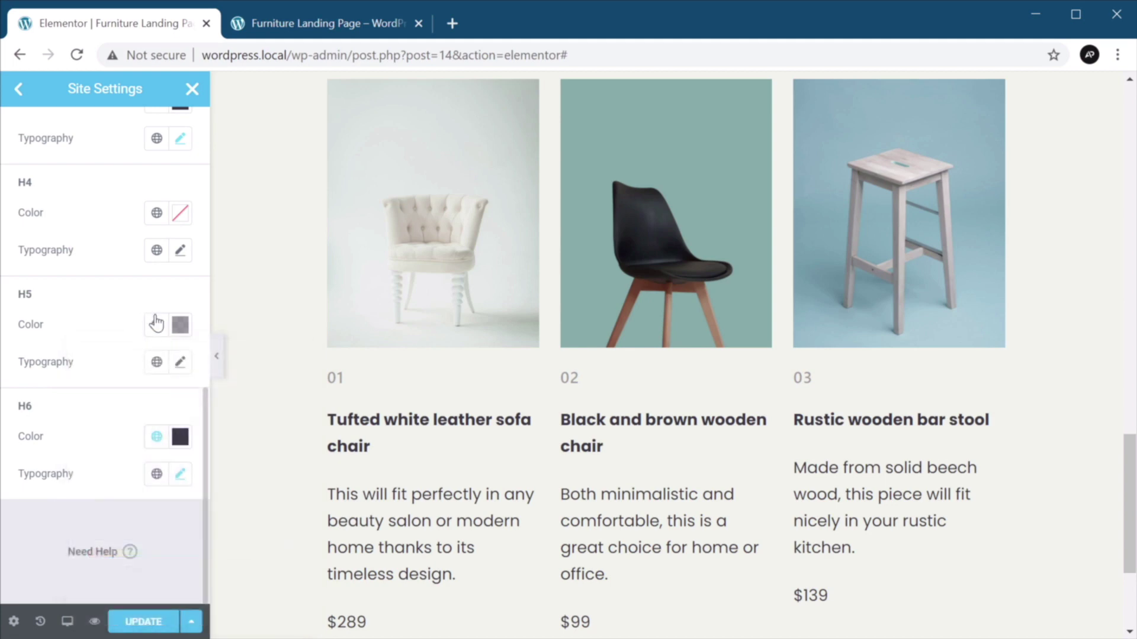
- Set the H5 typography to the Poppins family with a size of 43 px and a weight of 200
left_click(180, 364)
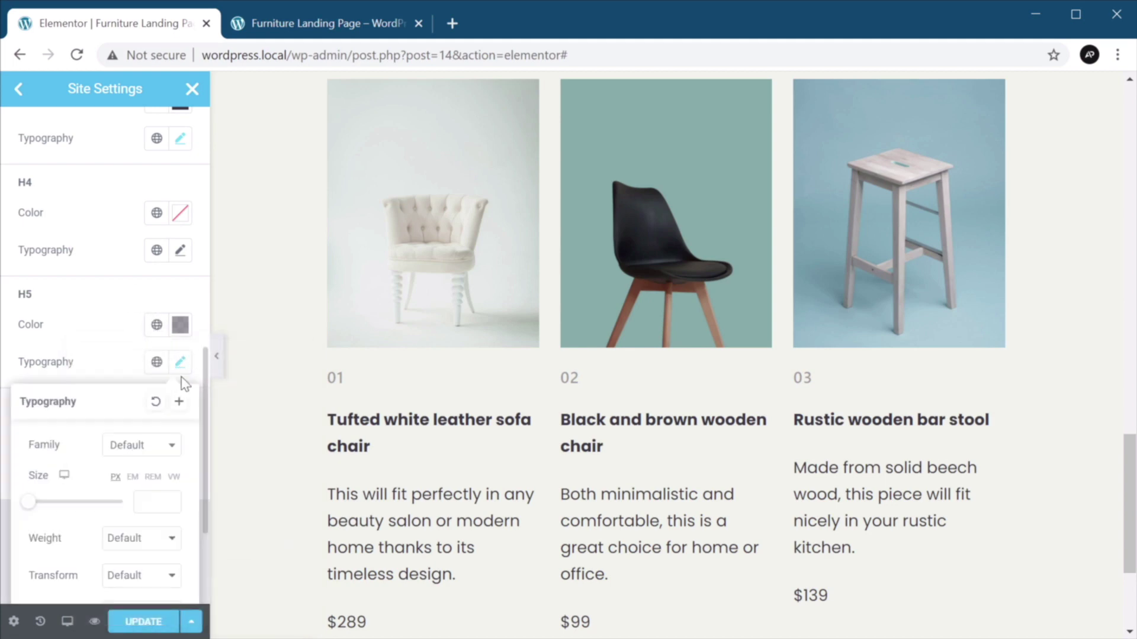
left_click(126, 450)
type("popp")
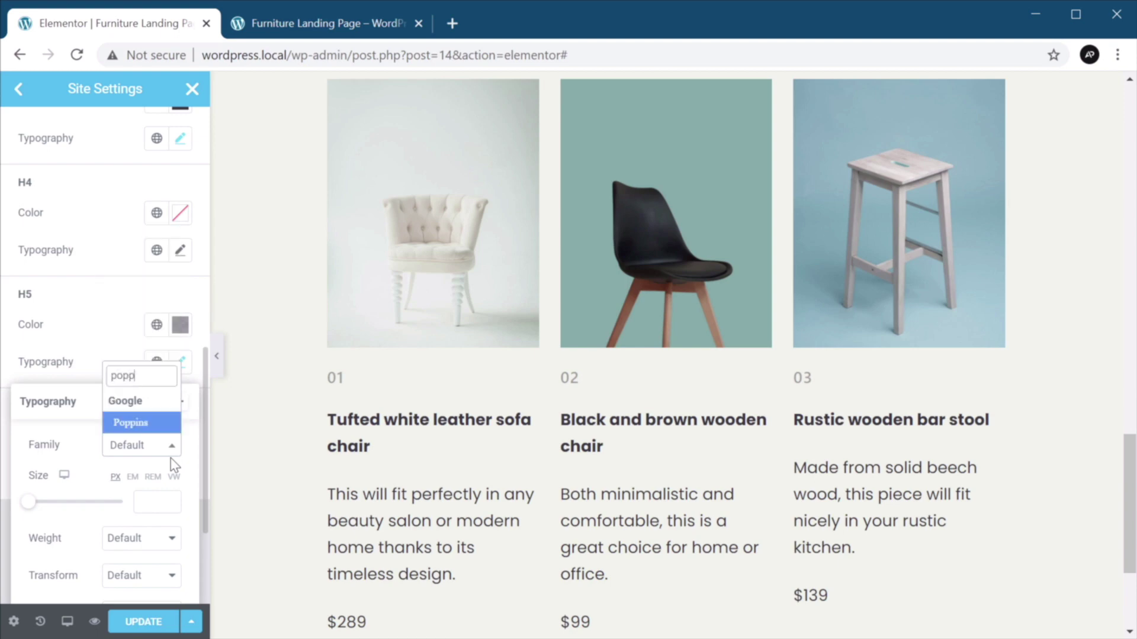
key("Return")
scroll(176, 385, "down", 3)
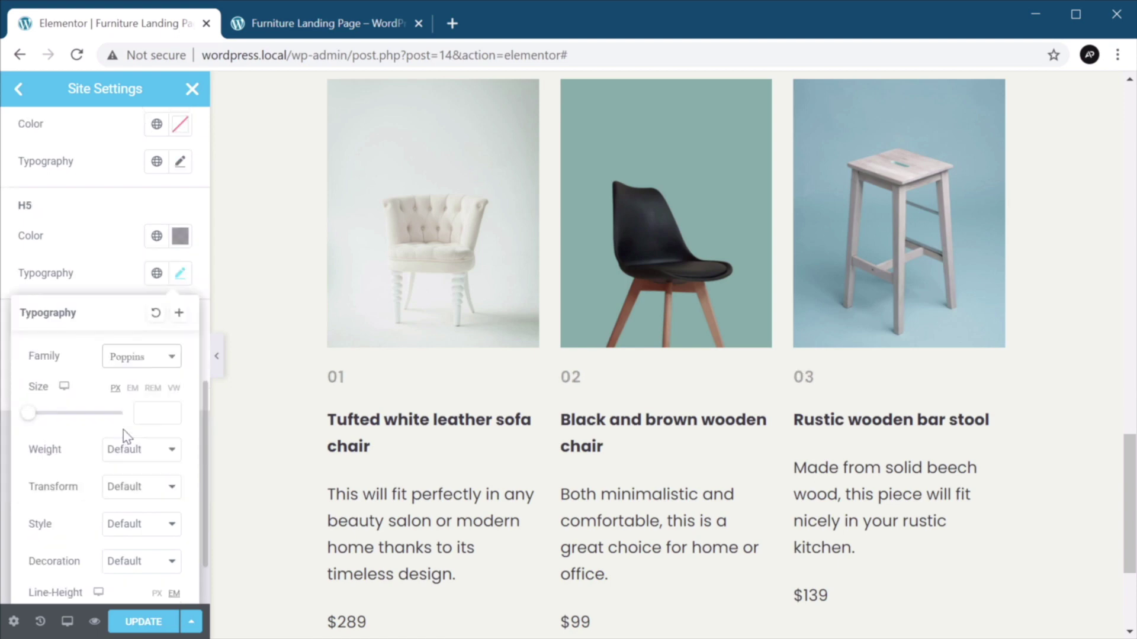
type("43")
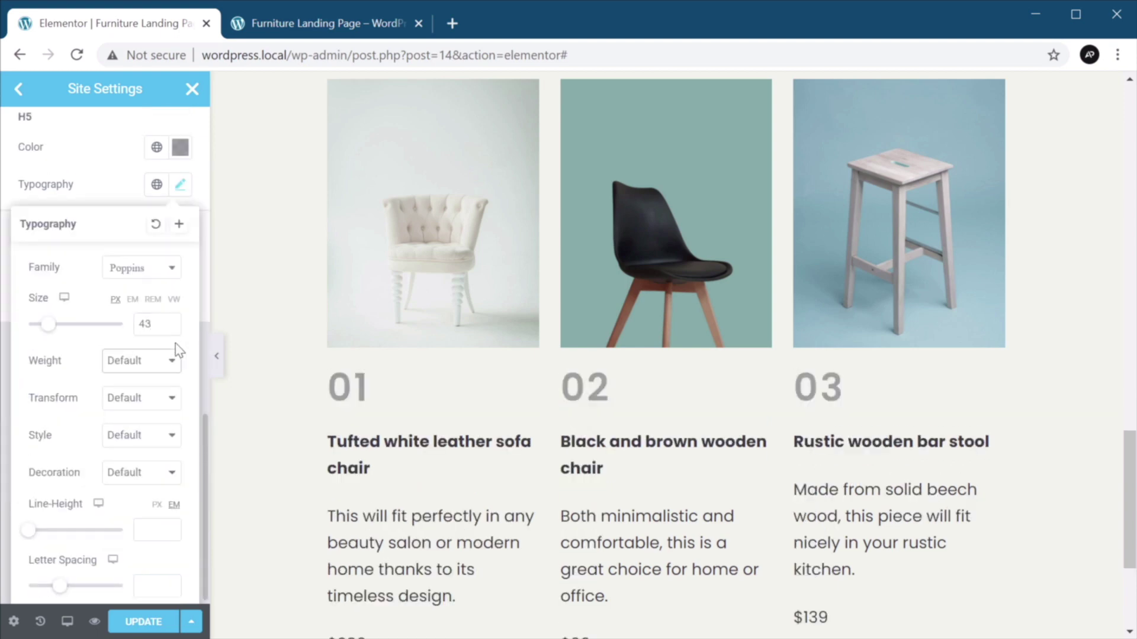
left_click(142, 363)
left_click(143, 394)
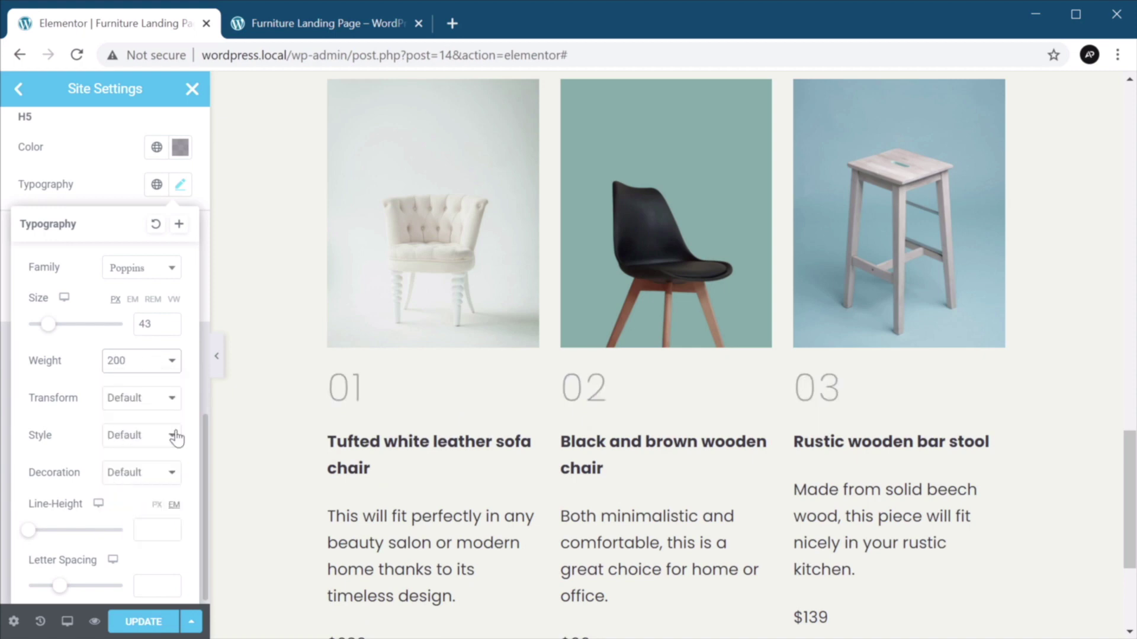
- Set the H5 line height to 64 px and the letter spacing to -1
scroll(176, 438, "down", 1)
left_click(140, 524)
type("64")
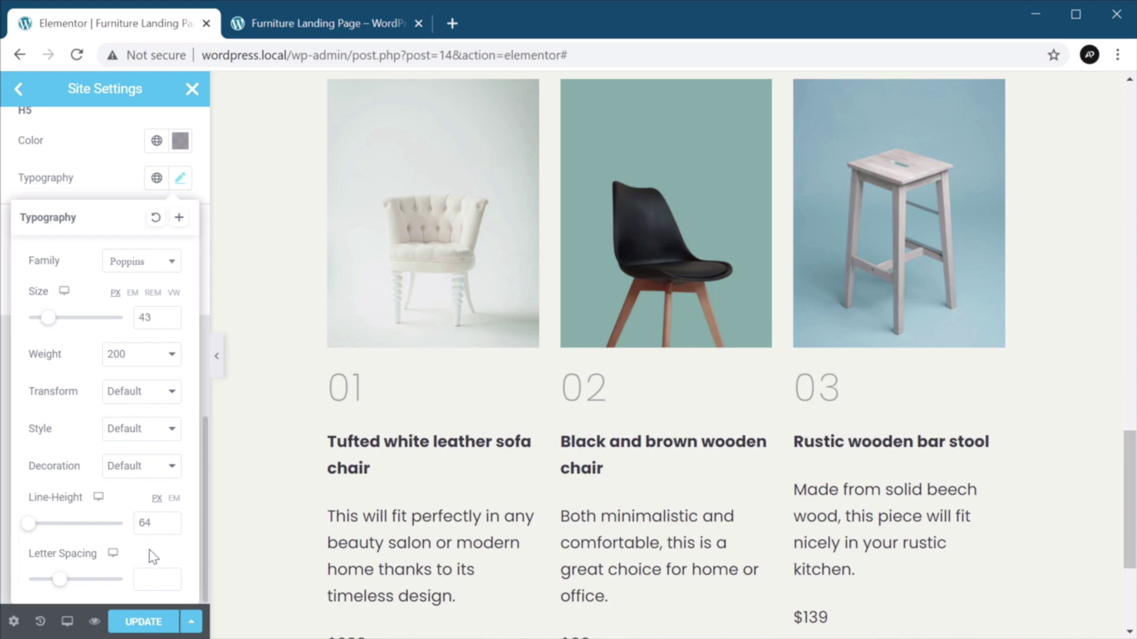
left_click_drag(60, 579, 55, 584)
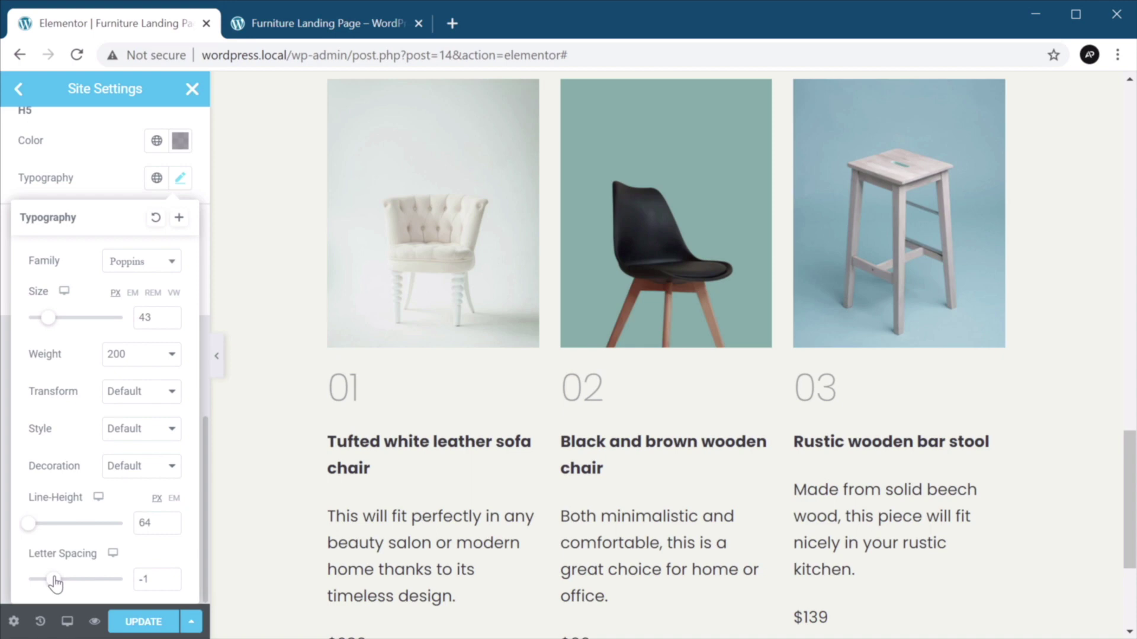
- Save the site settings and close them to return to the page's widget list
left_click(143, 621)
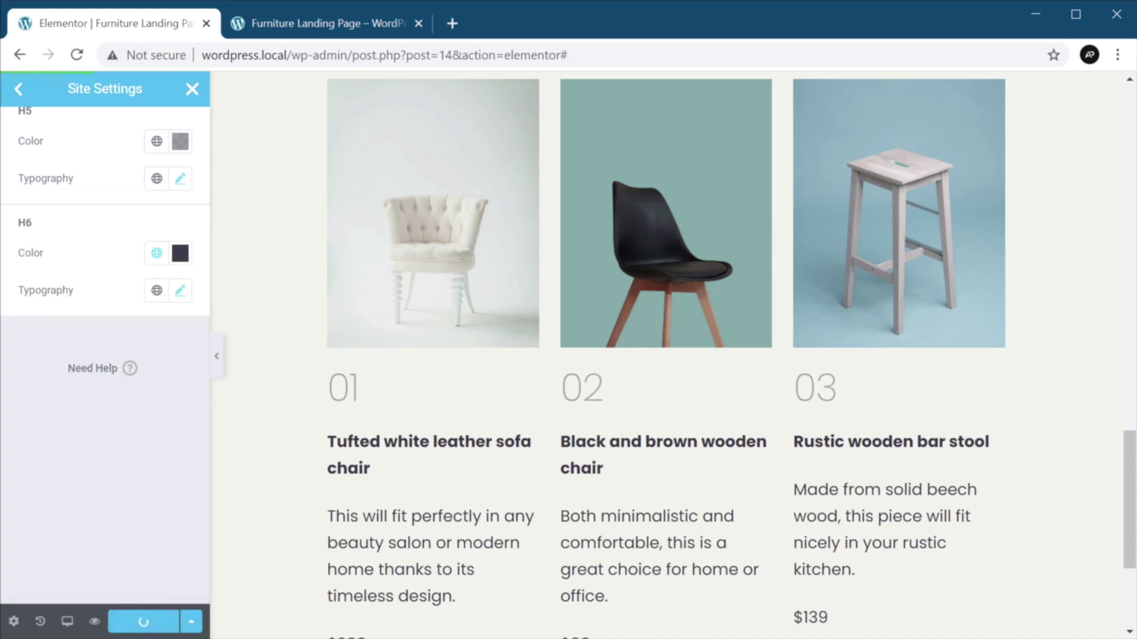
left_click(189, 99)
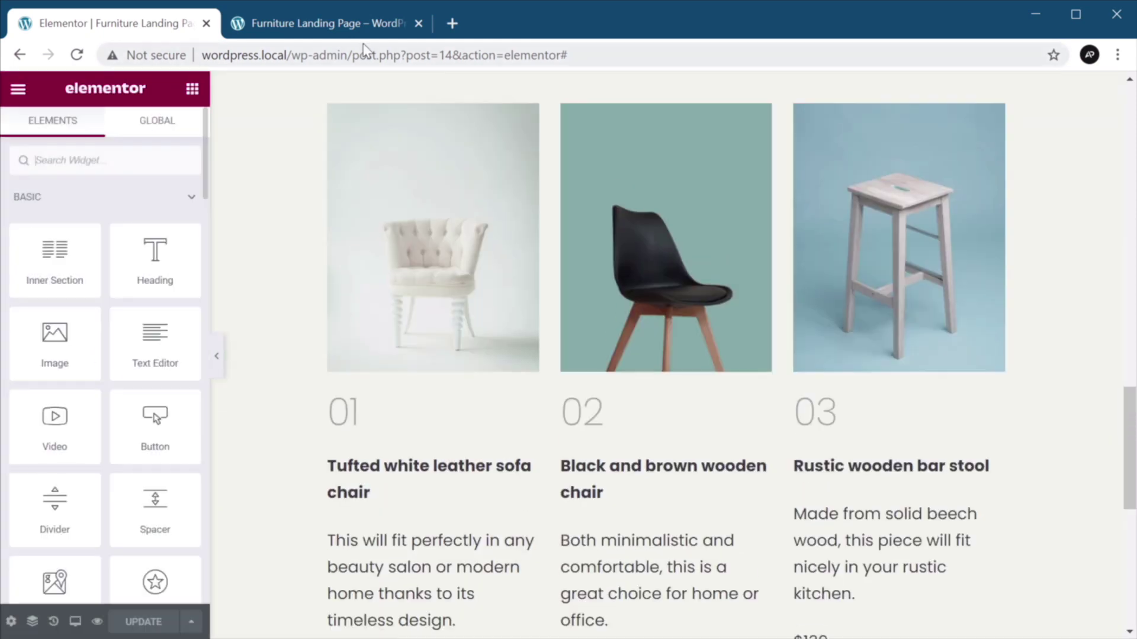
- Reload the published furniture landing page and review the three product columns, their number headings, texts and prices
left_click(349, 24)
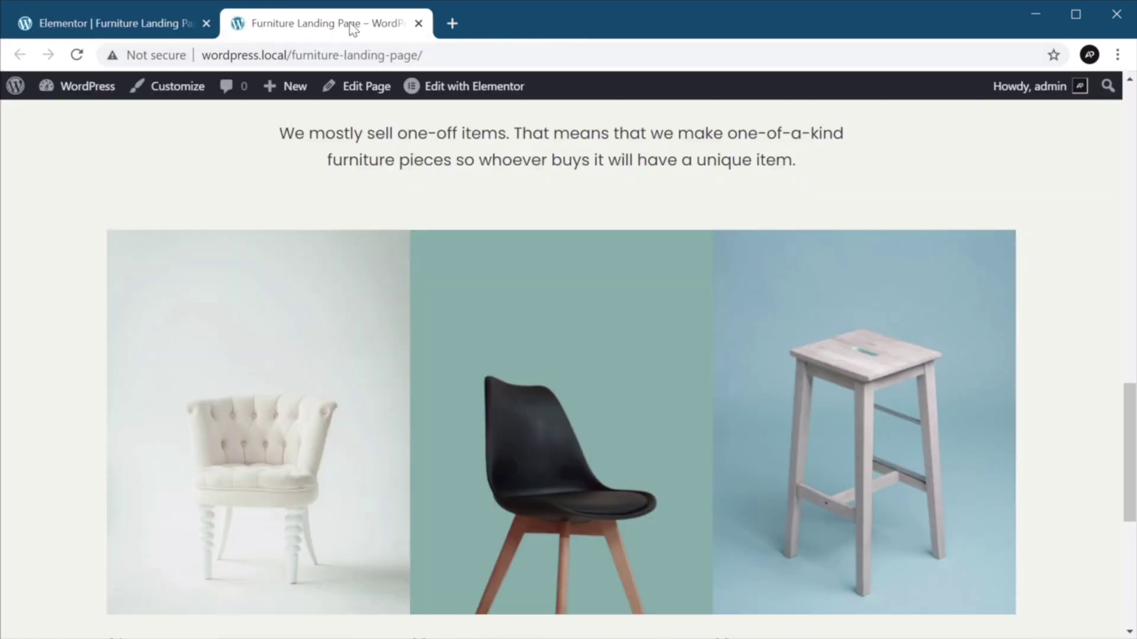
key("F5")
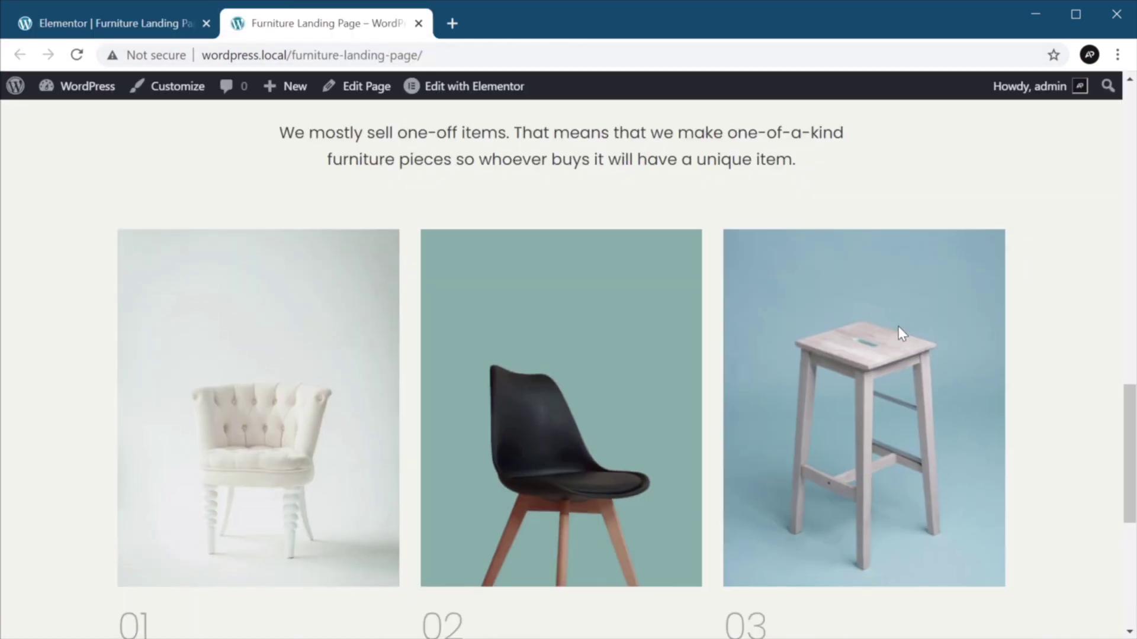
scroll(902, 335, "down", 10)
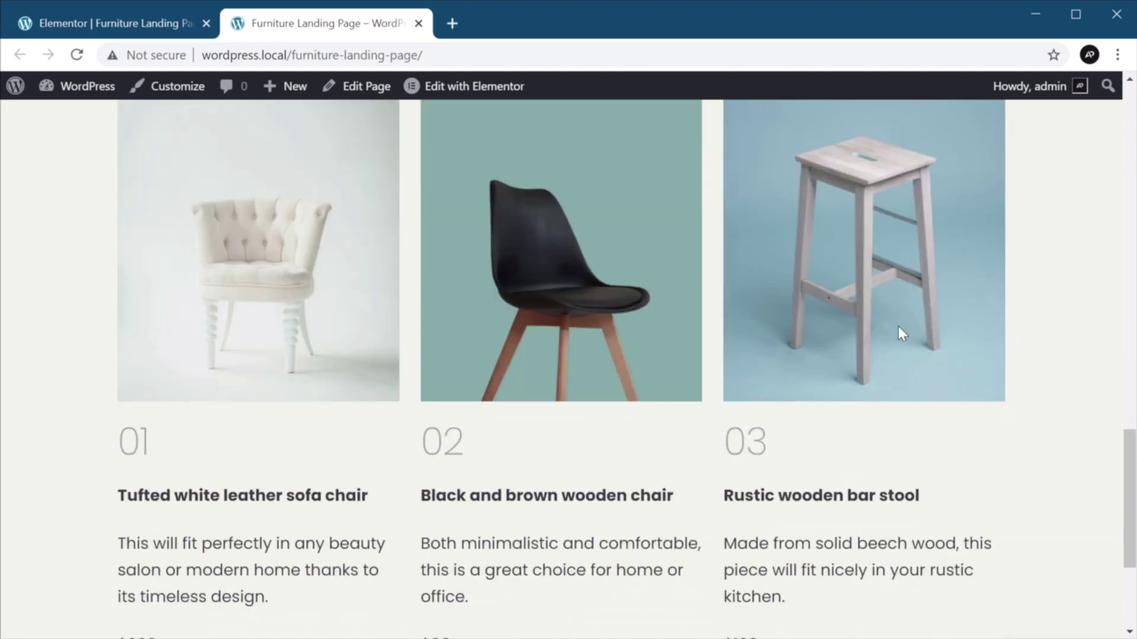
scroll(899, 332, "down", 1)
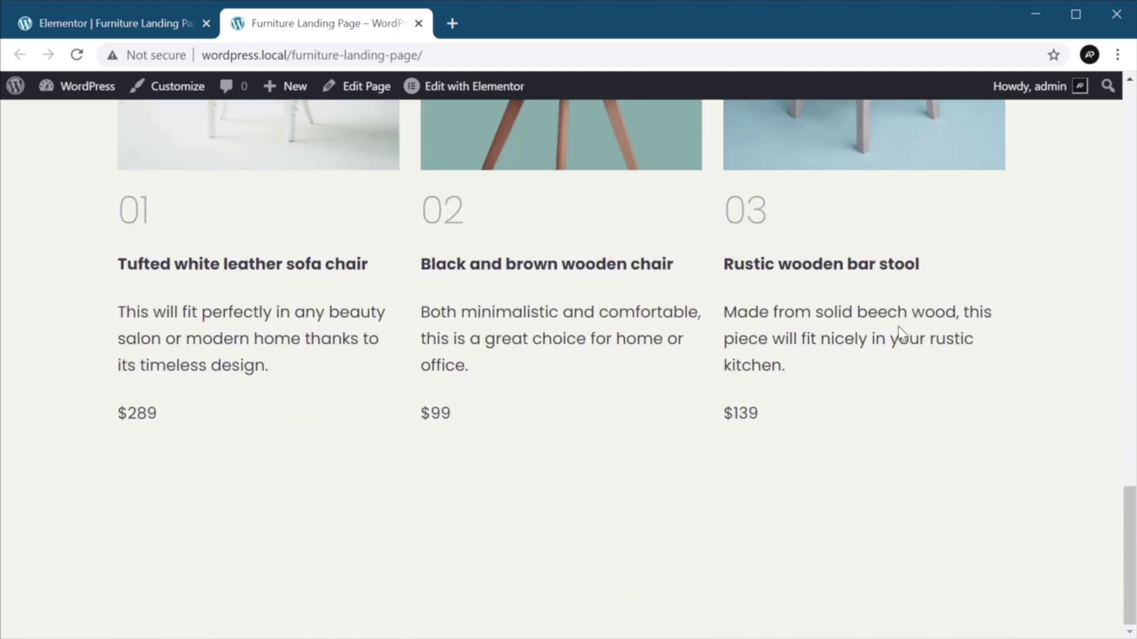
- Return to the page editor and add a single-column section below the products with Full Width content
left_click(88, 25)
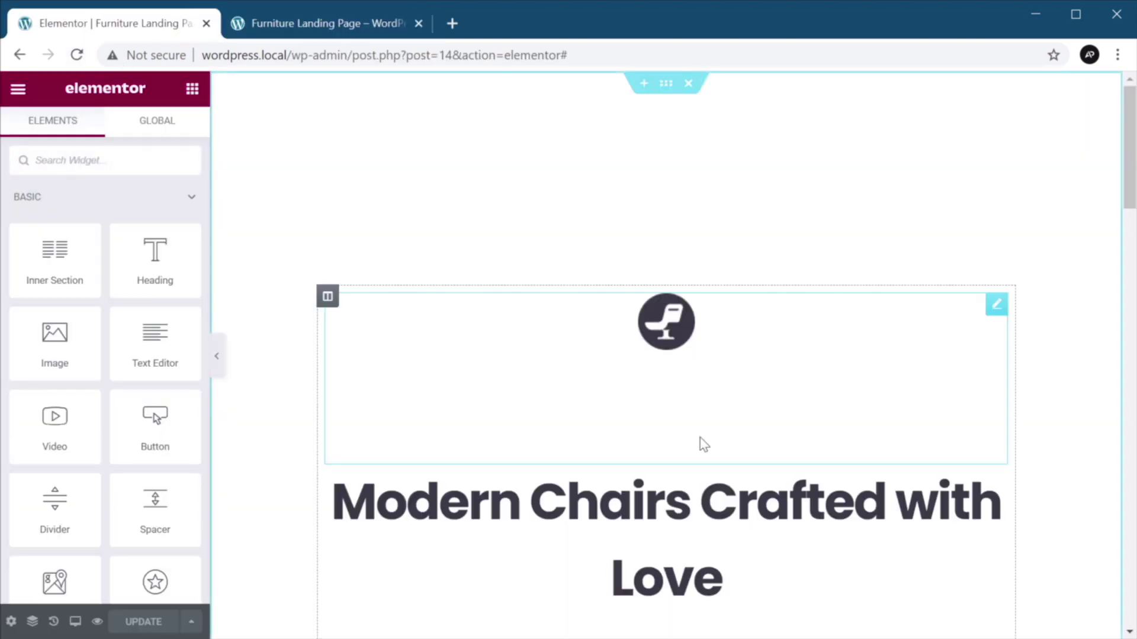
scroll(841, 239, "down", 15)
scroll(841, 238, "down", 1)
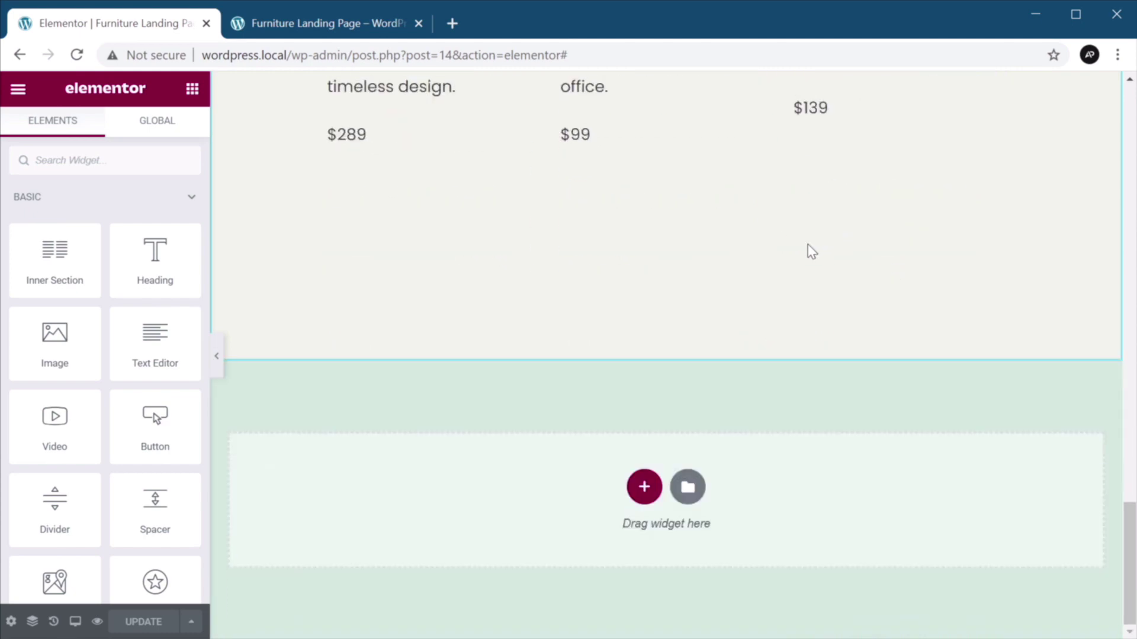
left_click(644, 486)
left_click(425, 533)
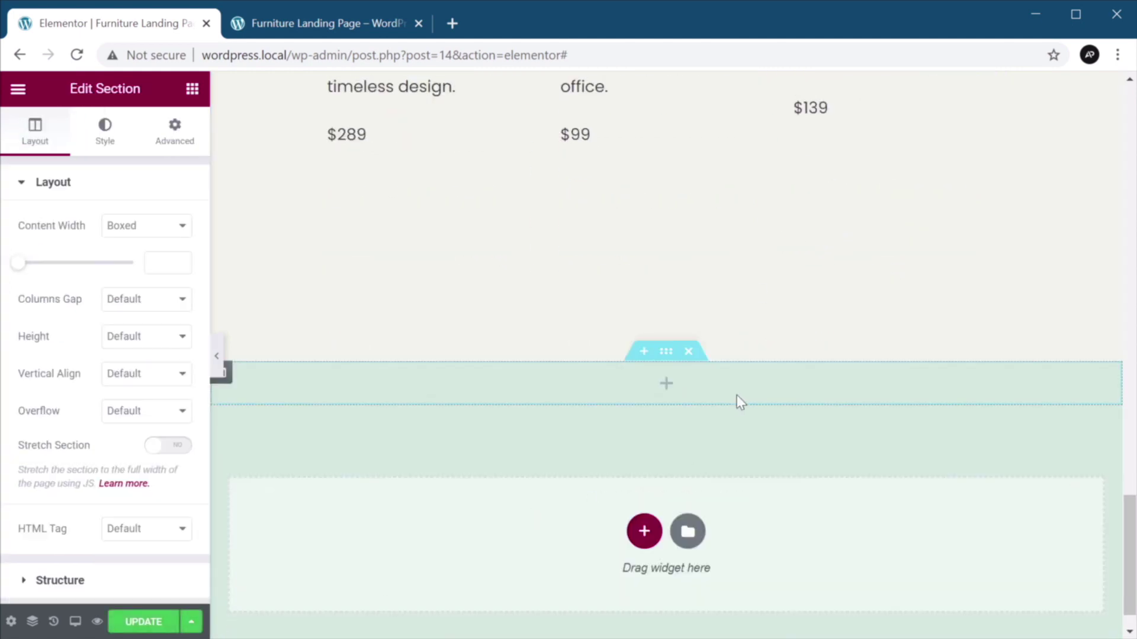
left_click(146, 226)
left_click(127, 257)
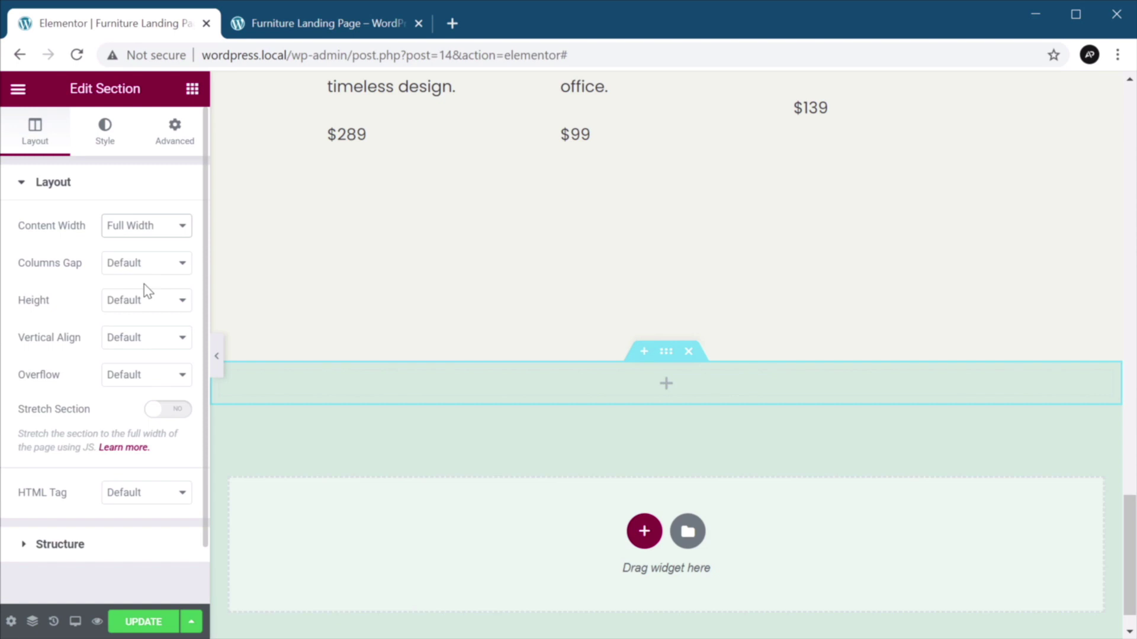
- Give the new section a classic background with the color 9F7657
left_click(106, 133)
left_click(118, 265)
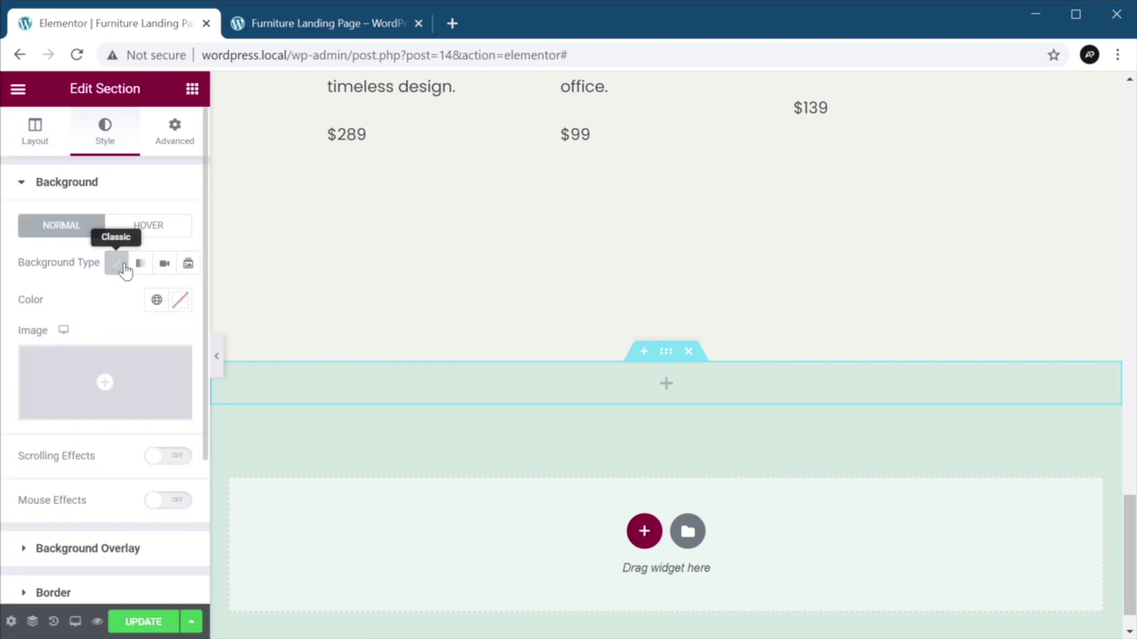
left_click(157, 300)
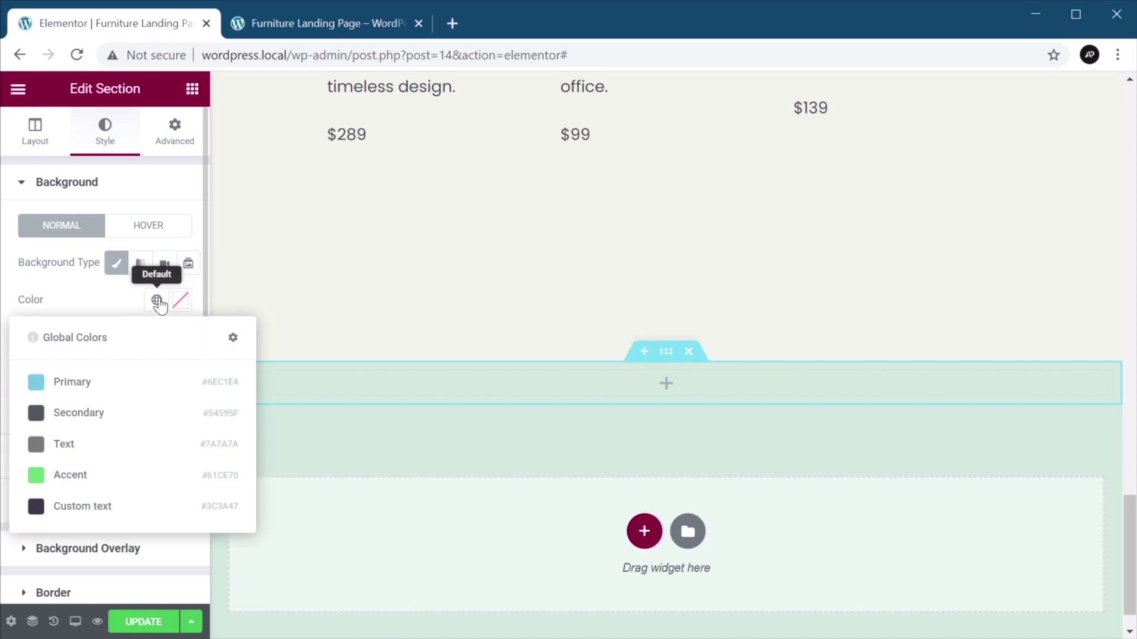
left_click(180, 300)
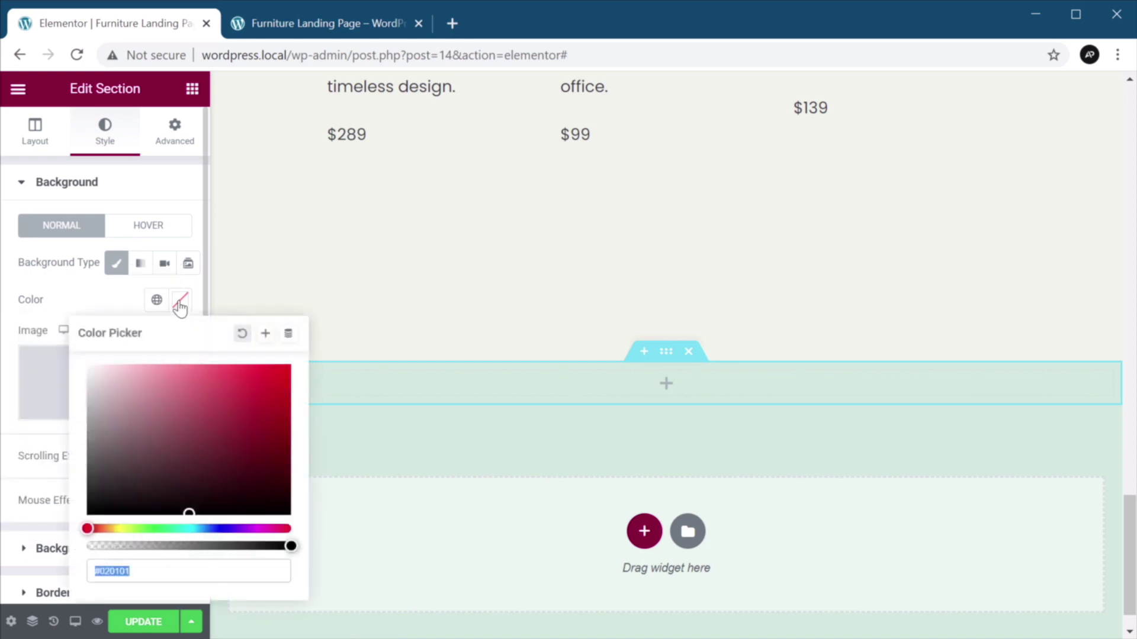
type("9F7657")
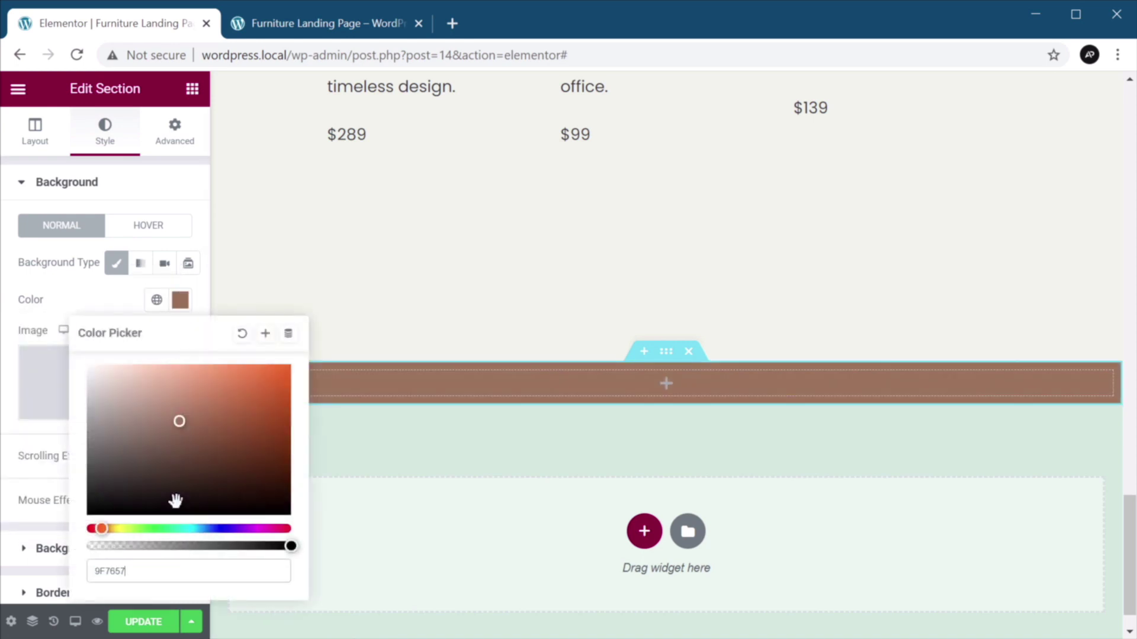
- Save the section's background color as a new global color named "Custom accent"
left_click(265, 334)
key("ctrl+shift+Left")
key("ctrl+shift+Left")
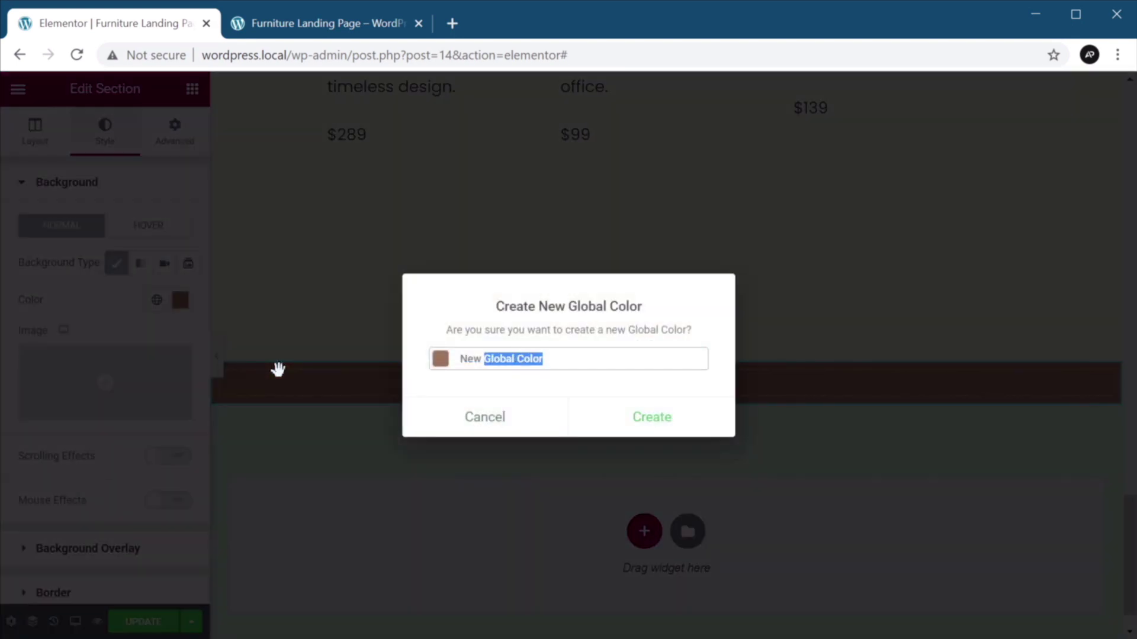
key("ctrl+shift+Left")
type("Custom accent")
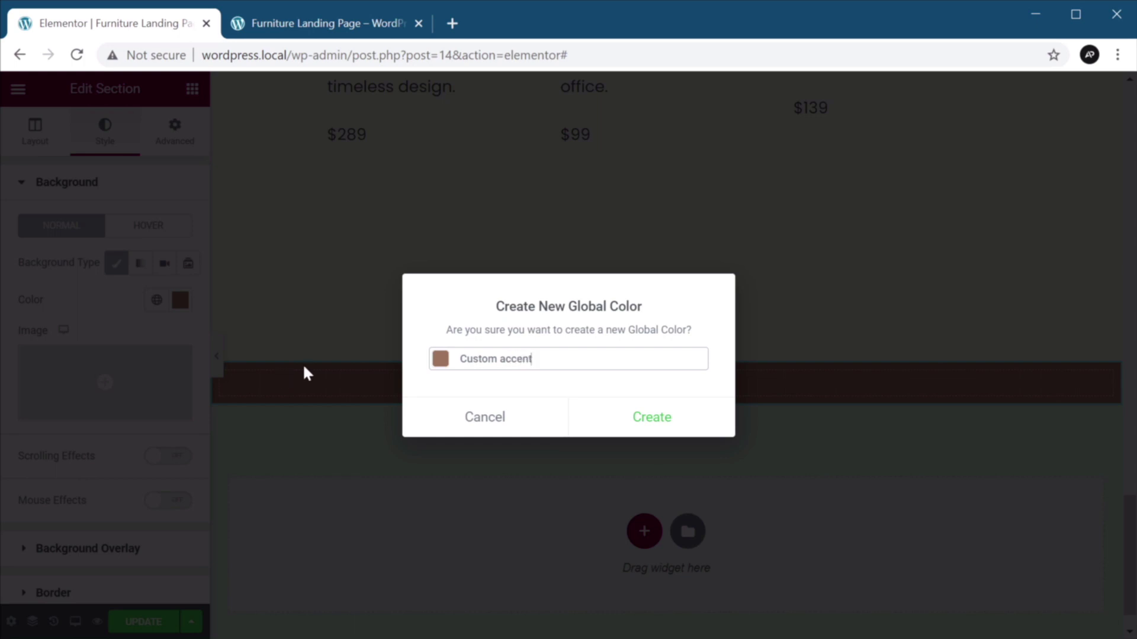
key("Return")
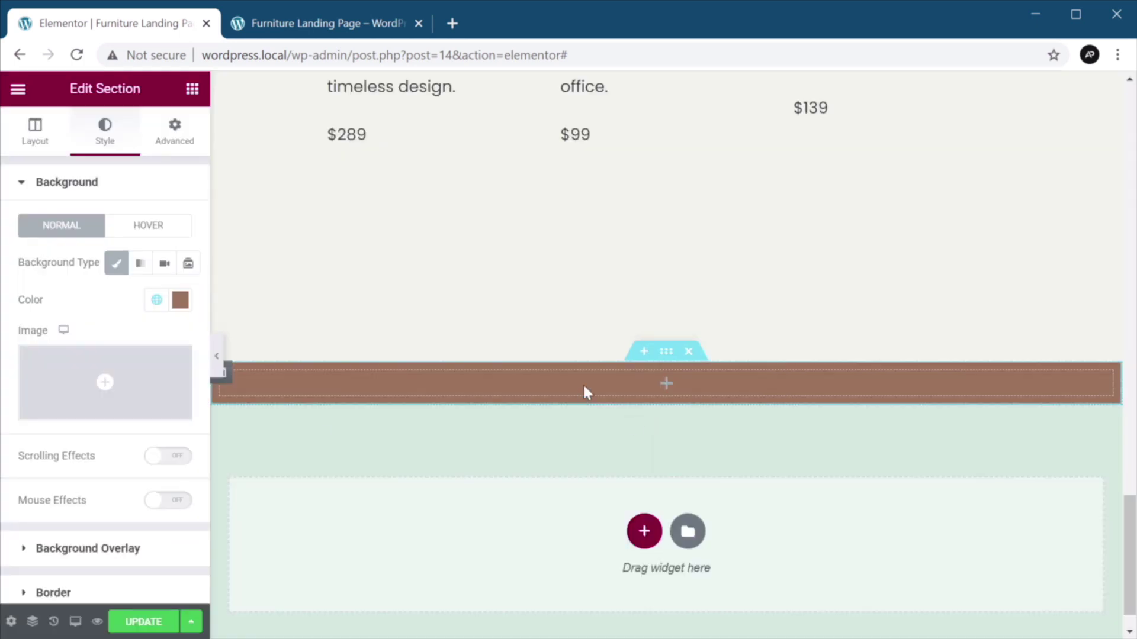
- Unlink the section's padding values and set them to 240 px top and bottom and 120 px right and left
left_click(172, 145)
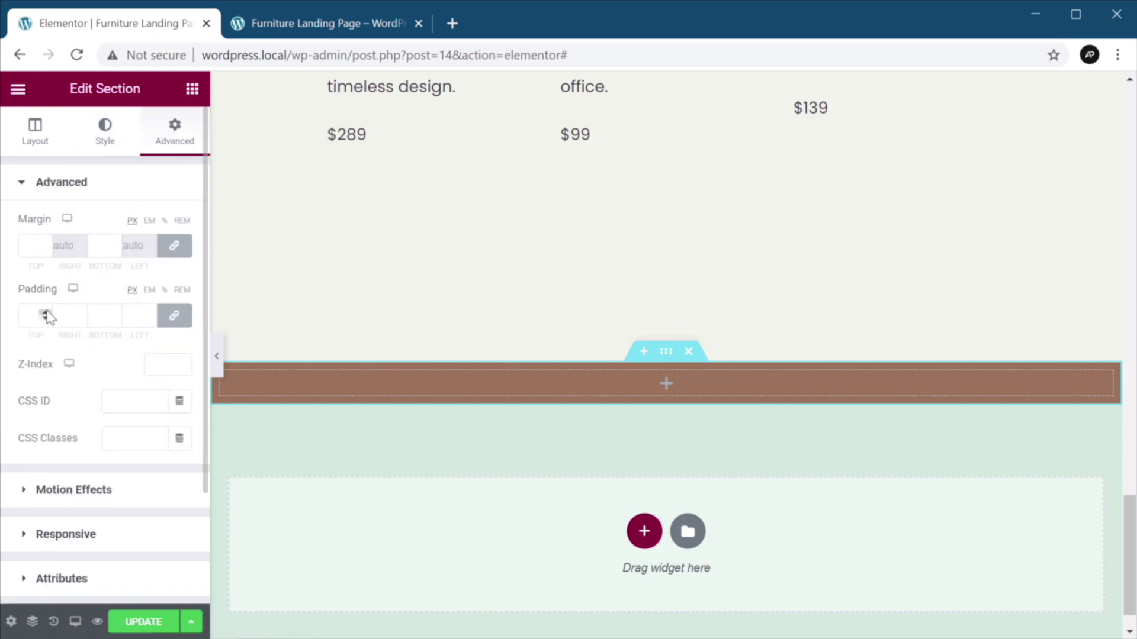
left_click(173, 315)
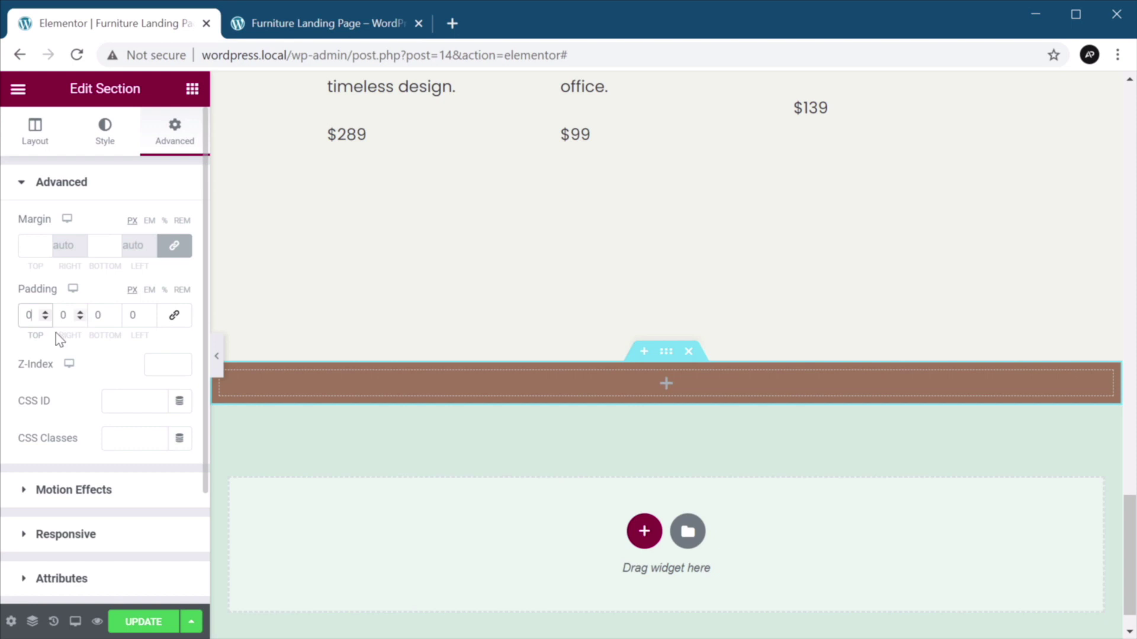
type("24")
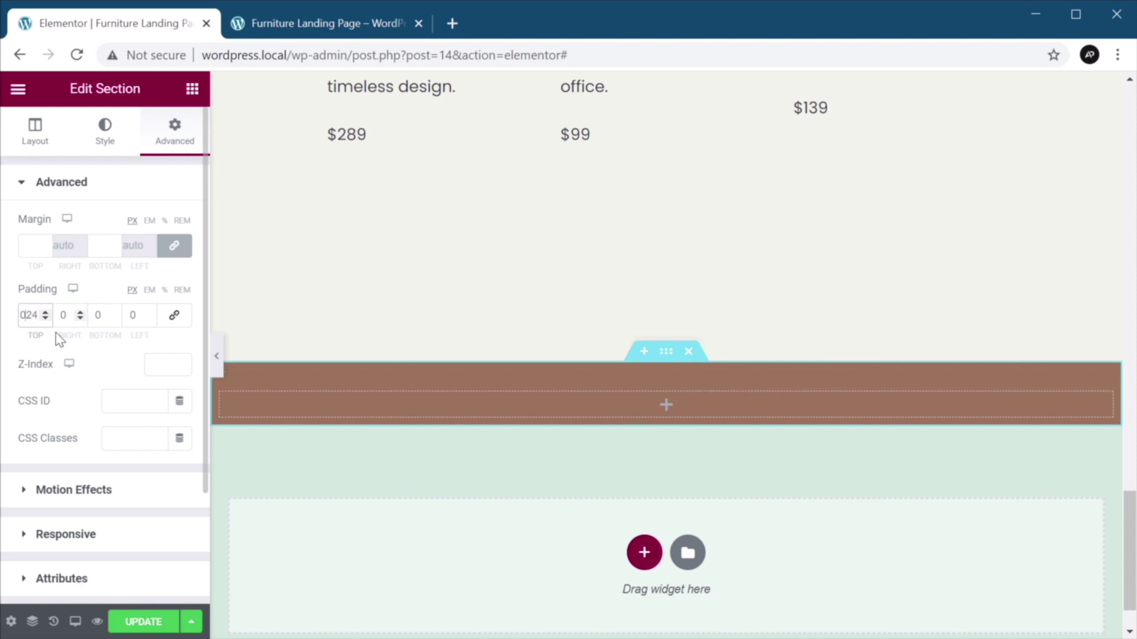
type("0")
key("Tab")
type("120")
key("Tab")
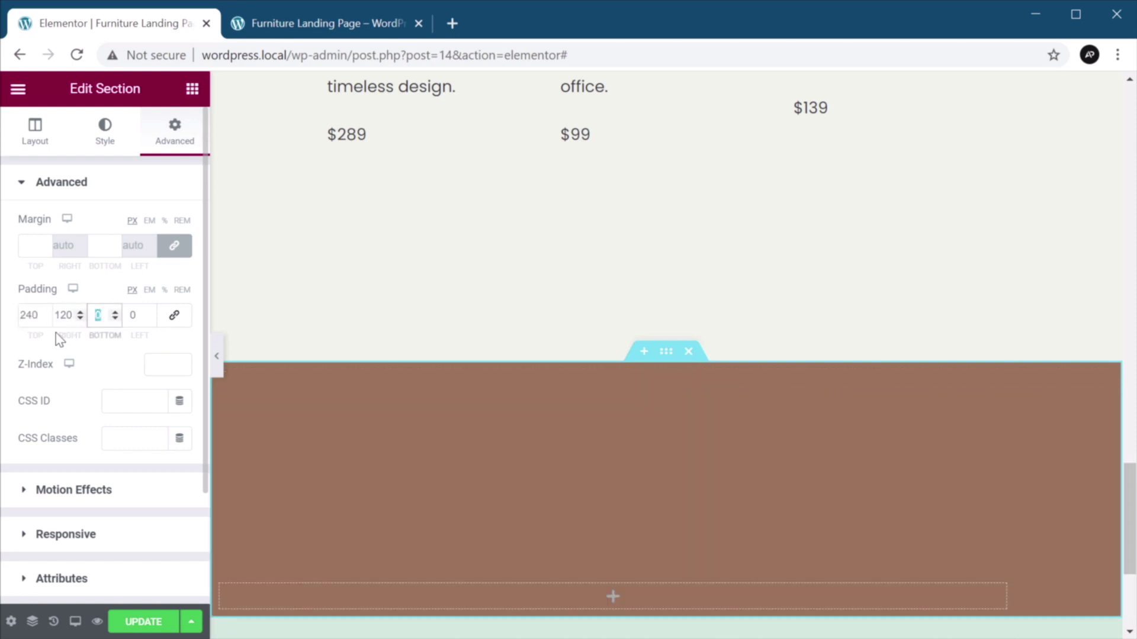
type("240")
key("Tab")
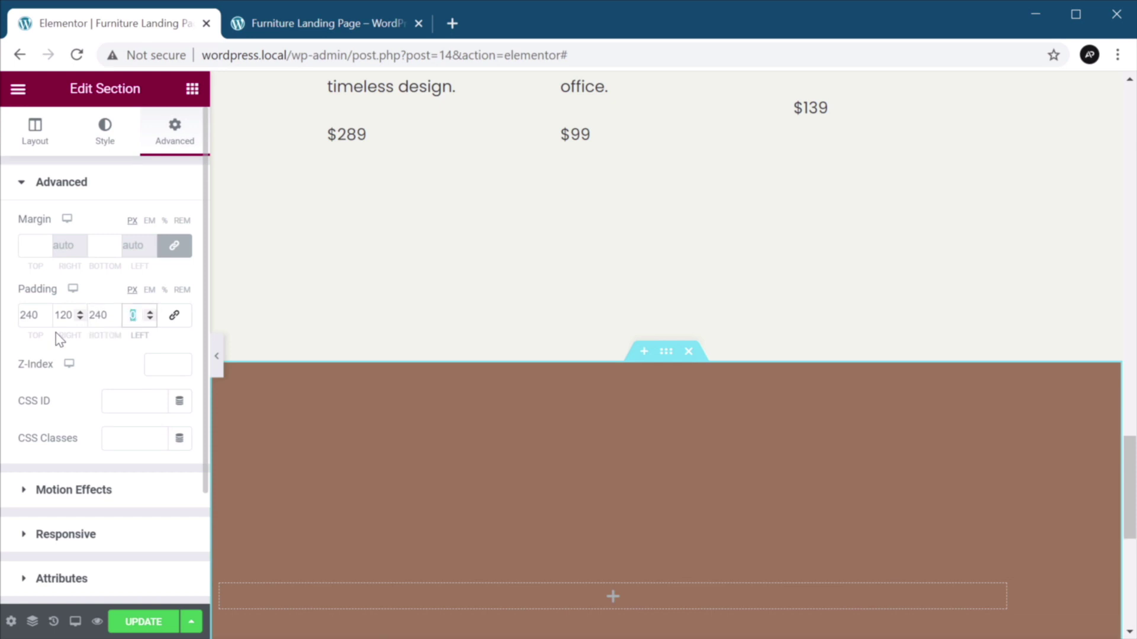
type("120")
key("Tab")
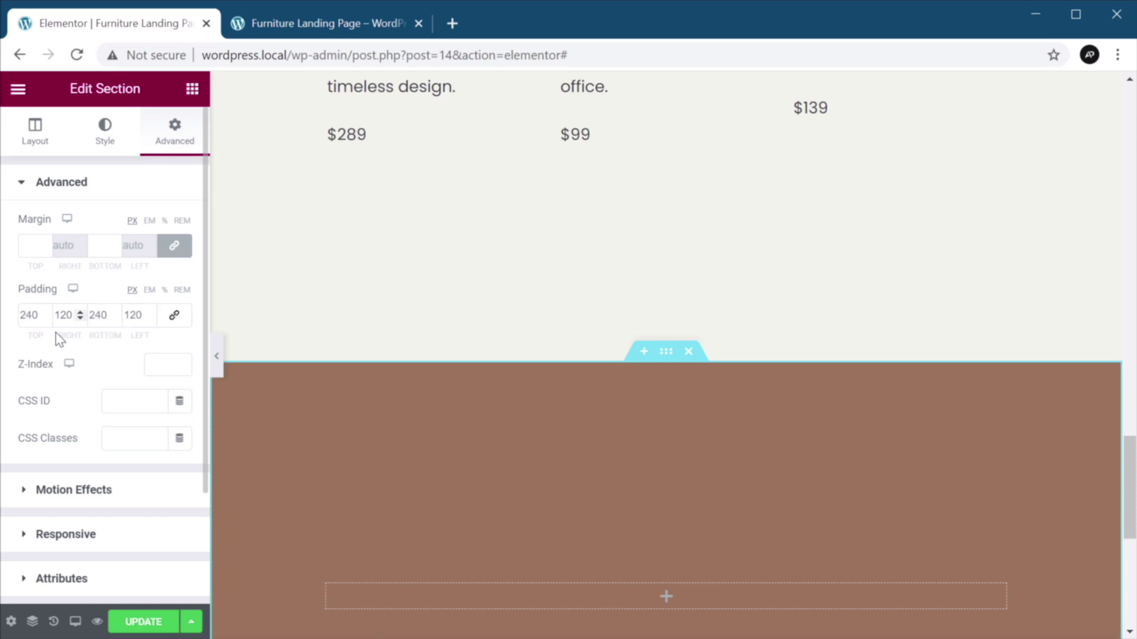
- Add a Heading widget to the empty column of the brown section
scroll(69, 338, "down", 3)
scroll(624, 335, "down", 6)
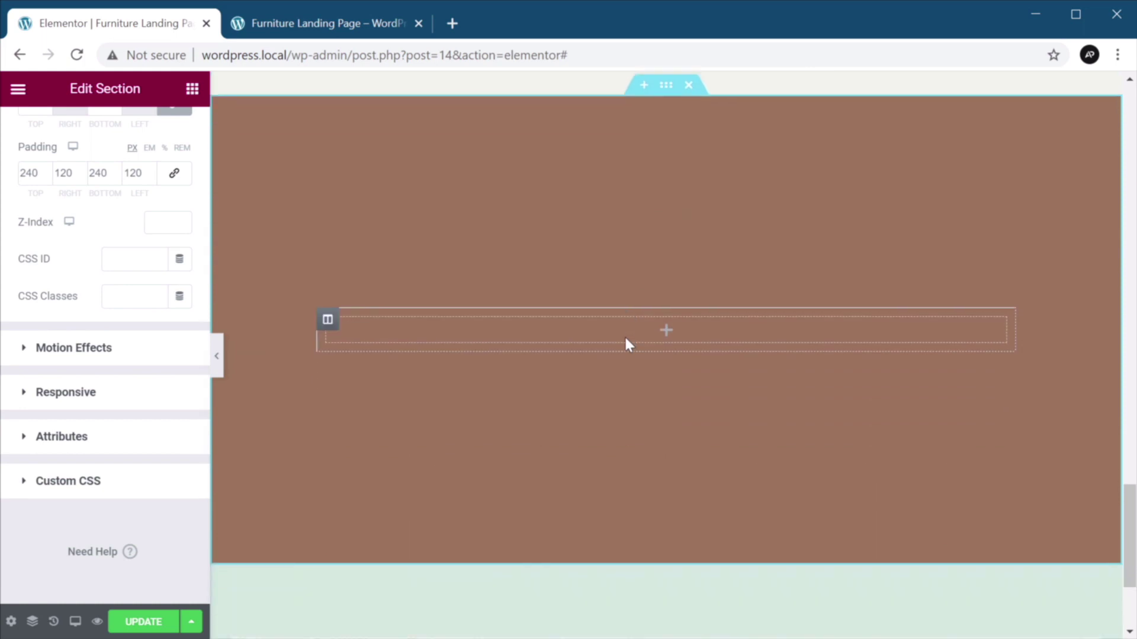
left_click(192, 89)
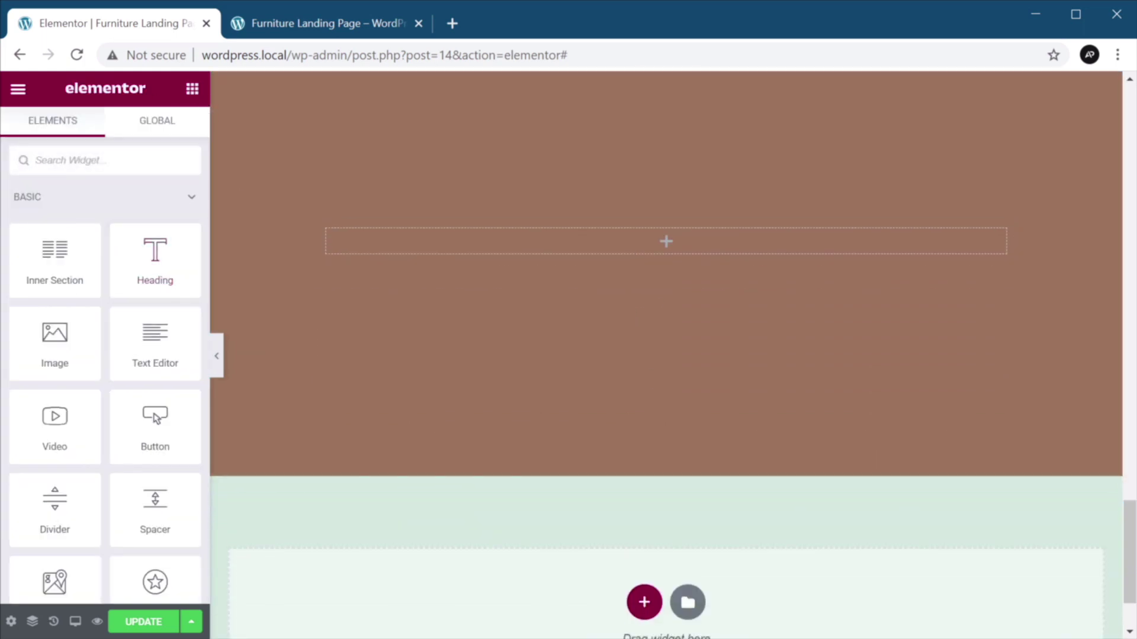
left_click_drag(155, 261, 652, 243)
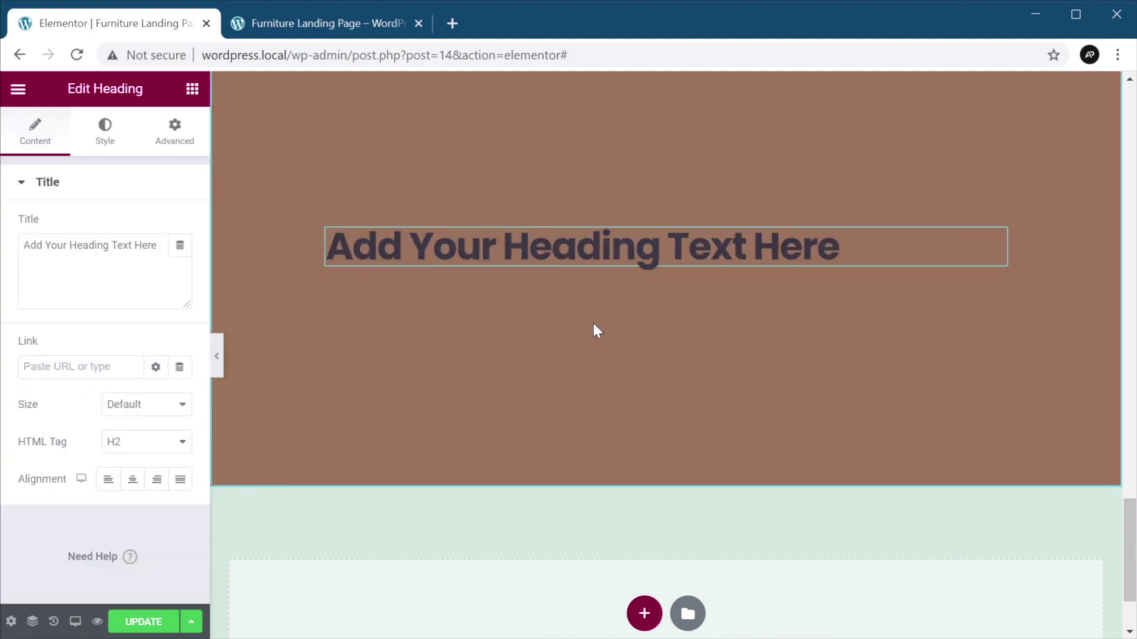
- Copy the "Discover our chair selection" button from the hero section and paste it below the new heading
scroll(617, 364, "up", 15)
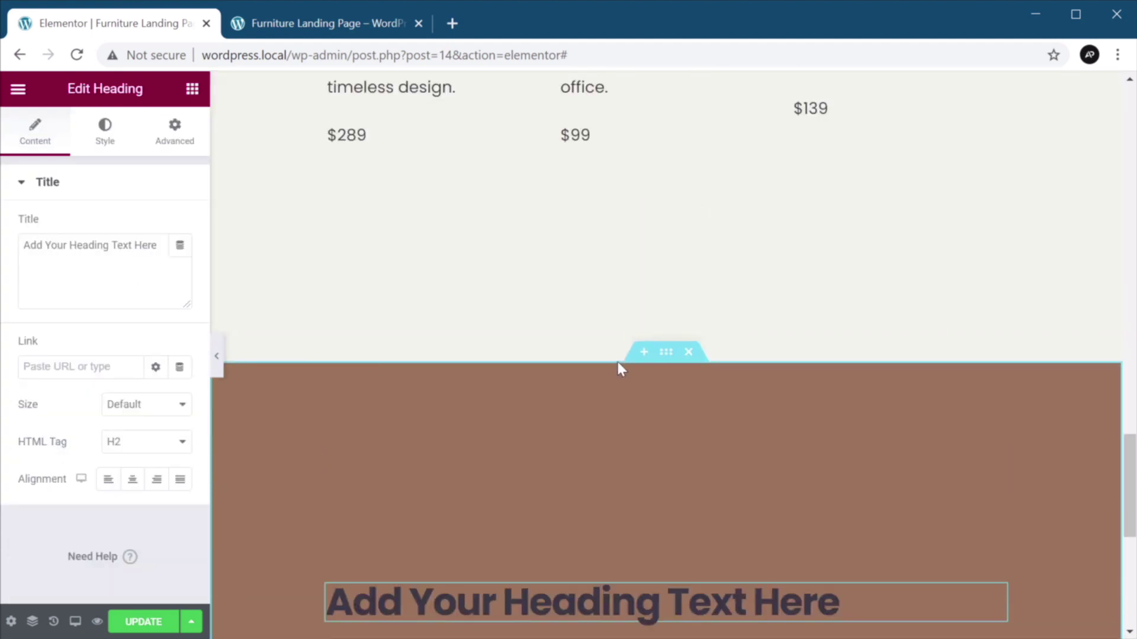
scroll(618, 368, "up", 5)
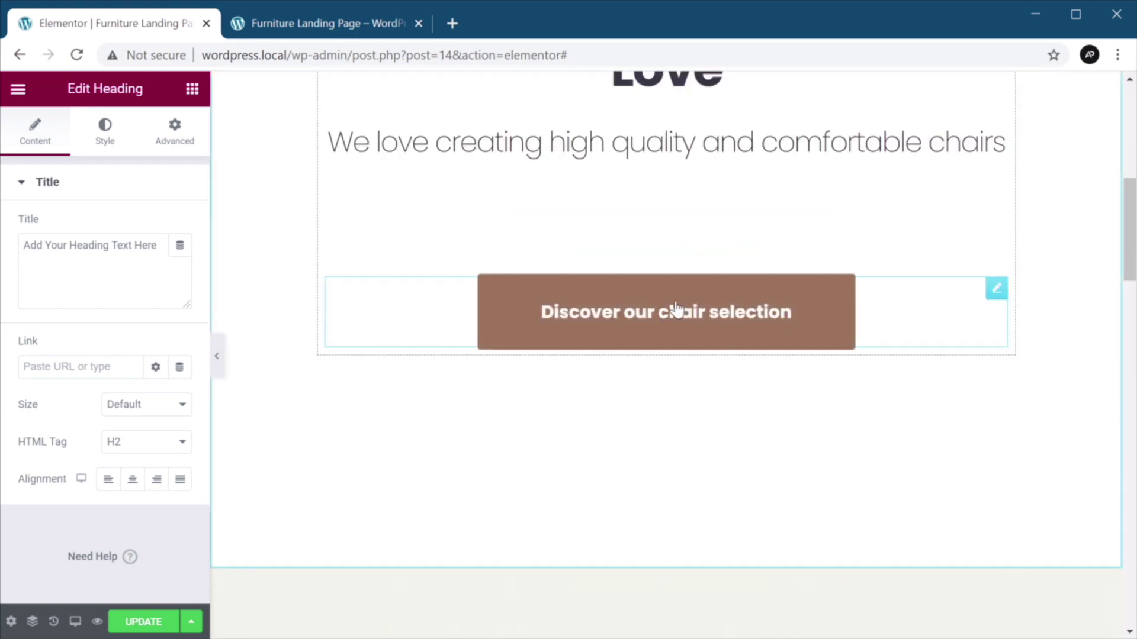
right_click(993, 296)
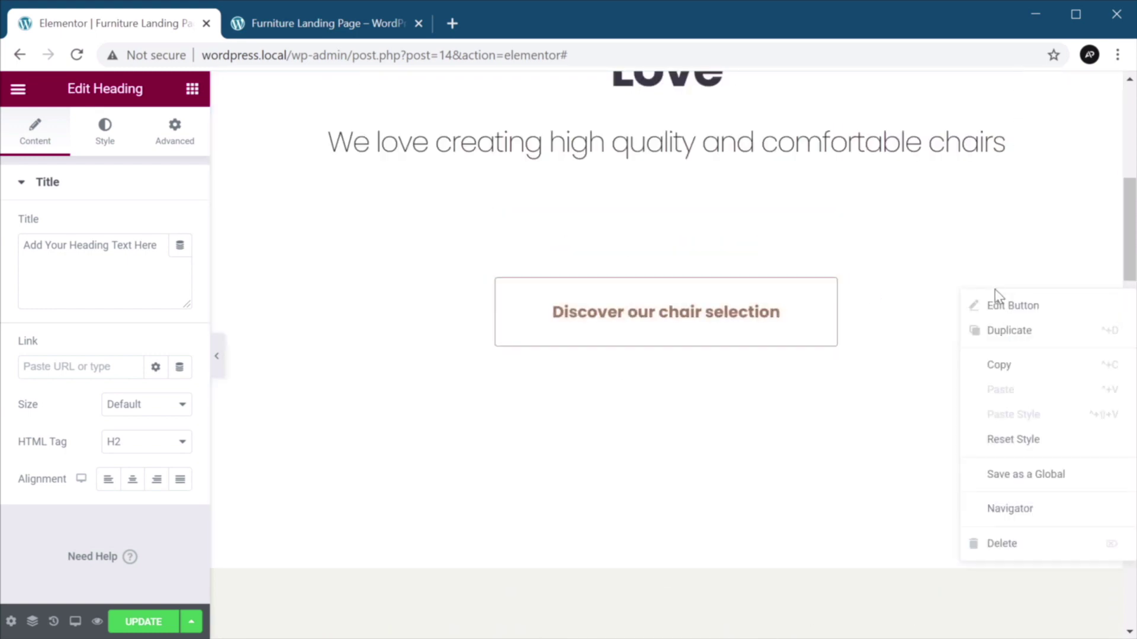
left_click(1024, 363)
scroll(847, 396, "down", 5)
scroll(846, 394, "down", 12)
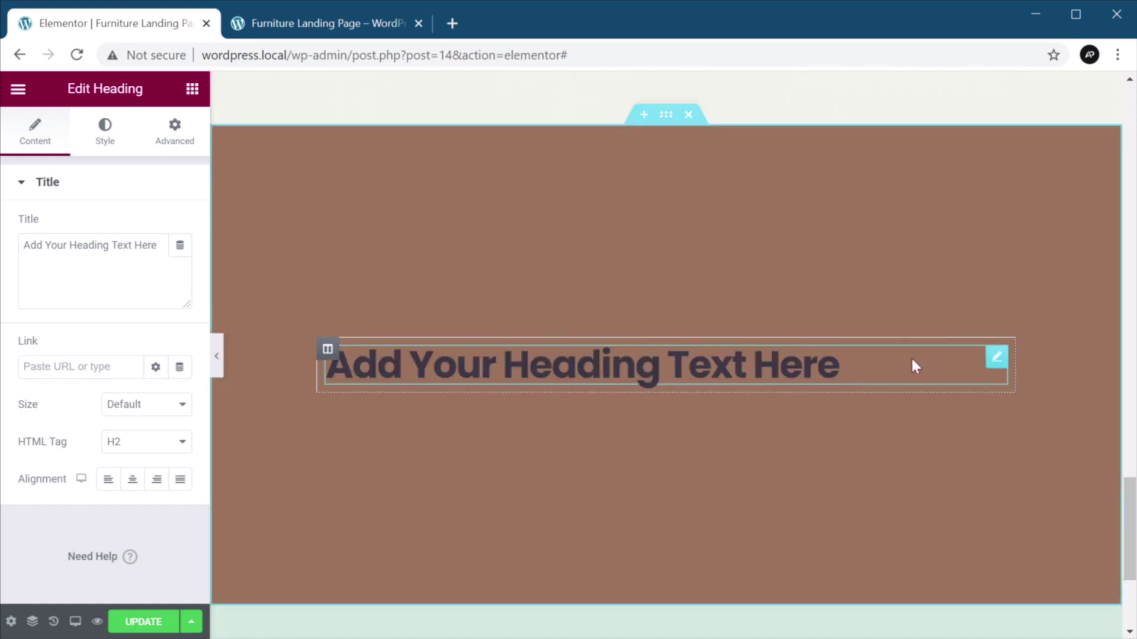
right_click(997, 362)
left_click(1028, 467)
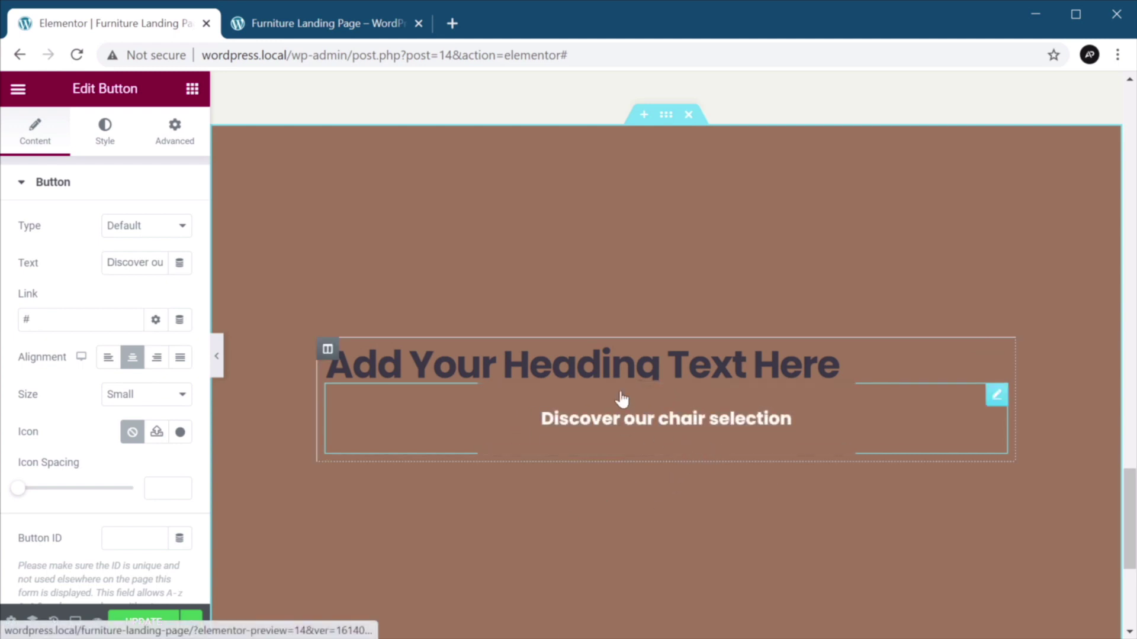
- Replace the heading text with "Having the right chair in your dining room or in your living room can make all the difference. Order yours today."
left_click(839, 366)
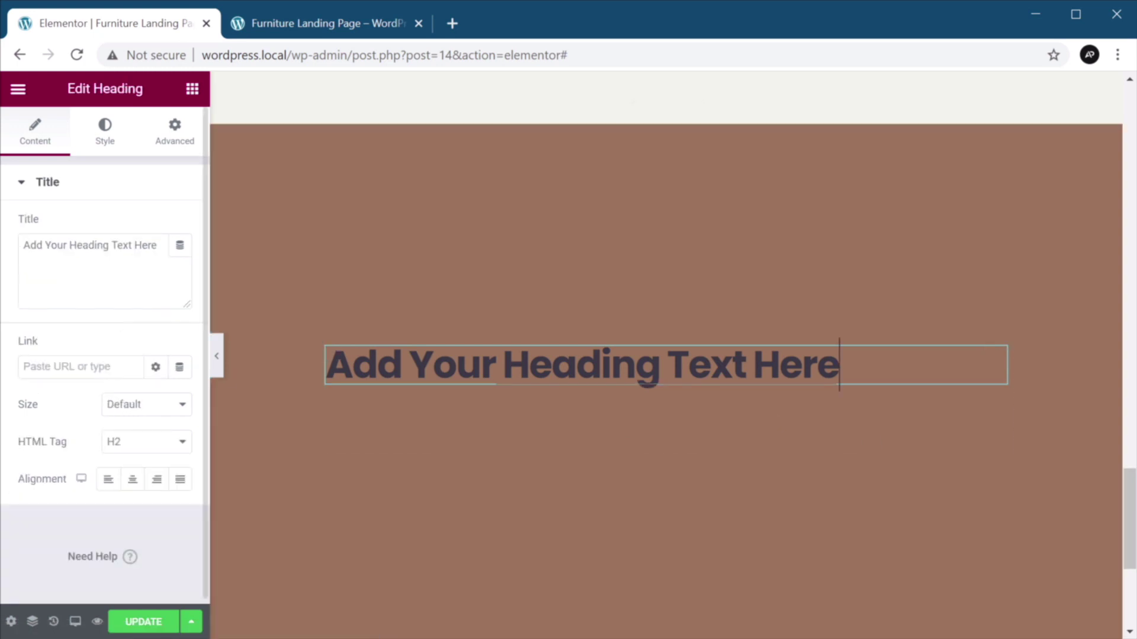
left_click(63, 245)
key("ctrl+a")
key("ctrl+v")
- Change the heading's HTML tag to H4 and center its text
left_click(132, 442)
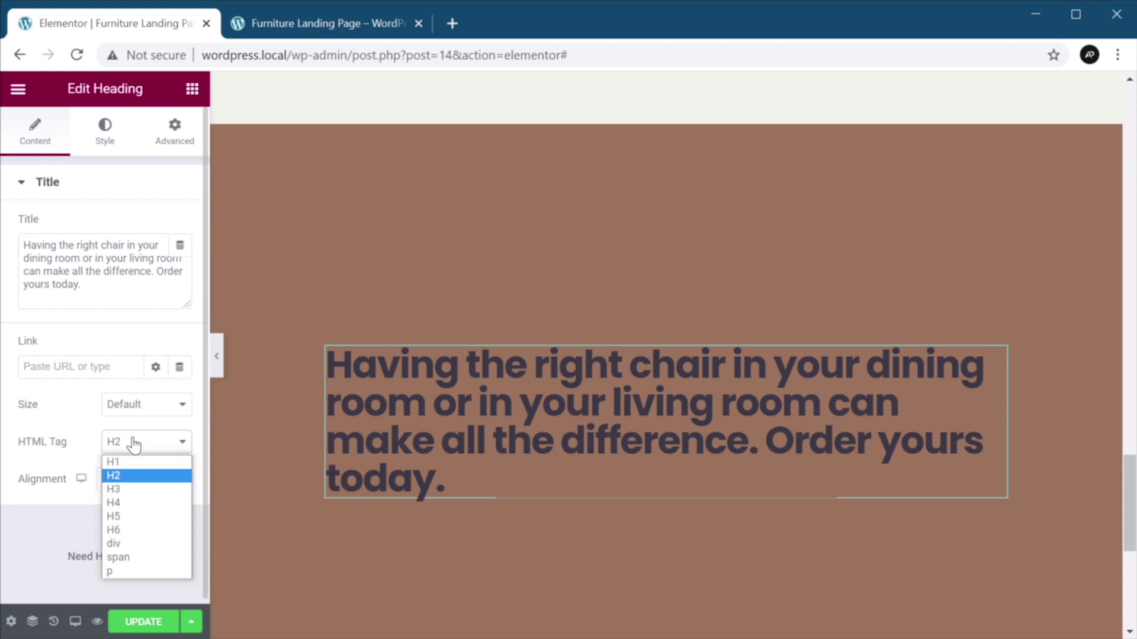
left_click(130, 510)
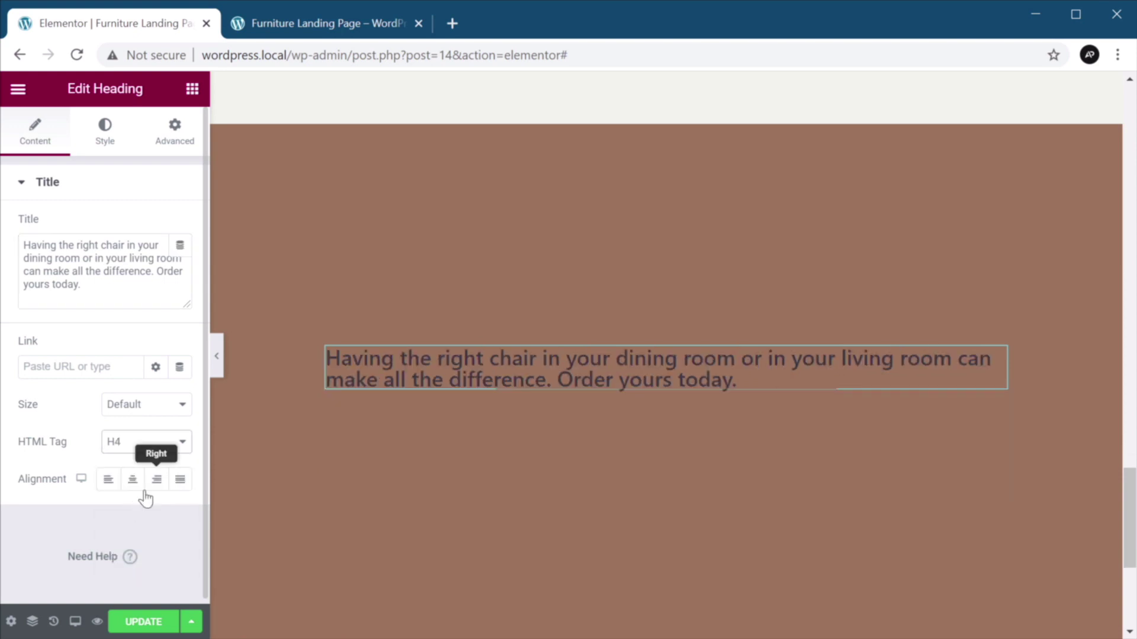
left_click(132, 479)
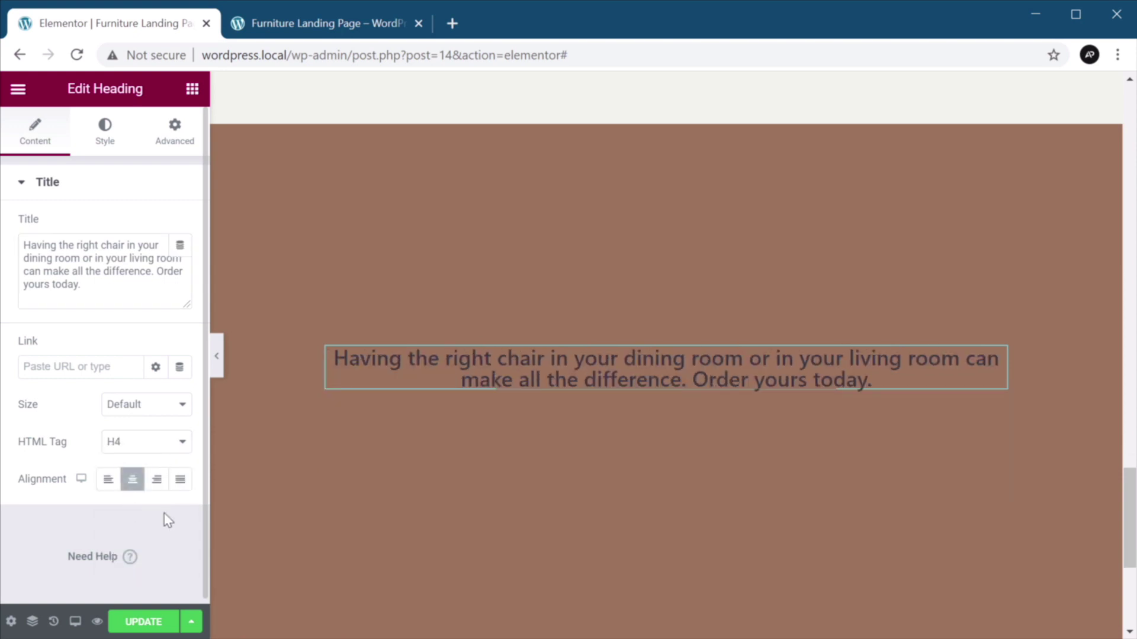
- Give the call-to-action heading a custom width of 640 px
left_click(180, 137)
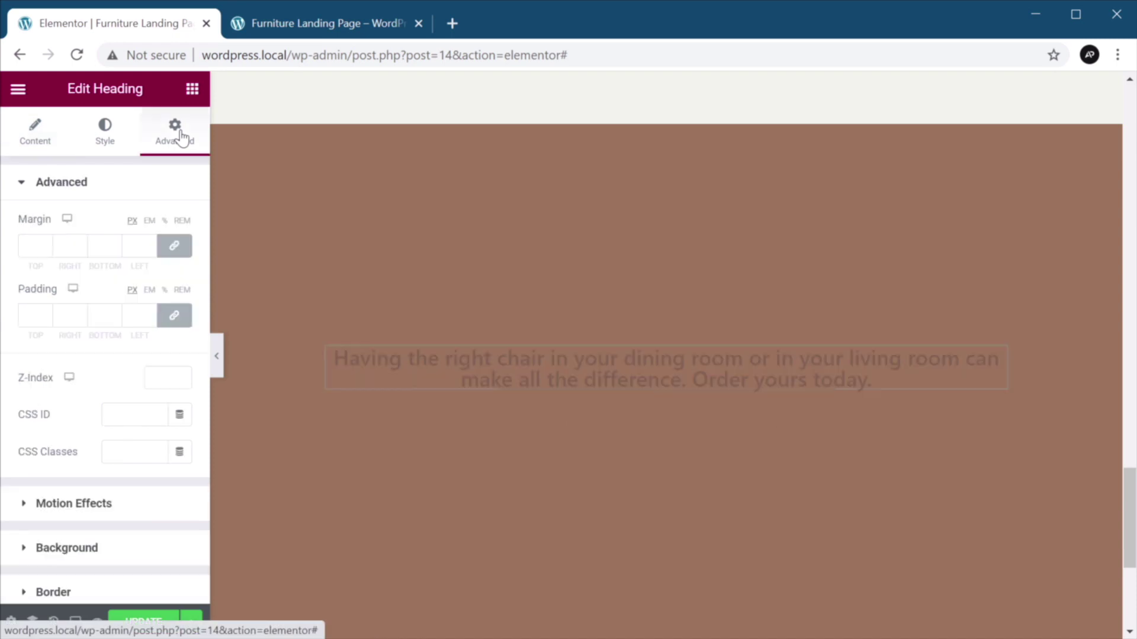
scroll(96, 446, "down", 3)
left_click(97, 464)
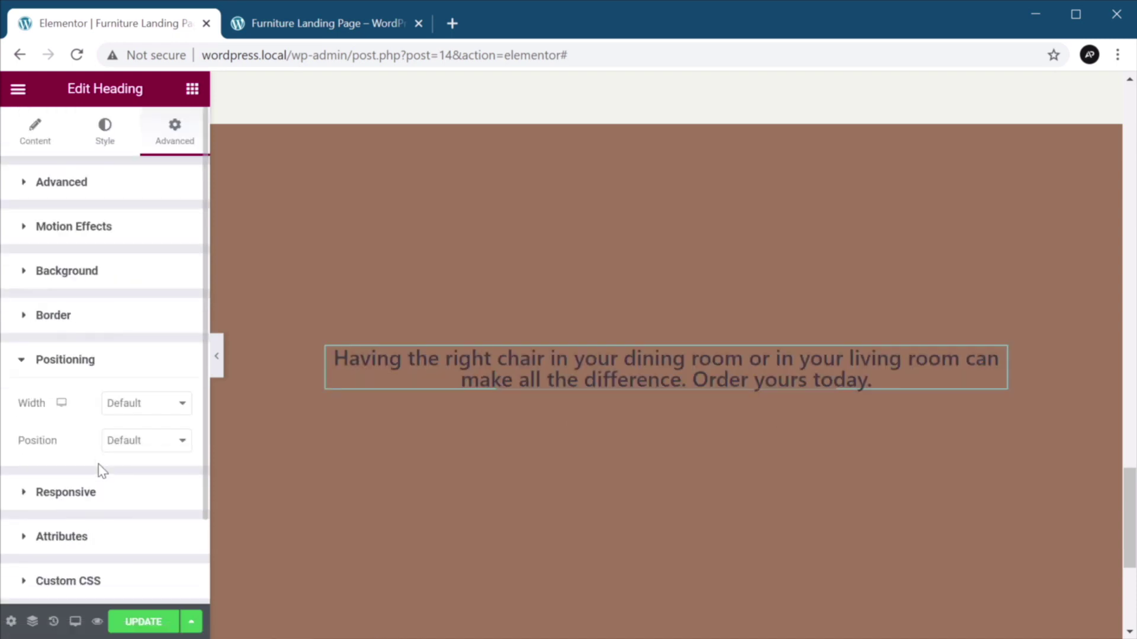
left_click(127, 403)
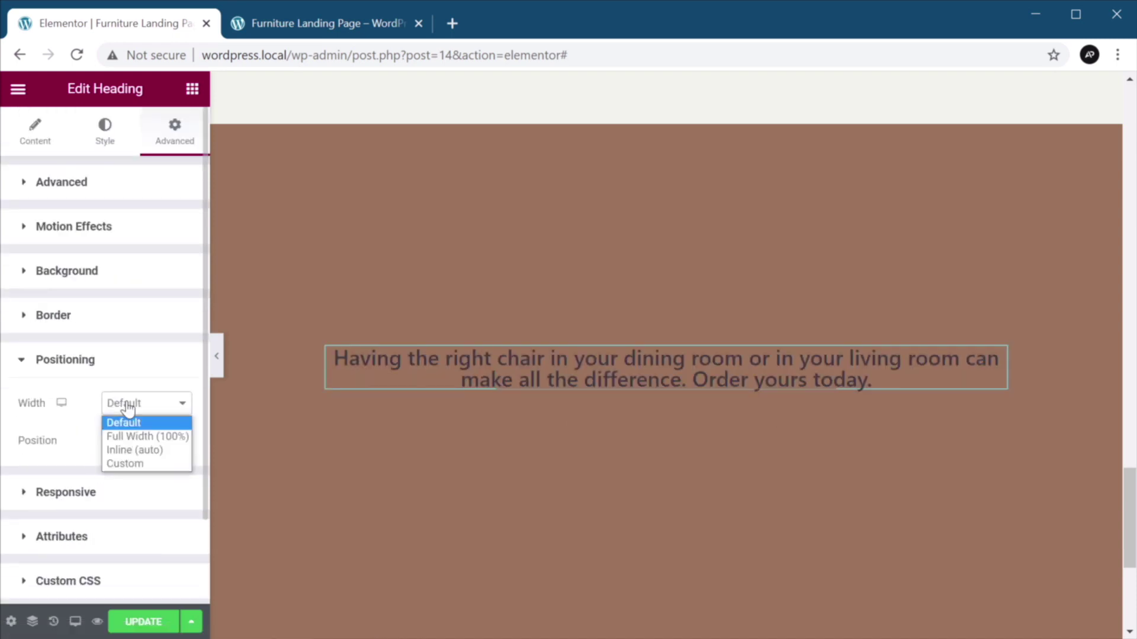
left_click(134, 466)
left_click(159, 461)
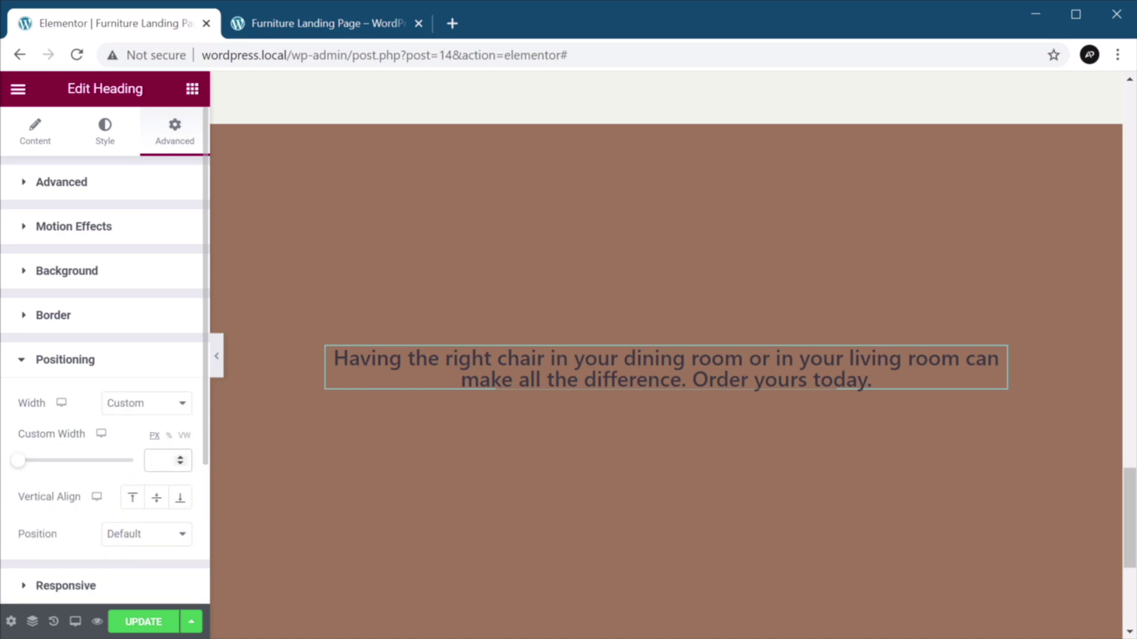
type("640")
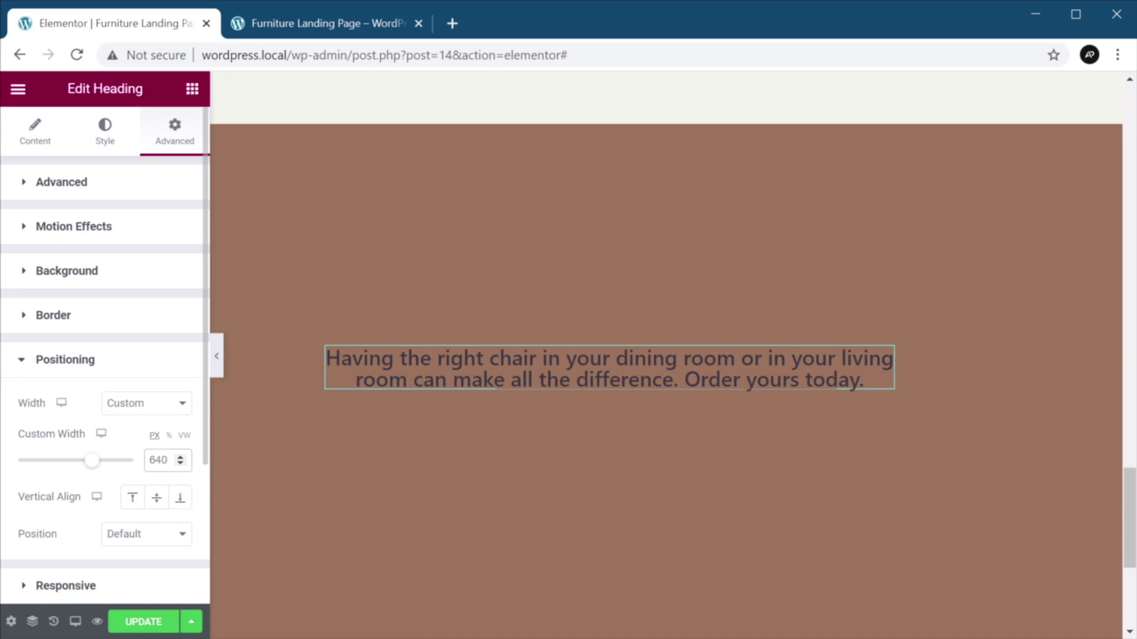
- Center the brown section's column content horizontally and set the column's widgets space to 0 px
left_click(327, 350)
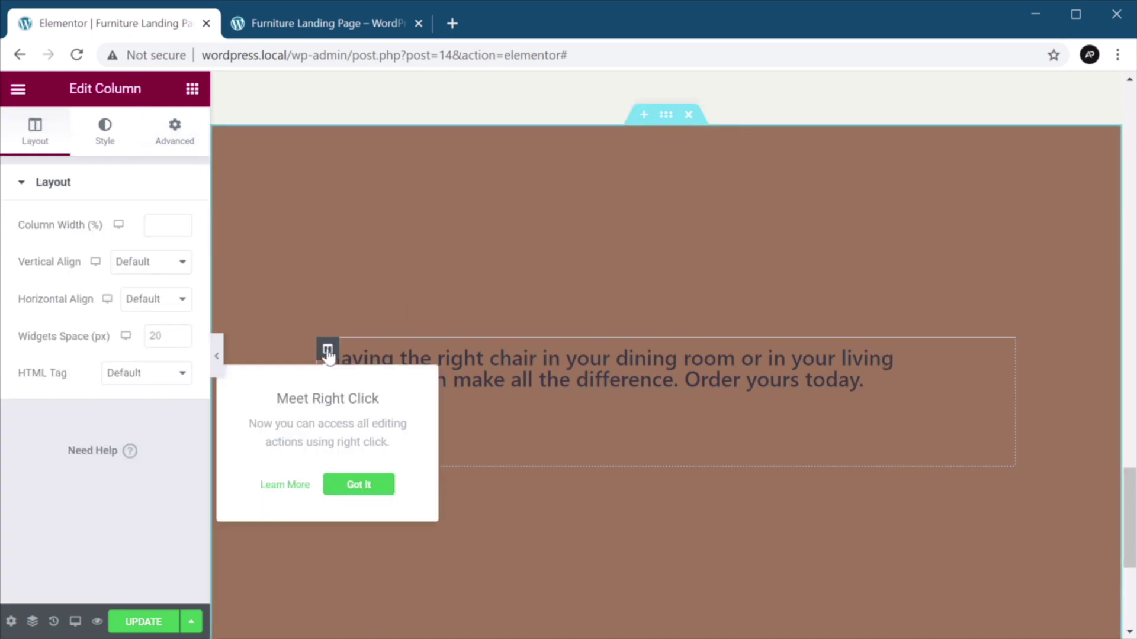
left_click(356, 485)
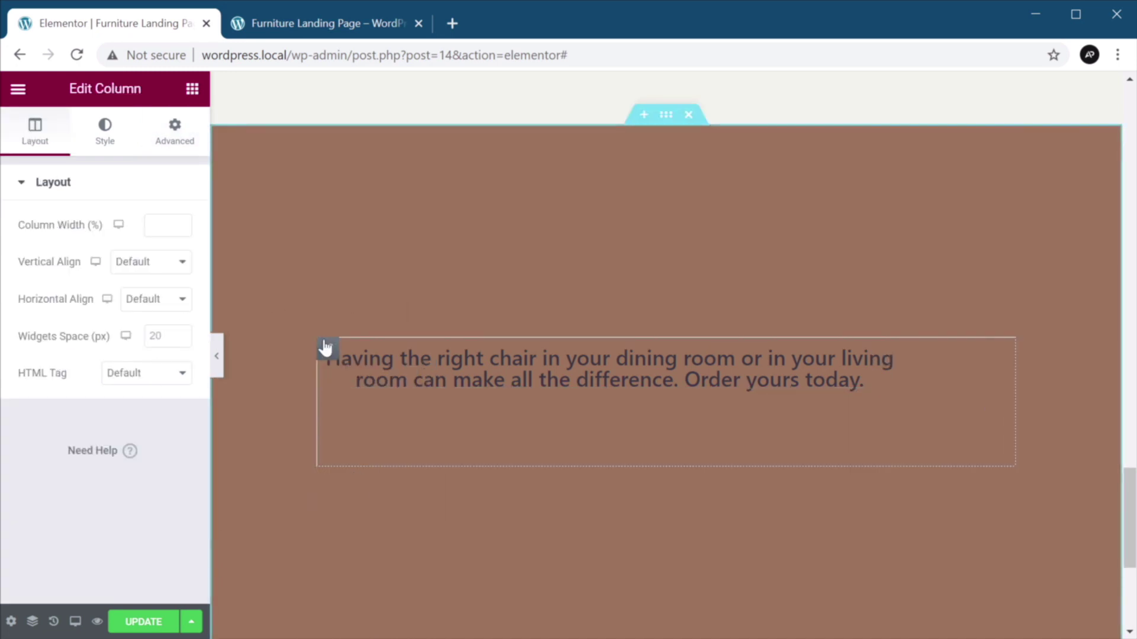
left_click(157, 300)
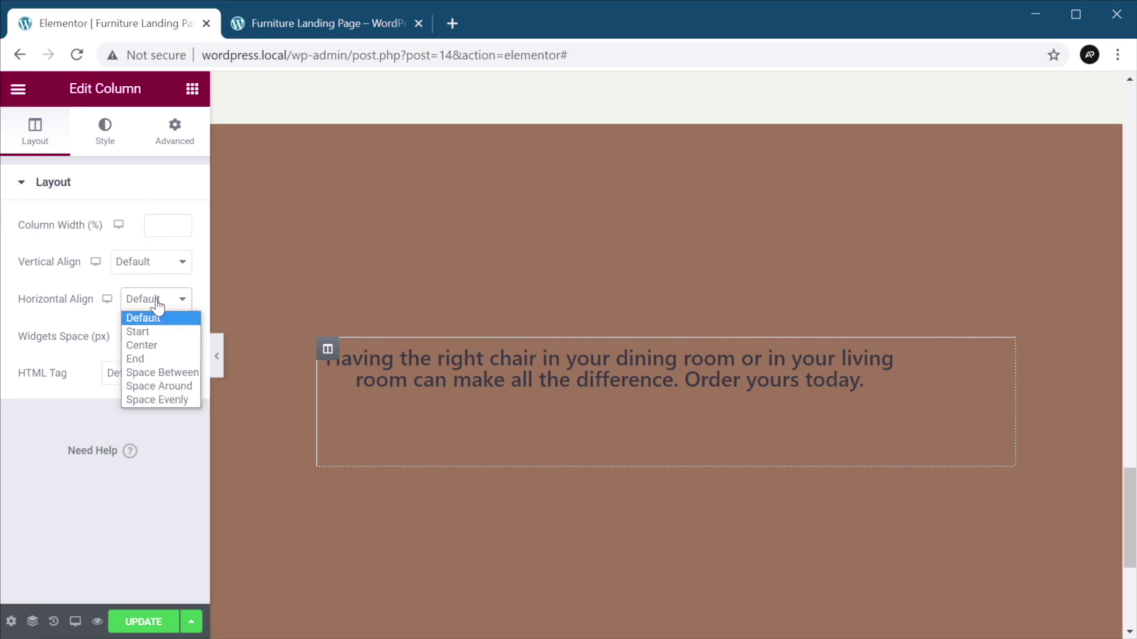
left_click(158, 350)
left_click(158, 336)
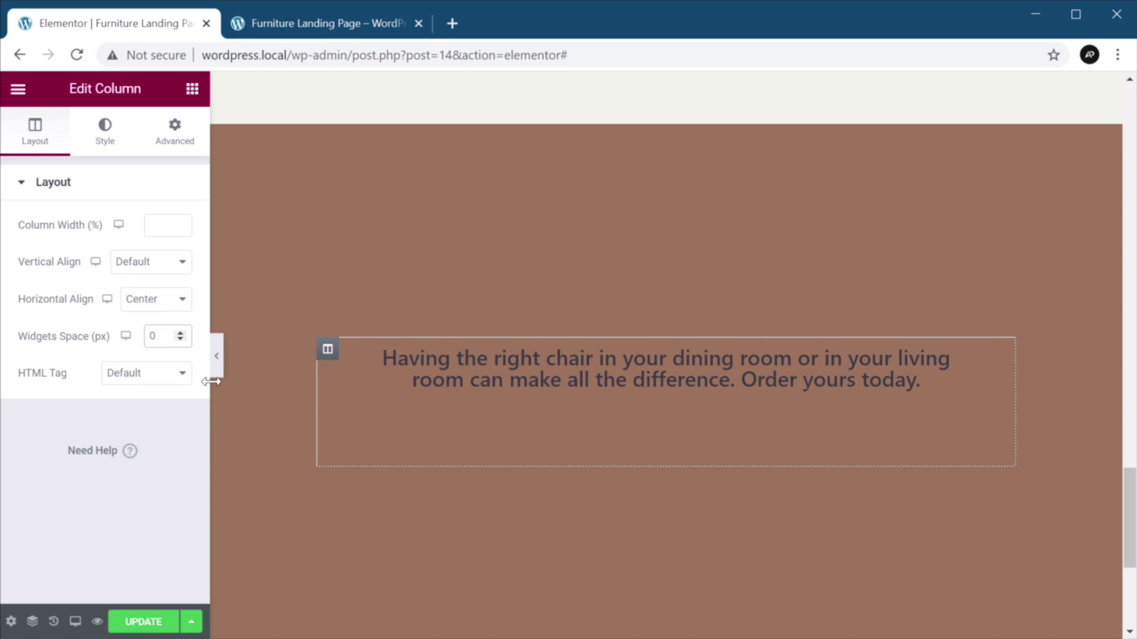
- Set the column's padding to 0 on all sides and save the page
left_click(175, 130)
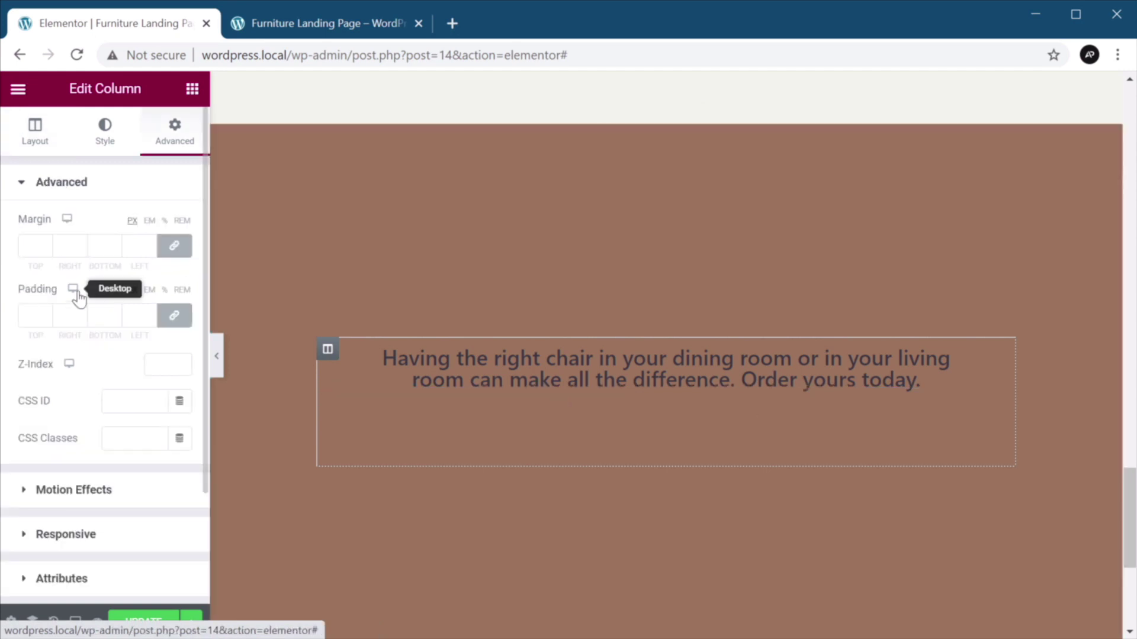
left_click(29, 315)
type("0")
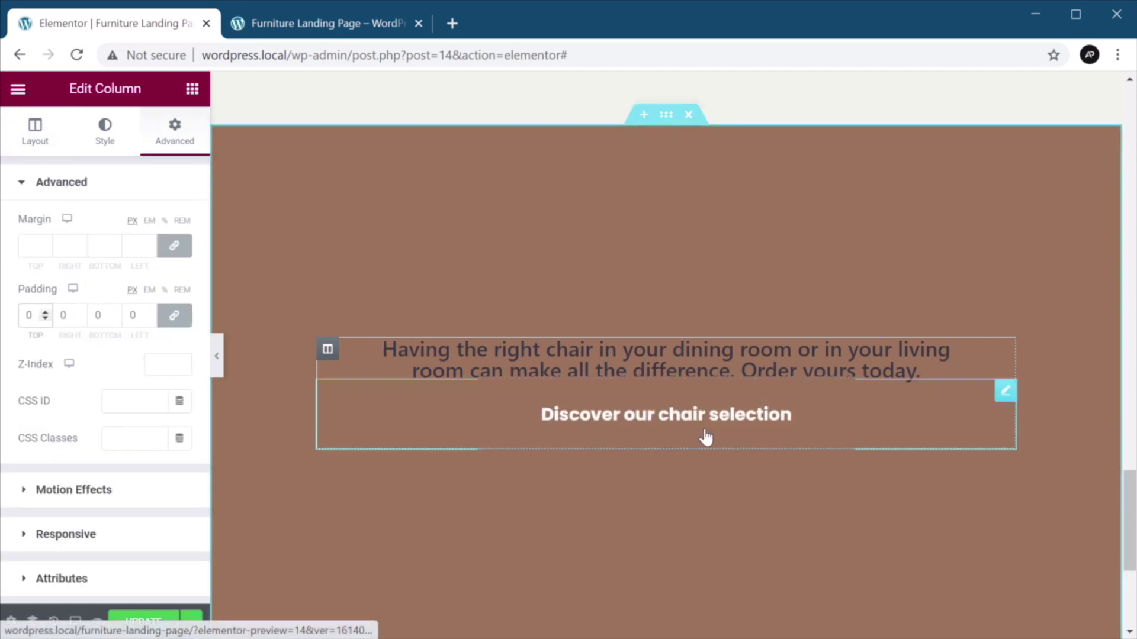
left_click(621, 361)
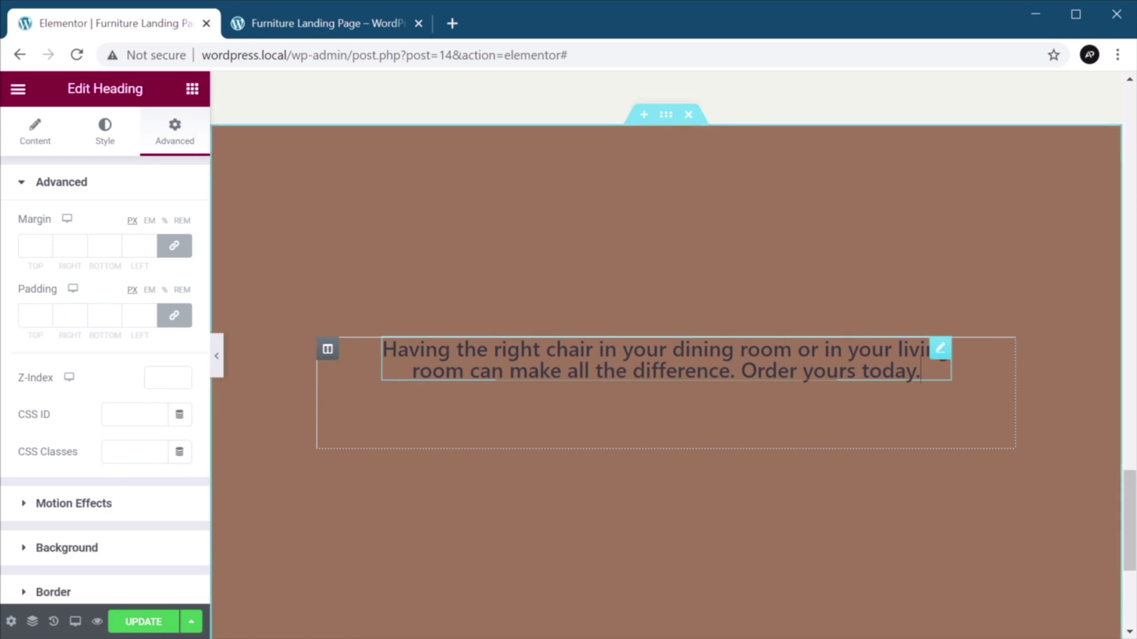
left_click(150, 627)
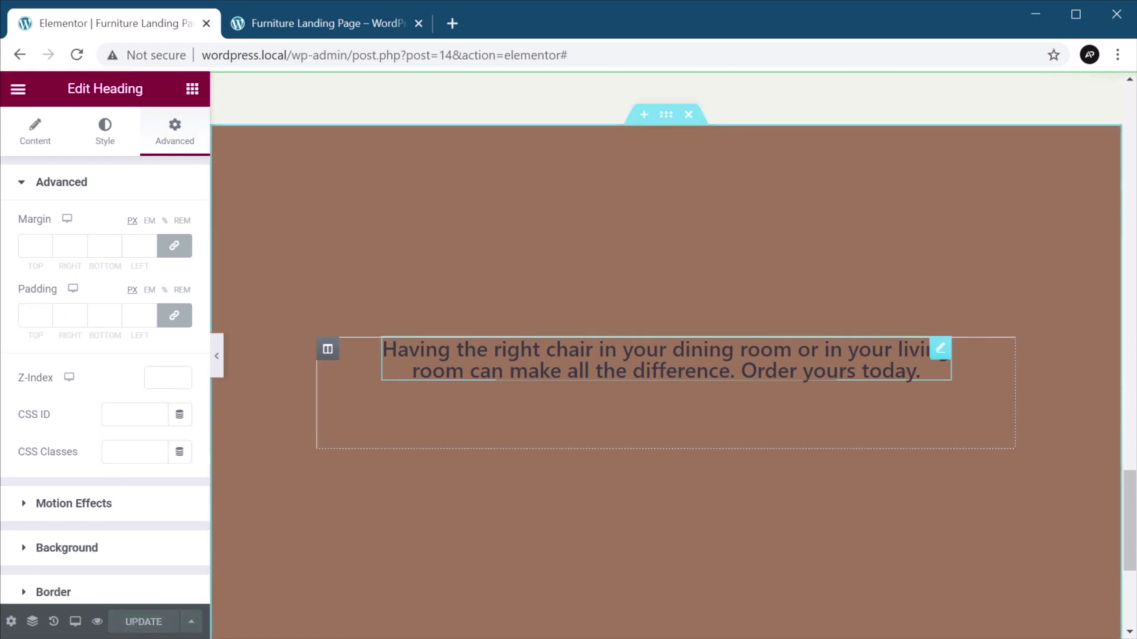
- Set the site-wide H4 color to white in the typography site settings
left_click(18, 89)
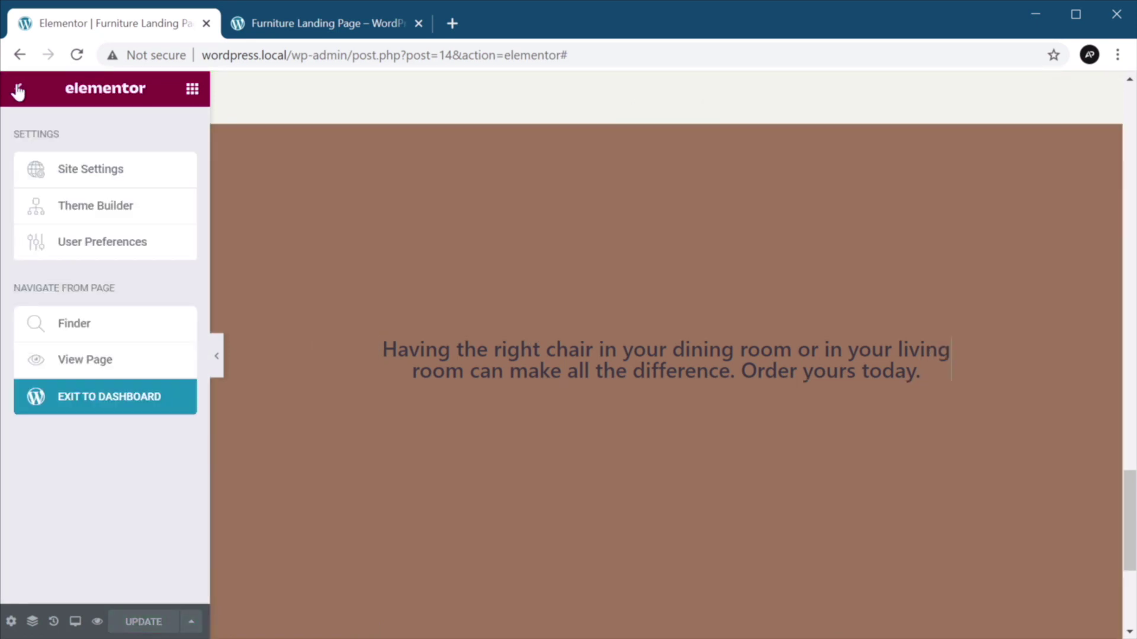
left_click(85, 172)
left_click(93, 290)
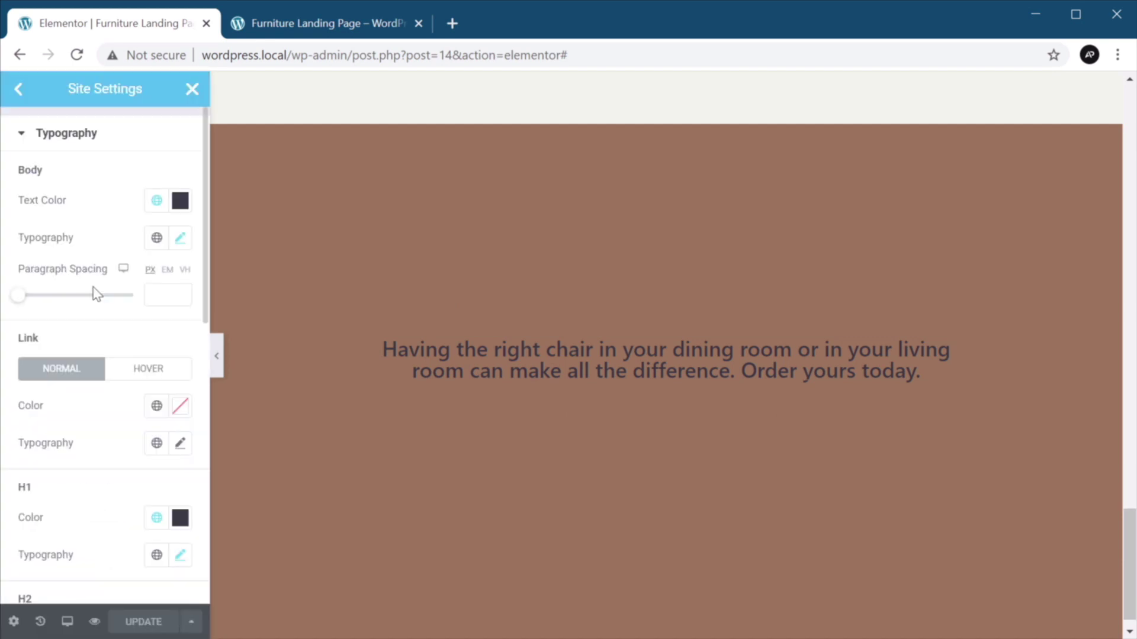
scroll(92, 296, "down", 7)
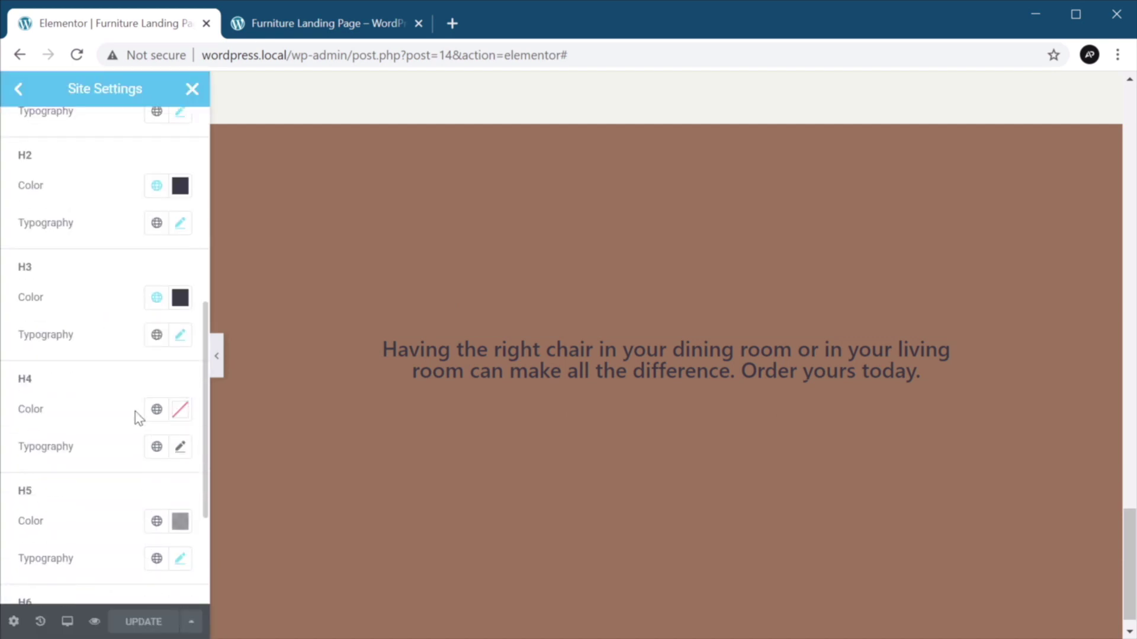
left_click(180, 409)
left_click(100, 179)
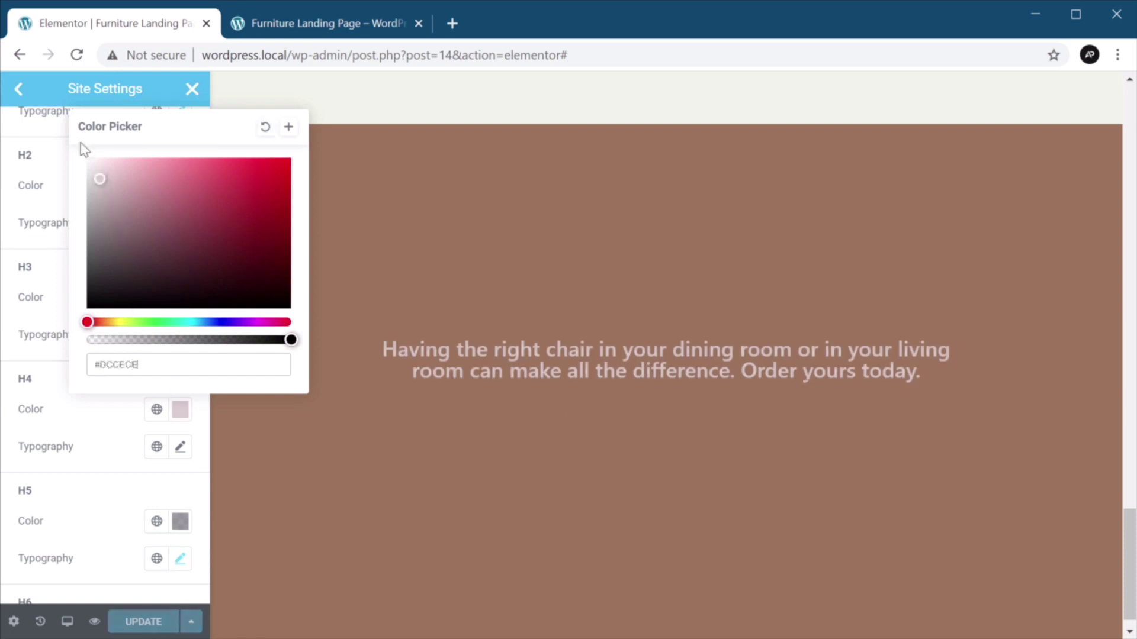
left_click_drag(83, 149, 62, 102)
left_click(39, 377)
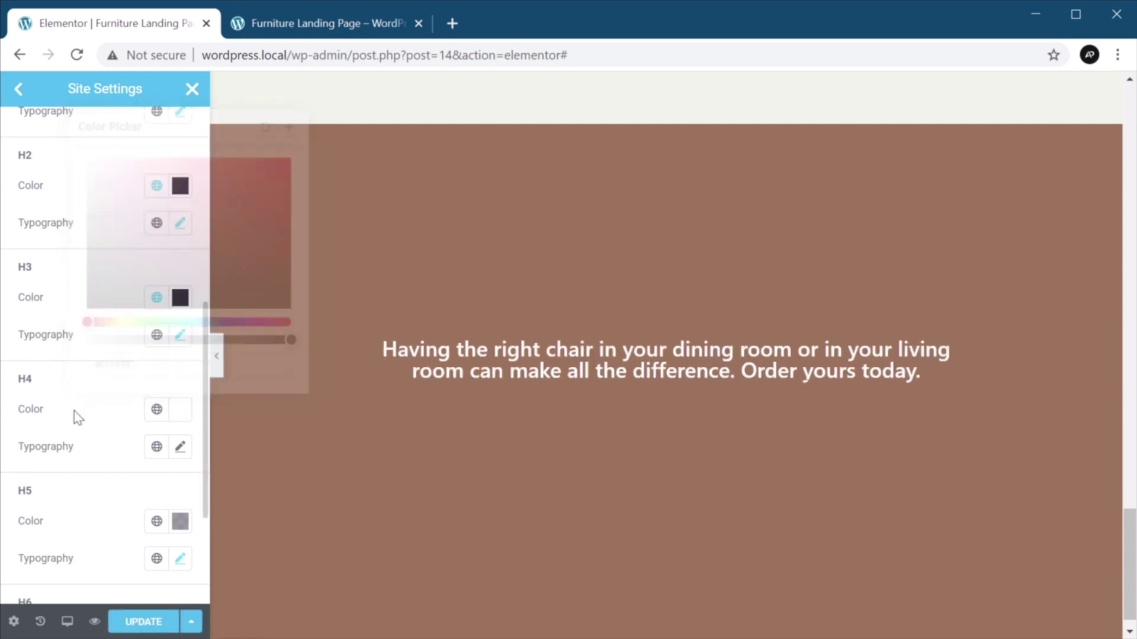
- Set the site-wide H4 typography to Poppins at 24 px with weight 200
left_click(180, 448)
scroll(152, 377, "down", 3)
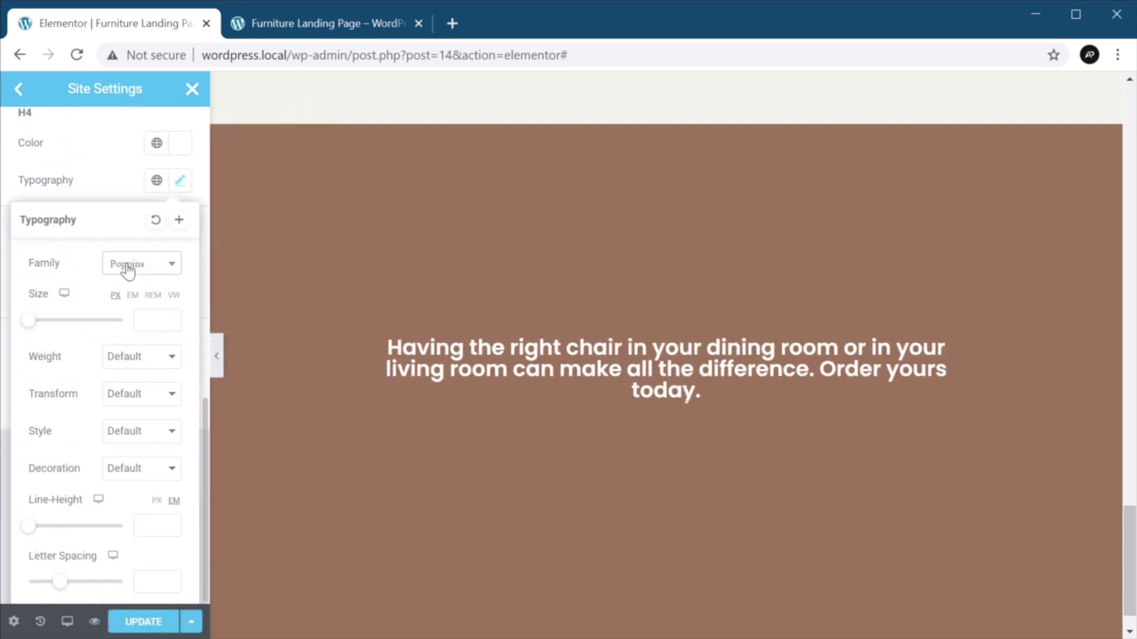
left_click(155, 321)
type("24")
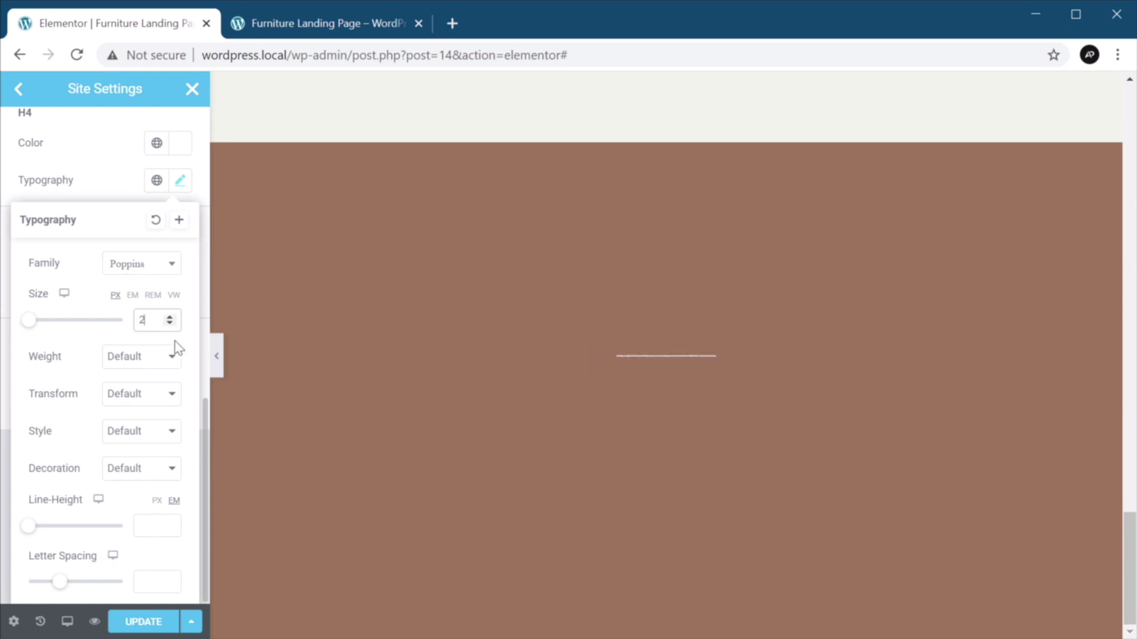
left_click(172, 356)
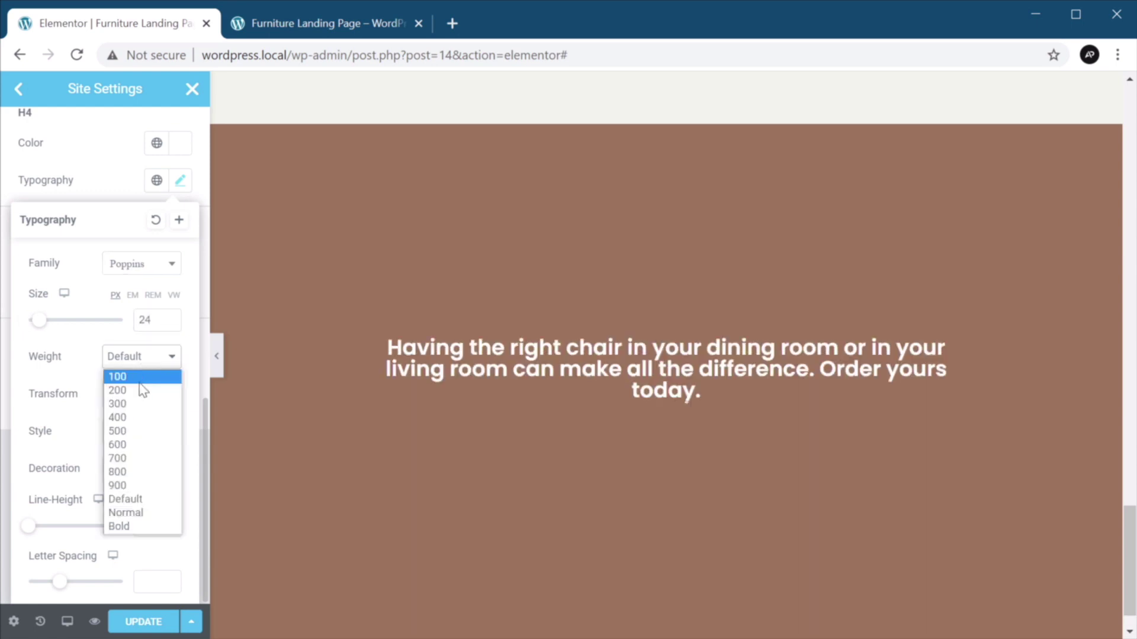
left_click(141, 389)
- Set the H4 line height to 36 px and save the site settings
left_click(153, 525)
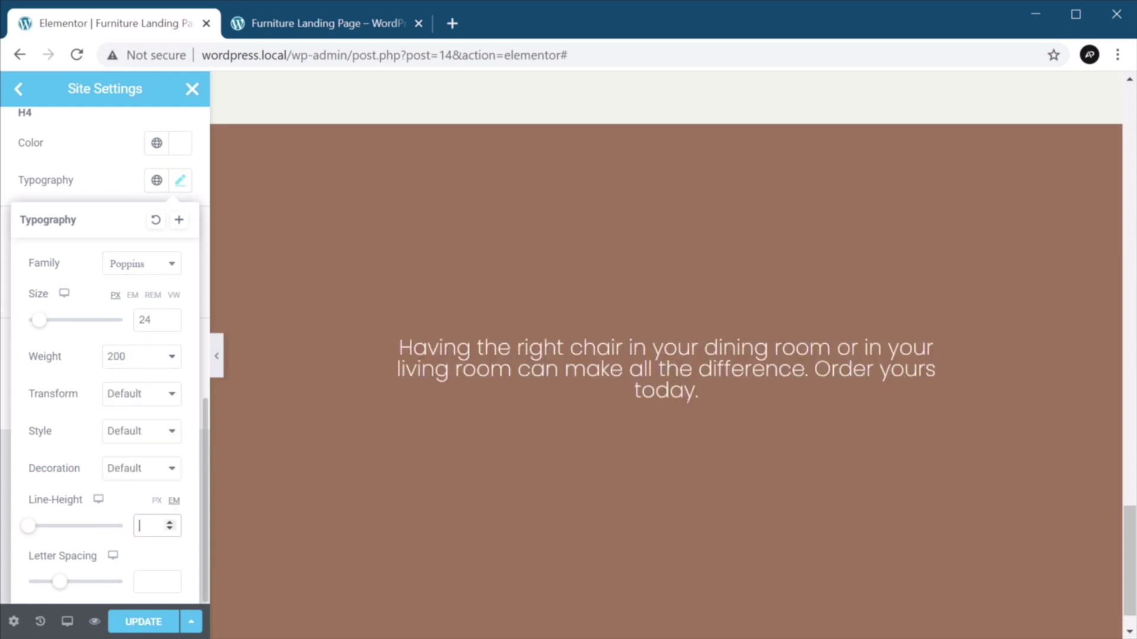
type("36")
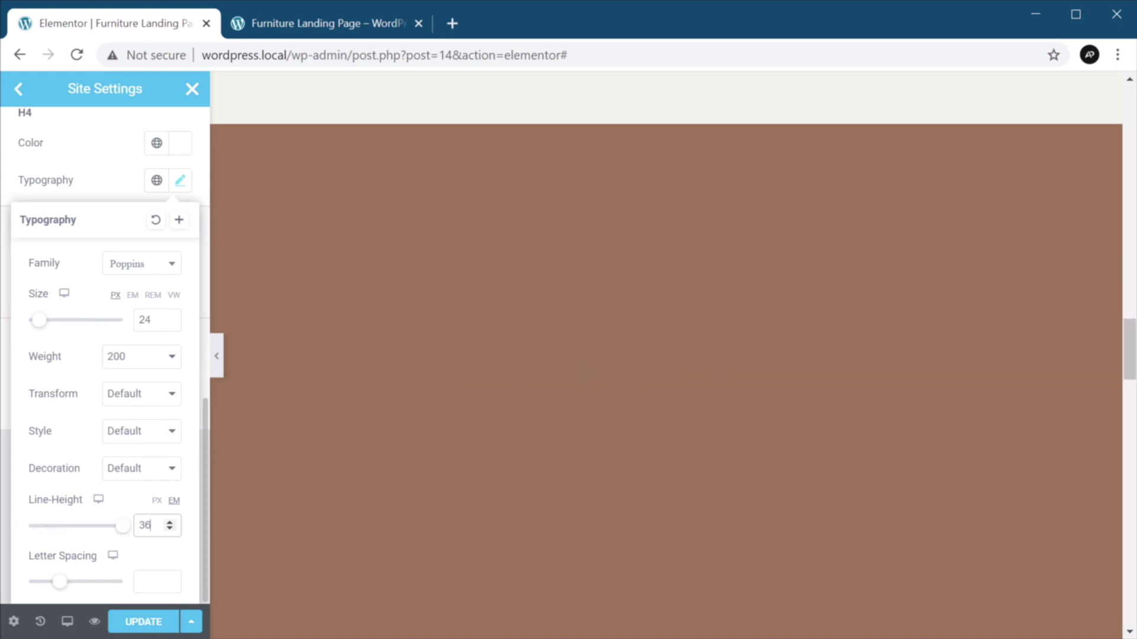
left_click(157, 501)
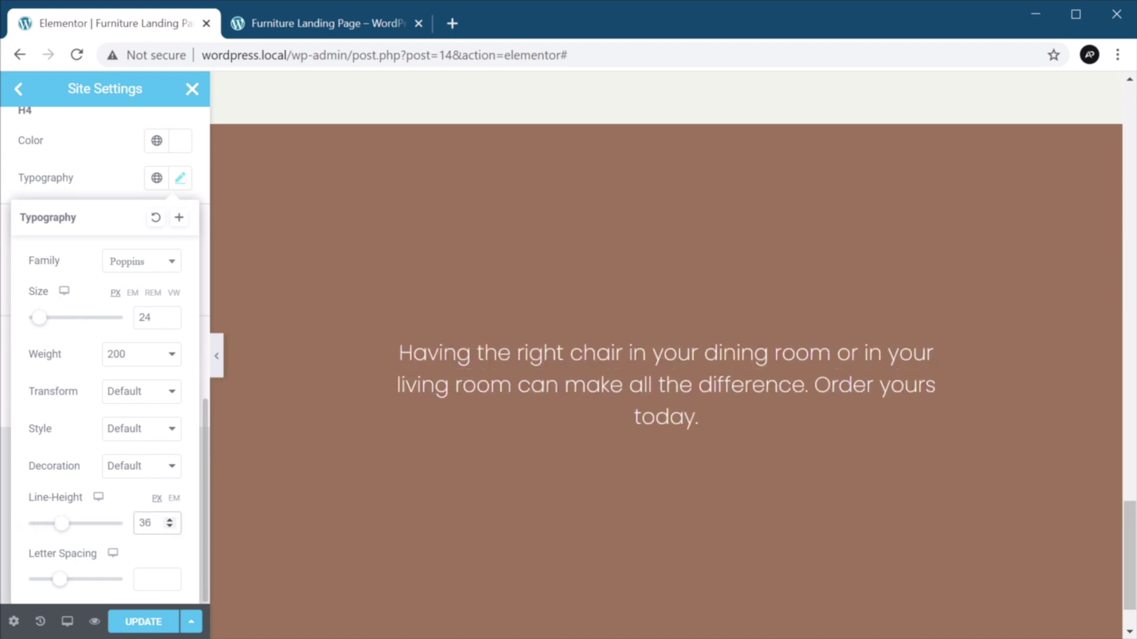
left_click(152, 620)
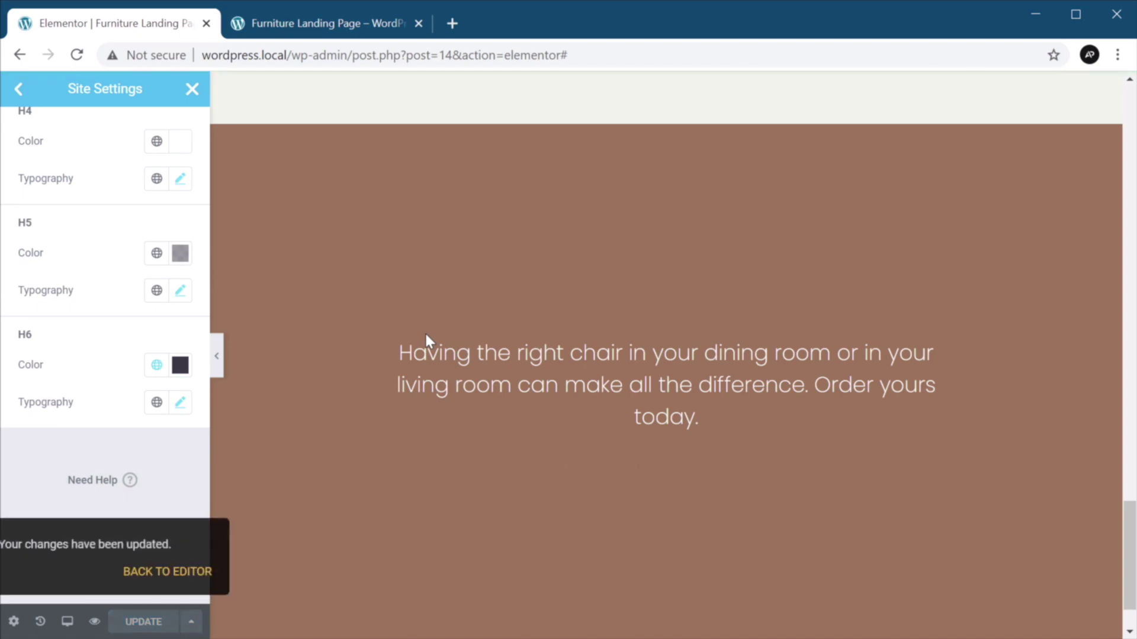
- Return to the page editor and change the brown section's button text to "Order now"
scroll(695, 474, "up", 20)
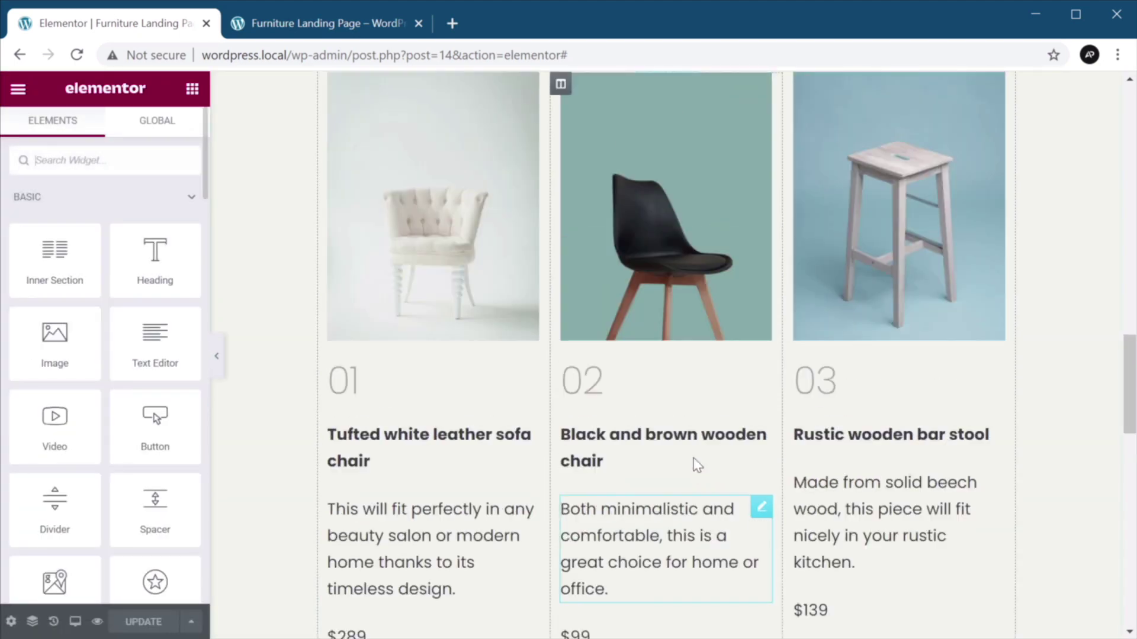
scroll(691, 453, "down", 15)
scroll(692, 442, "down", 9)
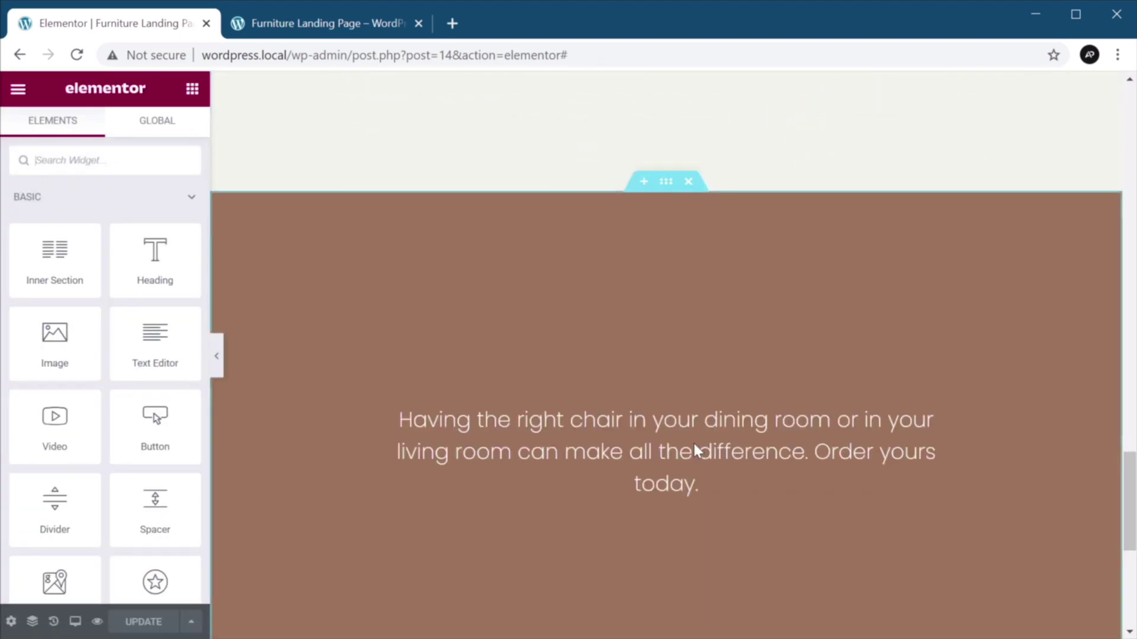
left_click(827, 376)
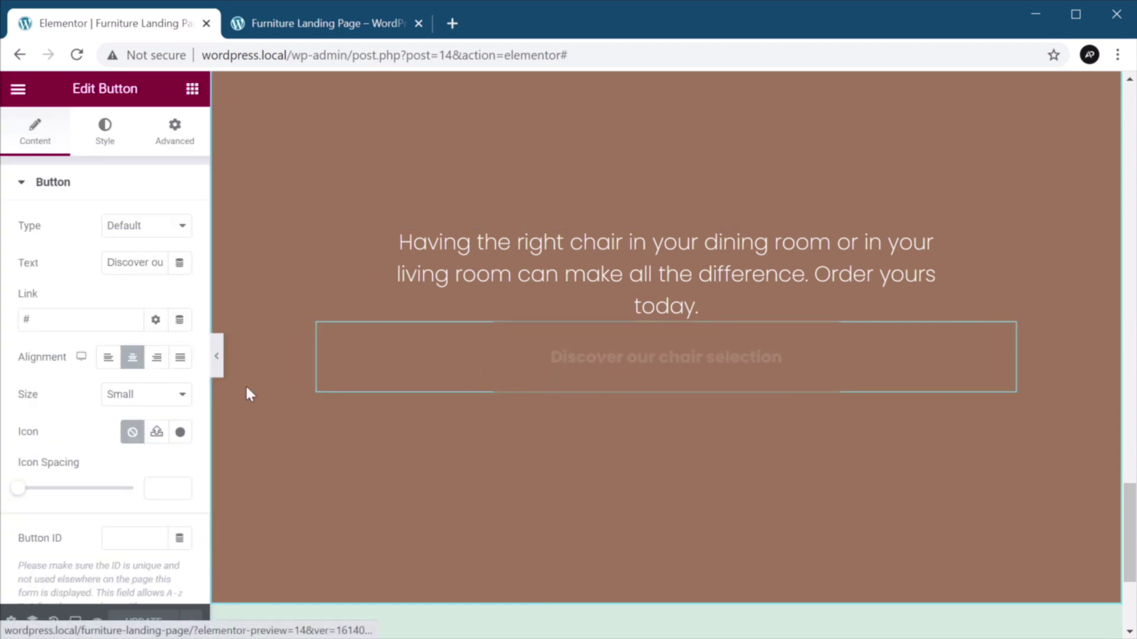
left_click(127, 262)
key("ctrl+a")
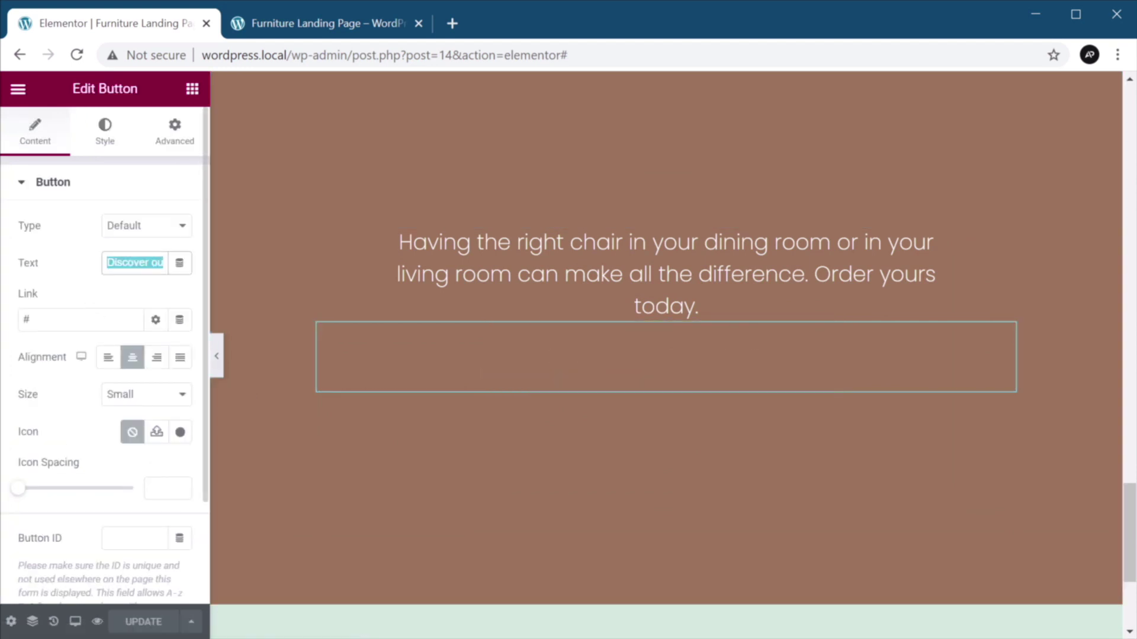
type("Order now")
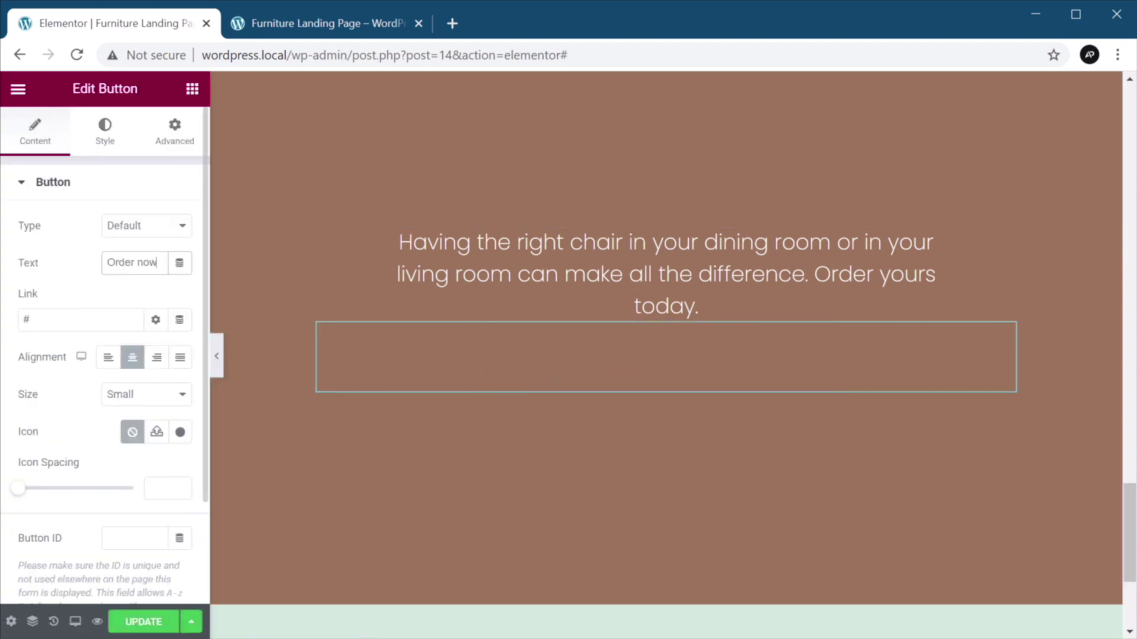
left_click(121, 290)
- Change the "Order now" button's normal text color to white (#FFFFFF)
left_click(110, 137)
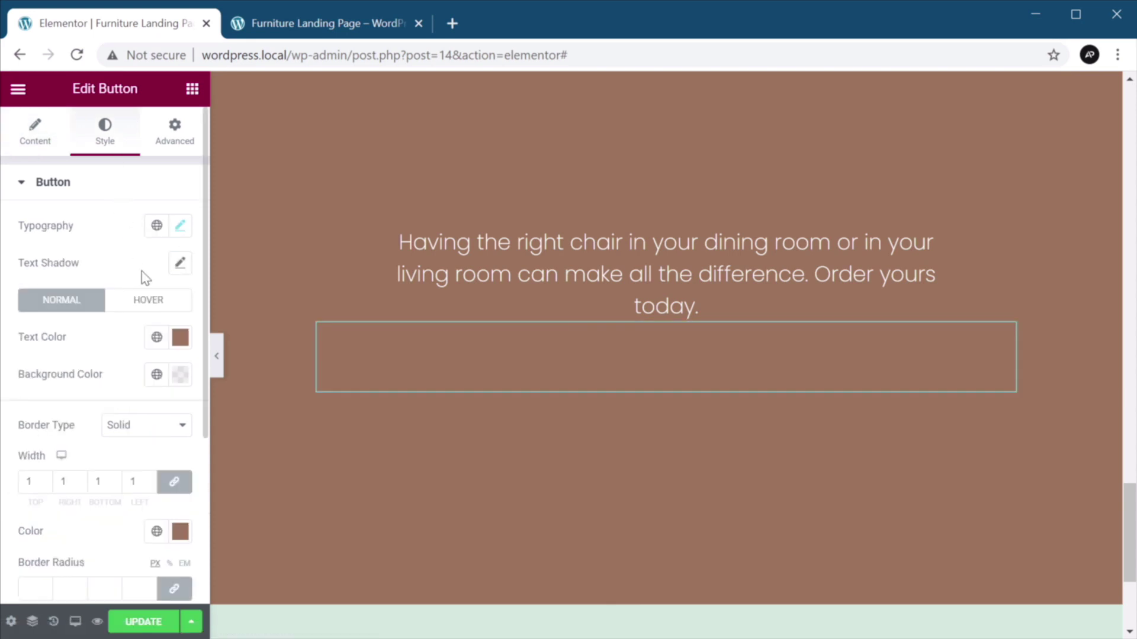
left_click(181, 344)
left_click_drag(177, 458, 17, 353)
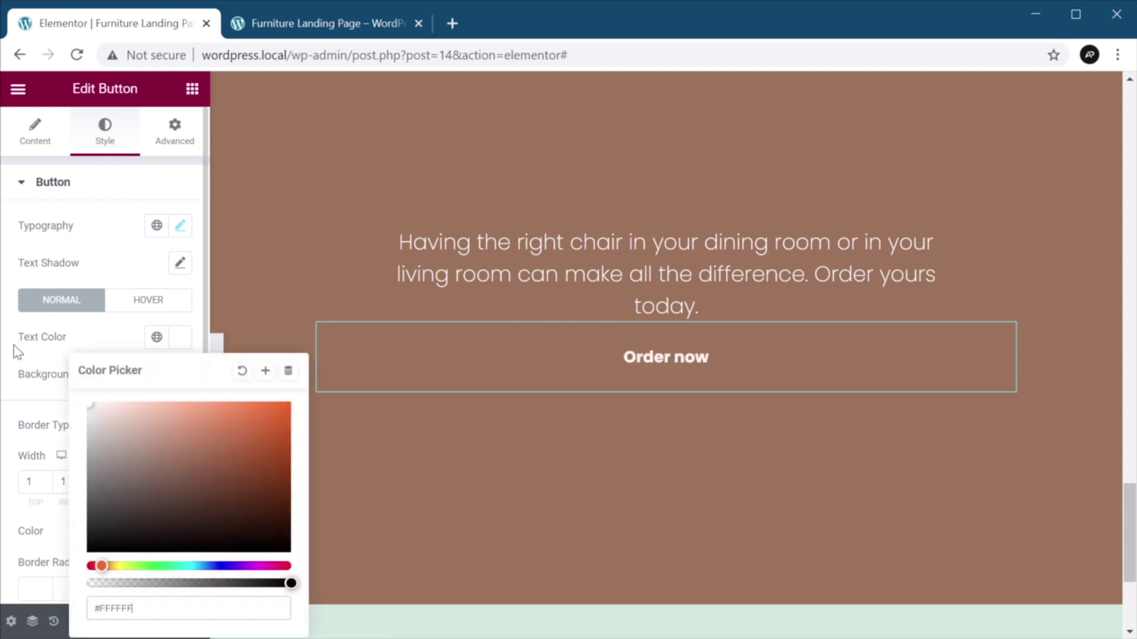
left_click(53, 358)
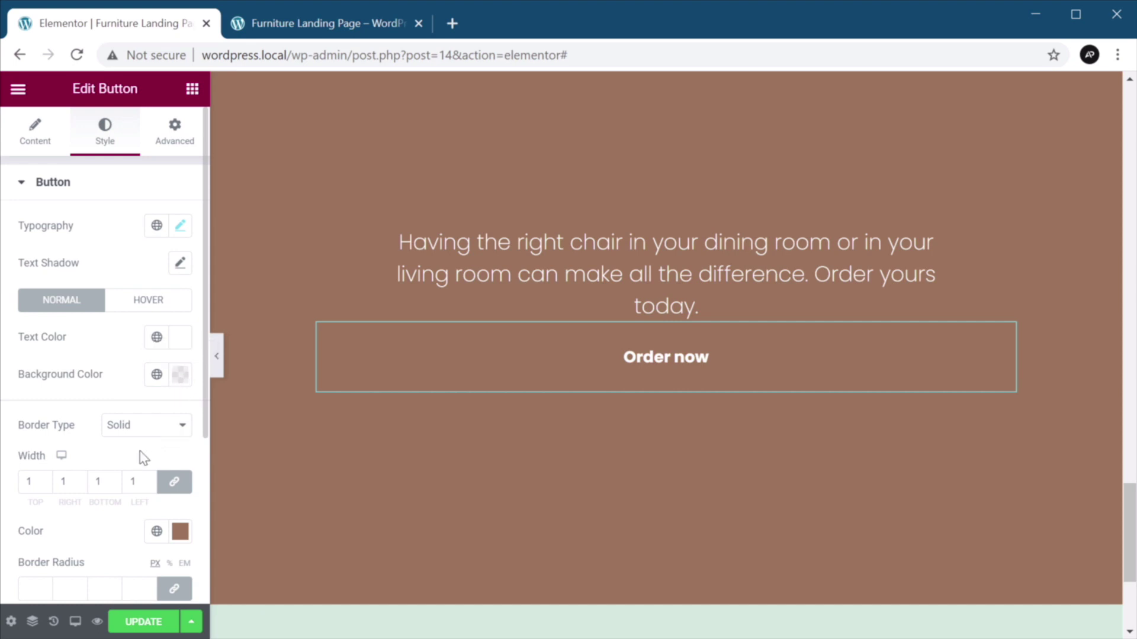
- Change the "Order now" button's border color to white (#FFFFFF)
left_click(181, 531)
left_click_drag(148, 355, 86, 278)
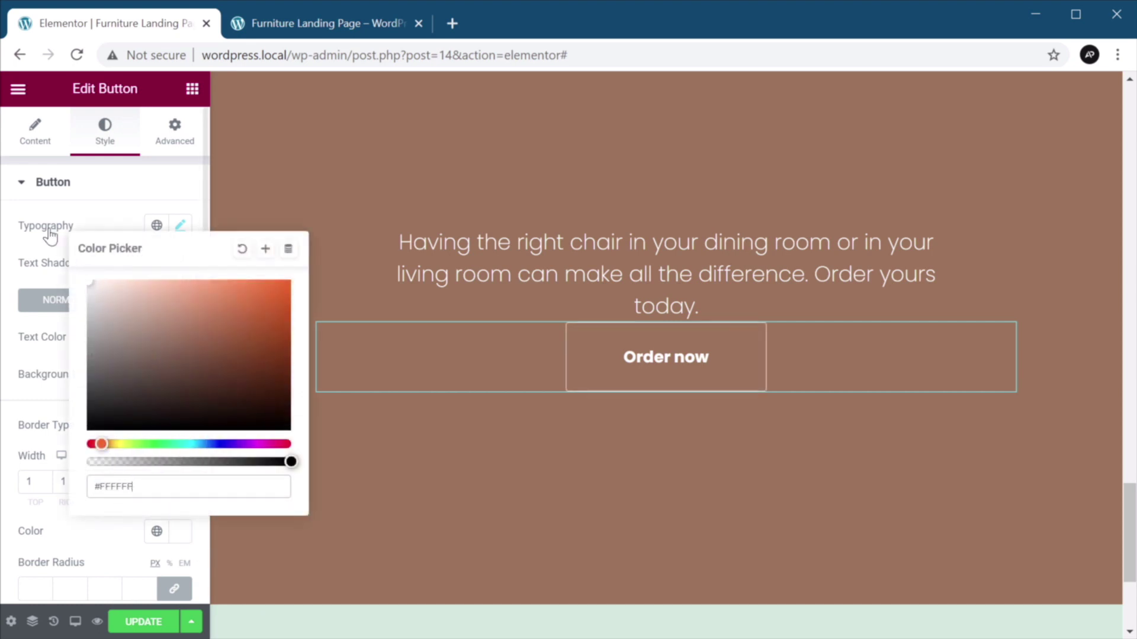
left_click(47, 234)
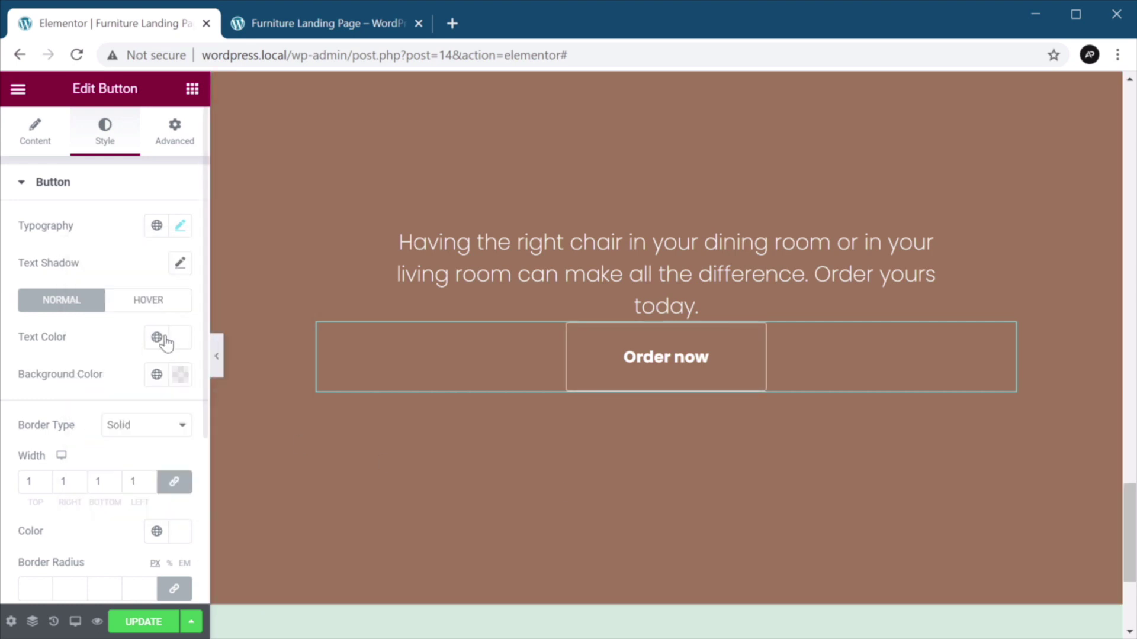
- Set the "Order now" button's hover text color to the Custom accent global color and its hover background to white
left_click(149, 301)
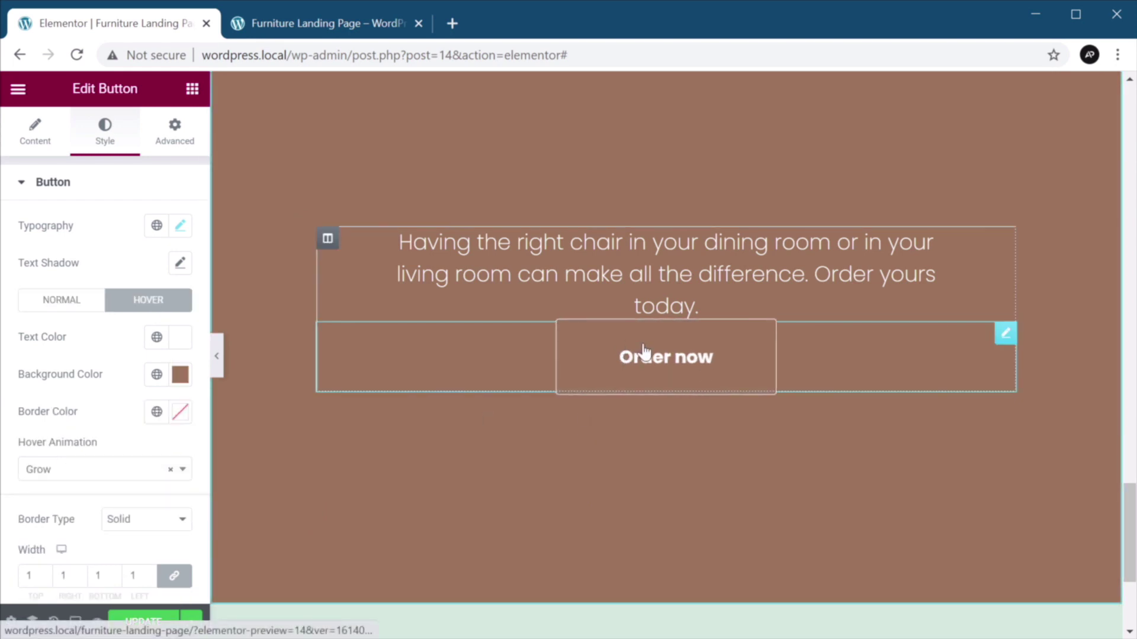
left_click(178, 346)
left_click(157, 338)
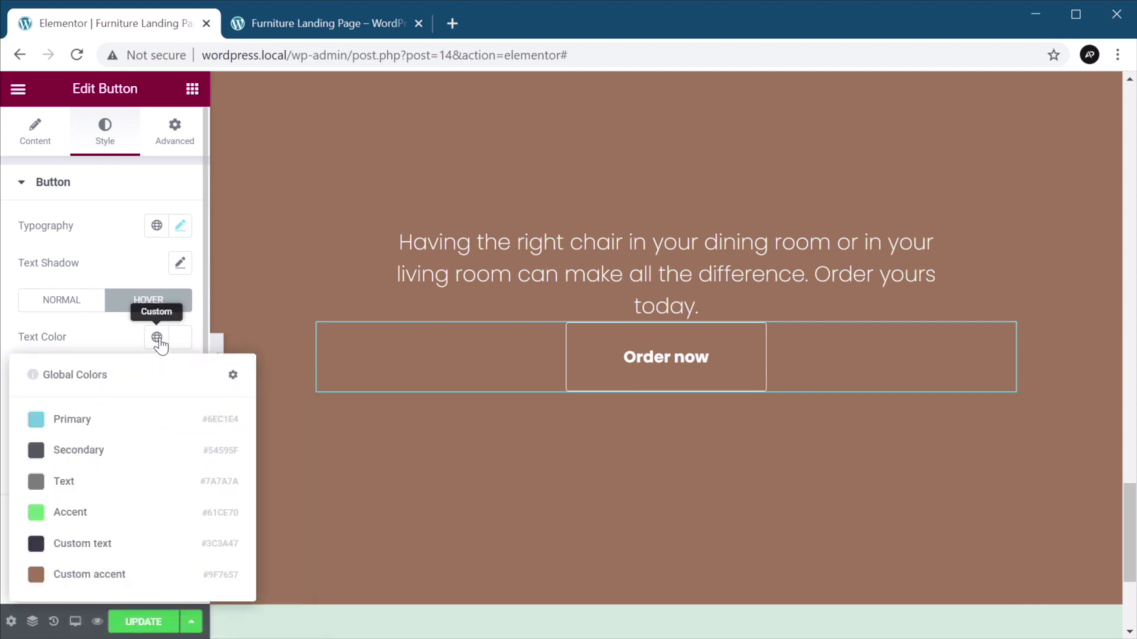
left_click(114, 575)
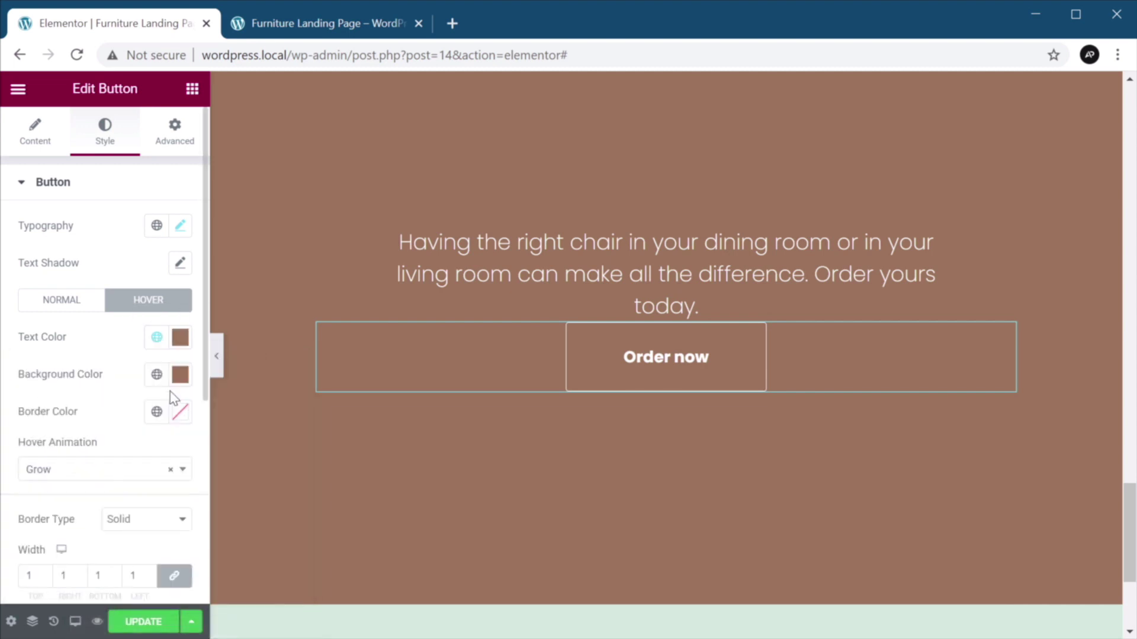
left_click(177, 376)
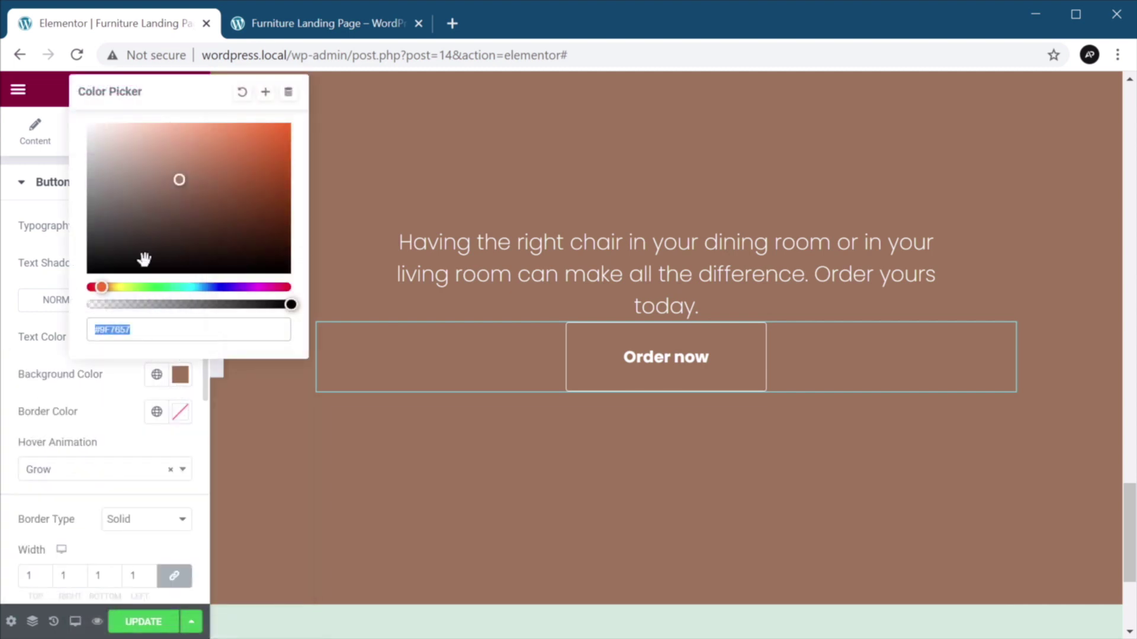
left_click(126, 413)
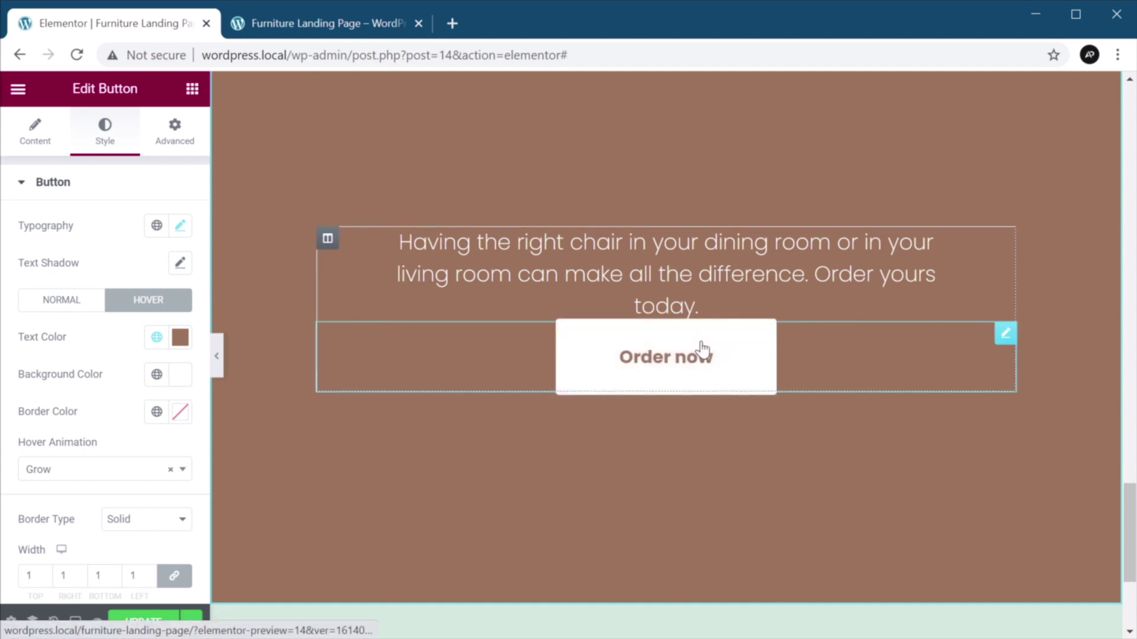
- Give the brown section's heading an unlinked bottom margin of 32 px and update the page
left_click(697, 306)
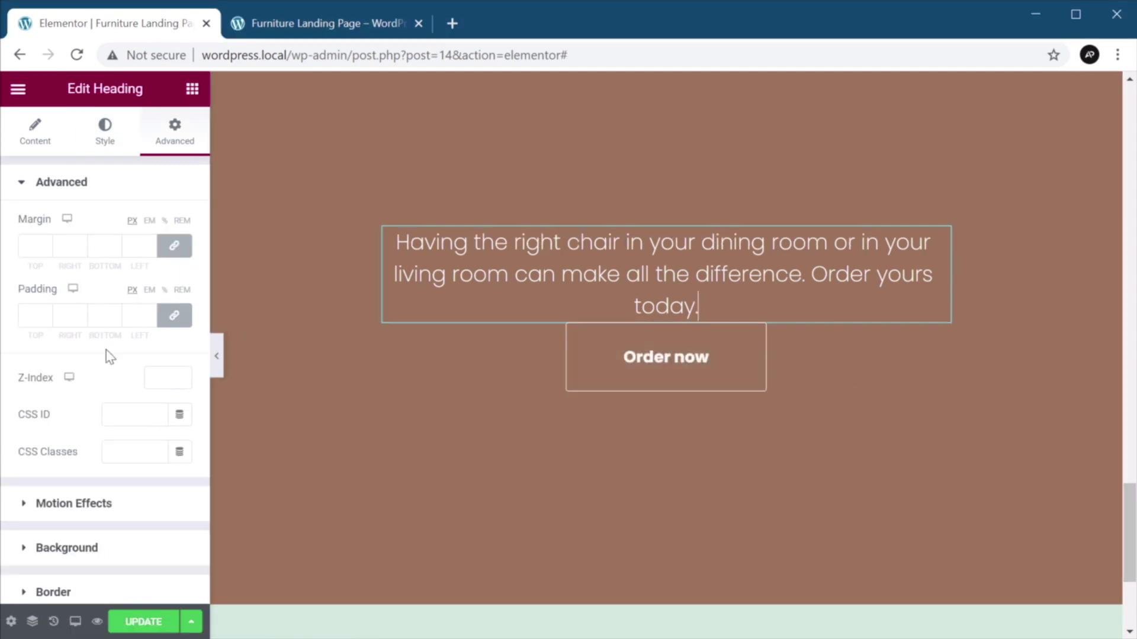
left_click(174, 246)
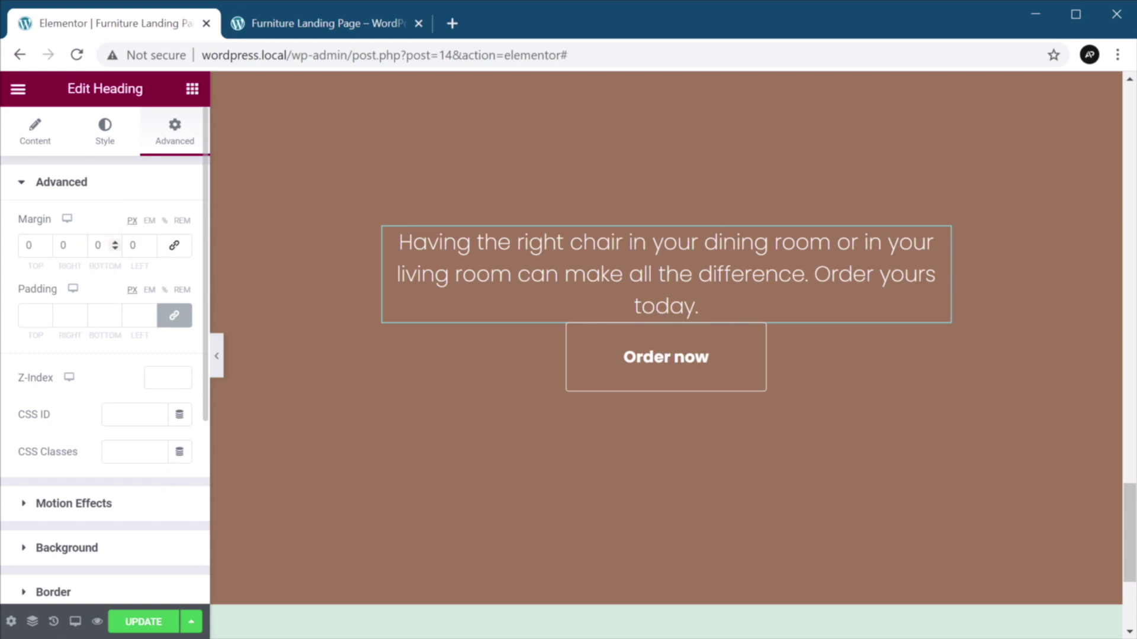
left_click(114, 253)
type("32")
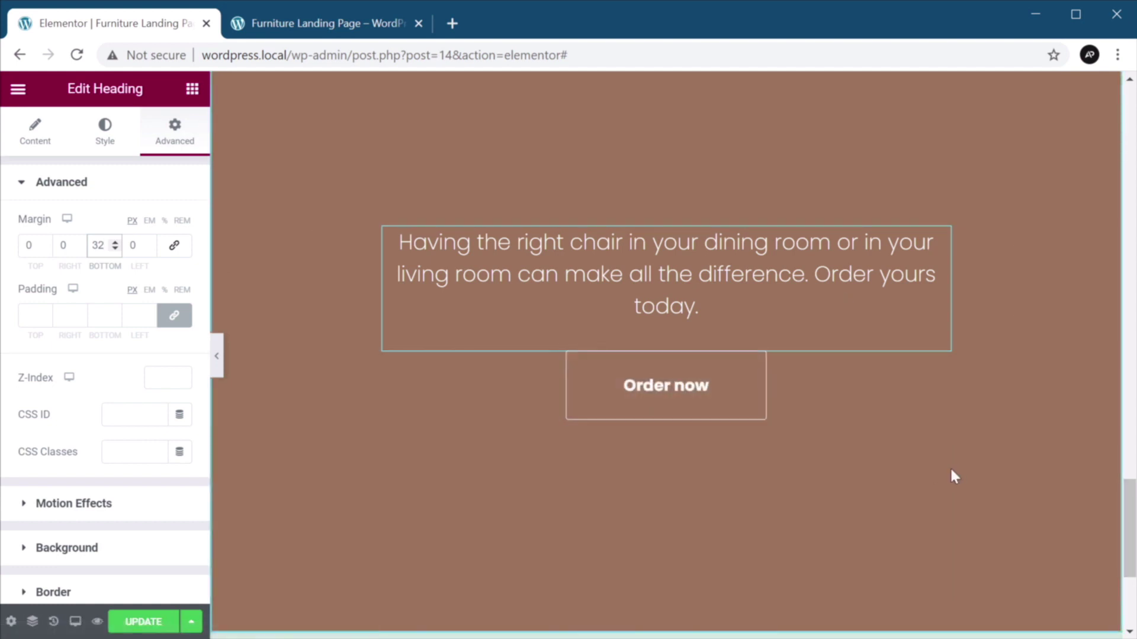
left_click(918, 469)
scroll(916, 463, "down", 2)
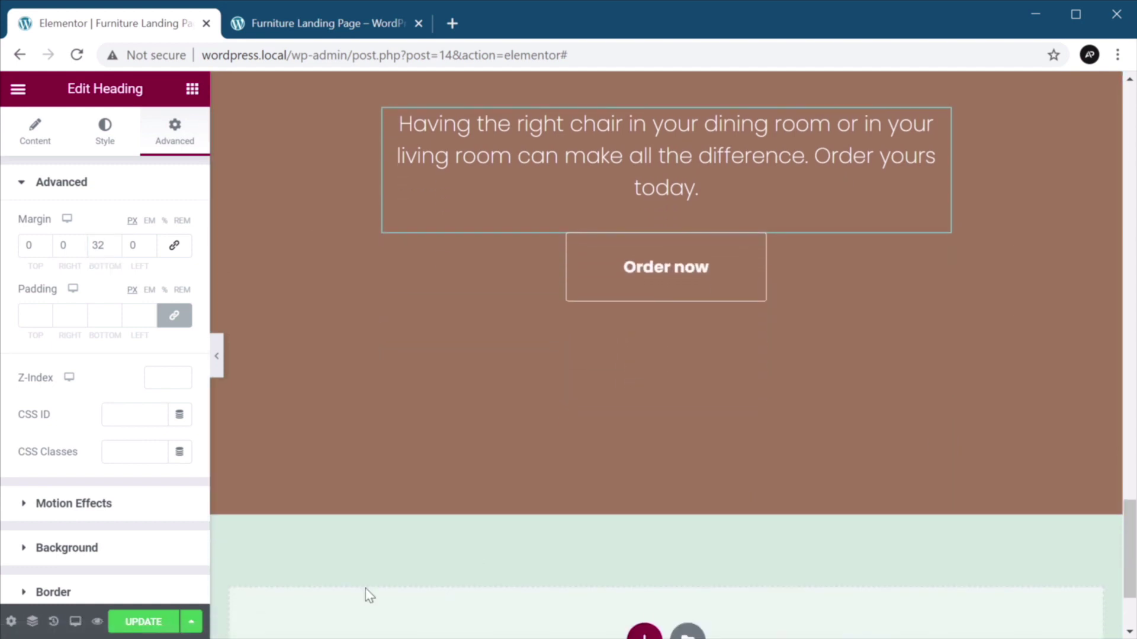
left_click(134, 621)
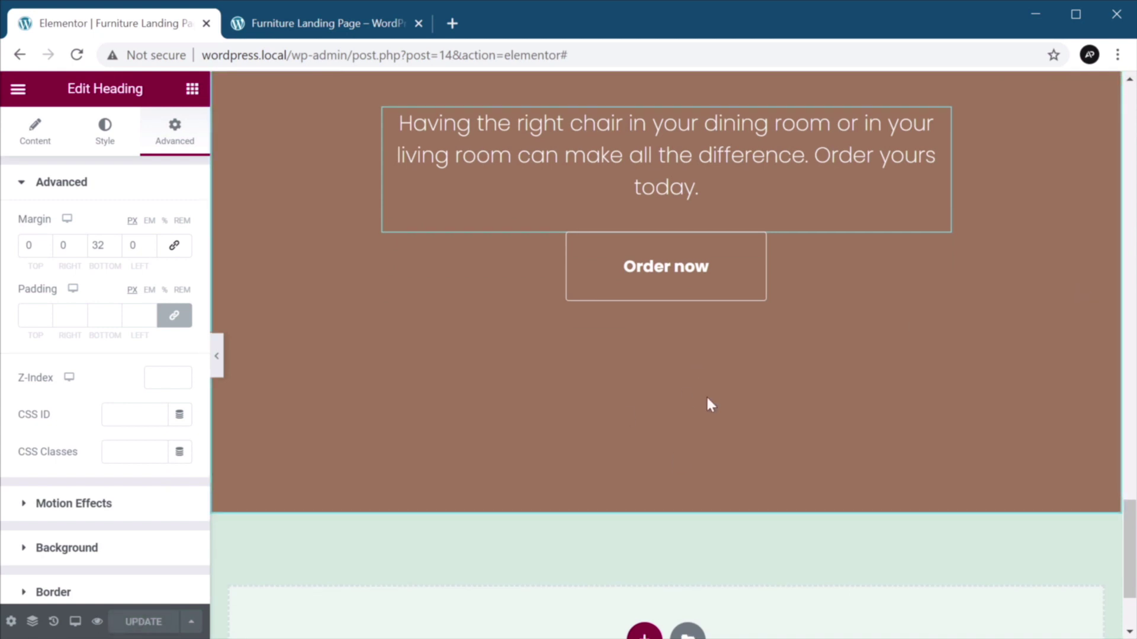
- Add a single-column section below the brown section and set its content width to Full Width
scroll(711, 397, "down", 3)
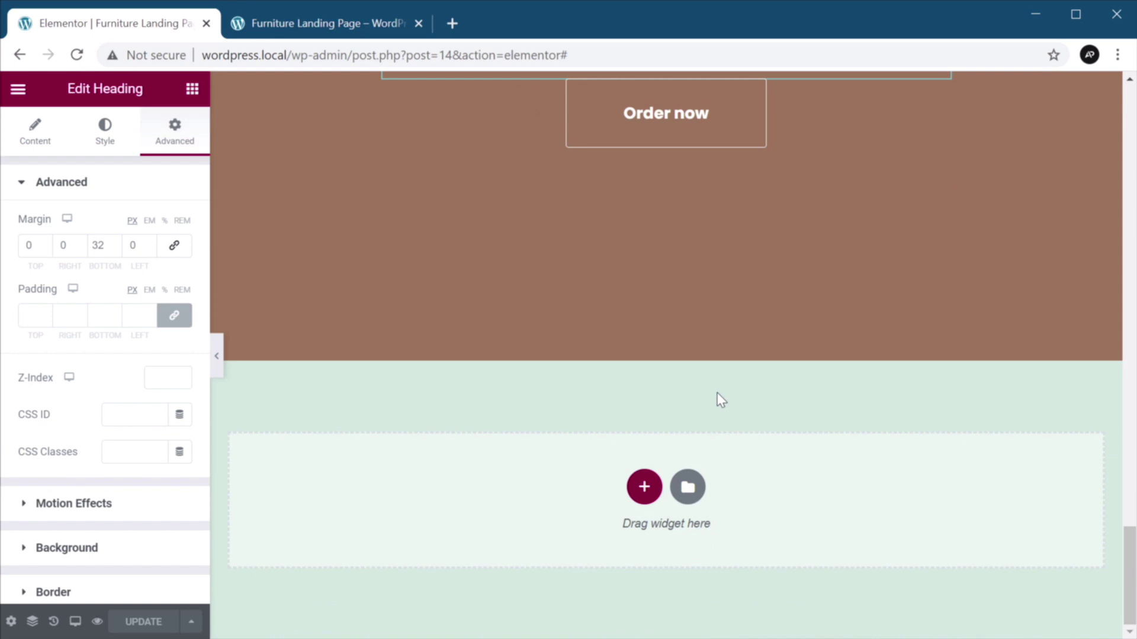
left_click(646, 486)
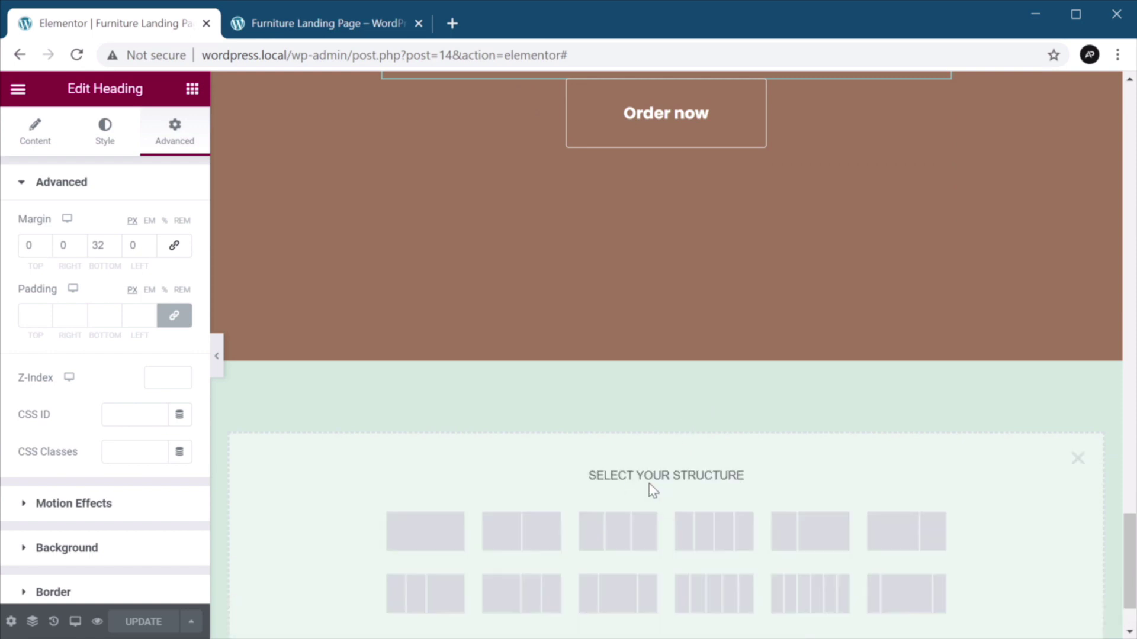
left_click(445, 536)
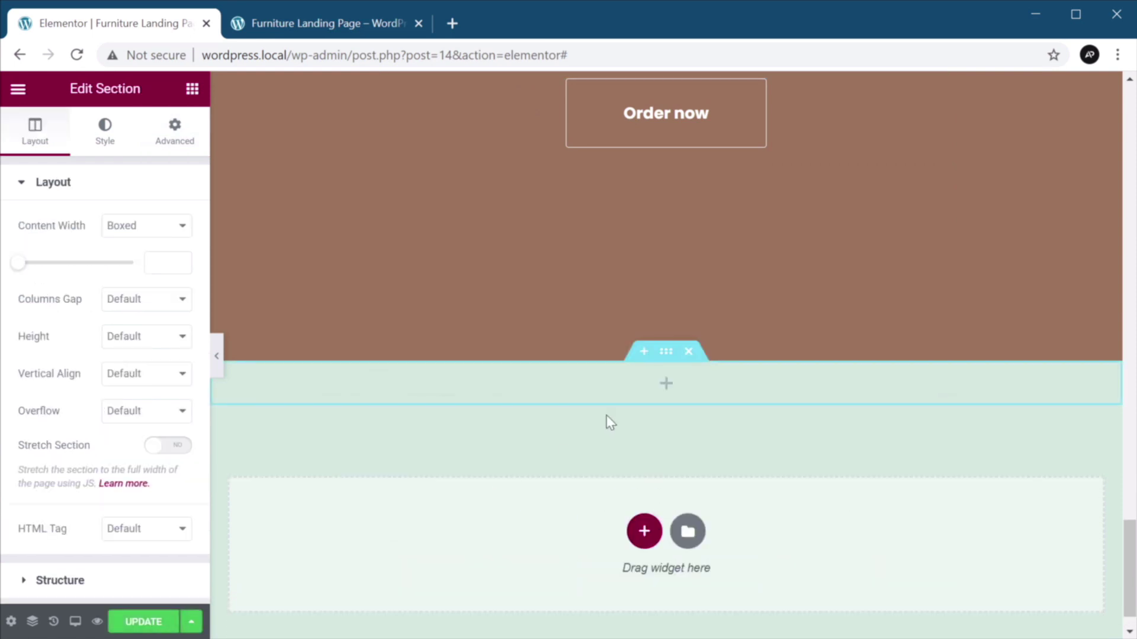
scroll(607, 414, "down", 1)
left_click(147, 226)
left_click(145, 257)
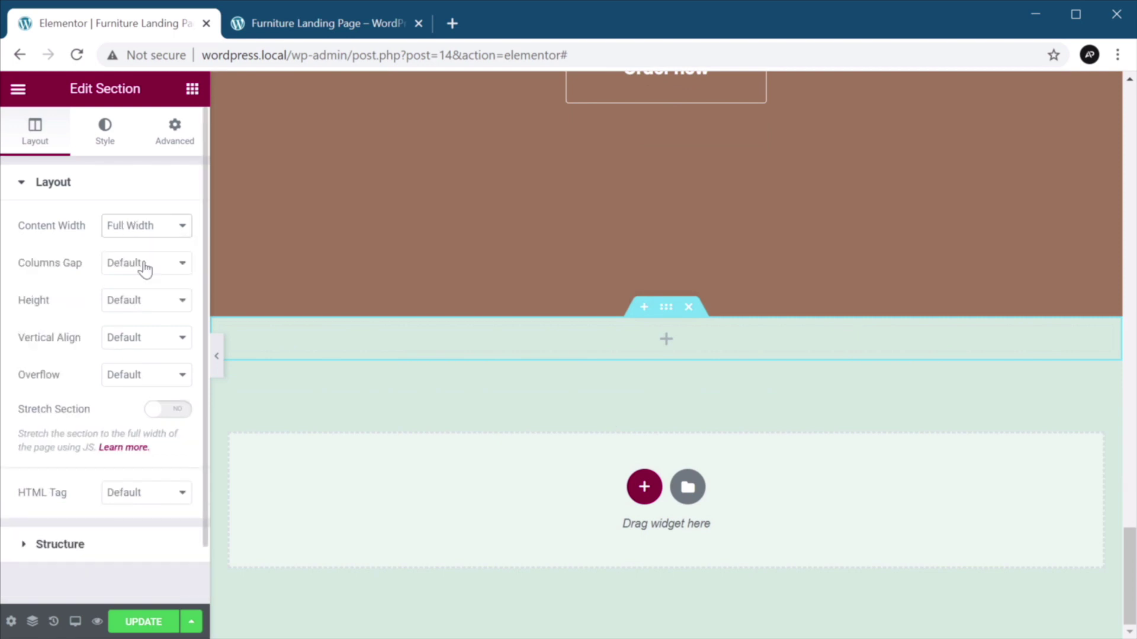
- Give the new section a classic background in white (#FFFFFF)
left_click(104, 127)
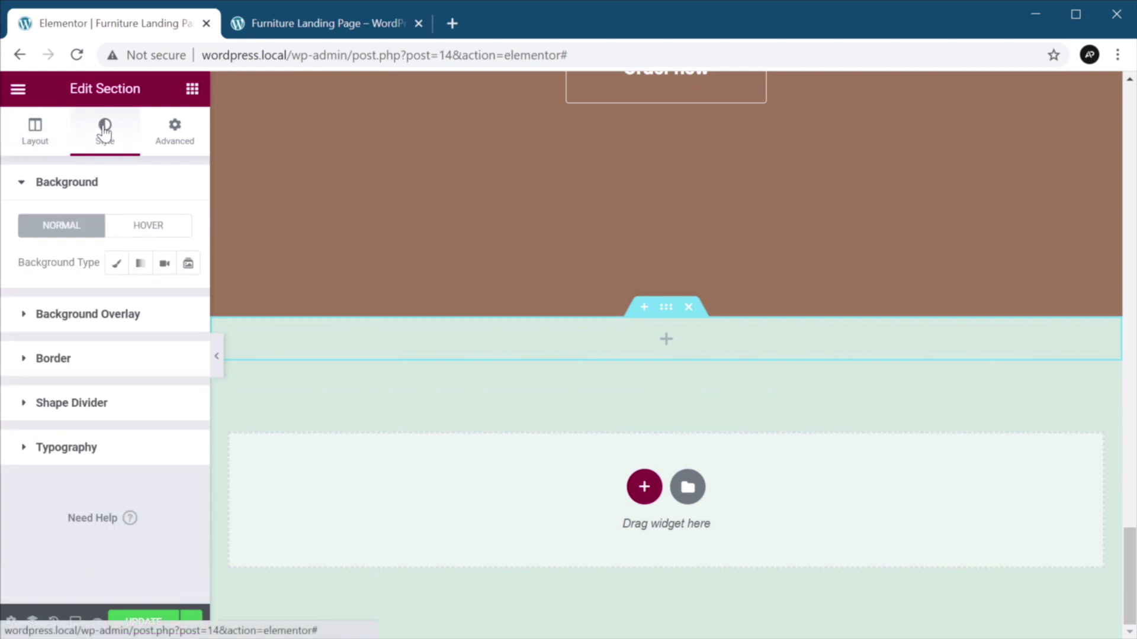
left_click(117, 265)
left_click(155, 301)
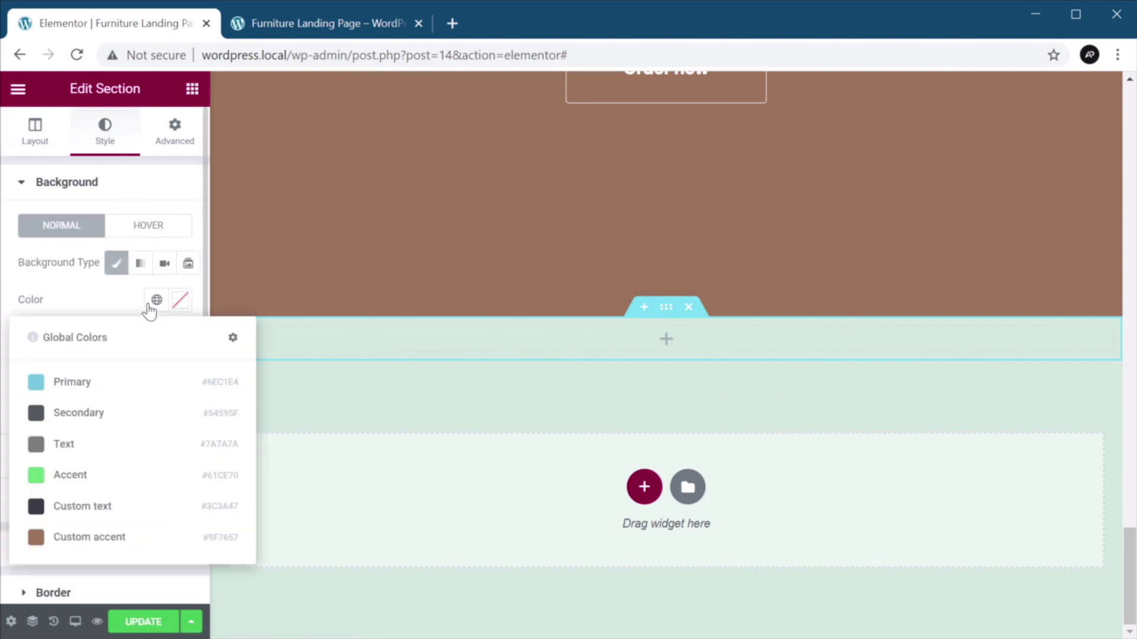
left_click(179, 302)
type("#FFFFFF")
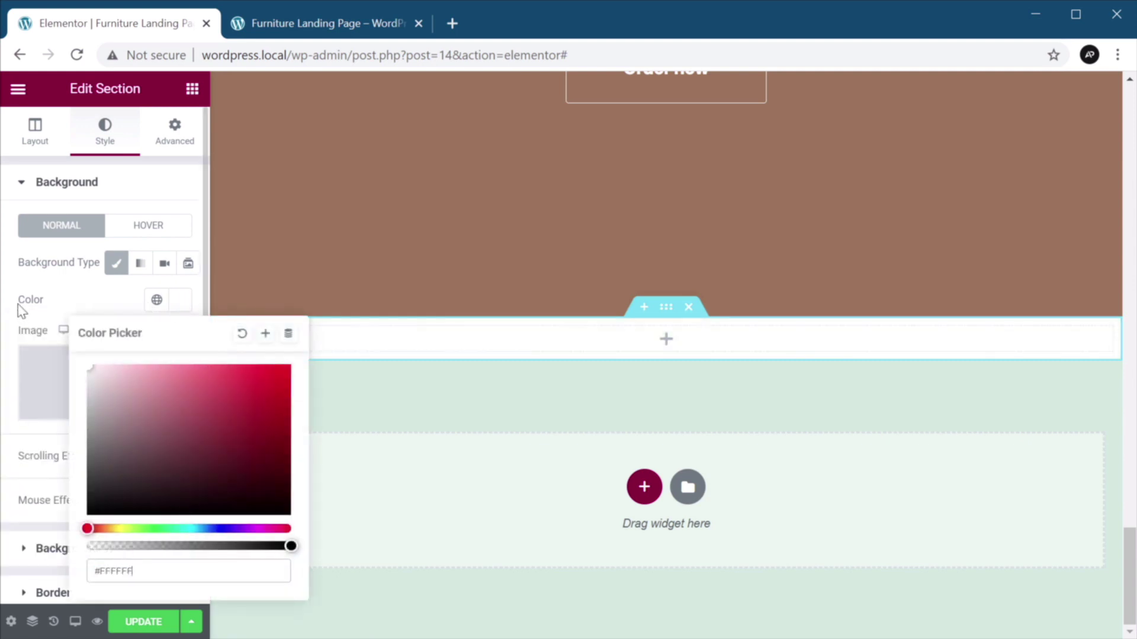
left_click(127, 299)
- Set the white section's padding to 240 px at the top and bottom and 120 px on both sides
left_click(174, 130)
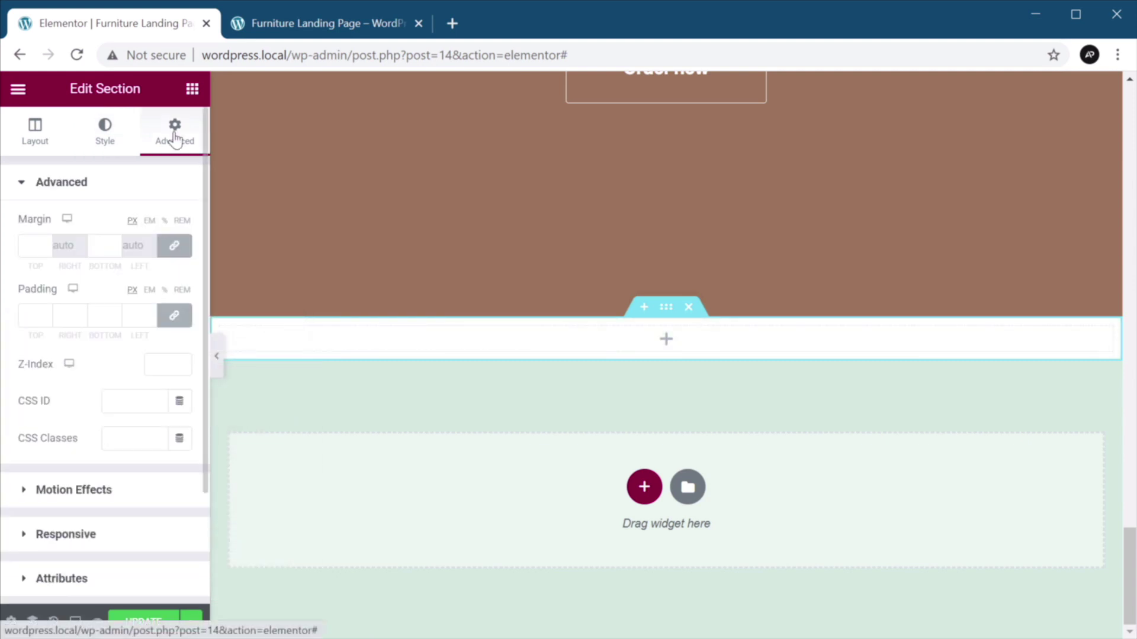
left_click(31, 316)
type("240")
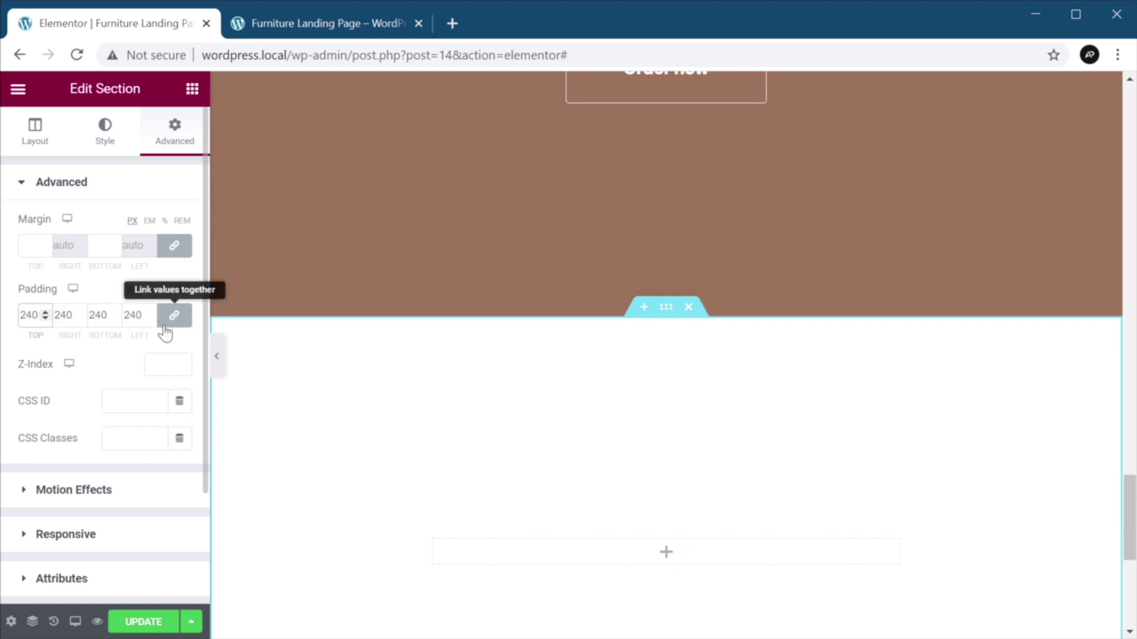
left_click(168, 323)
left_click(67, 316)
type("12")
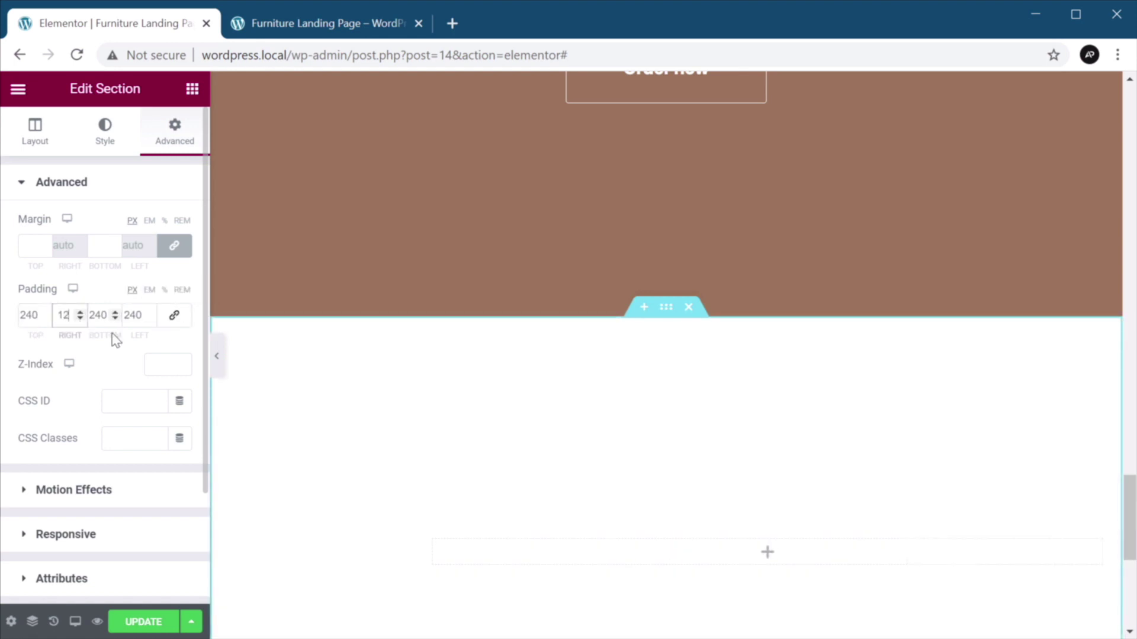
key("Tab")
key("Tab")
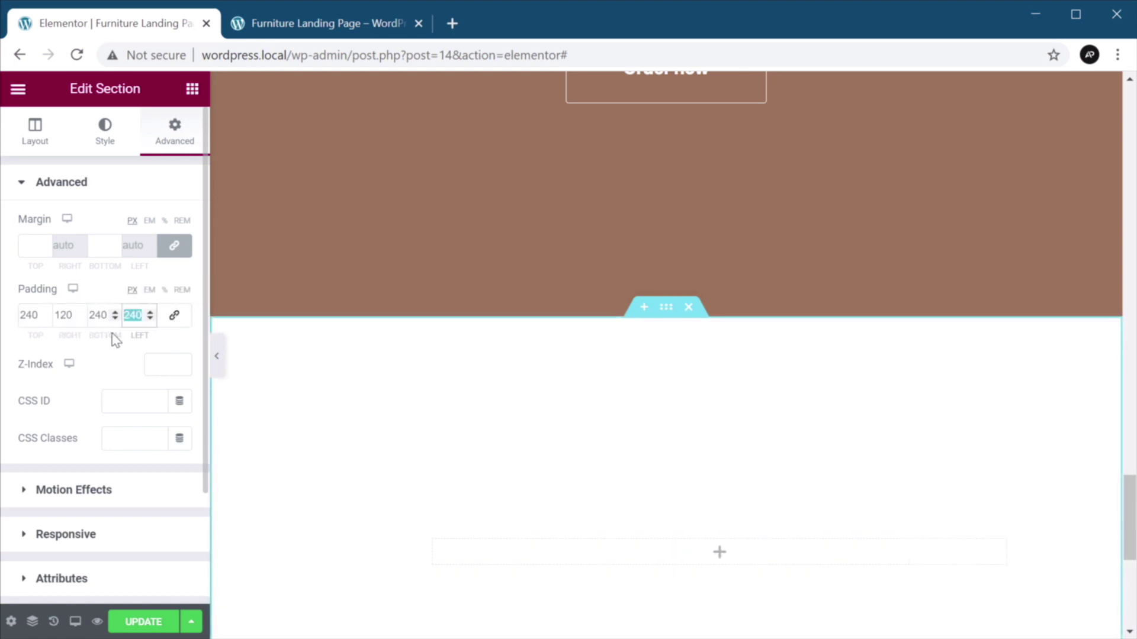
type("0120")
key("Tab")
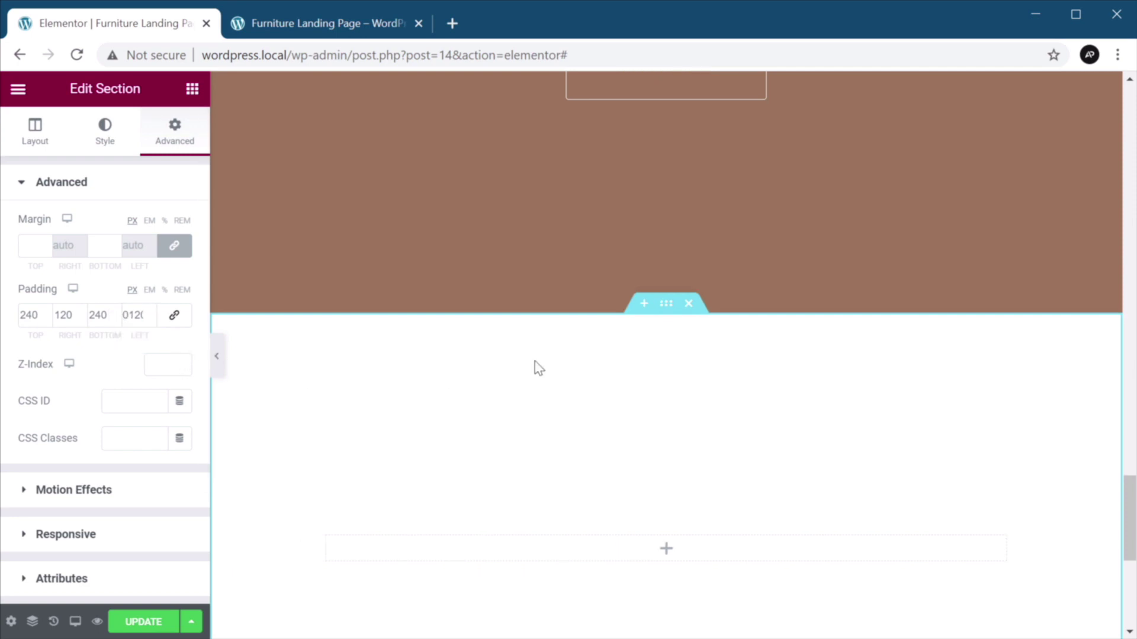
- Place a Heading widget in the white section and duplicate it twice
scroll(535, 367, "down", 3)
left_click(192, 89)
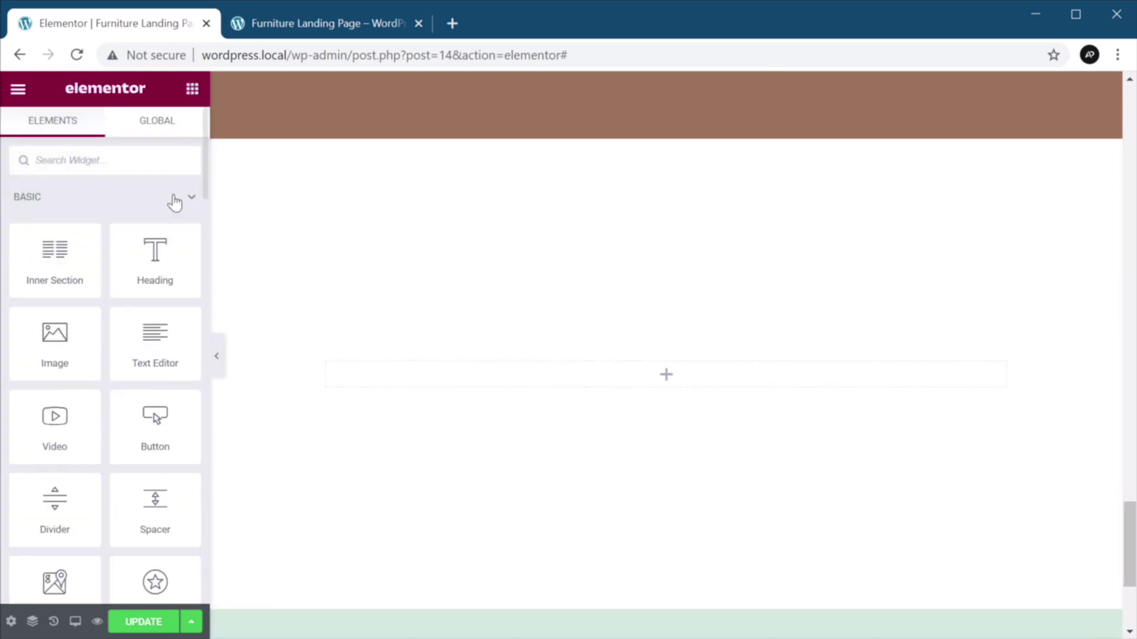
left_click_drag(155, 256, 659, 374)
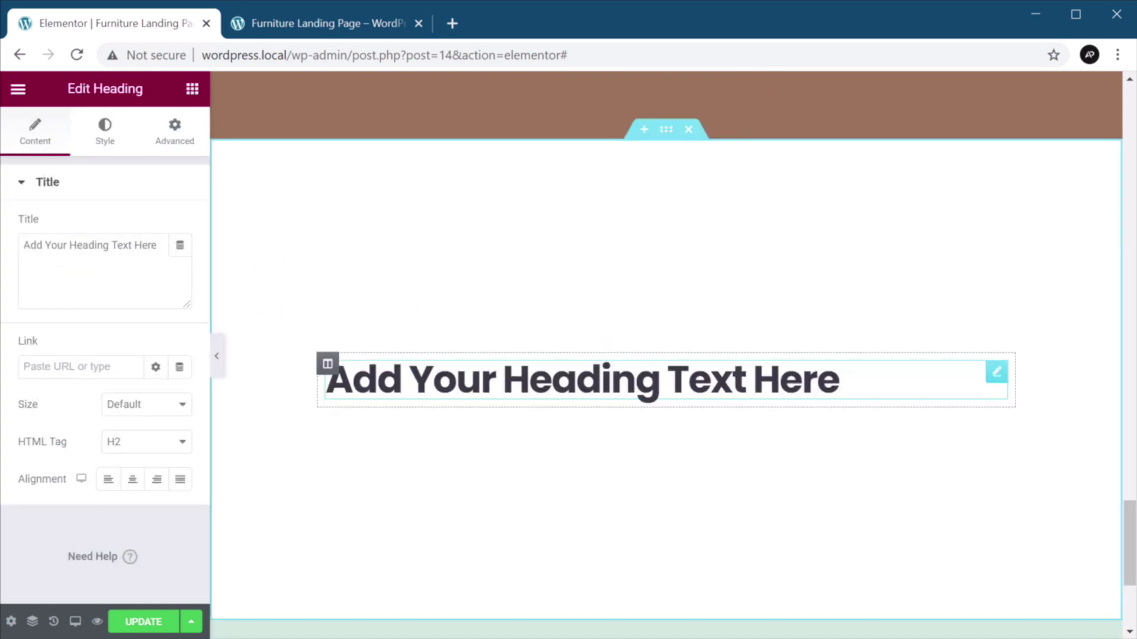
right_click(996, 376)
left_click(998, 406)
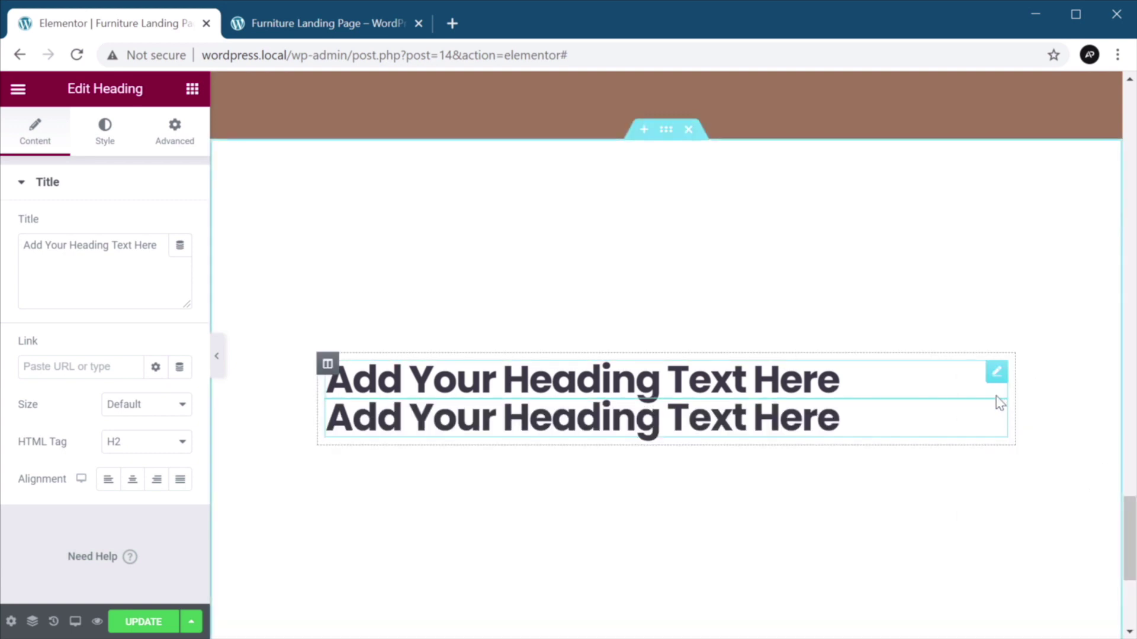
right_click(996, 375)
left_click(1006, 408)
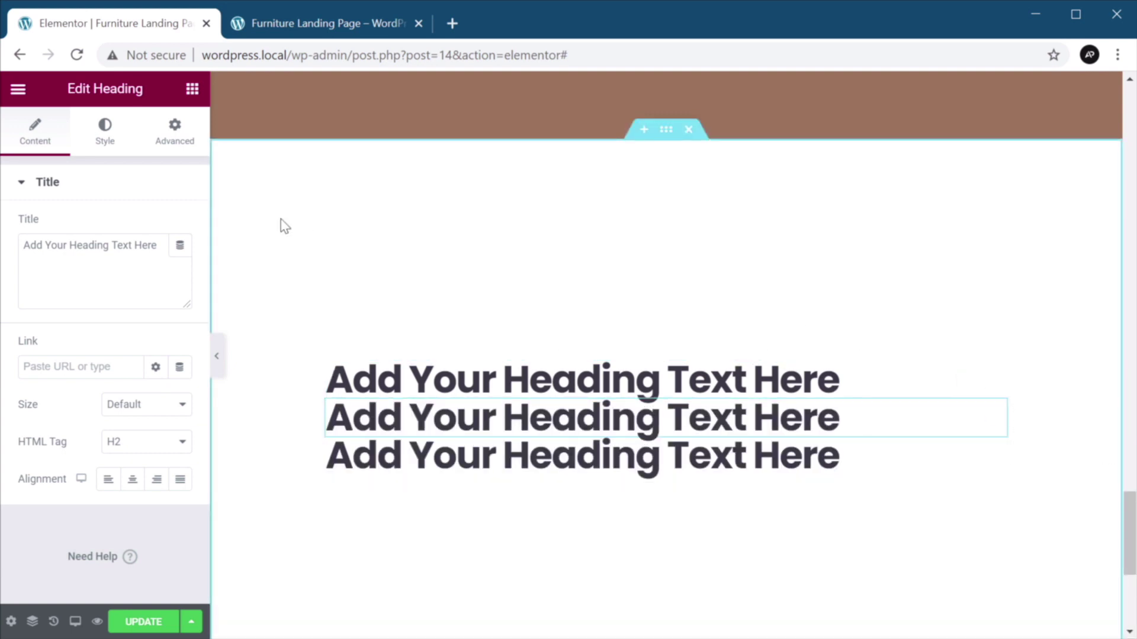
- Add a Social Icons widget beneath the three headings in the white section
left_click(191, 90)
scroll(121, 395, "down", 5)
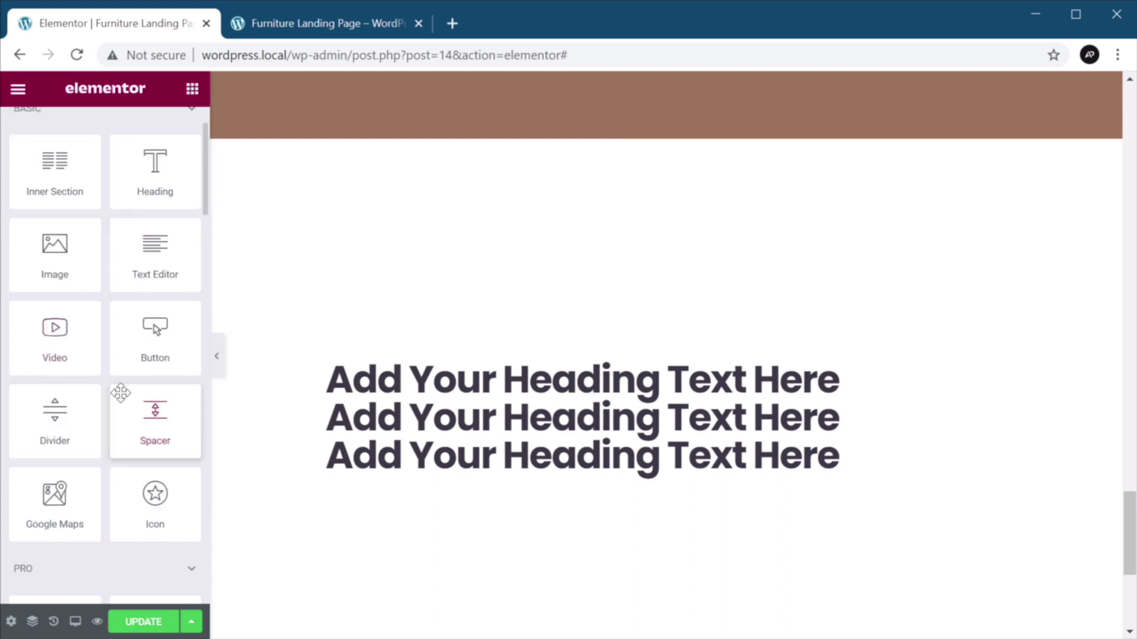
scroll(122, 402, "down", 15)
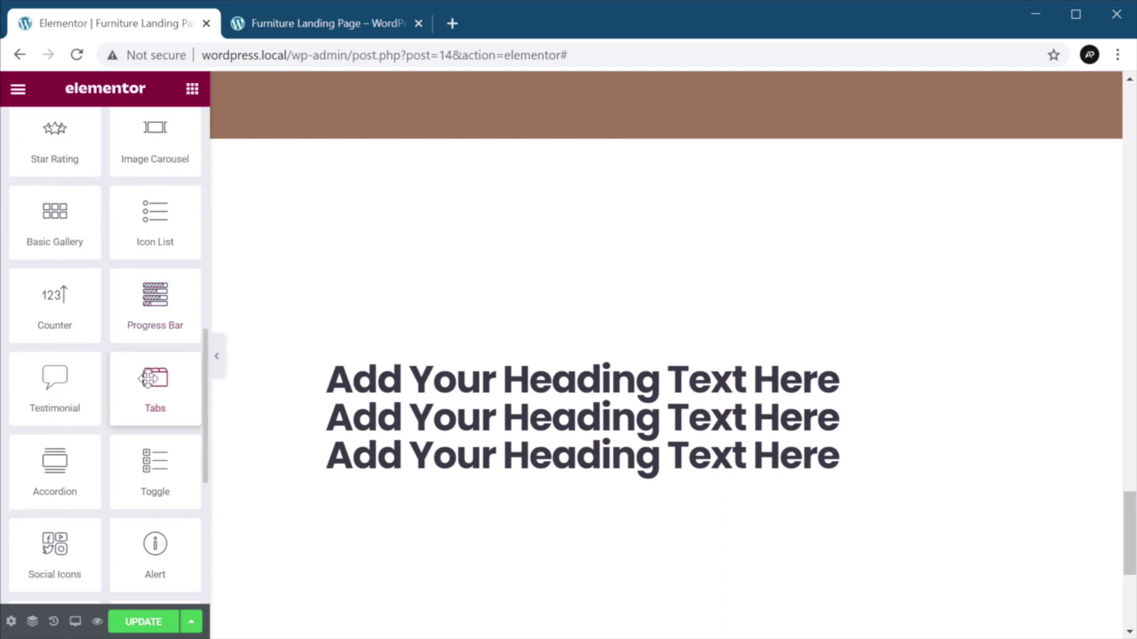
scroll(148, 379, "down", 2)
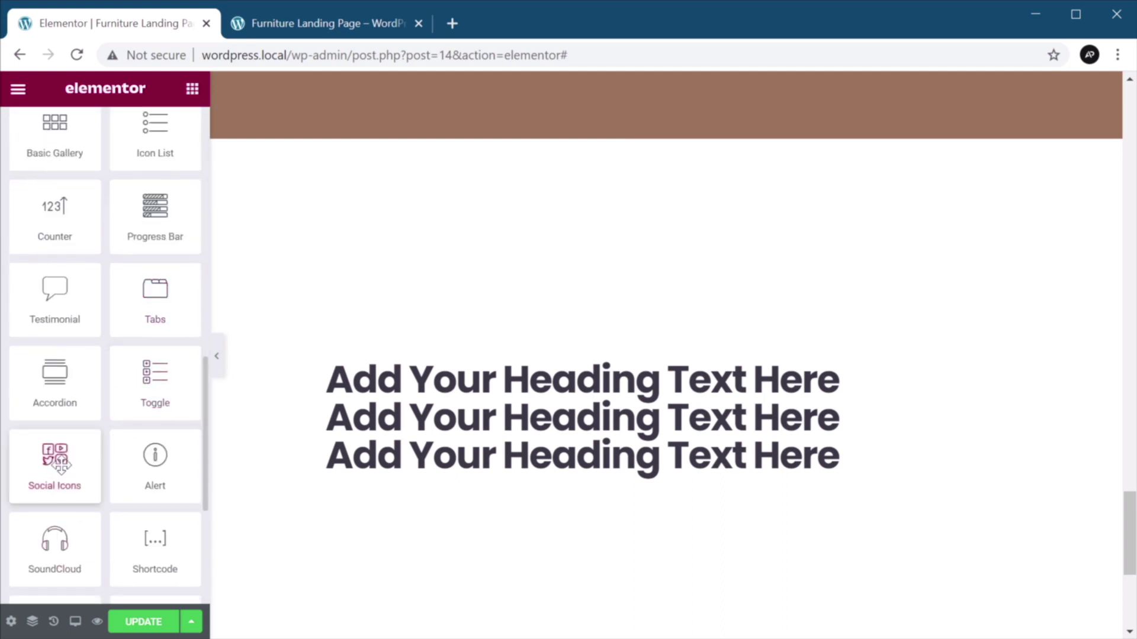
left_click_drag(59, 465, 683, 482)
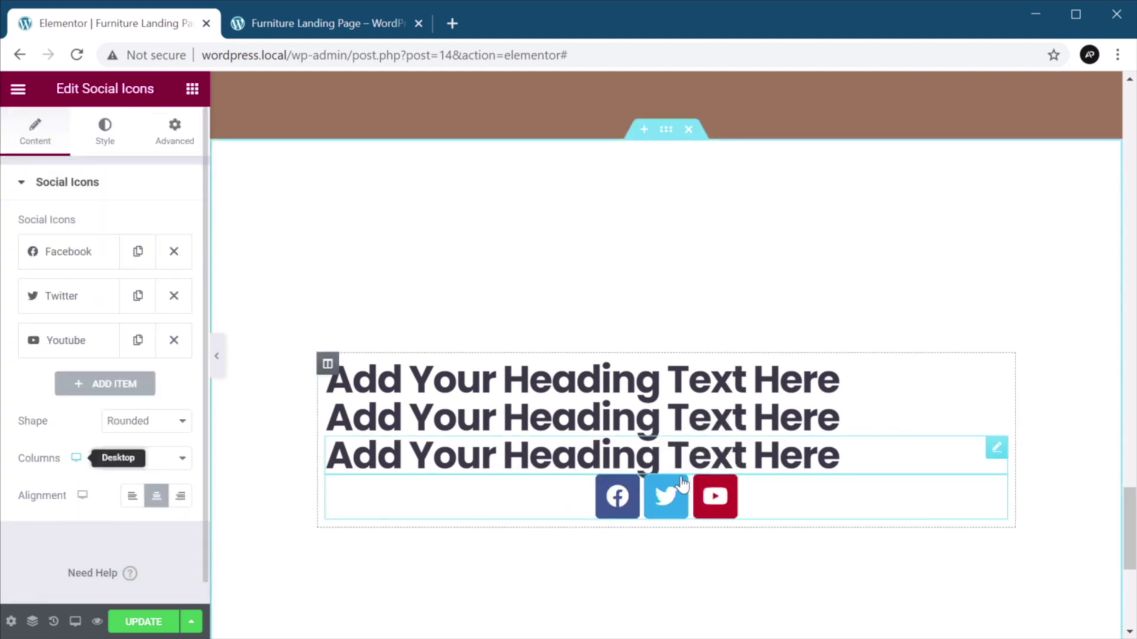
- Change the first heading's text to "Visit our store", set its HTML tag to H6 and center it
left_click(680, 380)
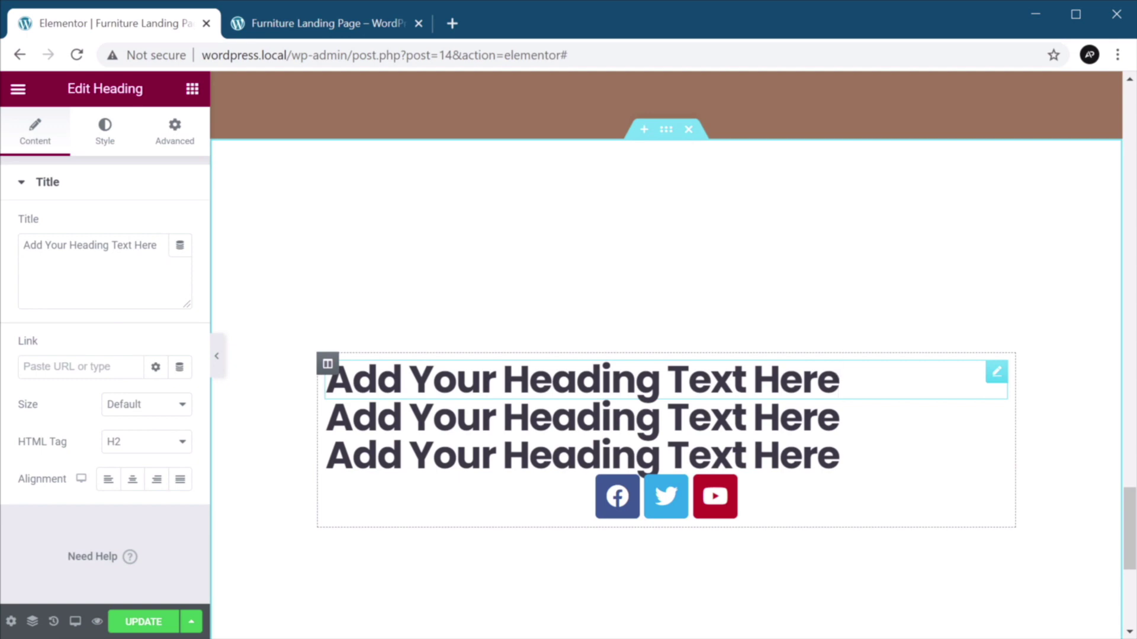
left_click(104, 270)
key("ctrl+a")
type("V")
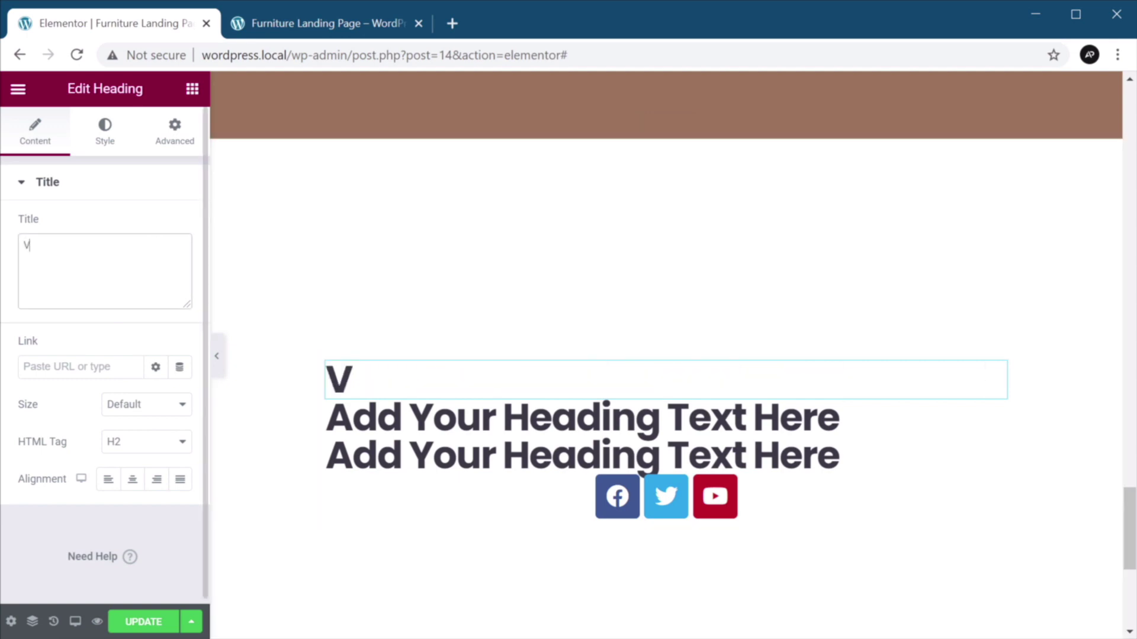
type("isit our store")
left_click(158, 442)
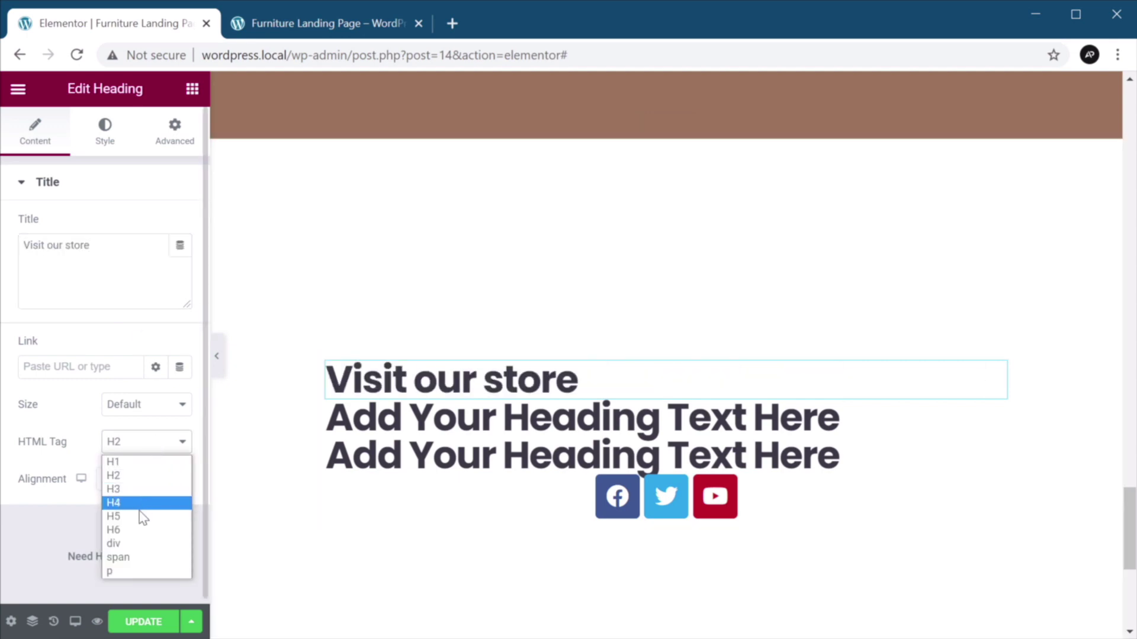
left_click(139, 530)
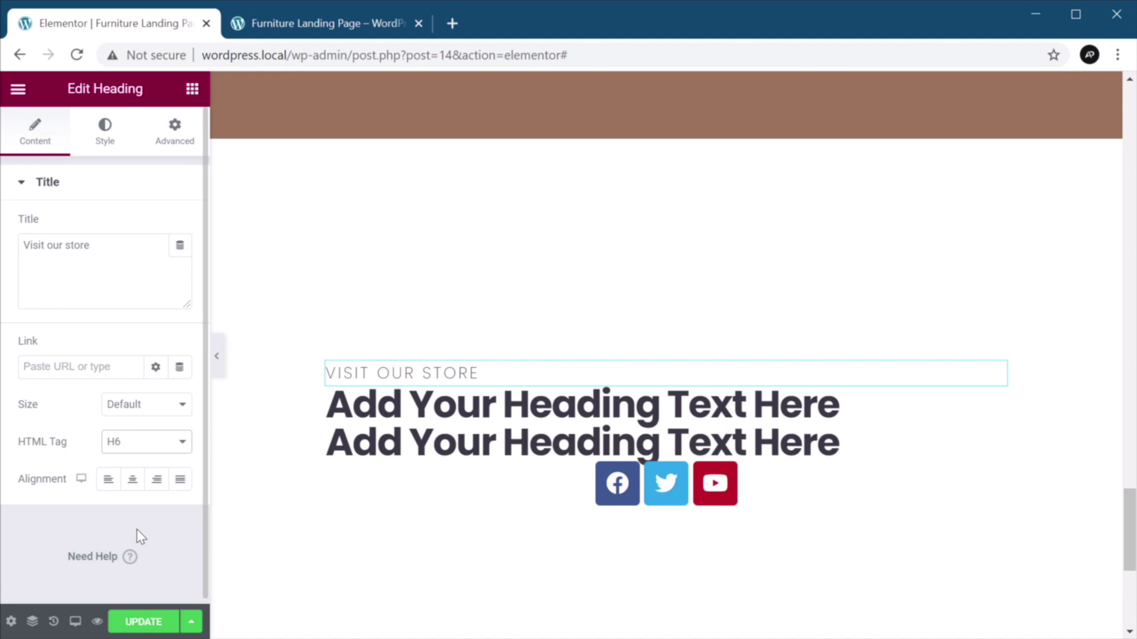
left_click(133, 480)
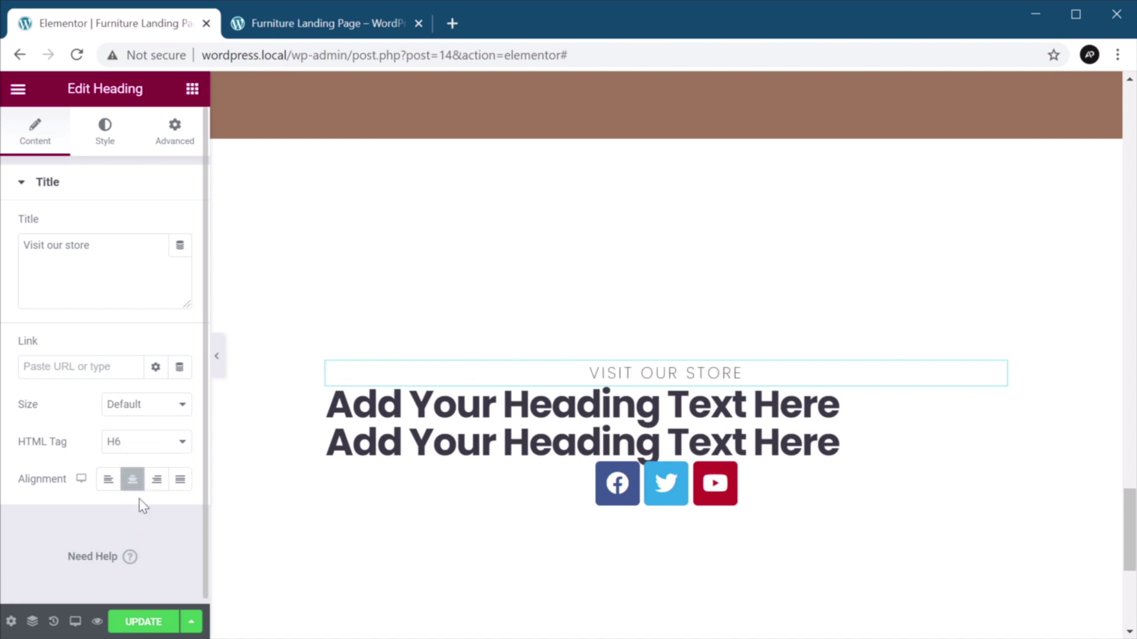
- Set the bottom margin of the "Visit our store" heading to 32 px
left_click(174, 133)
left_click(175, 246)
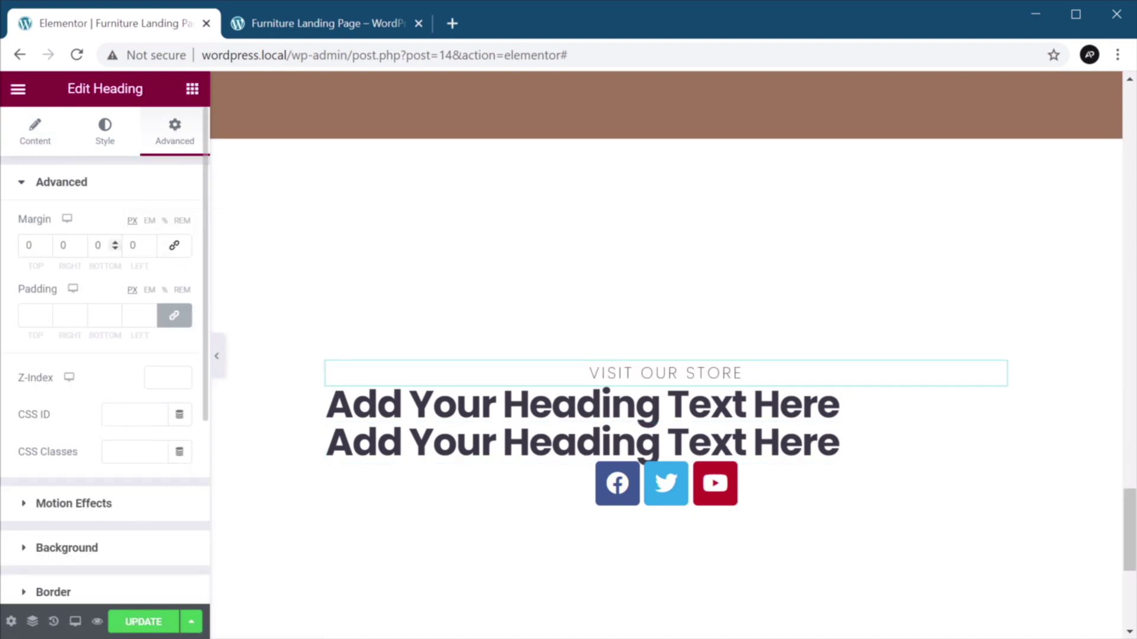
type("32")
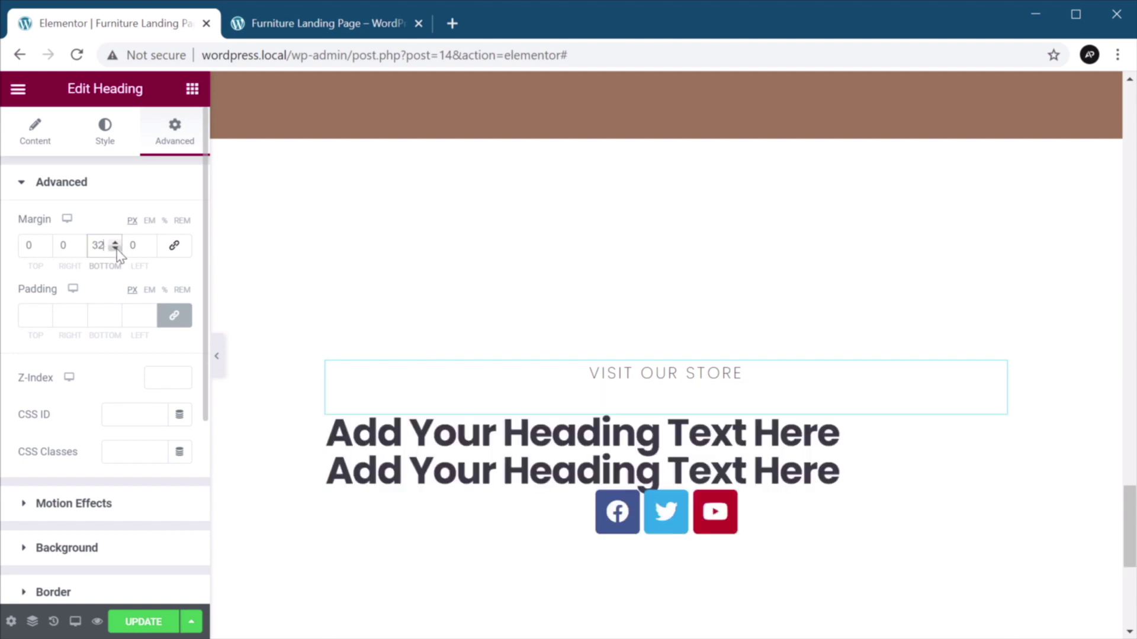
- Change the second heading's text to the store's phone number, as a centered H1 with a 32 px bottom margin
left_click(839, 432)
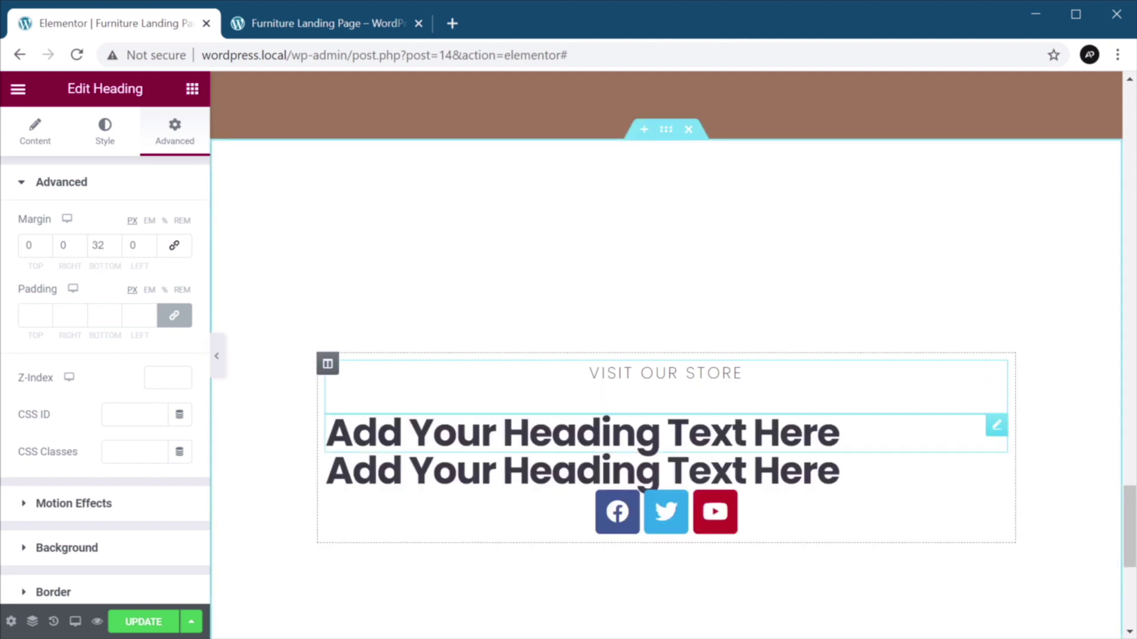
triple_click(77, 245)
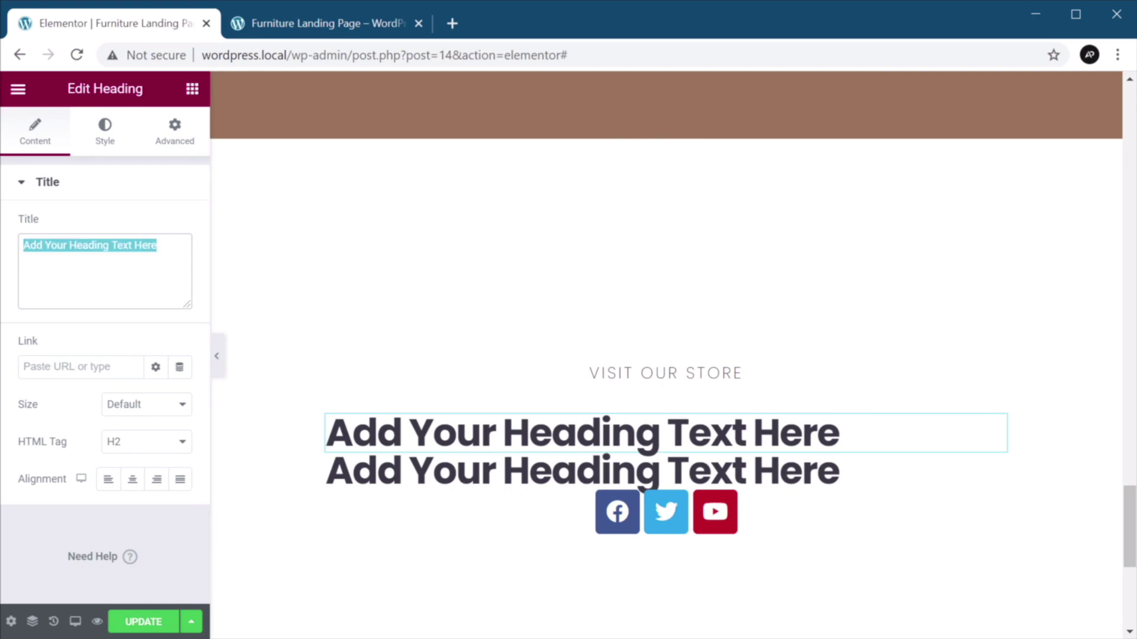
type("(307) 555-0133")
left_click(139, 442)
left_click(146, 462)
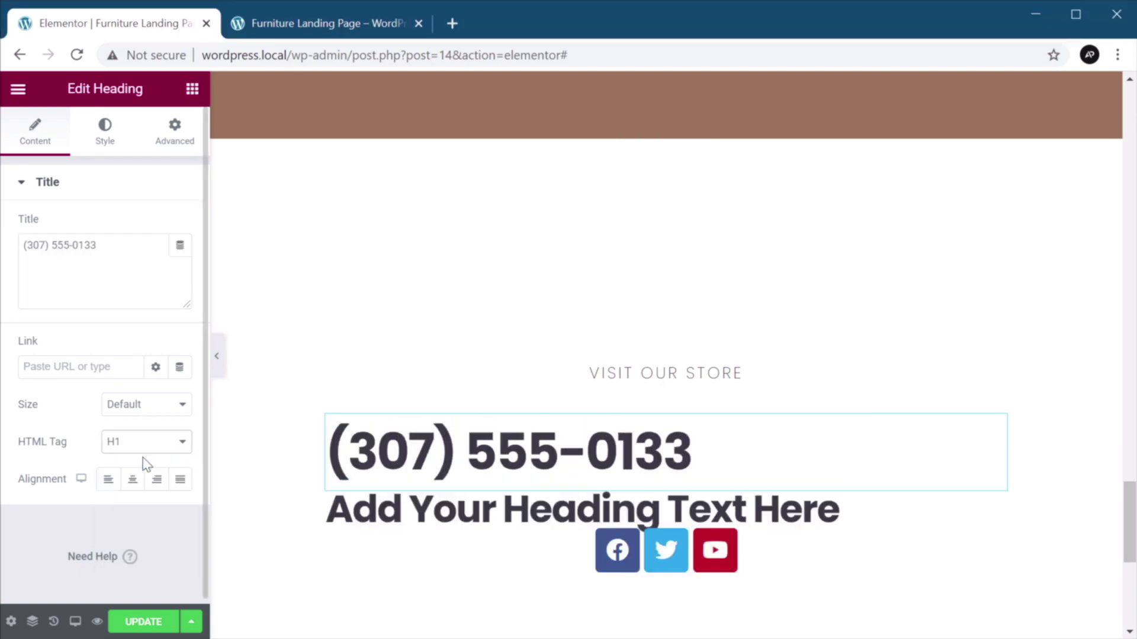
left_click(132, 479)
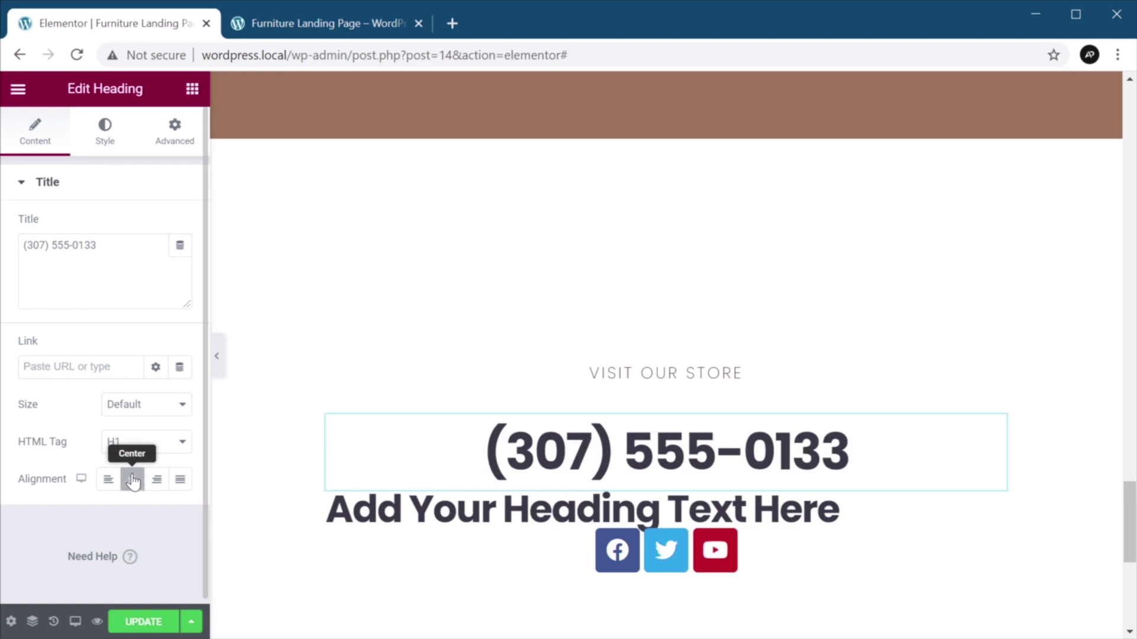
left_click(175, 132)
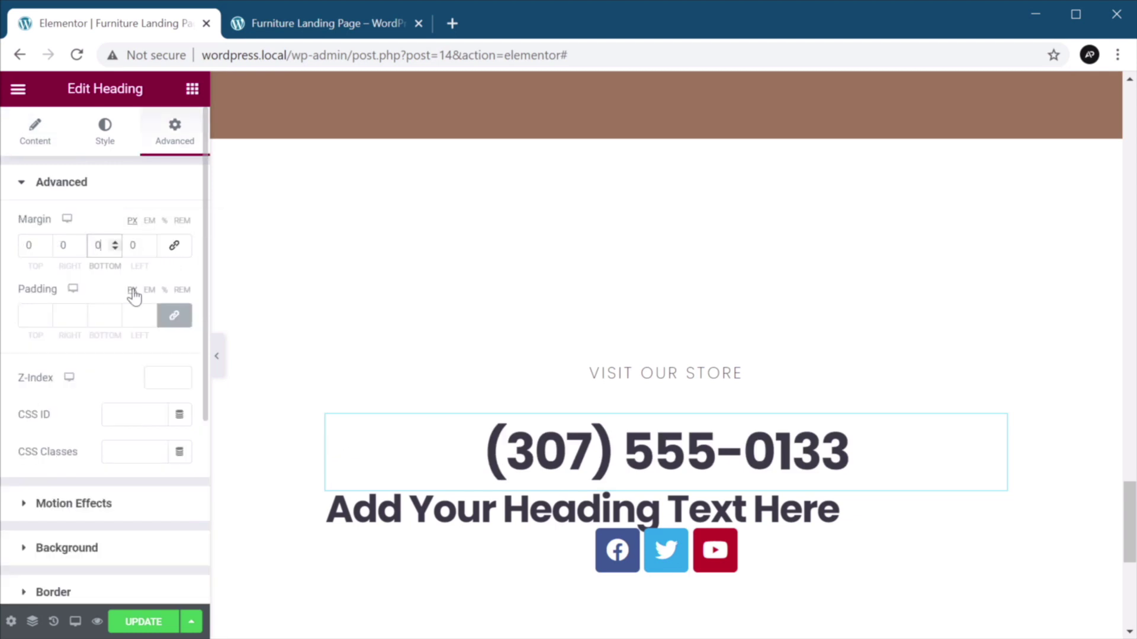
type("32")
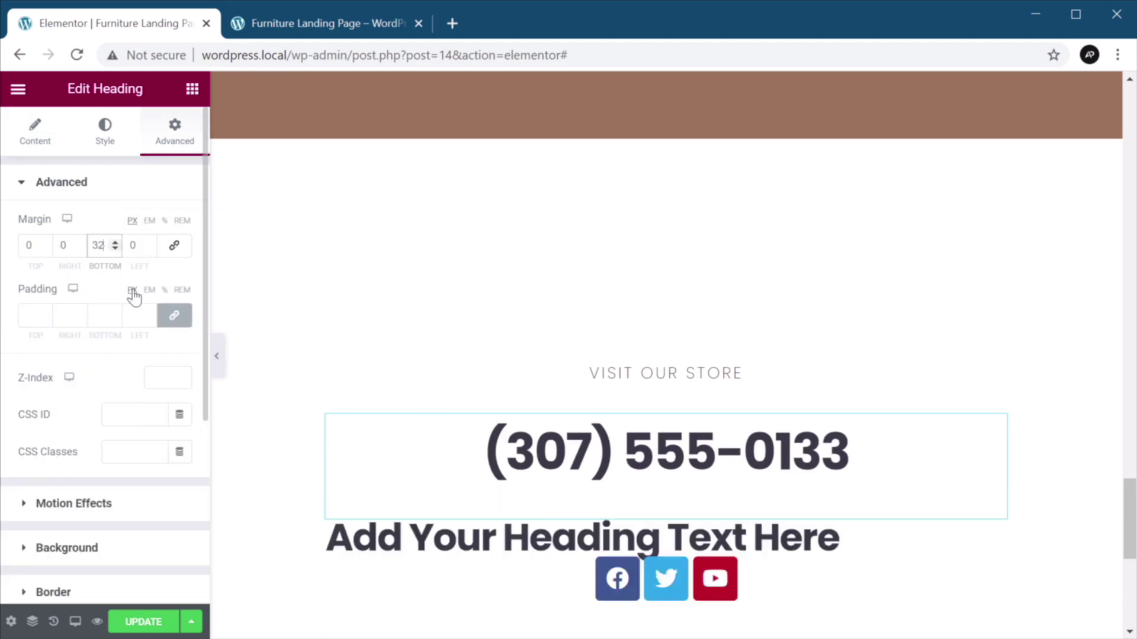
- Change the third heading's text to the store's postal address, as a centered H3 with a 128 px bottom margin
left_click(837, 536)
left_click(35, 246)
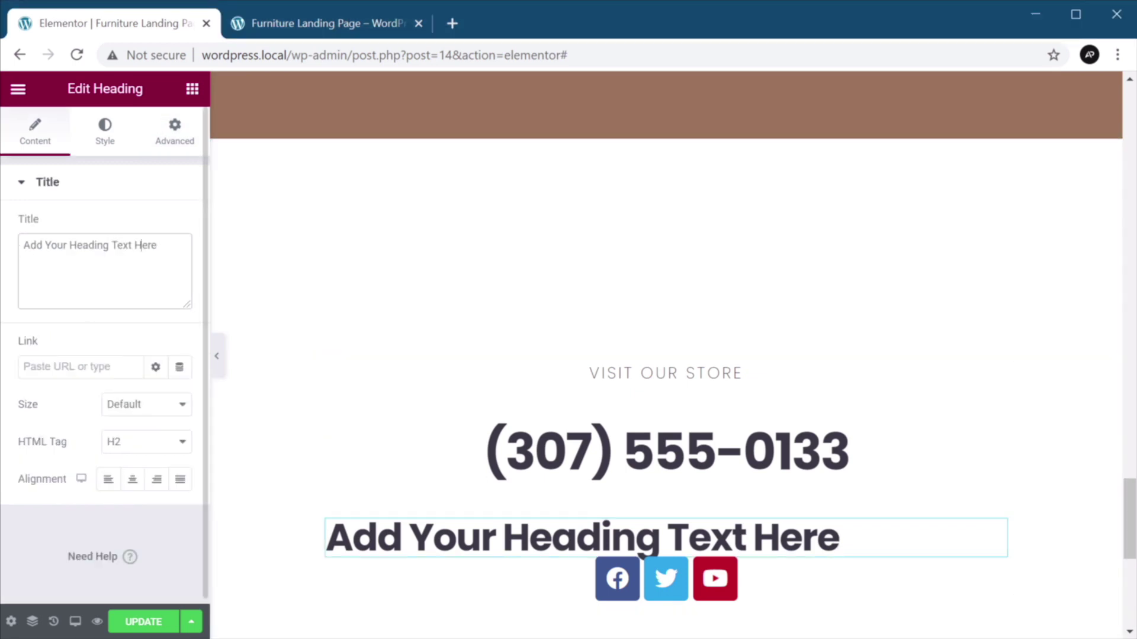
key("ctrl+a")
type("2972 Westheimer Rd. Santa Ana, Illinois 85486")
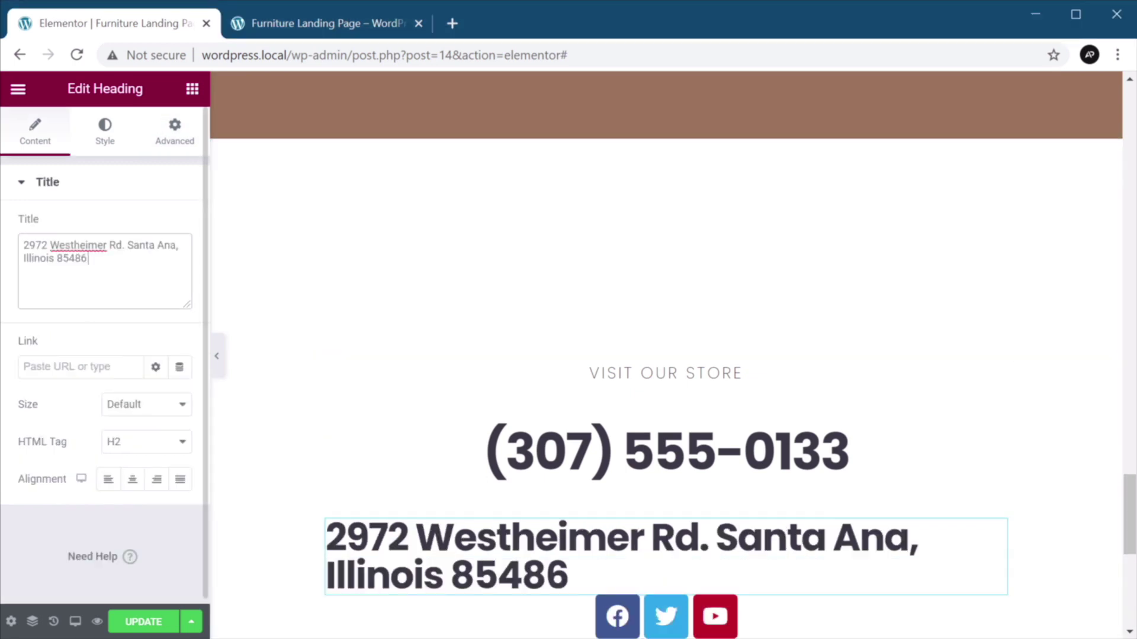
left_click(161, 443)
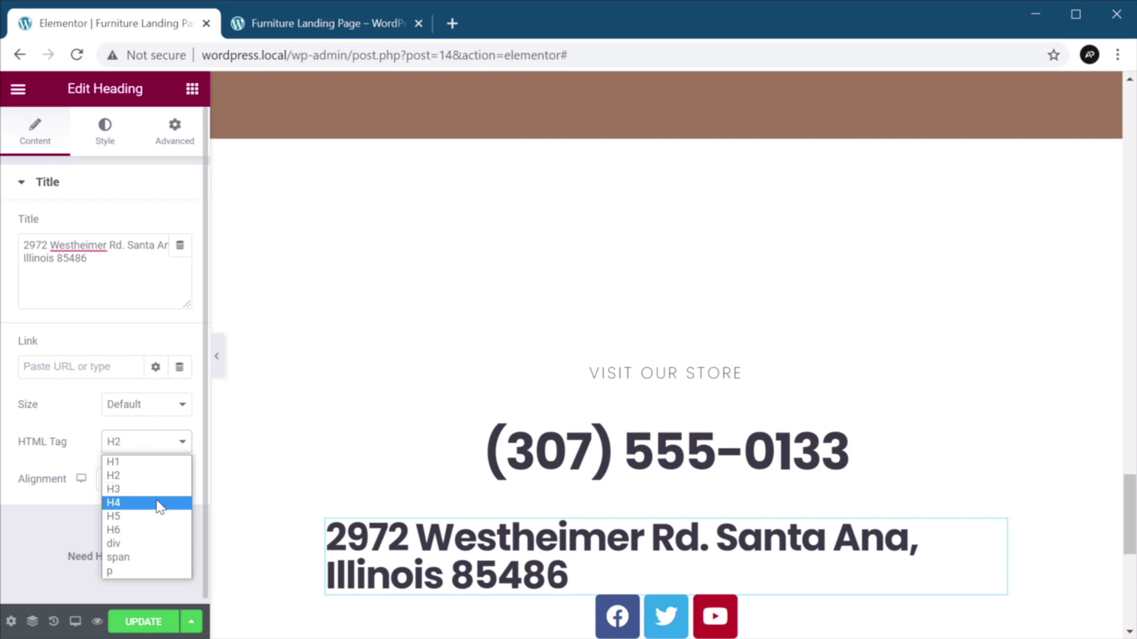
left_click(155, 491)
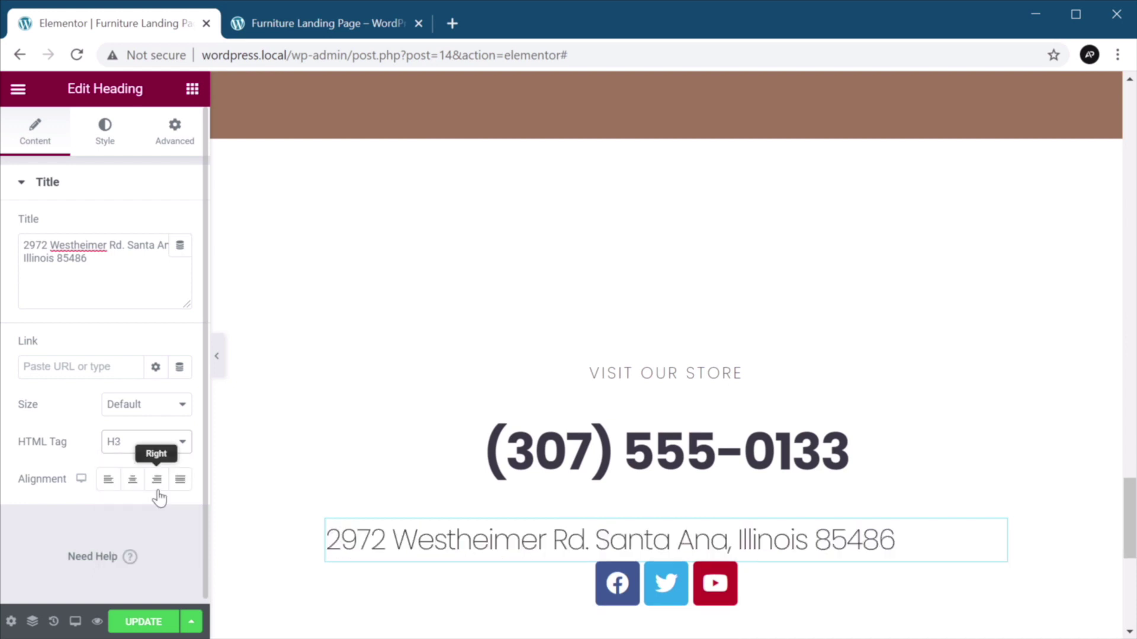
left_click(134, 483)
left_click(175, 130)
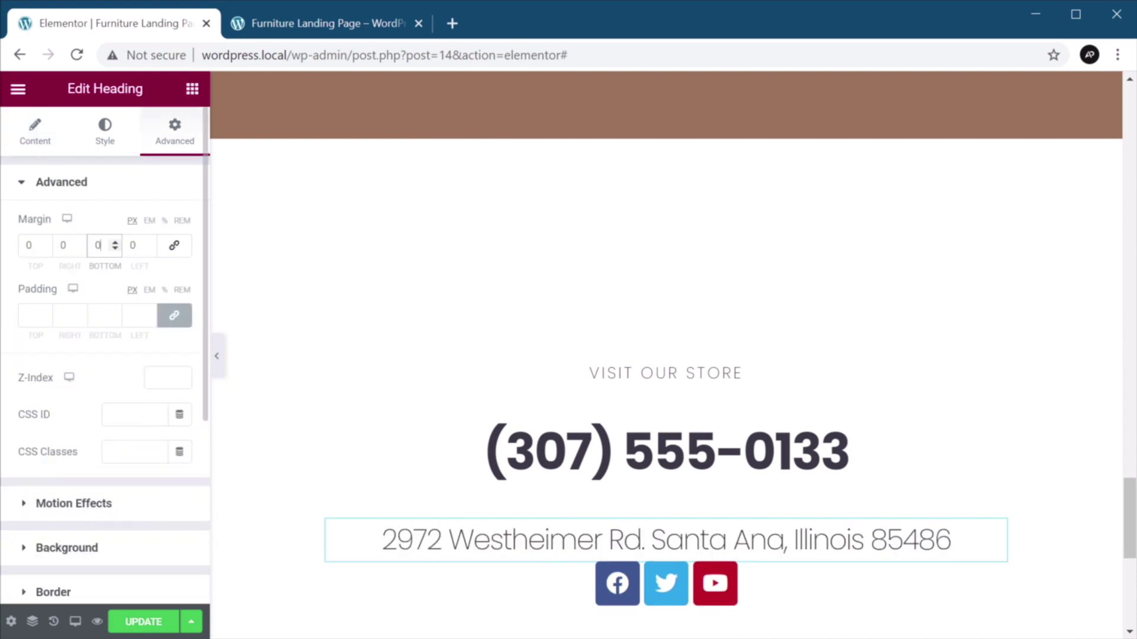
type("128")
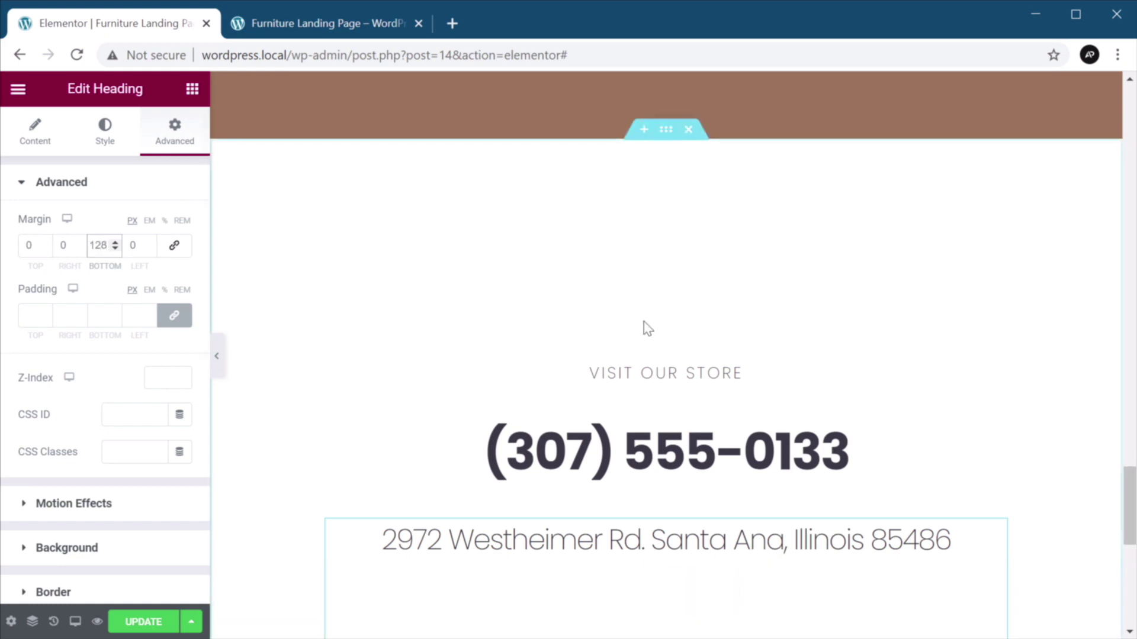
- Replace the YouTube icon in the Social Icons widget with the Instagram icon from the icon library
scroll(644, 327, "down", 4)
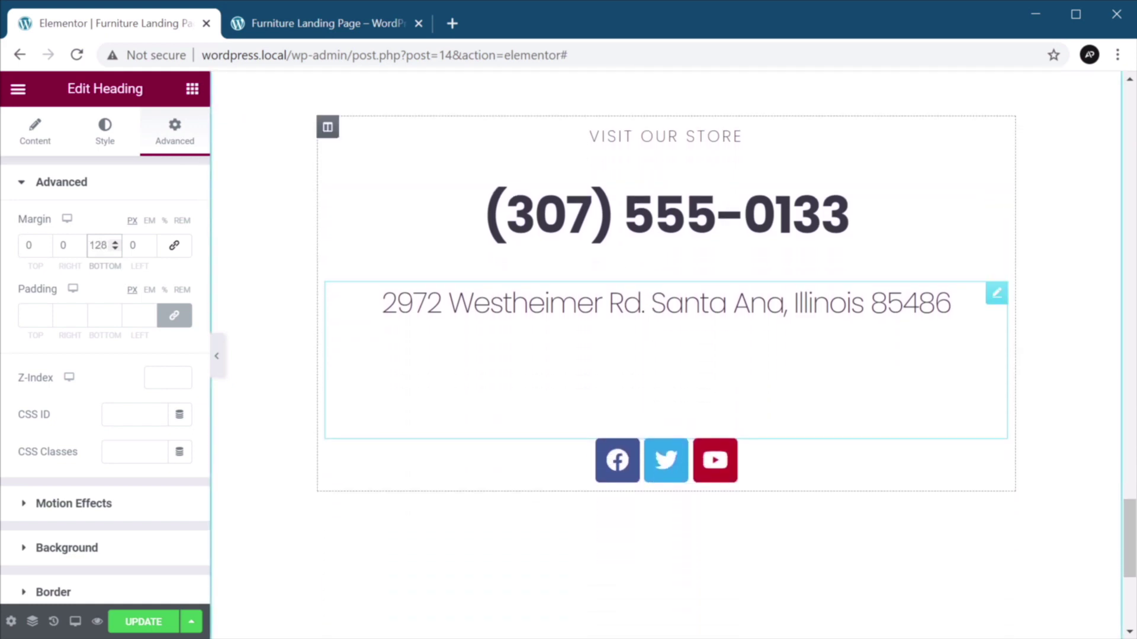
left_click(788, 465)
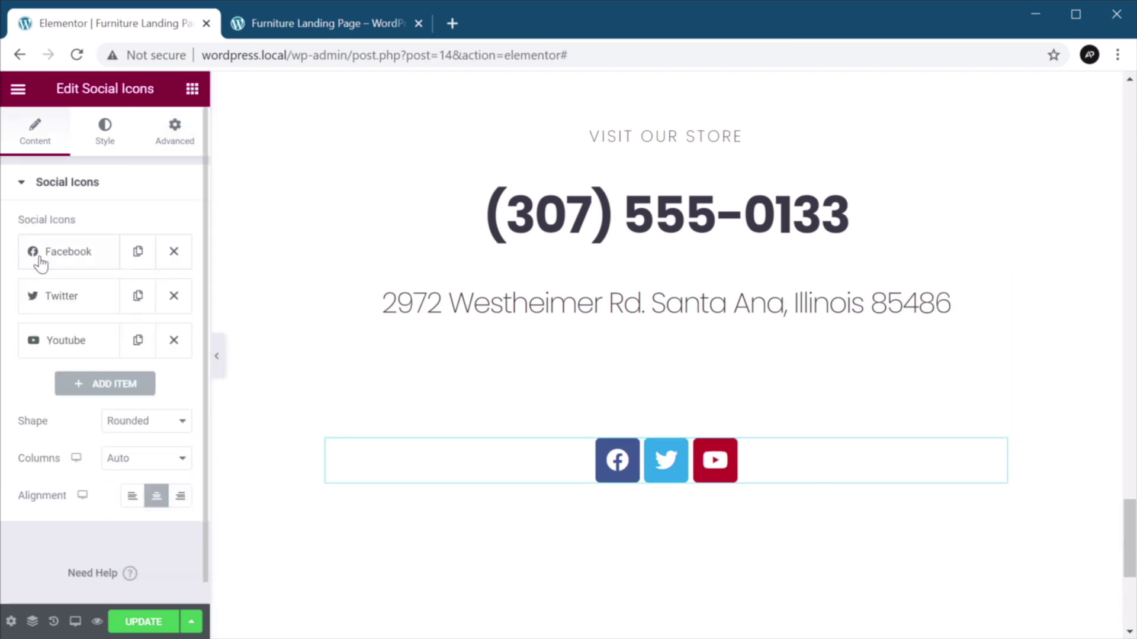
left_click(84, 344)
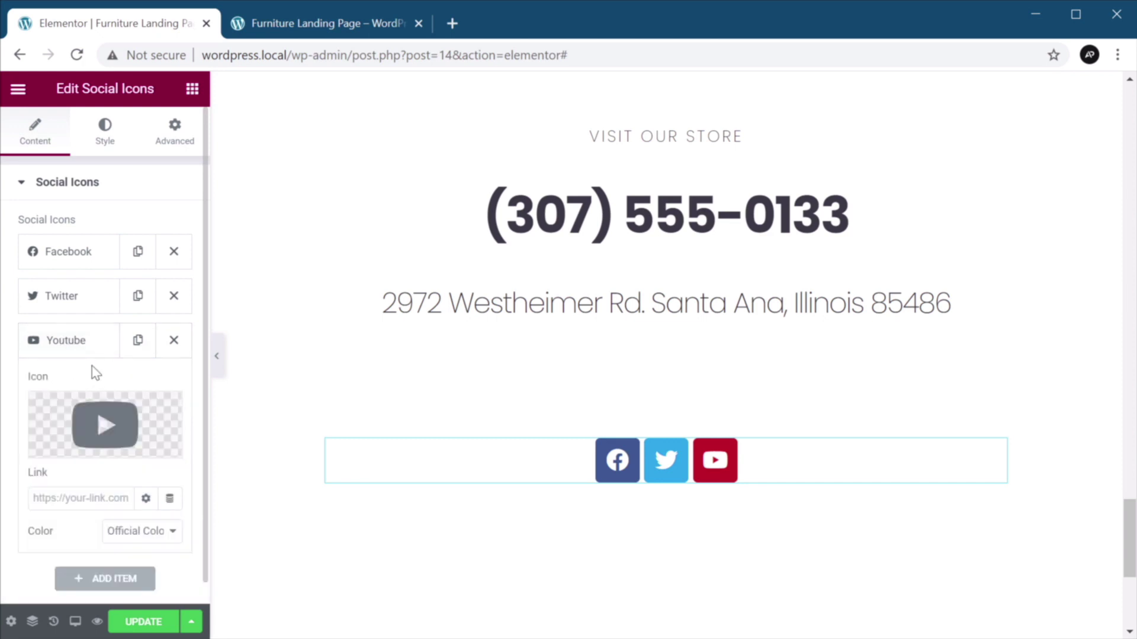
left_click(122, 416)
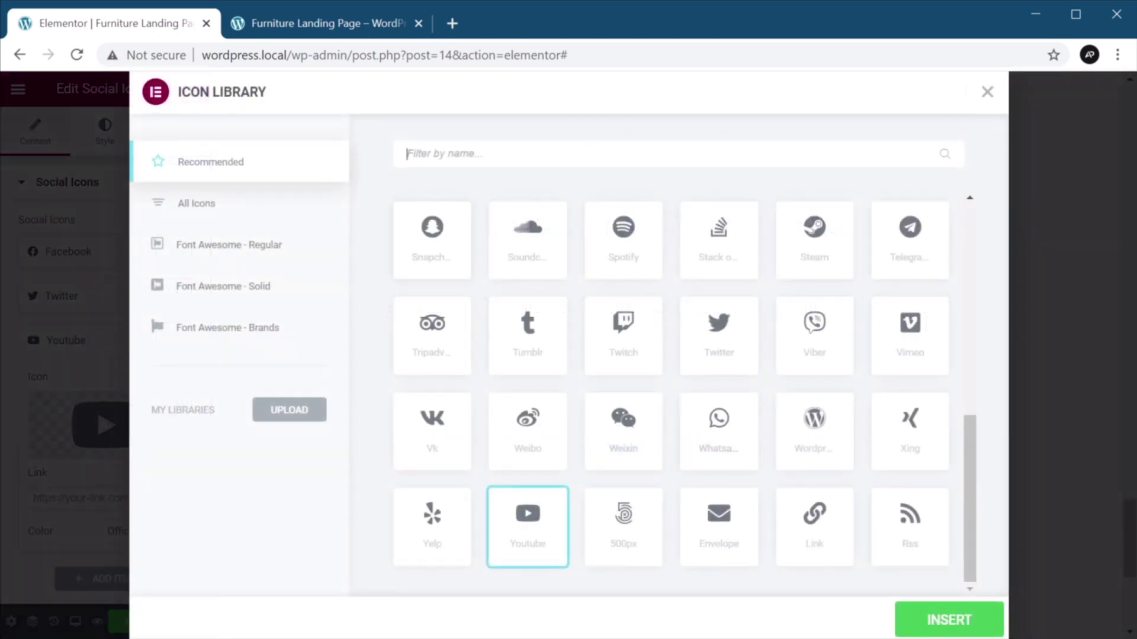
type("insra")
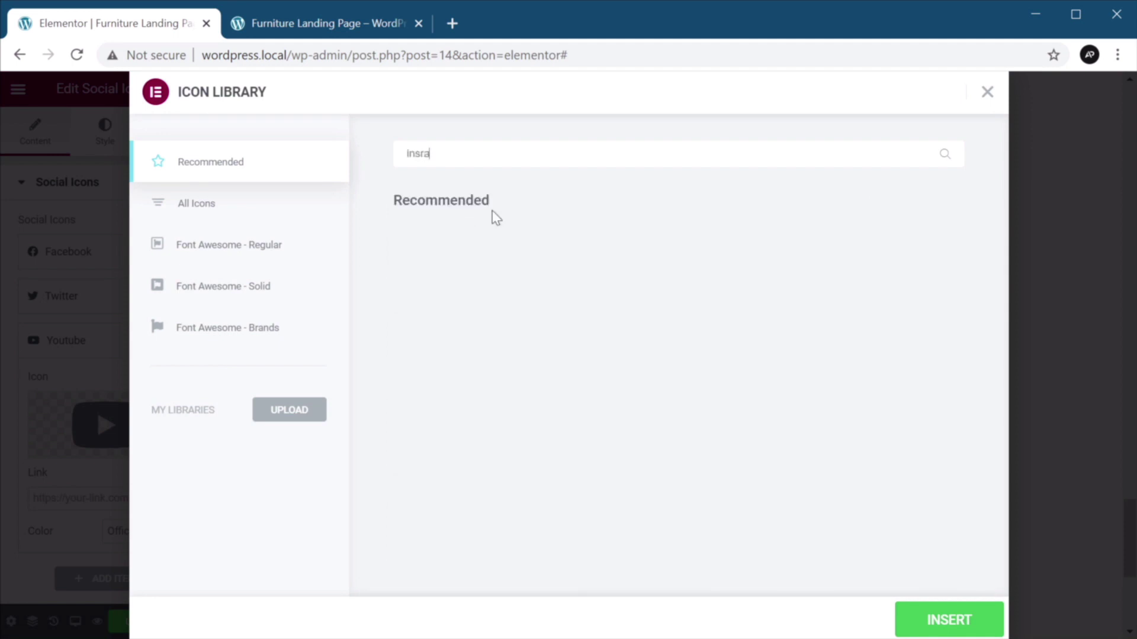
key("BackSpace")
key("BackSpace")
left_click(431, 287)
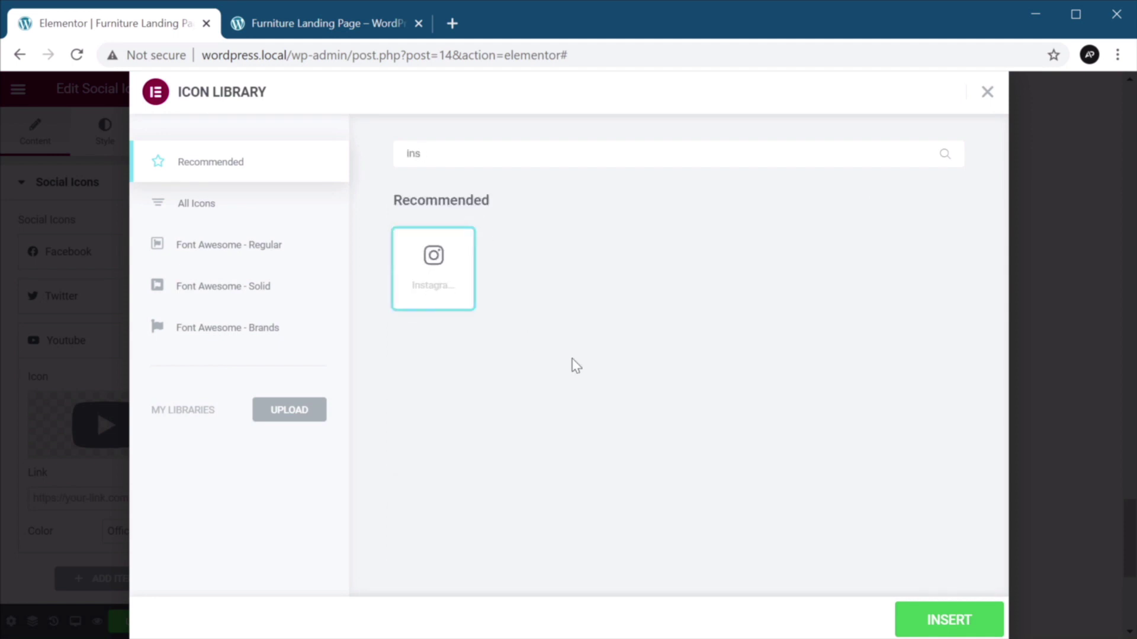
left_click(926, 618)
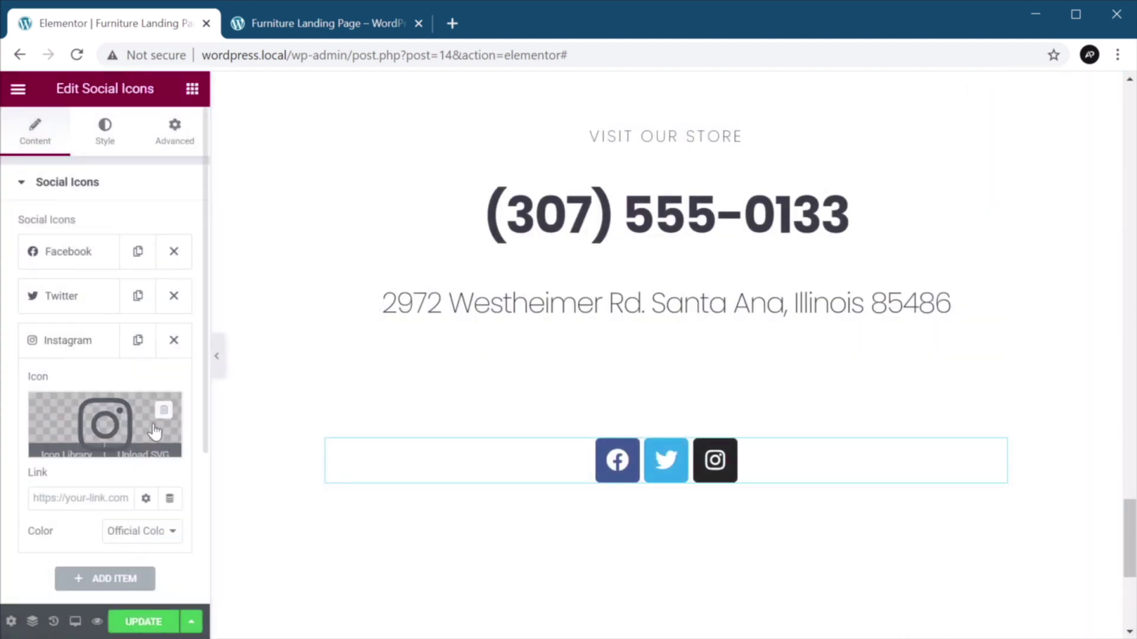
- Switch the Instagram icon to custom coloring and set its primary color to the global color "Custom text"
left_click(70, 493)
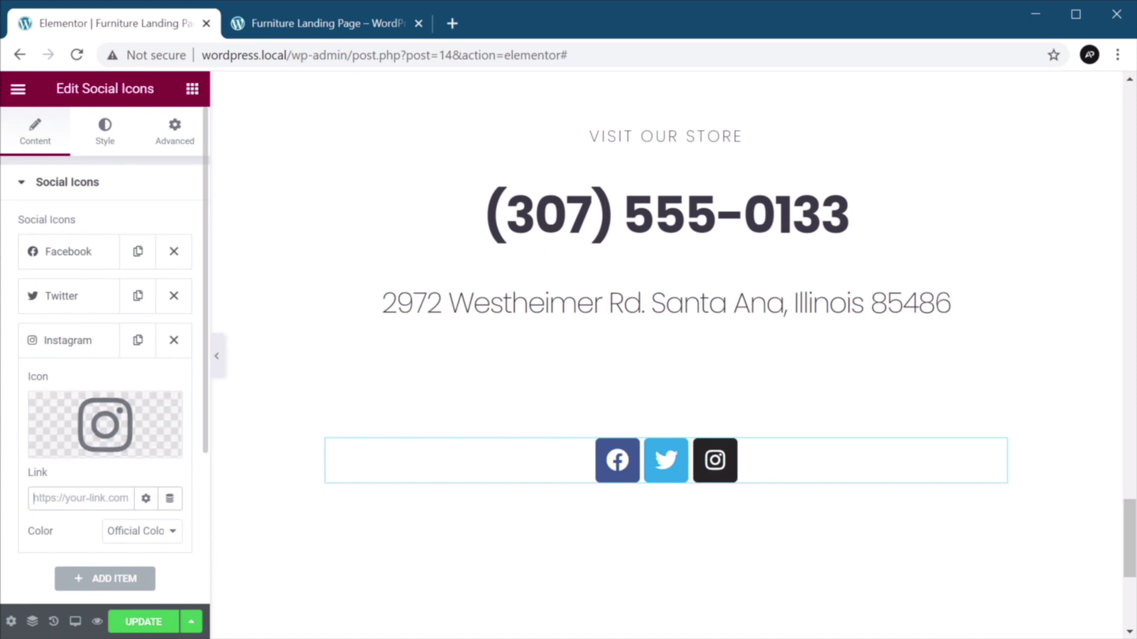
left_click(153, 532)
left_click(151, 560)
scroll(142, 494, "down", 2)
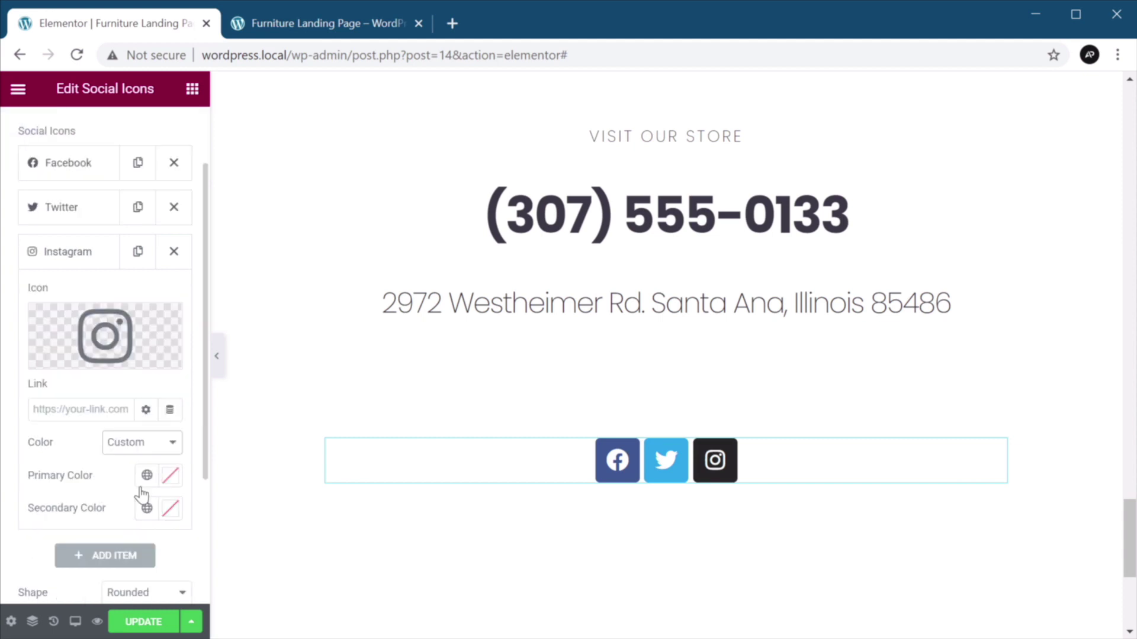
left_click(146, 477)
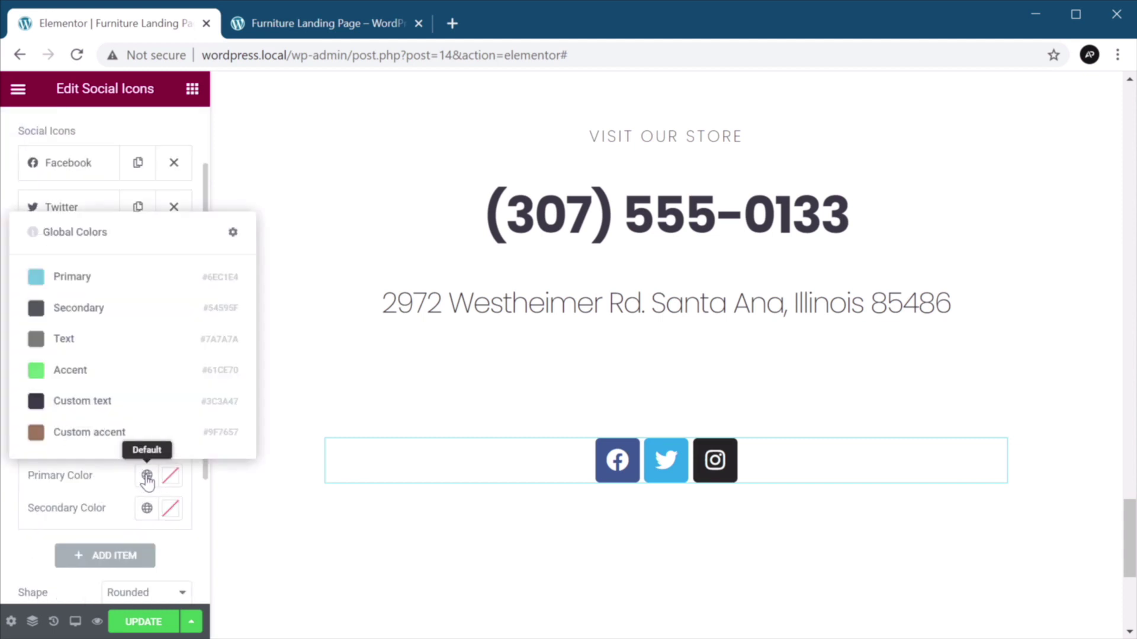
left_click(89, 401)
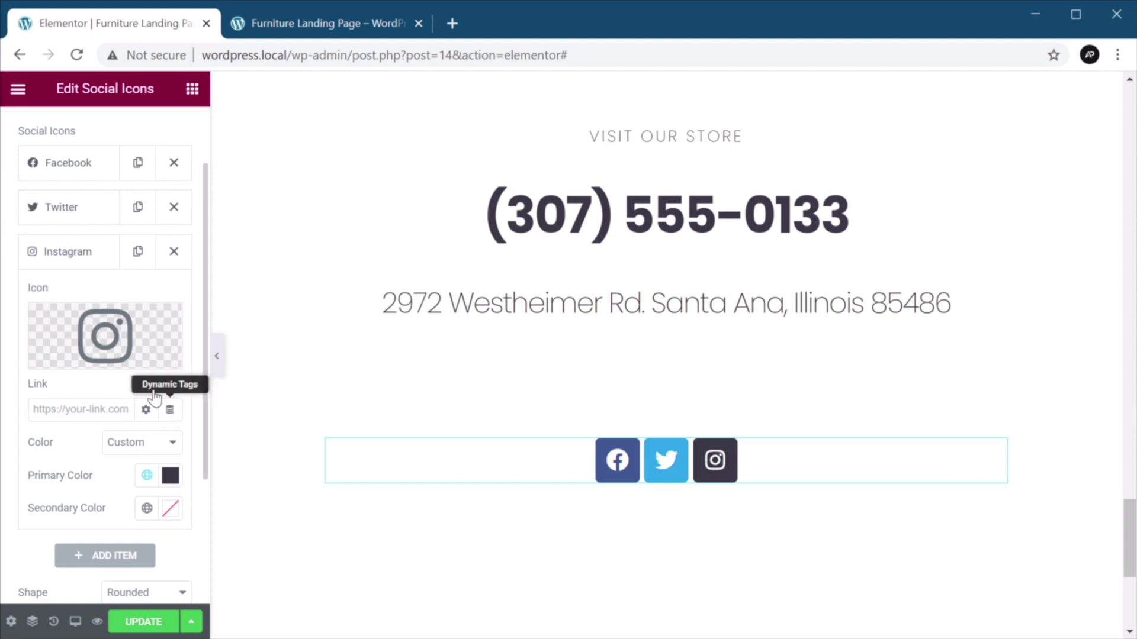
- Give the Twitter icon custom coloring with the global color "Custom text" as its primary color
left_click(92, 208)
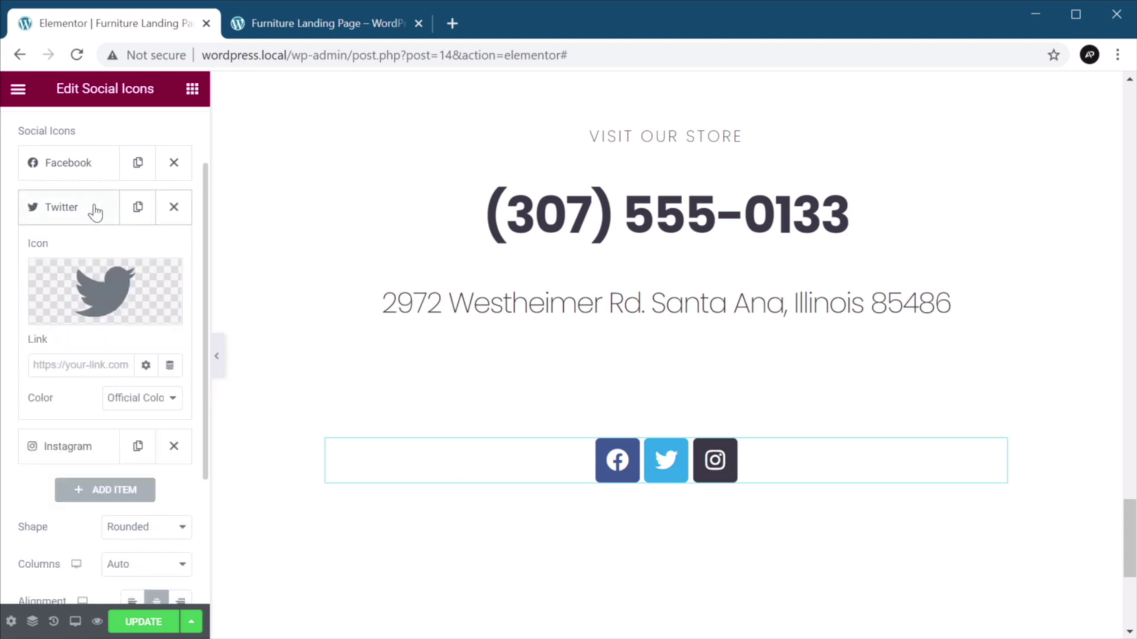
left_click(140, 400)
left_click(143, 421)
left_click(133, 399)
left_click(136, 431)
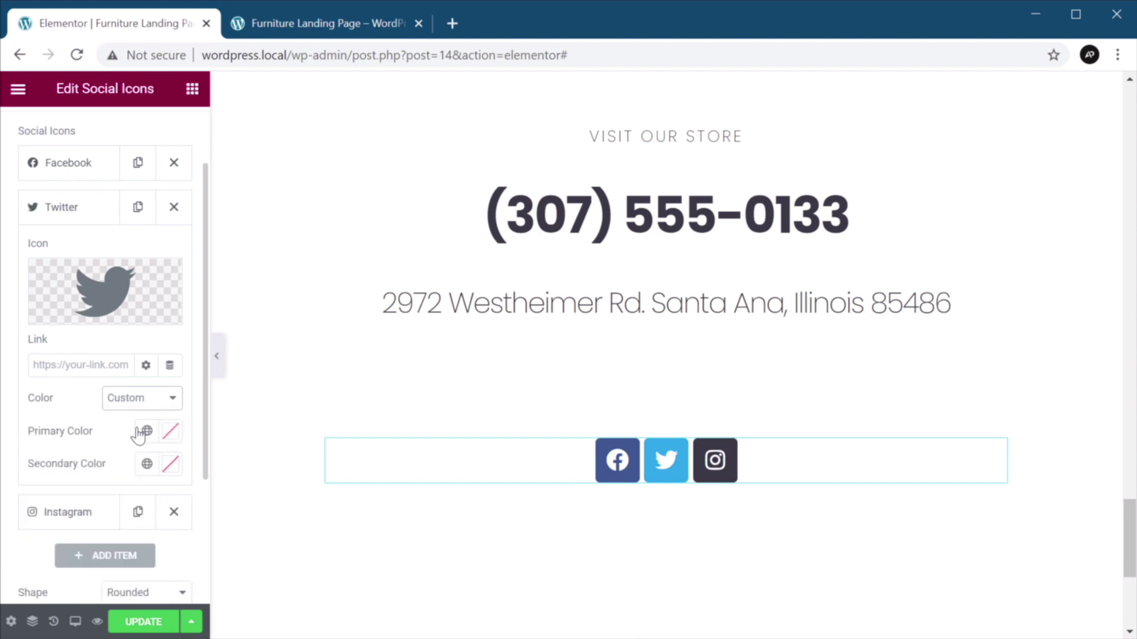
left_click(146, 431)
left_click(105, 356)
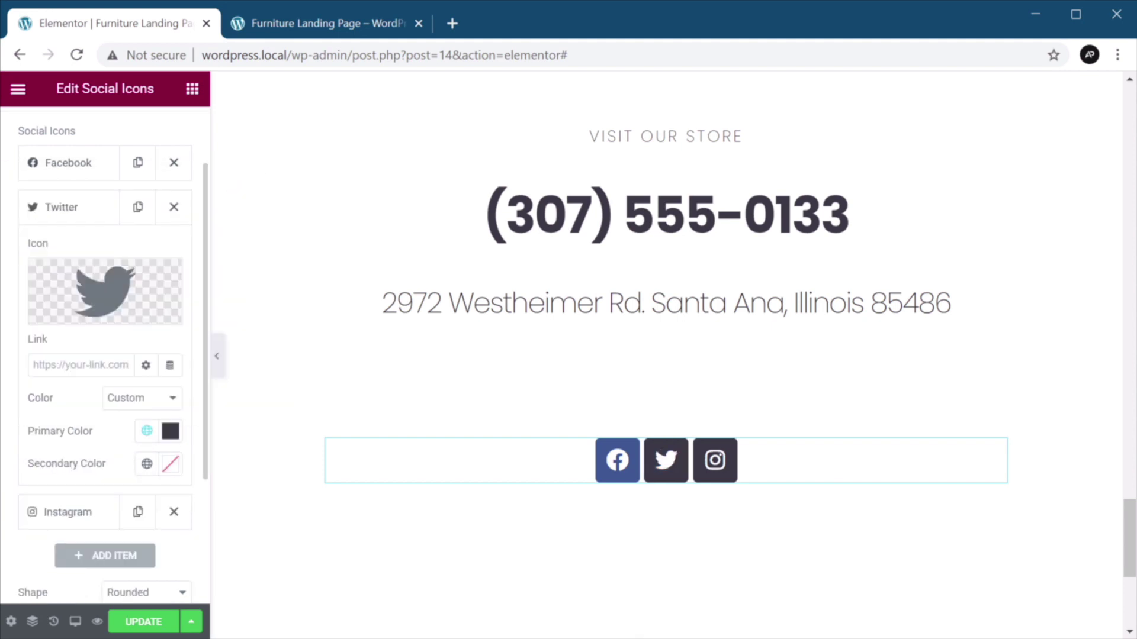
- Set the Facebook icon's color to Custom and use the global "Custom text" color as its primary color
left_click(95, 168)
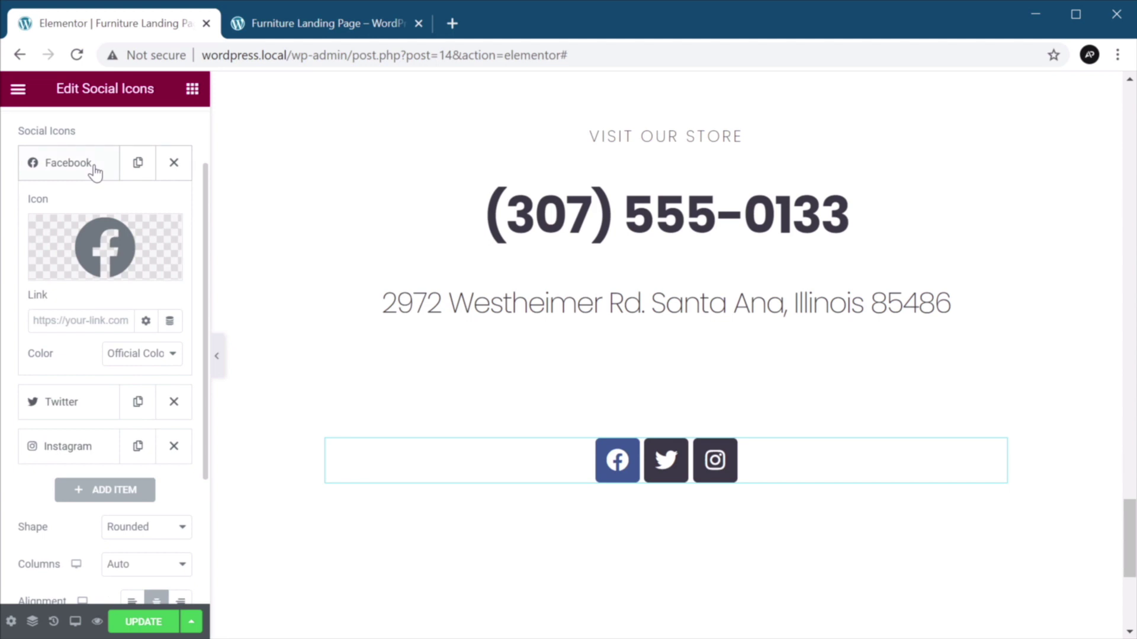
left_click(140, 355)
left_click(142, 388)
left_click(146, 386)
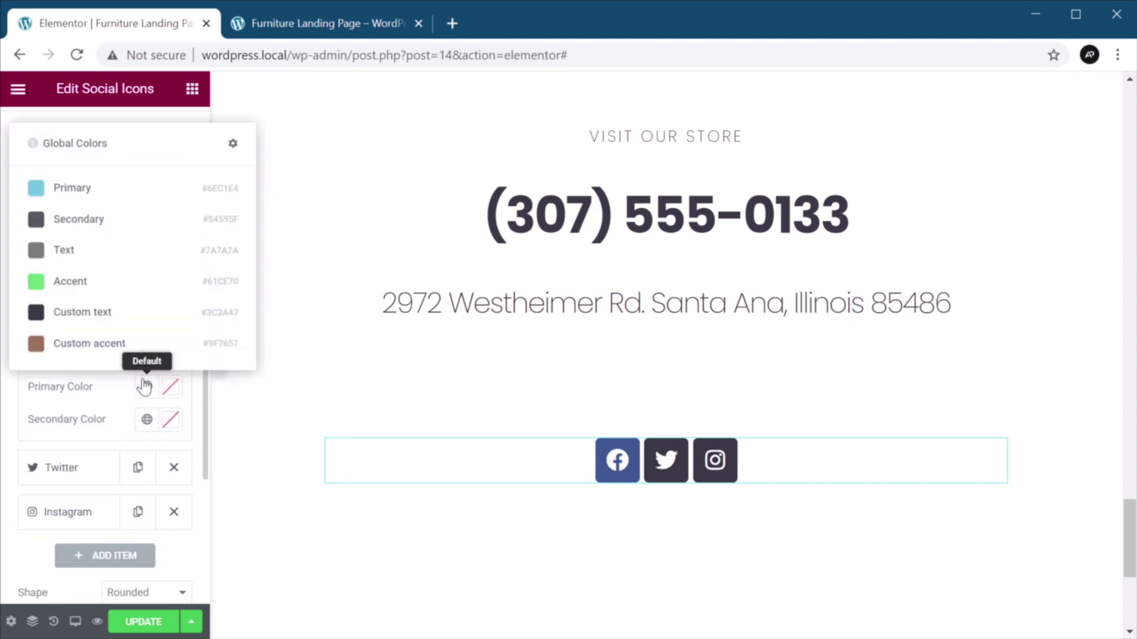
left_click(108, 314)
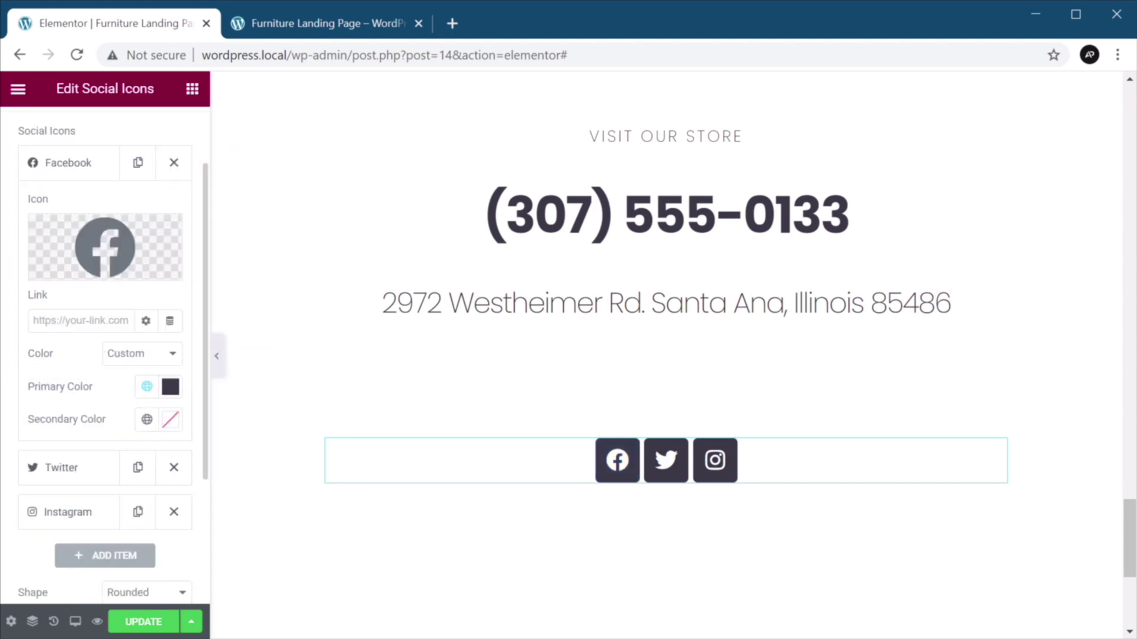
- Reorder the social icons so Twitter comes before Facebook, and set the icon shape to Square
left_click_drag(77, 208, 77, 164)
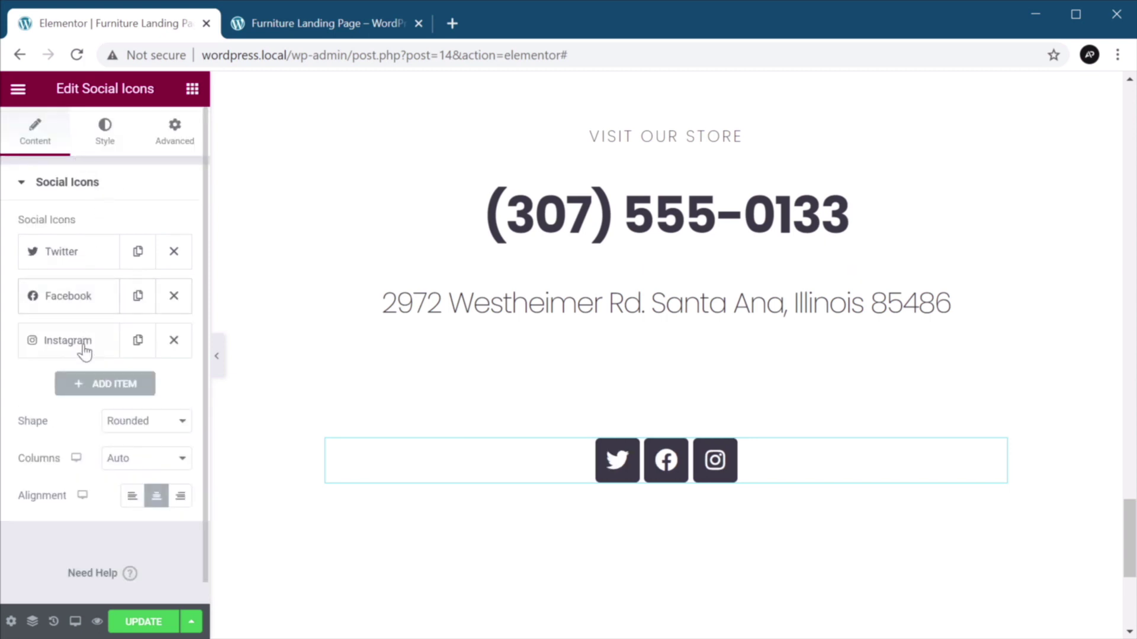
left_click(133, 421)
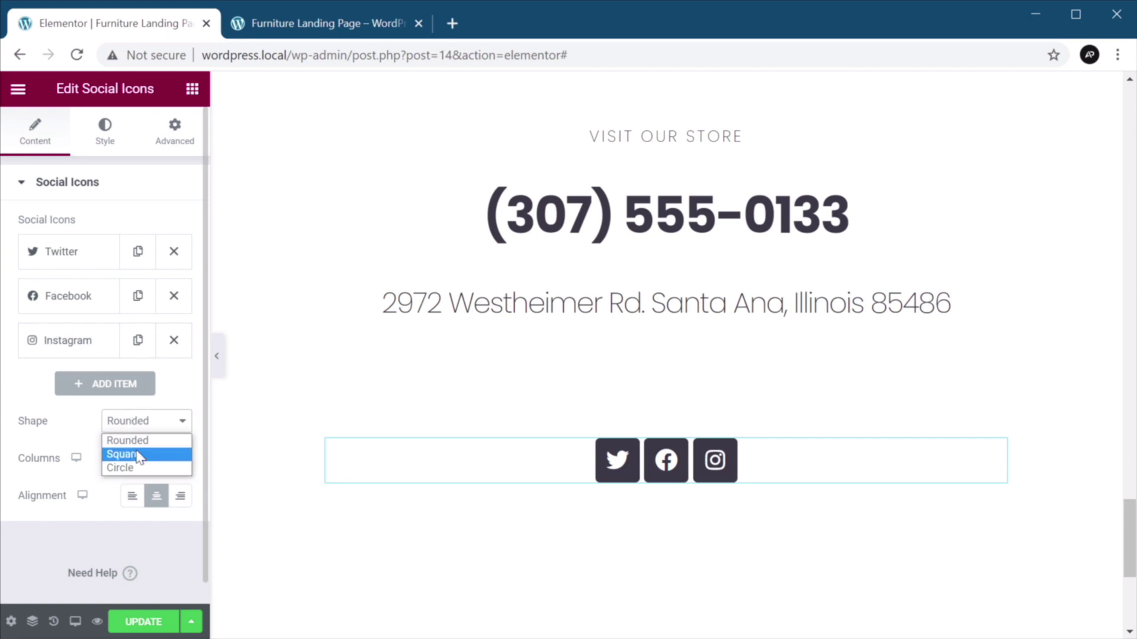
left_click(139, 455)
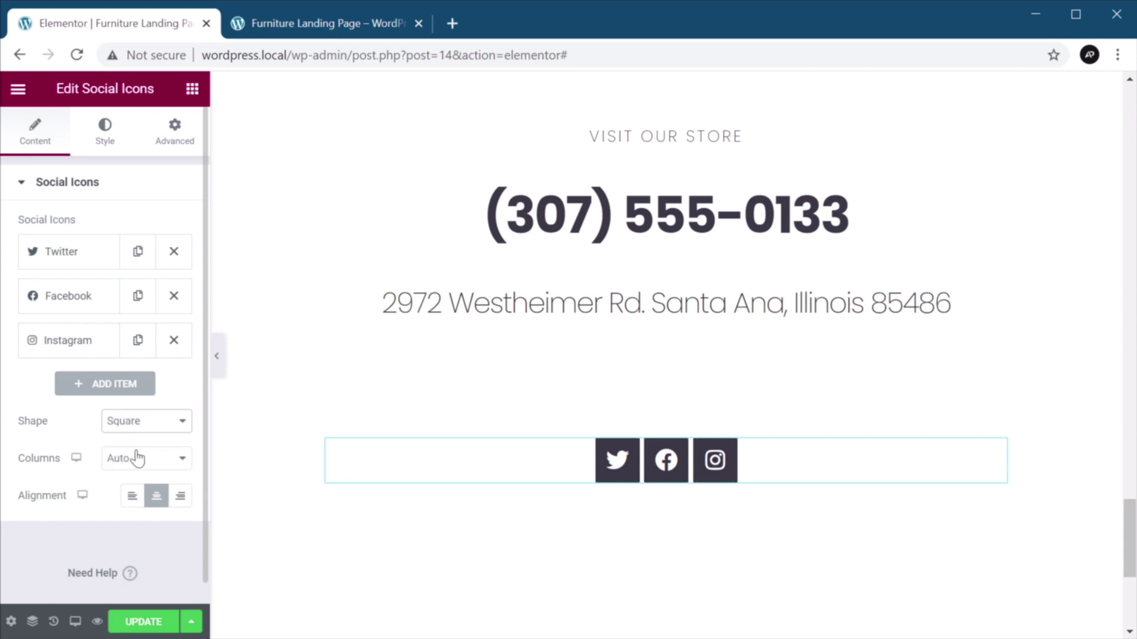
- Set the social icons' size to 24 and the spacing between them to 24
left_click(103, 127)
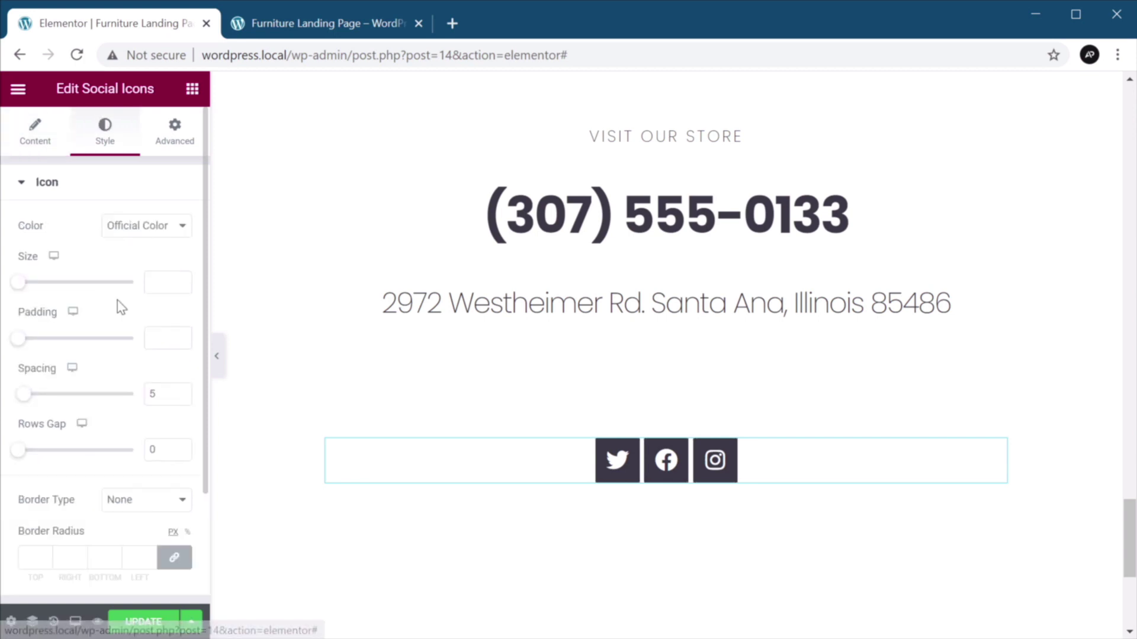
left_click(20, 283)
left_click_drag(21, 284, 24, 286)
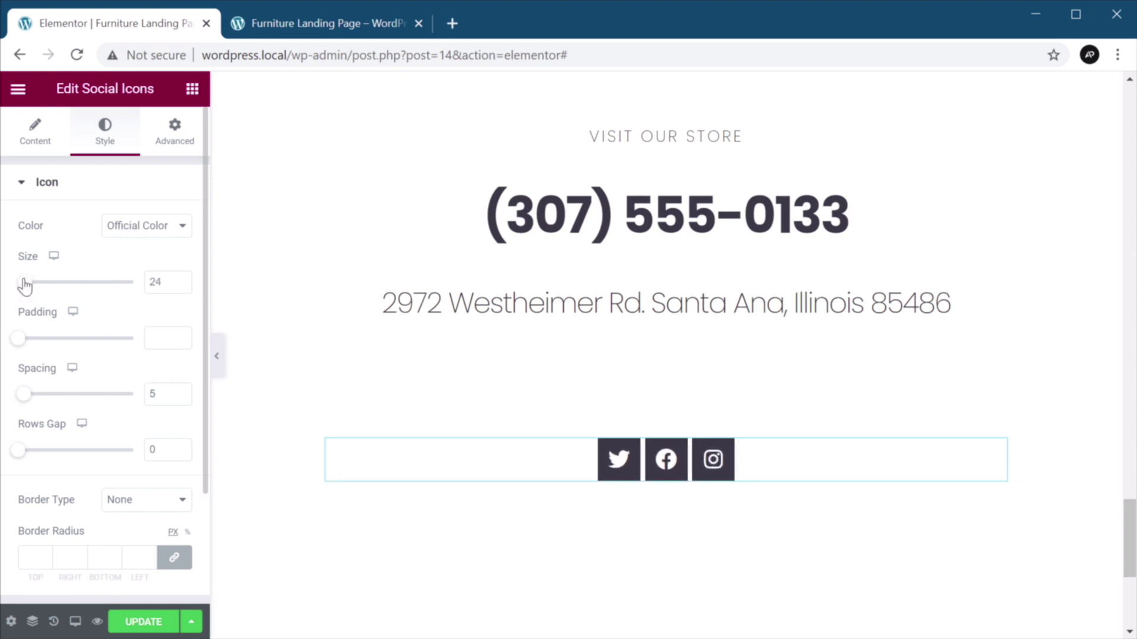
left_click_drag(26, 397, 50, 403)
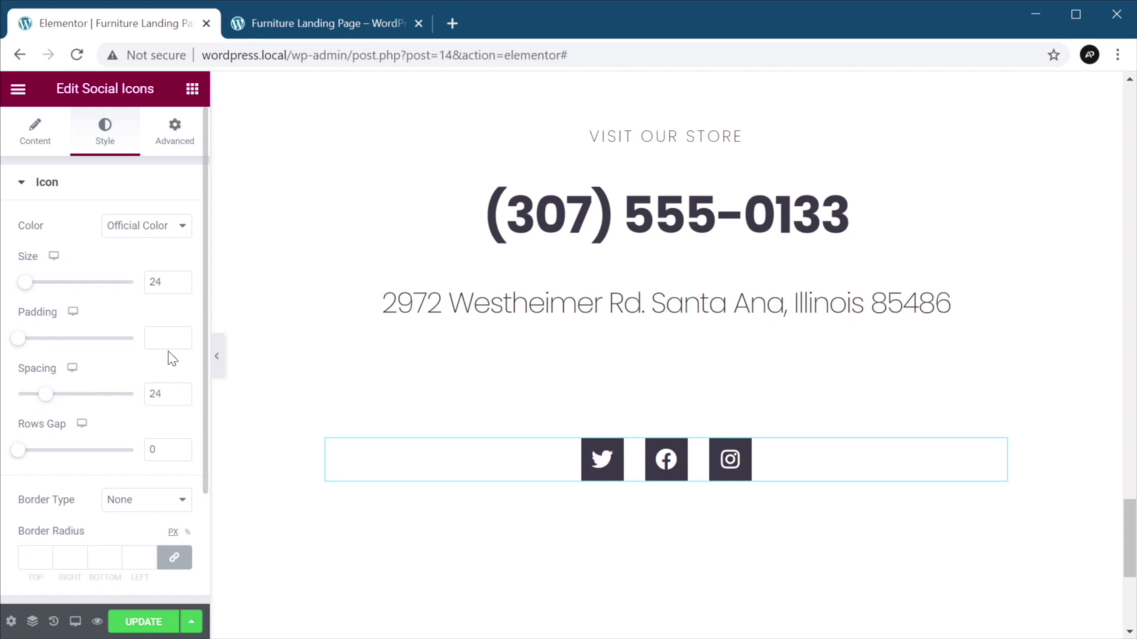
scroll(170, 358, "down", 2)
scroll(171, 358, "up", 2)
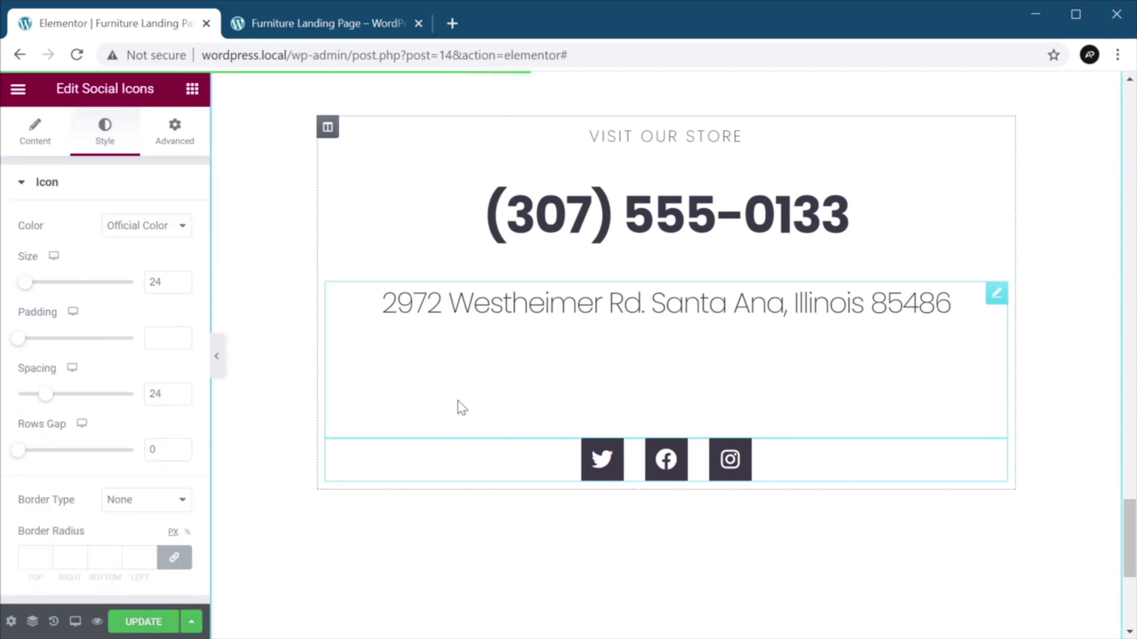
- Add a single-column section below the "Visit our store" section and set its content width to Full Width
scroll(452, 409, "down", 5)
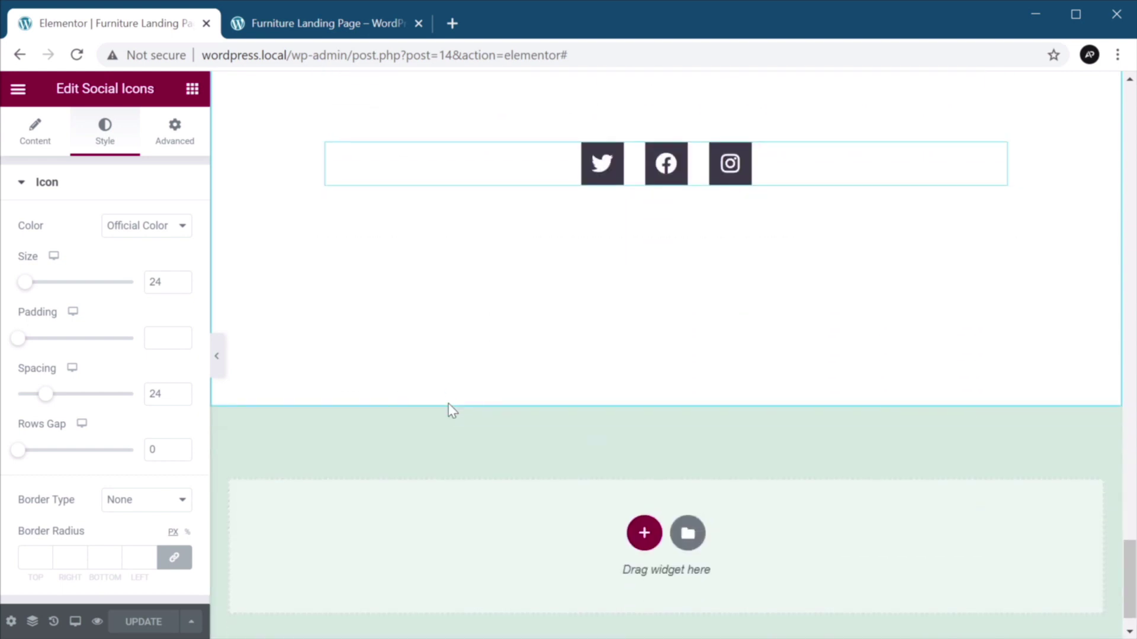
left_click(644, 534)
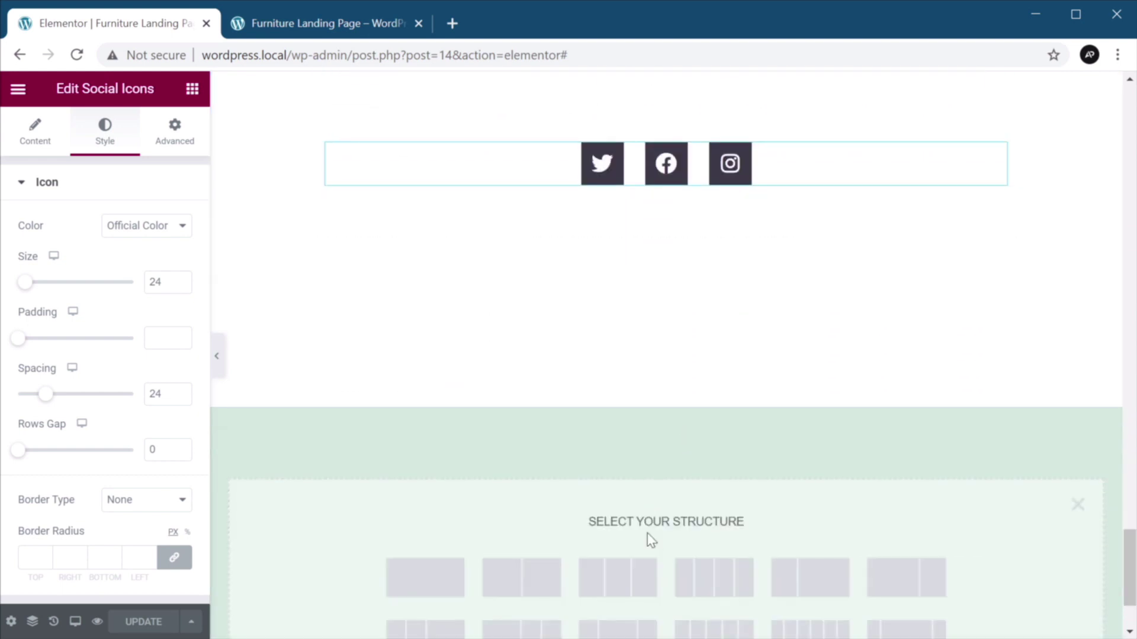
left_click(459, 588)
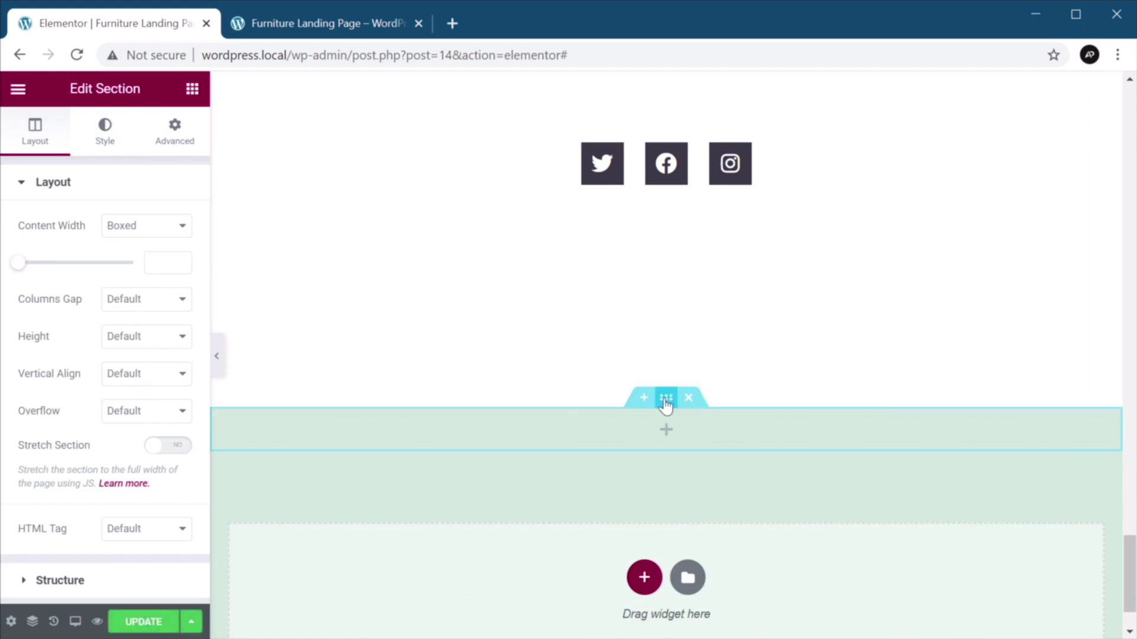
left_click(139, 228)
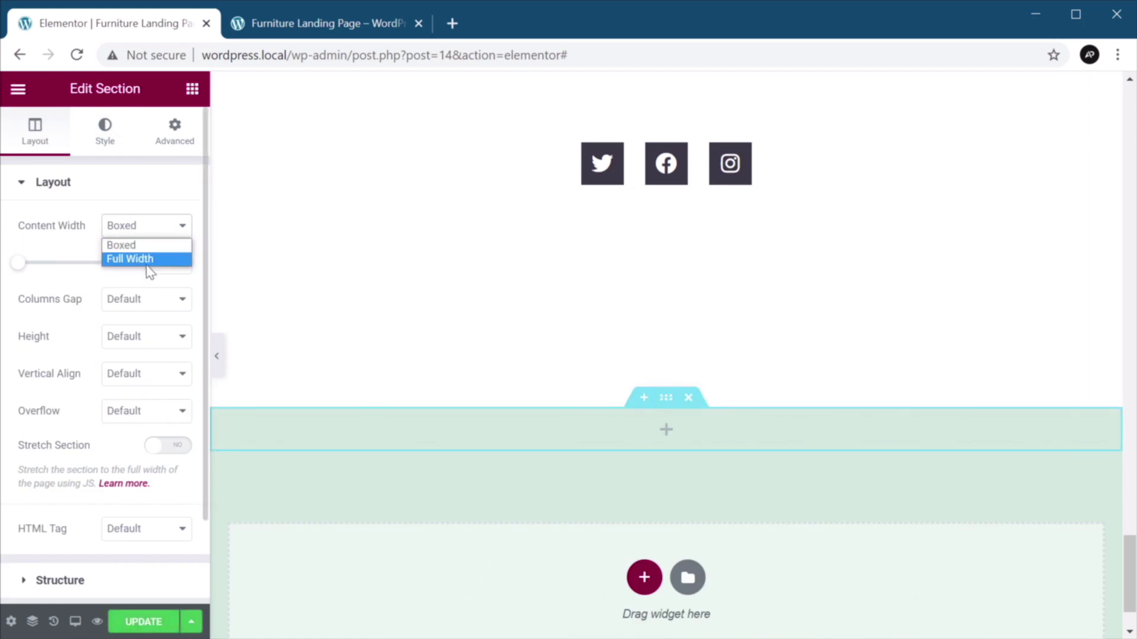
left_click(145, 259)
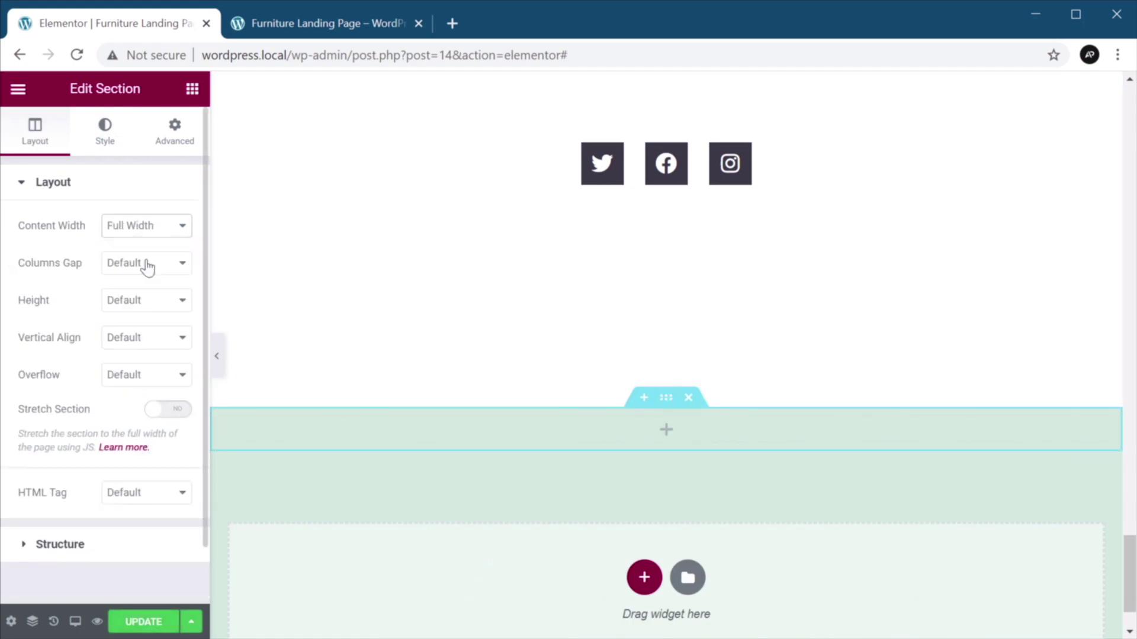
- Give the new section a classic white background and 96 px padding on all sides
left_click(114, 143)
left_click(117, 263)
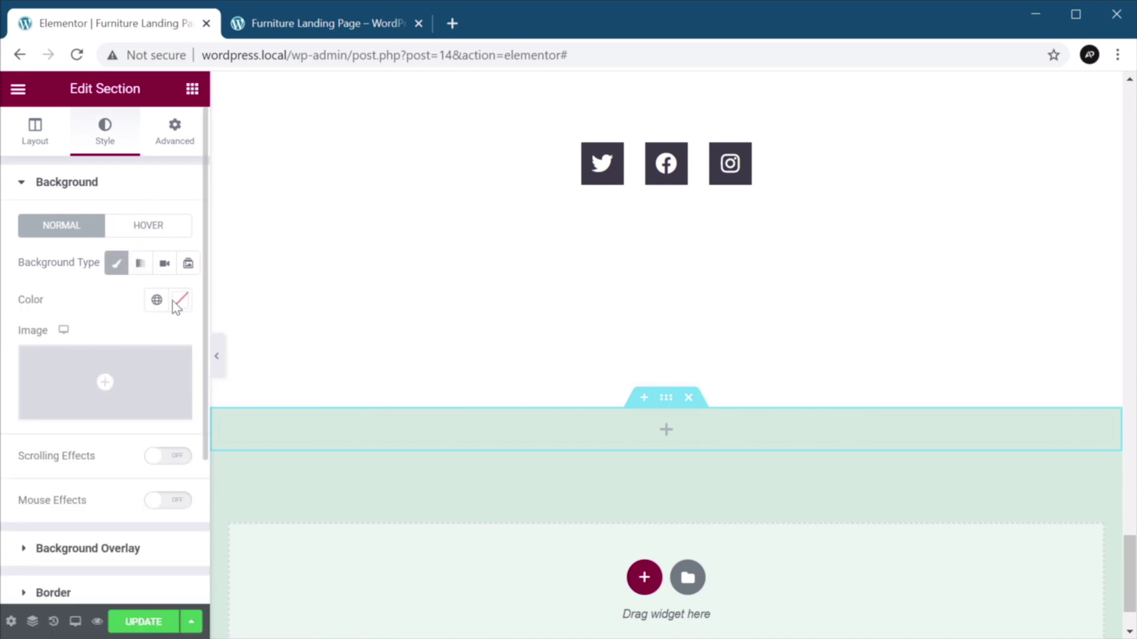
left_click(179, 300)
left_click(98, 279)
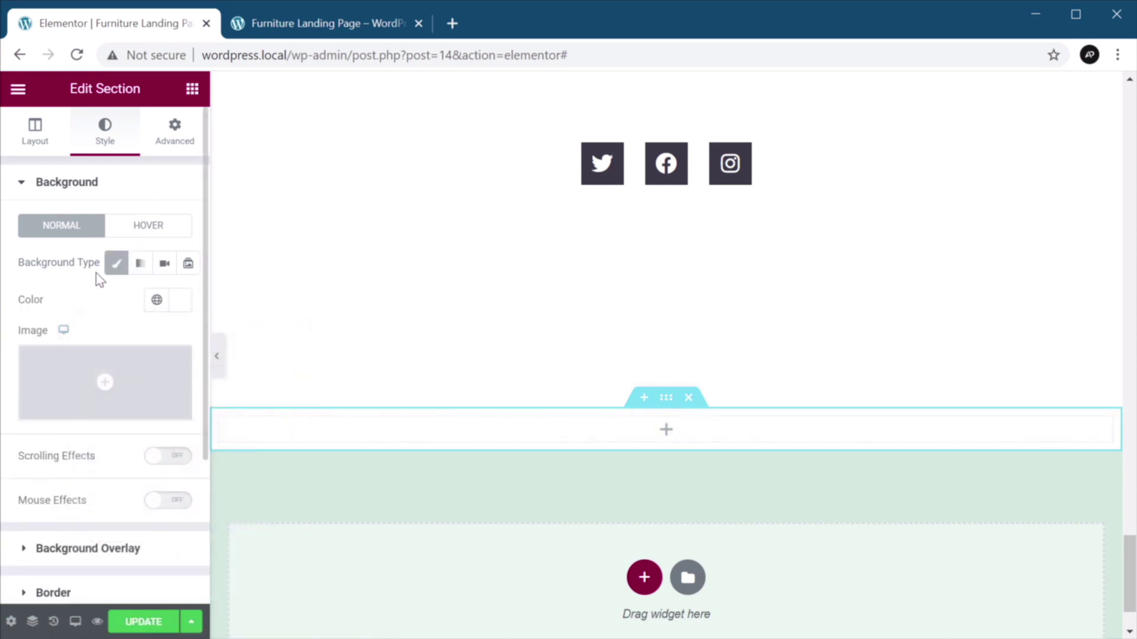
left_click(172, 145)
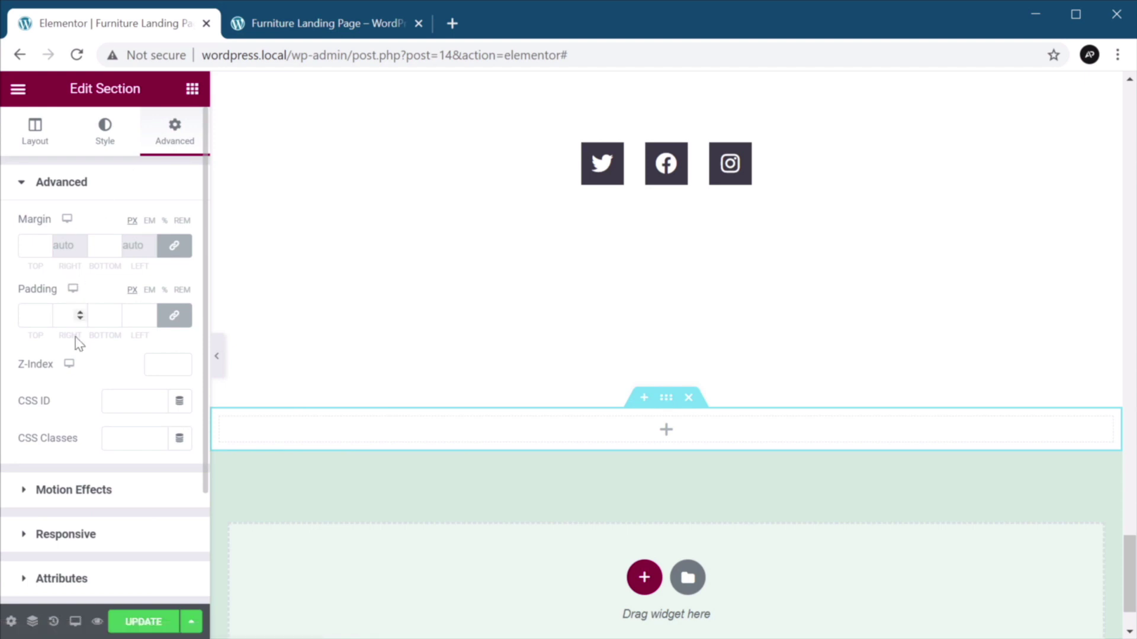
left_click(33, 315)
type("96")
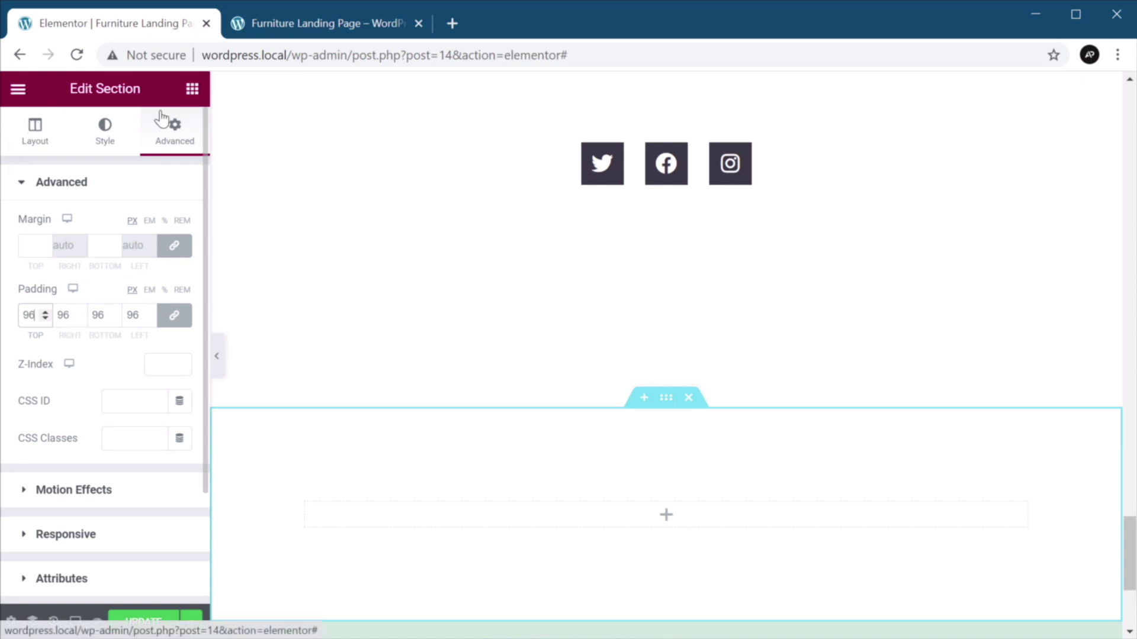
- Add a Text Editor widget to the new section reading "(c) Copyright 2021 The Chair Company. All rights reserved. Built with WordPress and Elementor."
left_click(192, 89)
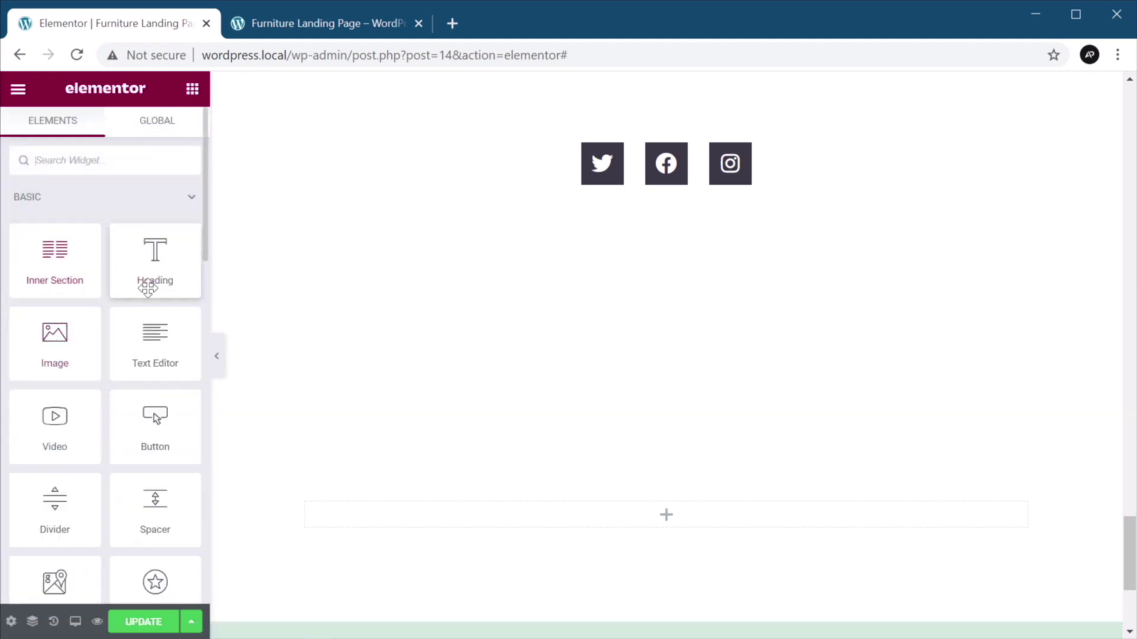
left_click_drag(155, 343, 674, 521)
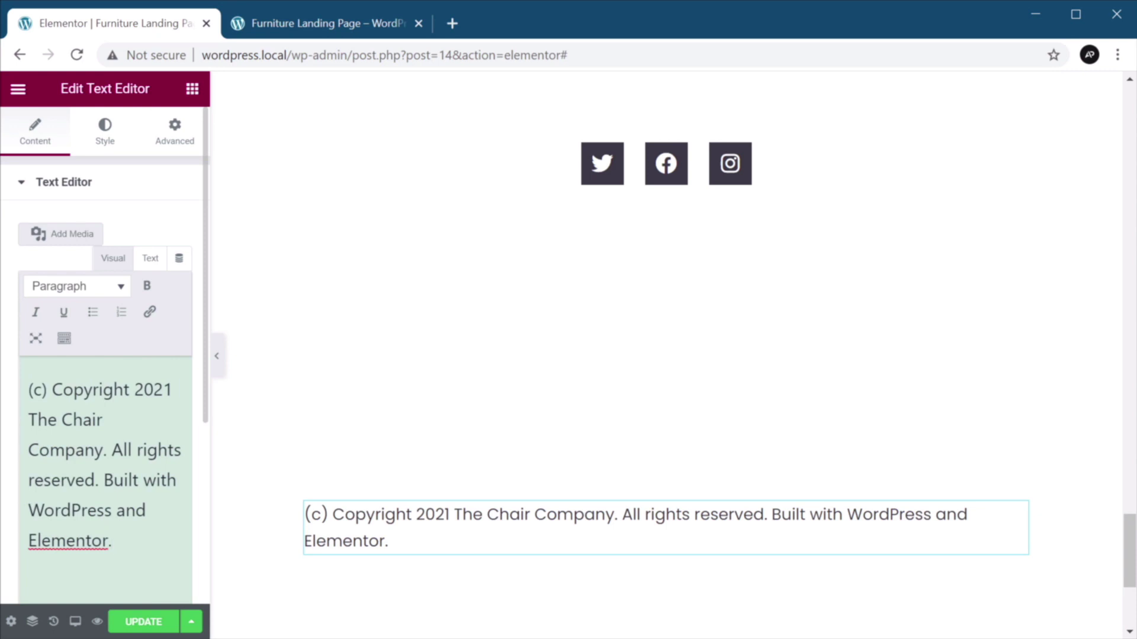
- Replace the "(c)" at the start of the copyright text with the © special character
key("shift+Left")
key("shift+Left")
key("shift+Left")
key("BackSpace")
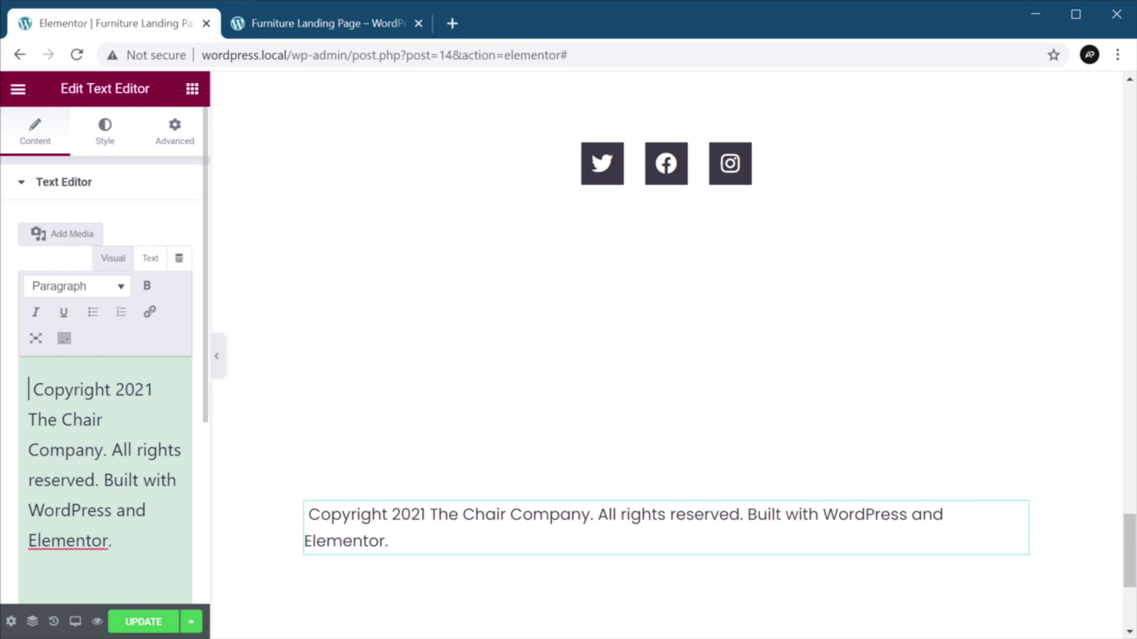
left_click(65, 339)
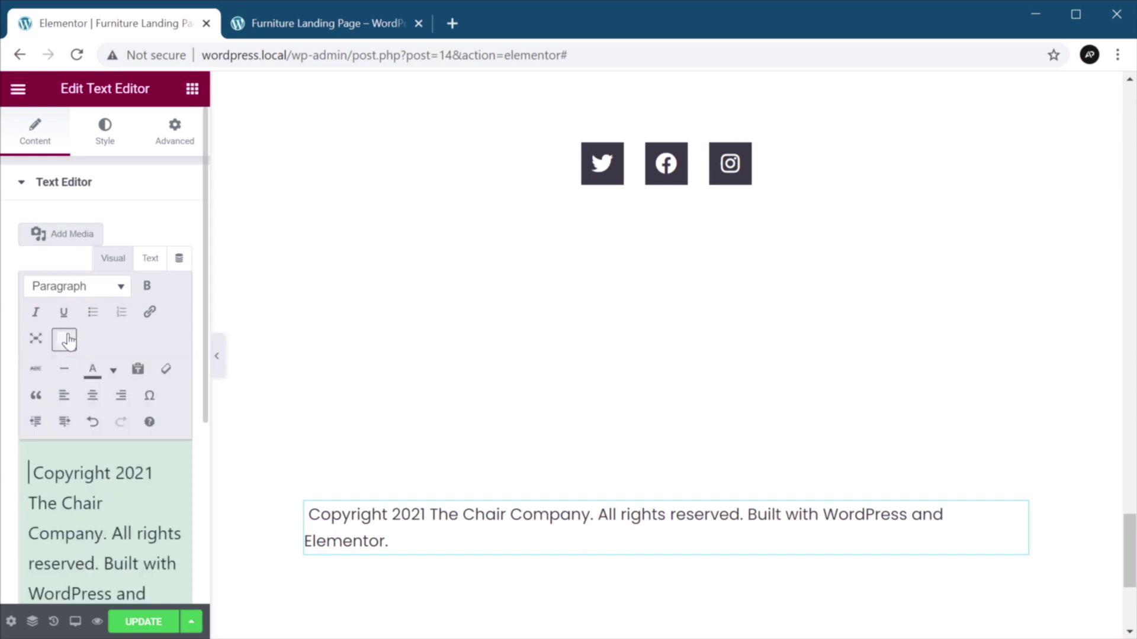
left_click(68, 341)
left_click(69, 340)
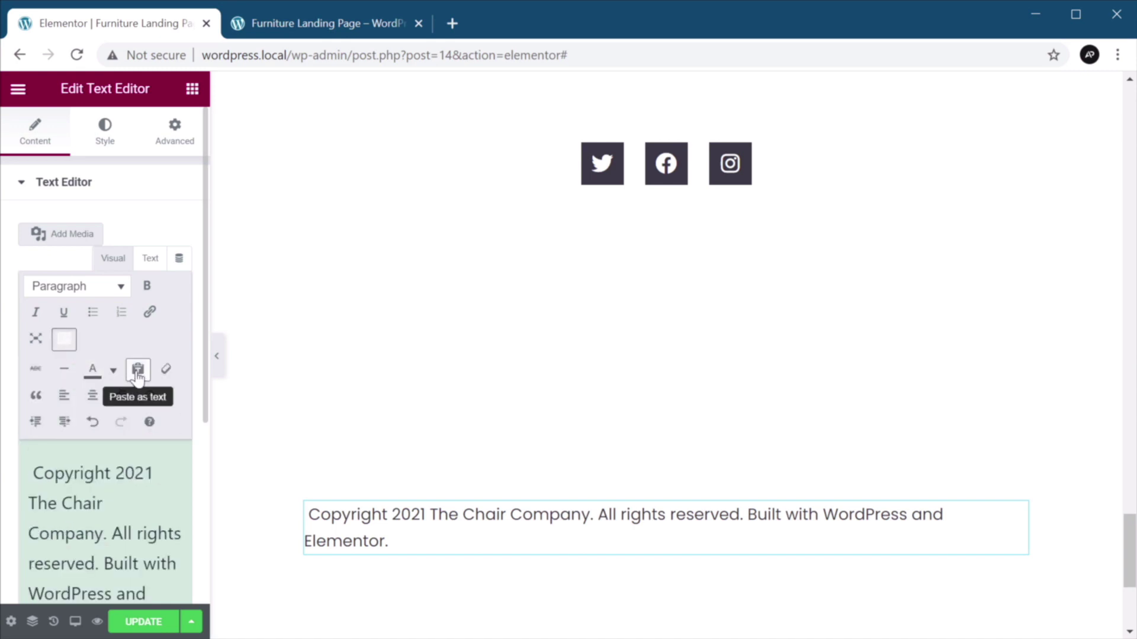
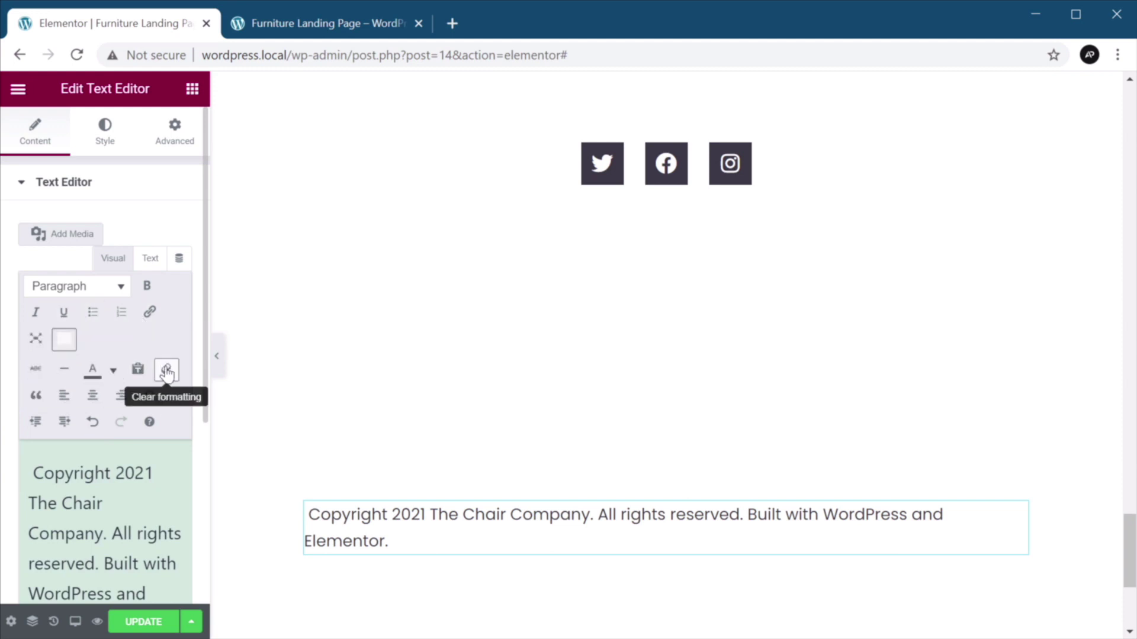
left_click(149, 395)
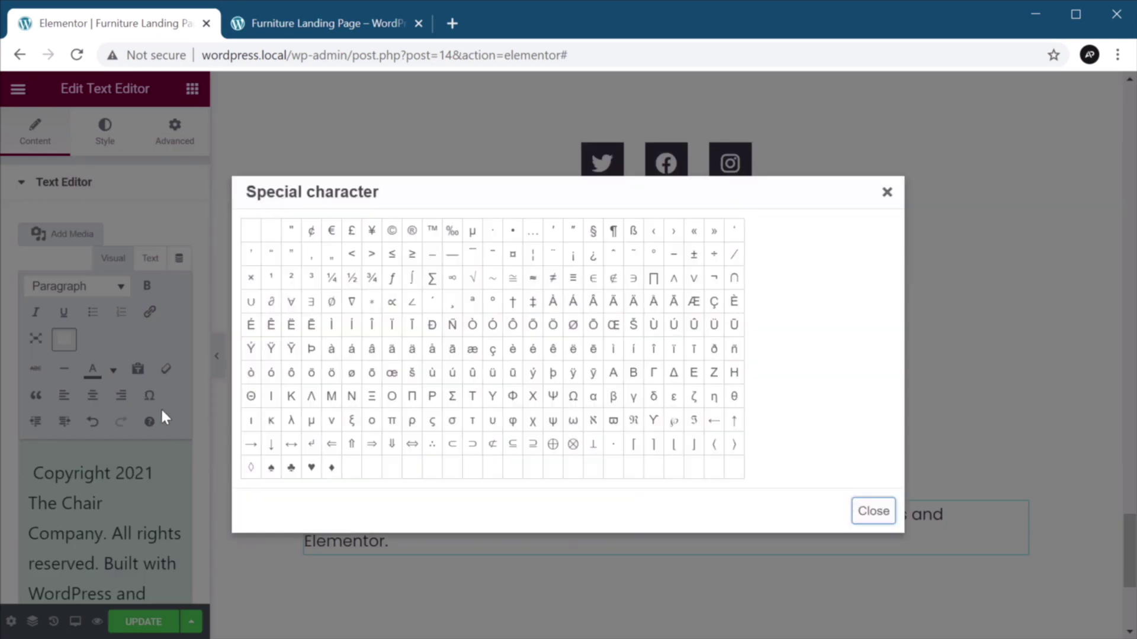
left_click(392, 231)
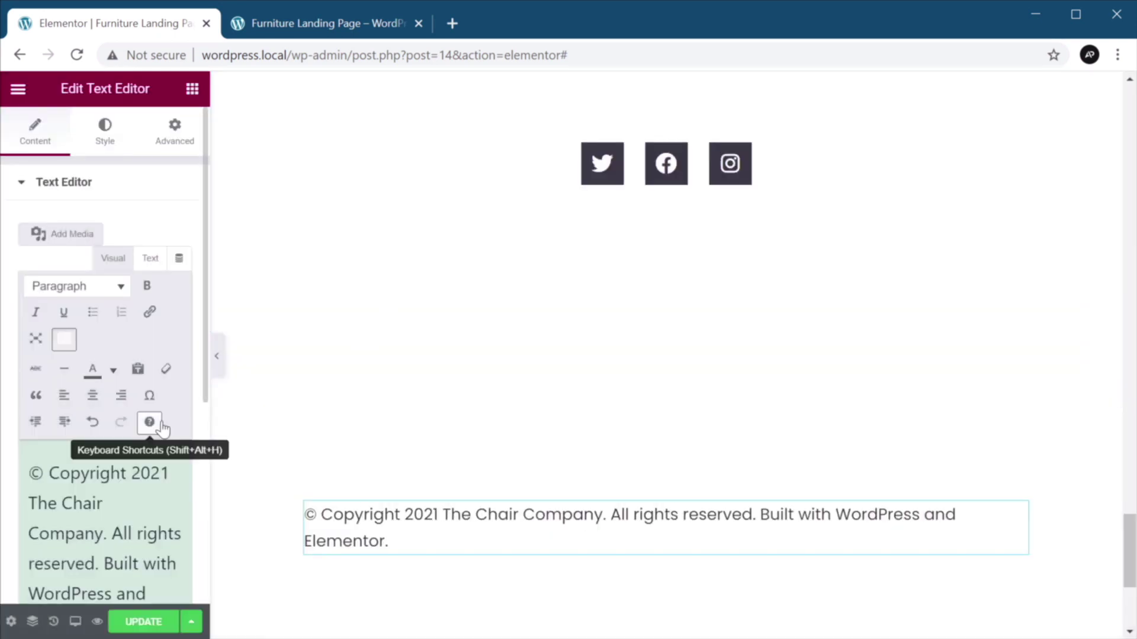
- Link the word "WordPress" in the copyright text to wordpress.org
scroll(207, 382, "down", 1)
left_click_drag(206, 381, 204, 474)
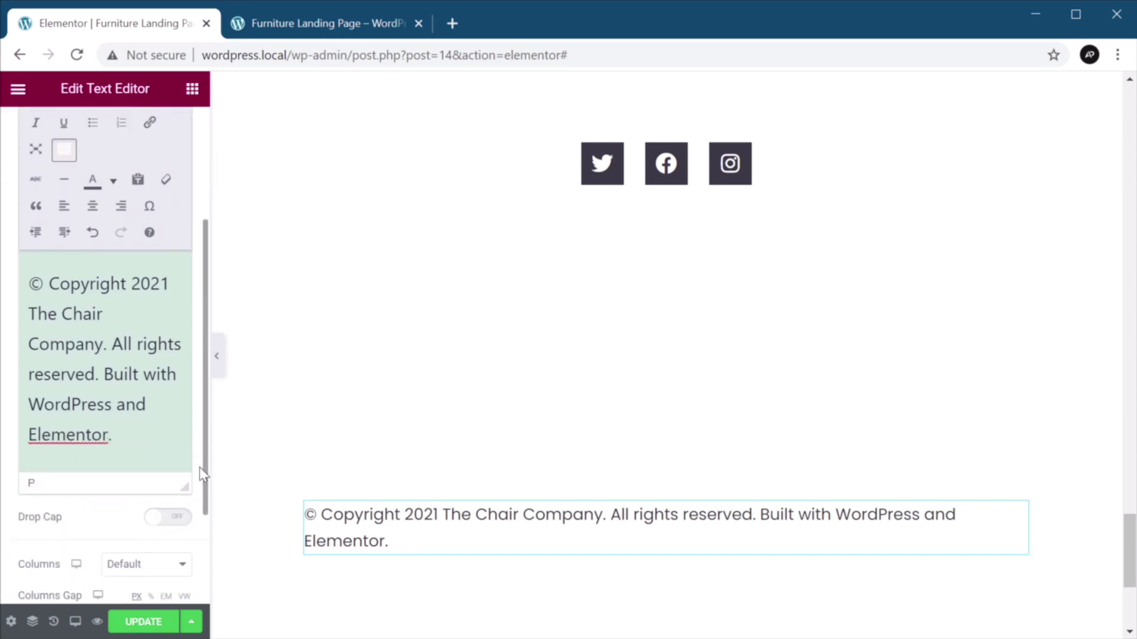
double_click(71, 405)
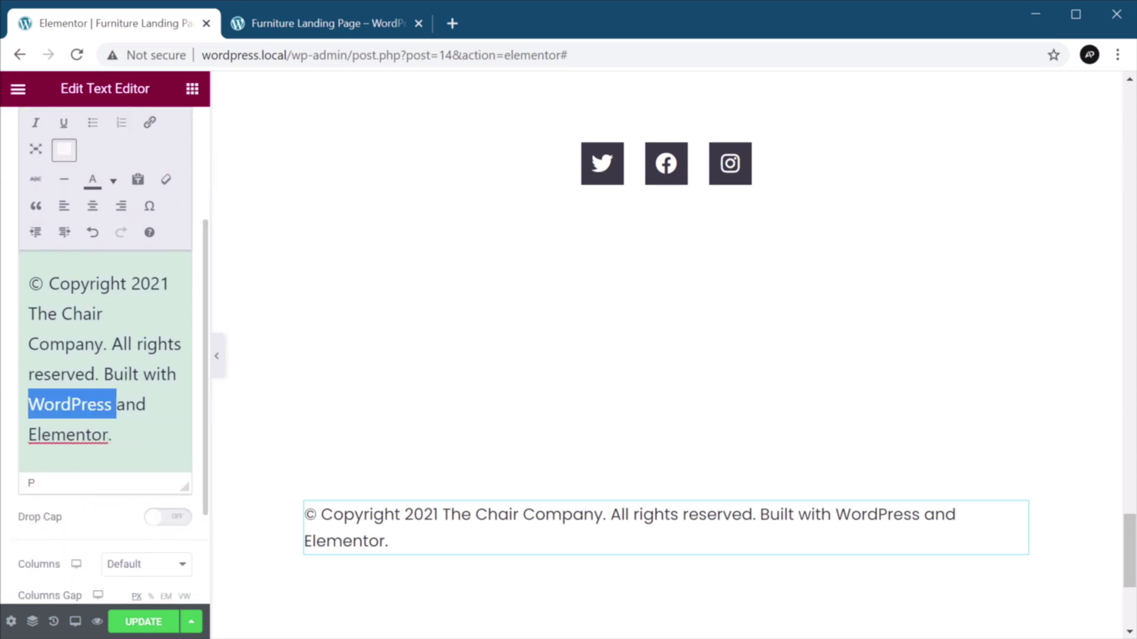
left_click(149, 126)
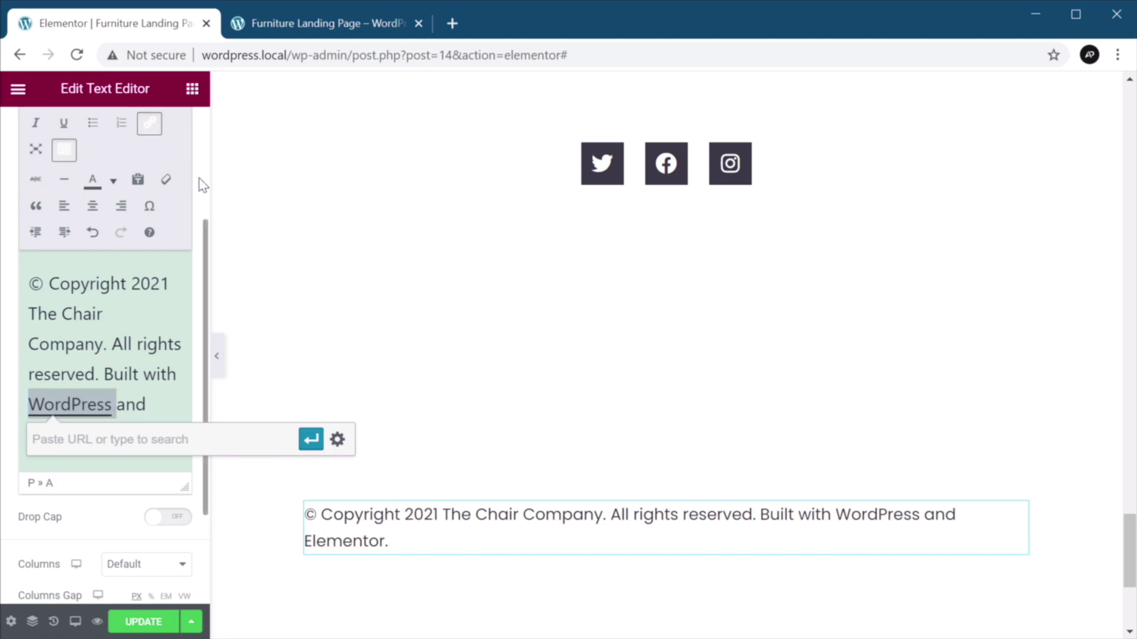
type("wordpress.org")
key("Return")
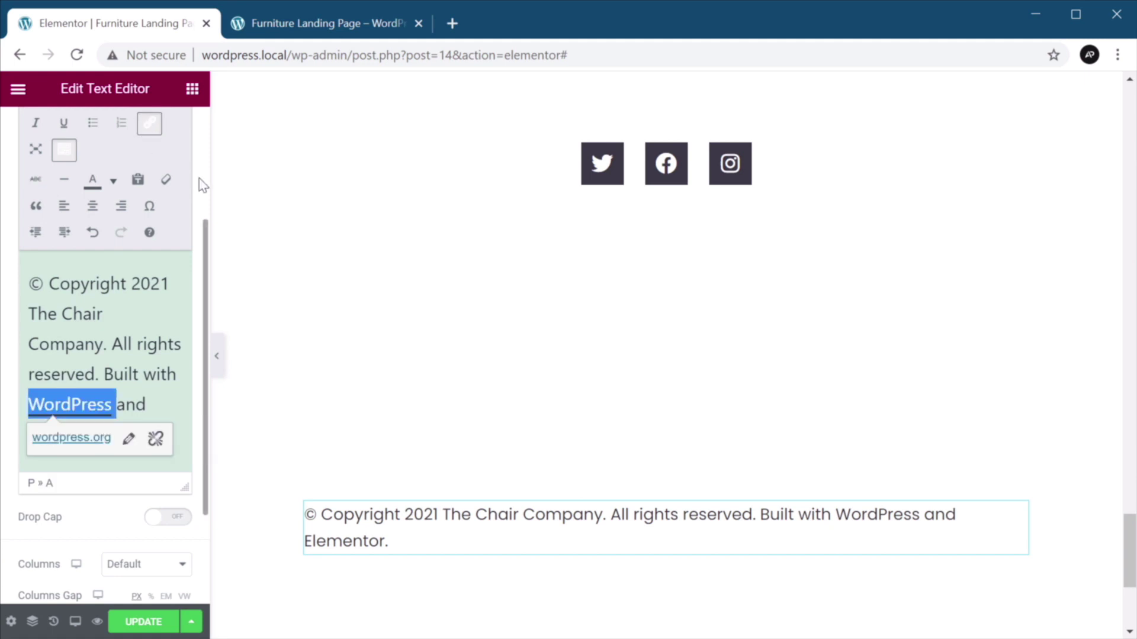
left_click(168, 374)
- Link the word "Elementor" in the copyright text to elementor.com
double_click(75, 434)
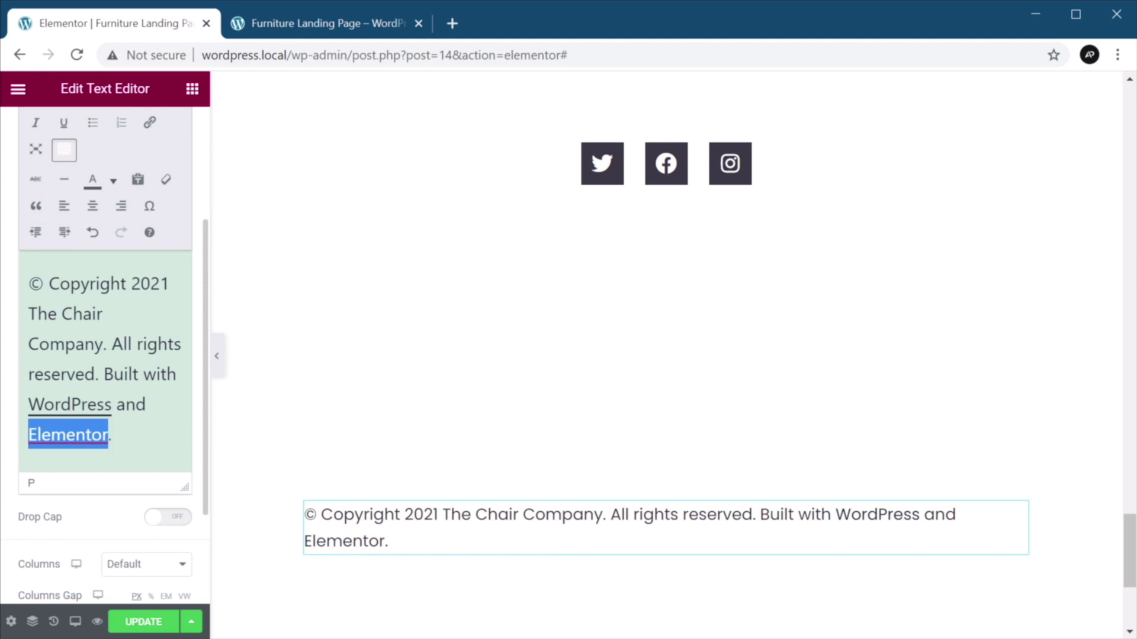
left_click(149, 122)
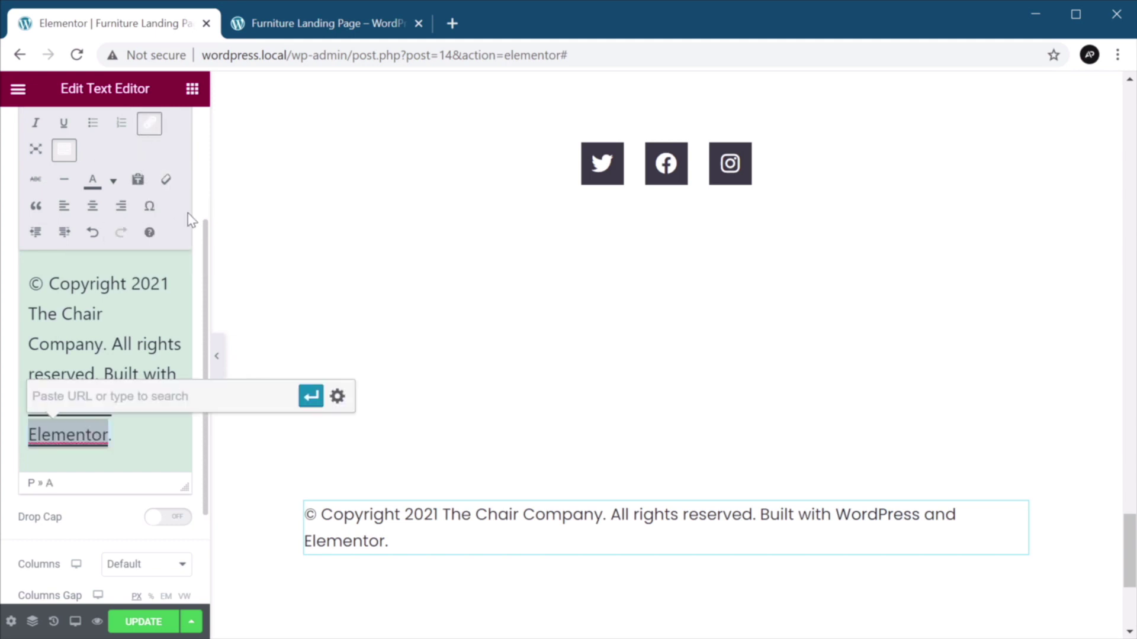
type("elementor.com")
key("Return")
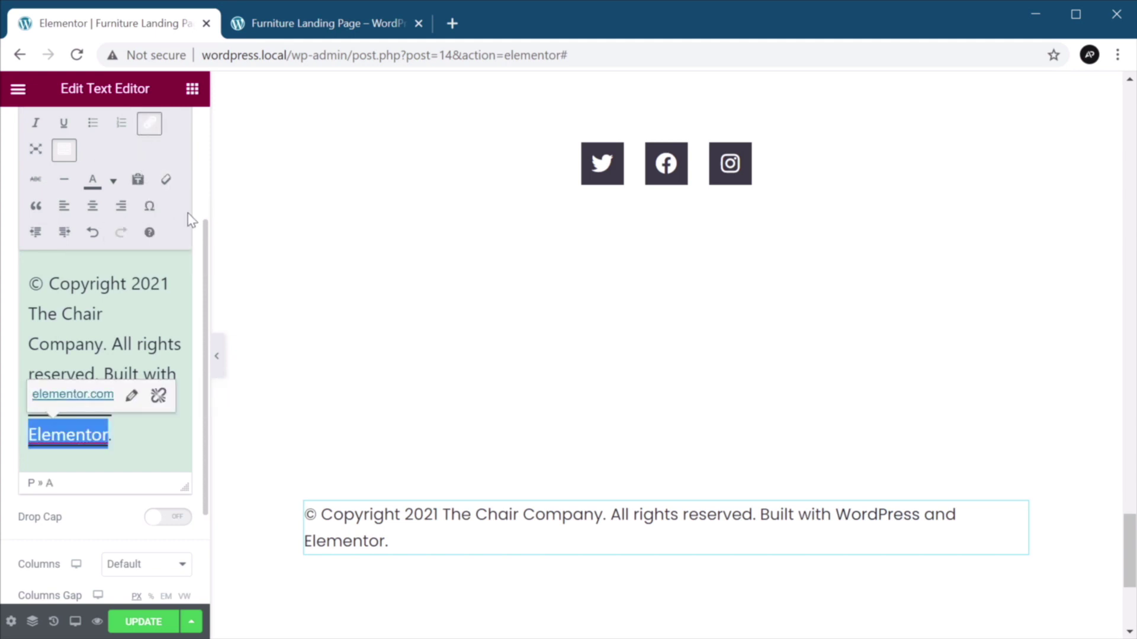
left_click(159, 437)
- Center-align the copyright text
scroll(140, 520, "down", 3)
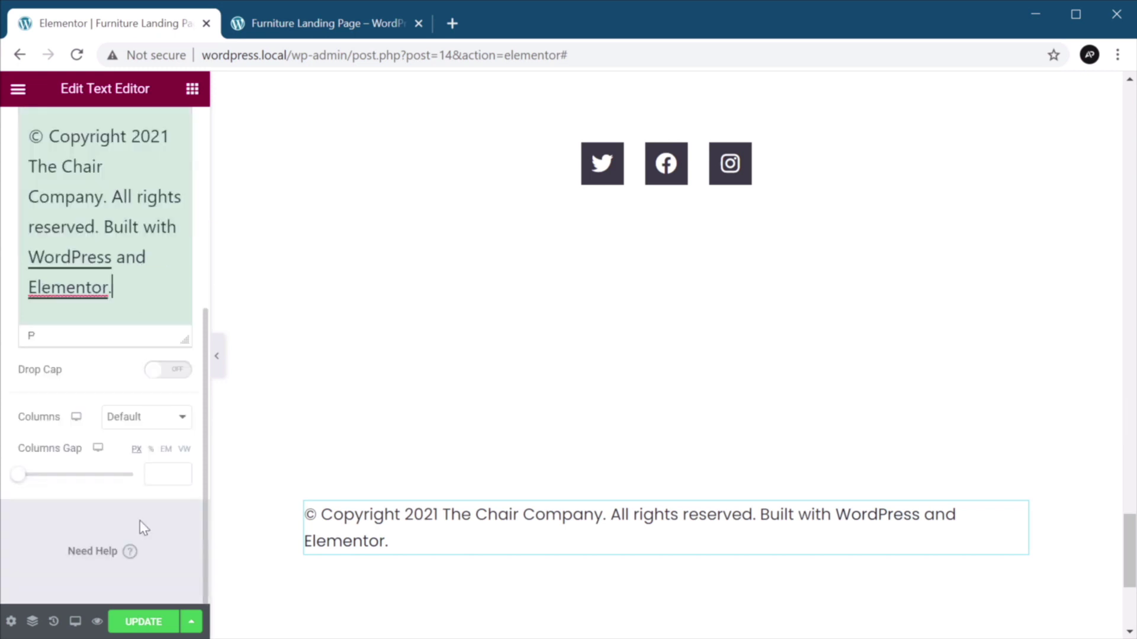
scroll(140, 520, "up", 6)
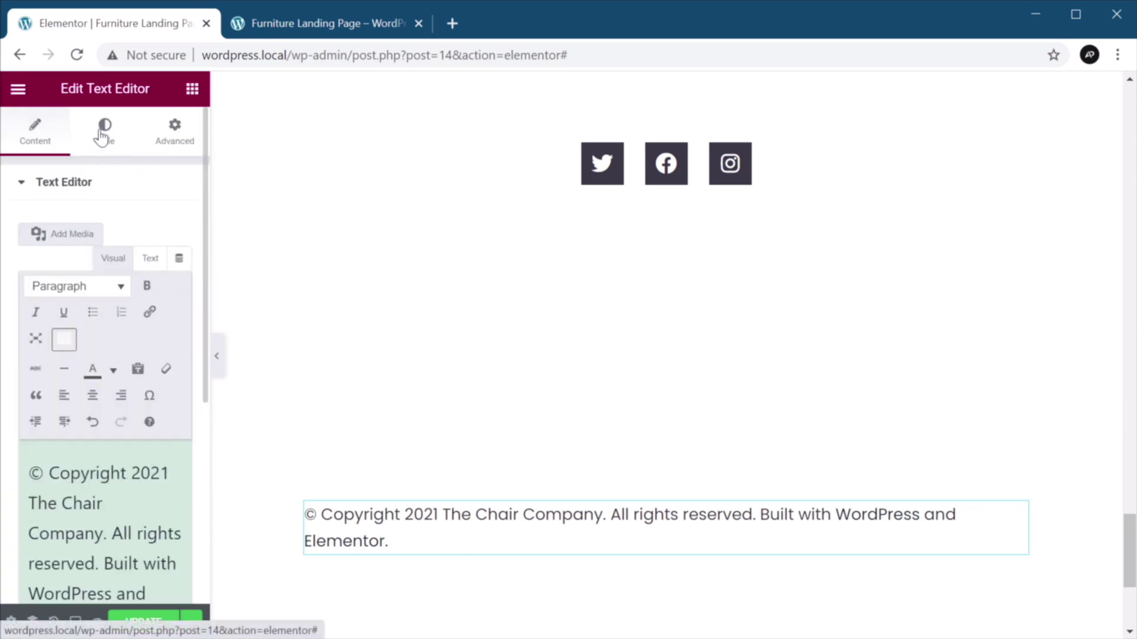
left_click(104, 134)
left_click(132, 228)
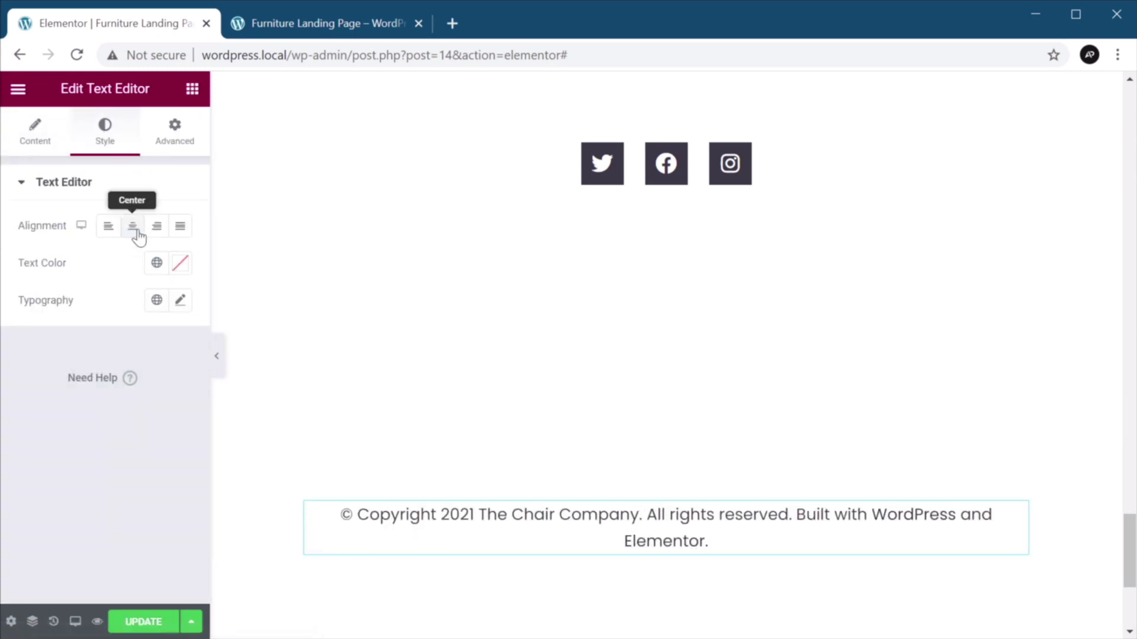
- Set the copyright text widget's positioning width to Custom with a value of 640 px
left_click(172, 141)
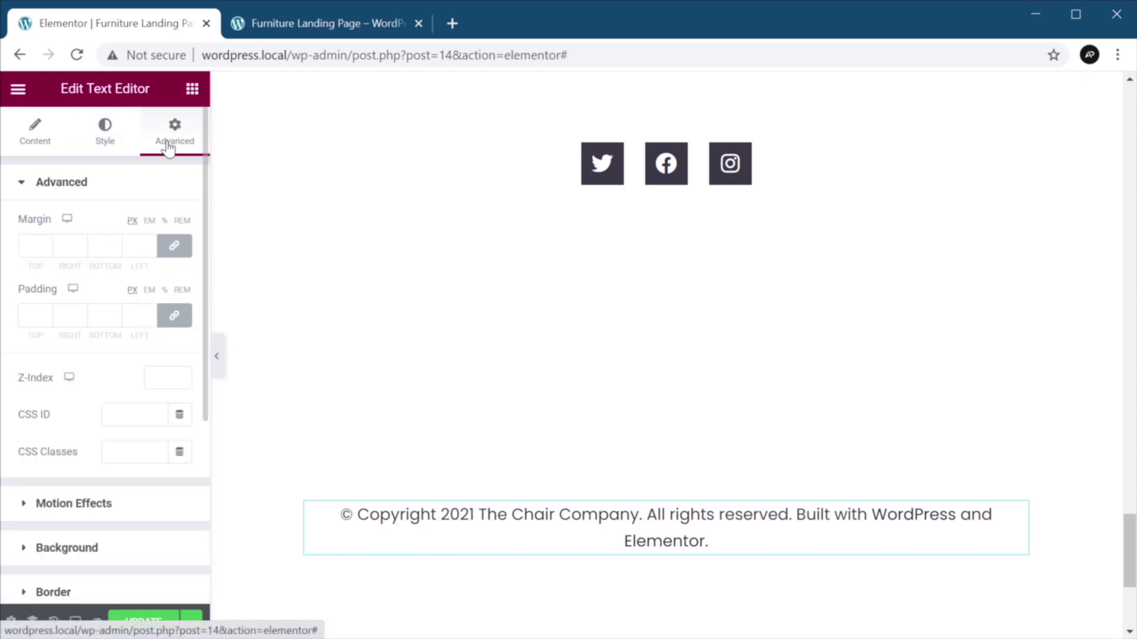
scroll(93, 441, "down", 4)
left_click(87, 370)
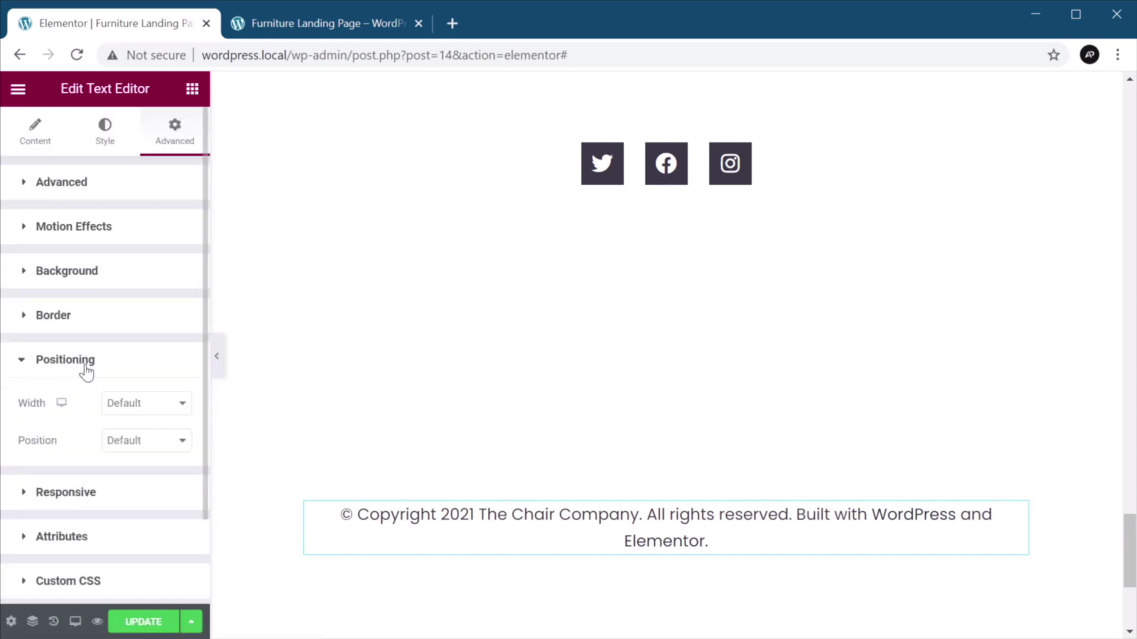
left_click(125, 403)
left_click(121, 462)
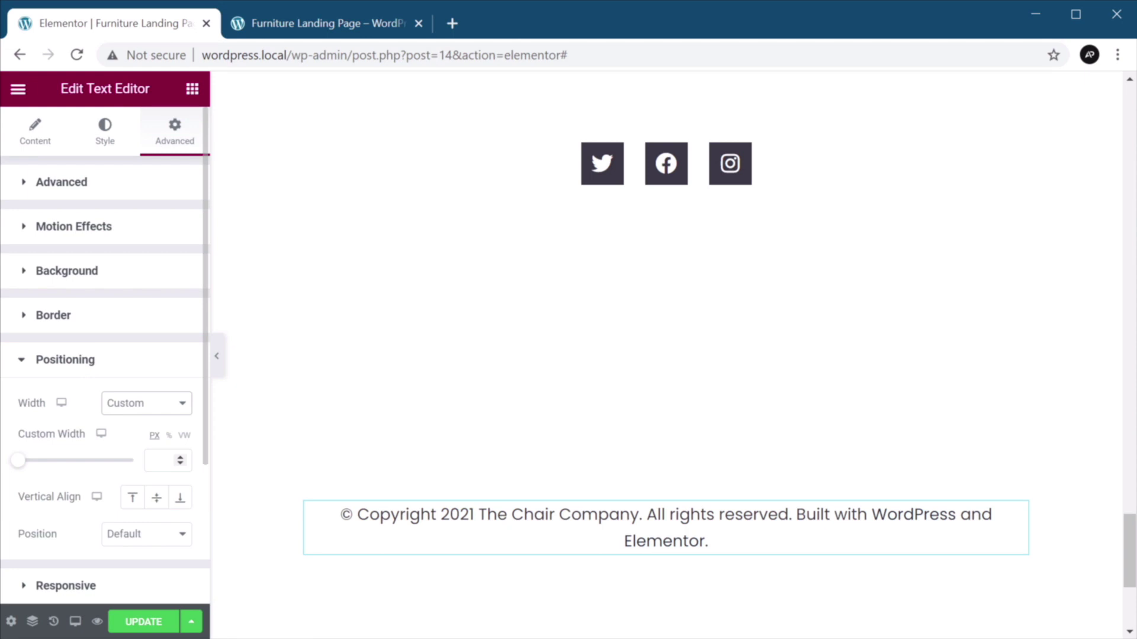
left_click(155, 461)
type("640")
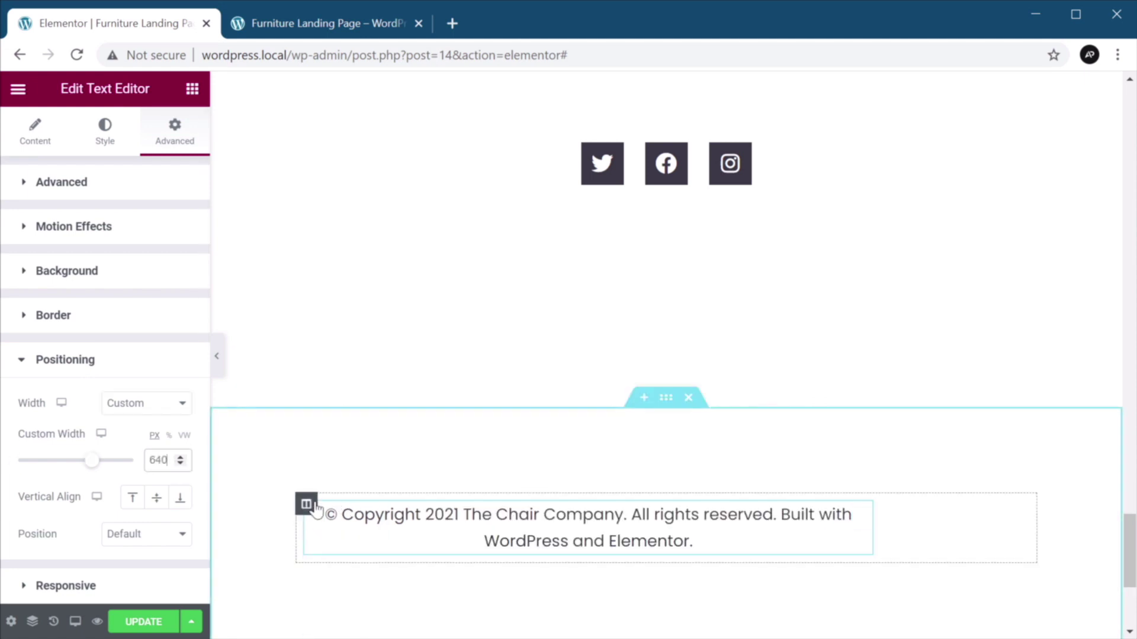
- Set the footer column's horizontal alignment to Center
left_click(306, 505)
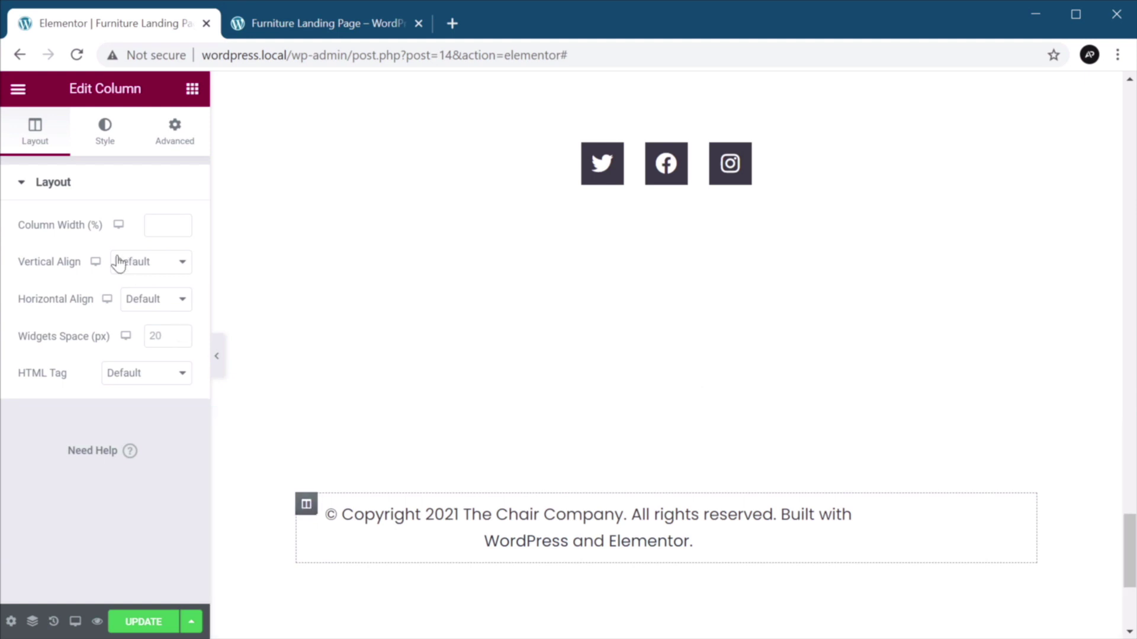
left_click(155, 300)
left_click(142, 345)
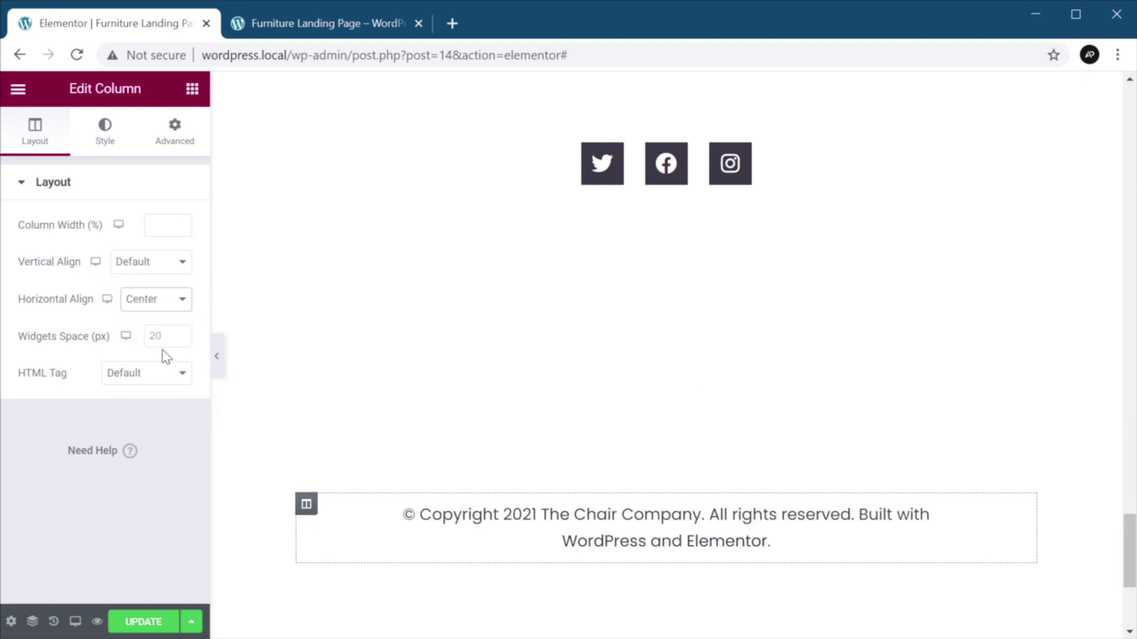
- Set the footer column's padding to 0 px on all sides and update the page
left_click(152, 336)
left_click(177, 138)
left_click(33, 315)
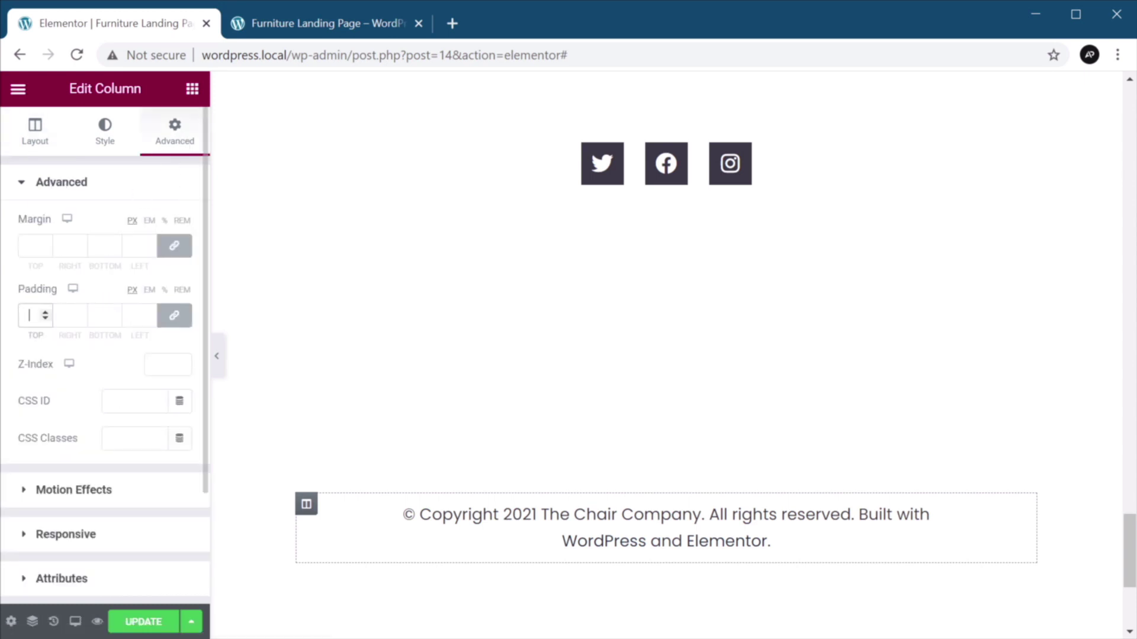
type("0")
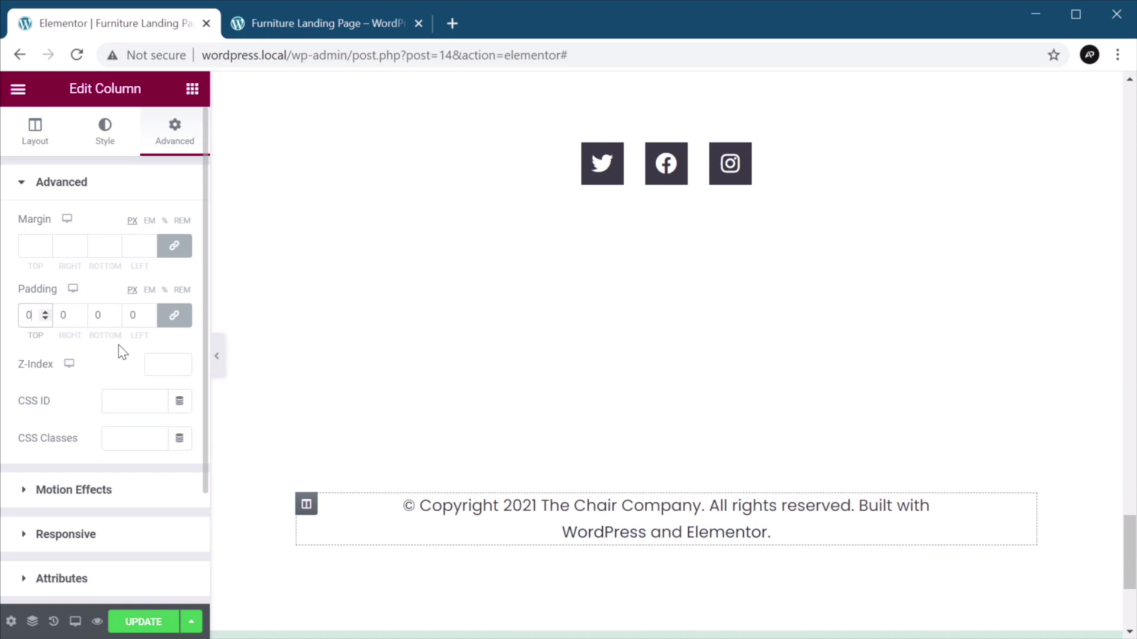
left_click(155, 622)
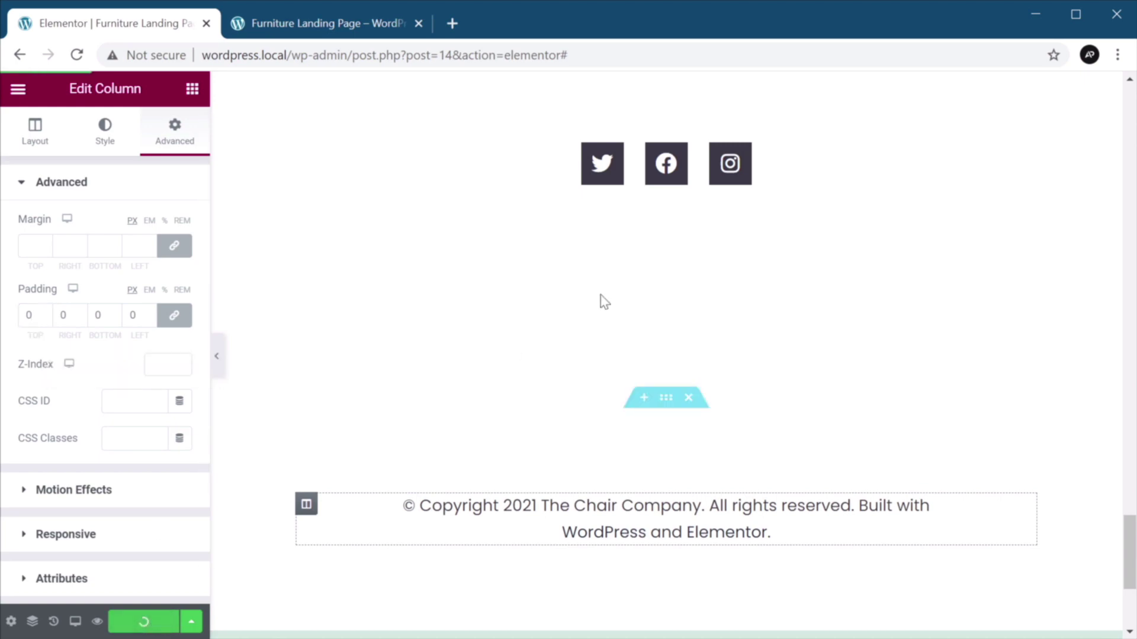
- Set the "Visit our store" column's widgets space to 0 and its padding to 0 px on all sides, and update the page
scroll(610, 278, "up", 4)
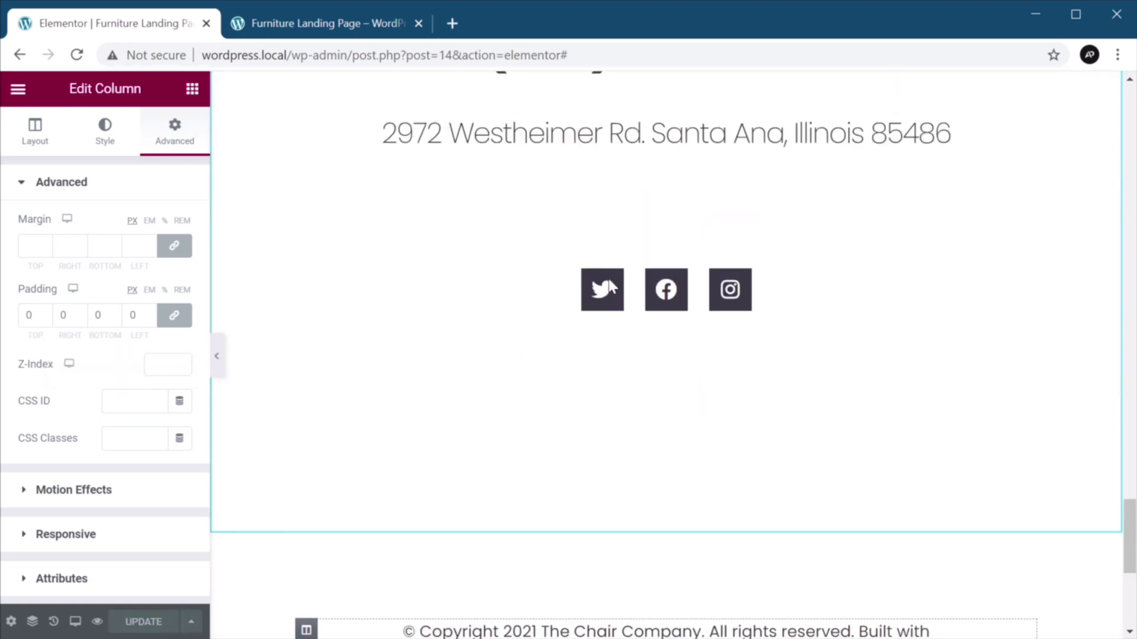
scroll(473, 178, "up", 1)
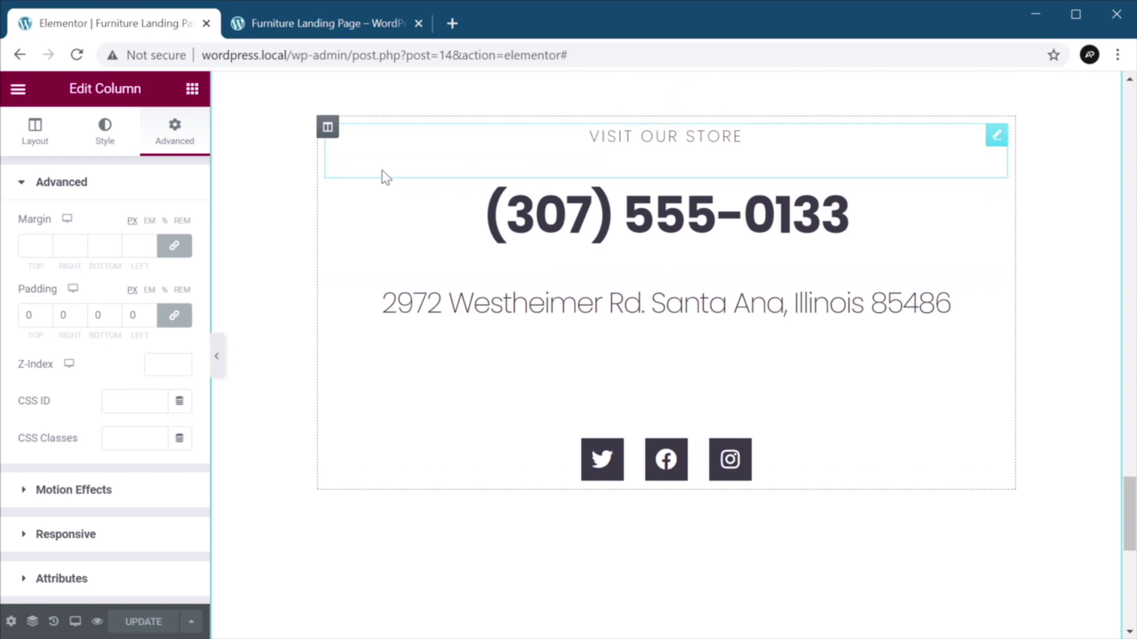
left_click(328, 127)
left_click(155, 336)
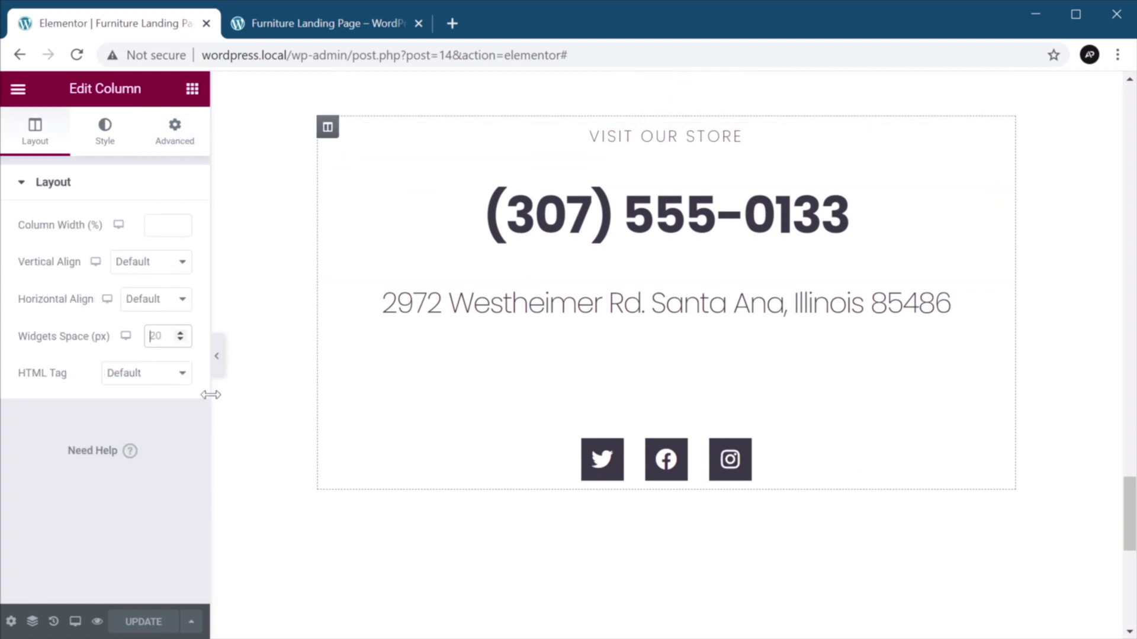
type("0")
left_click(177, 133)
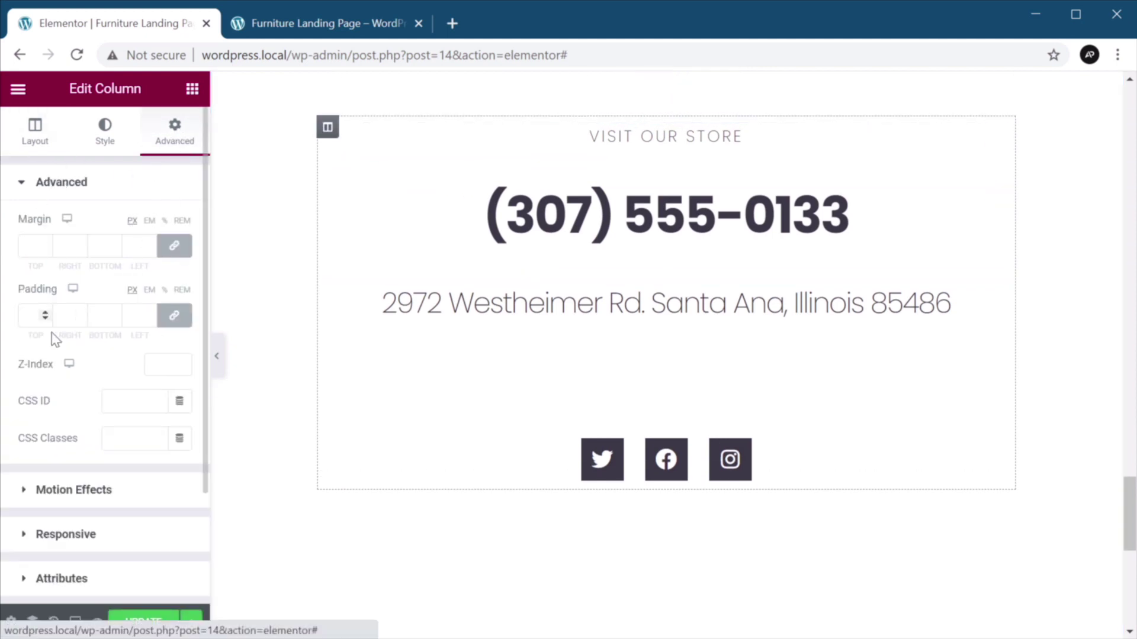
left_click(30, 315)
type("0")
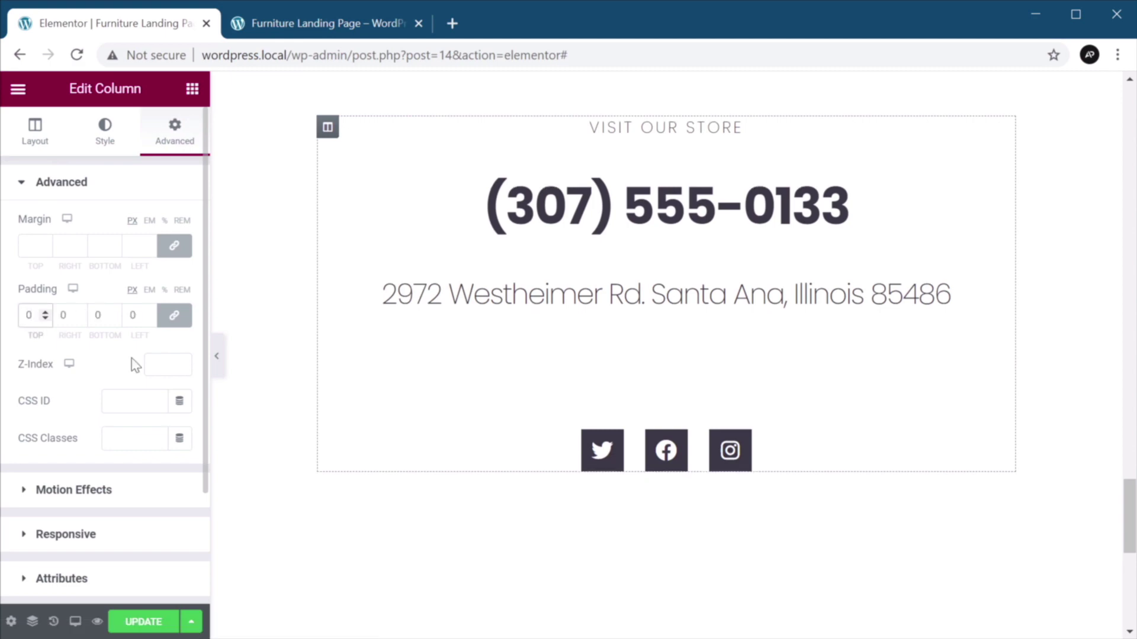
left_click(145, 622)
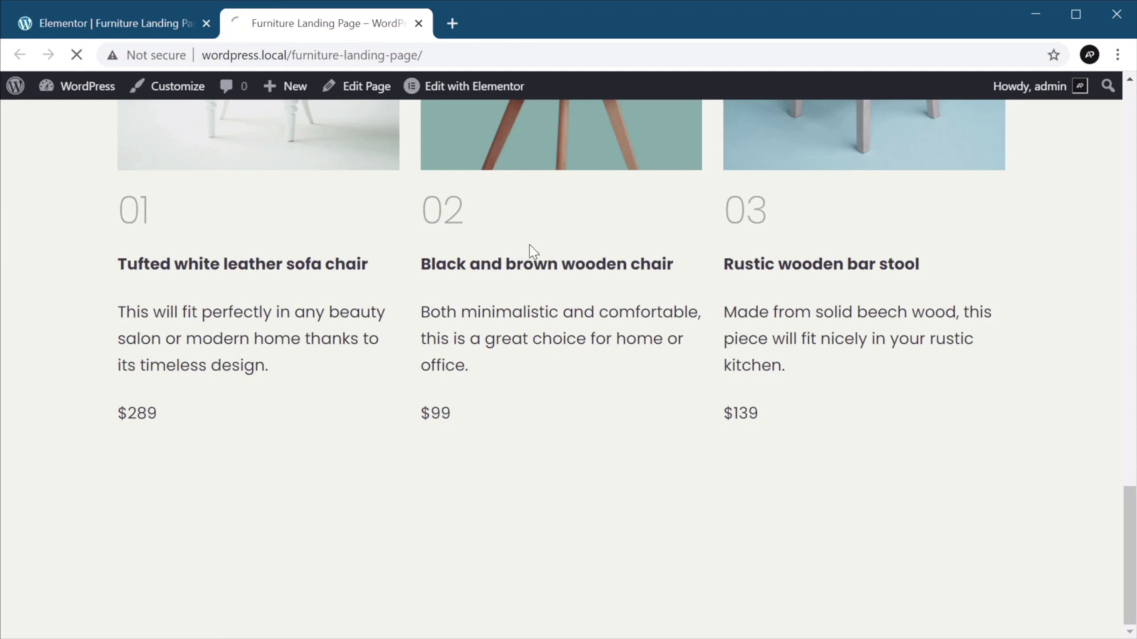
- Switch to the live furniture landing page and review its sections down to the copyright text and its links
scroll(982, 163, "down", 3)
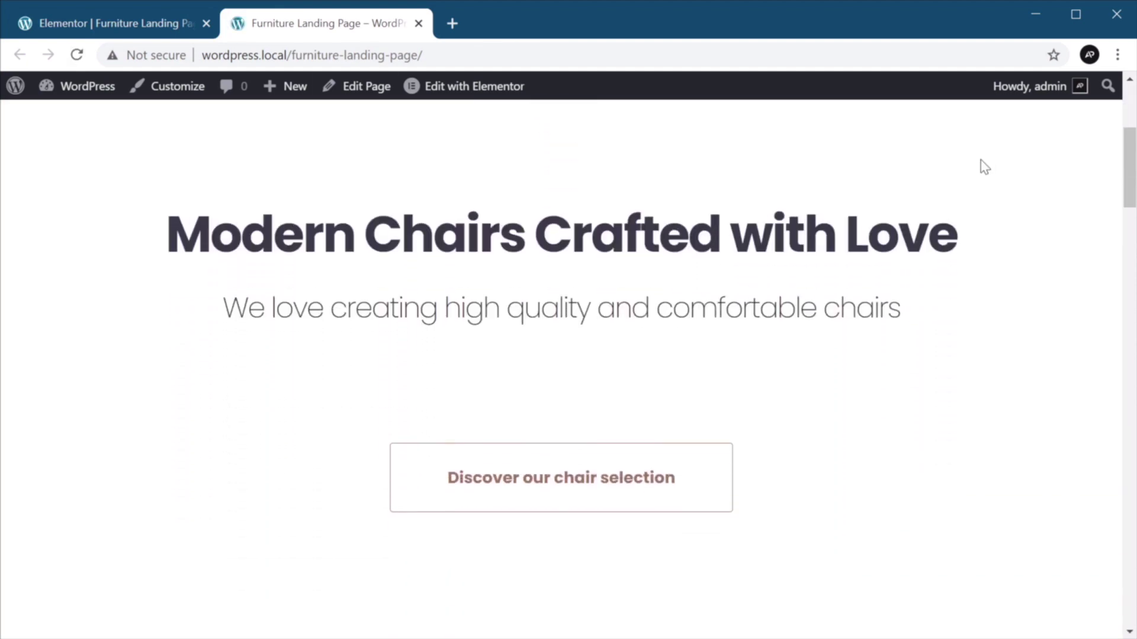
left_click(561, 363)
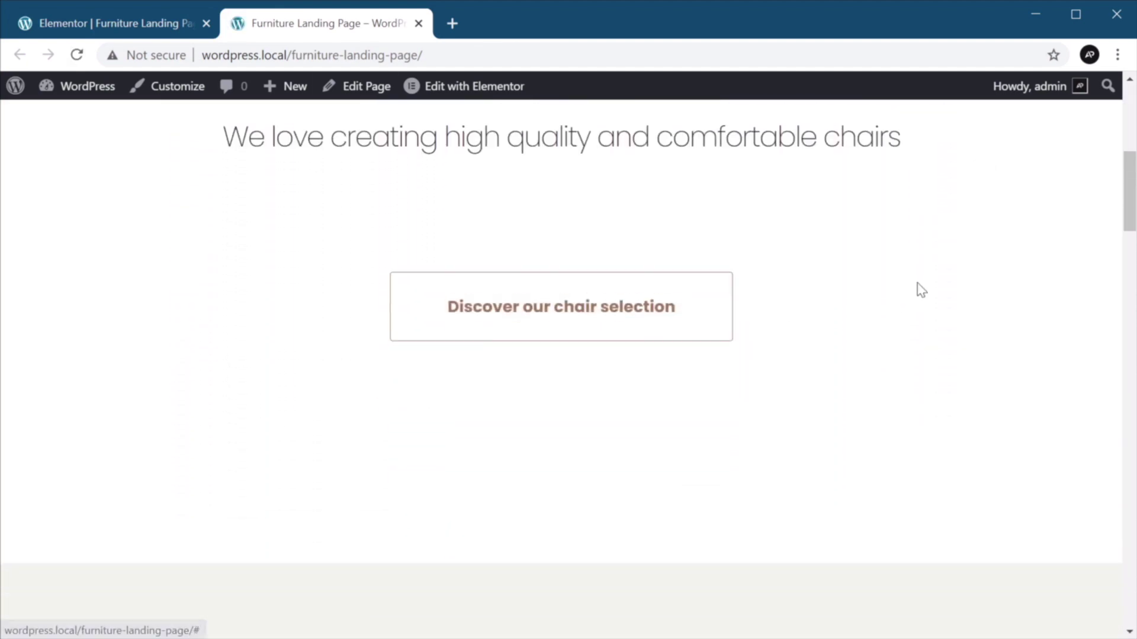
scroll(917, 282, "down", 7)
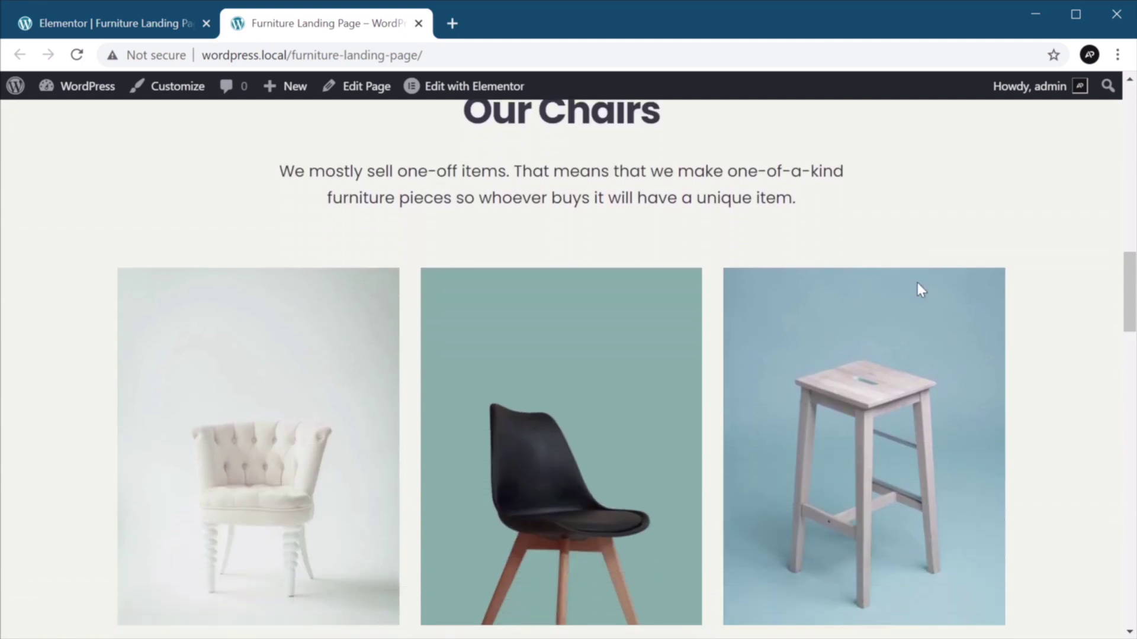
scroll(918, 283, "down", 8)
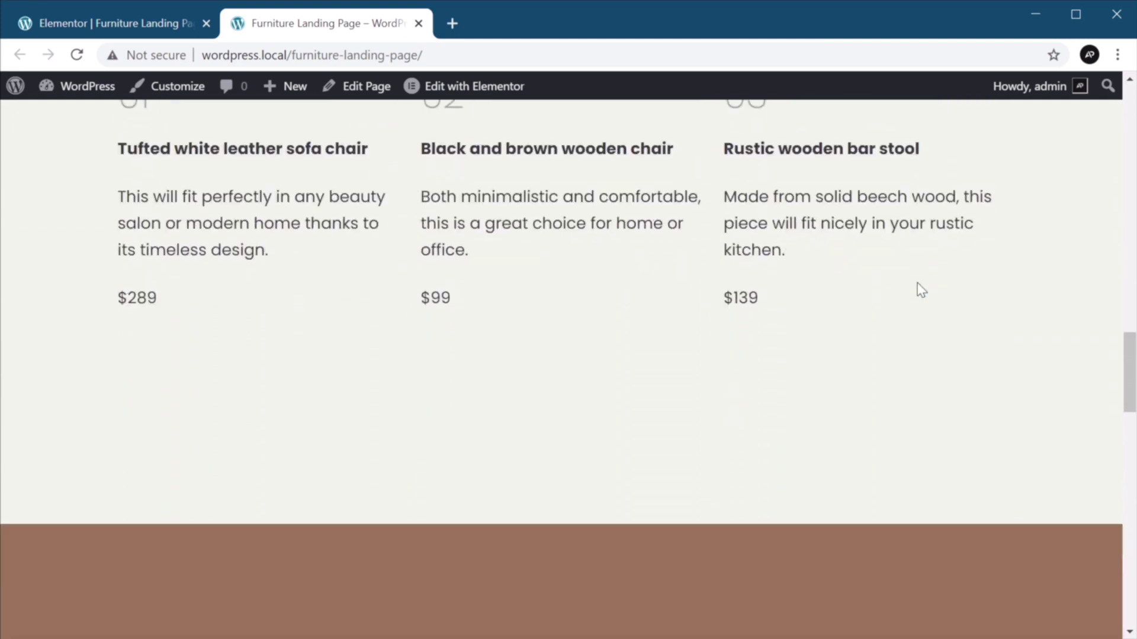
scroll(918, 286, "down", 7)
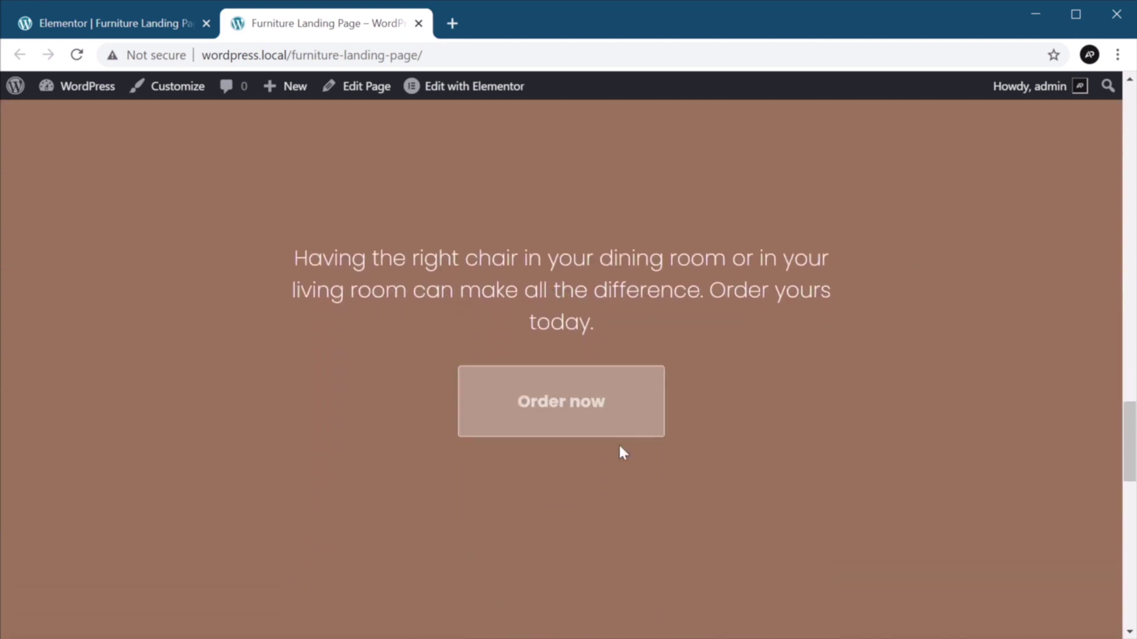
scroll(868, 314, "down", 10)
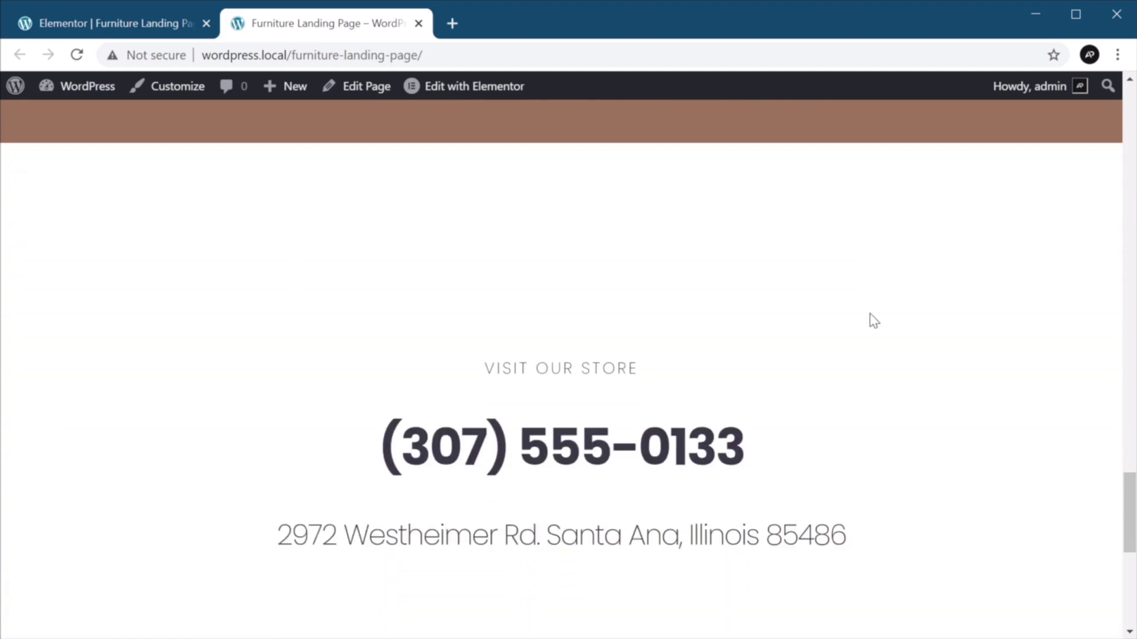
scroll(787, 343, "down", 3)
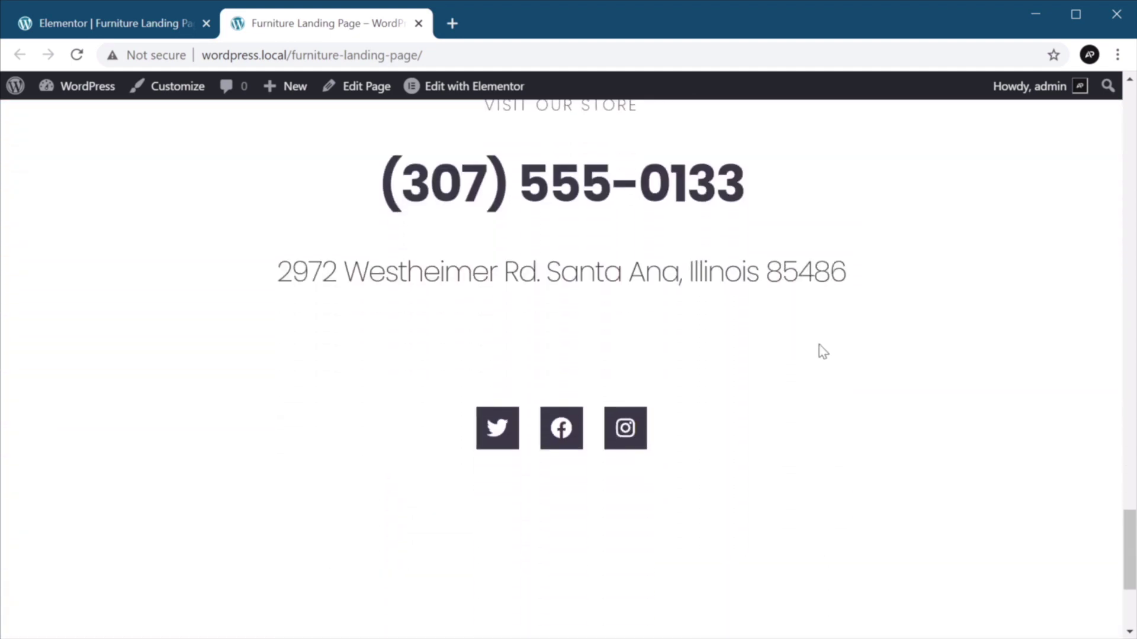
scroll(770, 353, "down", 2)
scroll(734, 343, "down", 2)
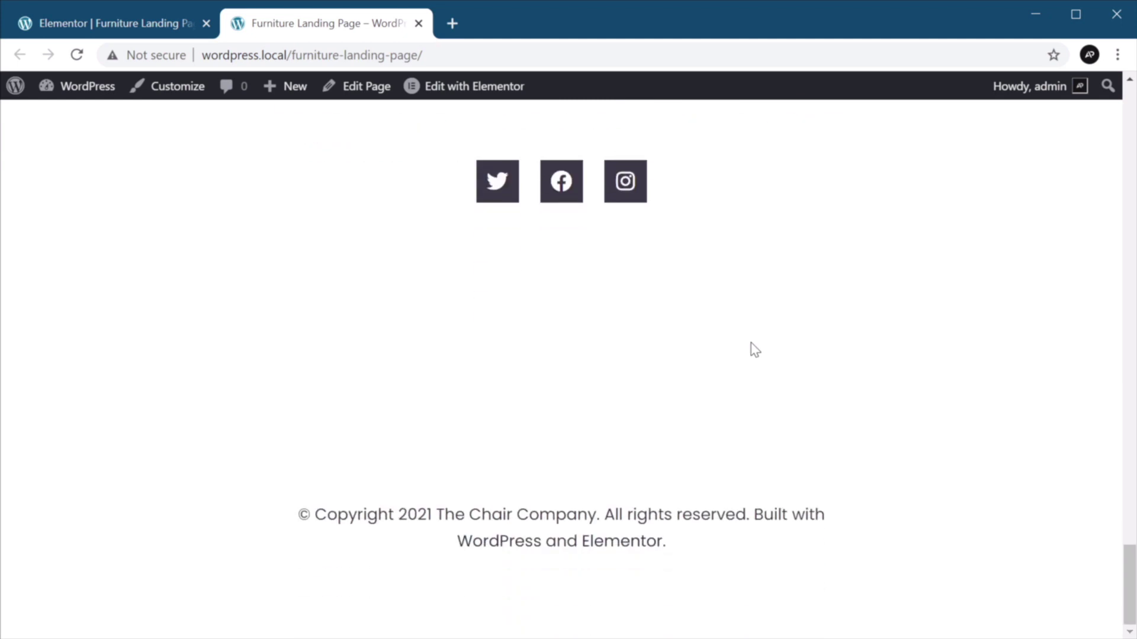
left_click_drag(455, 514, 779, 555)
left_click(780, 558)
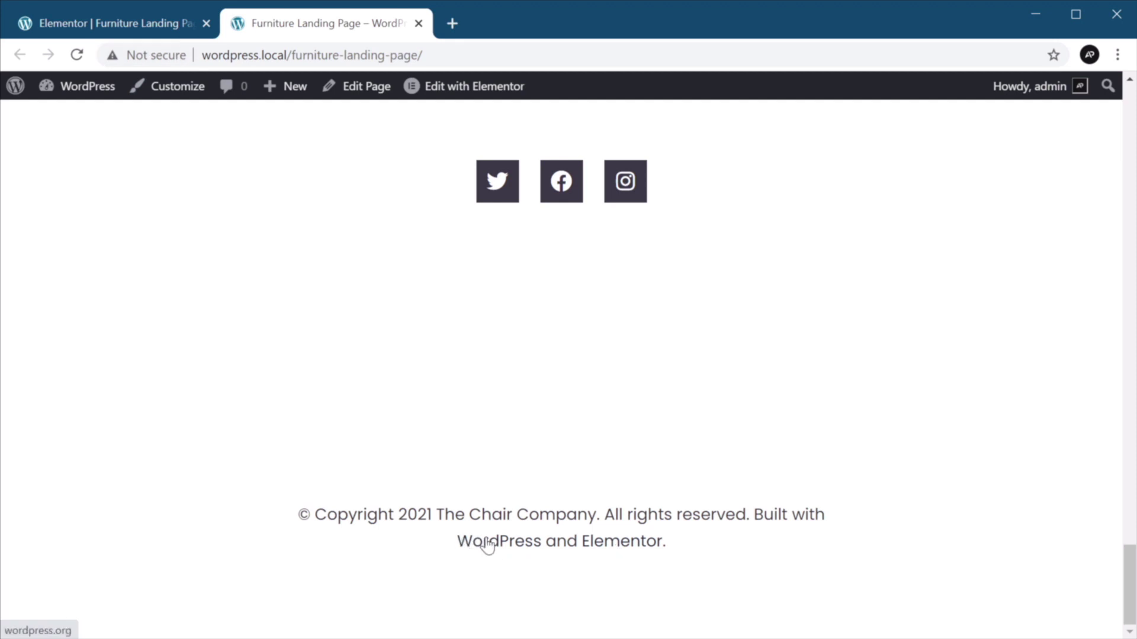
- Back in the Elementor editor, set the site-wide normal link color to the global Custom accent color in the typography settings
left_click(93, 31)
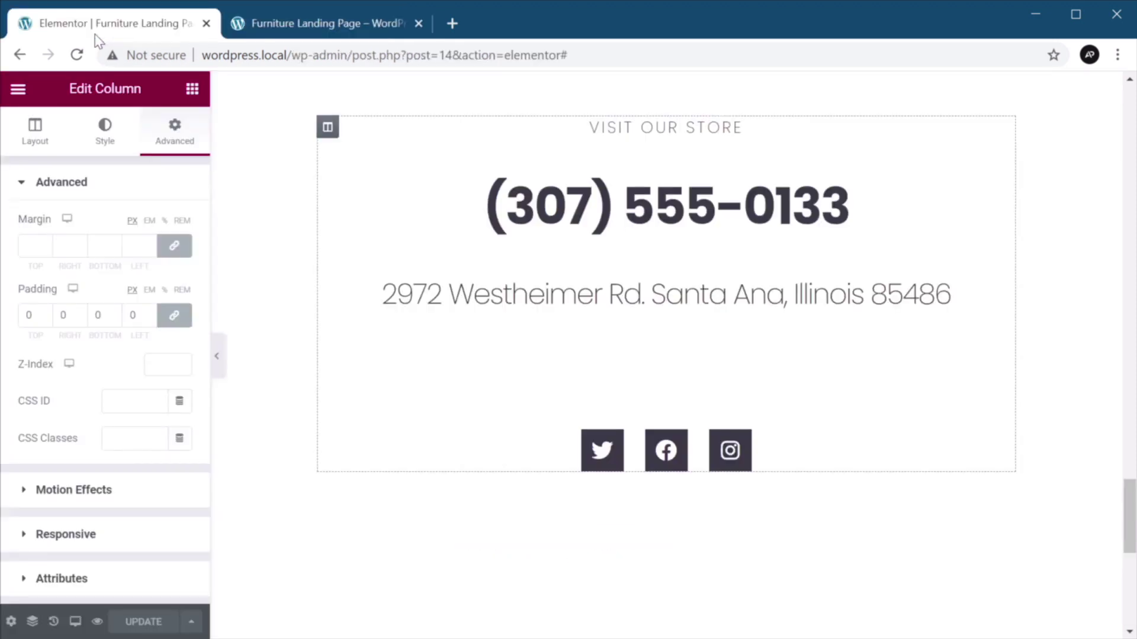
left_click(17, 90)
left_click(84, 165)
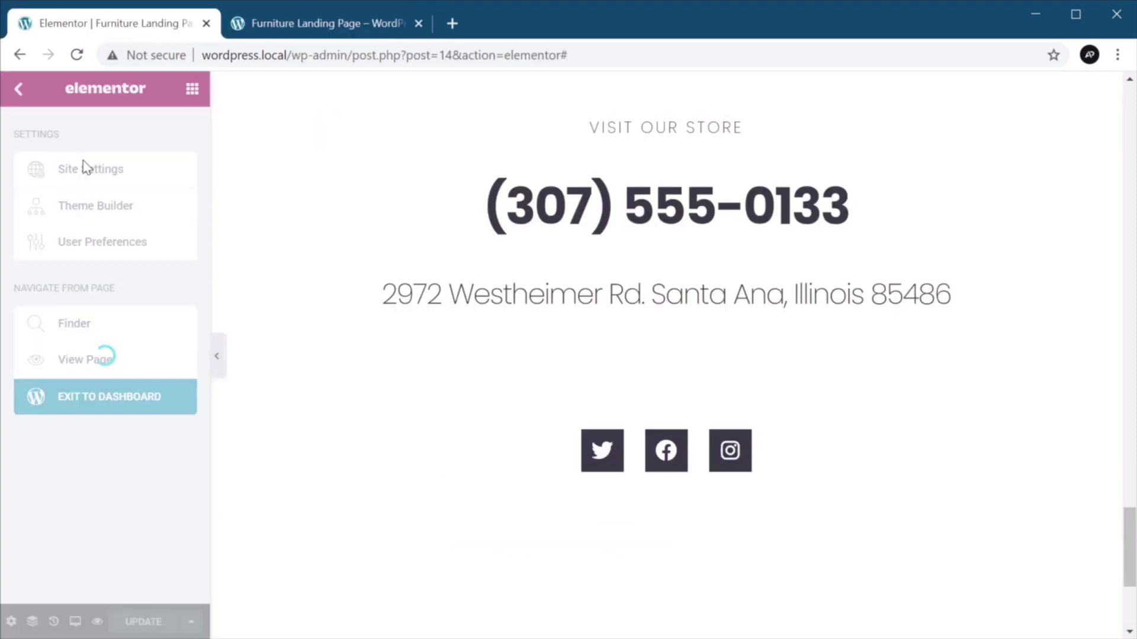
left_click(92, 295)
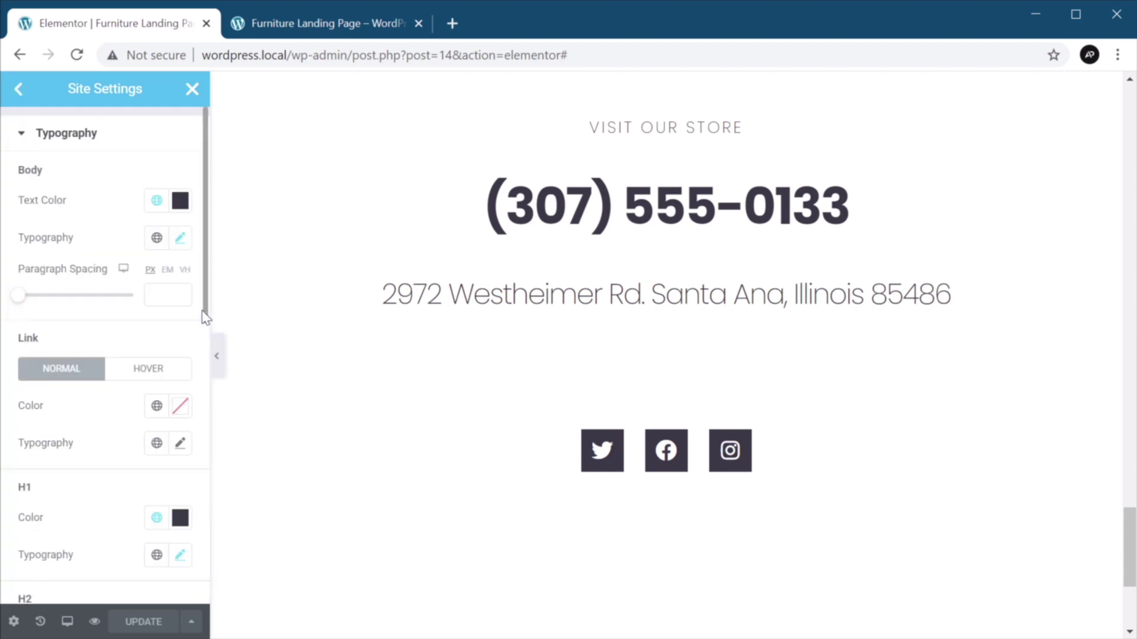
left_click(157, 407)
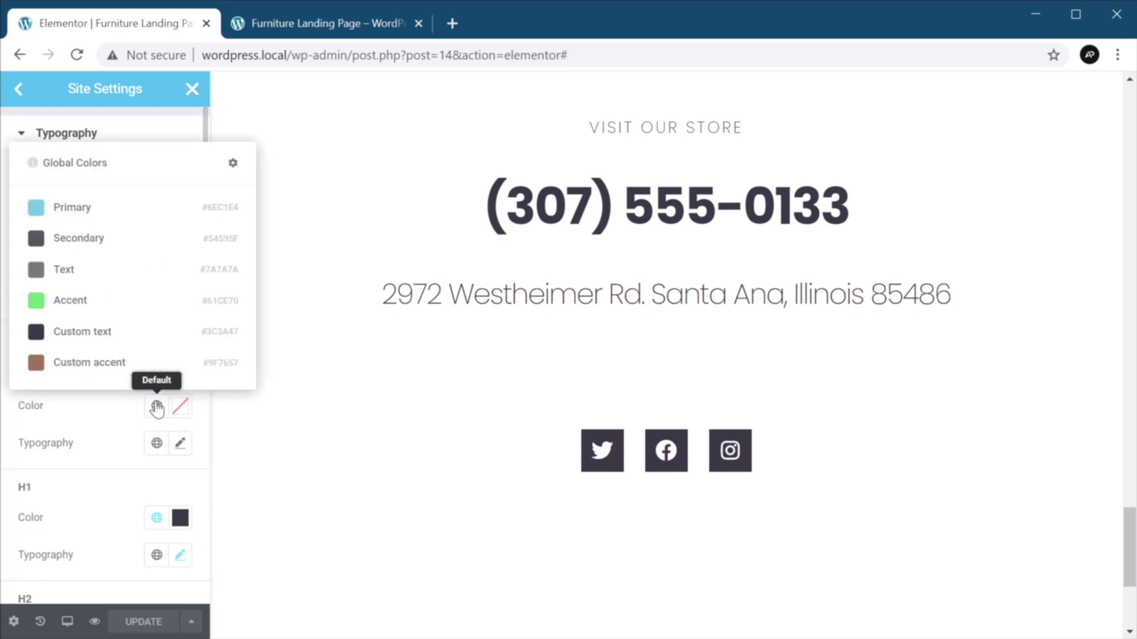
left_click(139, 367)
scroll(471, 359, "down", 5)
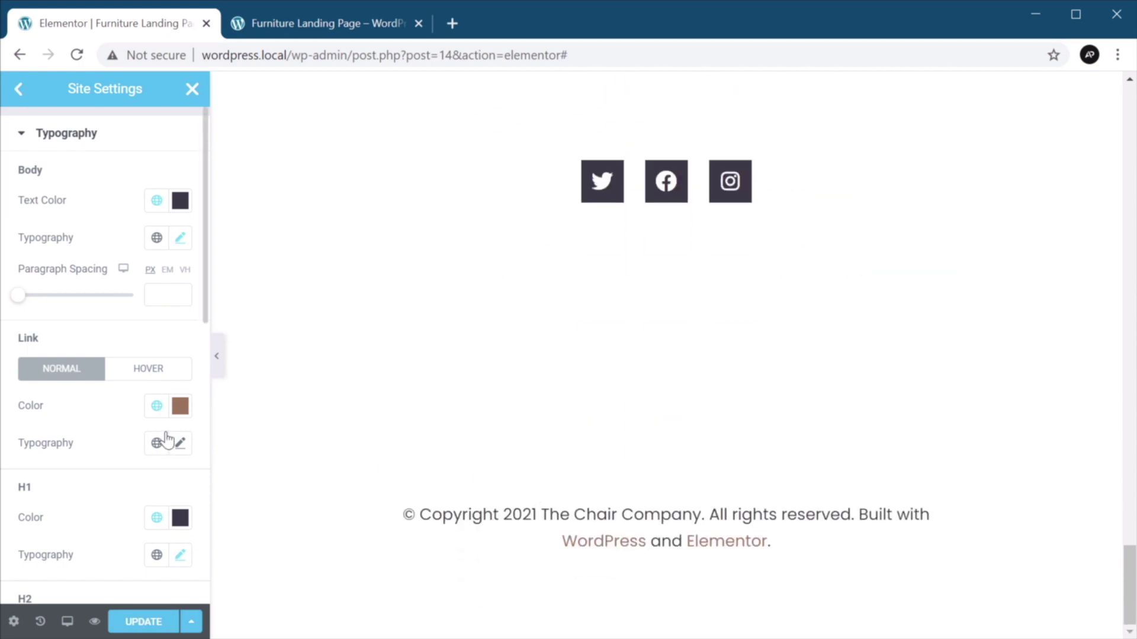
- Set the font weight of the site-wide normal link typography to Bold
left_click(180, 446)
scroll(122, 412, "down", 5)
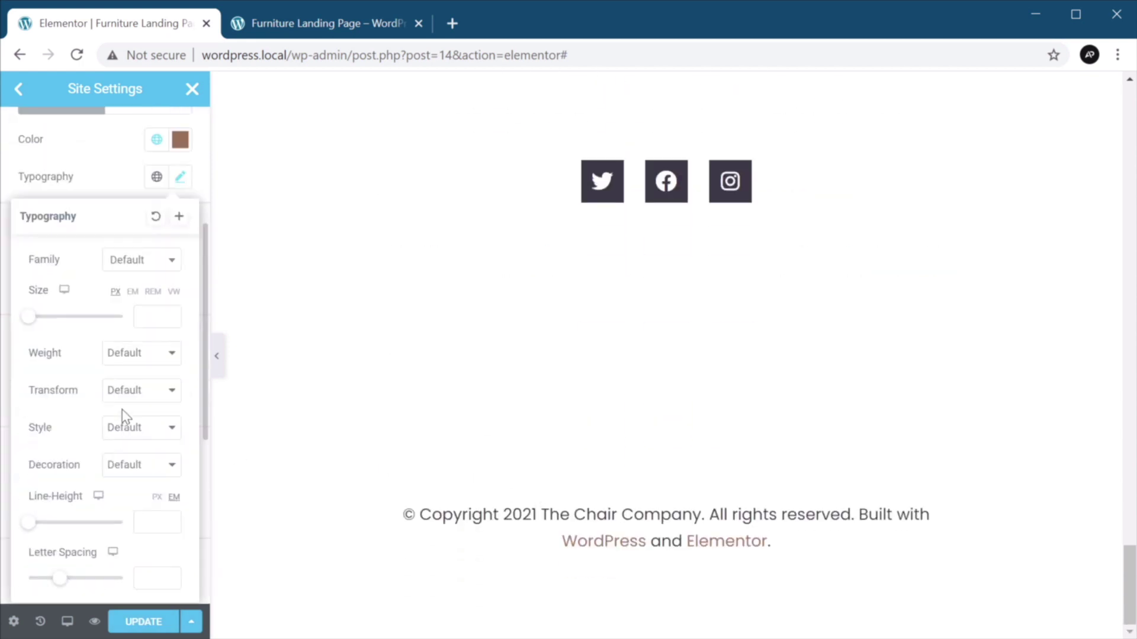
left_click(140, 356)
left_click(143, 523)
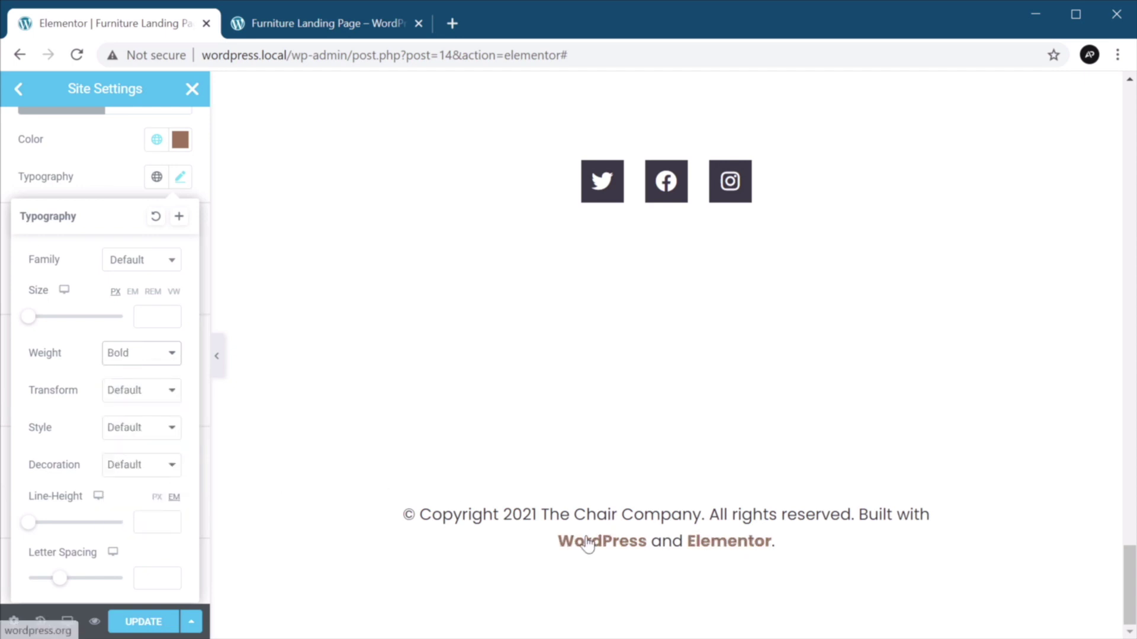
left_click(129, 190)
scroll(109, 177, "up", 5)
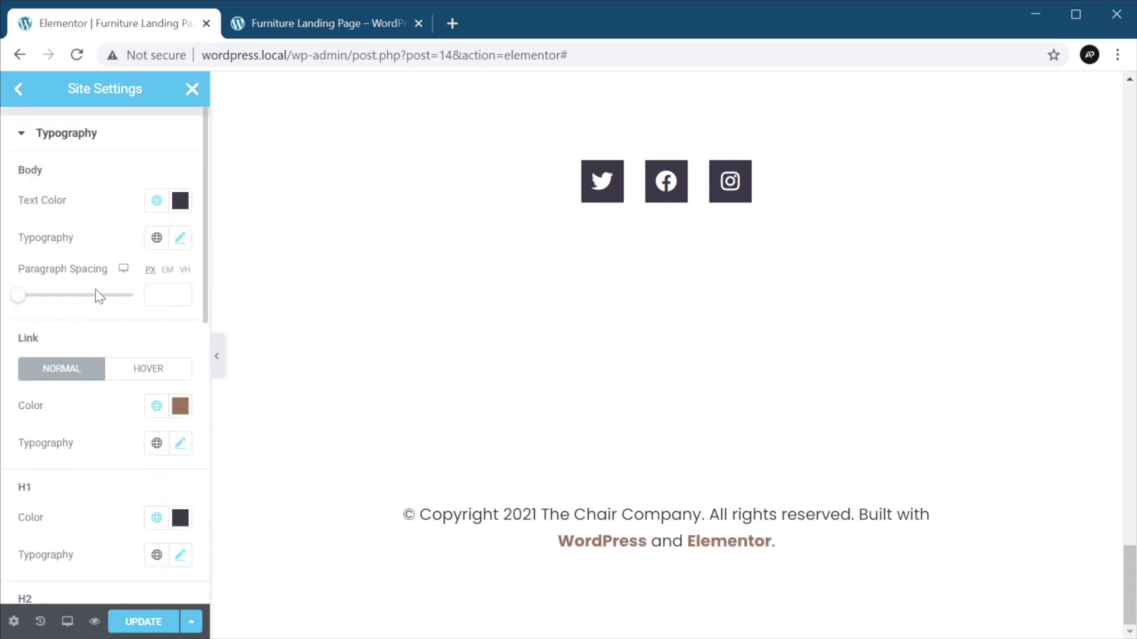
- Set the site-wide link hover color to the global Custom text color and save the site settings
left_click(155, 373)
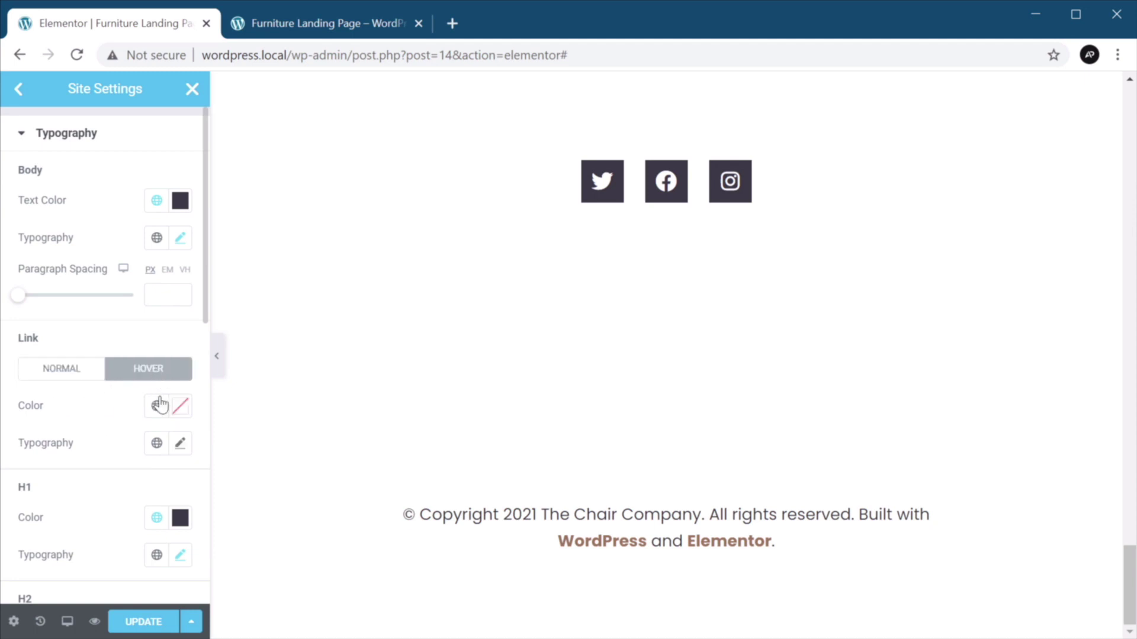
left_click(156, 406)
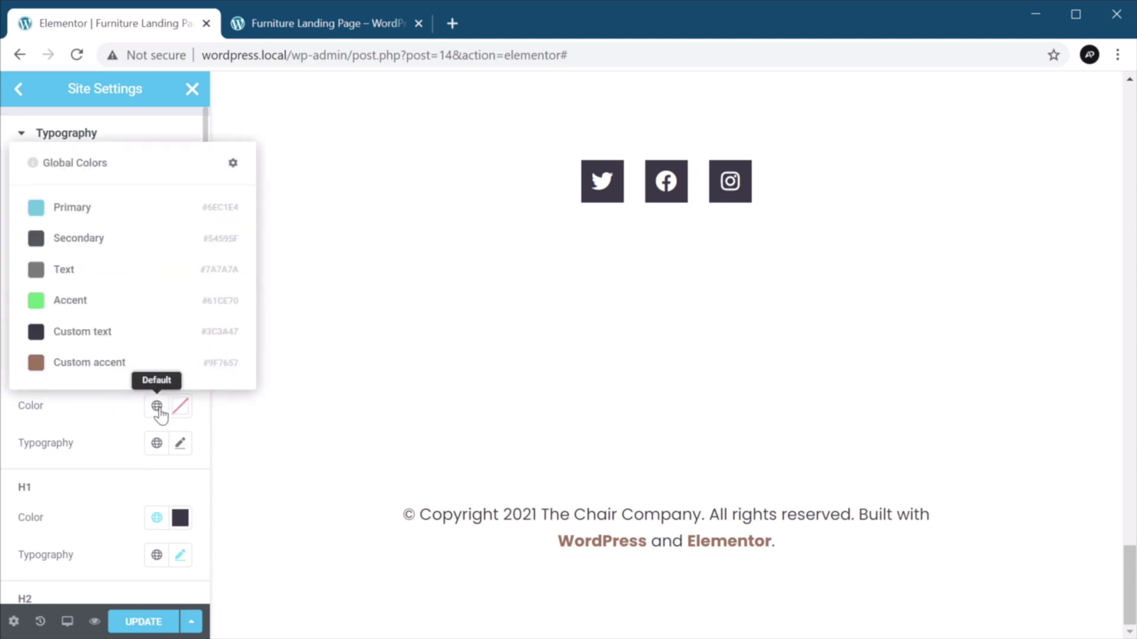
left_click(109, 337)
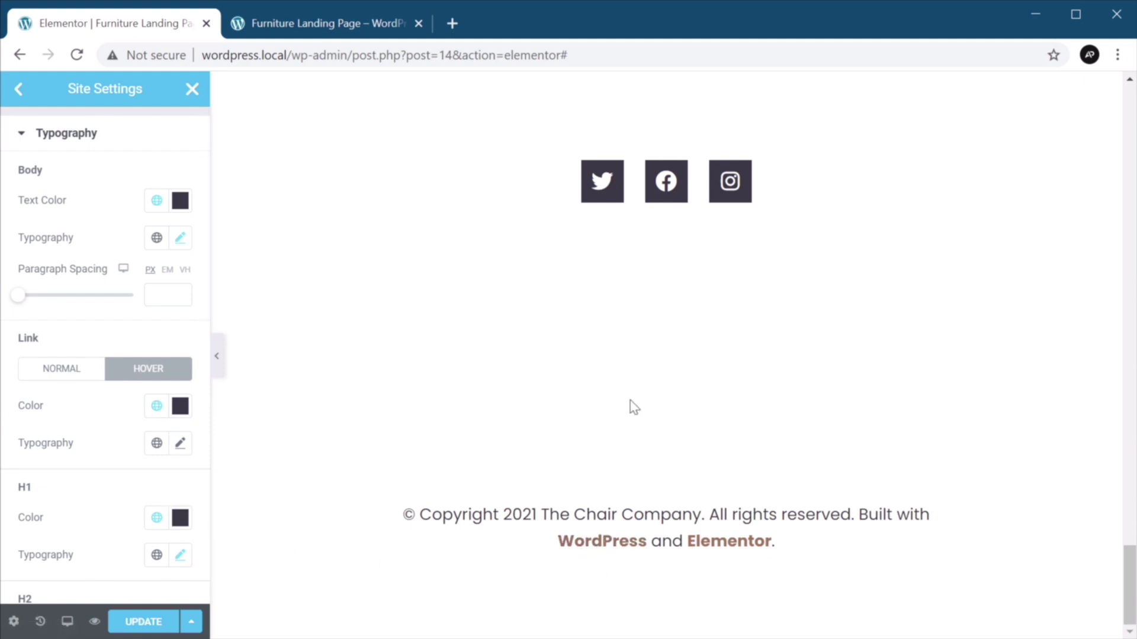
scroll(630, 401, "up", 5)
scroll(441, 469, "up", 2)
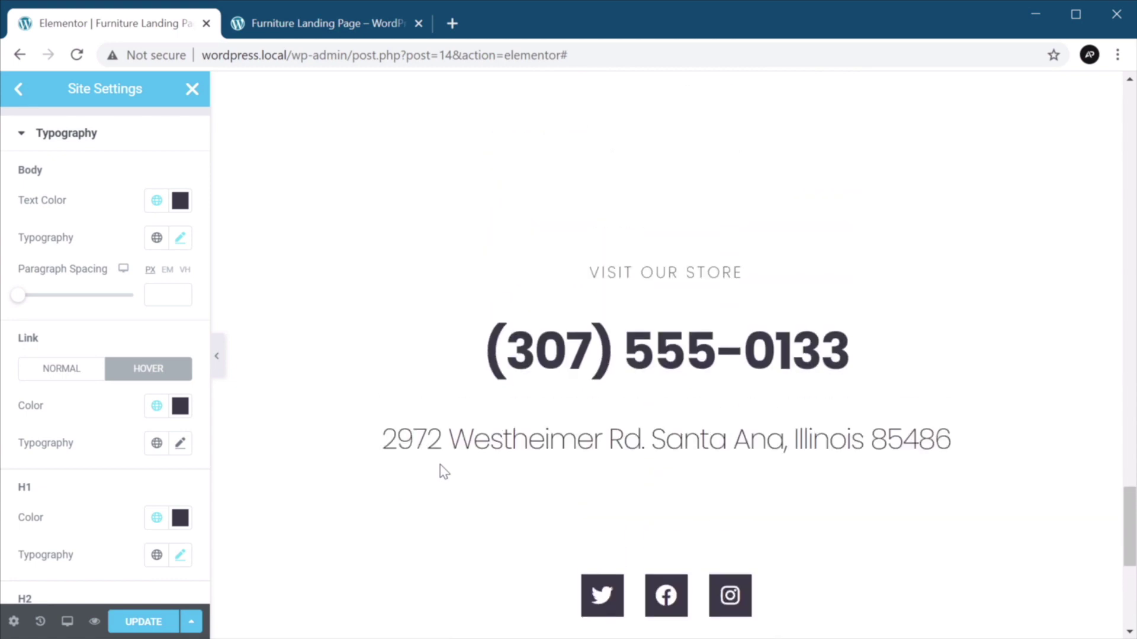
key("ctrl+s")
scroll(686, 378, "up", 10)
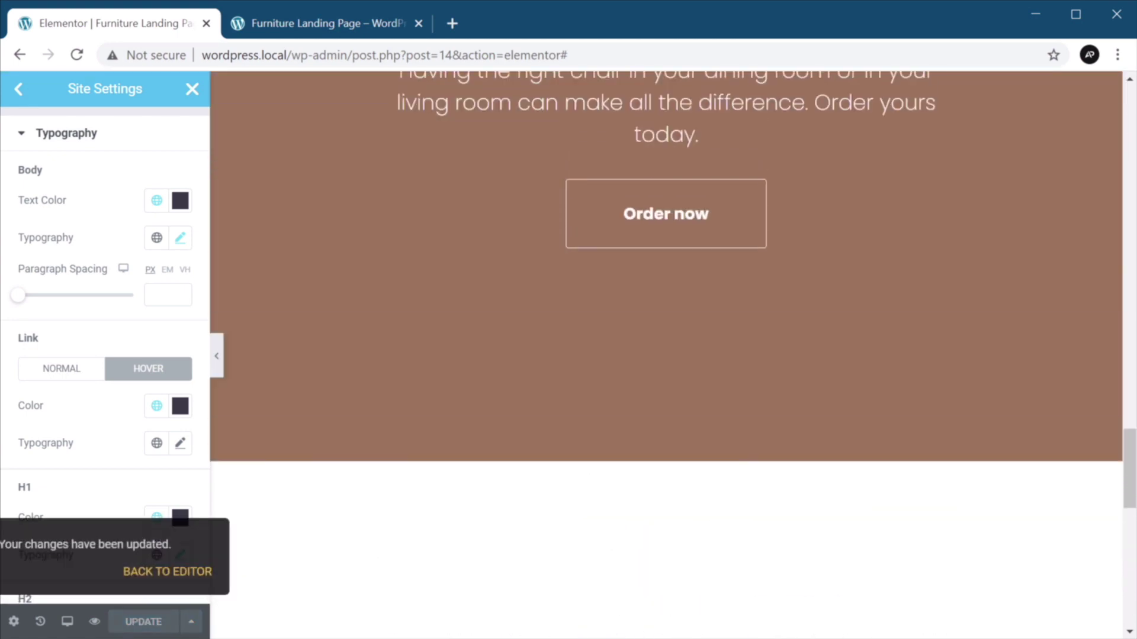
scroll(687, 378, "up", 15)
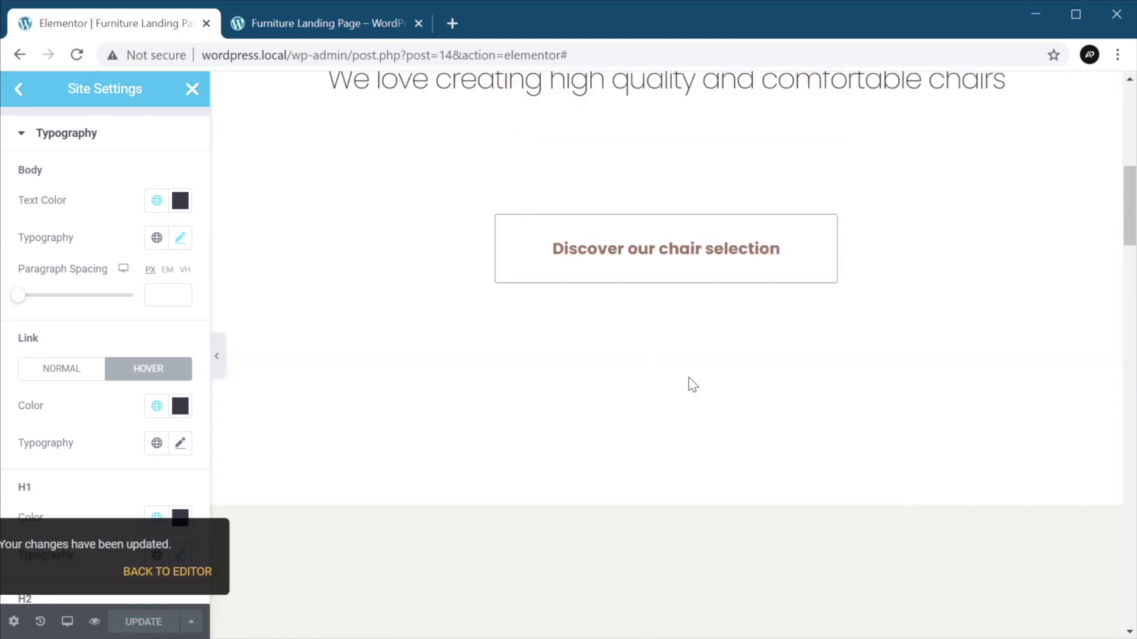
scroll(656, 379, "down", 4)
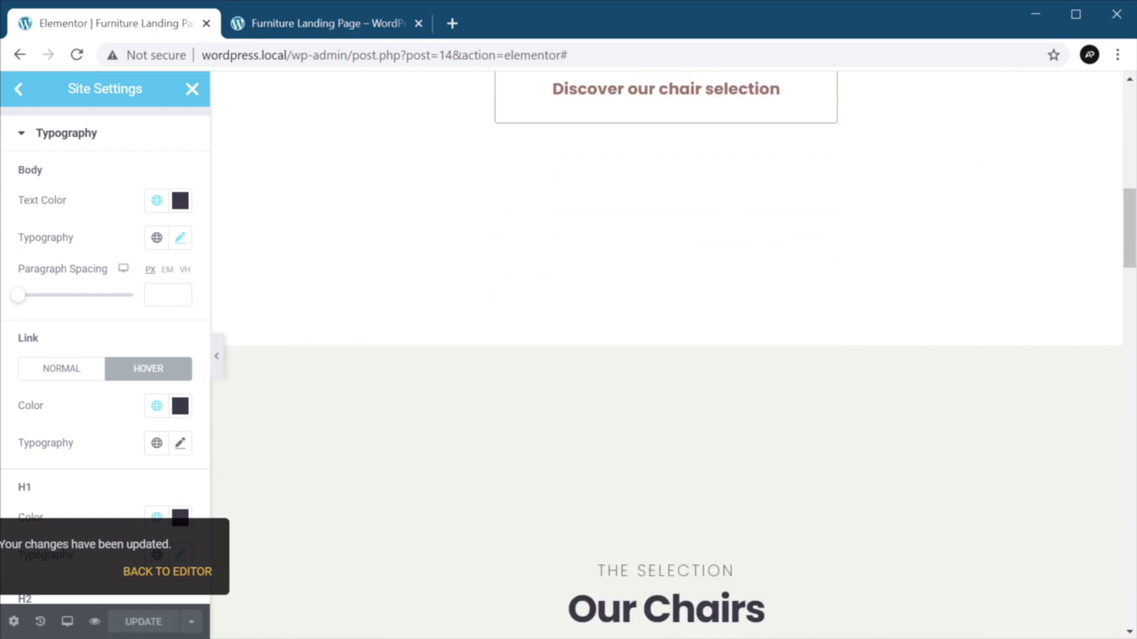
- Close the site settings and return to the page's widget editing view
scroll(638, 404, "up", 3)
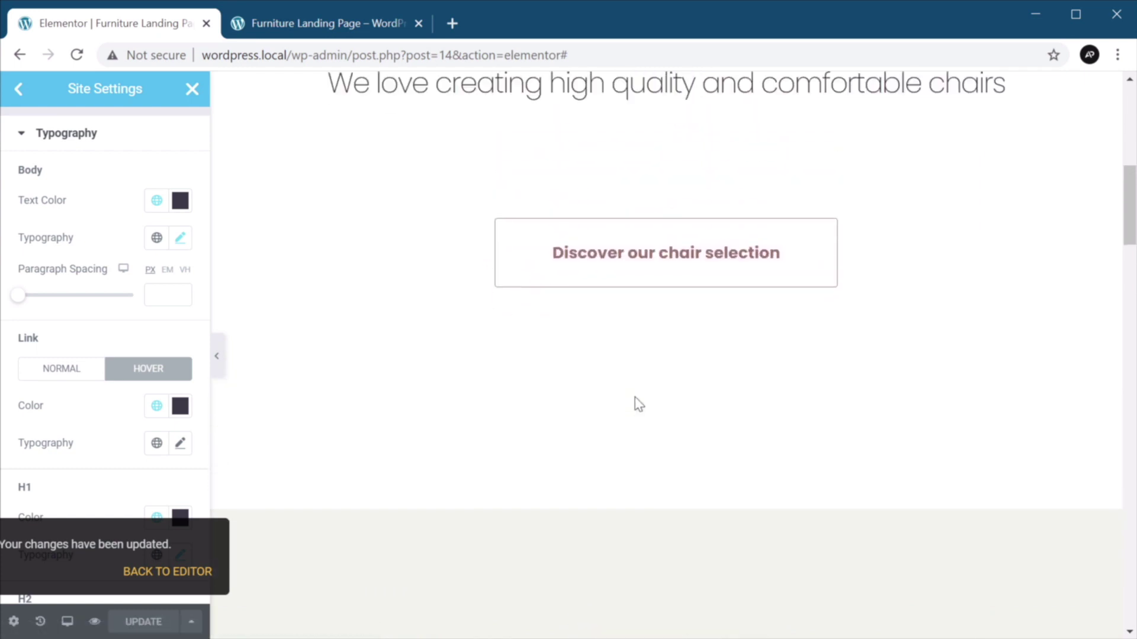
scroll(663, 457, "down", 4)
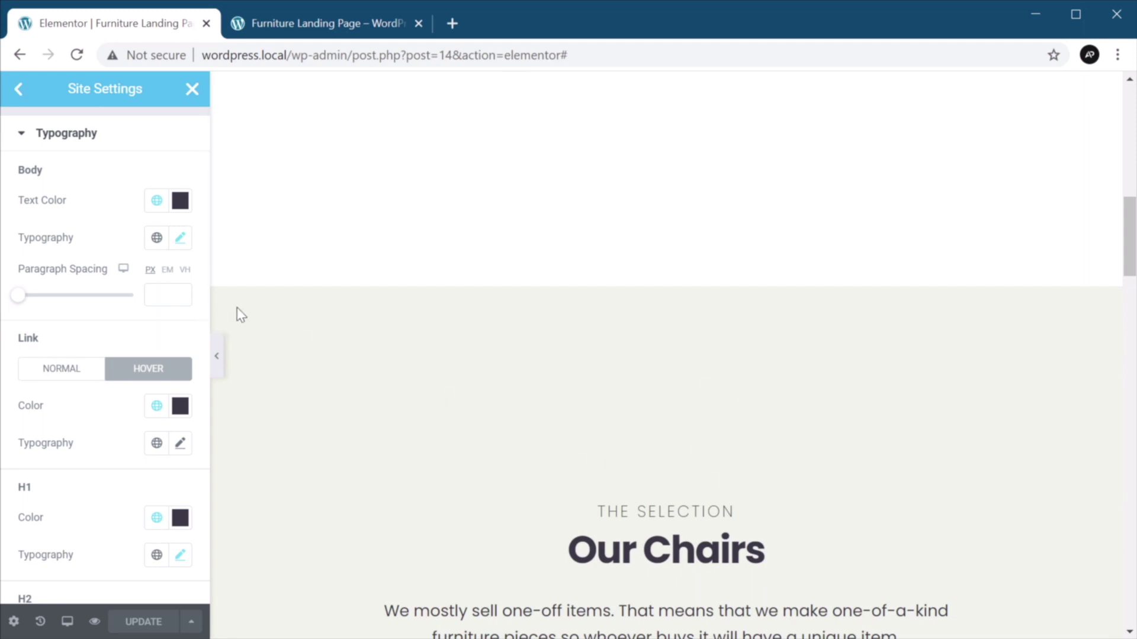
left_click(191, 89)
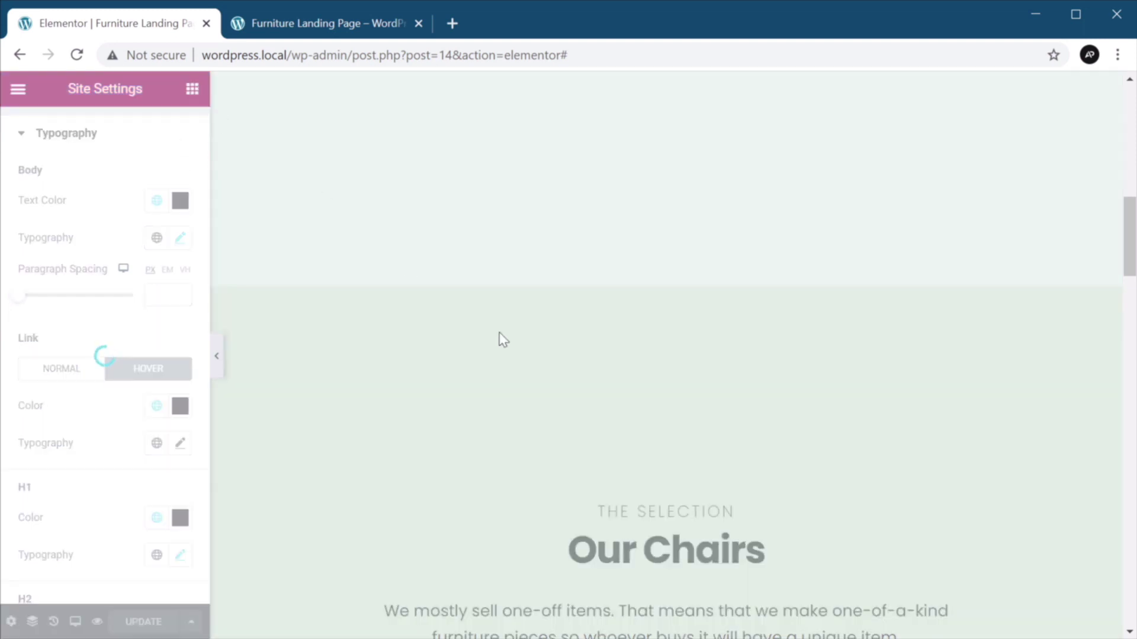
scroll(667, 388, "up", 8)
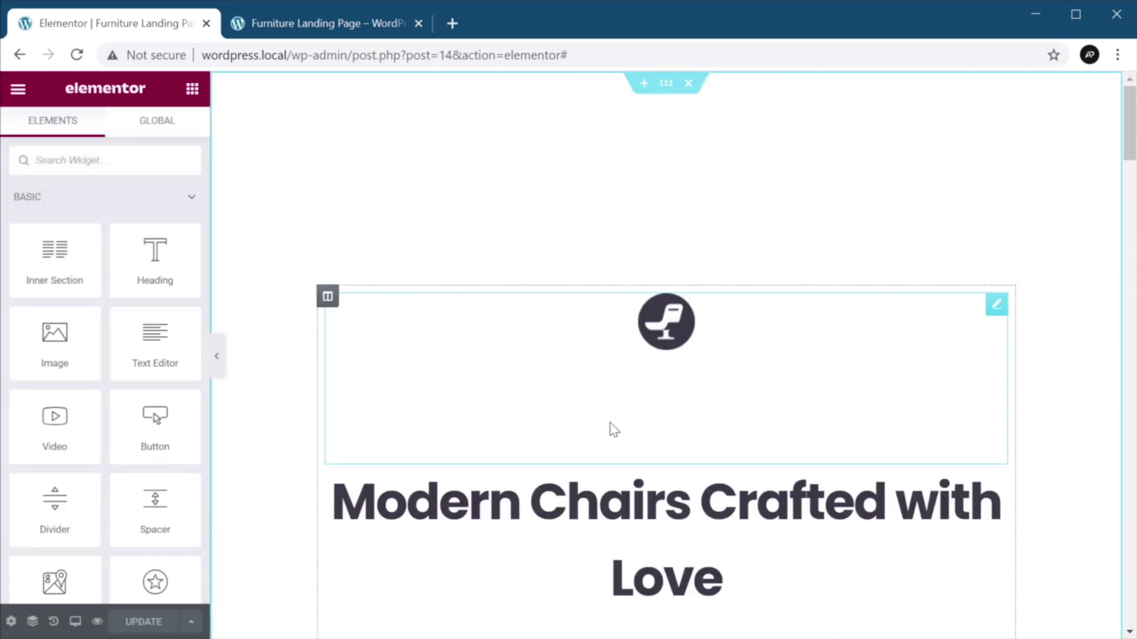
- Give the Our Chairs section the CSS ID "the-selection" in its advanced settings
scroll(613, 429, "down", 5)
scroll(613, 428, "down", 10)
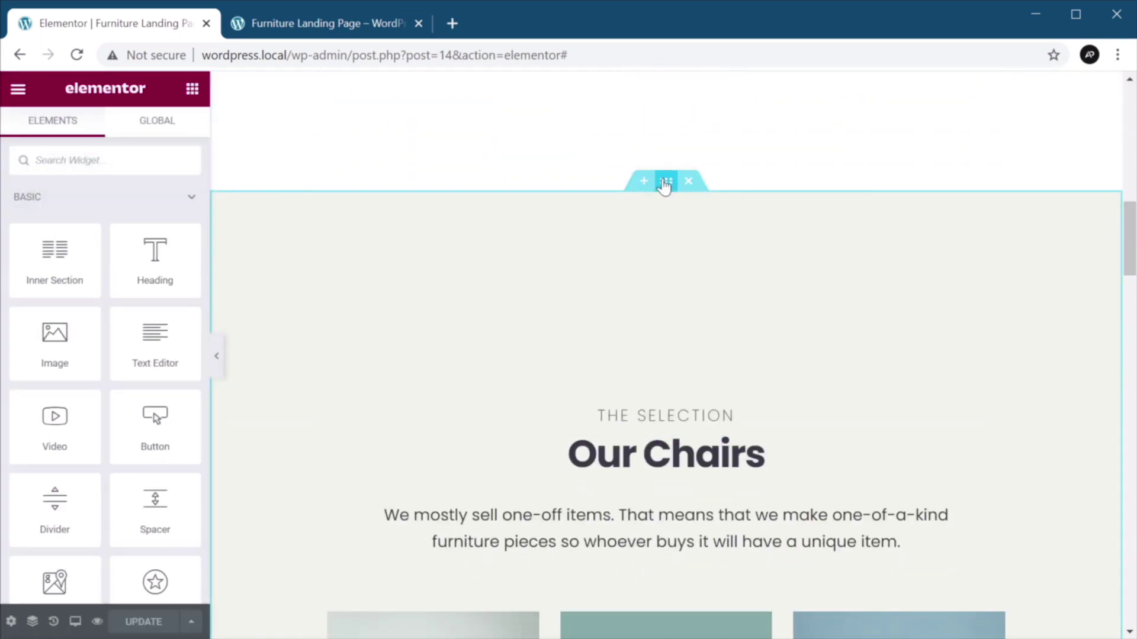
left_click(666, 181)
left_click(36, 127)
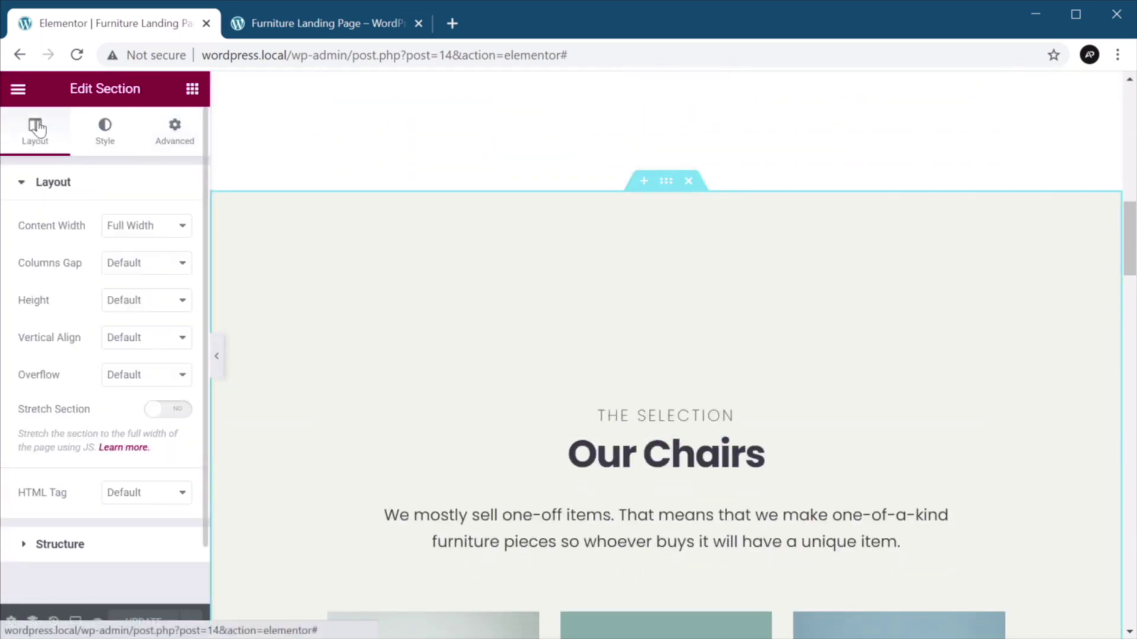
left_click(175, 133)
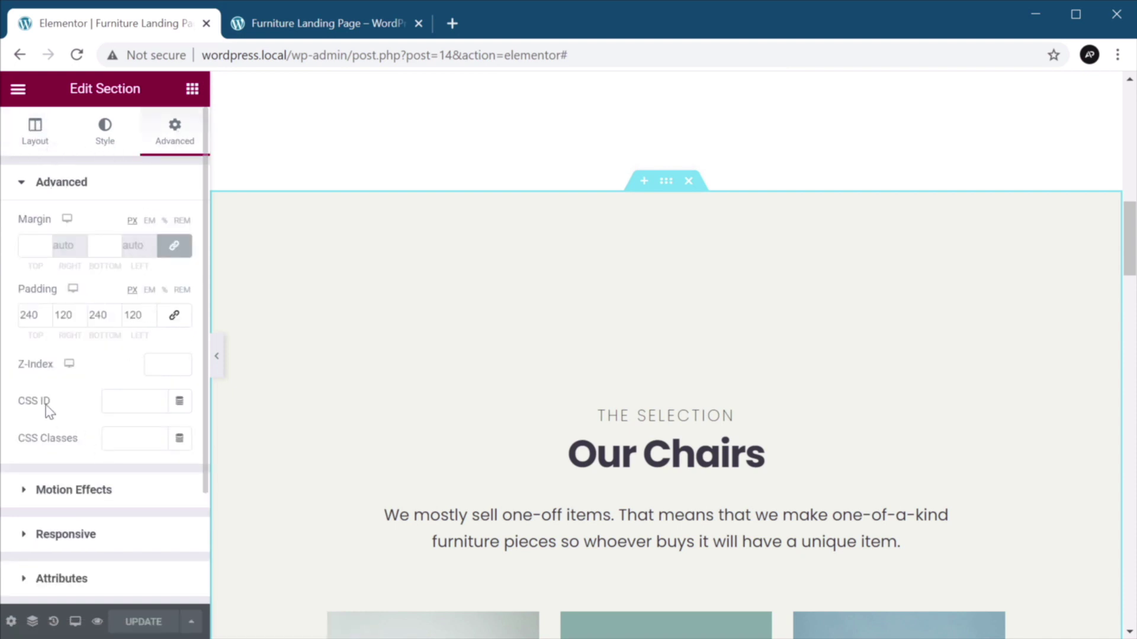
left_click(110, 403)
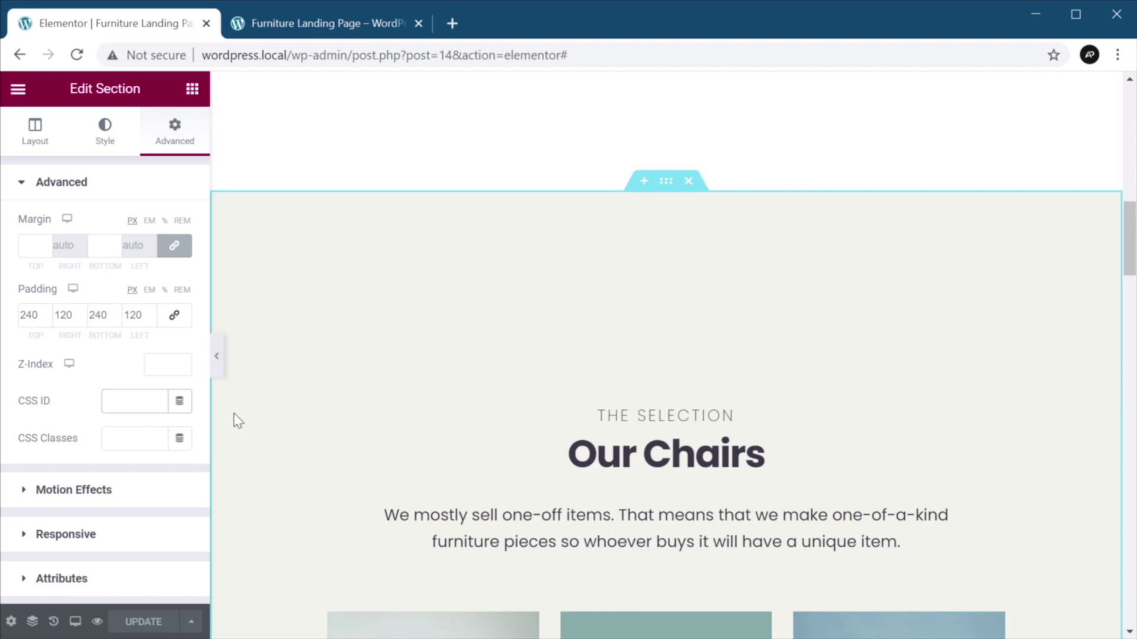
type("the")
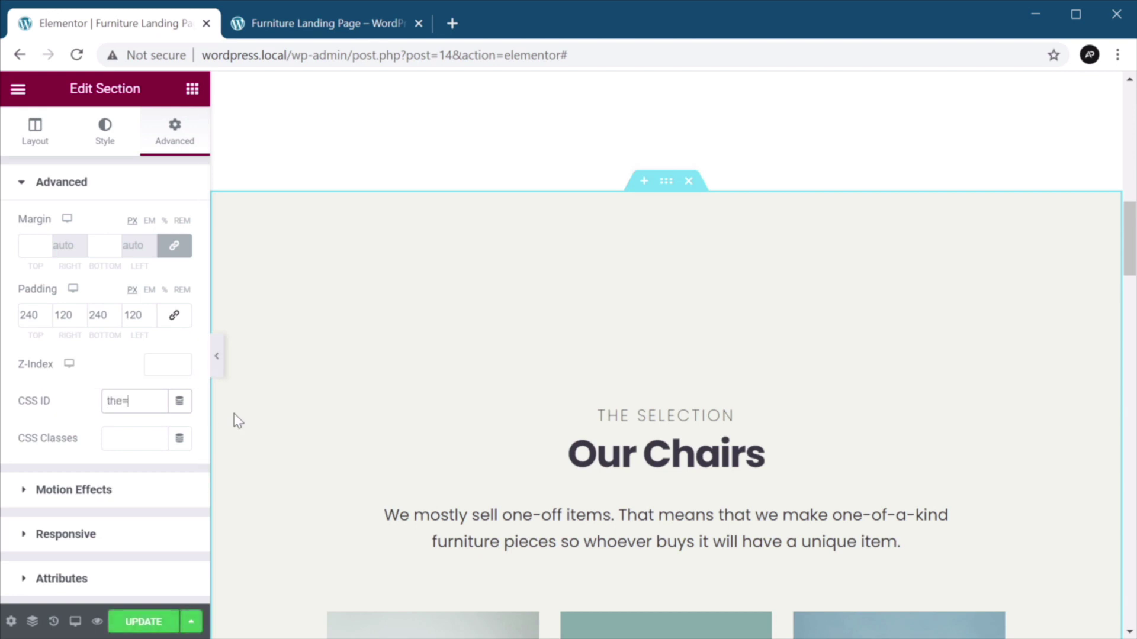
type("-selectiopn")
key("BackSpace")
key("BackSpace")
type("n")
- Link the "Discover our chair selection" button to #the-selection and try the anchor in the preview
scroll(617, 345, "up", 4)
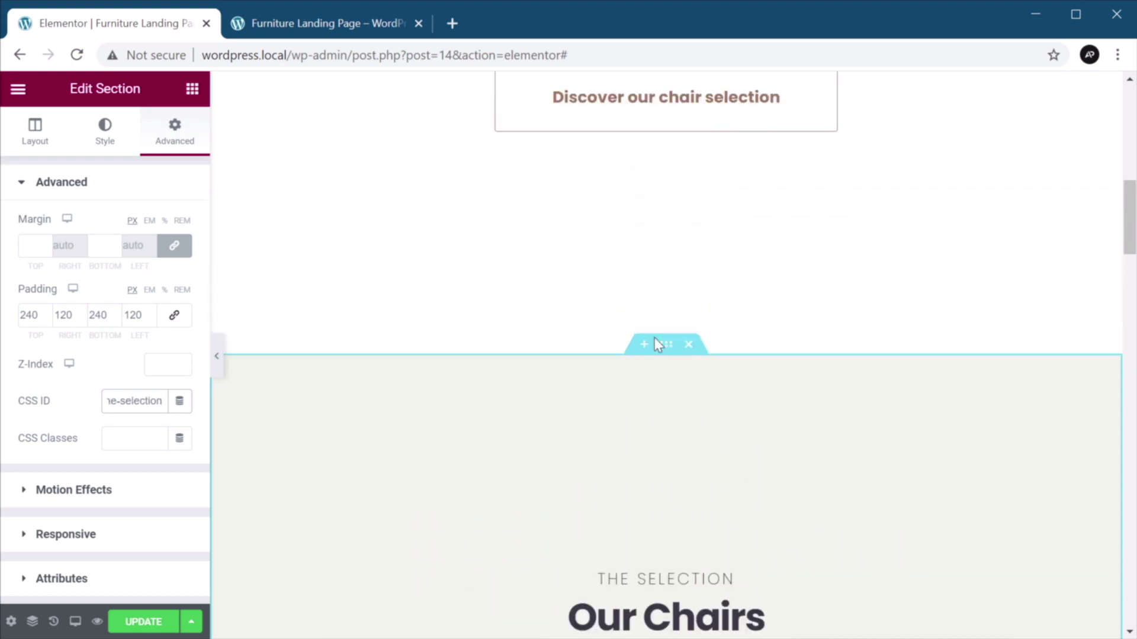
left_click(665, 183)
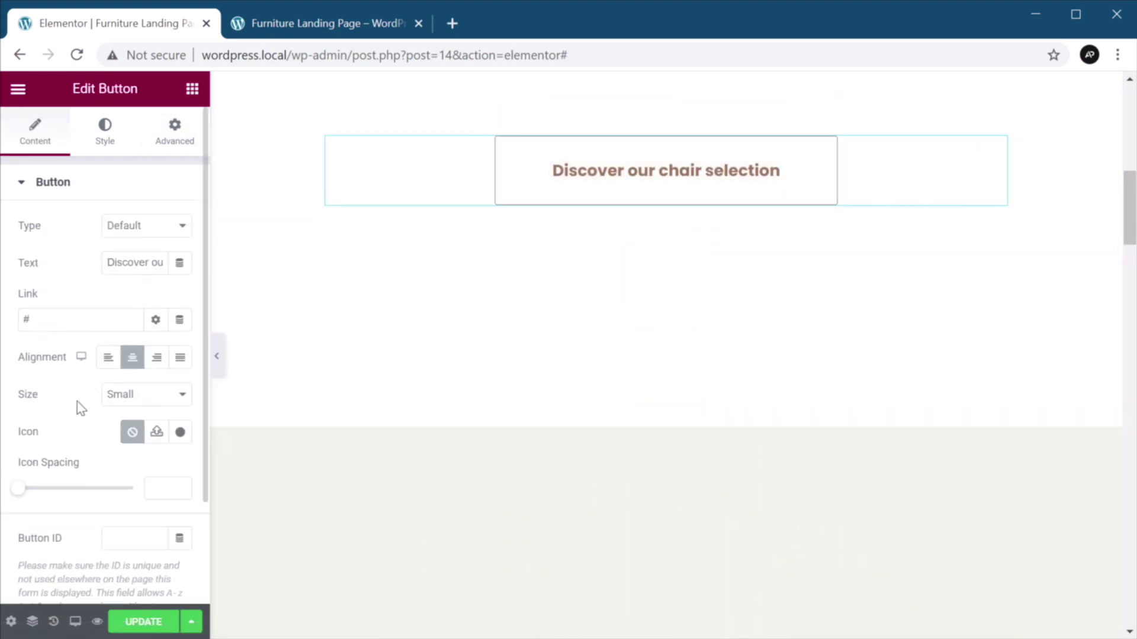
left_click(98, 322)
type("the-selection")
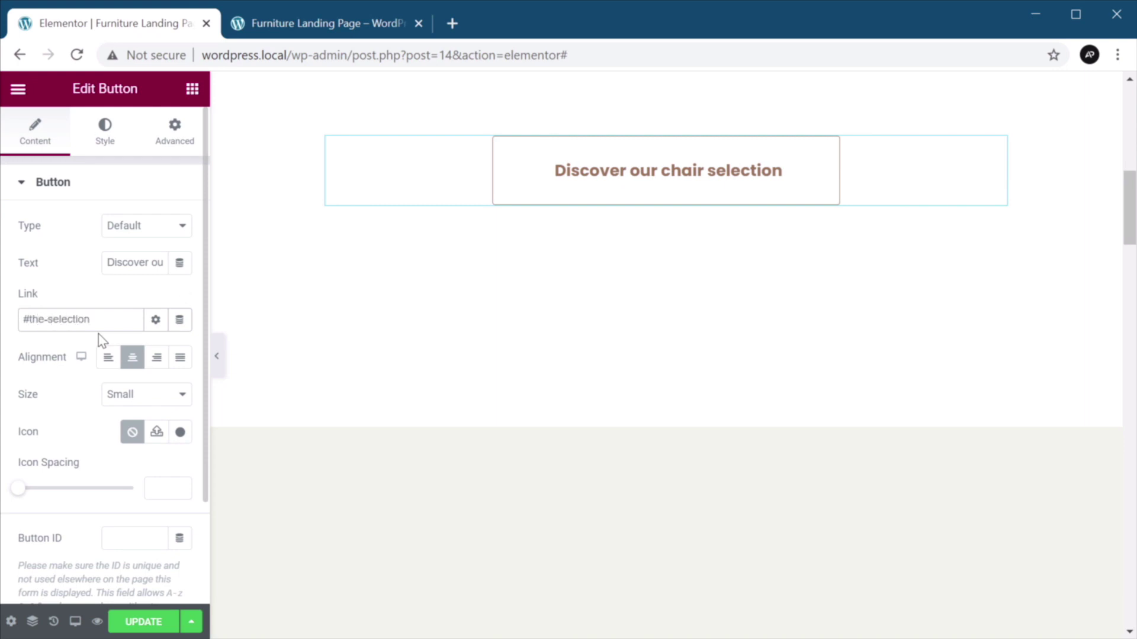
left_click(676, 178)
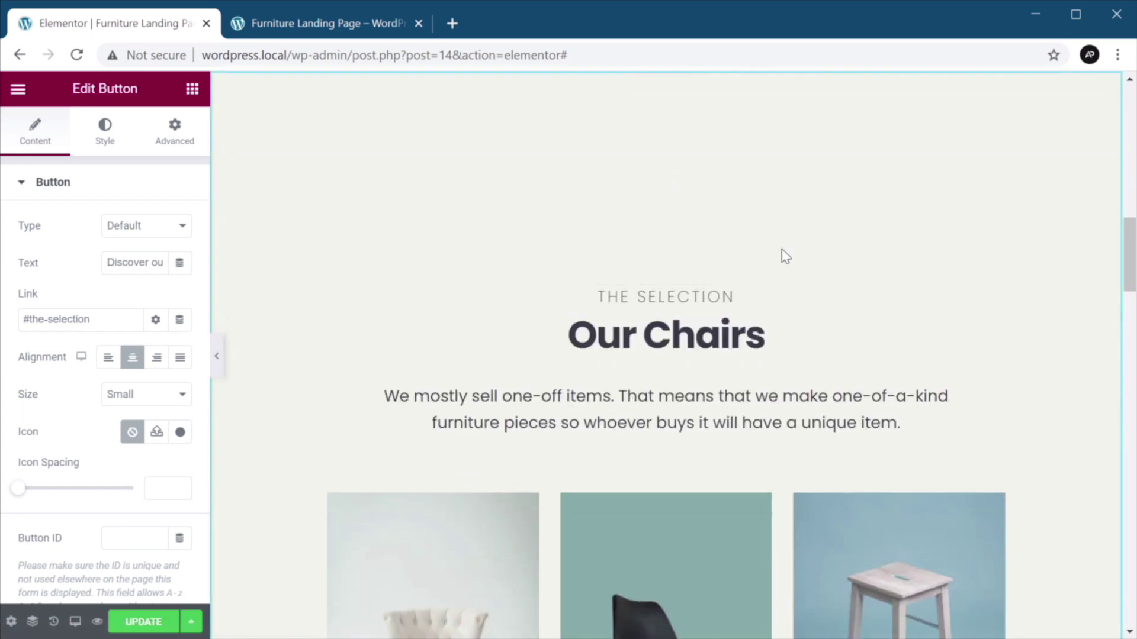
- Give the Visit Our Store section the CSS ID "visit", dismissing the Meet Right Click tip
scroll(774, 272, "down", 10)
scroll(775, 272, "down", 15)
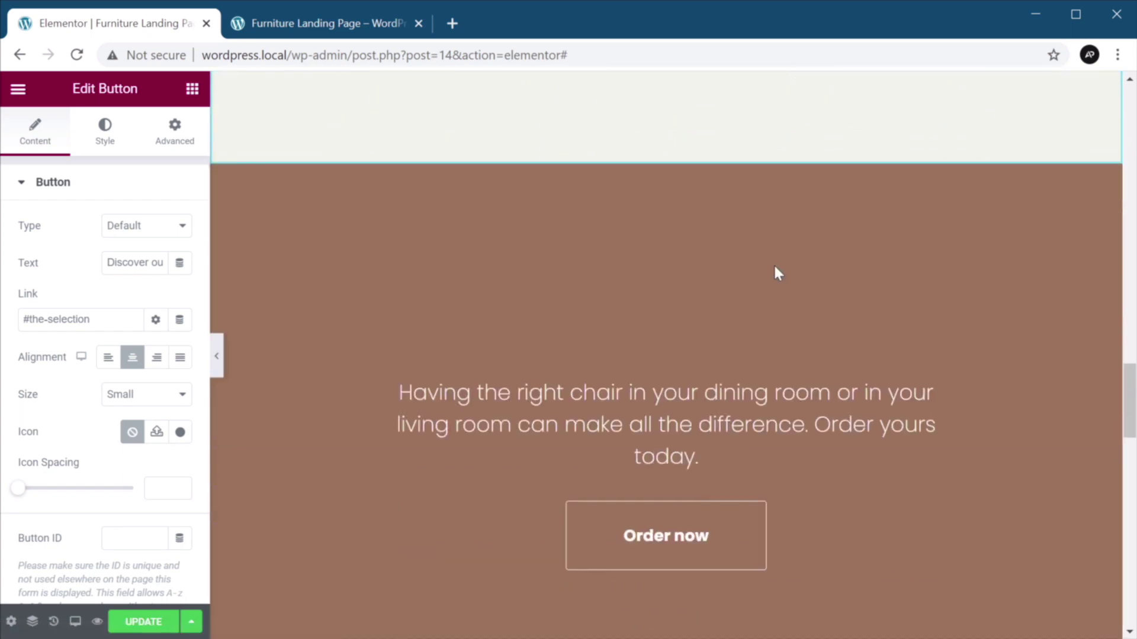
scroll(777, 273, "down", 3)
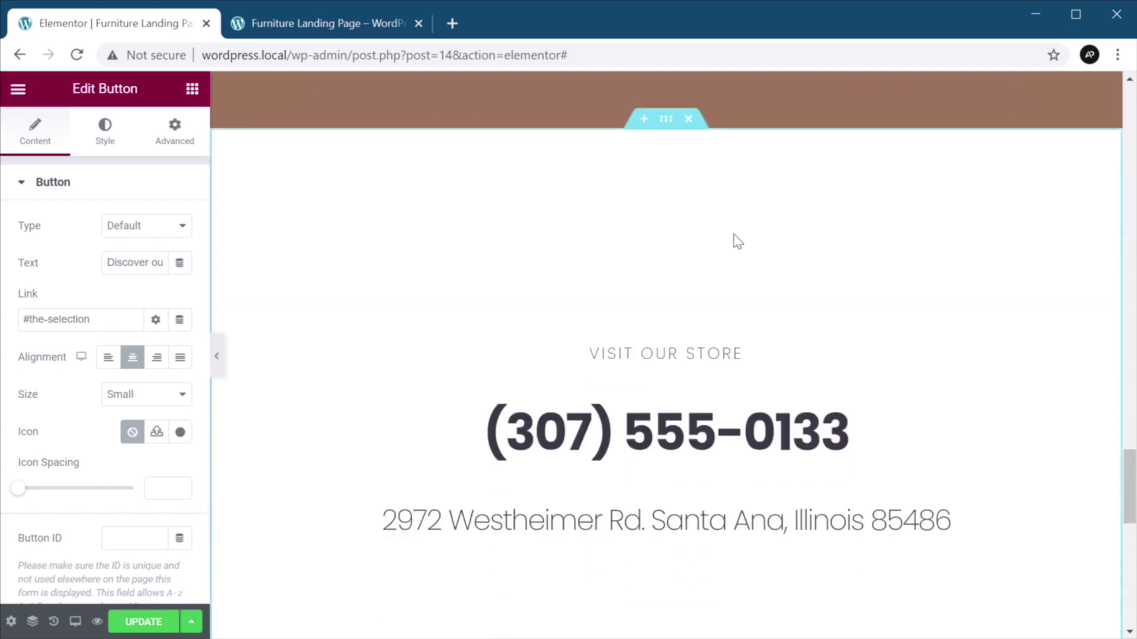
left_click(665, 119)
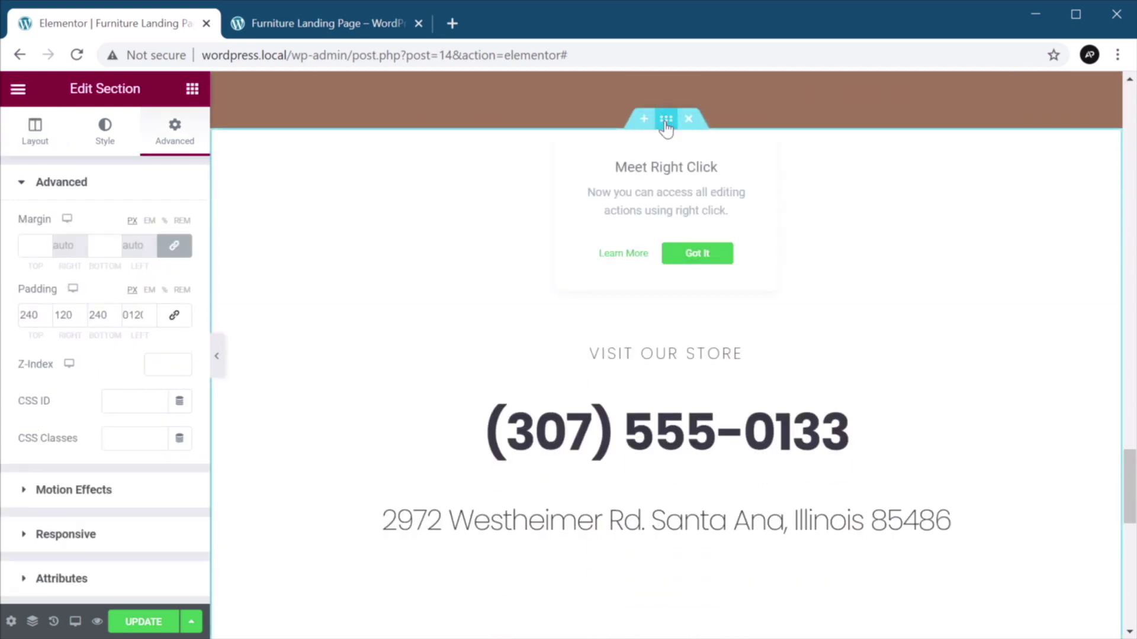
left_click(697, 254)
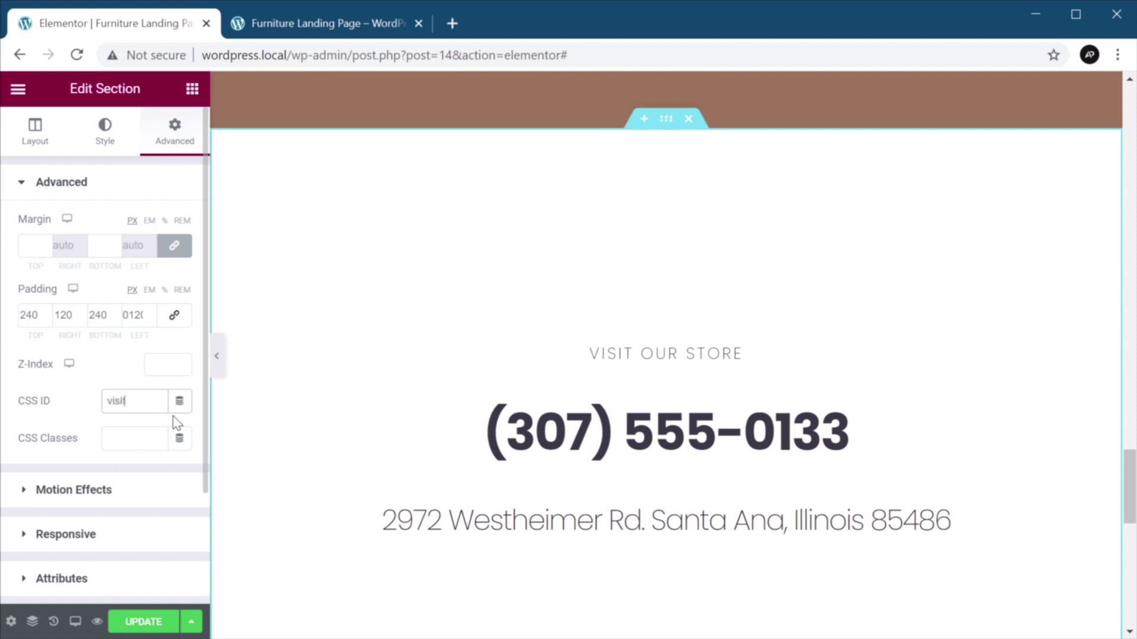
- Link the "Order now" button to #visit and update the page
scroll(672, 120, "up", 4)
left_click(671, 120)
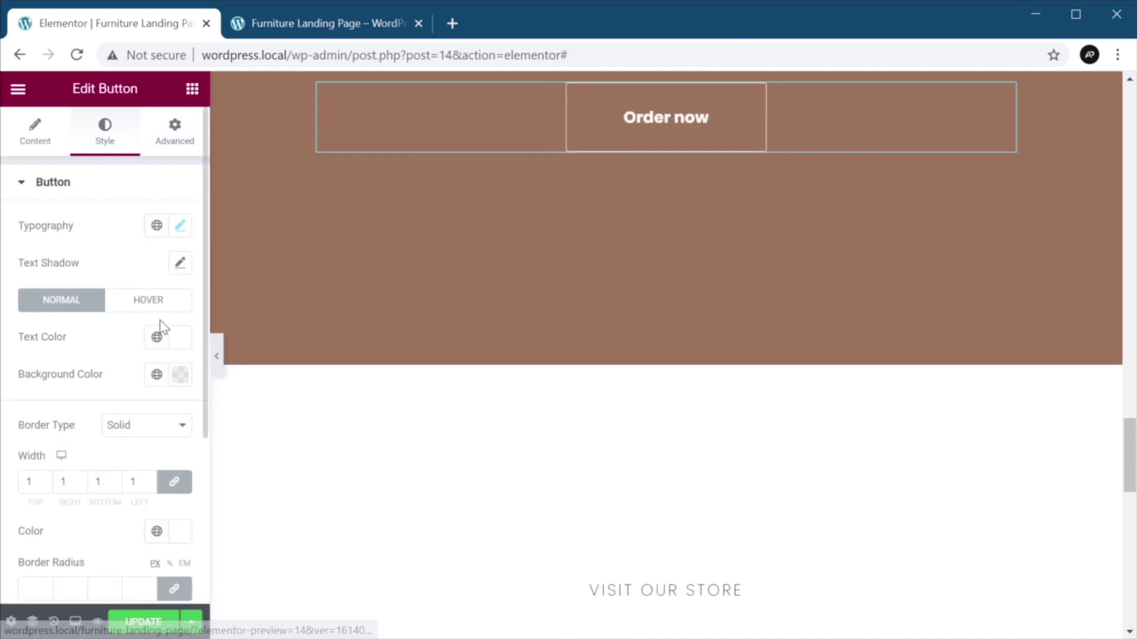
left_click(36, 133)
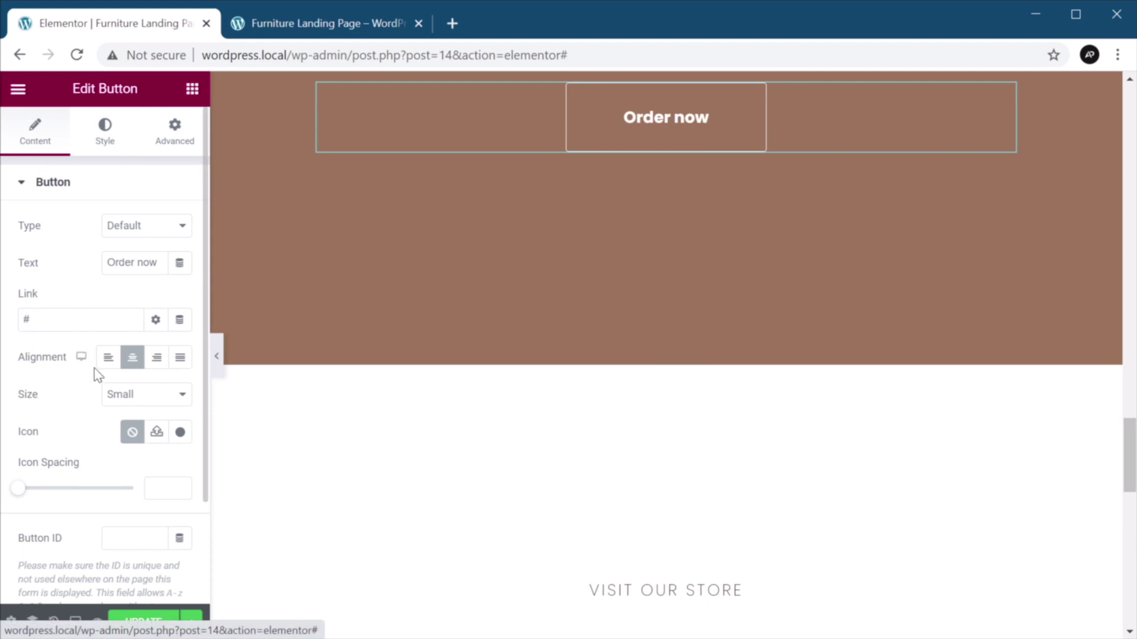
type("visit")
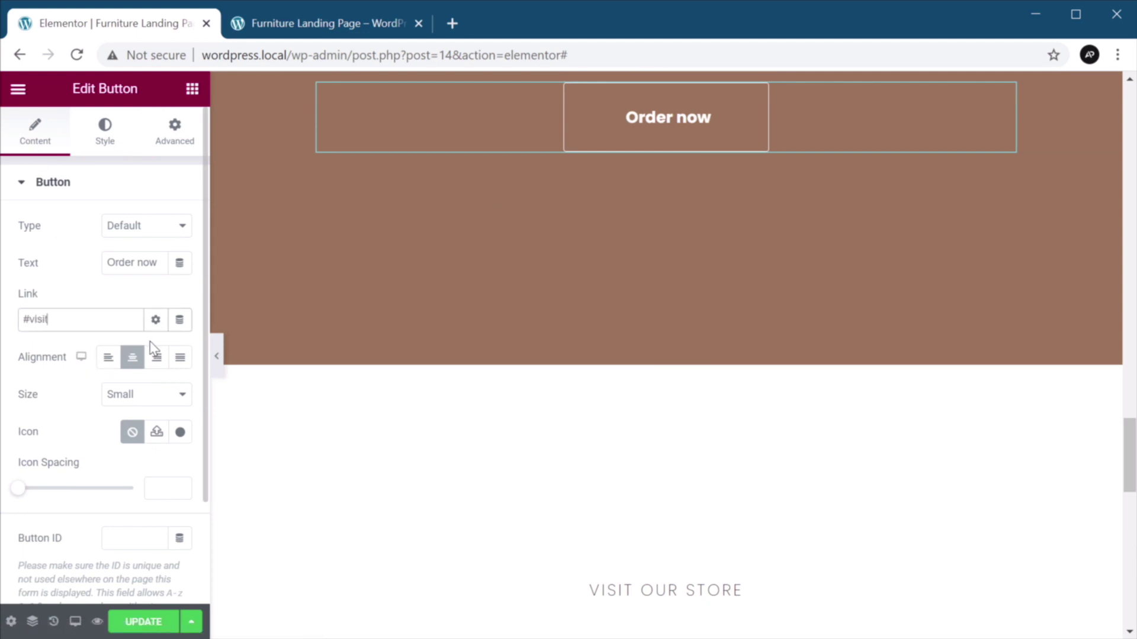
left_click(677, 122)
scroll(654, 381, "down", 6)
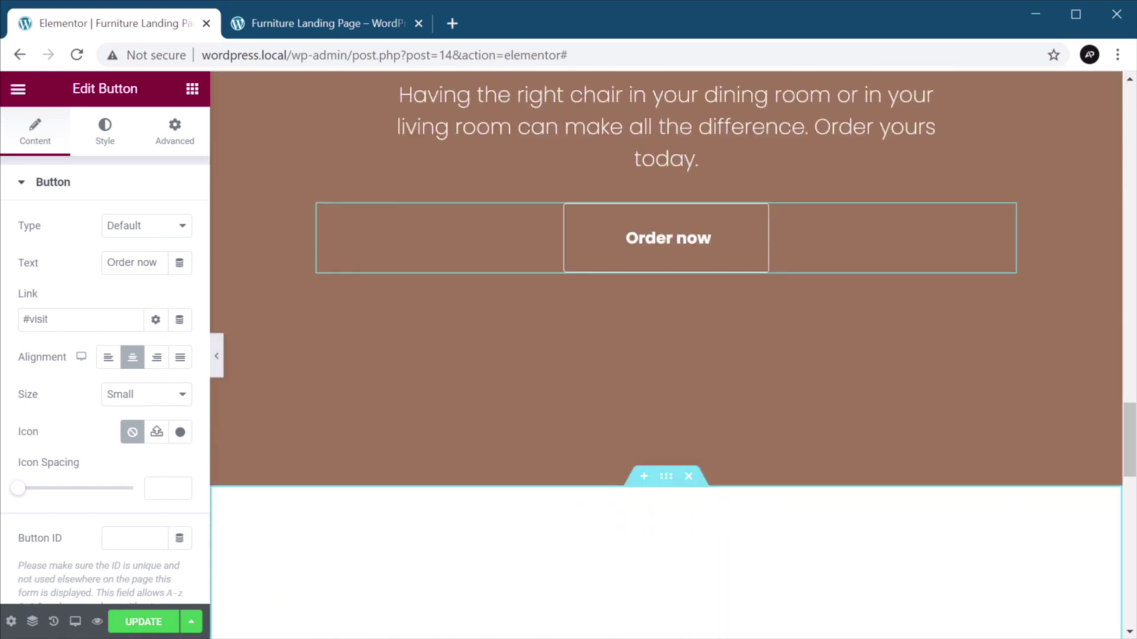
left_click(143, 622)
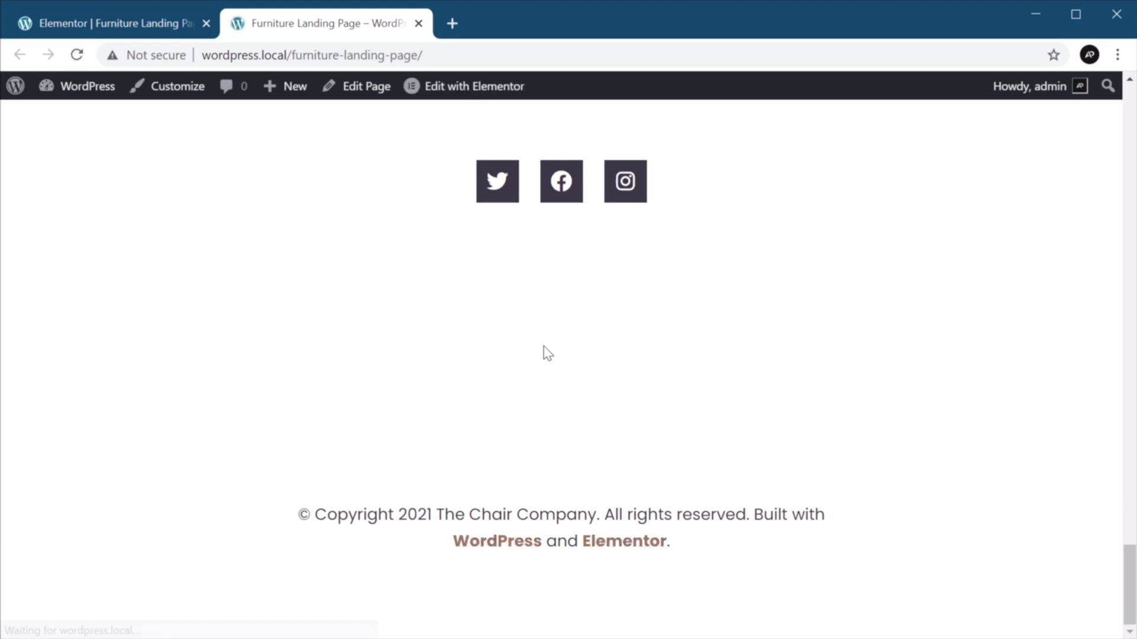
- On the reloaded live landing page, test the anchor links of the "Discover our chair selection" and "Order now" buttons
scroll(547, 354, "up", 7)
scroll(547, 354, "up", 15)
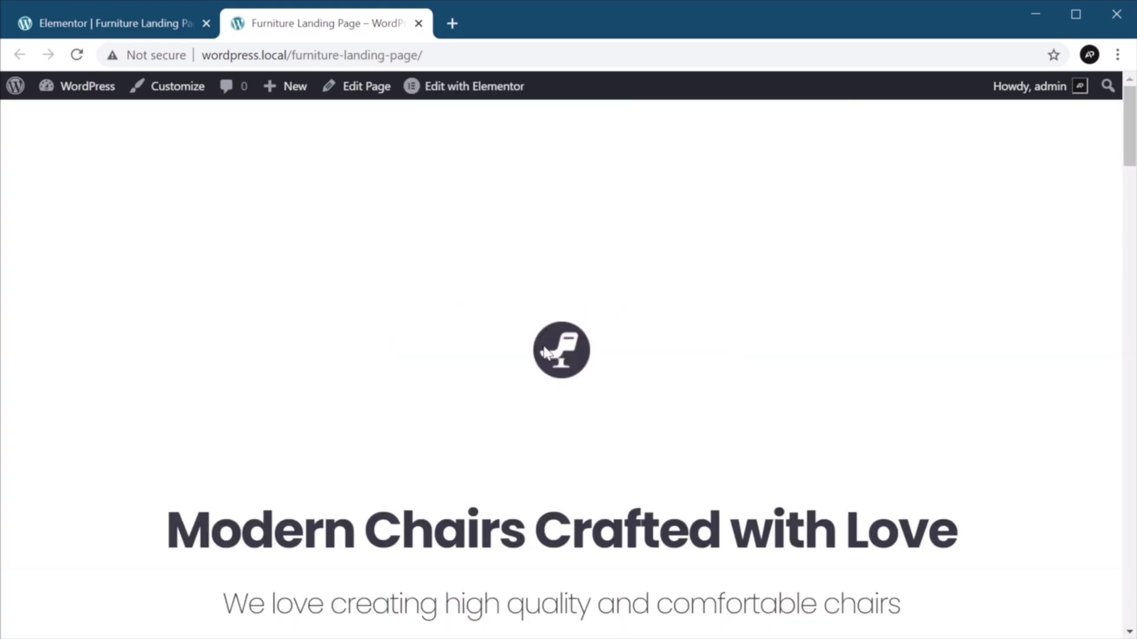
scroll(906, 190, "down", 9)
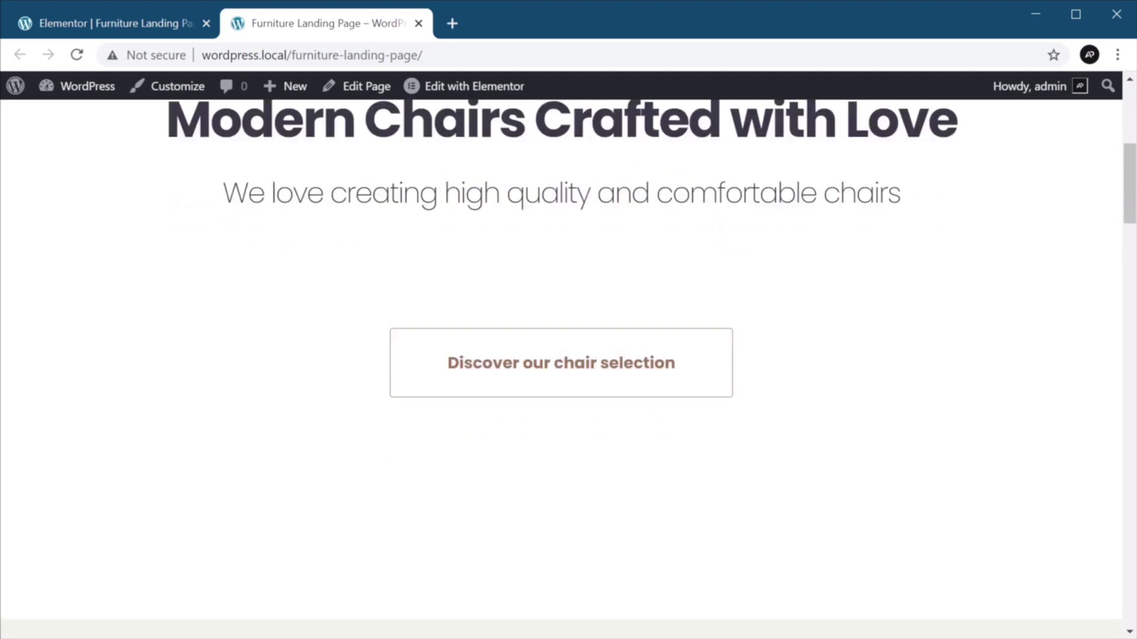
left_click(578, 261)
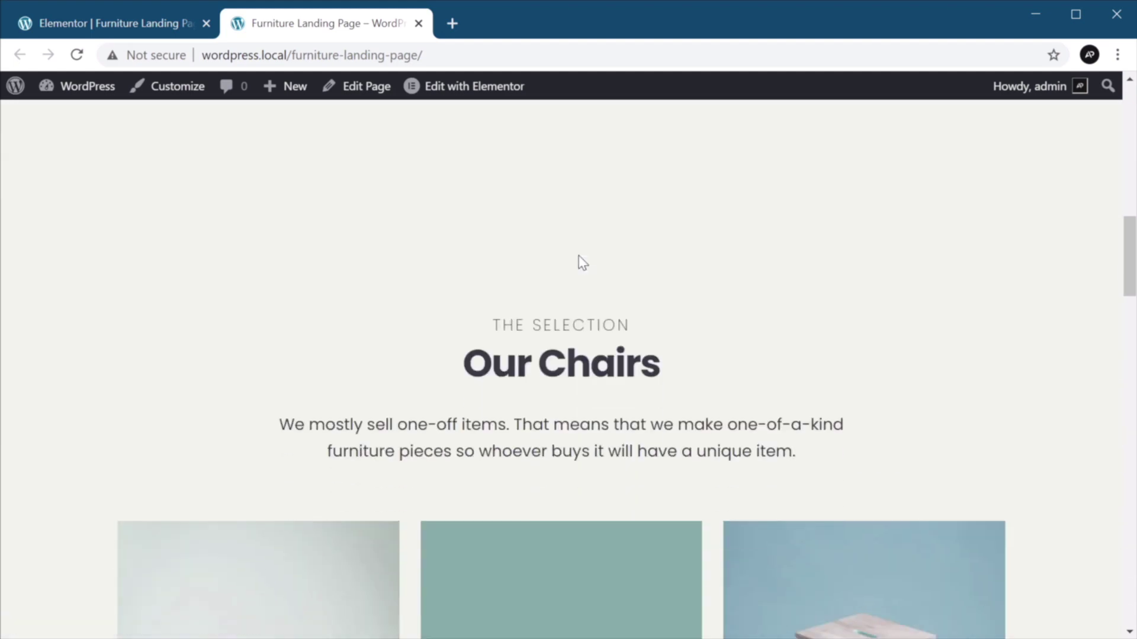
scroll(846, 285, "down", 13)
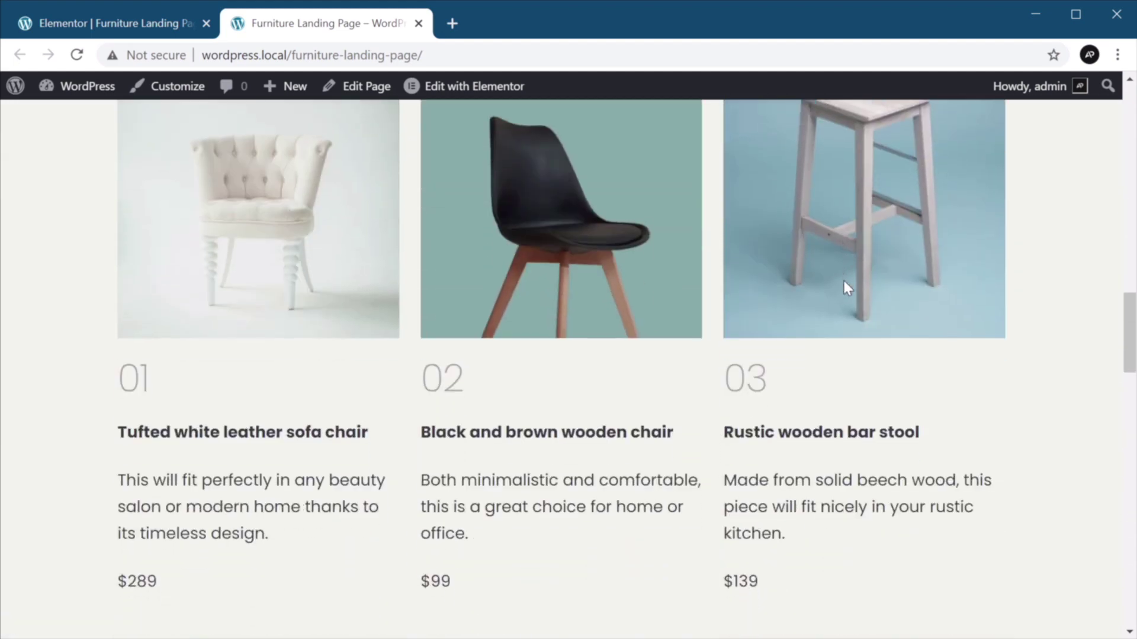
scroll(846, 286, "down", 10)
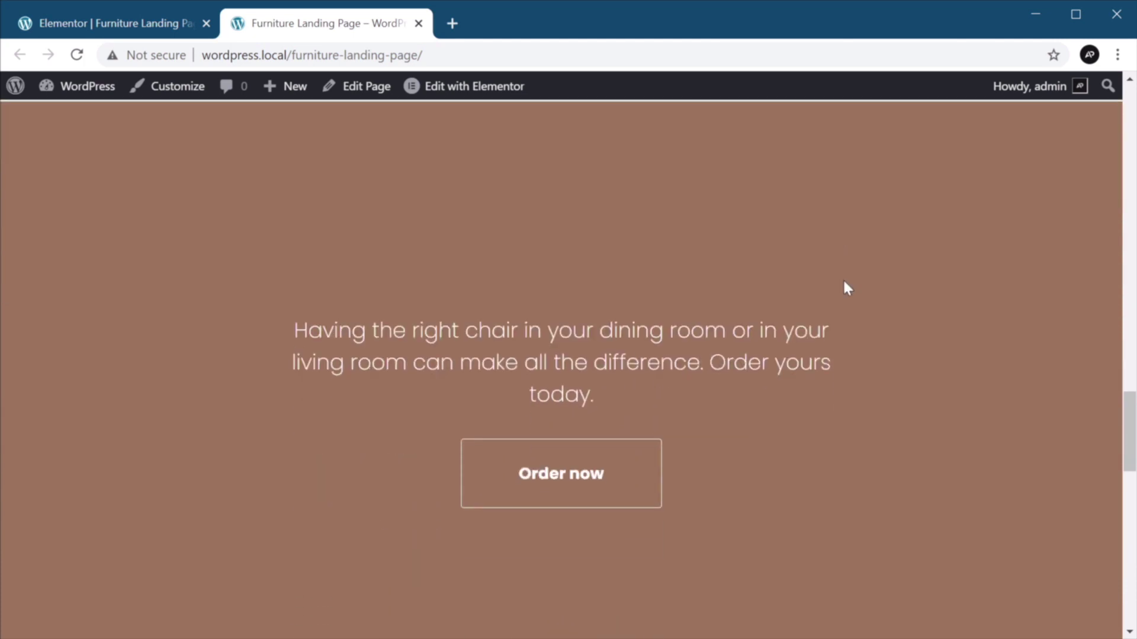
left_click(561, 364)
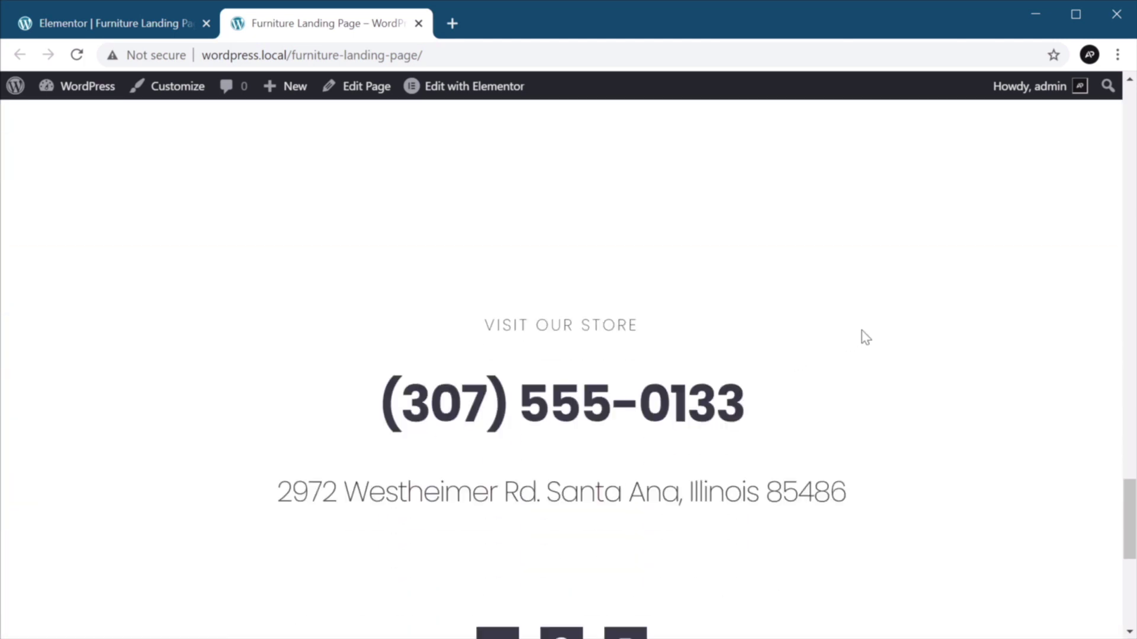
scroll(868, 334, "down", 5)
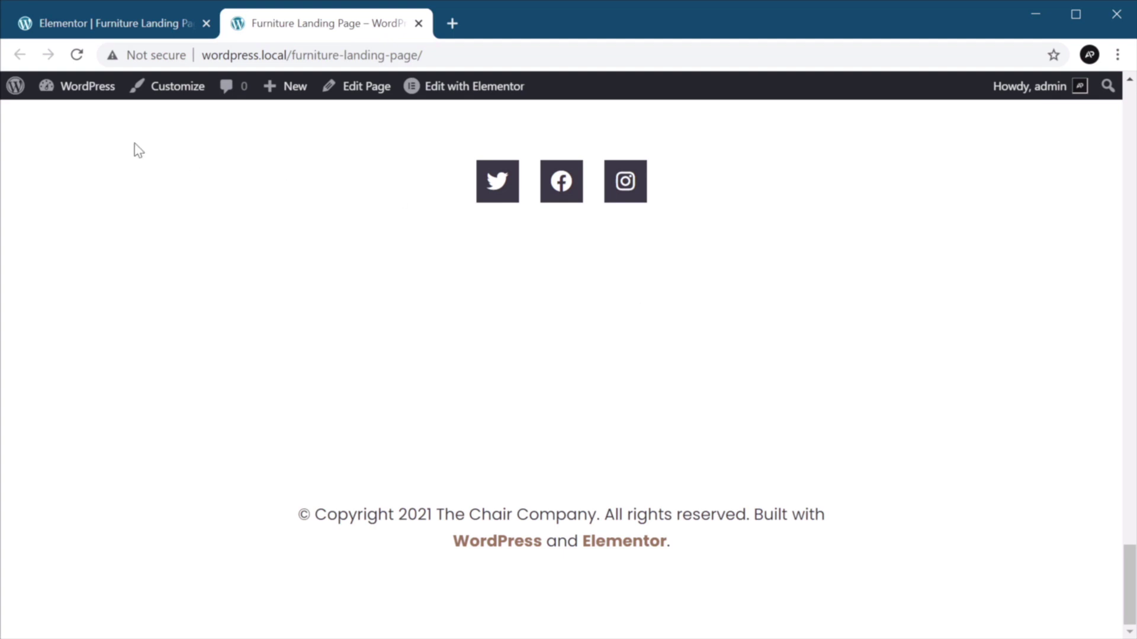
- Back in the Elementor editor, switch the responsive preview to Tablet and review the page's sections
left_click(173, 24)
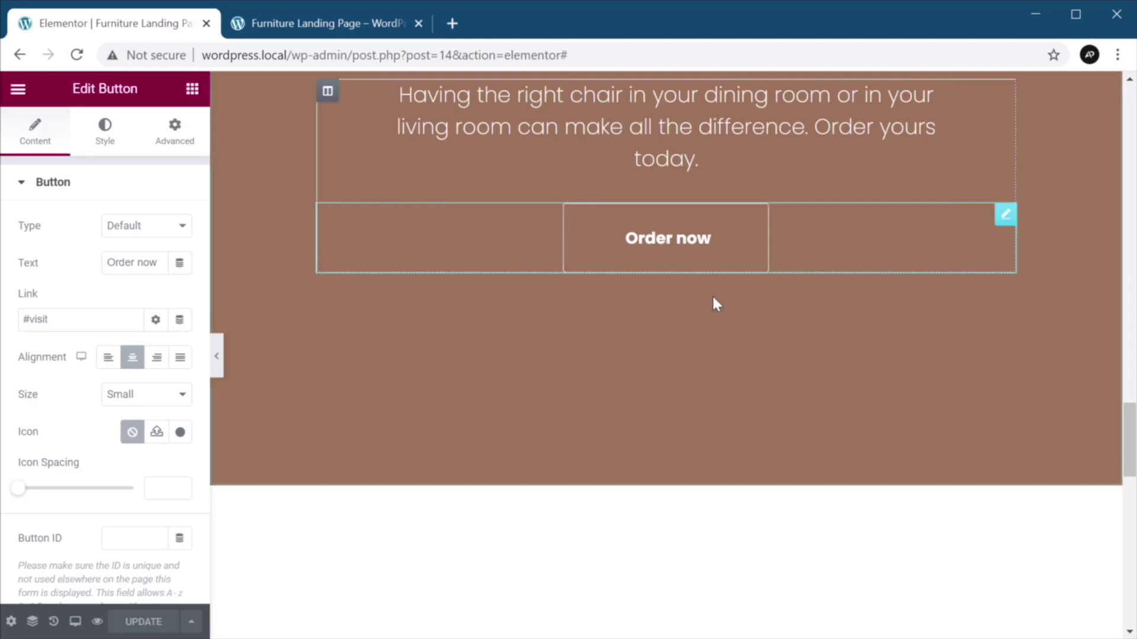
scroll(752, 344, "up", 15)
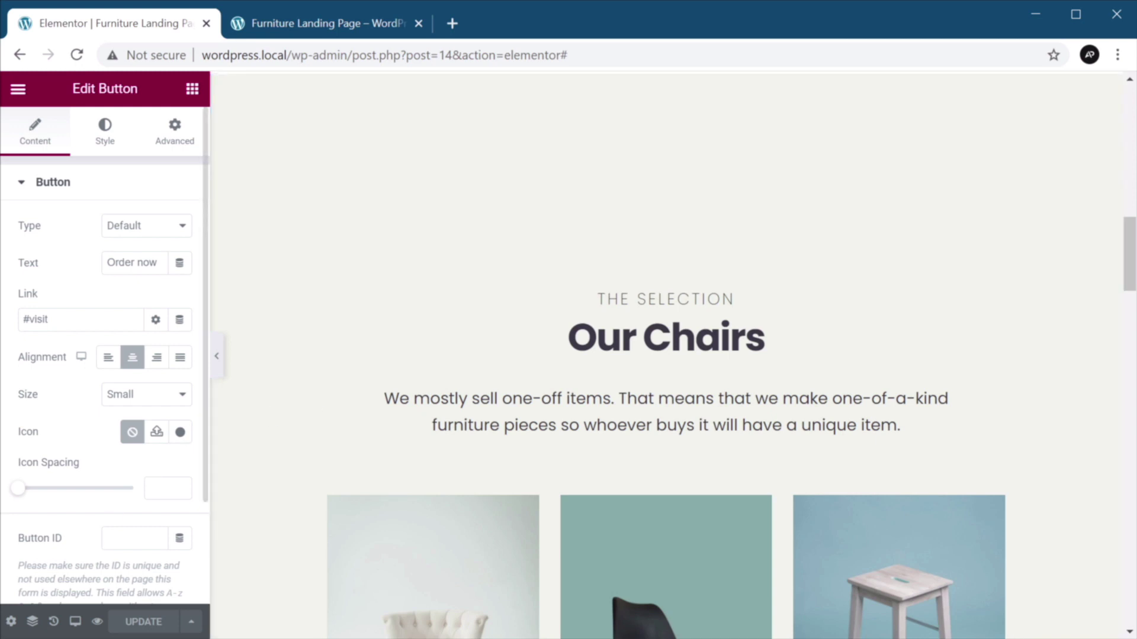
left_click(75, 621)
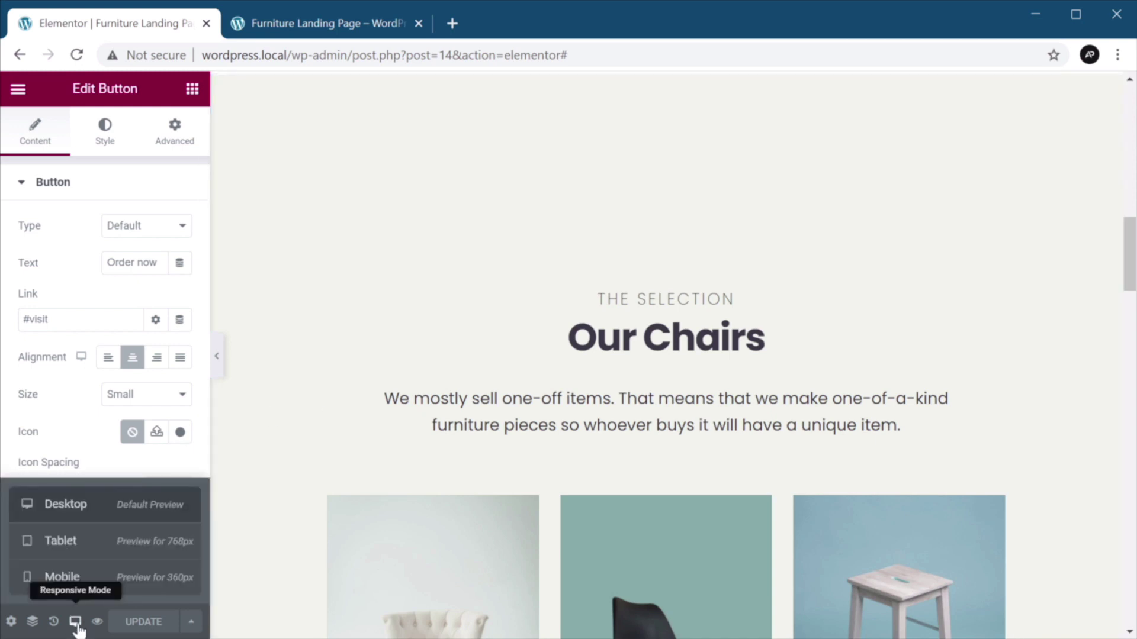
left_click(142, 551)
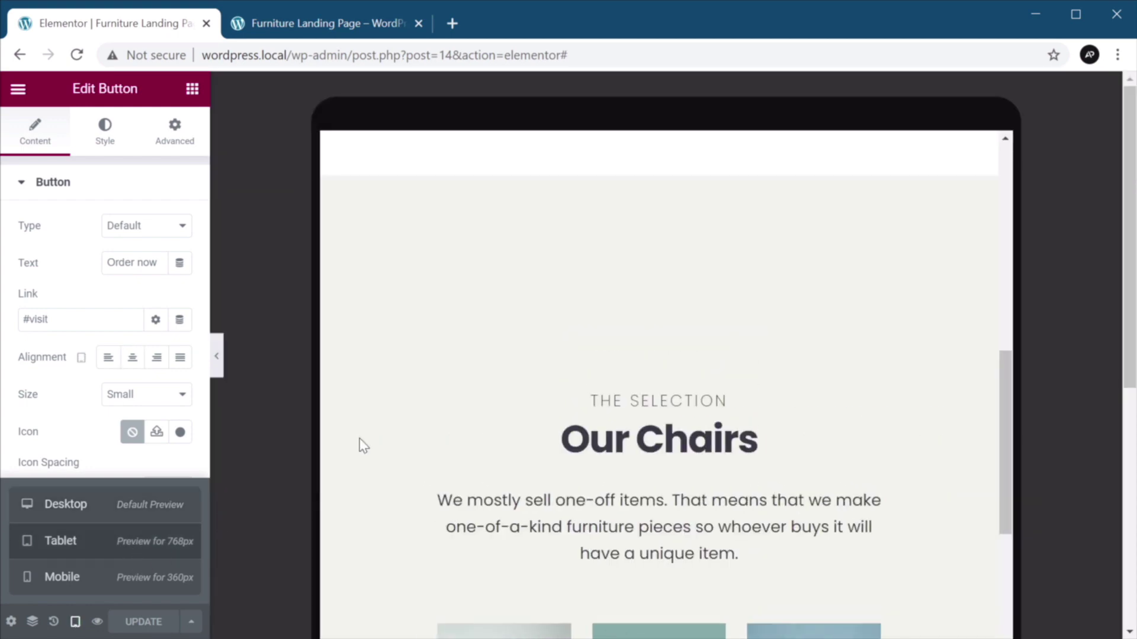
scroll(360, 438, "down", 10)
scroll(859, 340, "down", 12)
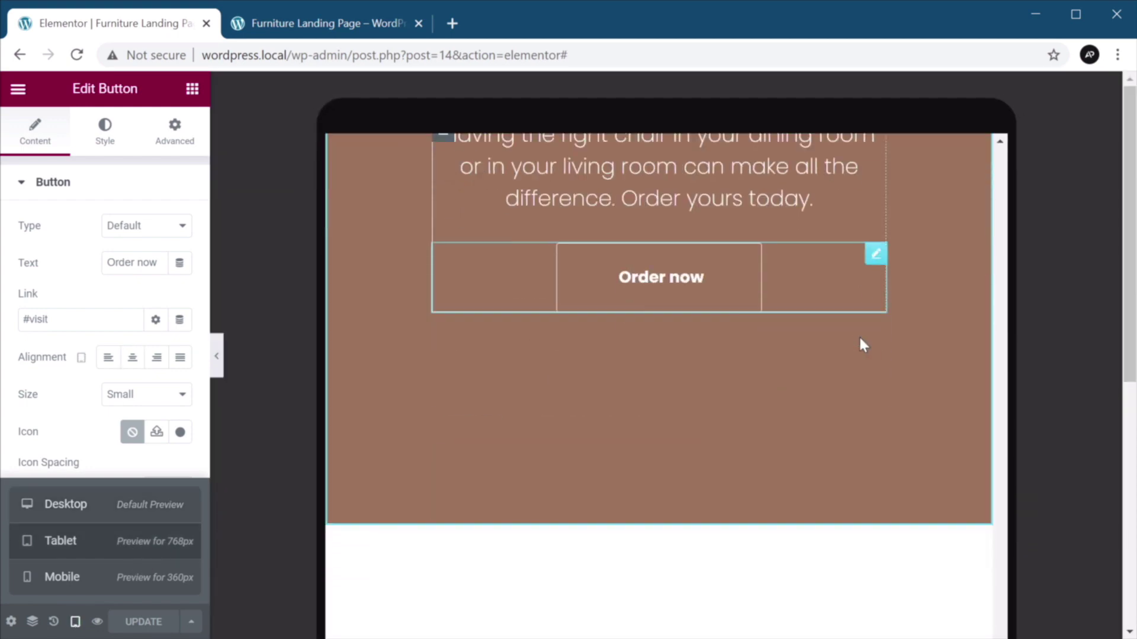
scroll(864, 346, "down", 2)
scroll(860, 333, "up", 20)
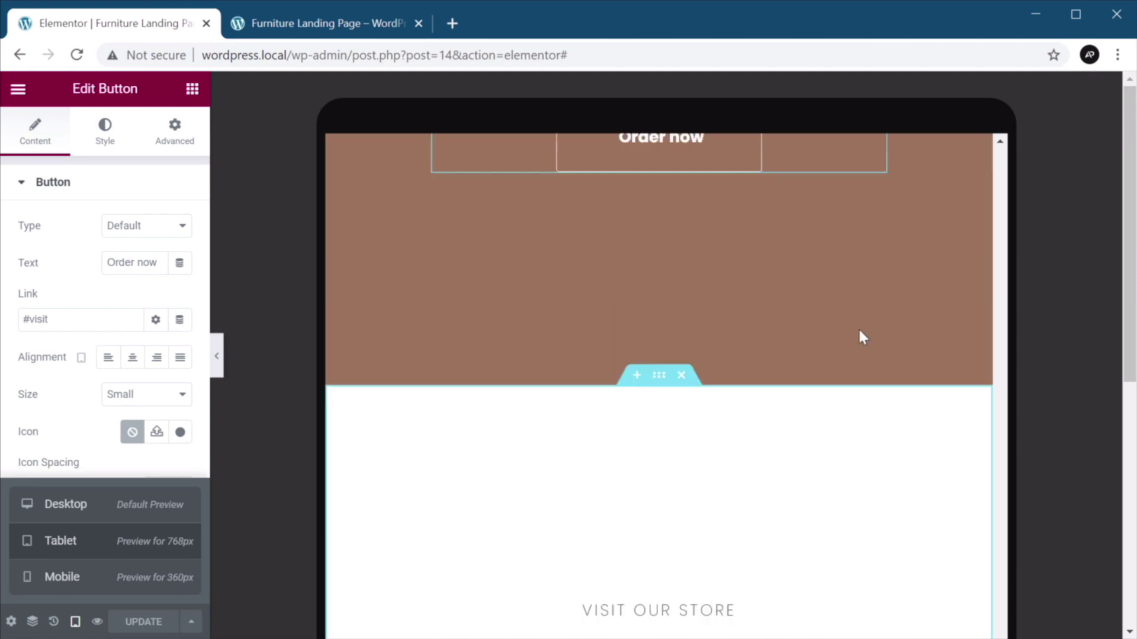
- Finish checking the hero section at tablet width, then switch the responsive preview to Mobile and review how the page's sections fit
scroll(860, 334, "up", 8)
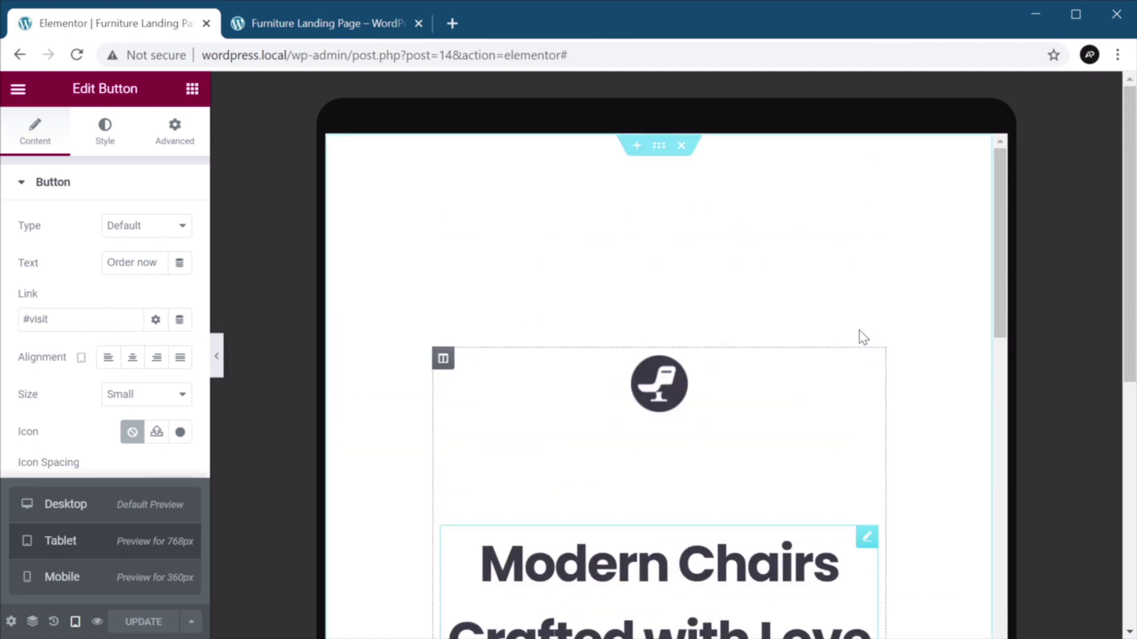
scroll(860, 334, "down", 3)
scroll(862, 335, "down", 1)
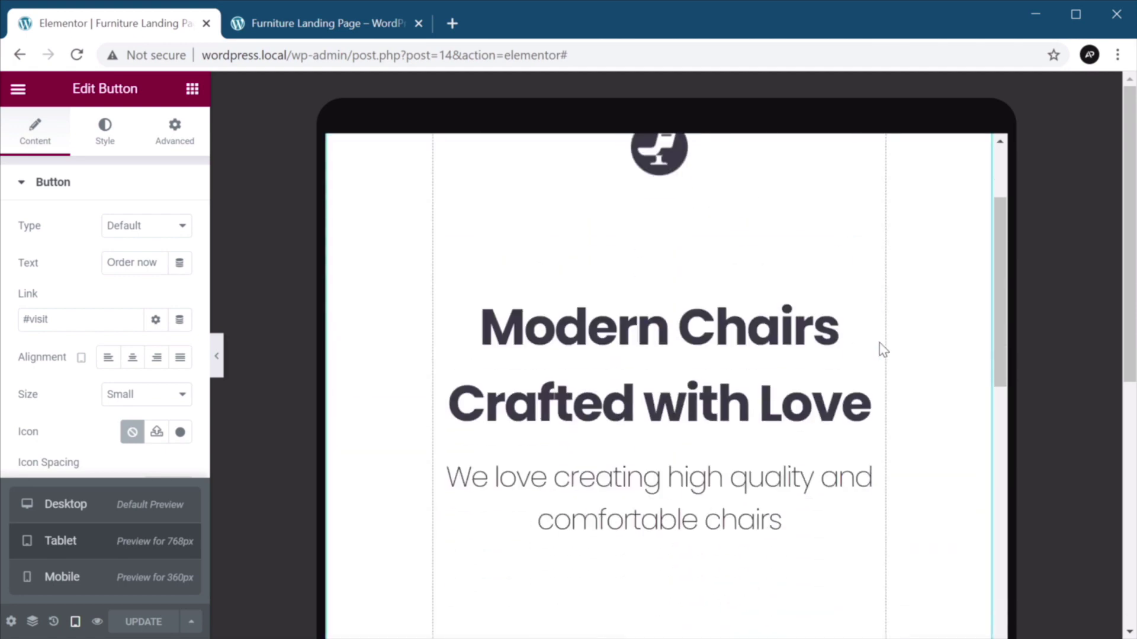
left_click(62, 577)
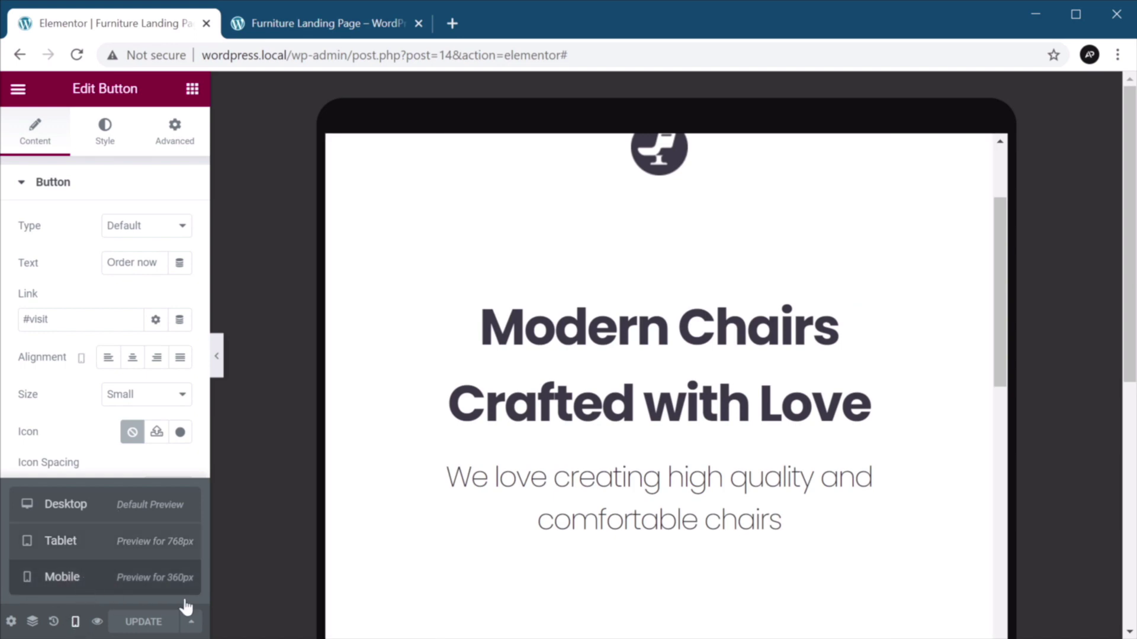
scroll(787, 343, "down", 15)
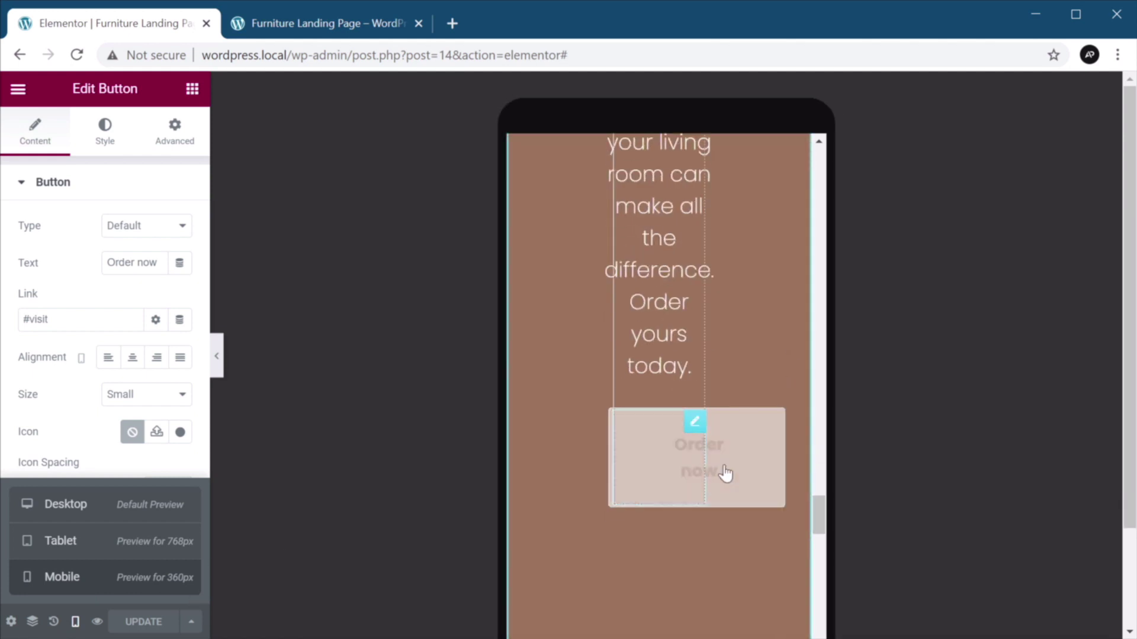
scroll(817, 517, "up", 6)
left_click_drag(816, 510, 840, 184)
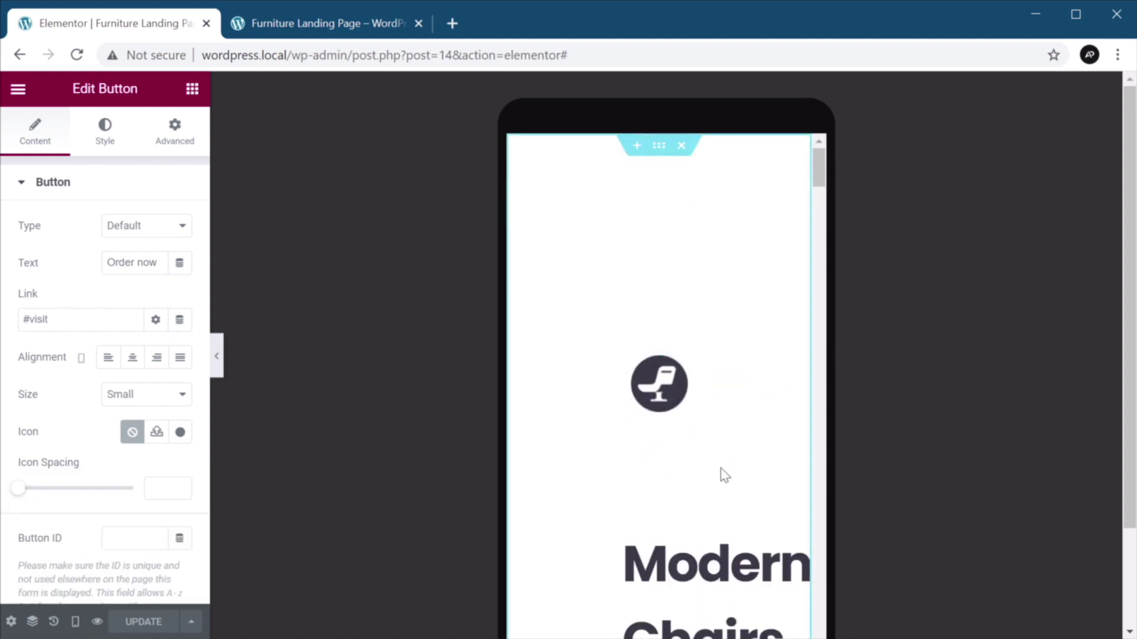
scroll(730, 470, "down", 5)
scroll(774, 468, "up", 5)
- Set the hero section's mobile padding to 32 px on all sides and check the section down to its button
left_click(659, 147)
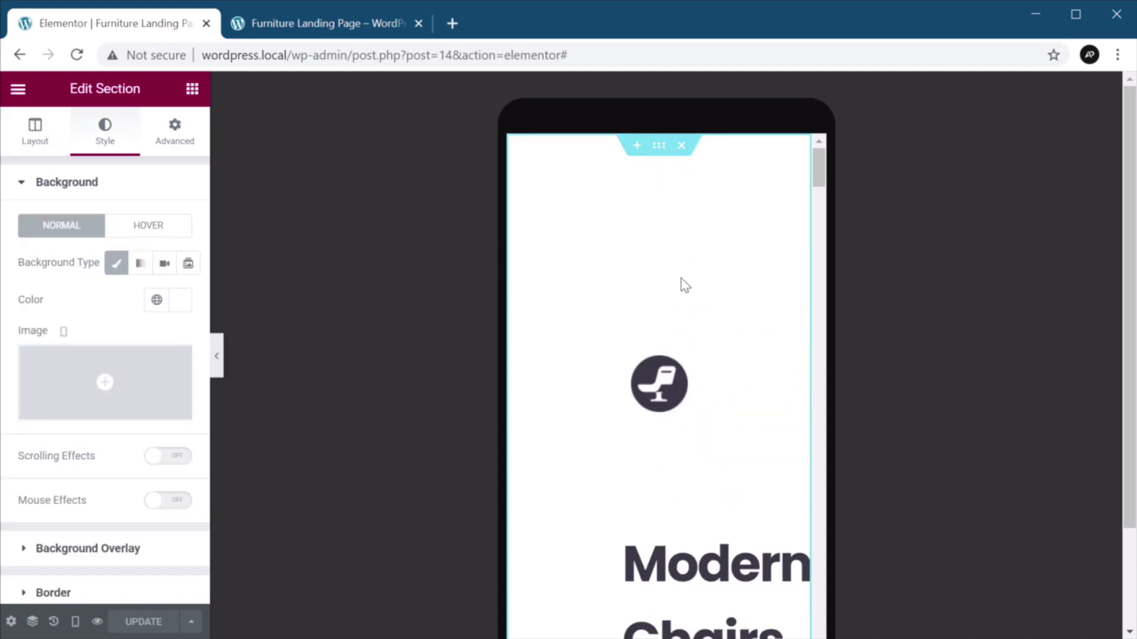
left_click(175, 131)
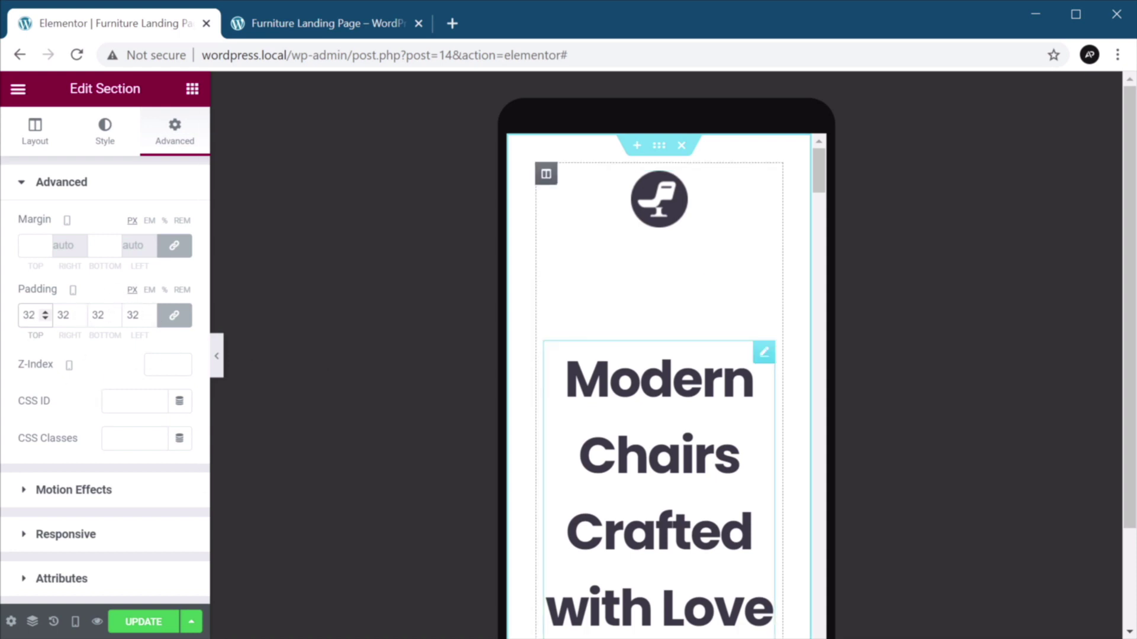
scroll(659, 415, "down", 1)
scroll(713, 382, "down", 6)
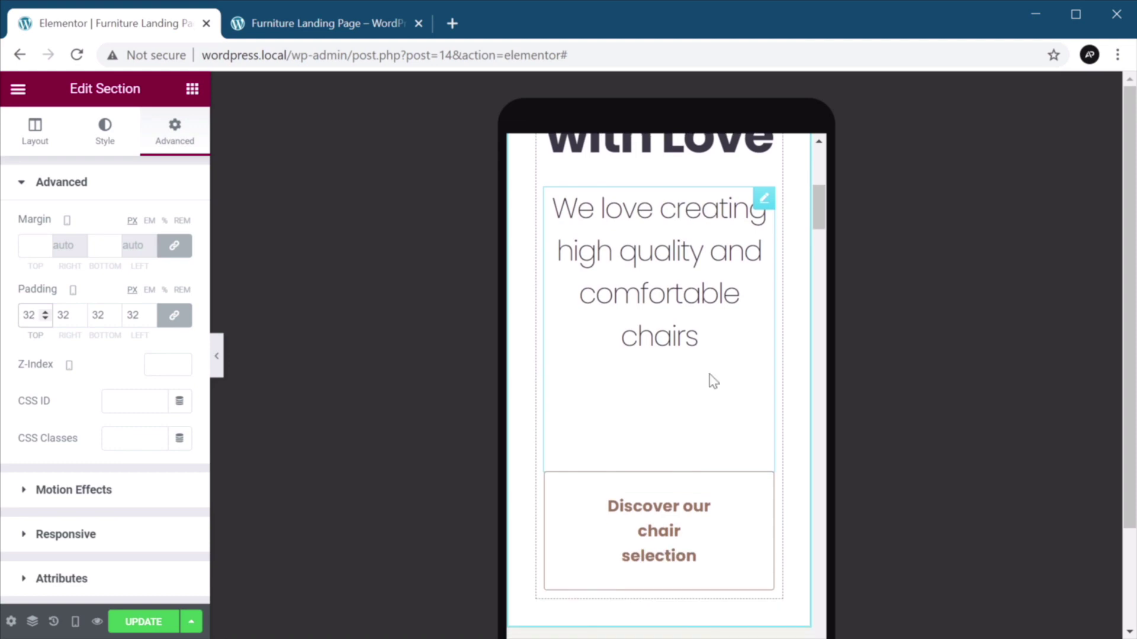
- Unlink the chair logo image's mobile margin values, set its bottom margin to 32 px, and update the page
scroll(714, 382, "up", 7)
left_click(663, 201)
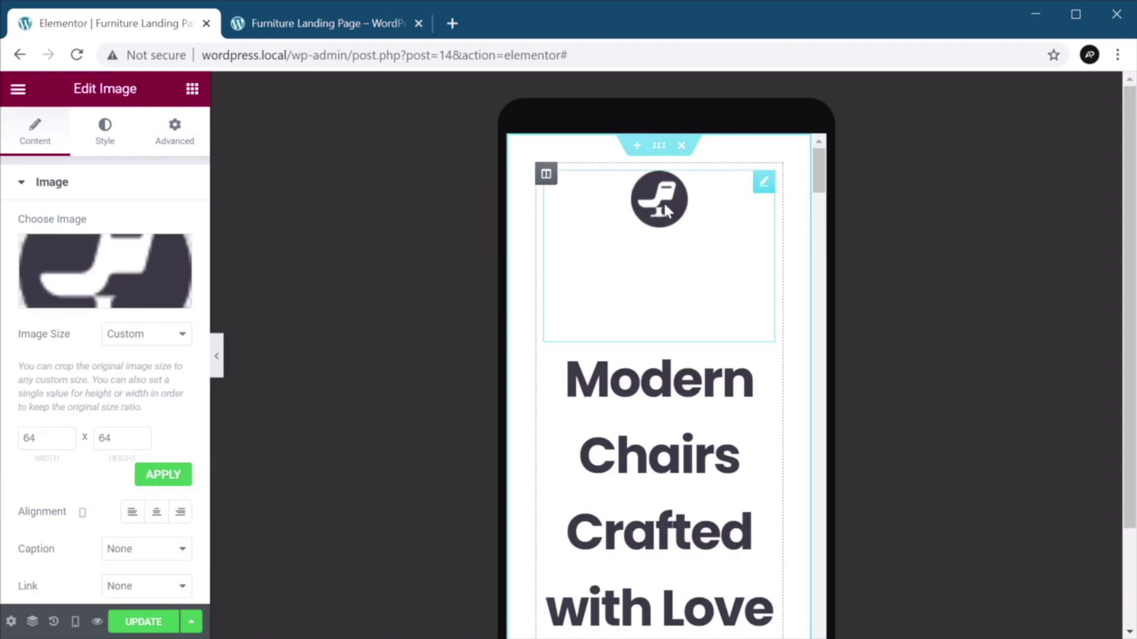
left_click(176, 134)
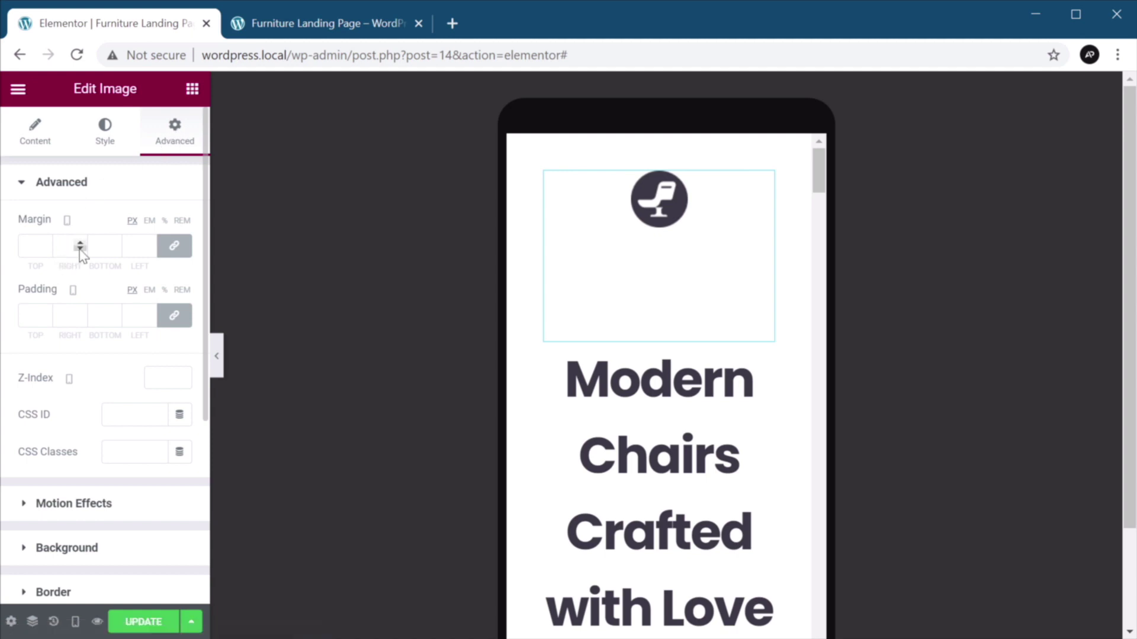
left_click(174, 245)
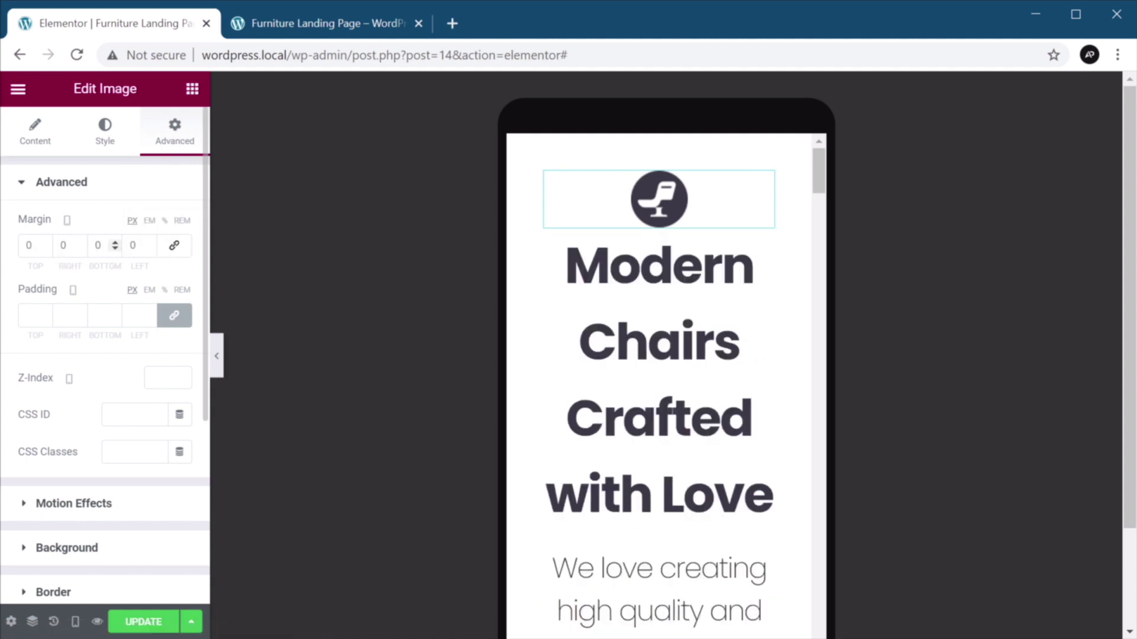
left_click(102, 245)
type("32")
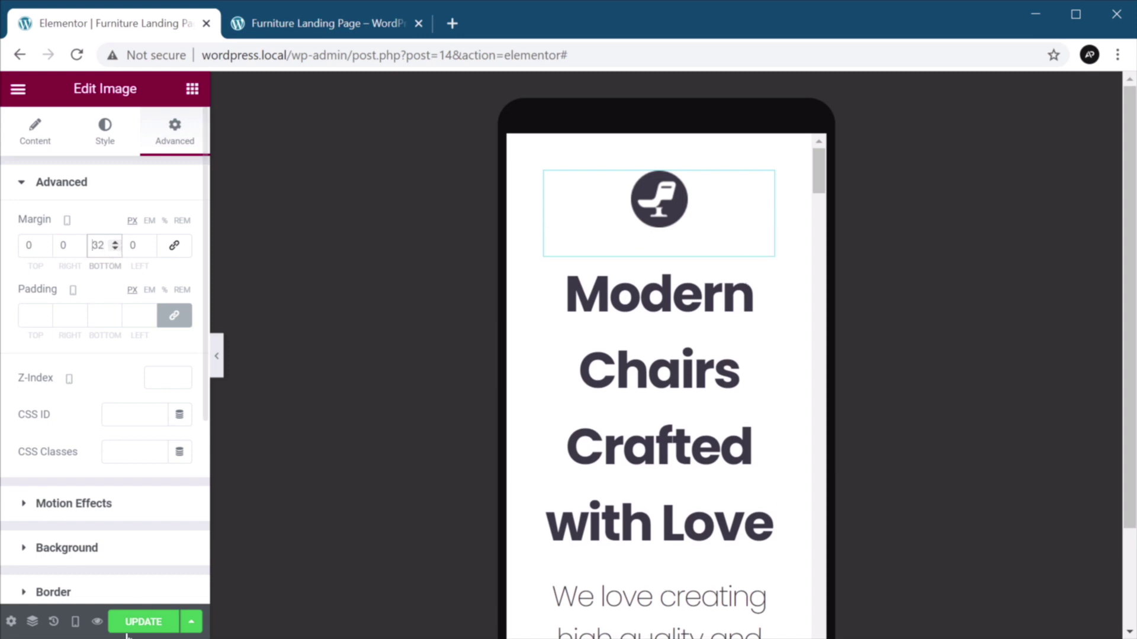
left_click(141, 621)
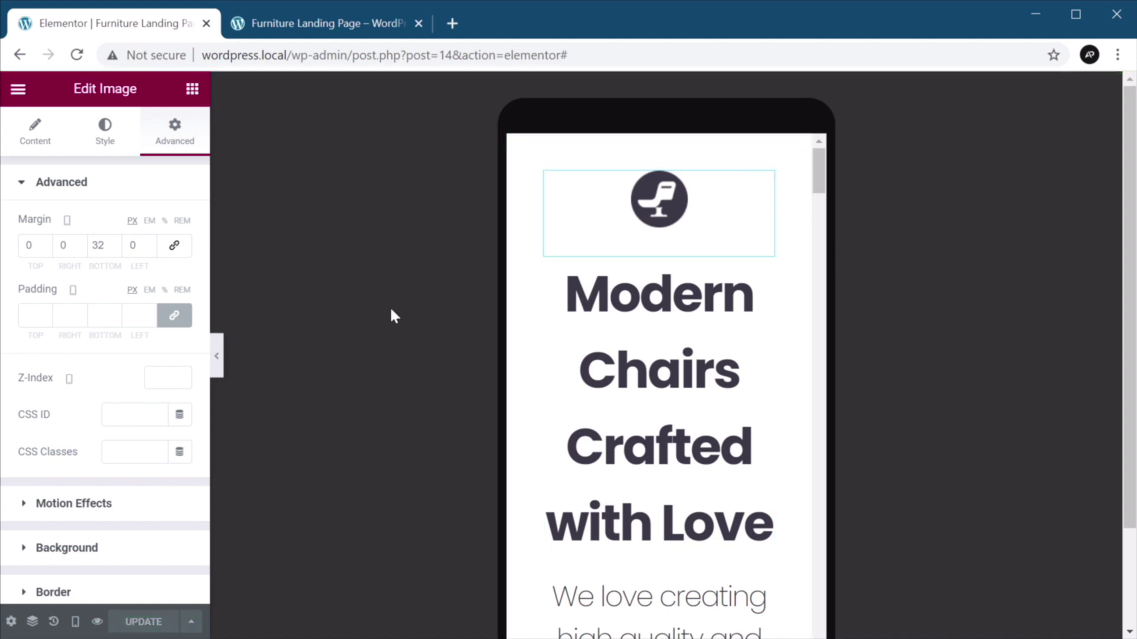
- Compare the logo's spacing in the Desktop preview with the Mobile preview, ending in Mobile
left_click(76, 626)
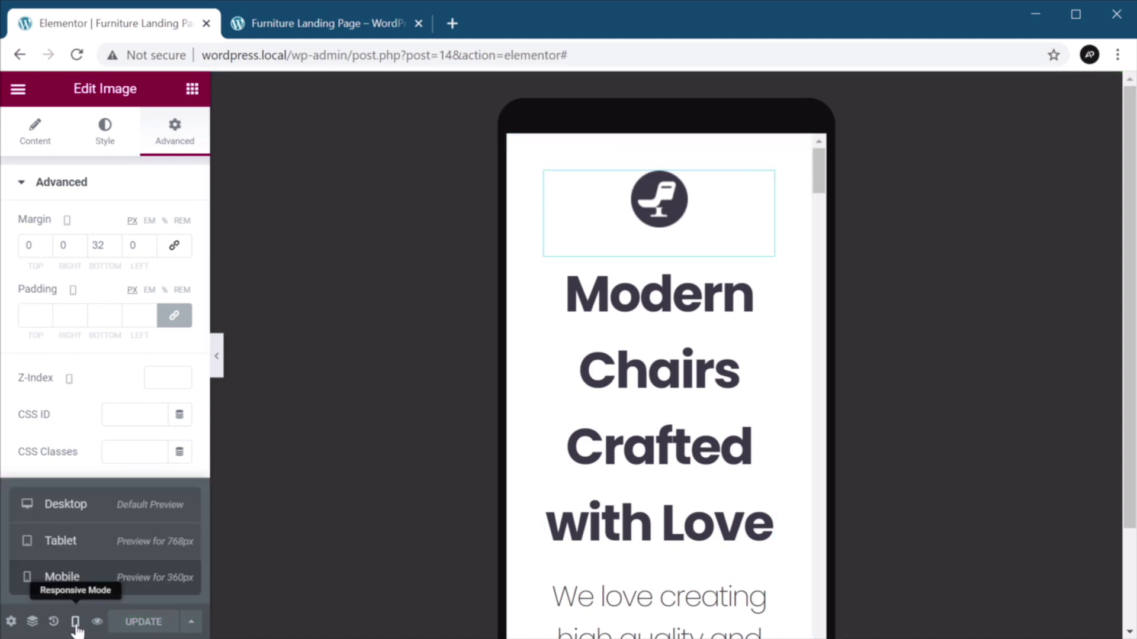
left_click(86, 509)
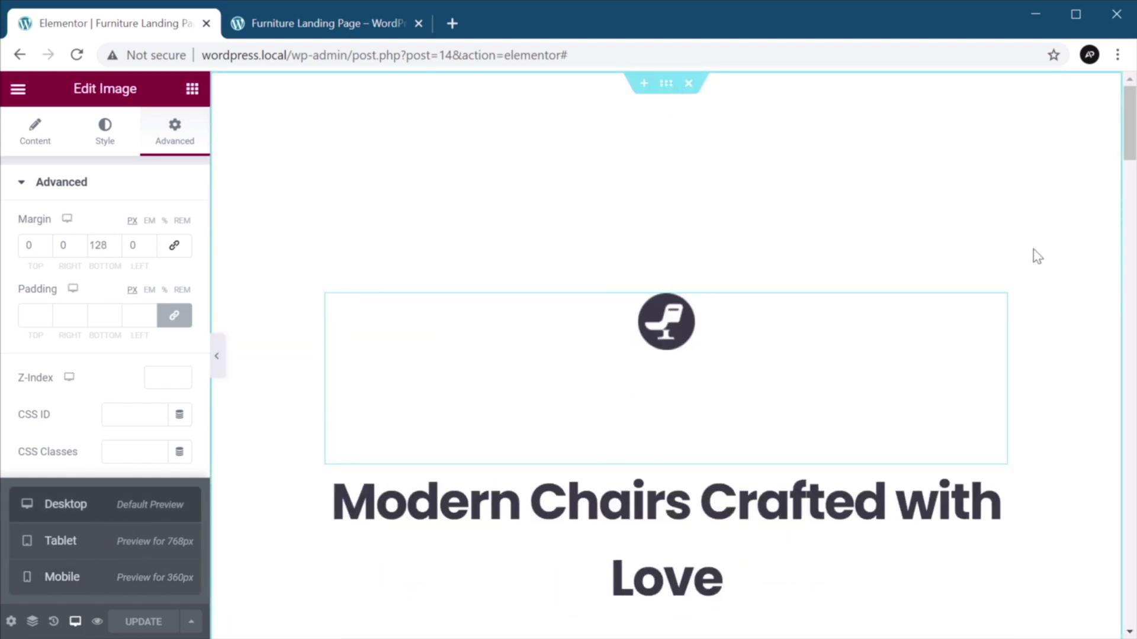
left_click(82, 585)
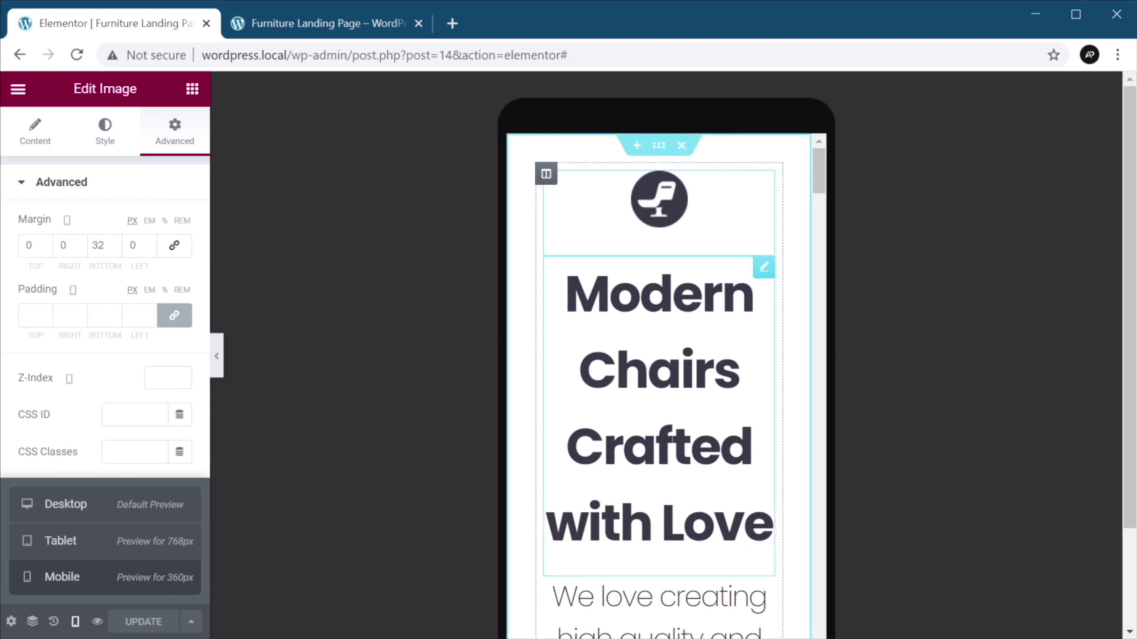
- Examine the mobile layout of the hero and Our Chairs sections down to the first chair item, and return to the logo
scroll(731, 335, "down", 9)
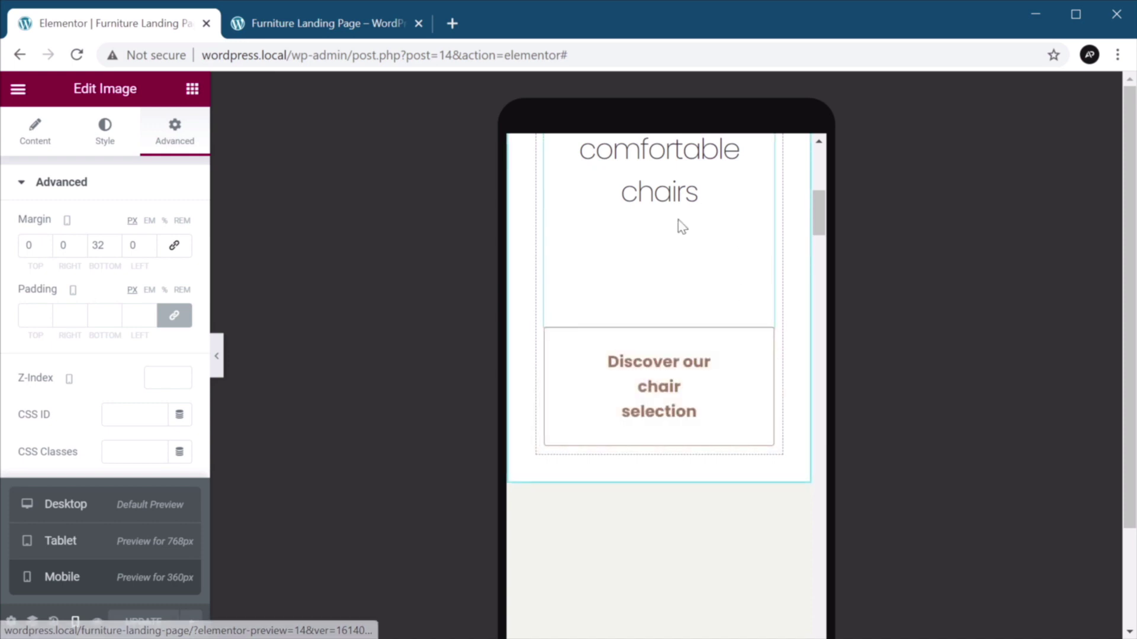
scroll(723, 373, "down", 5)
scroll(726, 374, "down", 3)
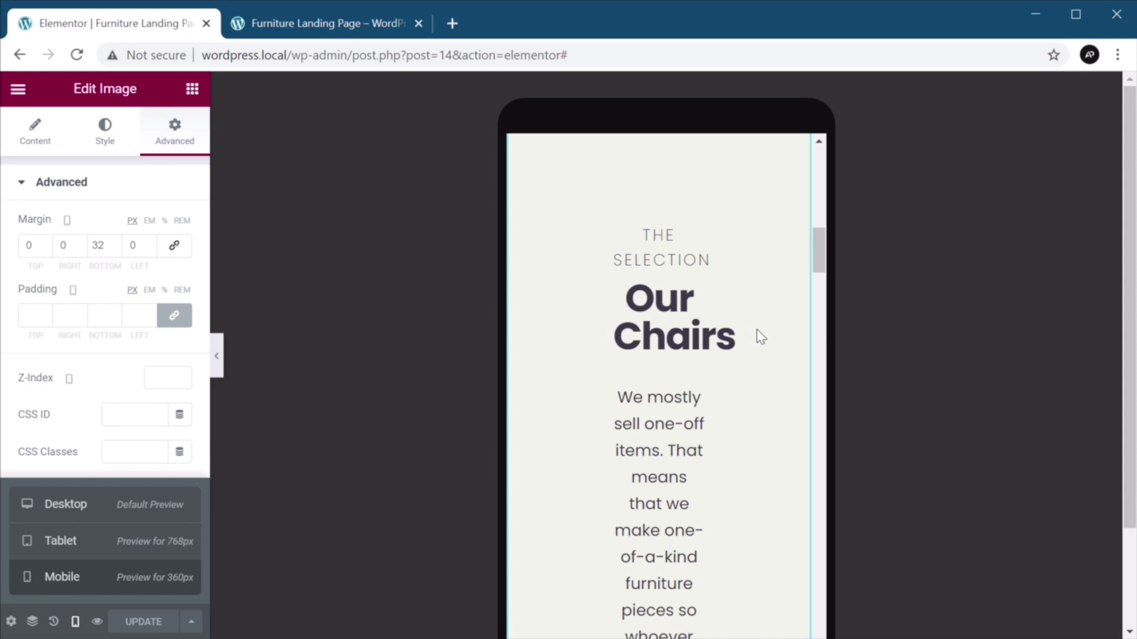
scroll(760, 337, "down", 6)
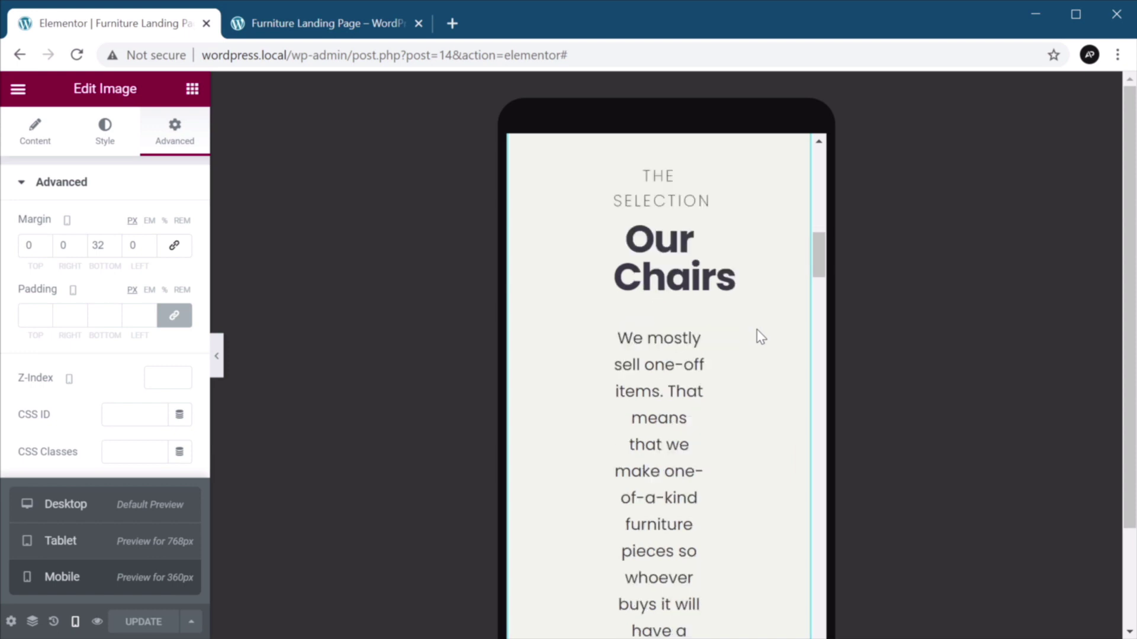
scroll(761, 339, "down", 5)
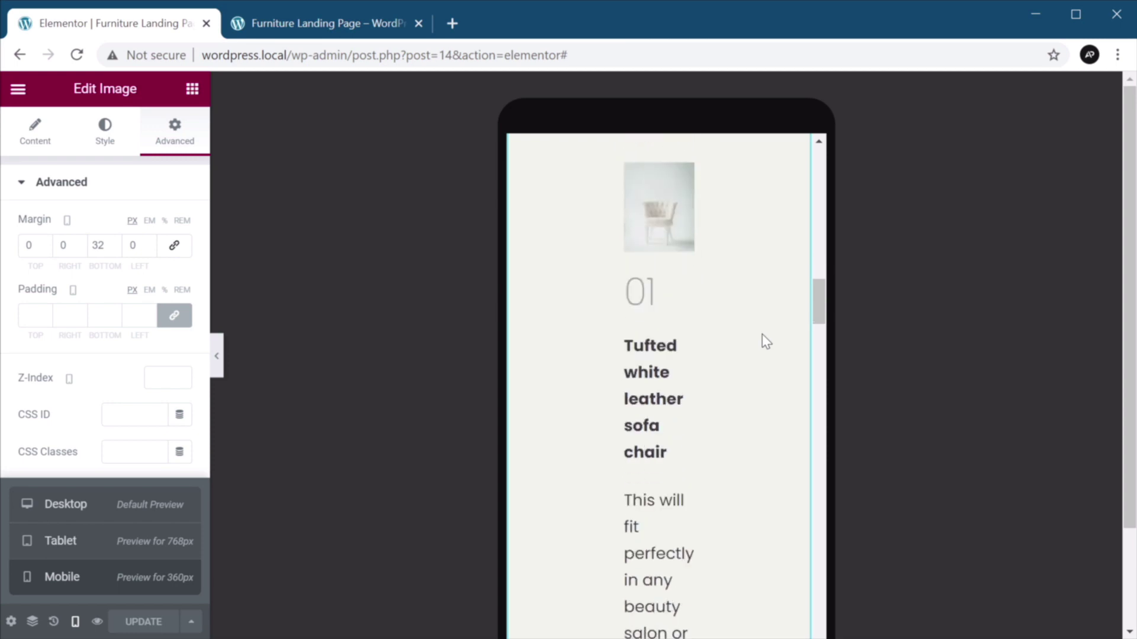
scroll(763, 339, "up", 12)
scroll(768, 342, "up", 5)
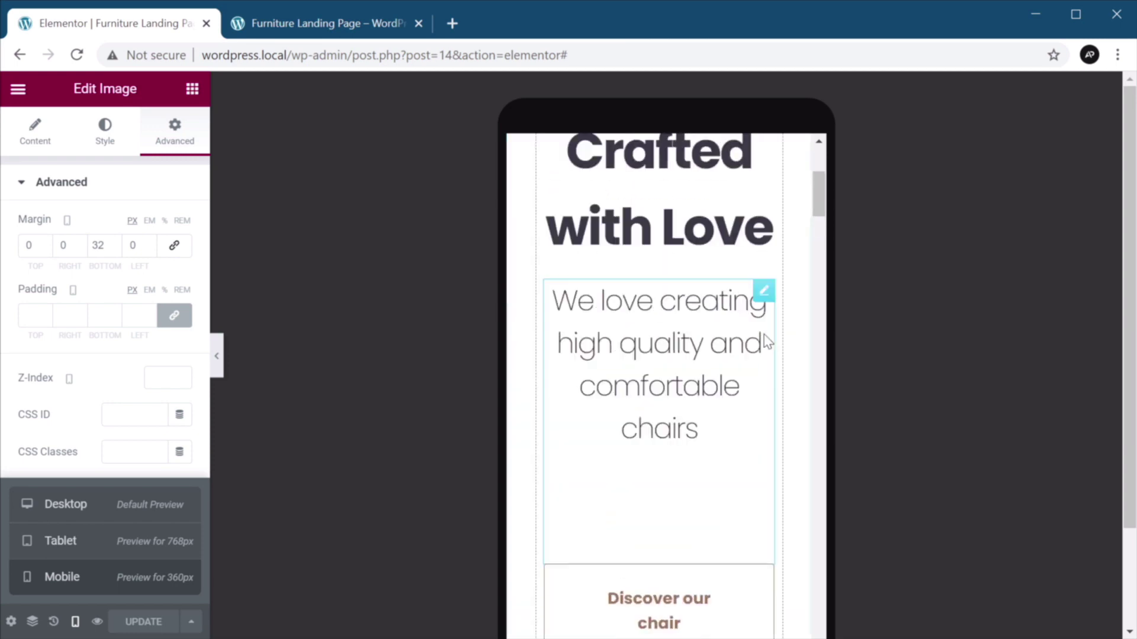
scroll(764, 347, "up", 5)
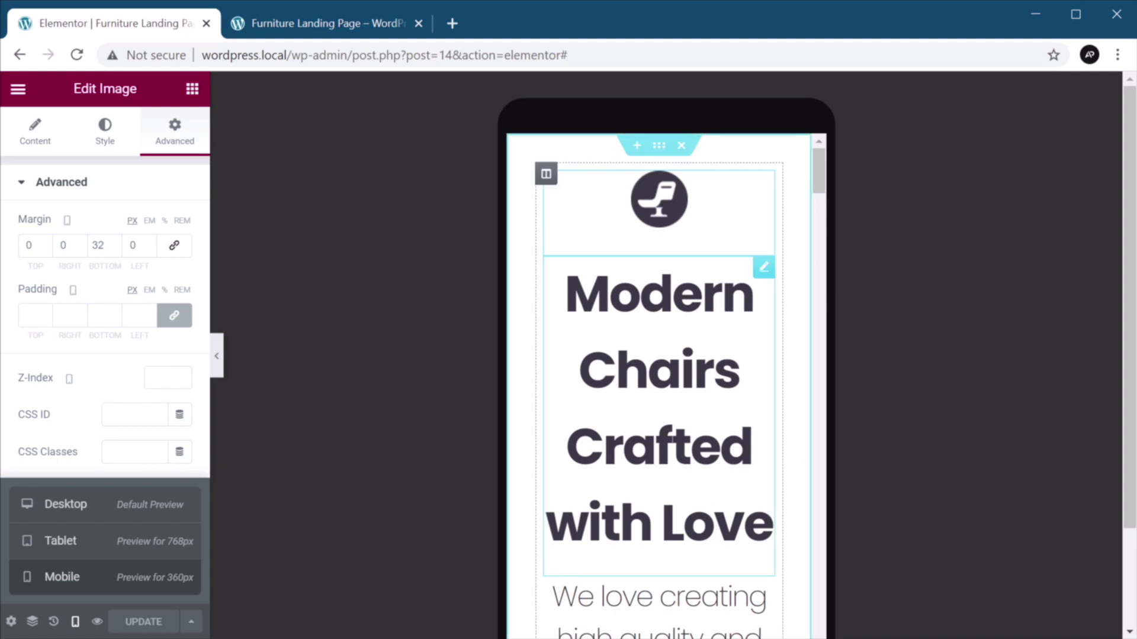
- Return the responsive preview to Desktop, then switch to the live landing page and review it from the footer up to the hero
left_click(188, 503)
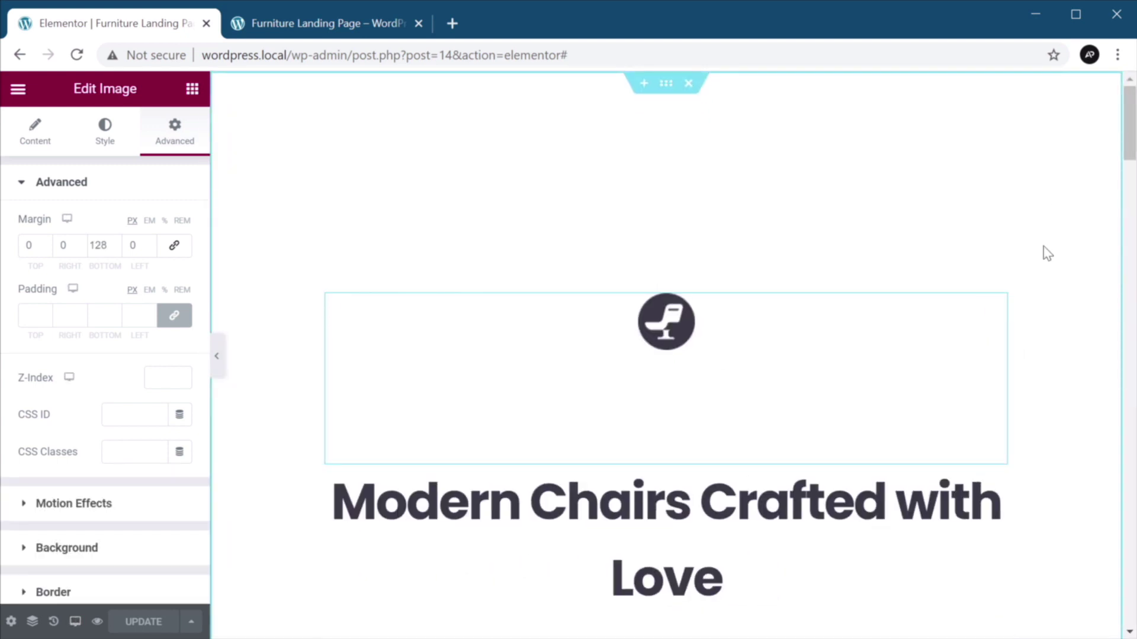
left_click(354, 29)
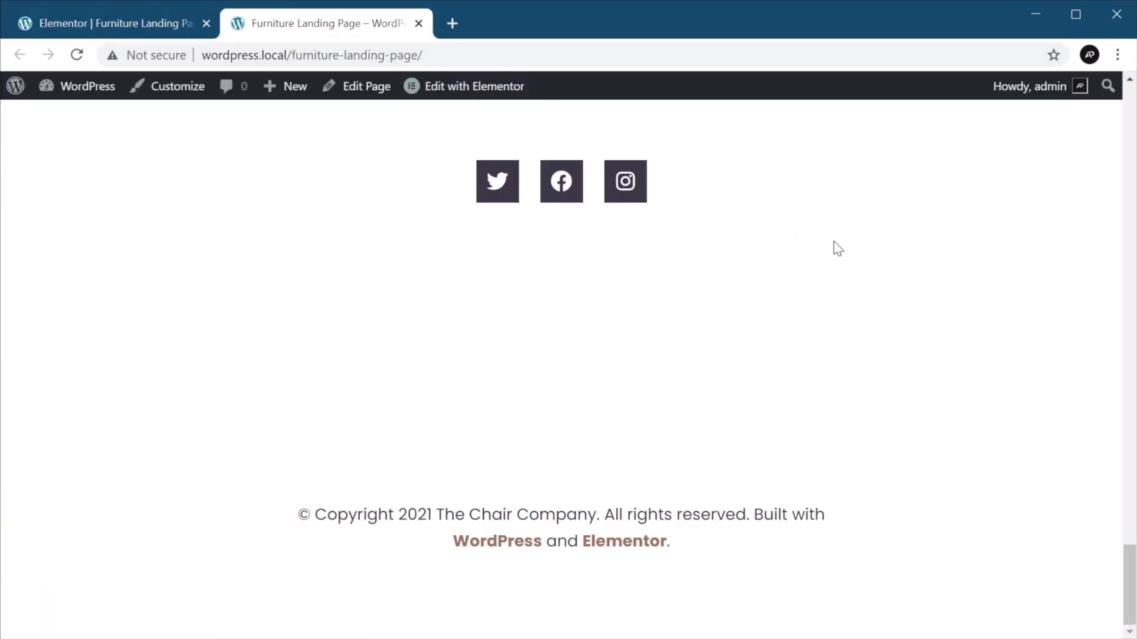
scroll(837, 249, "up", 15)
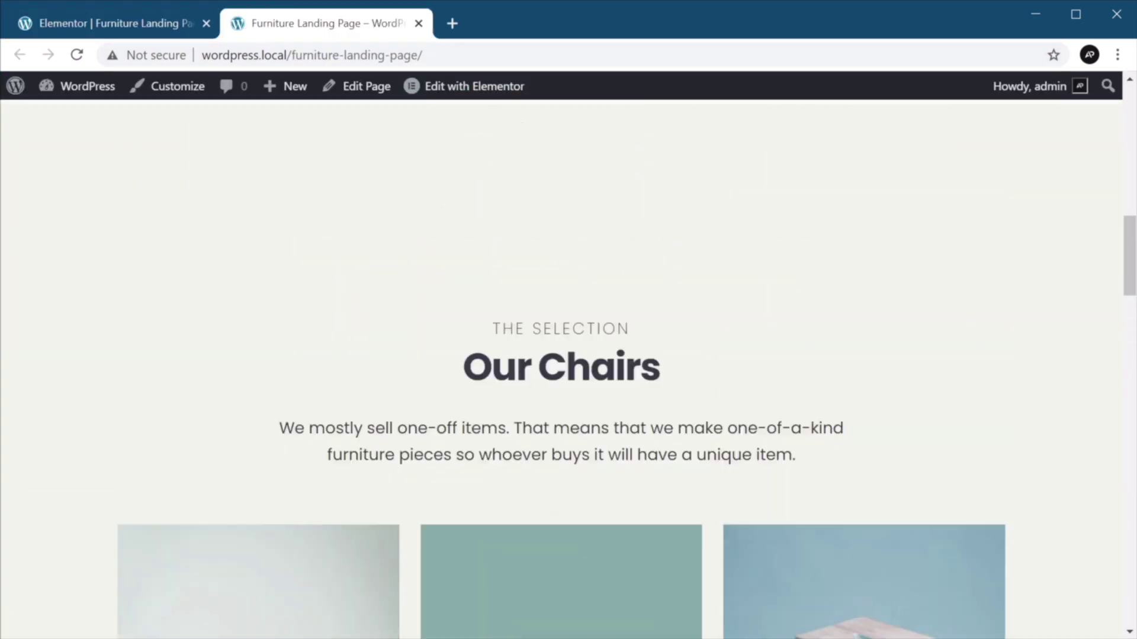
scroll(834, 243, "up", 10)
scroll(835, 243, "down", 5)
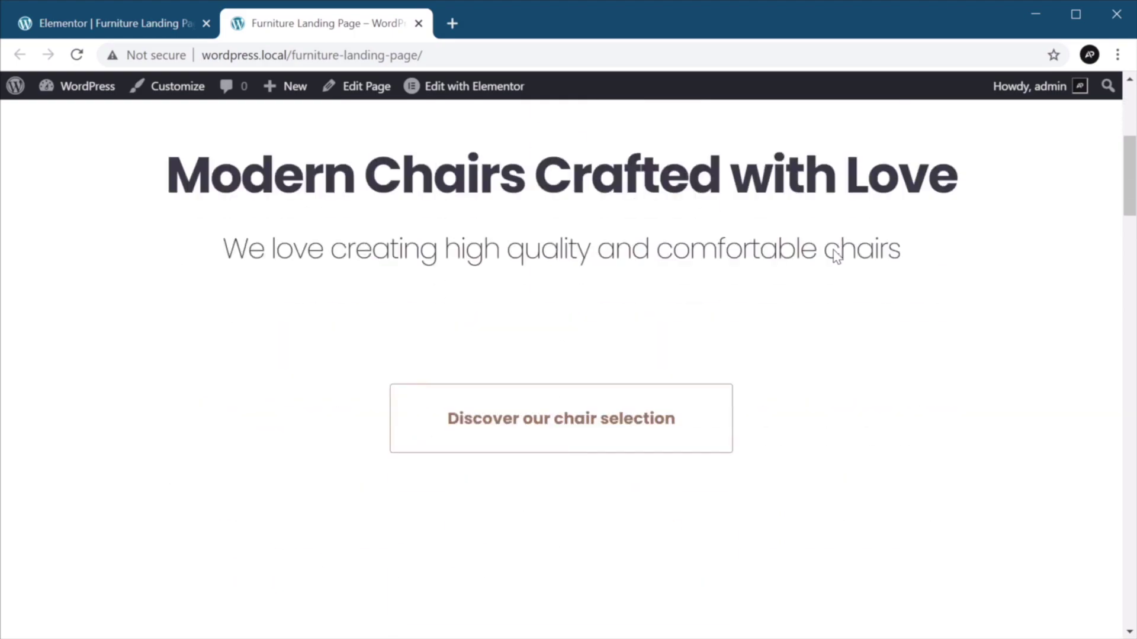